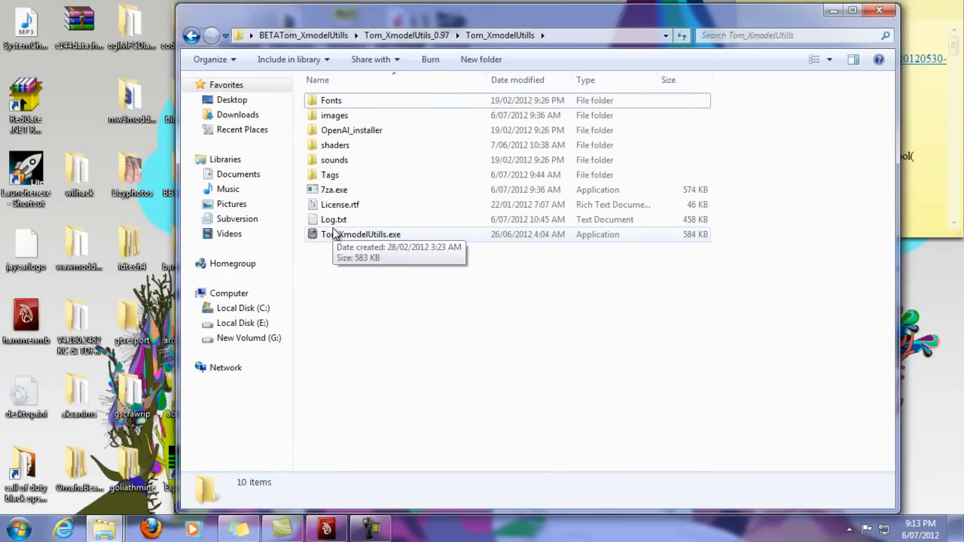
# - Launch Tom_XmodelUtills.exe maximized, then set the active game to COD 4 in the general settings and save
pyautogui.click(334, 235)
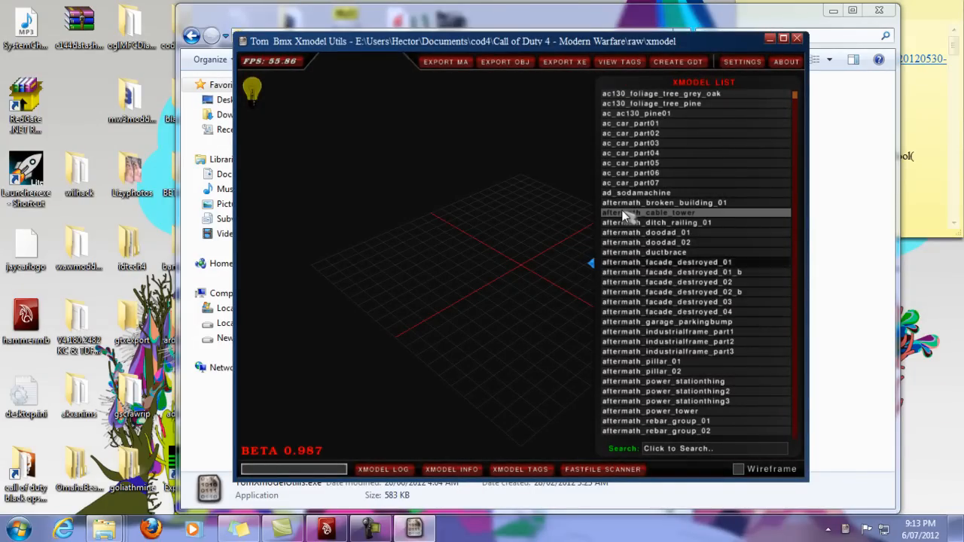
pyautogui.click(783, 38)
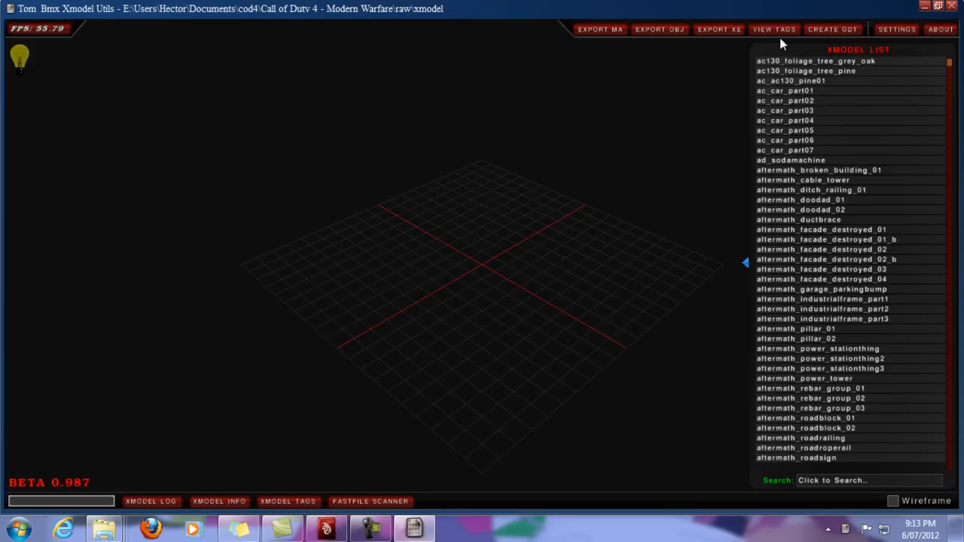
pyautogui.click(891, 30)
pyautogui.click(571, 284)
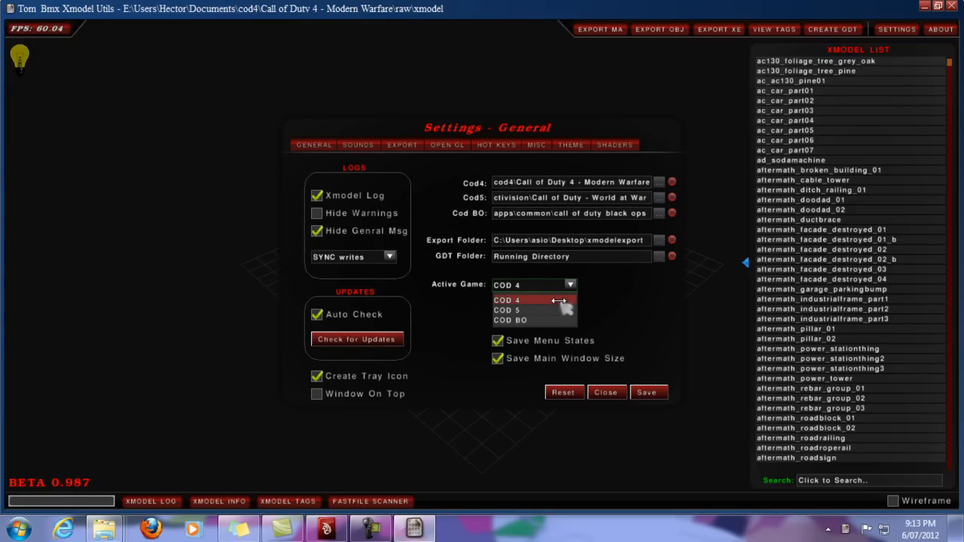
pyautogui.click(558, 301)
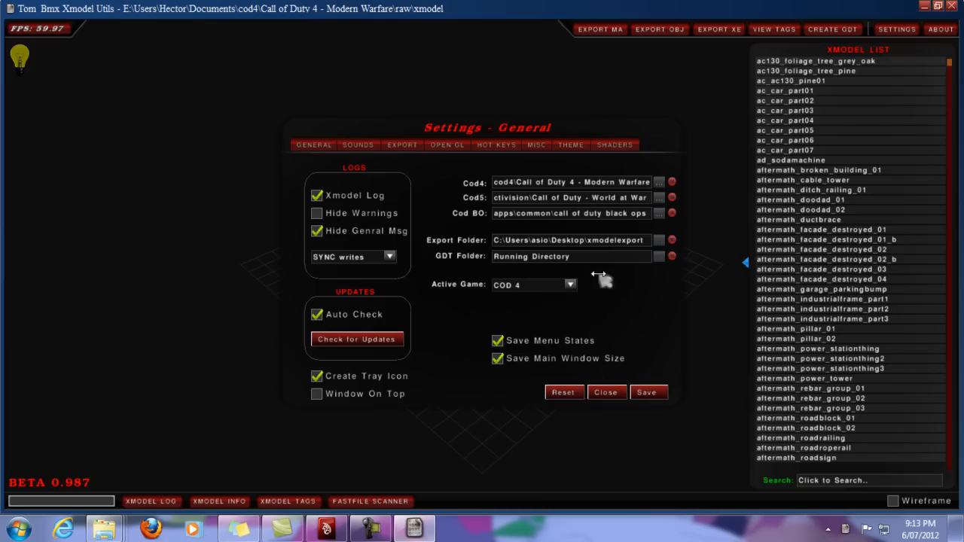
pyautogui.click(648, 393)
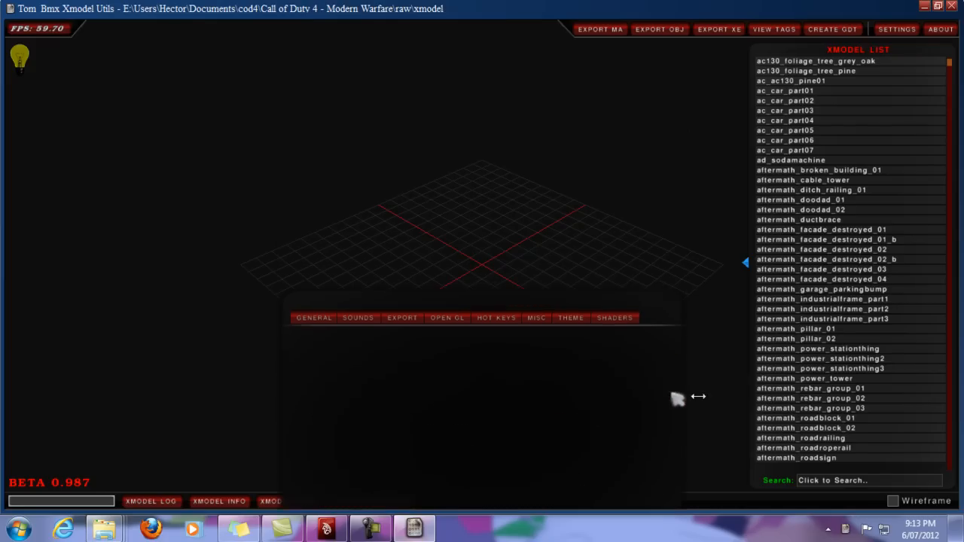
# - Search the xmodel list for ak47, load viewmodel_ak47 and turn it to a side view
pyautogui.click(847, 479)
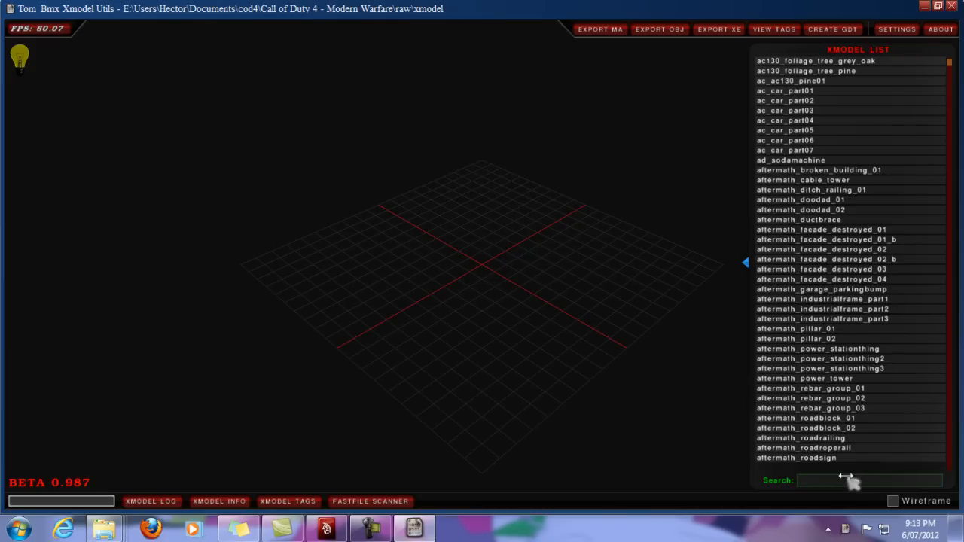
pyautogui.write('ak47')
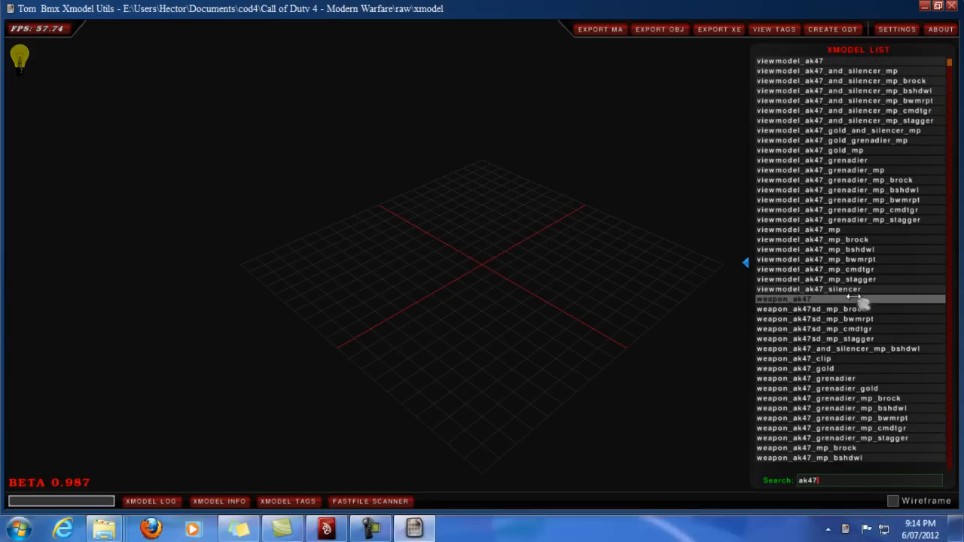
pyautogui.click(791, 61)
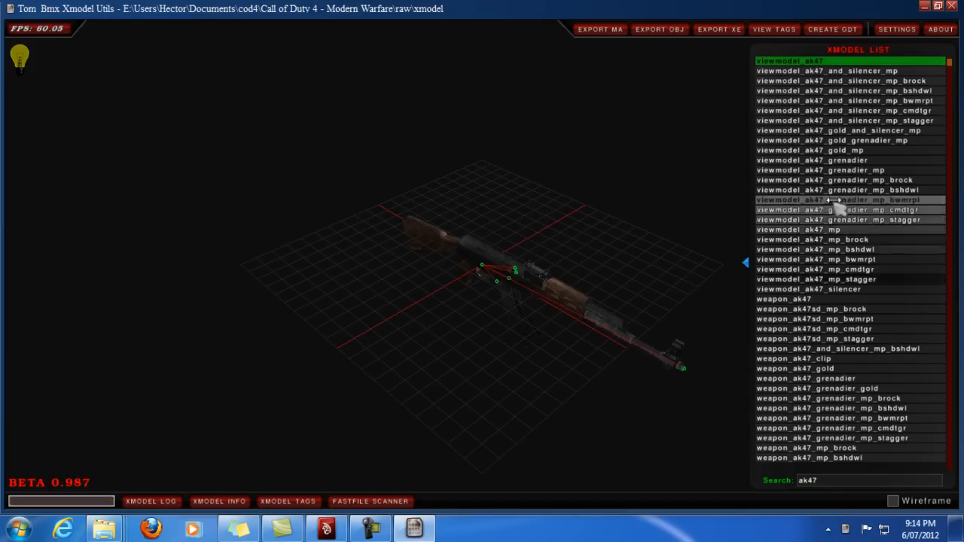
pyautogui.click(844, 160)
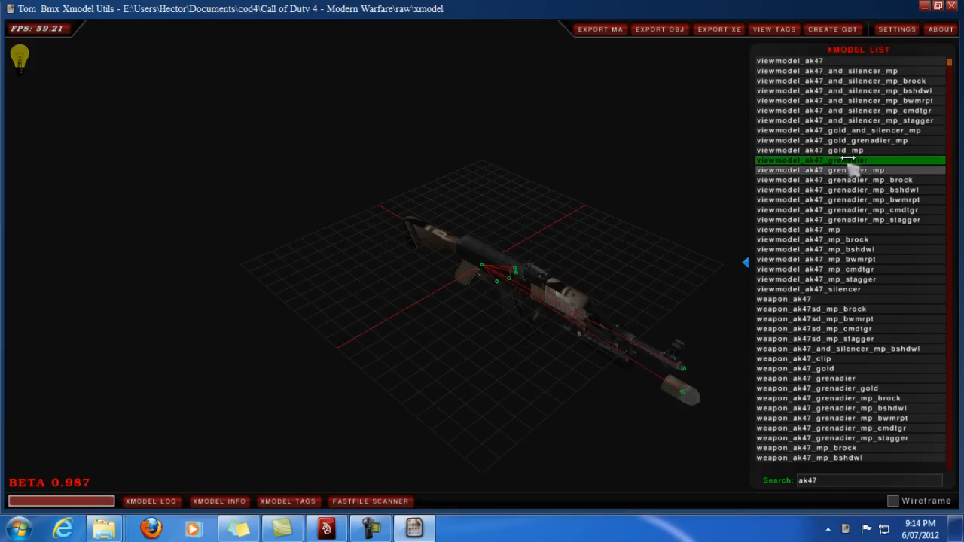
pyautogui.click(822, 61)
pyautogui.moveTo(547, 334); pyautogui.dragTo(581, 276)
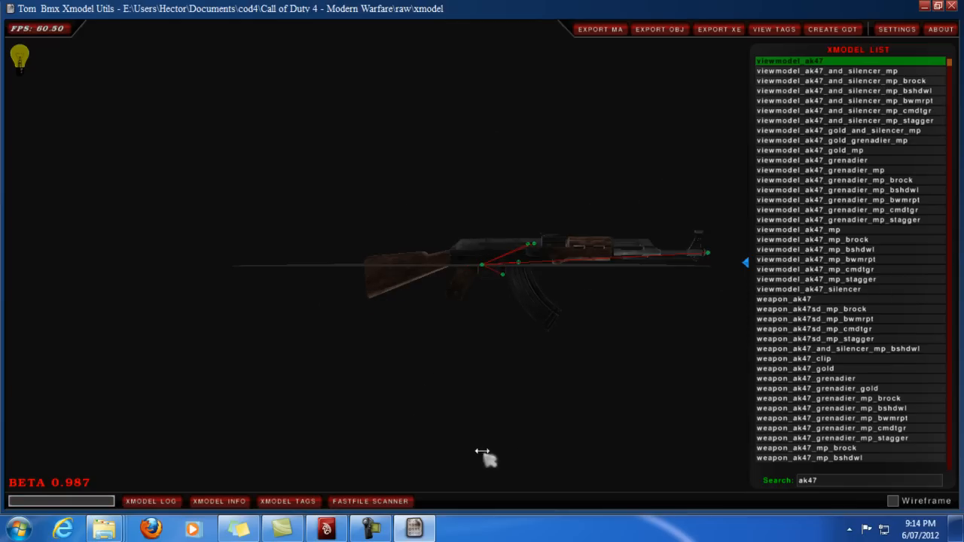
# - Switch to the Call of Duty 4 - Modern Warfare folder and launch asset_manager.exe from its bin folder
pyautogui.moveTo(104, 529)
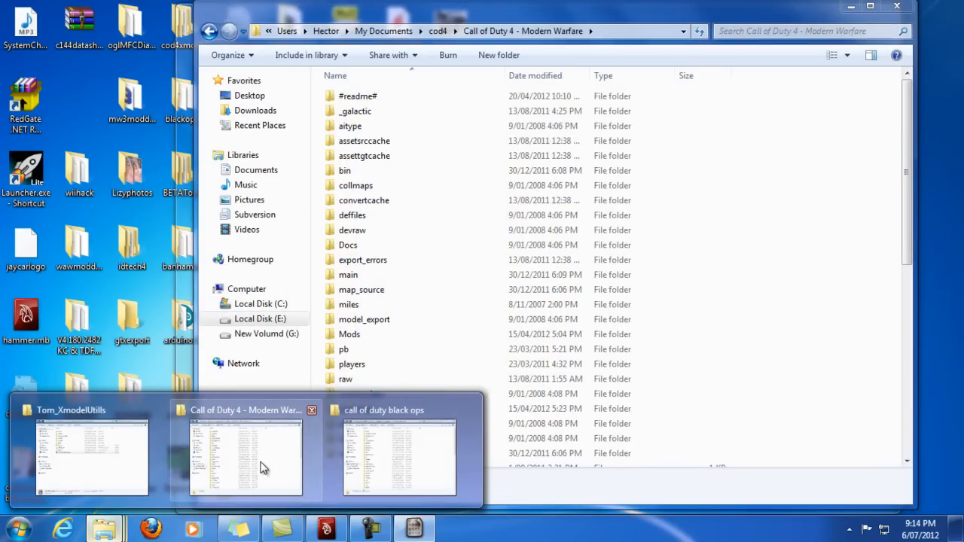
pyautogui.click(262, 468)
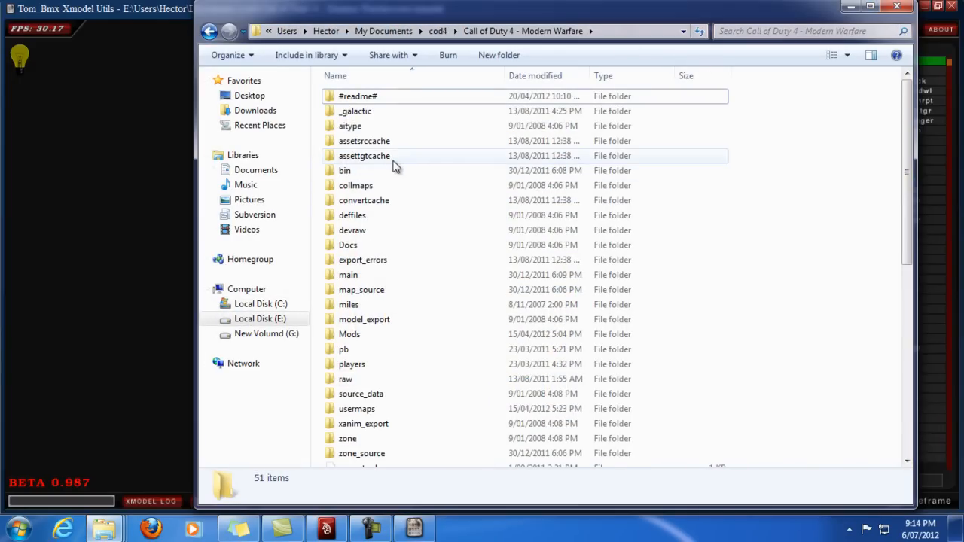
pyautogui.doubleClick(365, 171)
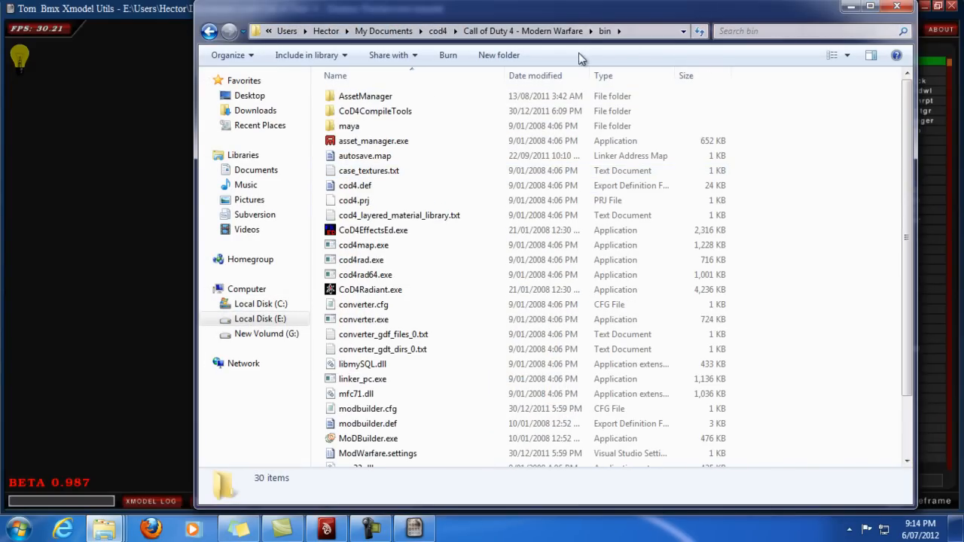
pyautogui.click(501, 31)
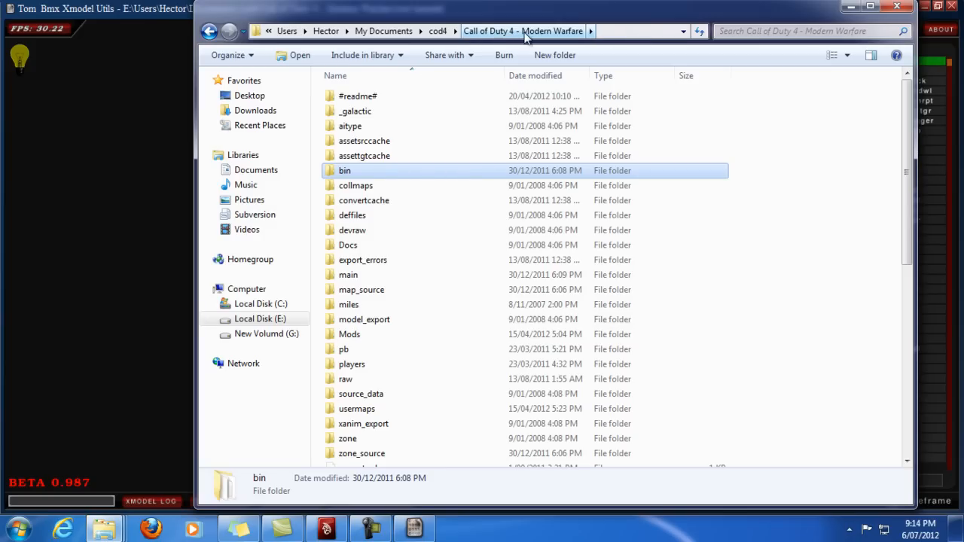
pyautogui.doubleClick(352, 171)
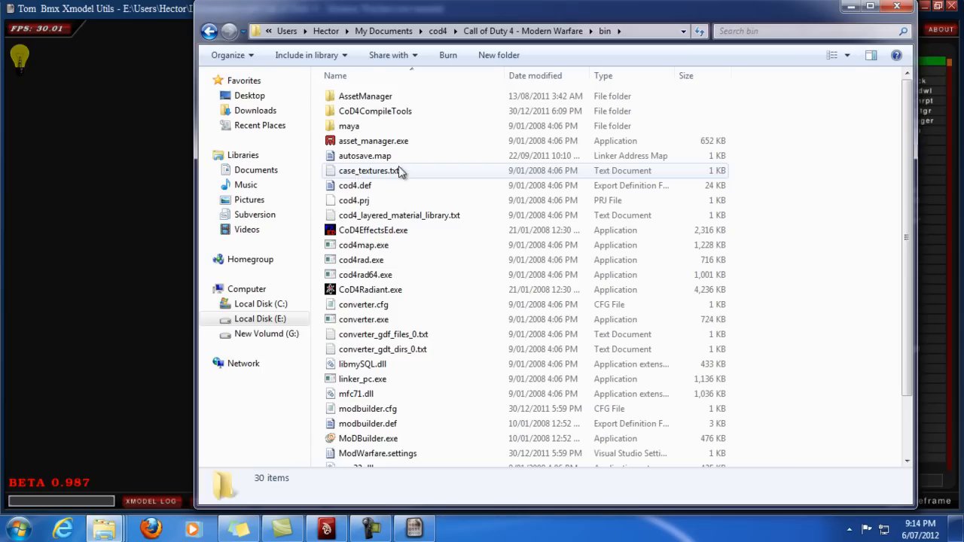
pyautogui.click(363, 144)
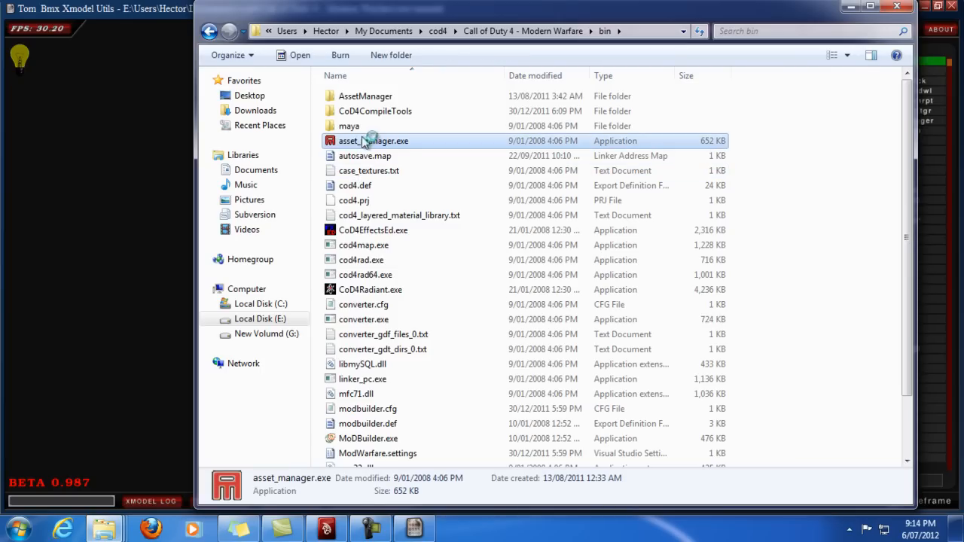
pyautogui.doubleClick(422, 141)
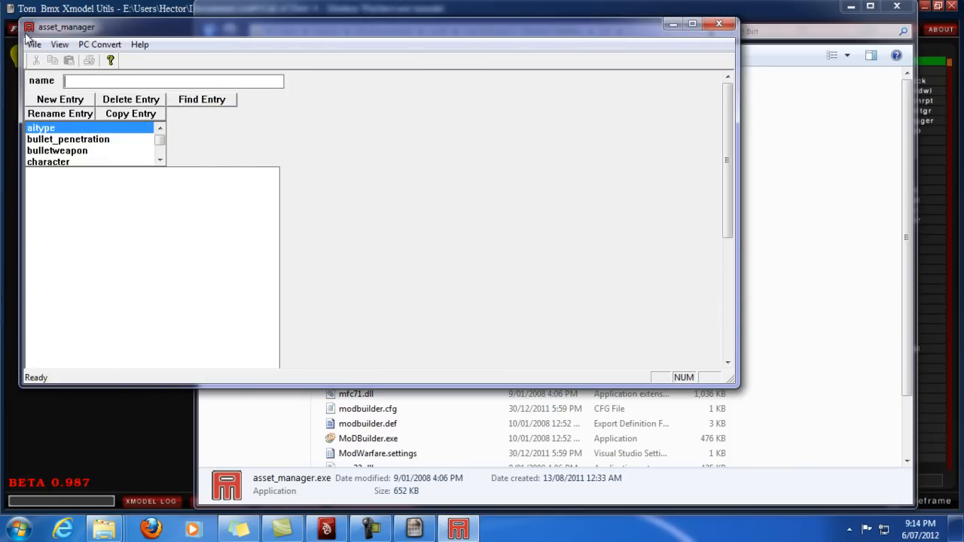
# - Open the game data file weaponsettings_mp.gdt from the source_data folder in asset_manager
pyautogui.moveTo(231, 27); pyautogui.dragTo(456, 119)
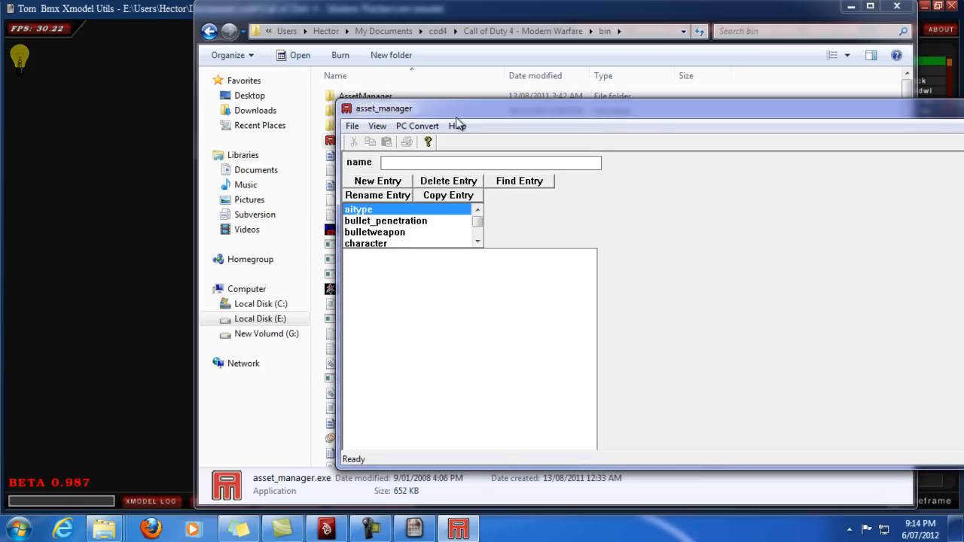
pyautogui.click(352, 127)
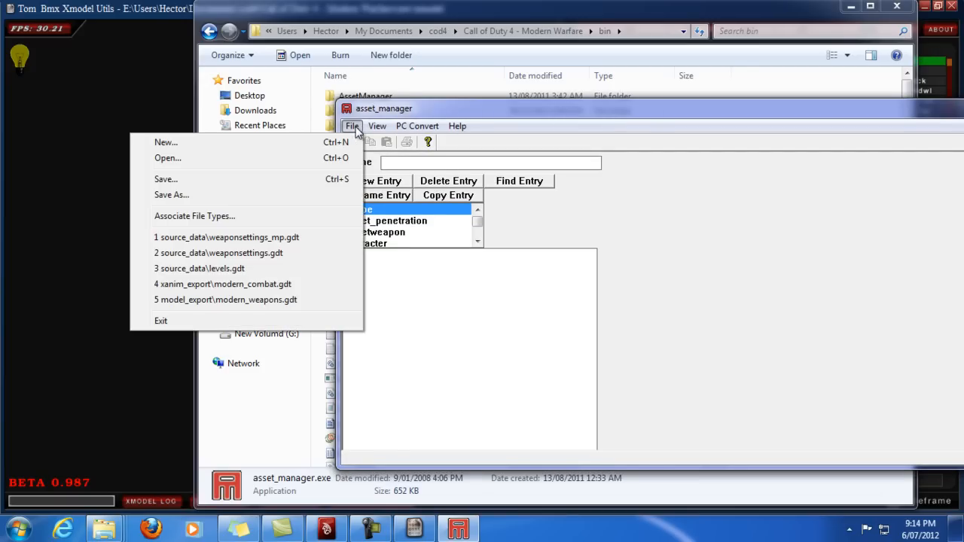
pyautogui.click(205, 161)
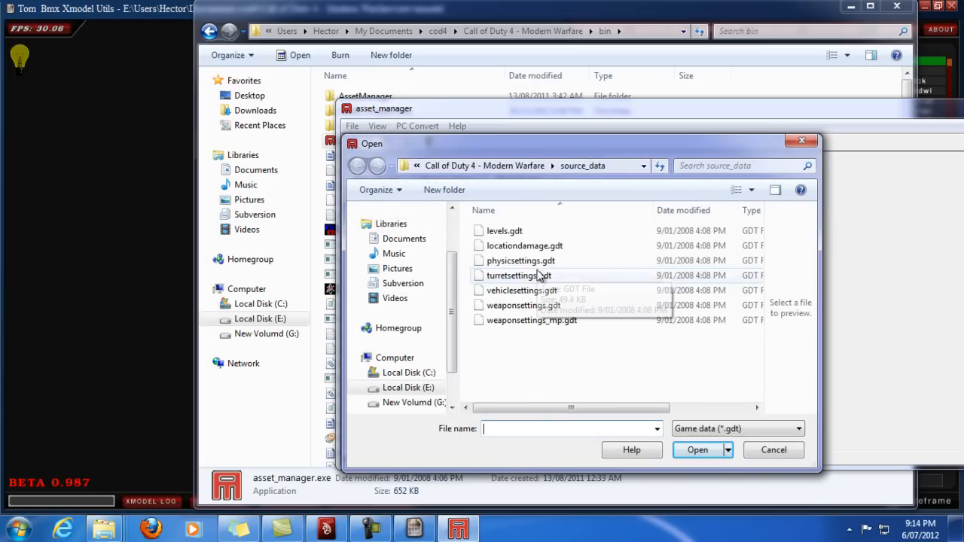
pyautogui.click(559, 323)
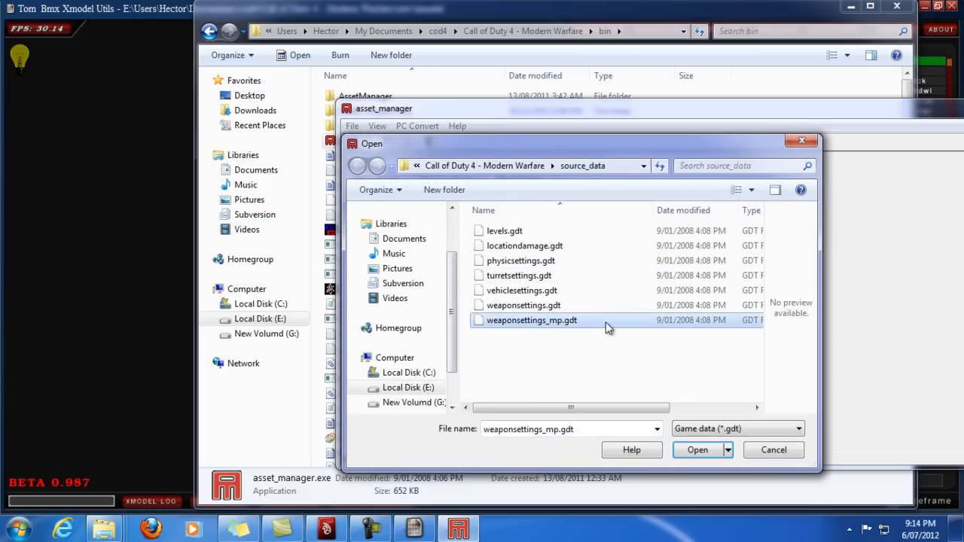
pyautogui.doubleClick(532, 321)
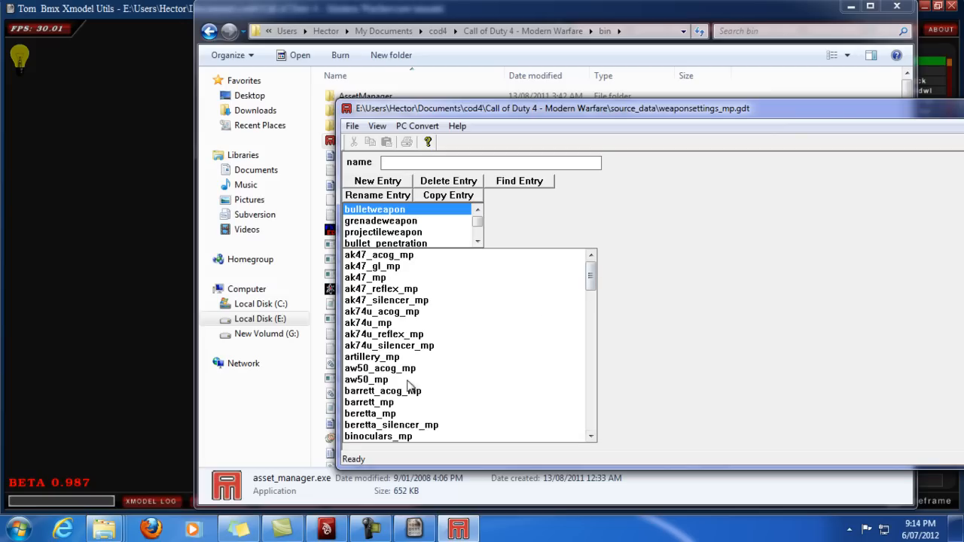
# - Select the ak47_mp bullet weapon entry and examine the View Gun 1 and World Gun 1 models in its XModels settings
pyautogui.click(383, 278)
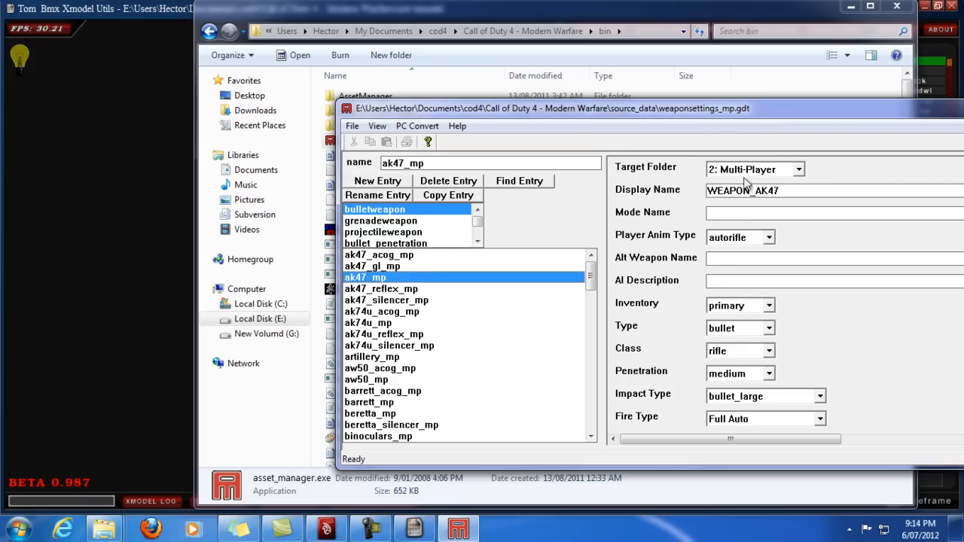
pyautogui.moveTo(748, 109); pyautogui.dragTo(544, 43)
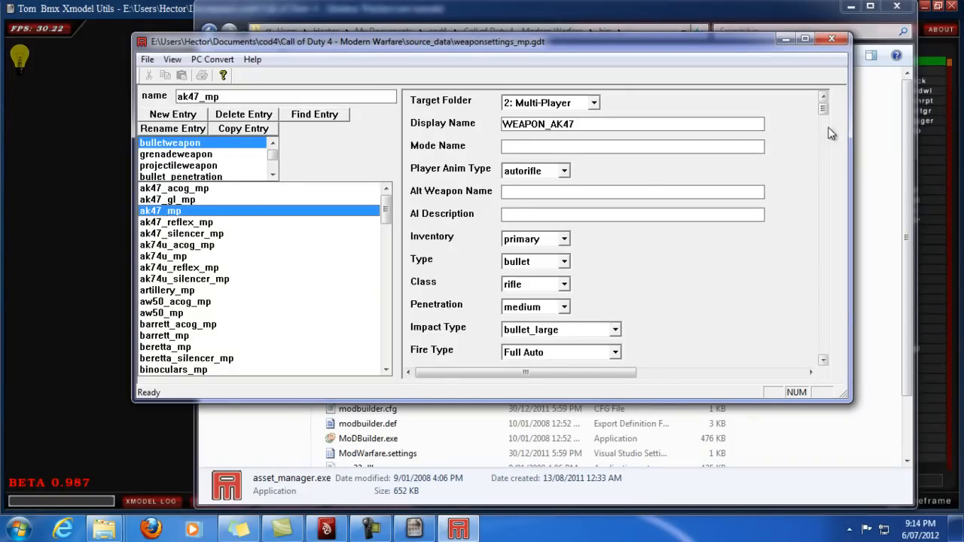
pyautogui.moveTo(823, 108); pyautogui.dragTo(825, 115)
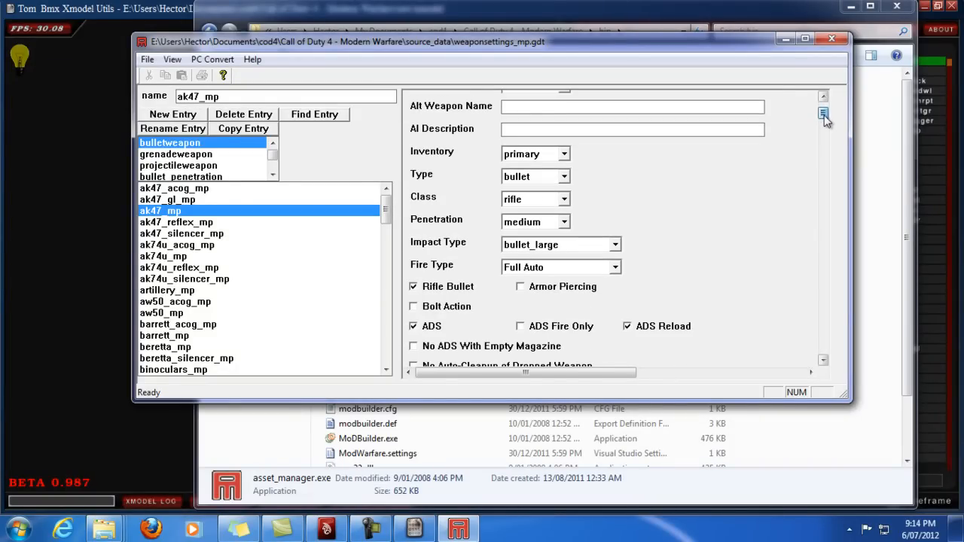
pyautogui.click(805, 39)
pyautogui.moveTo(955, 102); pyautogui.dragTo(962, 195)
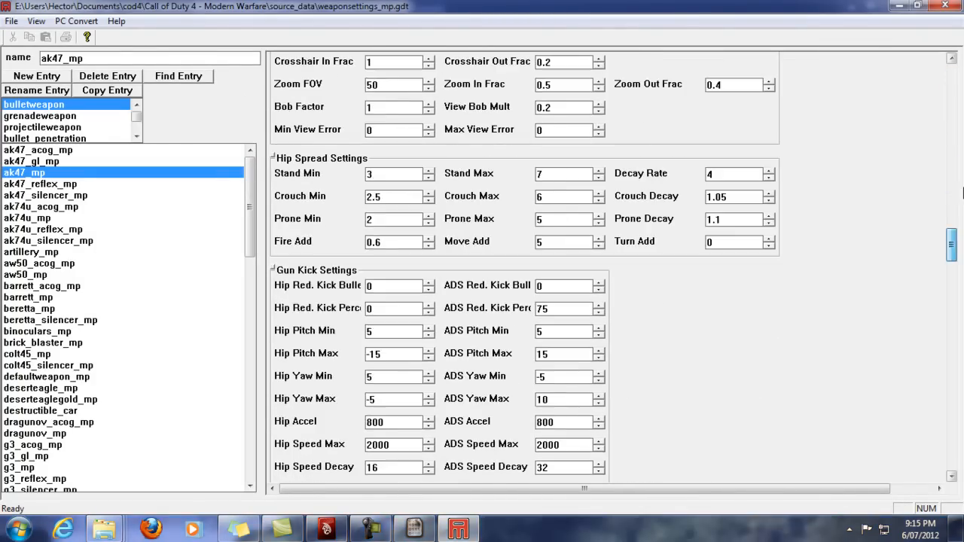
pyautogui.moveTo(961, 252); pyautogui.dragTo(962, 310)
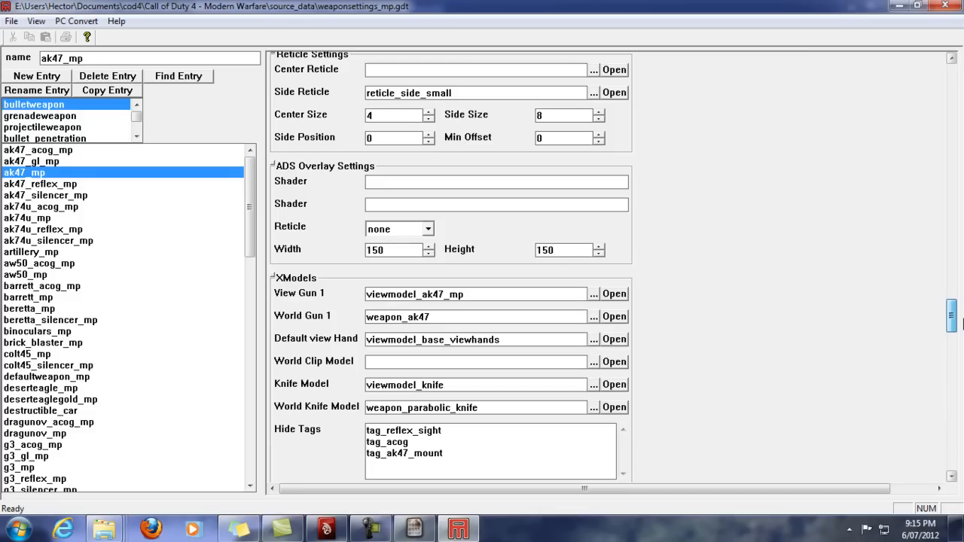
pyautogui.moveTo(962, 322); pyautogui.dragTo(962, 325)
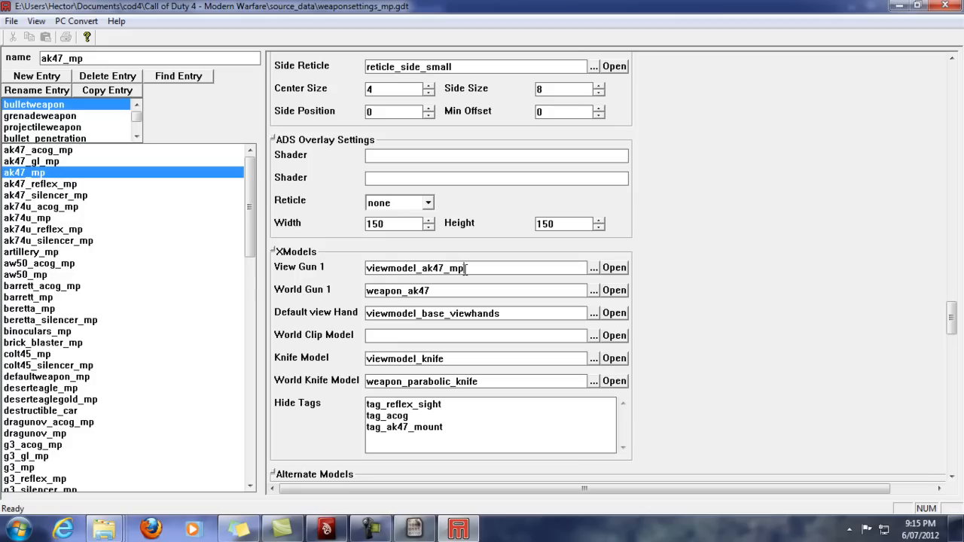
pyautogui.click(441, 291)
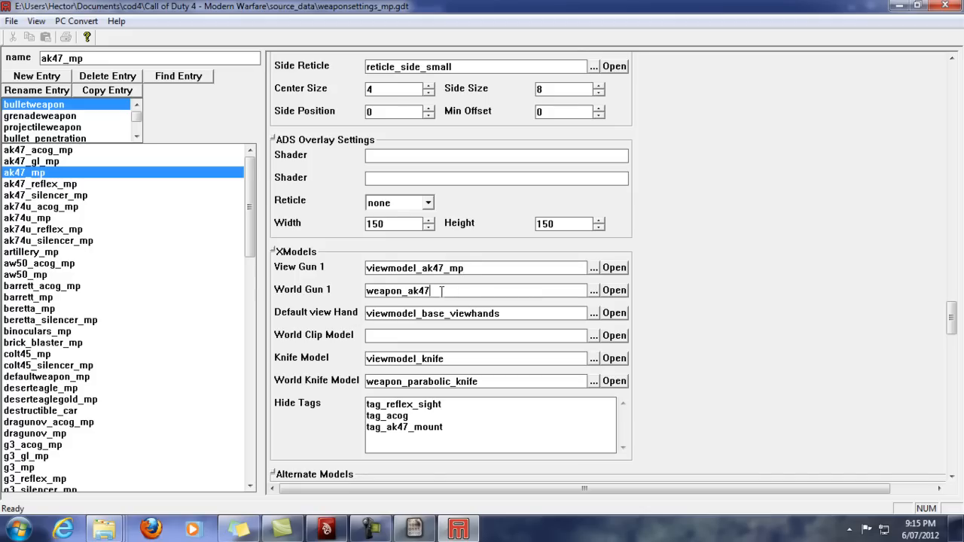
# - Switch to Tom Bmx Xmodel Utils and compare the weapon_ak47 world model with viewmodel_ak47, checking them against the XModels settings in asset_manager
pyautogui.click(414, 530)
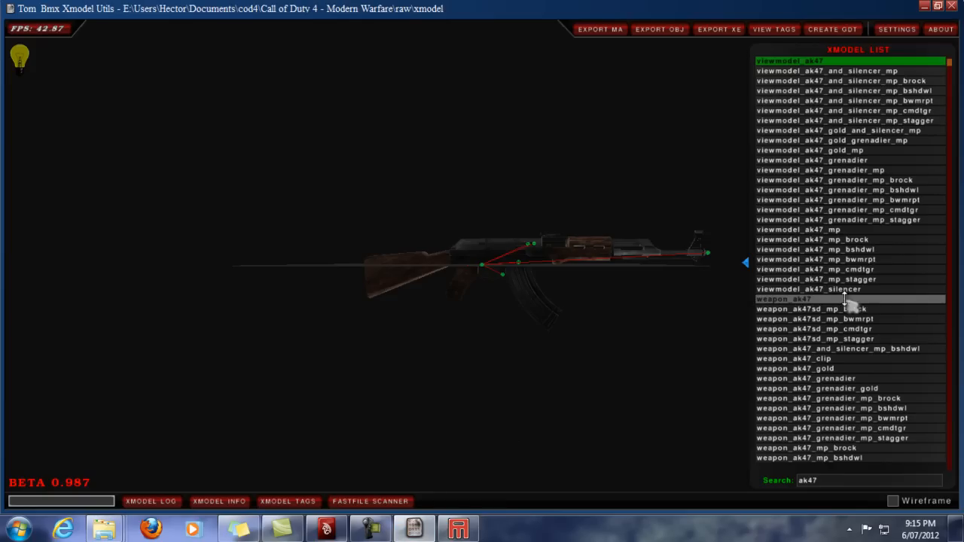
pyautogui.click(806, 298)
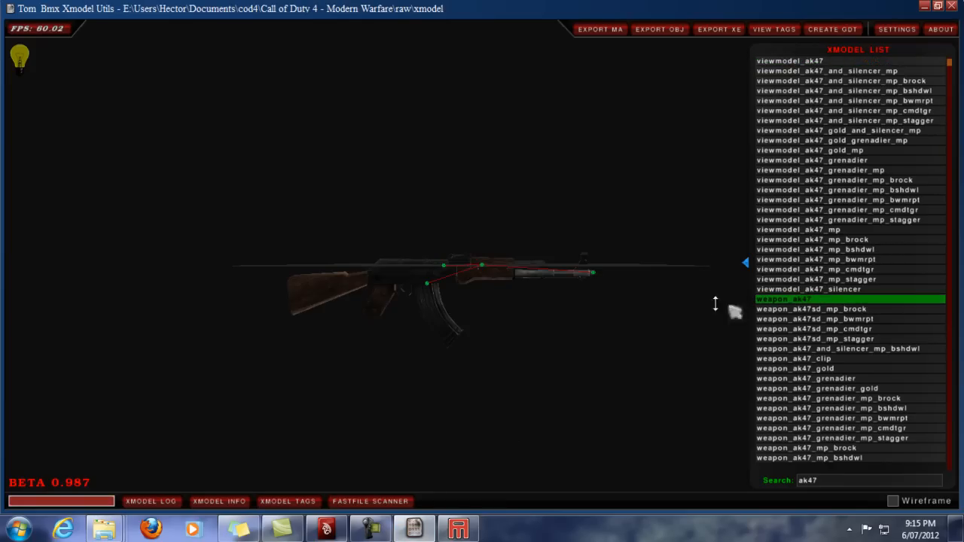
pyautogui.moveTo(369, 256); pyautogui.dragTo(531, 241)
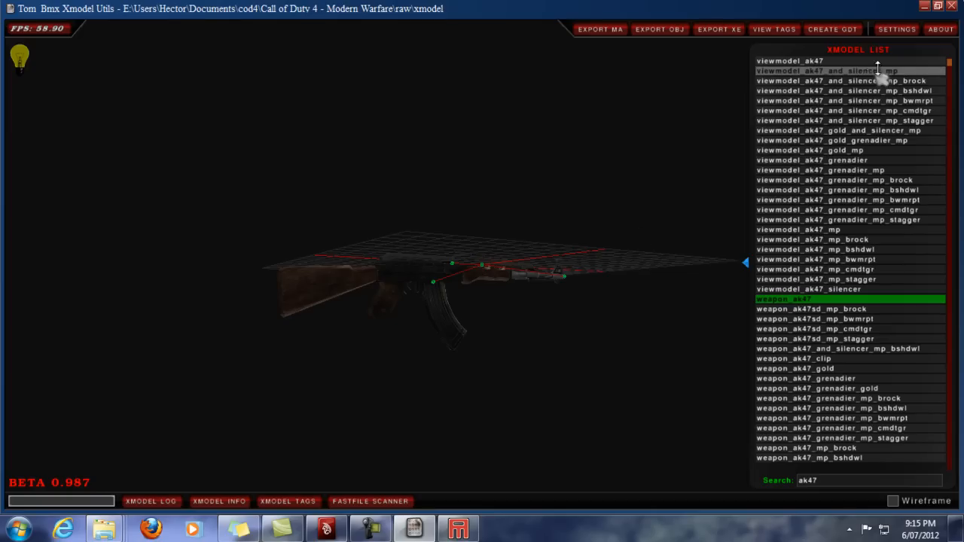
pyautogui.click(835, 60)
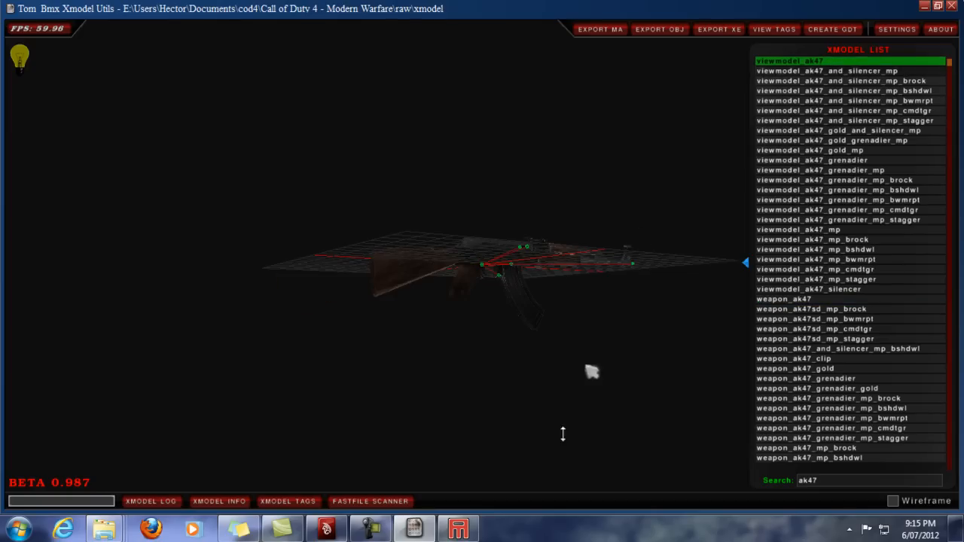
pyautogui.click(459, 531)
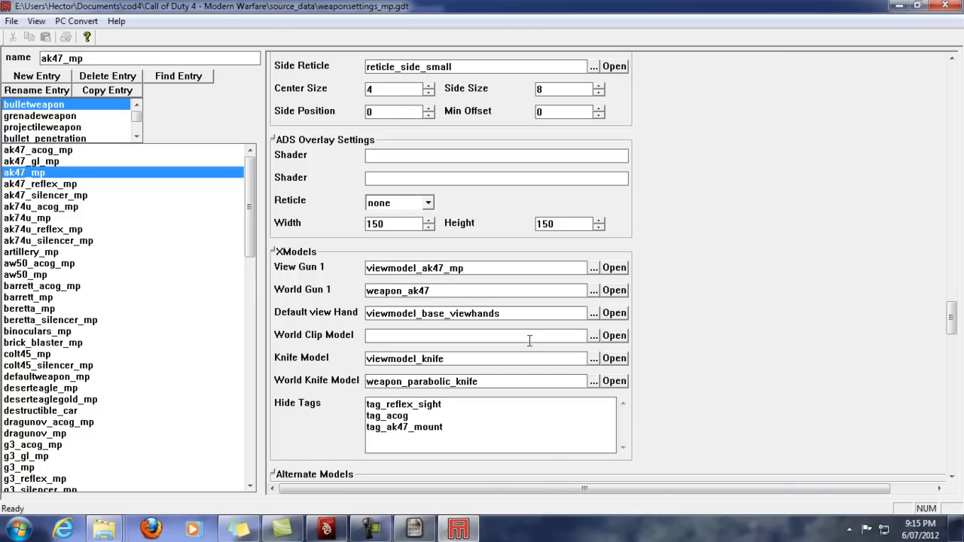
pyautogui.click(414, 531)
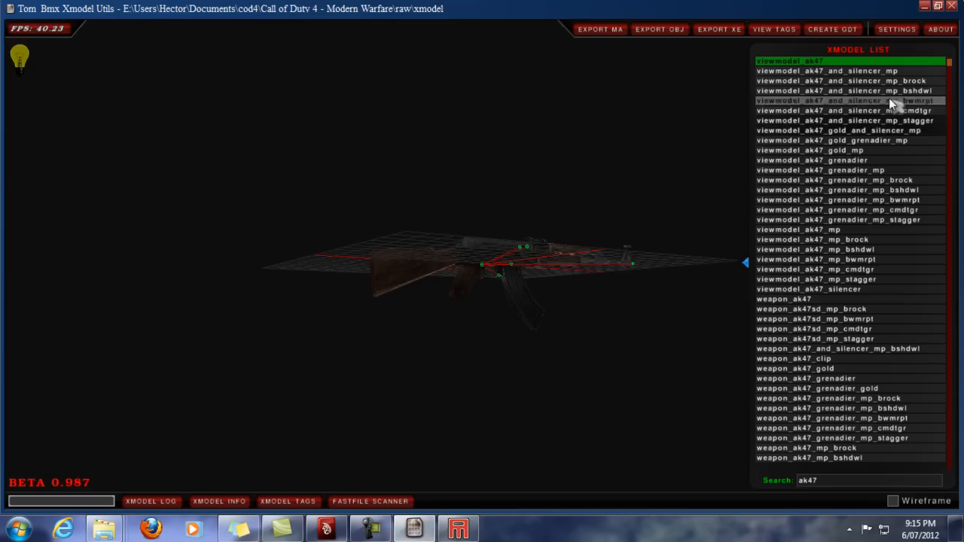
# - Preview the viewmodel_ak47_mp model up close from several angles, checking it against the View Gun 1 setting in asset_manager
pyautogui.click(823, 229)
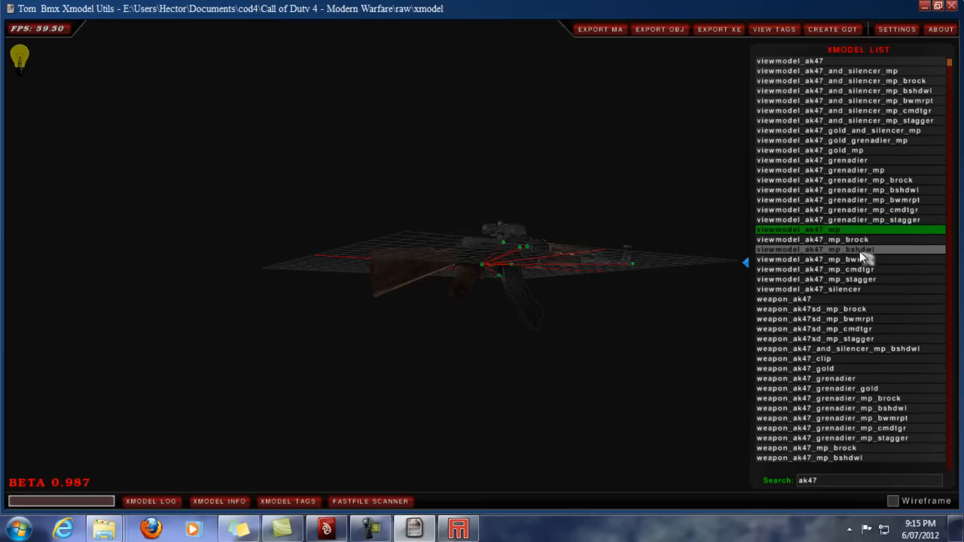
pyautogui.moveTo(548, 286); pyautogui.dragTo(621, 269)
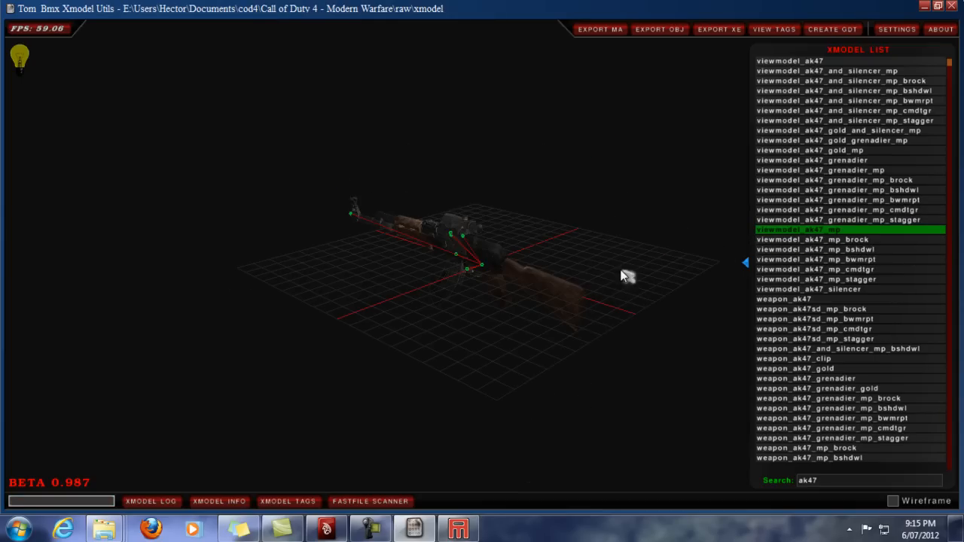
pyautogui.click(459, 529)
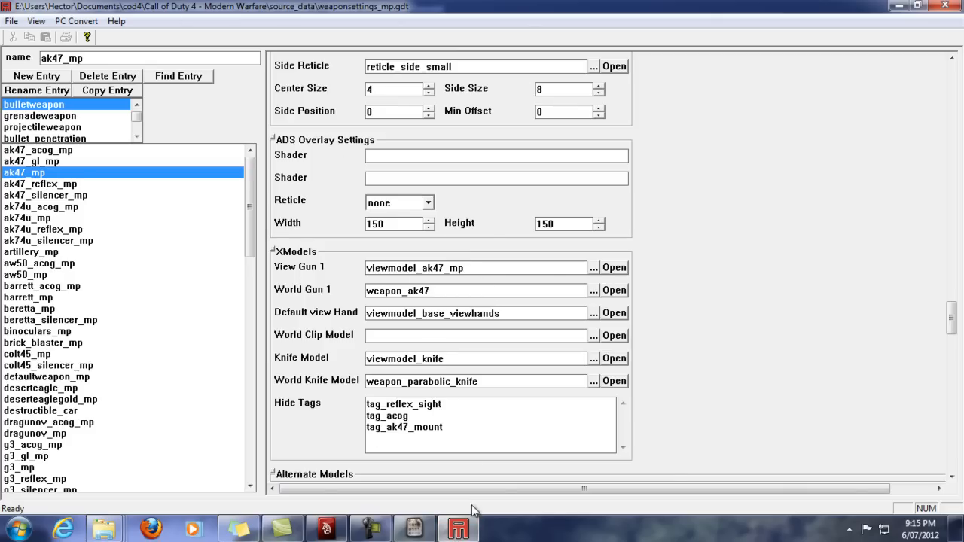
pyautogui.click(465, 531)
pyautogui.moveTo(543, 254); pyautogui.dragTo(398, 215)
pyautogui.moveTo(505, 245); pyautogui.dragTo(519, 358, button='right')
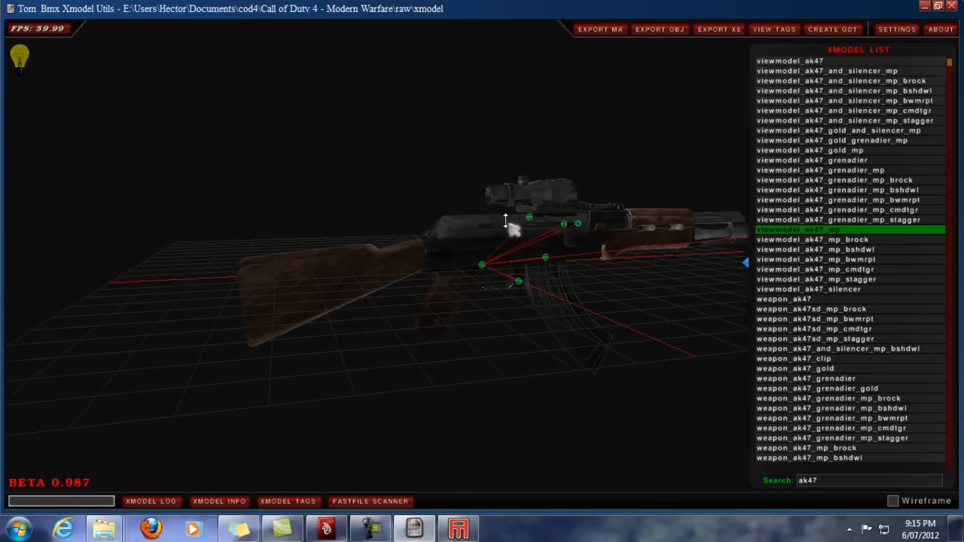
pyautogui.moveTo(506, 217); pyautogui.dragTo(550, 356, button='right')
pyautogui.moveTo(550, 358); pyautogui.dragTo(517, 254)
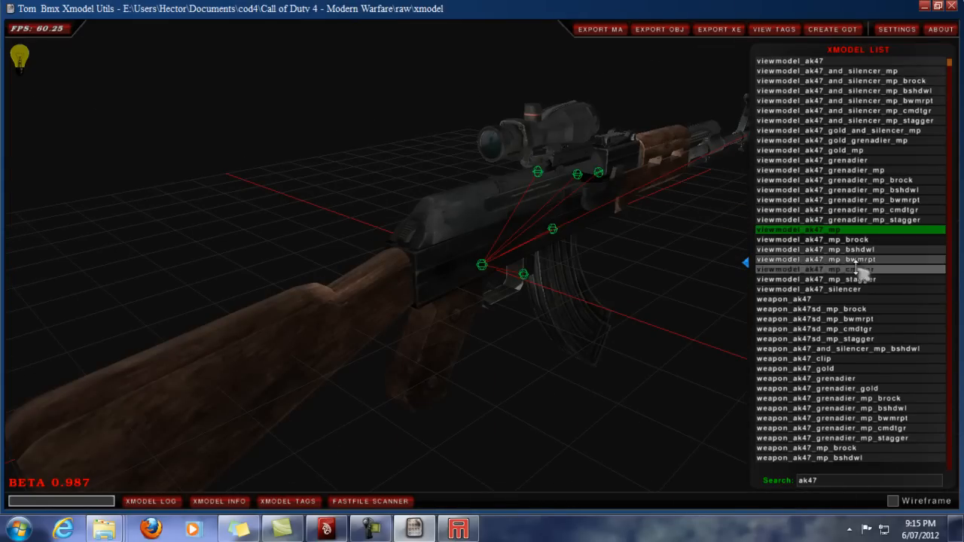
# - Compare the weapon_ak47 and viewmodel_ak47 models with viewmodel_ak47_mp in the model preview
pyautogui.click(807, 299)
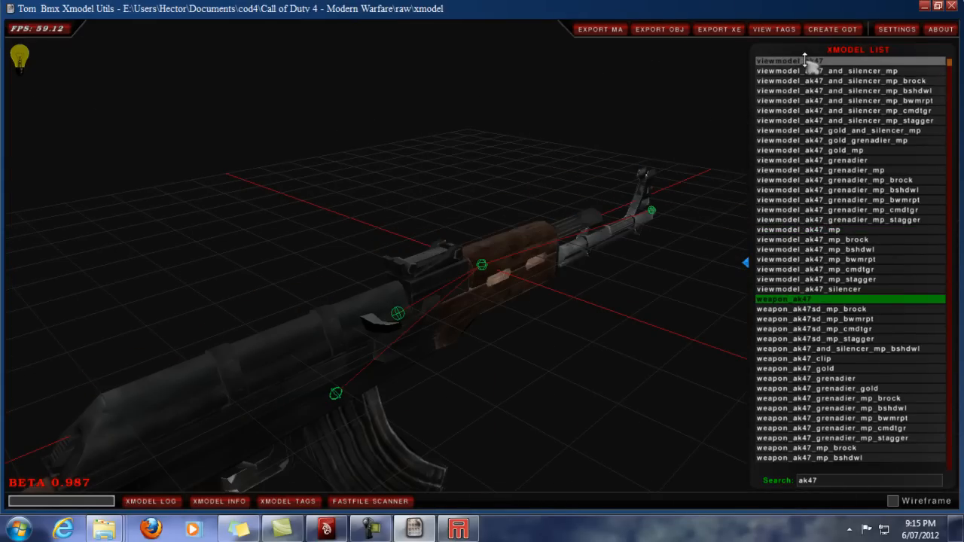
pyautogui.click(805, 60)
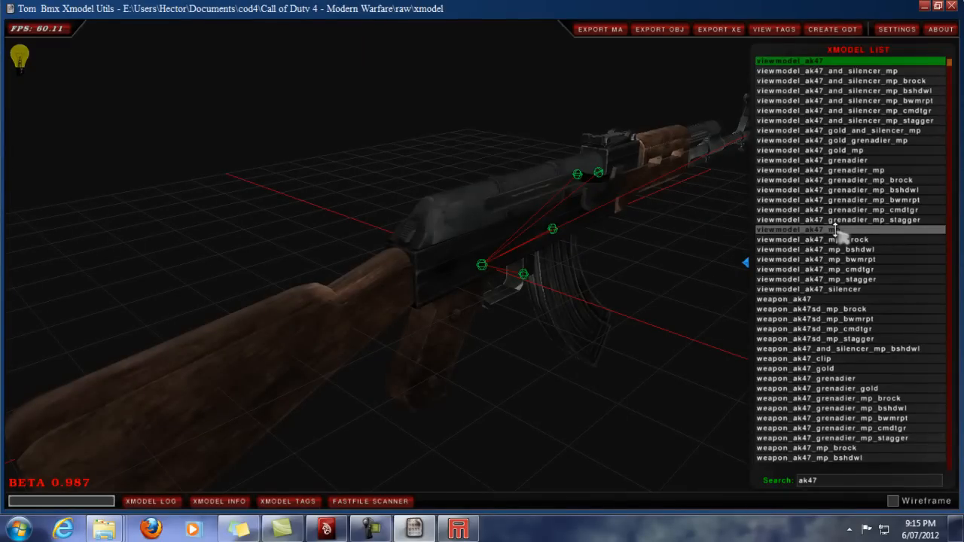
pyautogui.click(835, 229)
pyautogui.moveTo(717, 175); pyautogui.dragTo(646, 144)
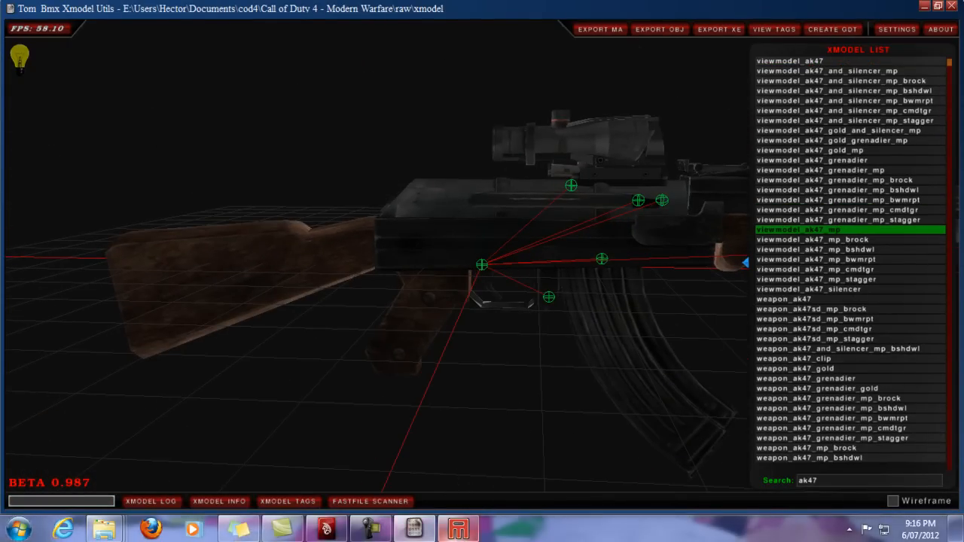
# - Switch to asset_manager and examine the XAnims settings of the ak47_mp entry
pyautogui.moveTo(106, 530)
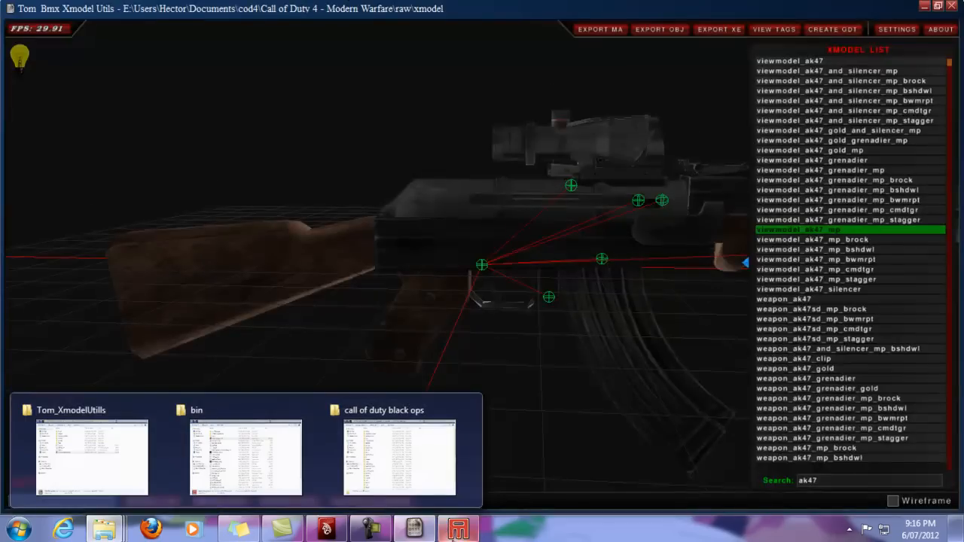
pyautogui.click(461, 531)
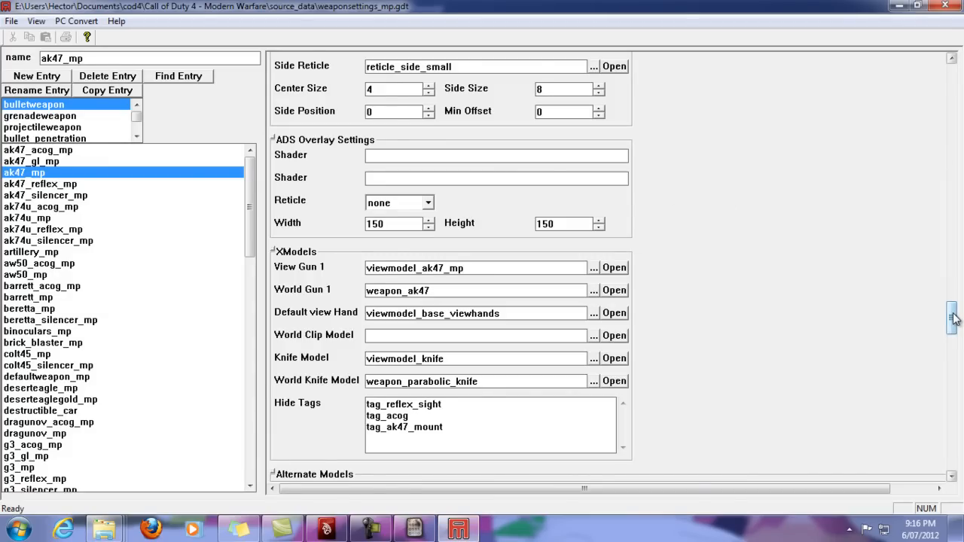
pyautogui.moveTo(953, 318); pyautogui.dragTo(960, 352)
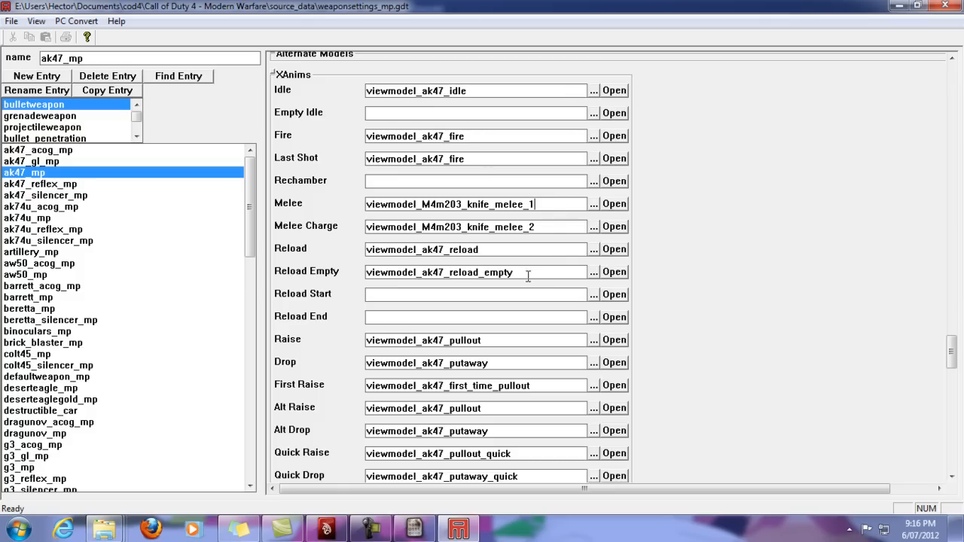
# - Open the raw\xanim folder of Call of Duty 4 - Modern Warfare in Explorer and locate the viewmodel_ak47 animation files
pyautogui.moveTo(104, 530)
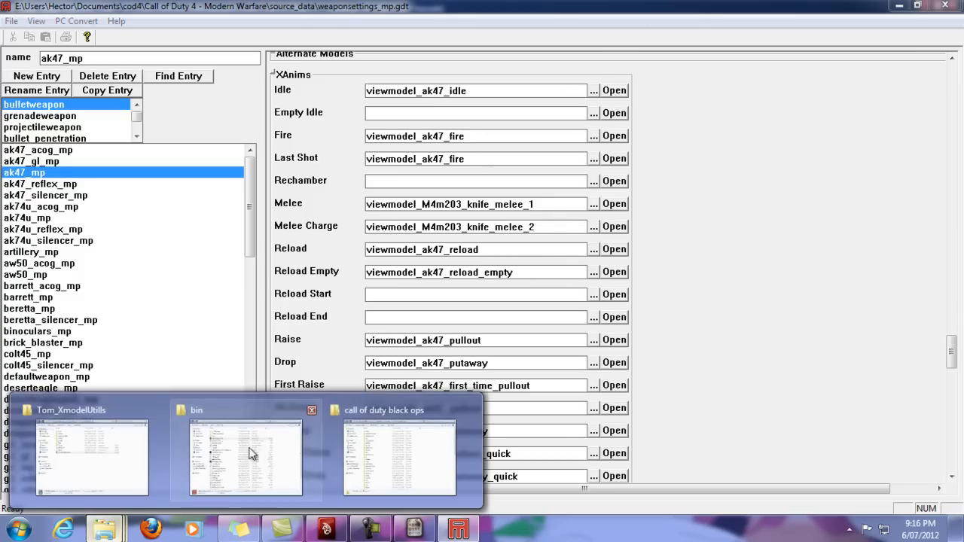
pyautogui.click(268, 460)
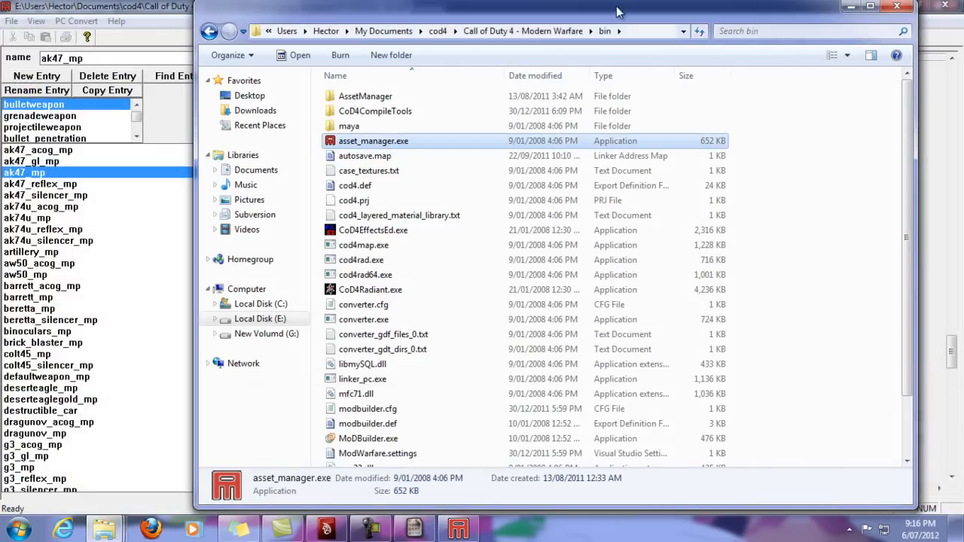
pyautogui.click(558, 31)
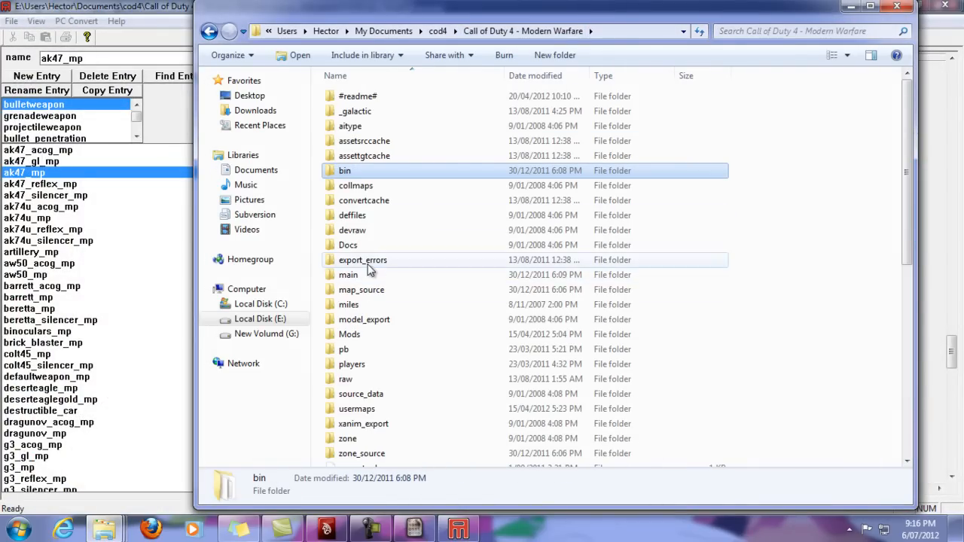
pyautogui.click(368, 264)
pyautogui.press('r')
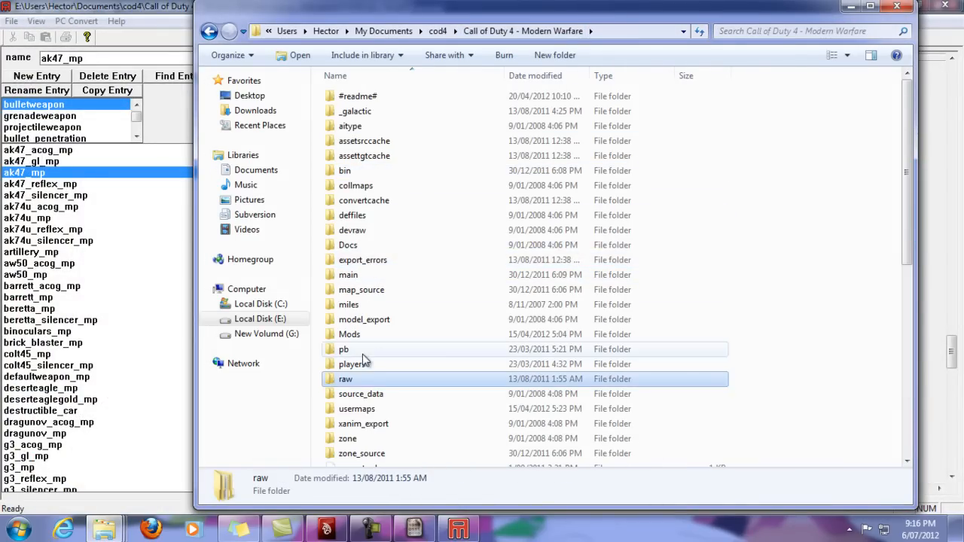
pyautogui.doubleClick(362, 384)
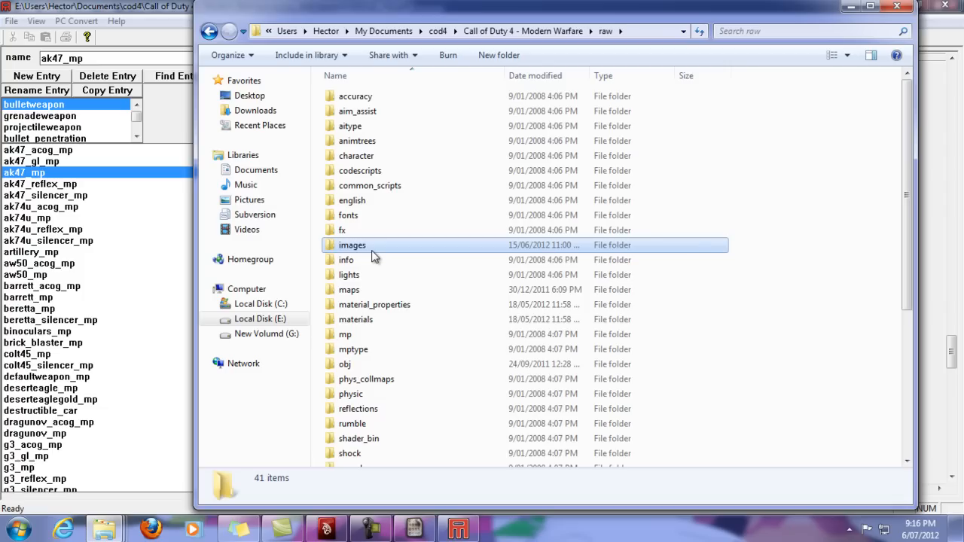
pyautogui.press('x')
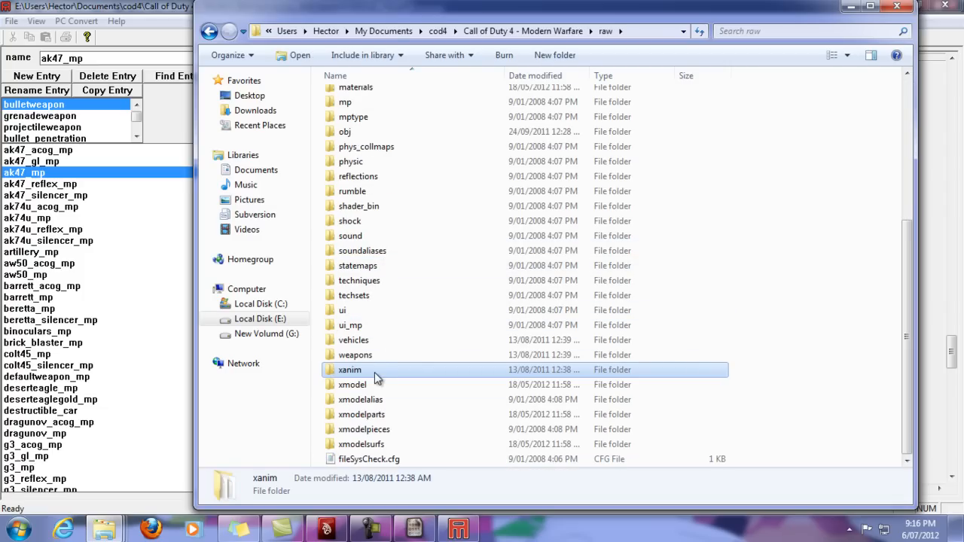
pyautogui.doubleClick(370, 377)
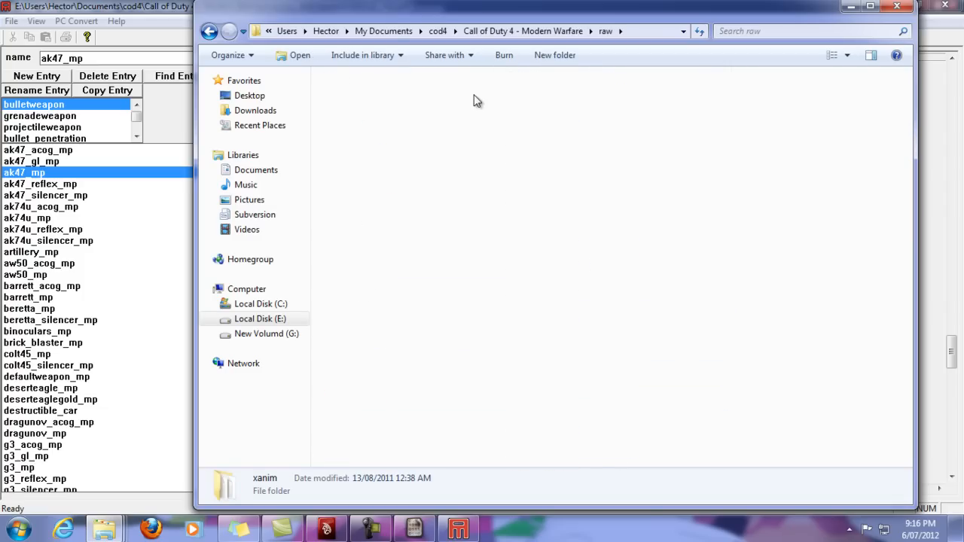
pyautogui.moveTo(907, 89); pyautogui.dragTo(932, 386)
pyautogui.click(448, 165)
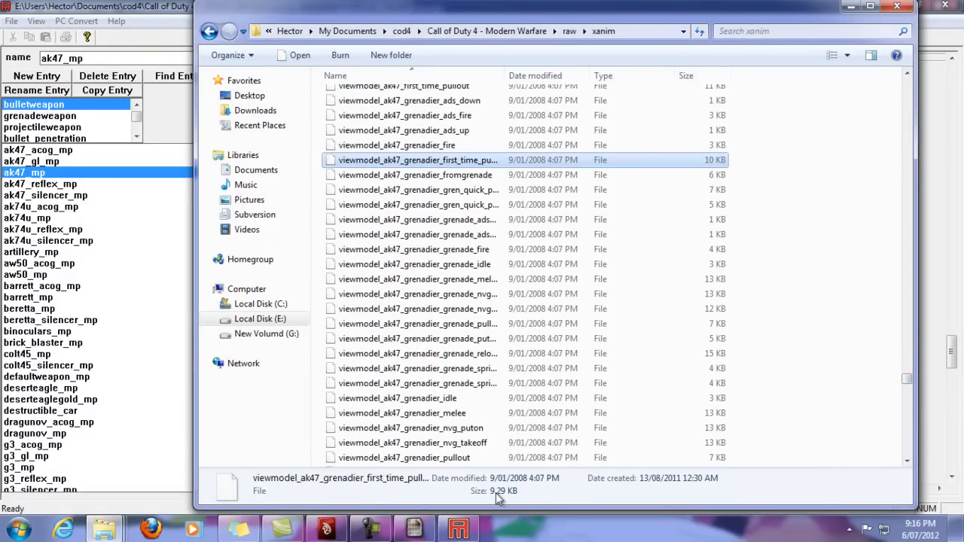
# - Switch back to asset_manager, examine the sprint and ADS animations of ak47_mp, and minimize its window
pyautogui.click(458, 532)
pyautogui.scroll(-3, 484, 160)
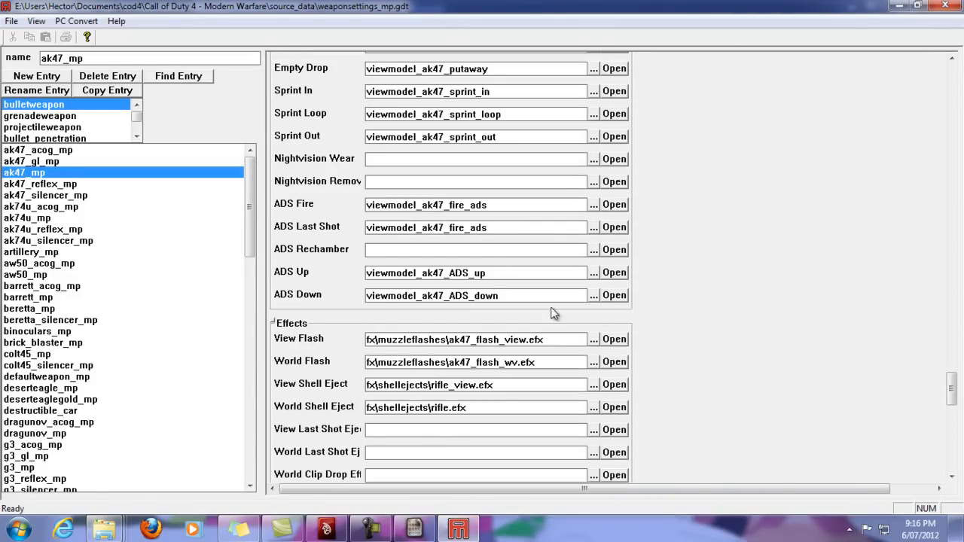
pyautogui.click(899, 6)
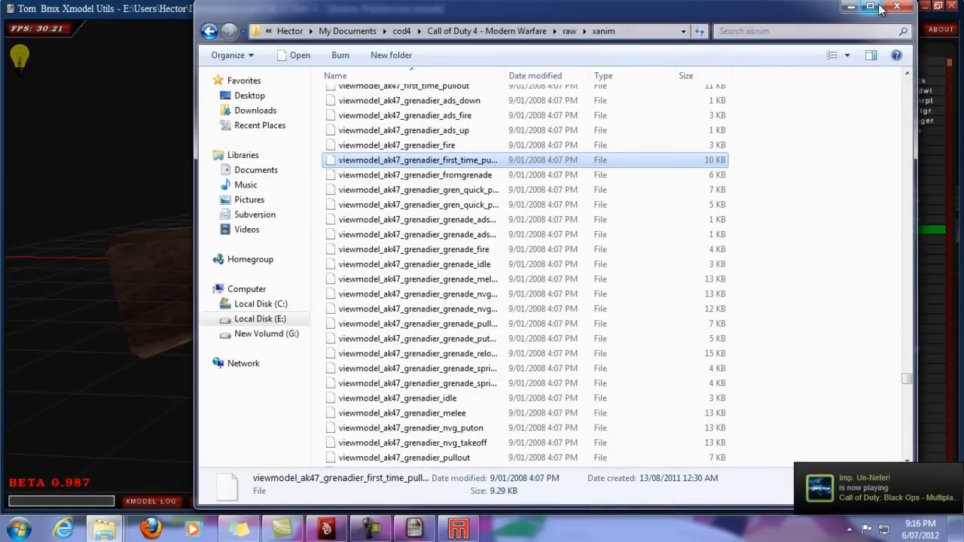
# - Show the desktop, move the akxanims folder to a clear area beside the other icons, and open it
pyautogui.press('super+d')
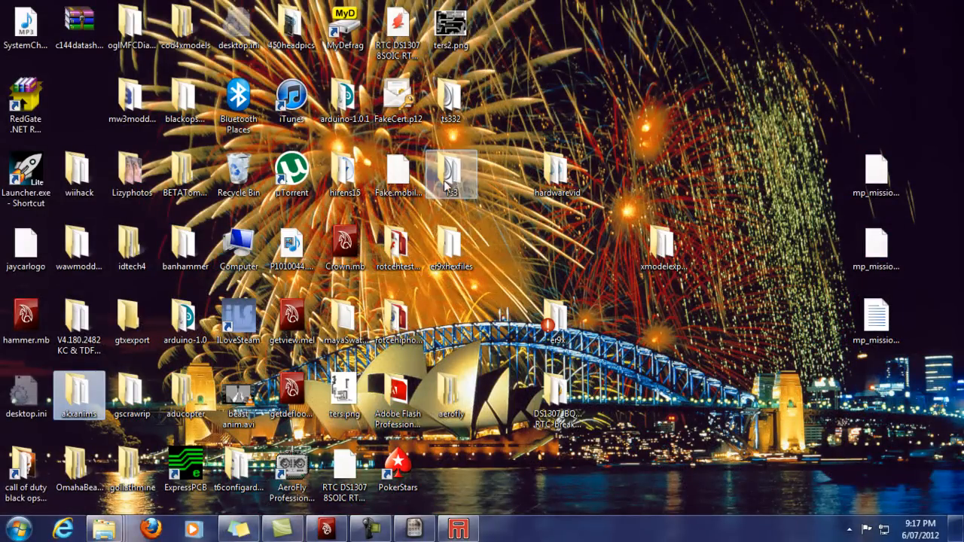
pyautogui.moveTo(72, 399); pyautogui.dragTo(564, 262)
pyautogui.doubleClick(561, 256)
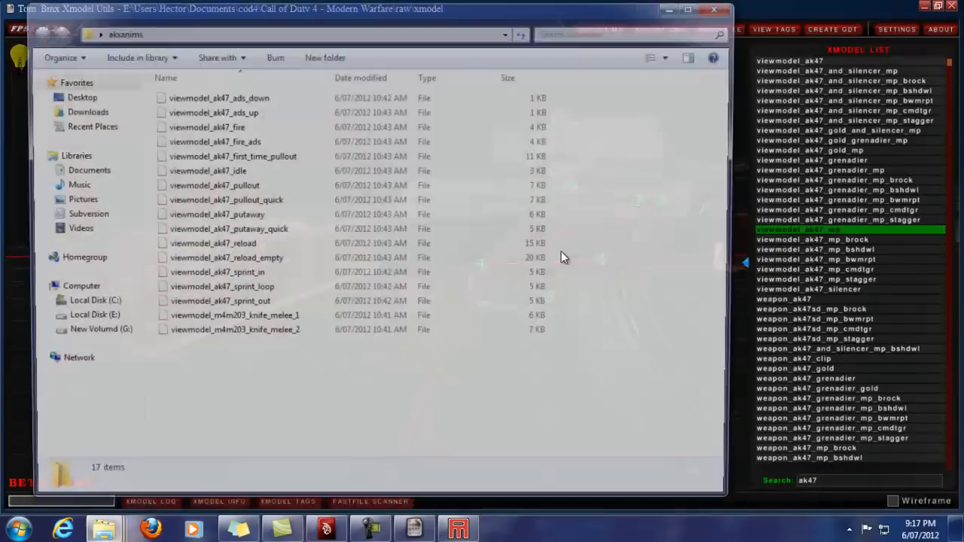
# - Check the animation files in the akxanims folder against the XAnims settings in asset_manager
pyautogui.click(297, 98)
pyautogui.click(330, 381)
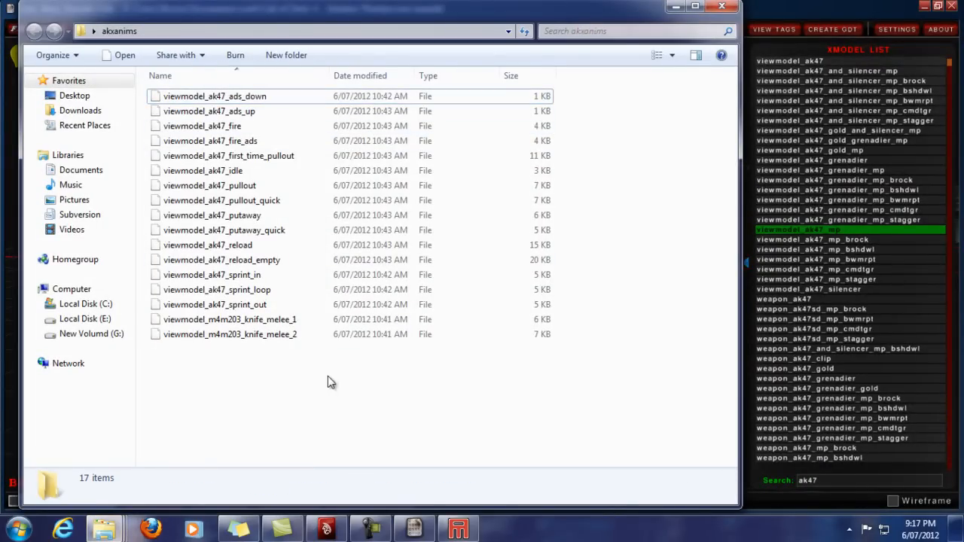
pyautogui.click(458, 530)
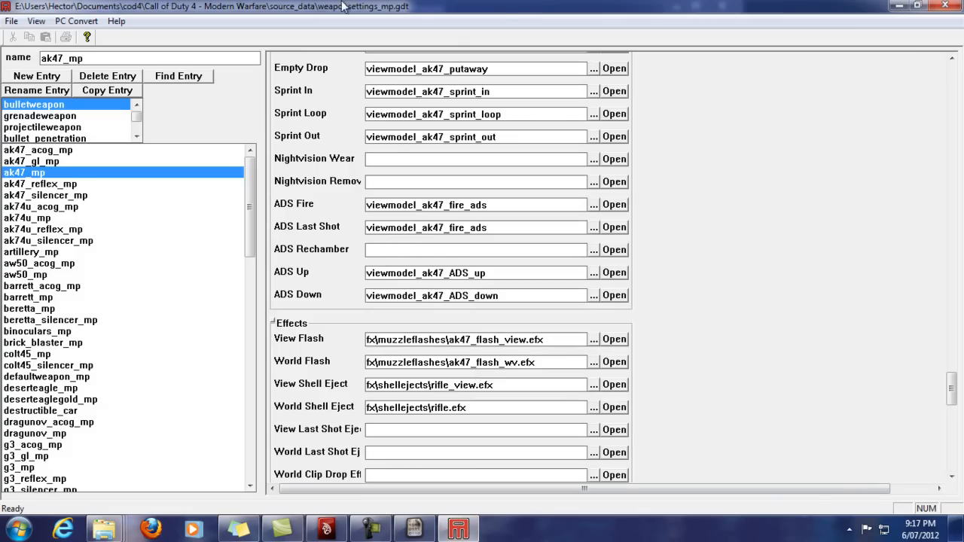
pyautogui.click(899, 5)
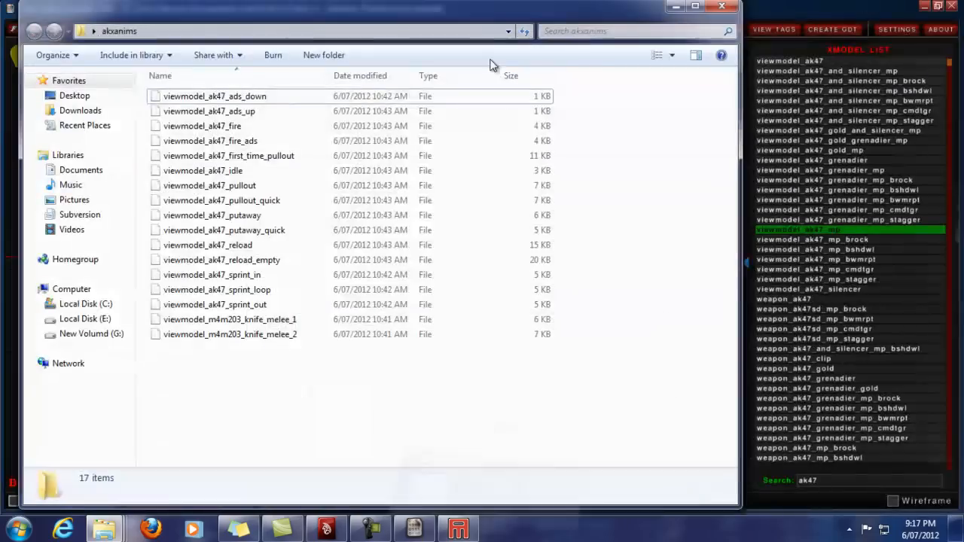
# - Launch the HxD hex editor and place its window beside the akxanims file list
pyautogui.click(18, 530)
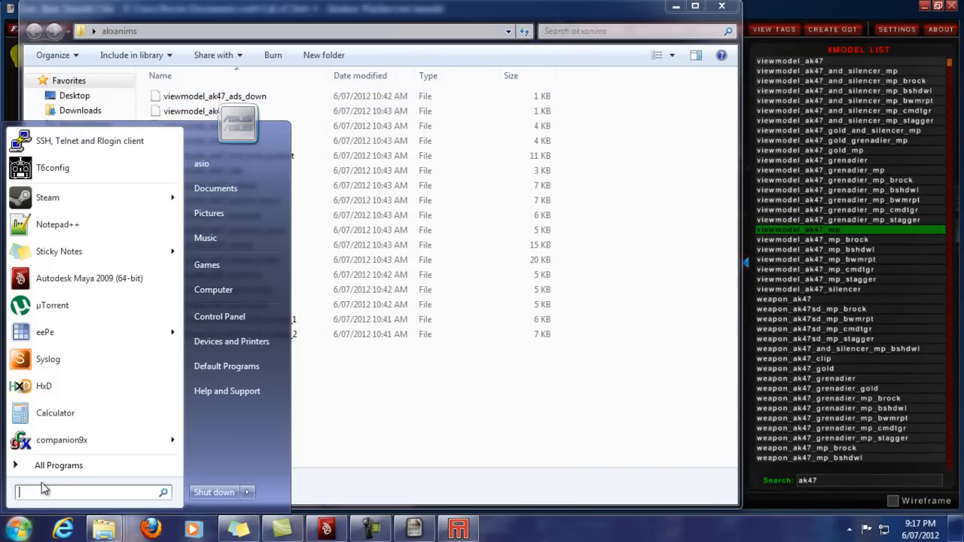
pyautogui.click(50, 385)
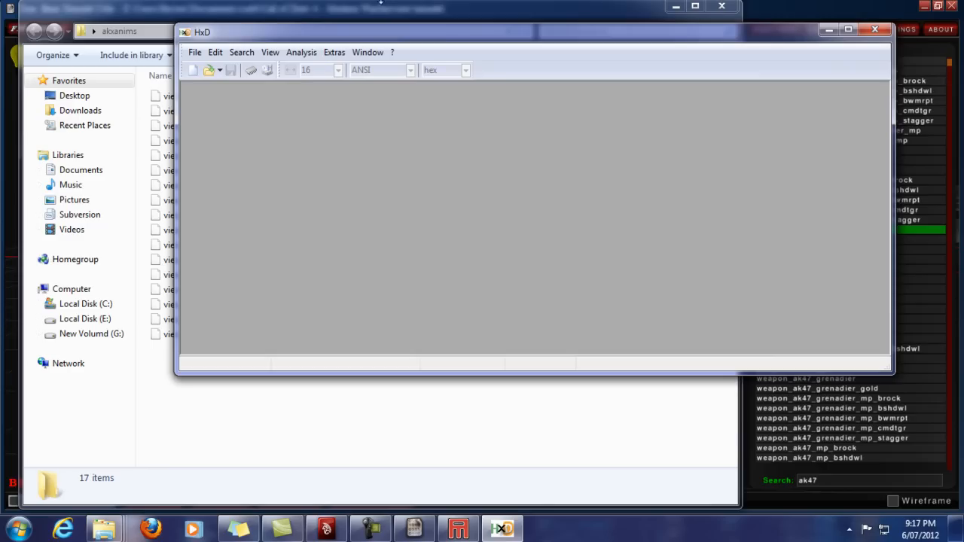
pyautogui.moveTo(315, 44); pyautogui.dragTo(603, 101)
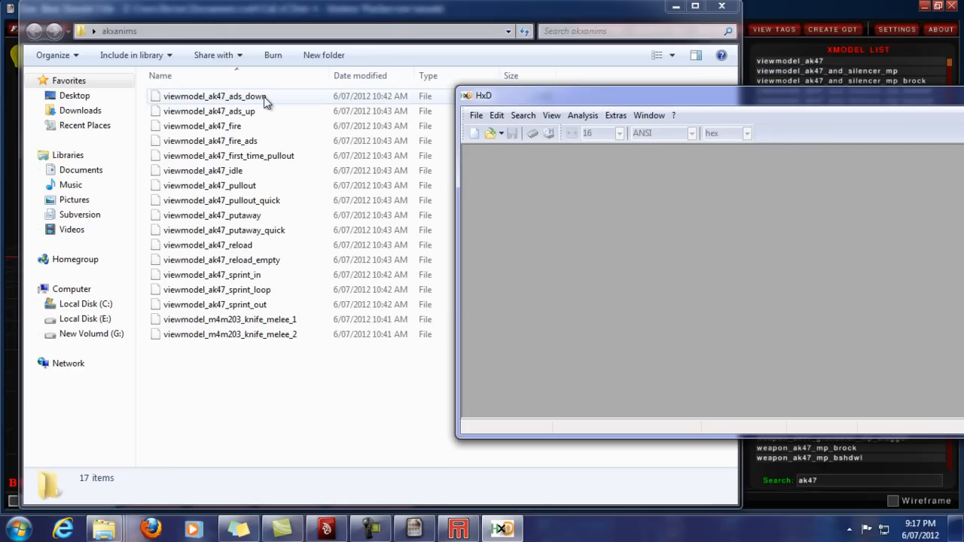
# - Copy the viewmodel_ak47_grenadier_grenade_melee file from the xanim folder into the akxanims folder
pyautogui.moveTo(104, 530)
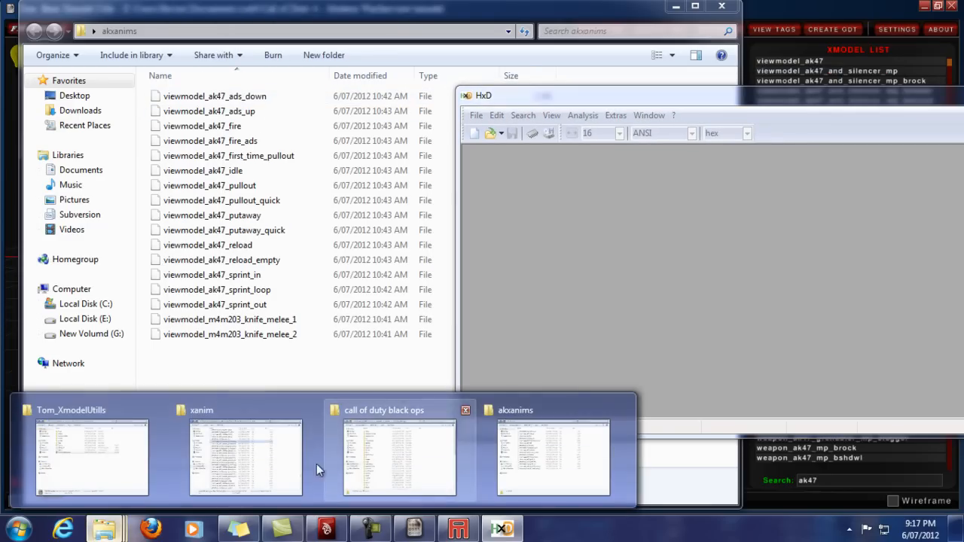
pyautogui.click(267, 469)
pyautogui.click(474, 279)
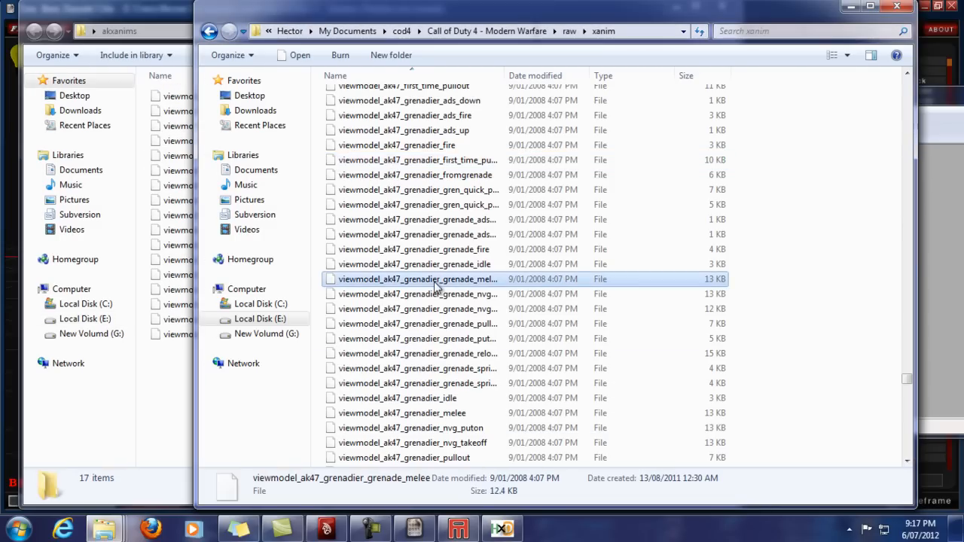
pyautogui.rightClick(468, 281)
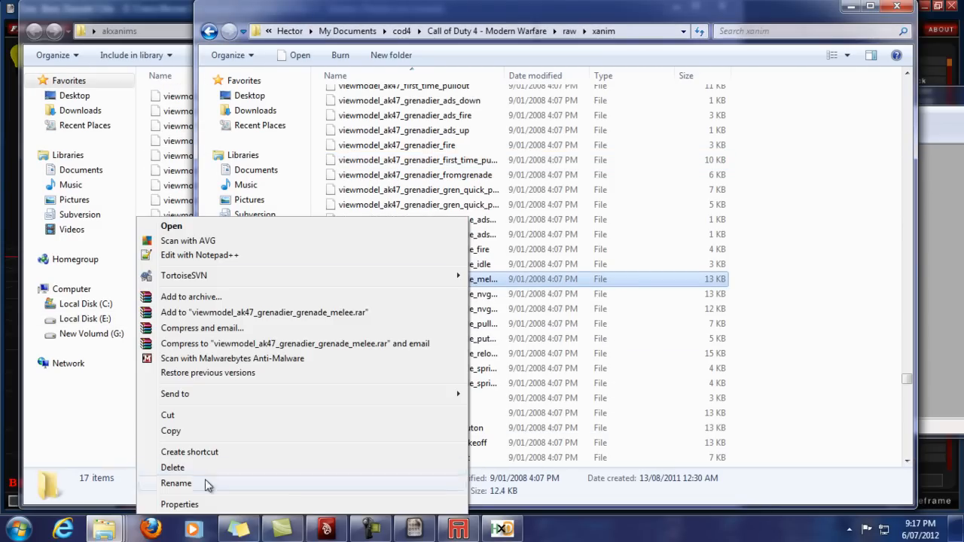
pyautogui.click(209, 433)
pyautogui.rightClick(174, 389)
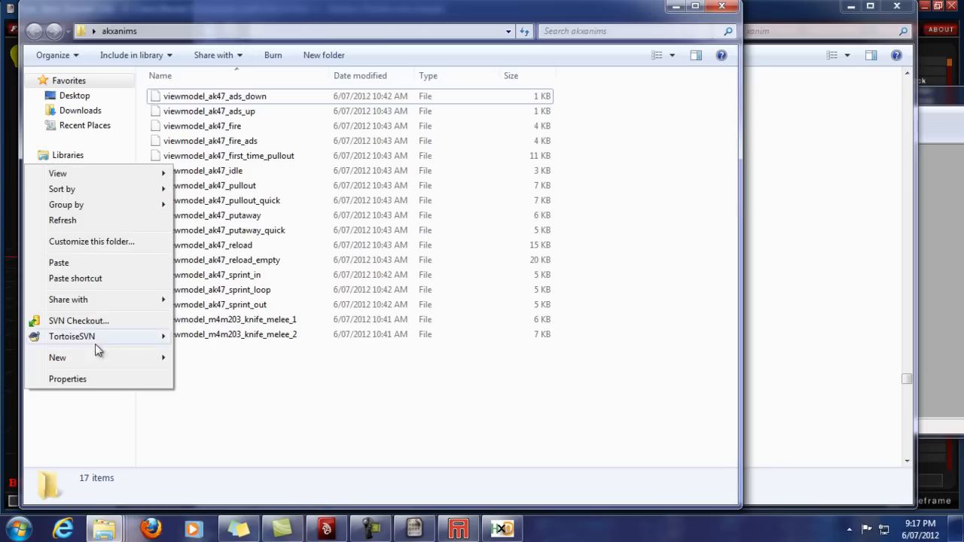
pyautogui.click(85, 263)
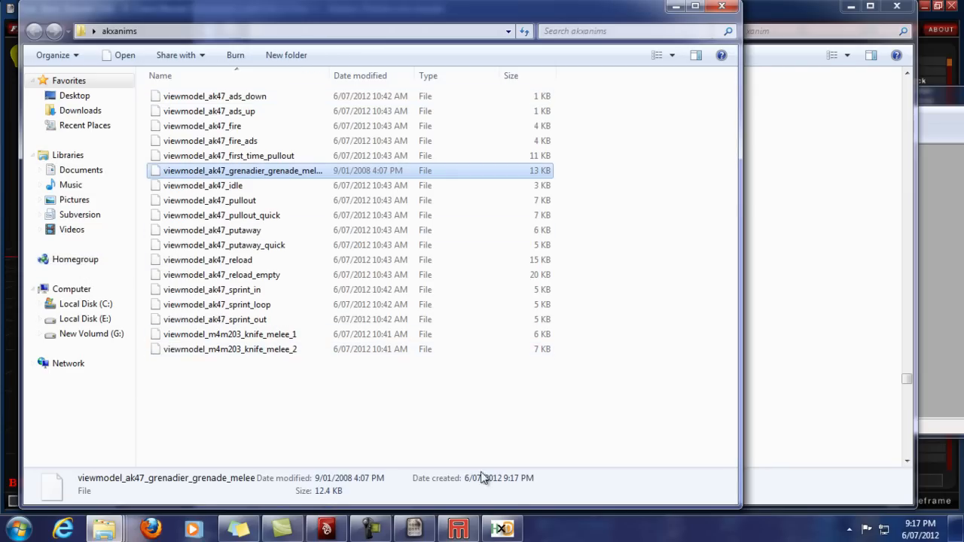
# - Open the copied viewmodel_ak47_grenadier_grenade_melee file from the akxanims folder in HxD
pyautogui.click(506, 531)
pyautogui.moveTo(231, 174); pyautogui.dragTo(629, 204)
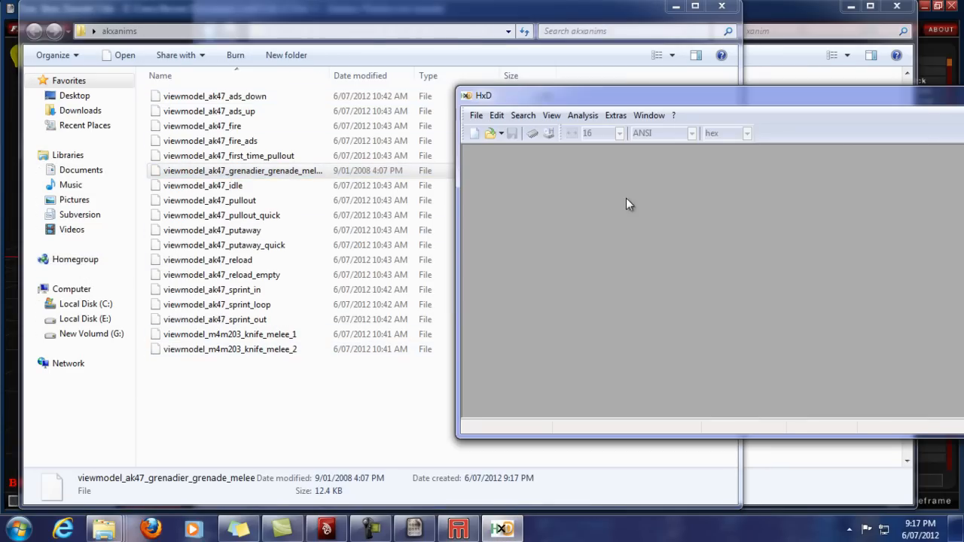
# - Select the first byte of the viewmodel_ak47_grenadier_grenade_melee file, and create a new blank file in HxD
pyautogui.moveTo(817, 98); pyautogui.dragTo(729, 96)
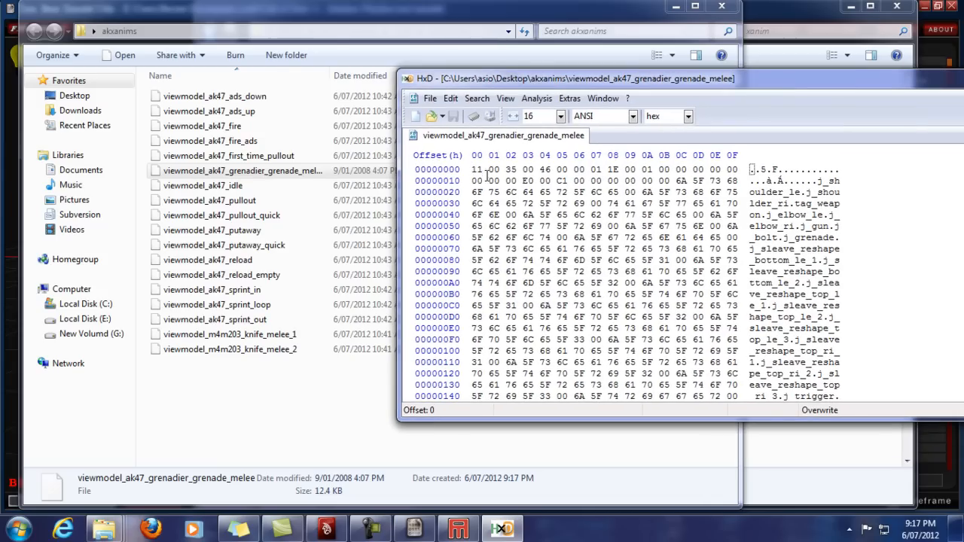
pyautogui.moveTo(486, 170); pyautogui.dragTo(459, 179)
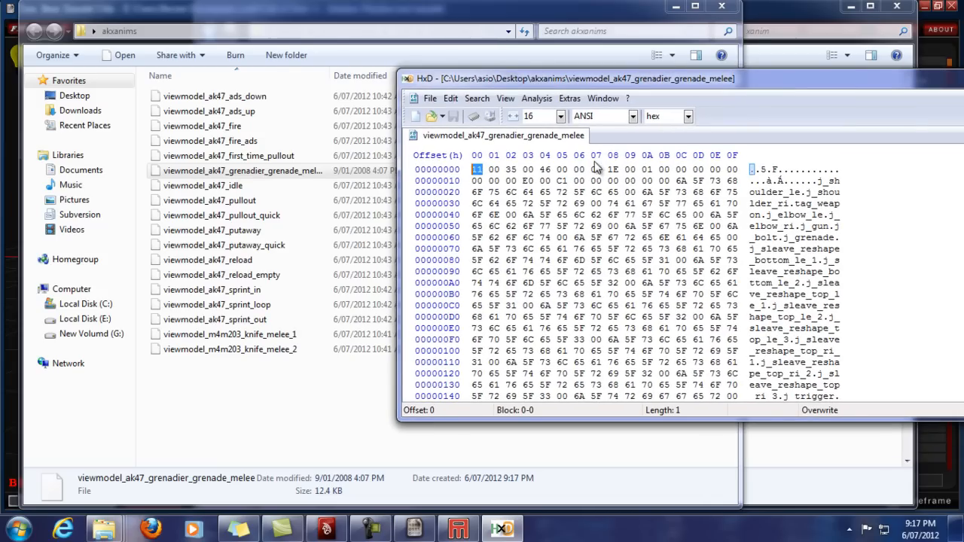
pyautogui.click(430, 98)
pyautogui.click(398, 114)
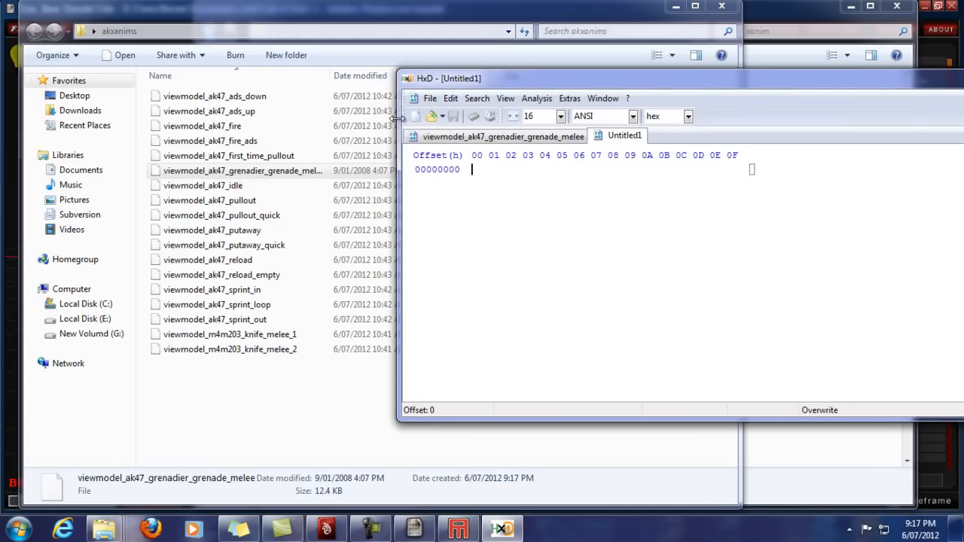
pyautogui.hotkey('ctrl', 'v')
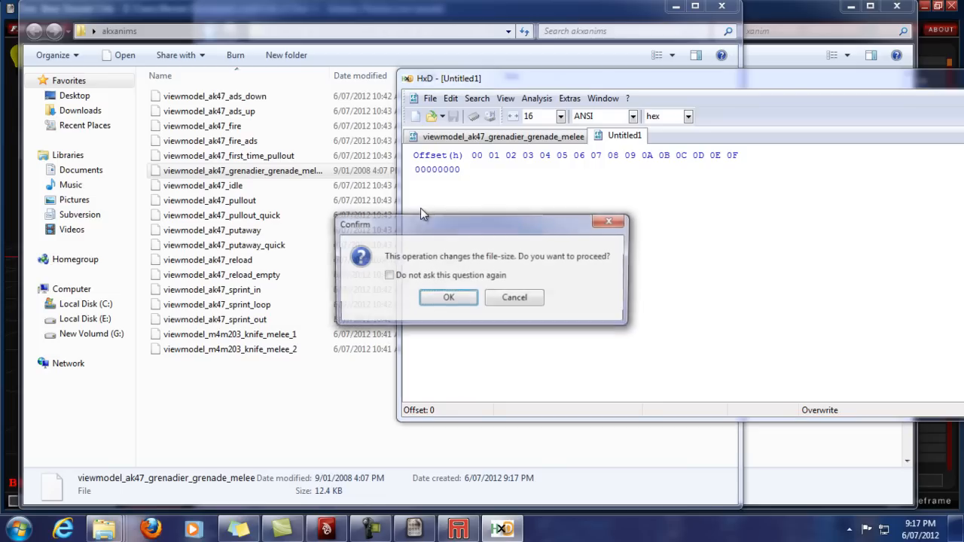
pyautogui.click(455, 299)
pyautogui.write('12')
pyautogui.press('BackSpace')
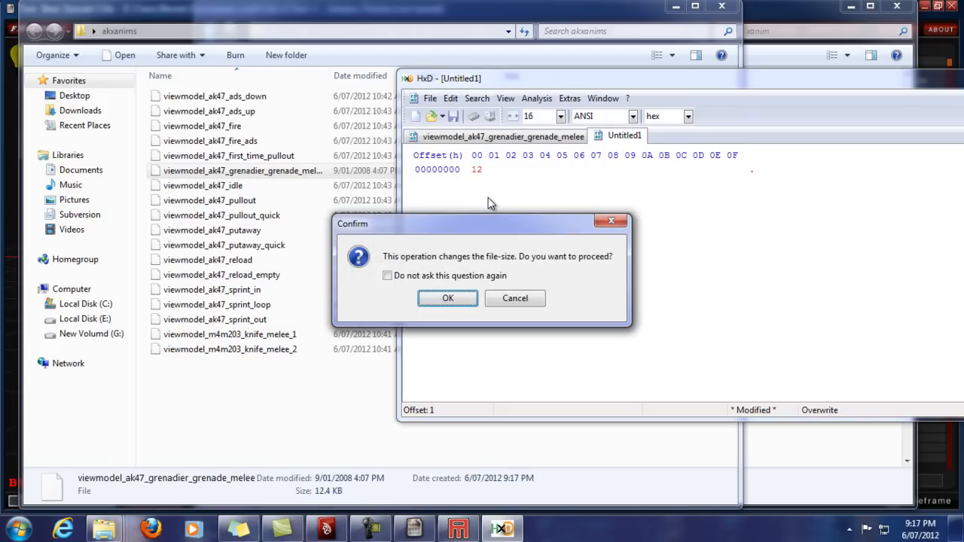
pyautogui.click(457, 296)
pyautogui.hotkey('ctrl', 'v')
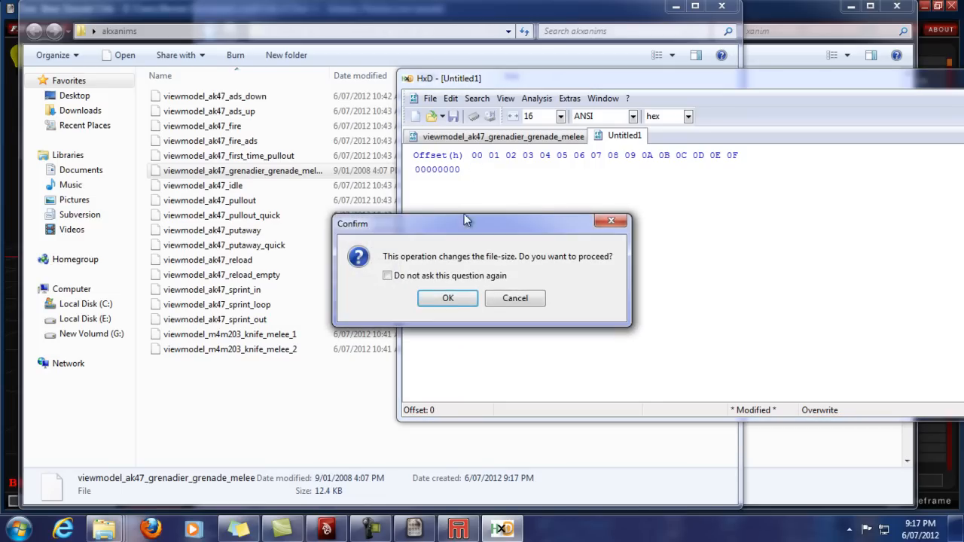
pyautogui.click(450, 299)
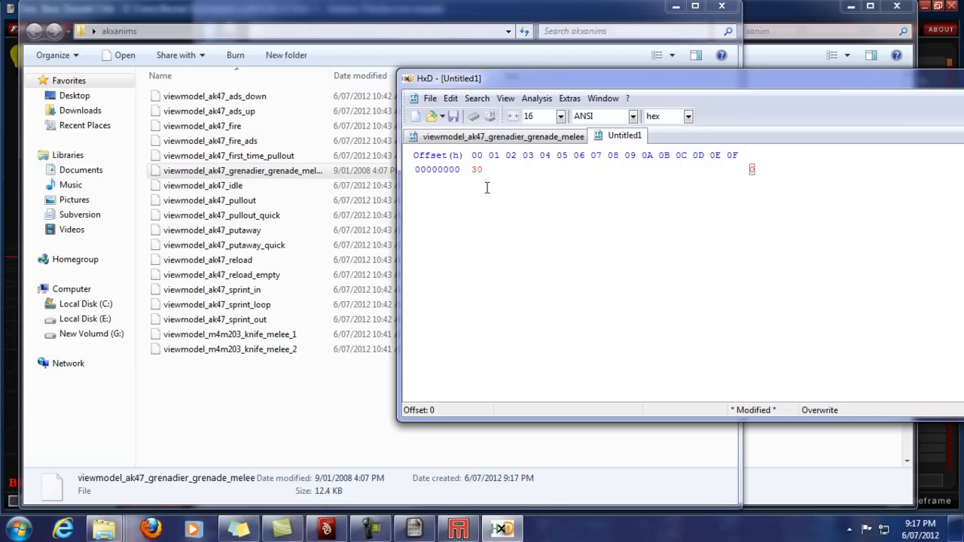
pyautogui.moveTo(489, 173); pyautogui.dragTo(441, 175)
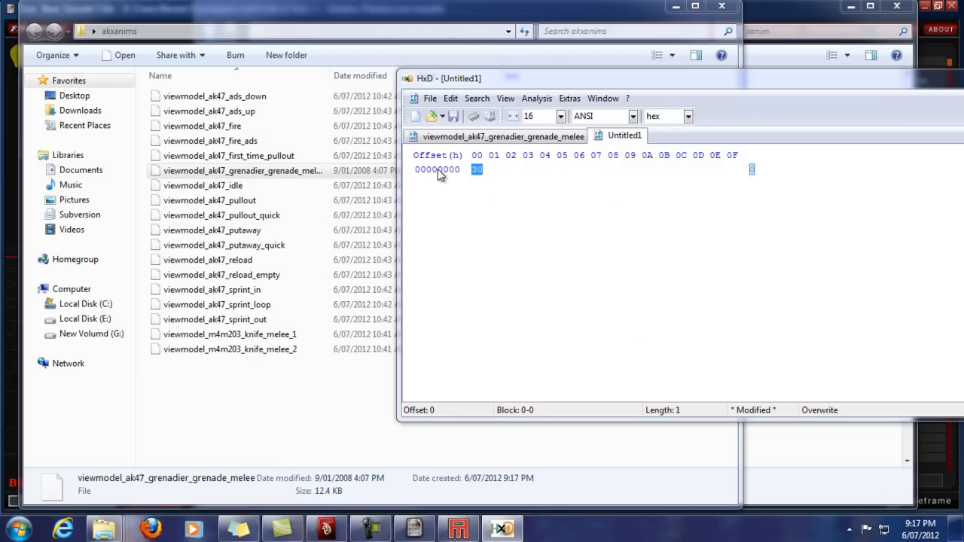
pyautogui.press('BackSpace')
pyautogui.click(451, 278)
pyautogui.click(459, 298)
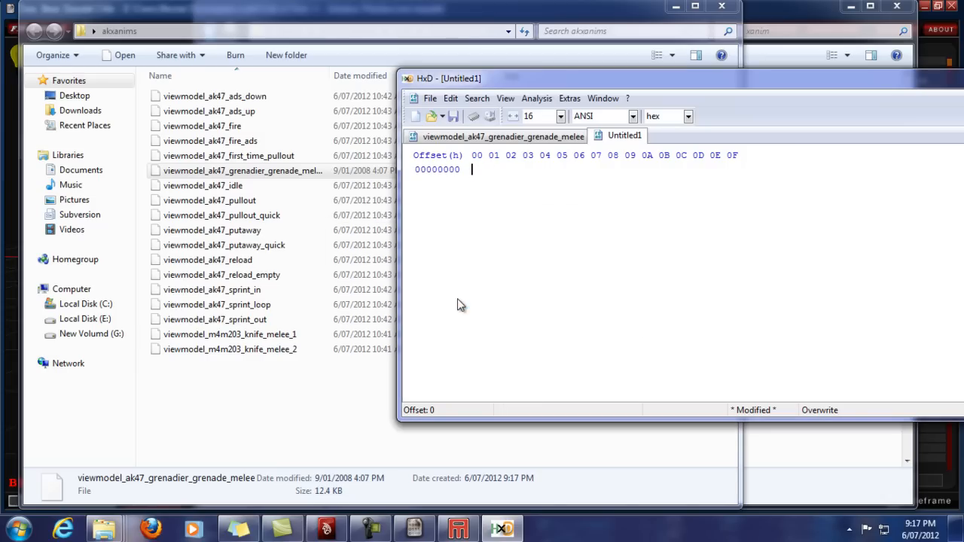
# - Enter the hex byte 13 in the blank file and overwrite the first byte of viewmodel_ak47_grenadier_grenade_melee with it
pyautogui.write('13')
pyautogui.moveTo(479, 169); pyautogui.dragTo(470, 169)
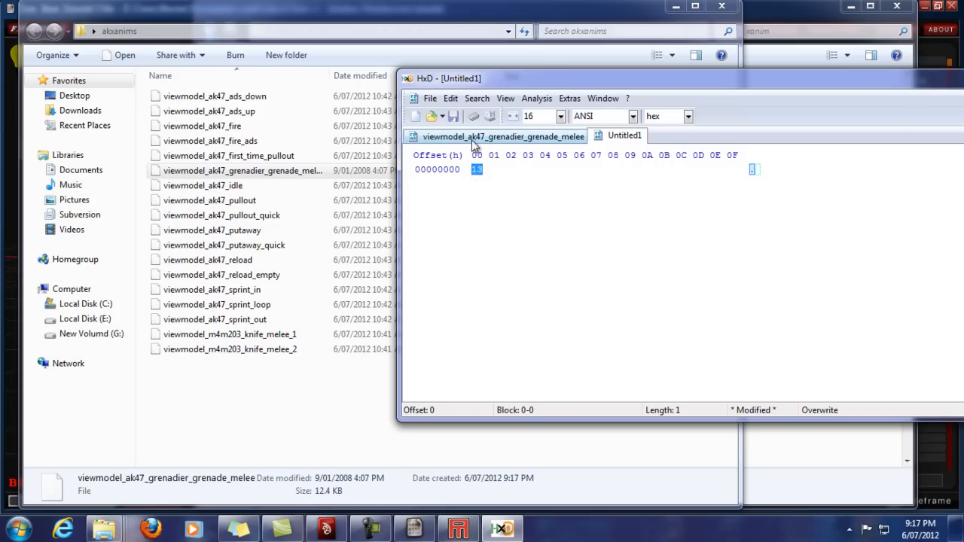
pyautogui.click(475, 137)
pyautogui.moveTo(484, 170); pyautogui.dragTo(472, 170)
pyautogui.rightClick(480, 173)
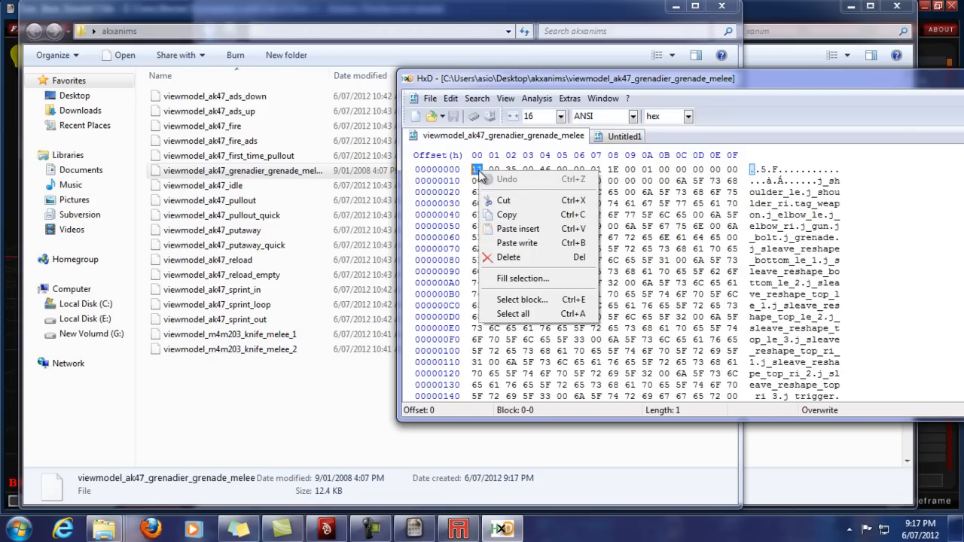
pyautogui.click(512, 243)
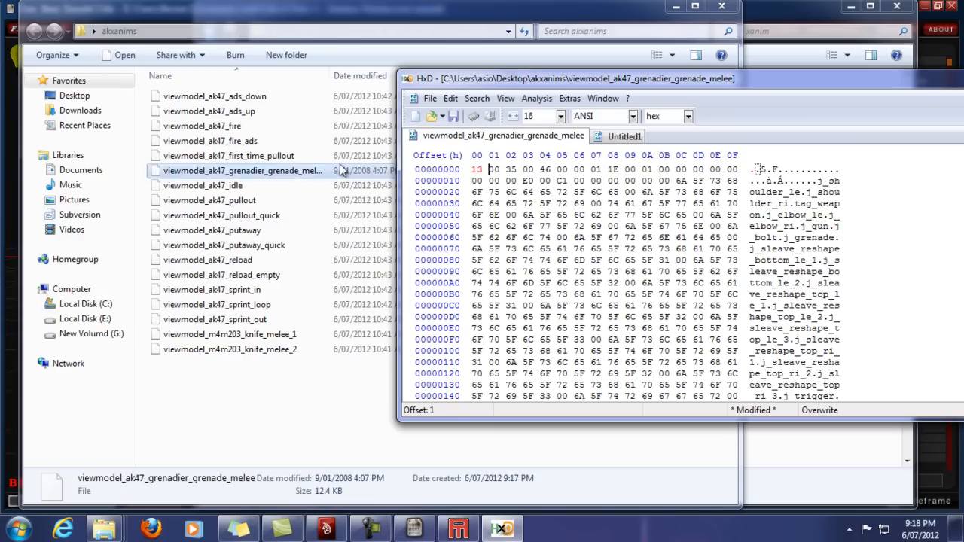
# - Examine the first byte and the byte at offset 08 in the melee animation file's header
pyautogui.moveTo(484, 171); pyautogui.dragTo(475, 171)
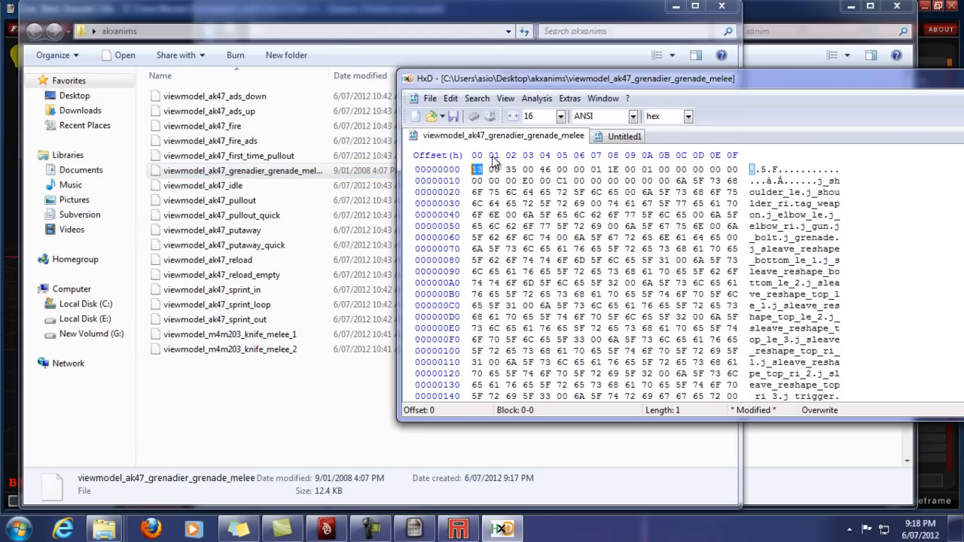
pyautogui.moveTo(758, 90); pyautogui.dragTo(537, 47)
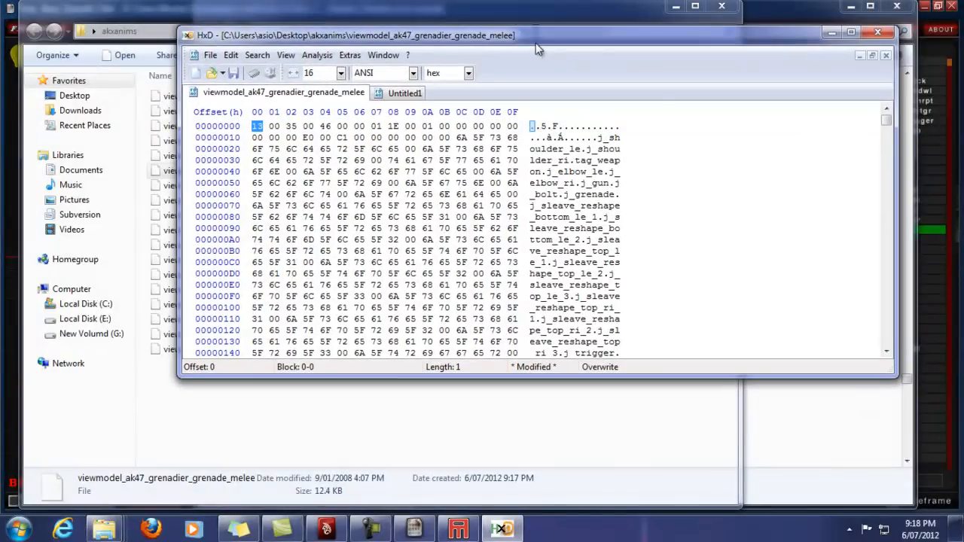
pyautogui.moveTo(889, 127)
pyautogui.mouseDown()
pyautogui.moveTo(890, 340)
pyautogui.moveTo(889, 117)
pyautogui.mouseUp()
pyautogui.moveTo(357, 41); pyautogui.dragTo(468, 50)
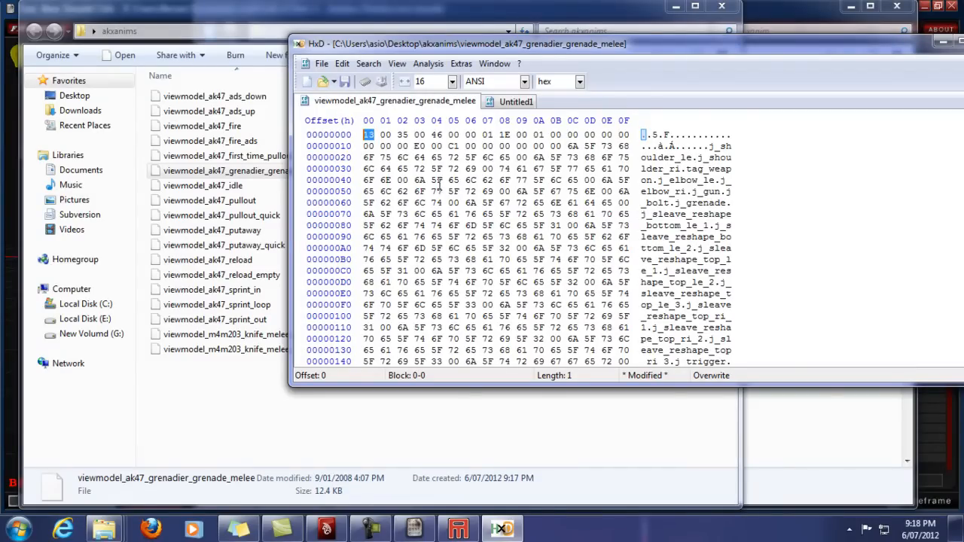
pyautogui.click(510, 135)
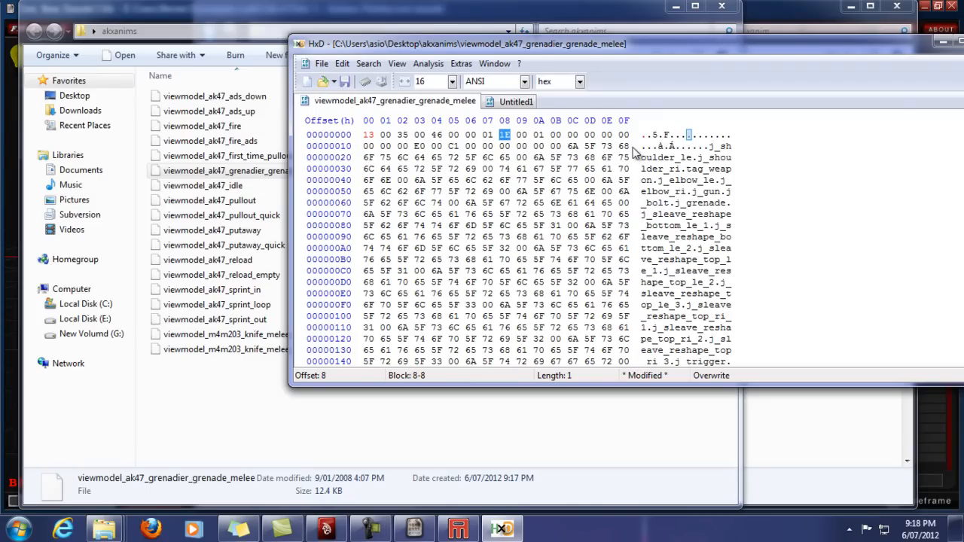
# - Save the edited melee animation file and close HxD, discarding the untitled scratch file
pyautogui.click(321, 64)
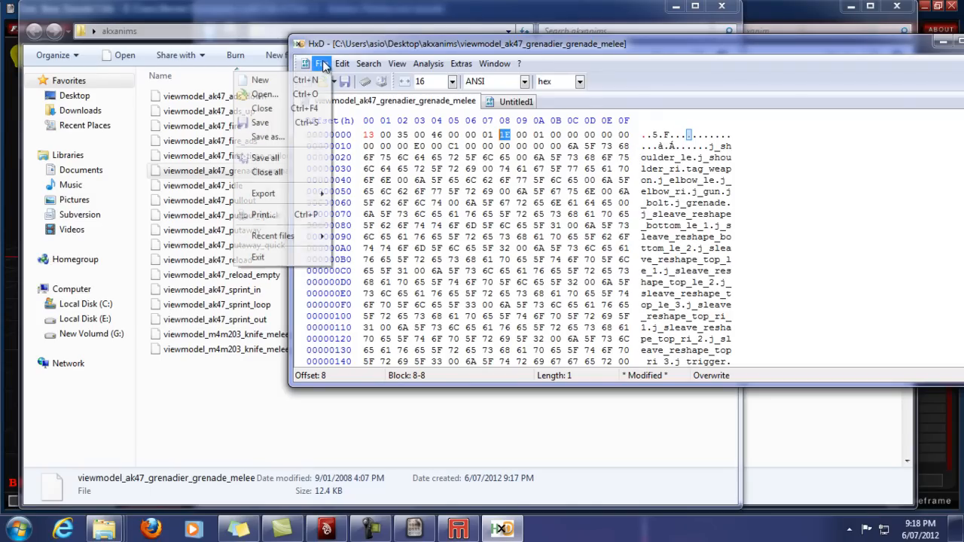
pyautogui.click(287, 125)
pyautogui.moveTo(710, 47); pyautogui.dragTo(541, 188)
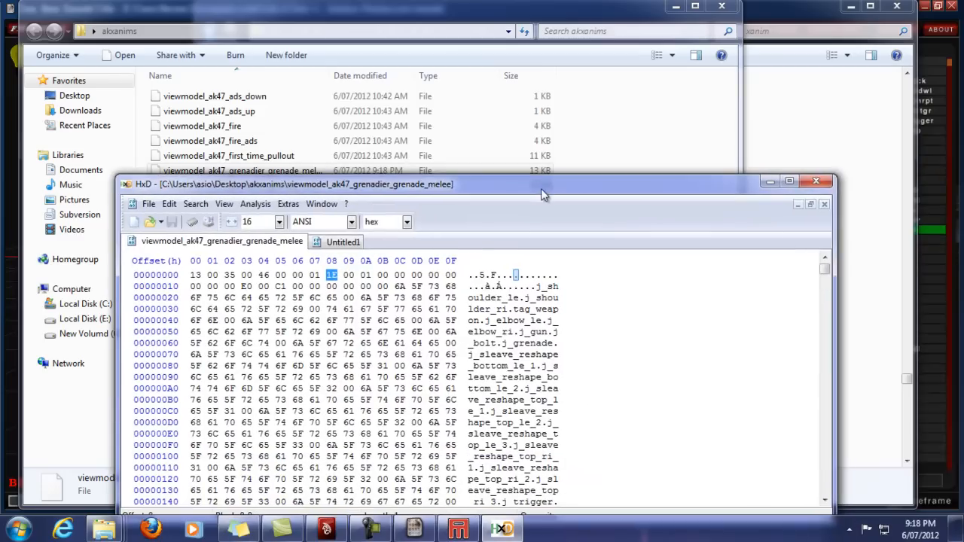
pyautogui.click(815, 182)
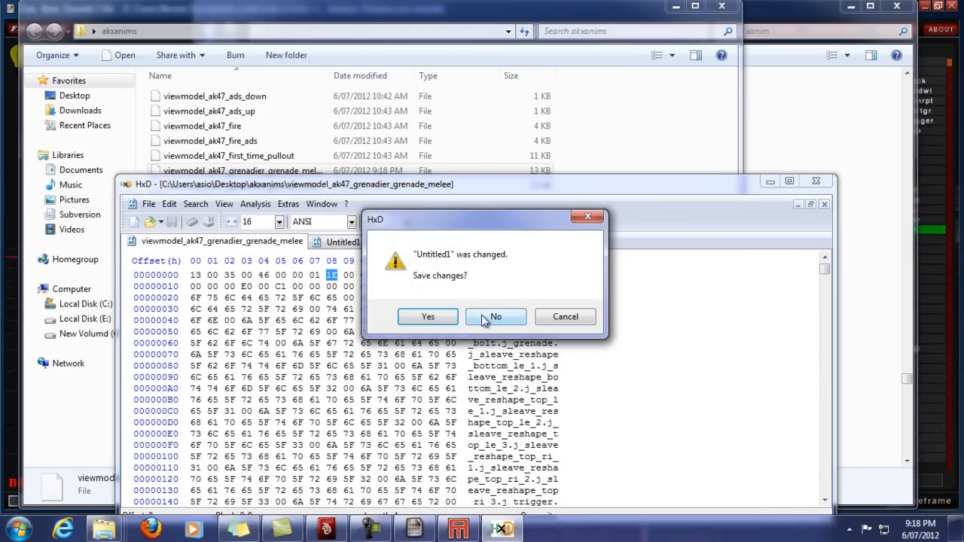
pyautogui.click(512, 320)
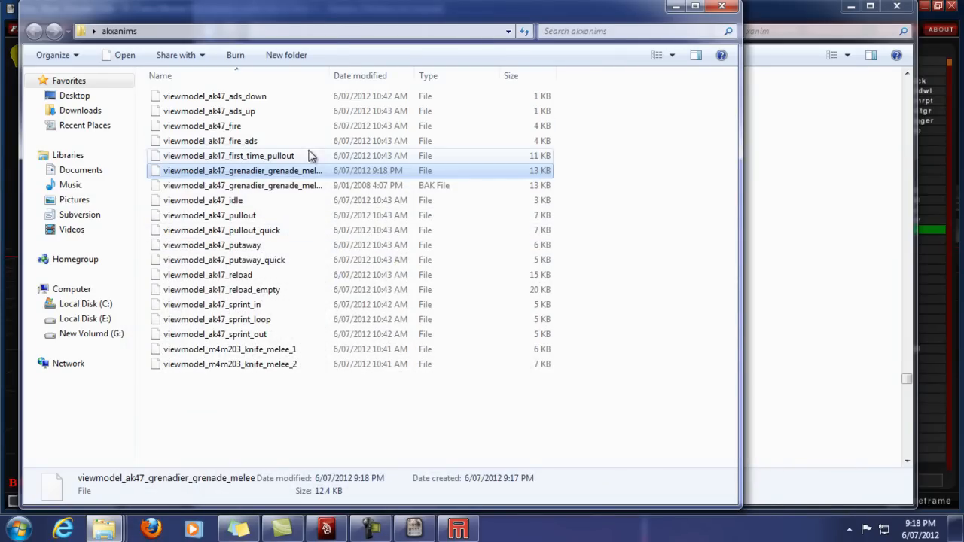
# - Widen the akxanims Name column to show full file names, and open viewmodel_ak47_sprint_in and viewmodel_ak47_reload_empty in HxD
pyautogui.moveTo(333, 68); pyautogui.dragTo(521, 81)
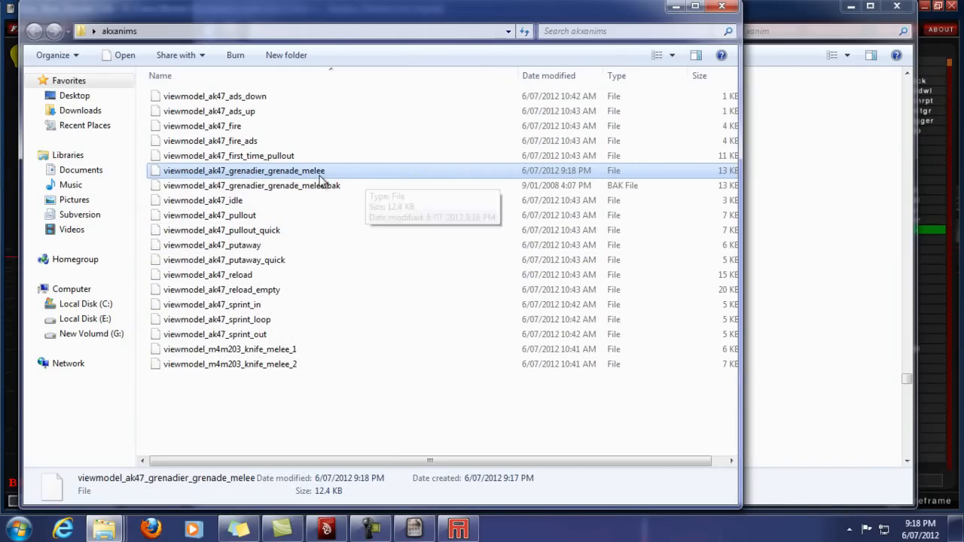
pyautogui.click(245, 263)
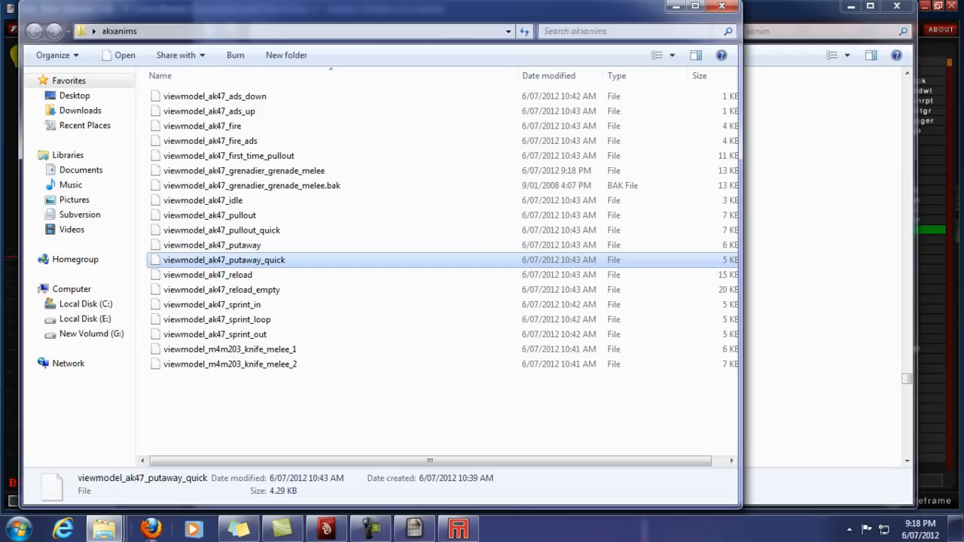
pyautogui.click(18, 530)
pyautogui.click(65, 384)
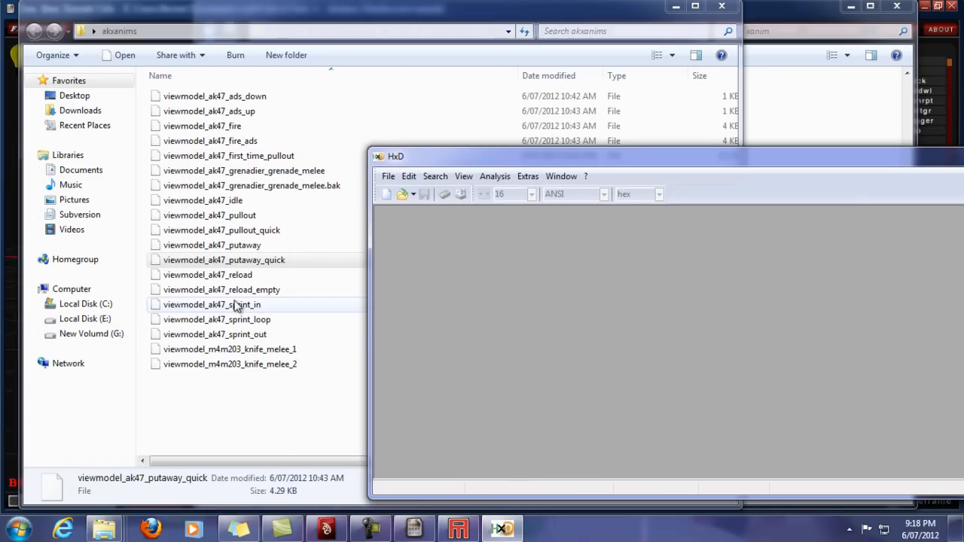
pyautogui.moveTo(235, 305); pyautogui.dragTo(513, 290)
pyautogui.moveTo(233, 292); pyautogui.dragTo(555, 228)
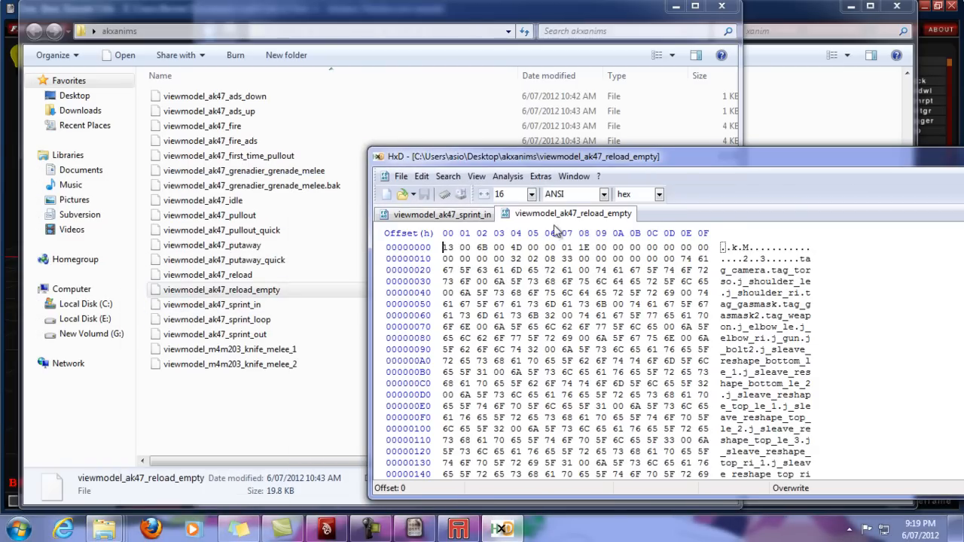
# - Compare the first byte of viewmodel_ak47_sprint_in with that of viewmodel_ak47_reload_empty, and close HxD
pyautogui.click(460, 218)
pyautogui.click(516, 216)
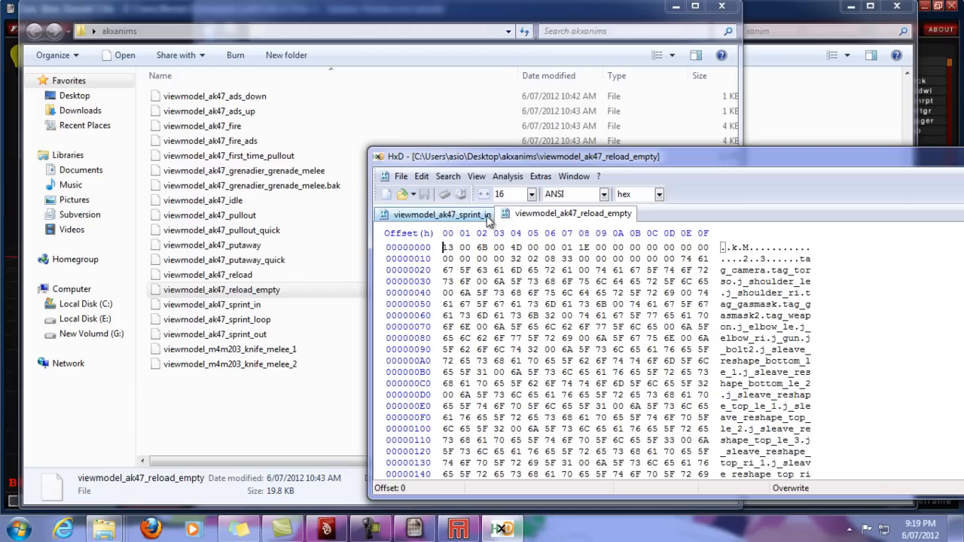
pyautogui.click(452, 215)
pyautogui.click(447, 247)
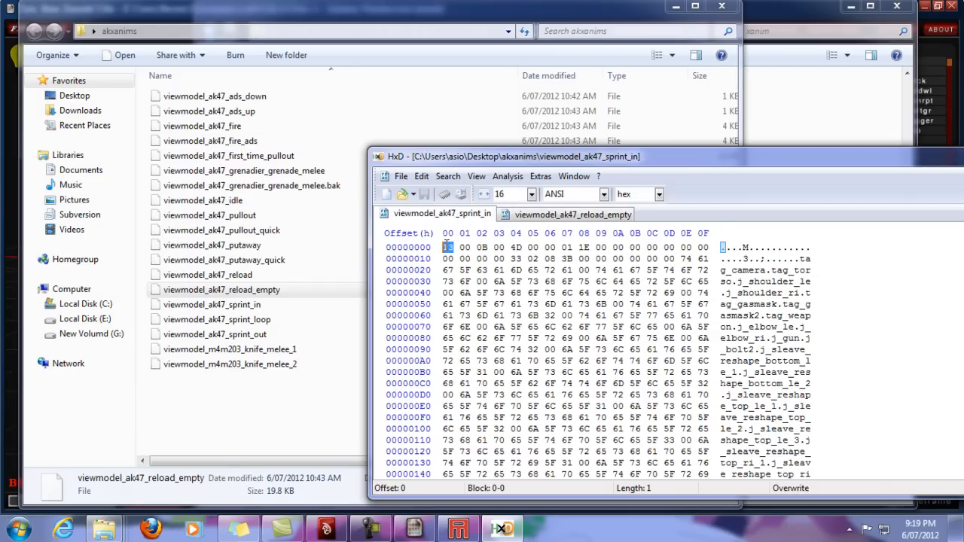
pyautogui.moveTo(844, 160); pyautogui.dragTo(575, 97)
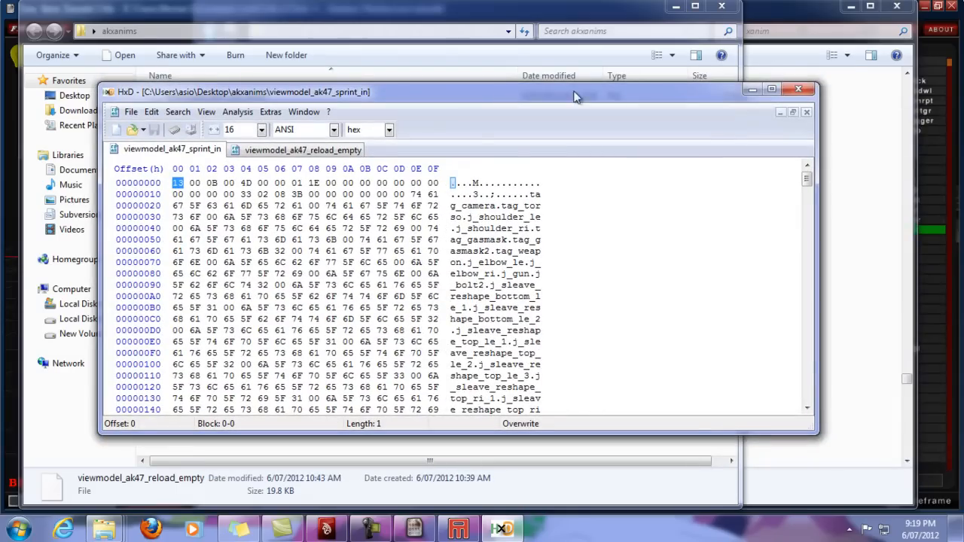
pyautogui.click(798, 91)
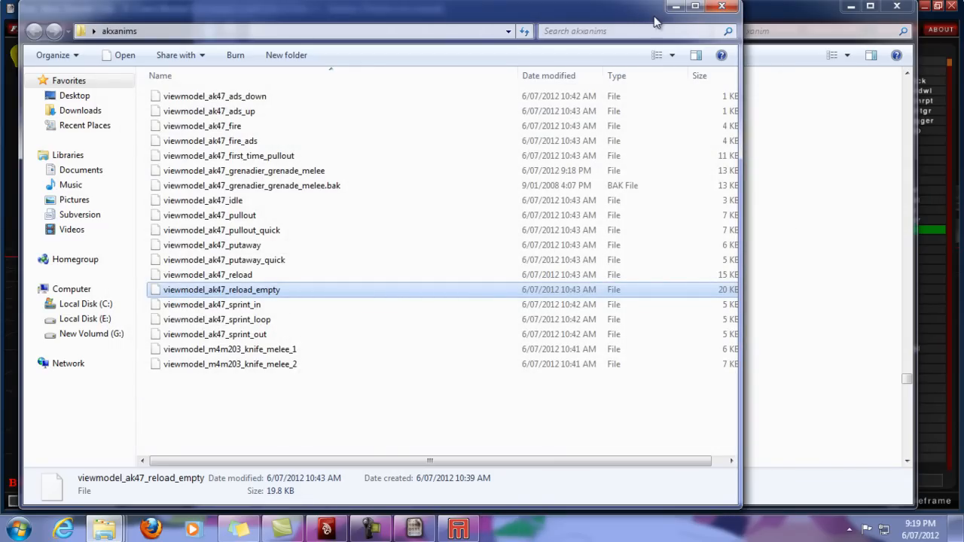
# - Minimize the akxanims folder window and go up from xanim to the game's raw folder
pyautogui.click(360, 407)
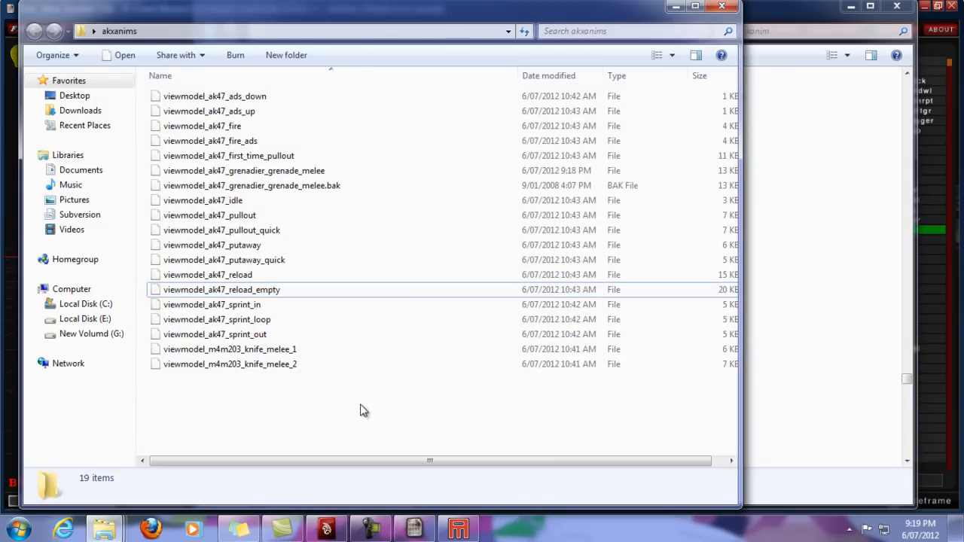
pyautogui.click(675, 7)
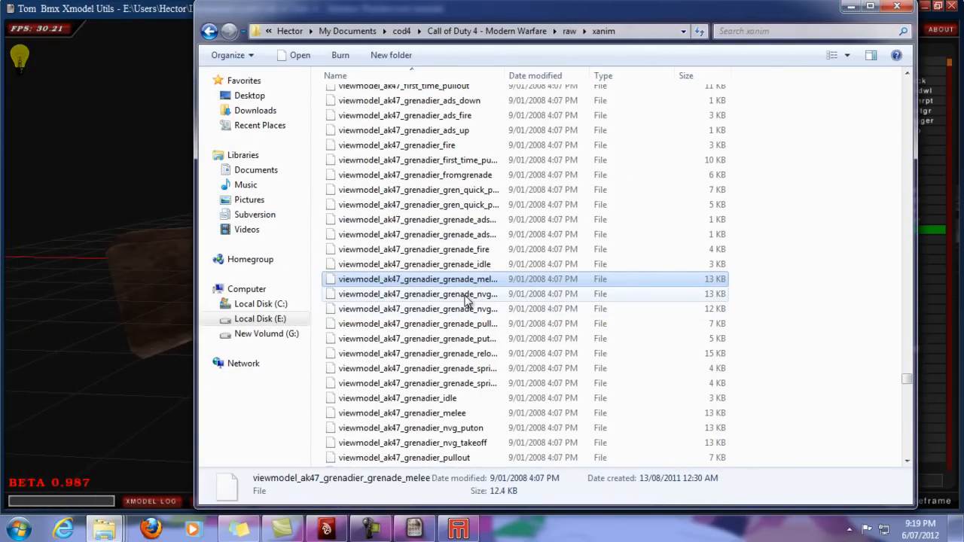
pyautogui.click(488, 100)
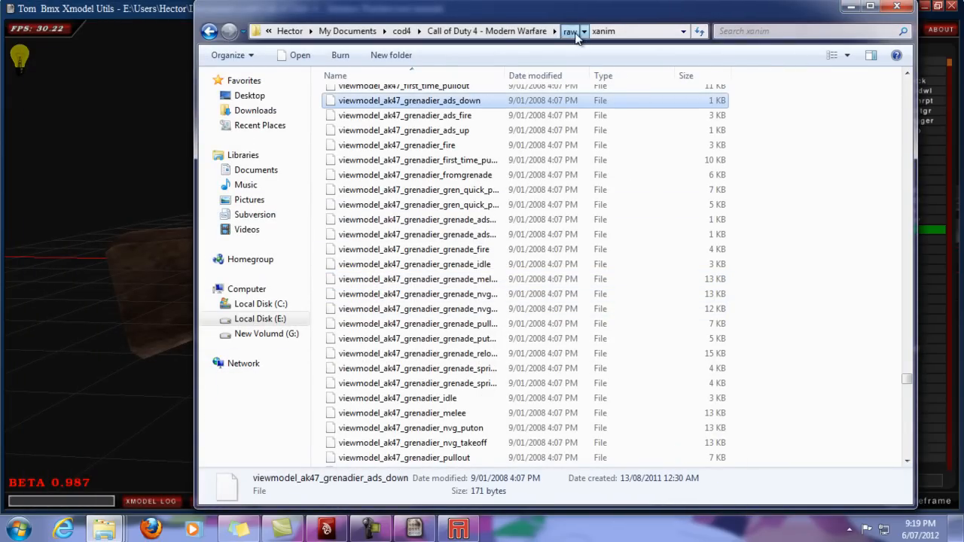
pyautogui.click(573, 30)
pyautogui.scroll(-2, 648, 300)
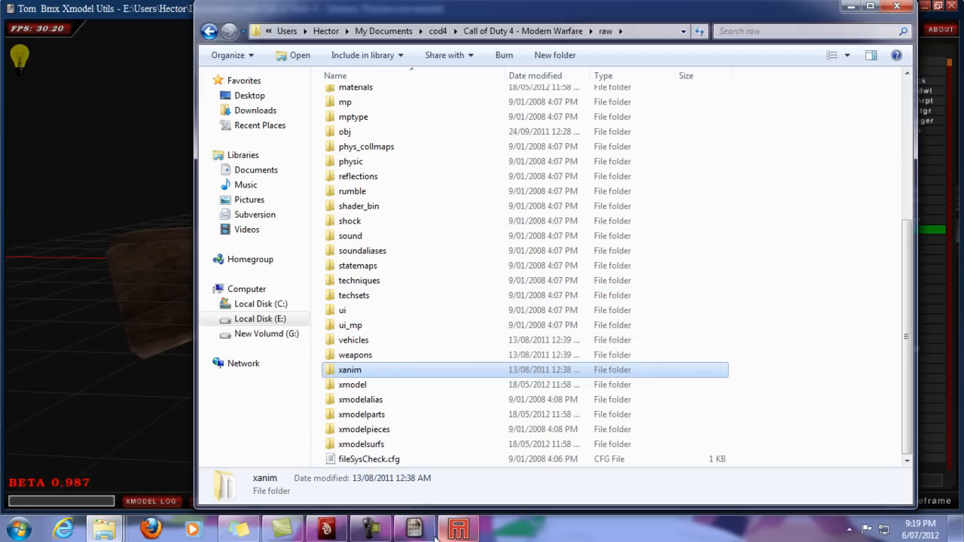
# - Check which view and world gun xmodels the ak47_mp entry uses in asset_manager, and minimize it
pyautogui.moveTo(414, 536)
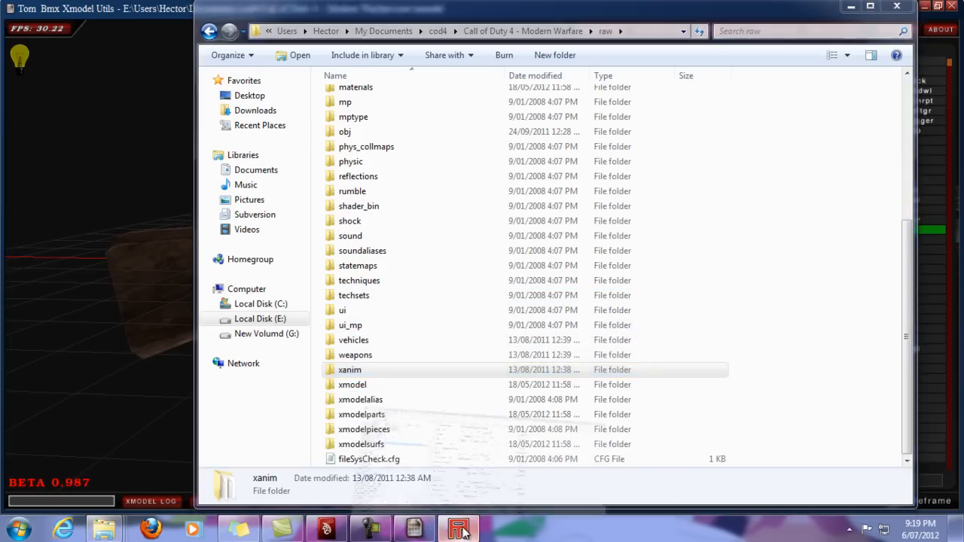
pyautogui.click(458, 530)
pyautogui.scroll(10, 714, 309)
pyautogui.scroll(10, 708, 290)
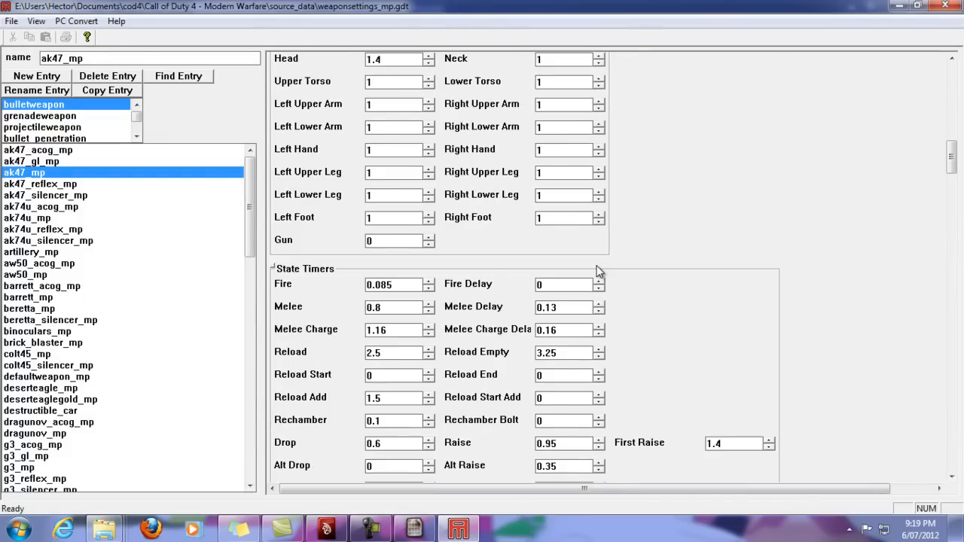
pyautogui.scroll(-20, 520, 272)
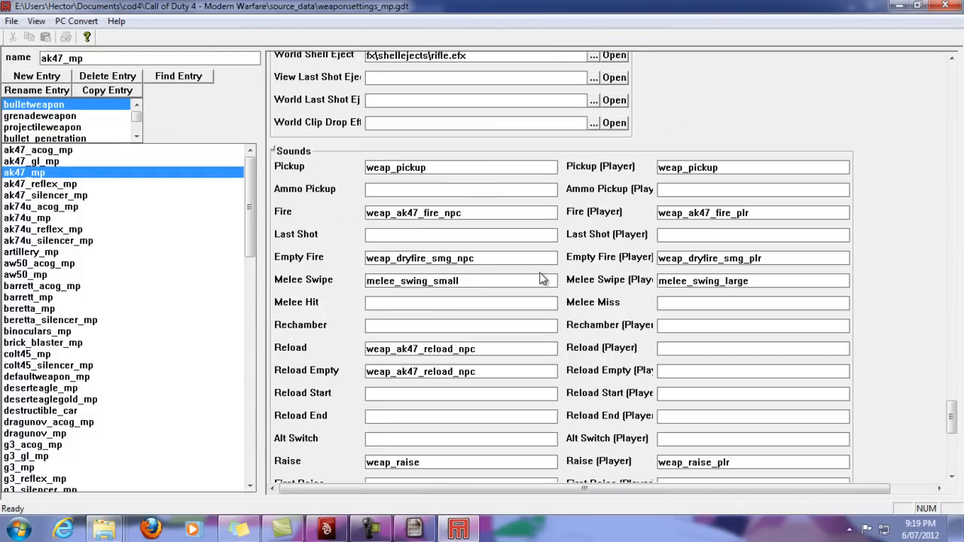
pyautogui.scroll(-7, 483, 270)
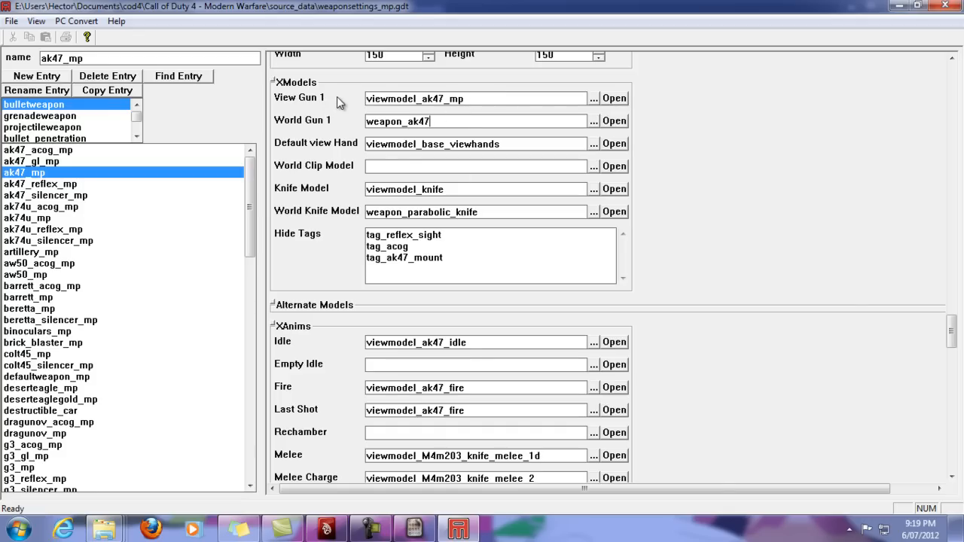
pyautogui.click(461, 530)
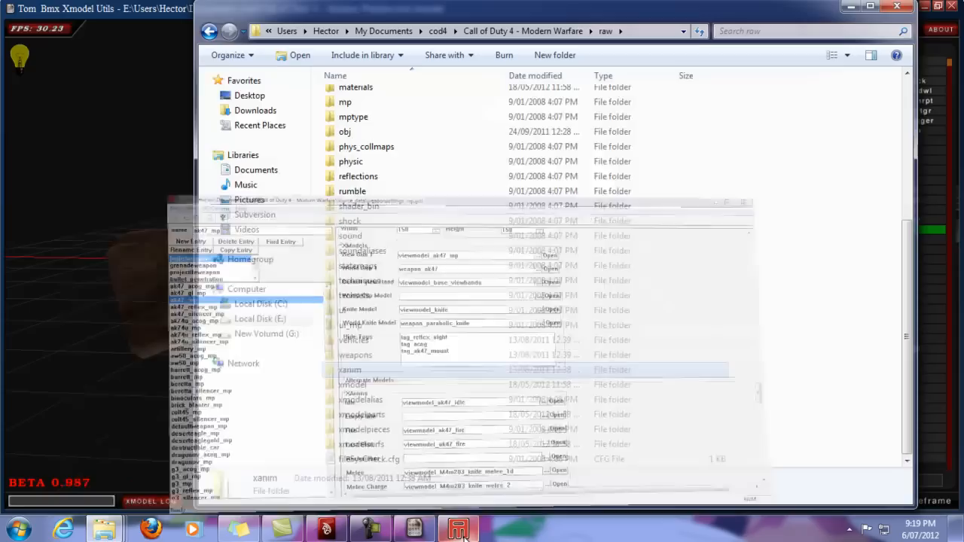
# - Switch to Tom Bmx Xmodel Utils, load weapon_ak47 and orbit around the whole rifle
pyautogui.click(425, 536)
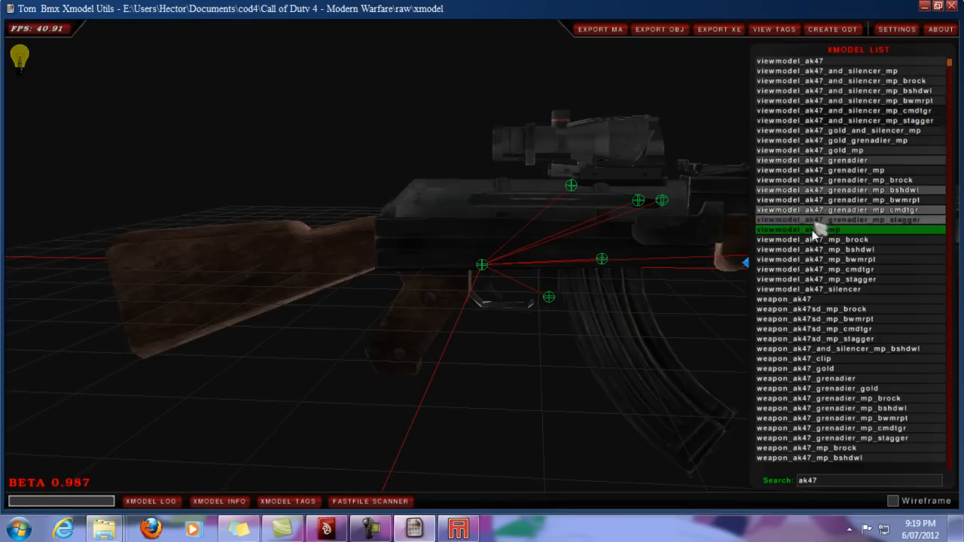
pyautogui.click(782, 301)
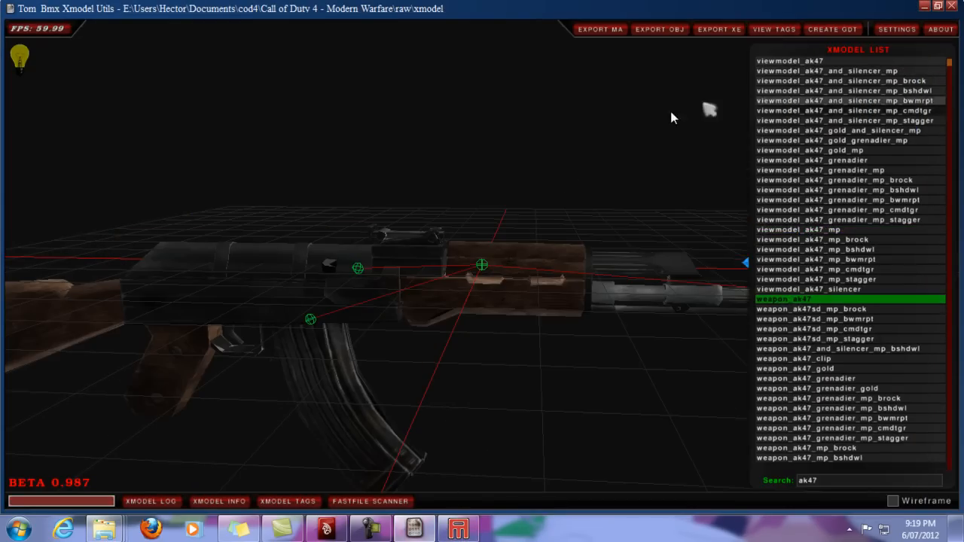
pyautogui.moveTo(371, 246); pyautogui.dragTo(372, 312)
pyautogui.moveTo(372, 312); pyautogui.dragTo(363, 159, button='right')
pyautogui.moveTo(356, 266); pyautogui.dragTo(268, 288)
pyautogui.moveTo(423, 332); pyautogui.dragTo(493, 288)
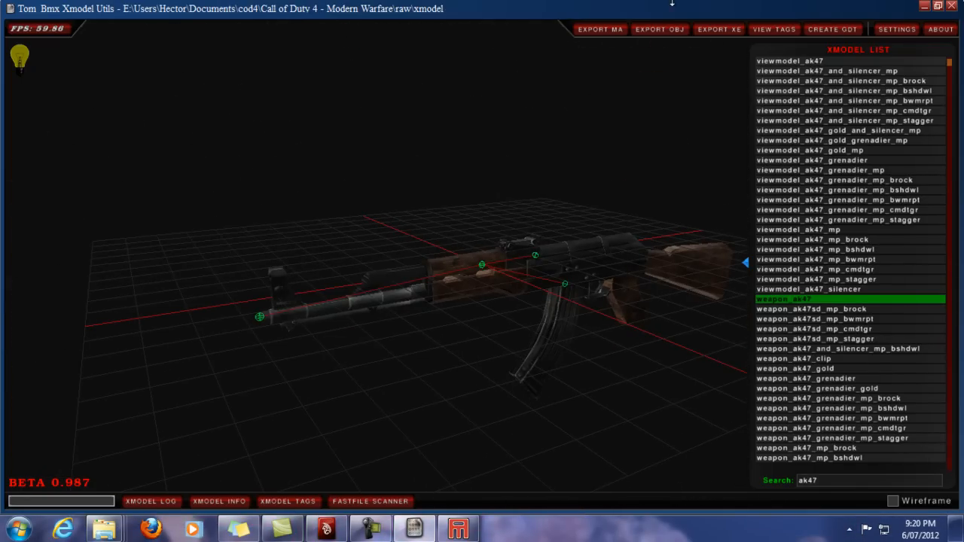
# - Check the export folder in the general settings, and export weapon_ak47 as a Maya ASCII model
pyautogui.click(897, 29)
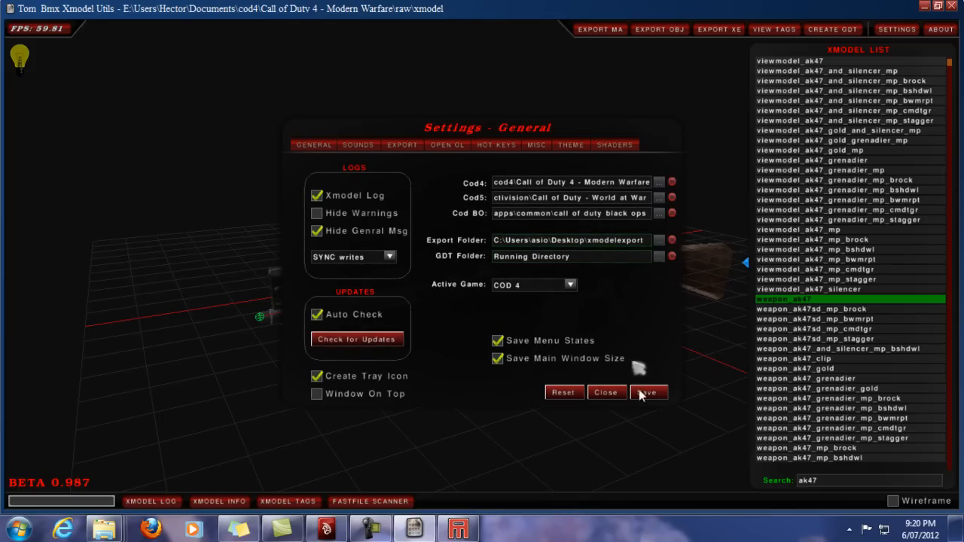
pyautogui.click(605, 393)
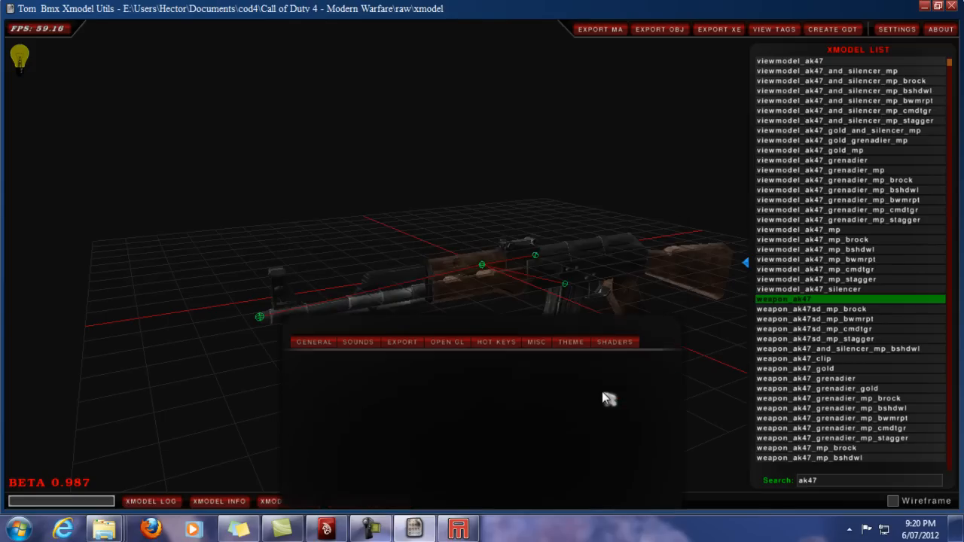
pyautogui.click(605, 27)
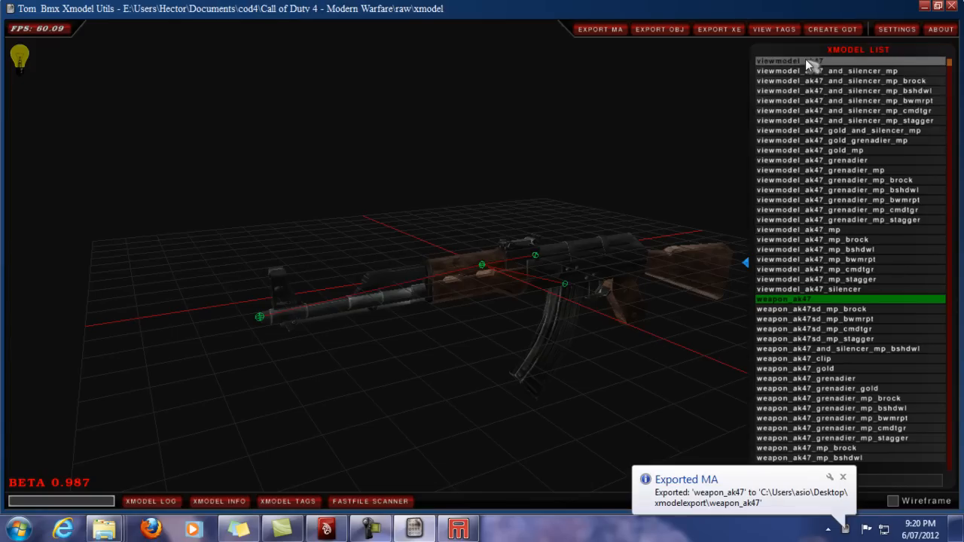
# - Load viewmodel_ak47_mp, export it as a Maya ASCII model, and minimize Xmodel Utils
pyautogui.click(822, 230)
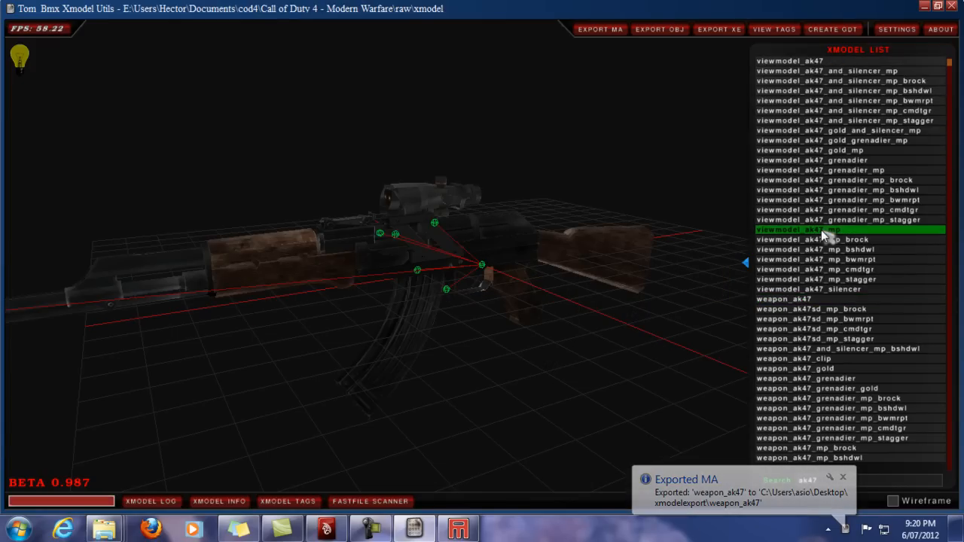
pyautogui.click(600, 30)
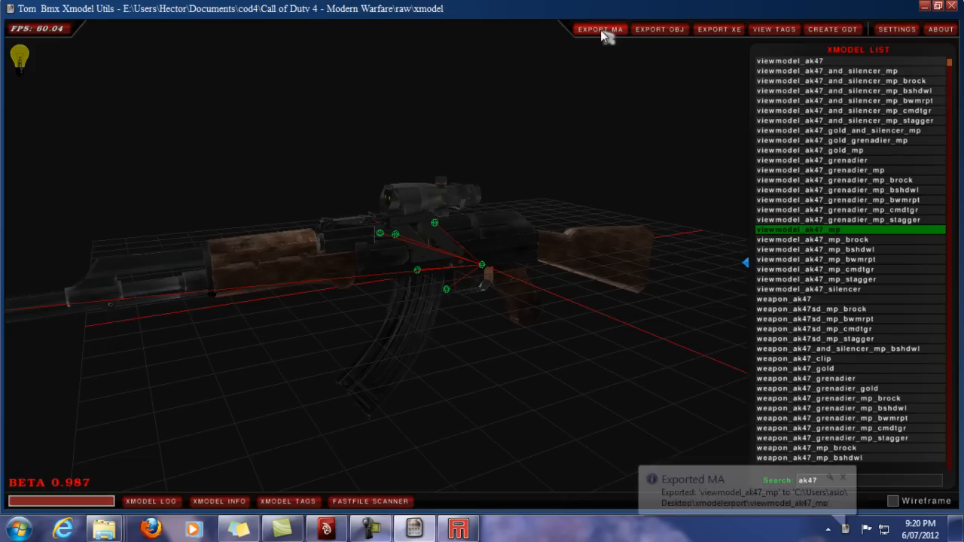
pyautogui.click(926, 6)
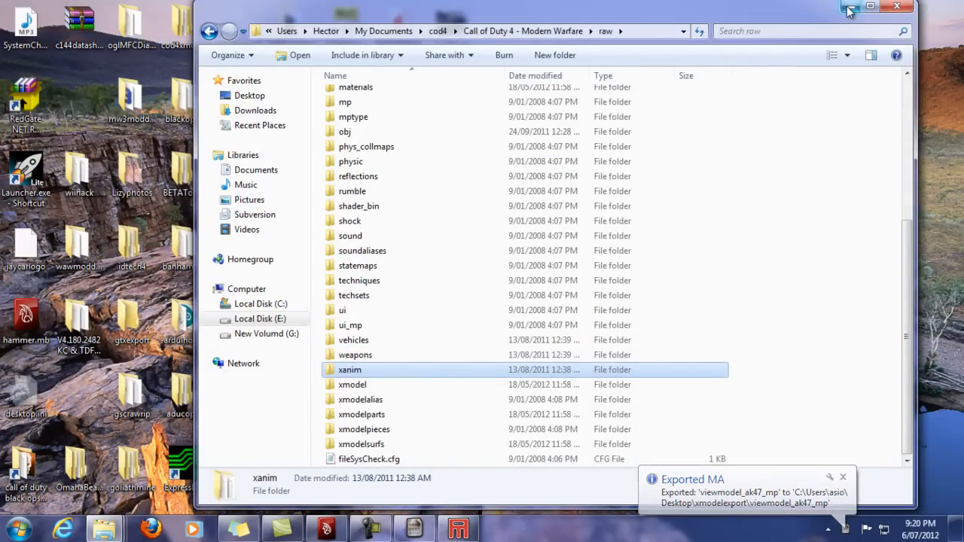
# - Minimize the raw folder window and open the xmodelexport folder from the desktop
pyautogui.click(843, 9)
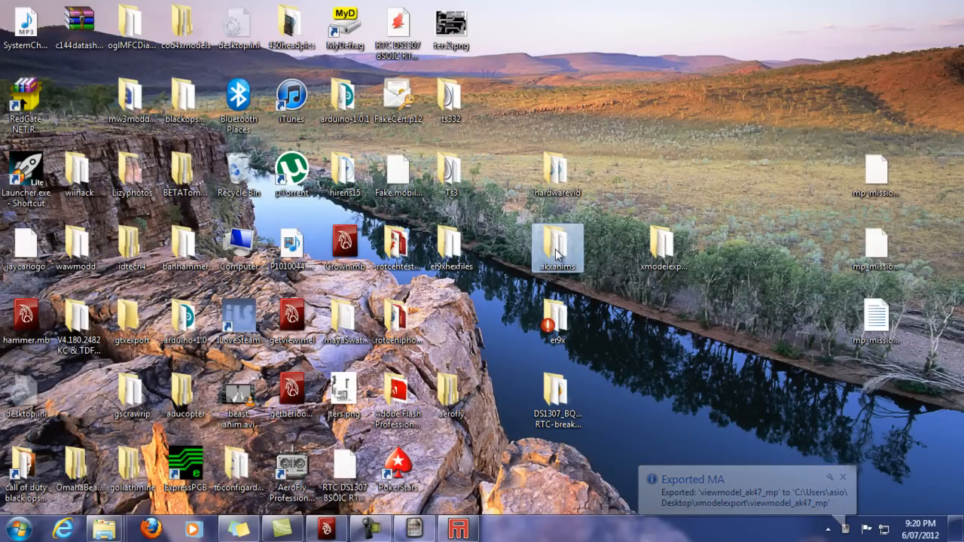
pyautogui.doubleClick(661, 245)
pyautogui.click(467, 227)
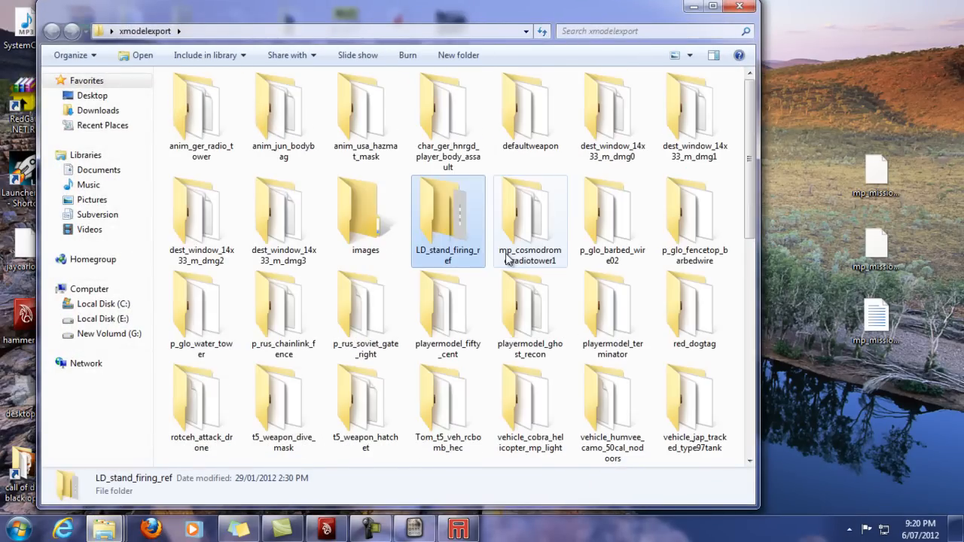
# - Inspect the exported Maya files in the weapon_ak47 folder and return to xmodelexport
pyautogui.doubleClick(190, 98)
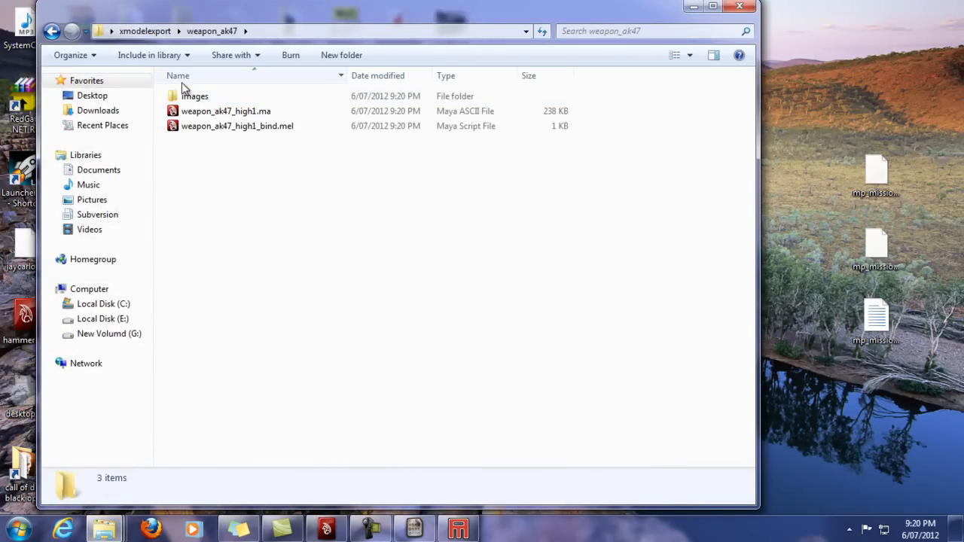
pyautogui.click(228, 115)
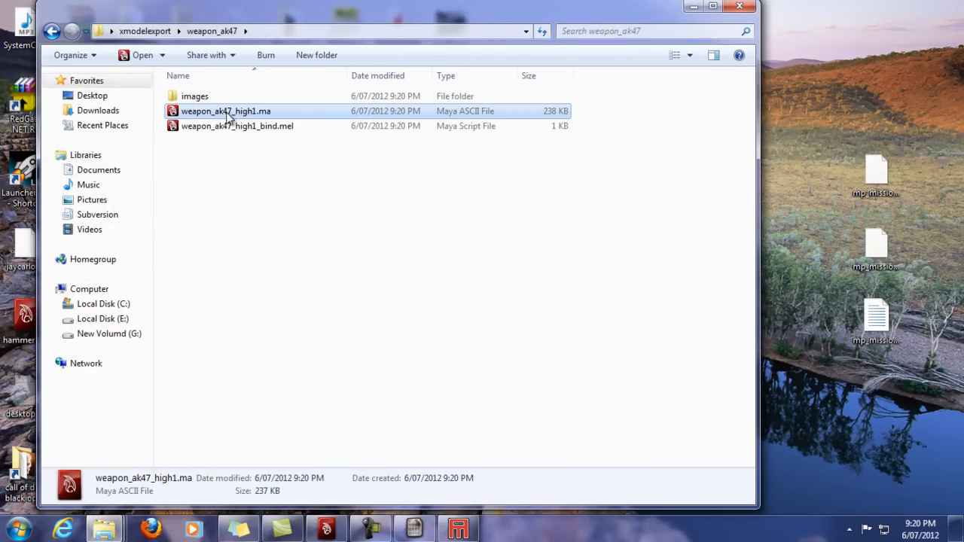
pyautogui.click(288, 127)
pyautogui.click(51, 31)
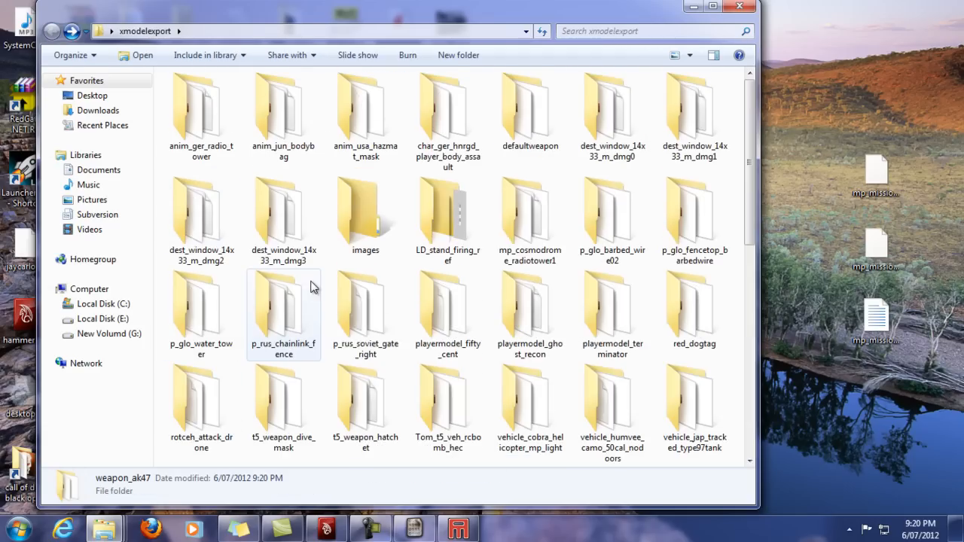
pyautogui.doubleClick(212, 408)
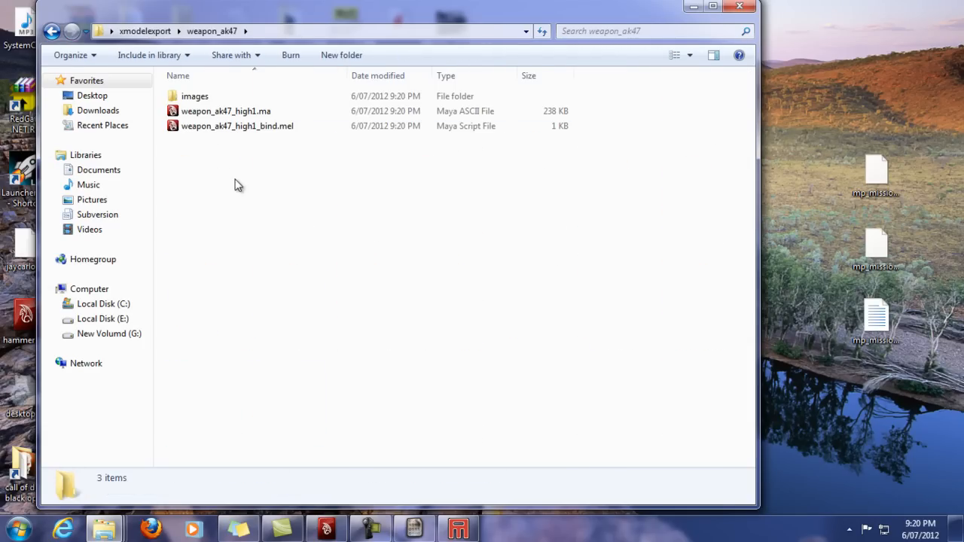
pyautogui.click(51, 31)
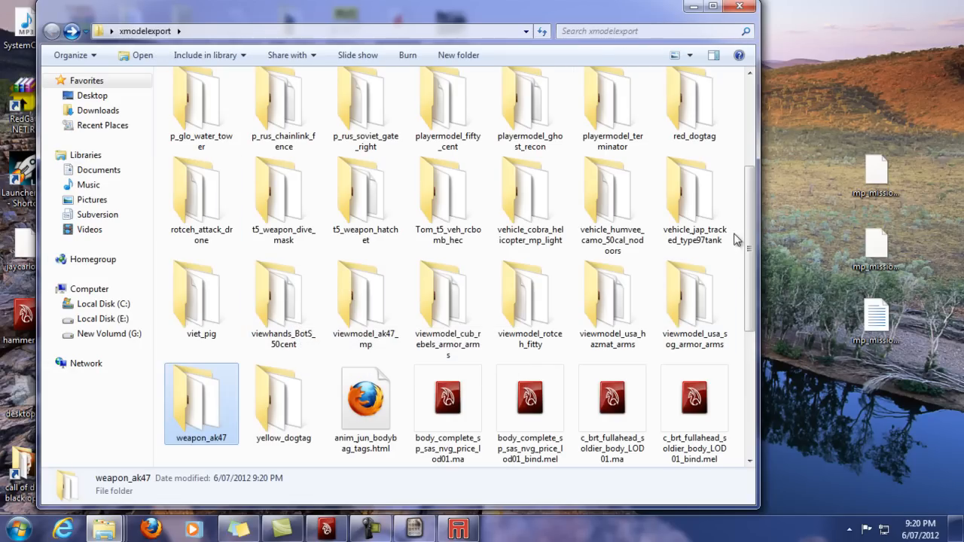
# - Glance at asset_manager, open the viewmodel_ak47_mp export folder, and select viewmodel_ak47_MP1.ma
pyautogui.click(458, 531)
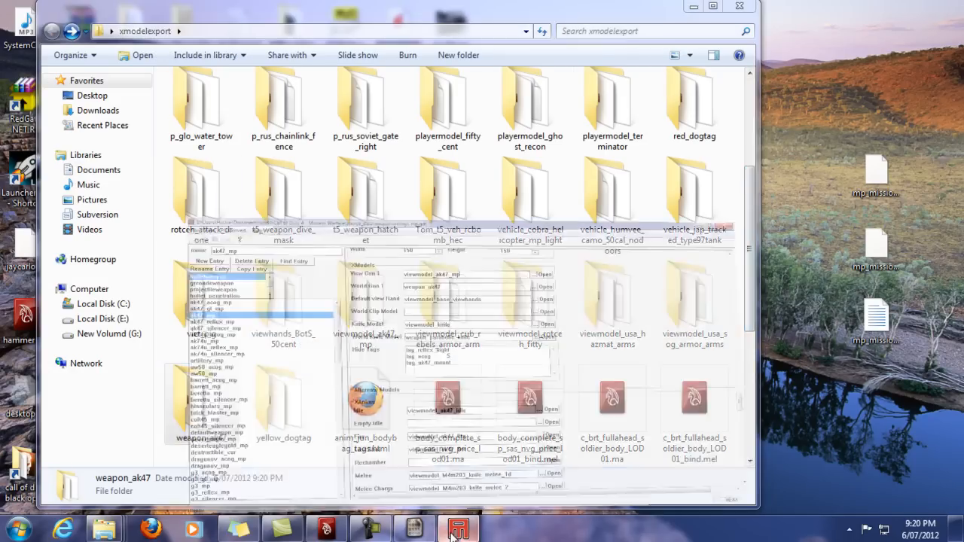
pyautogui.click(458, 531)
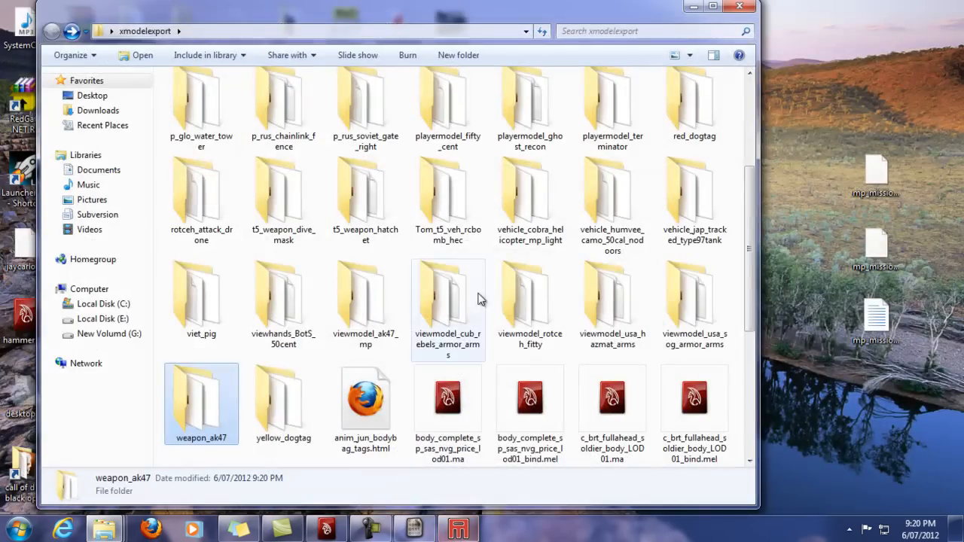
pyautogui.doubleClick(379, 302)
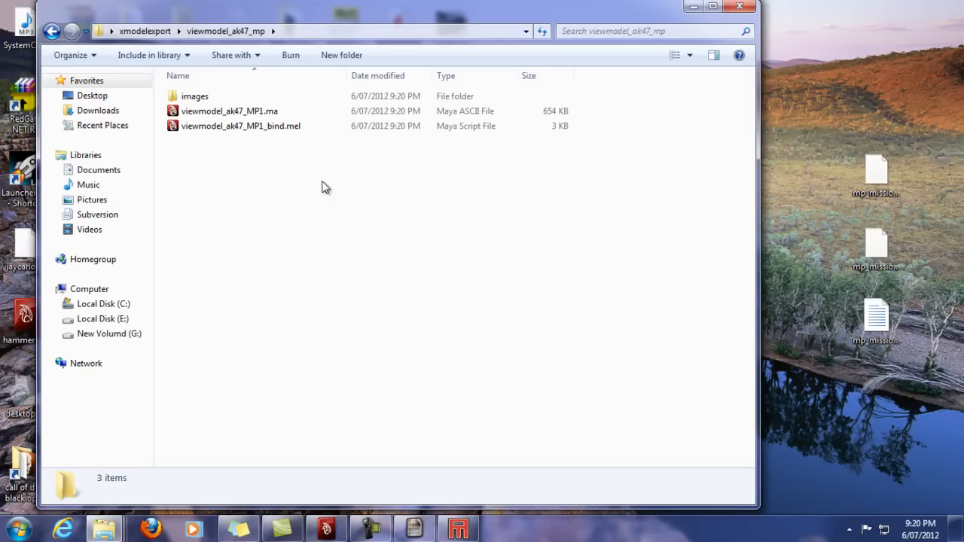
pyautogui.click(265, 115)
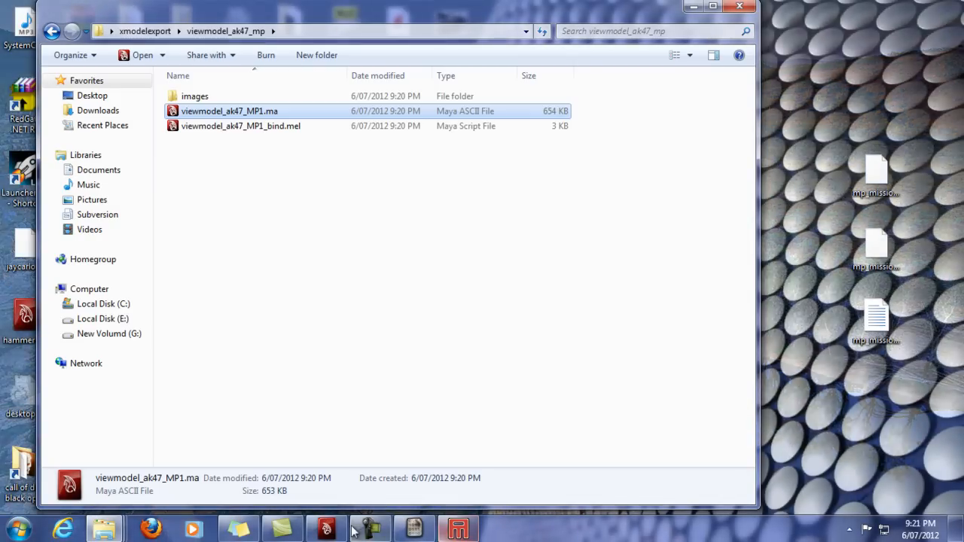
# - Review viewmodel_ak47_mp in Xmodel Utils and the ak47_mp XModels settings in asset_manager, minimizing both programs
pyautogui.moveTo(413, 531)
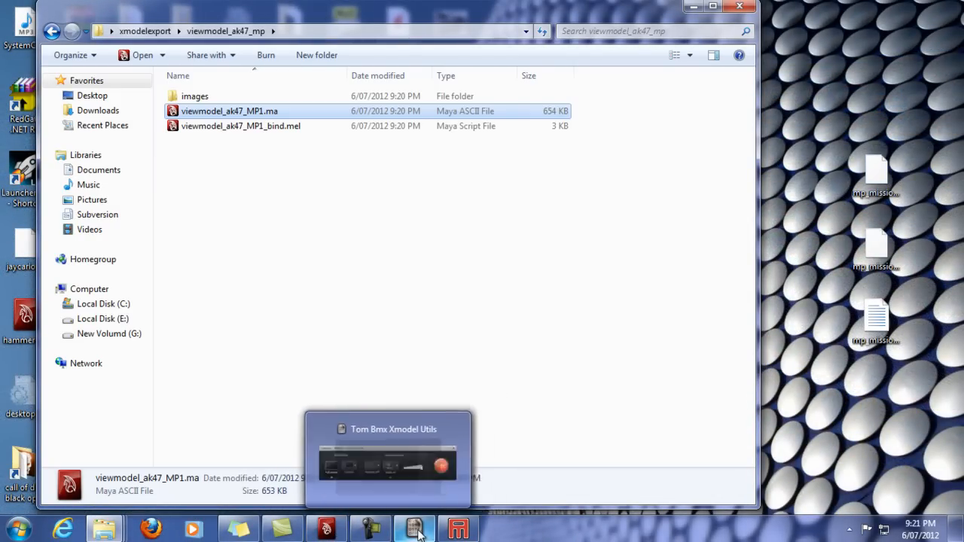
pyautogui.click(417, 531)
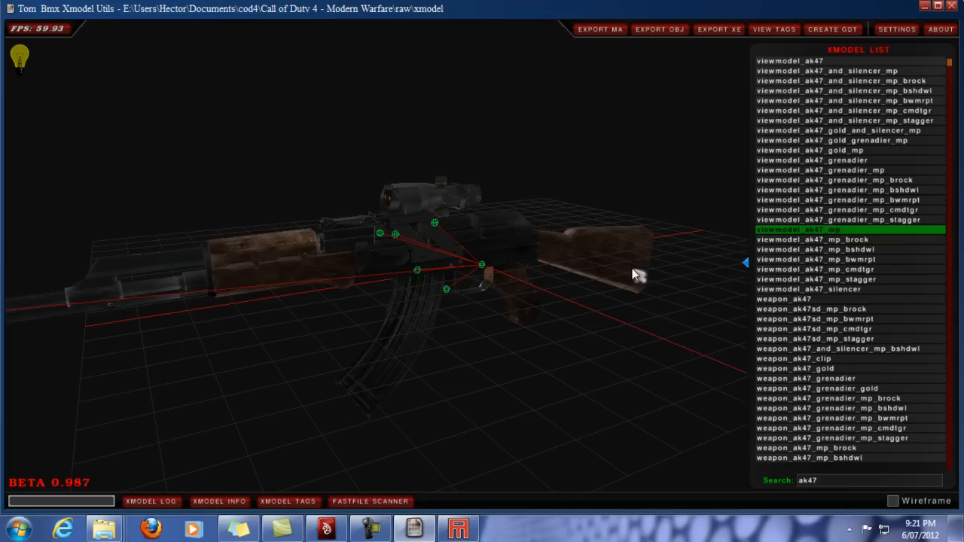
pyautogui.click(925, 7)
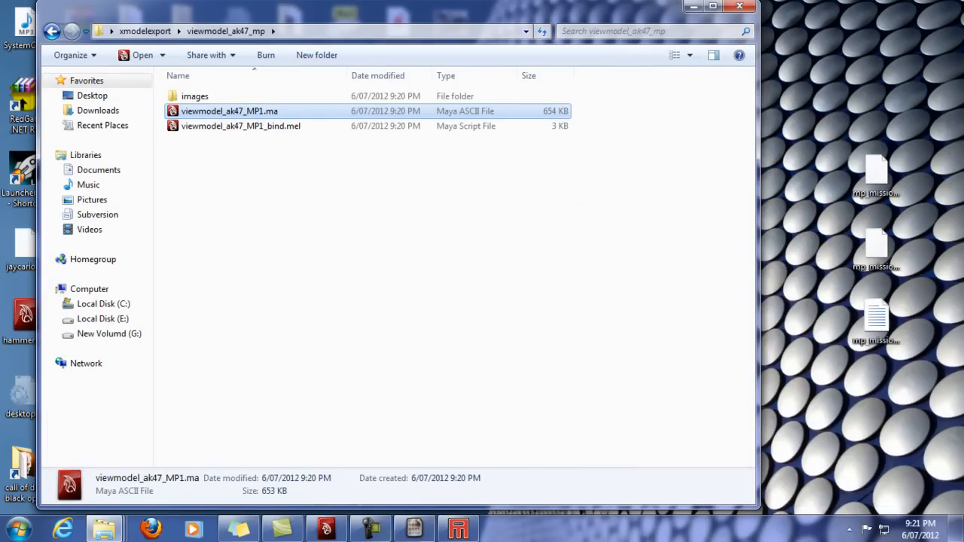
pyautogui.click(458, 529)
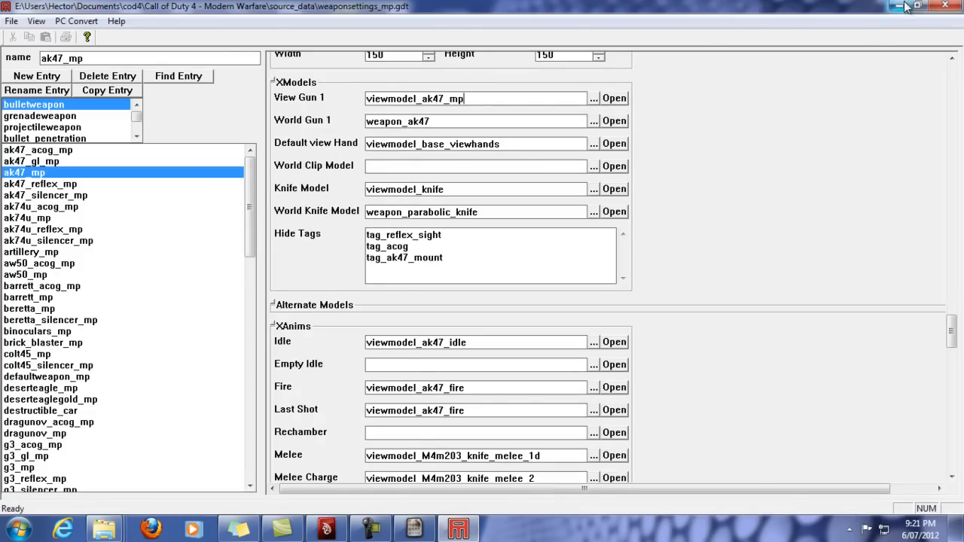
pyautogui.click(906, 6)
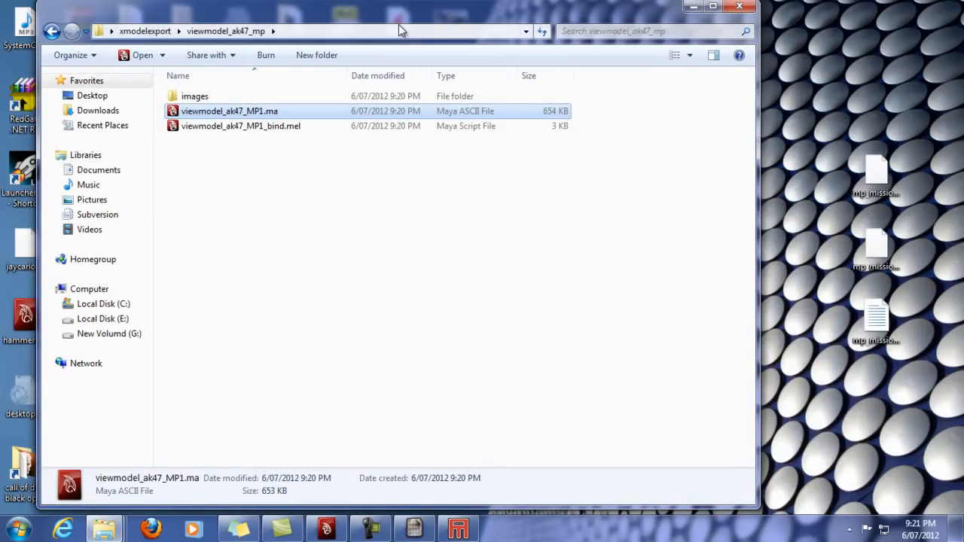
# - Arrange the export folder and Maya windows so both are accessible, and import viewmodel_ak47_MP1.ma into the untitled Maya scene
pyautogui.moveTo(383, 22); pyautogui.dragTo(620, 33)
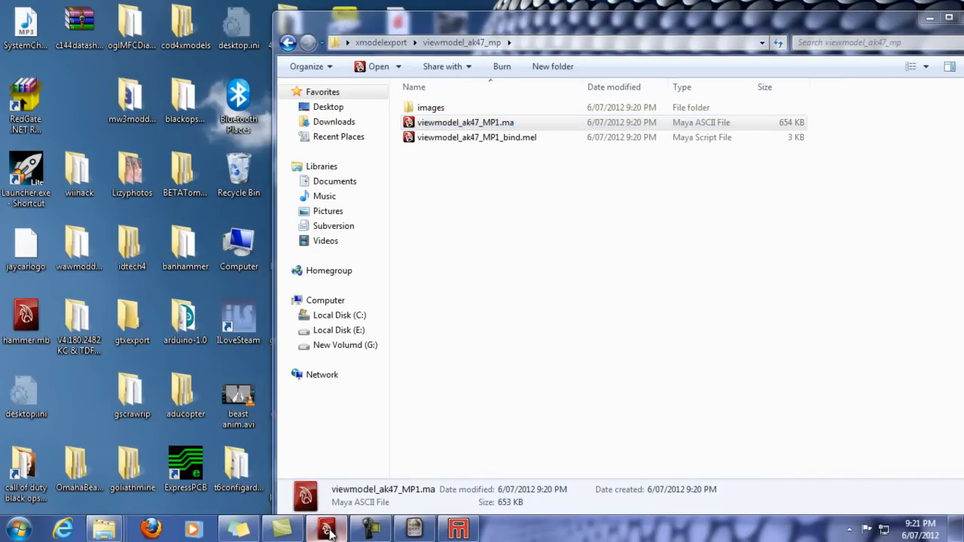
pyautogui.click(370, 530)
pyautogui.moveTo(561, 53); pyautogui.dragTo(784, 158)
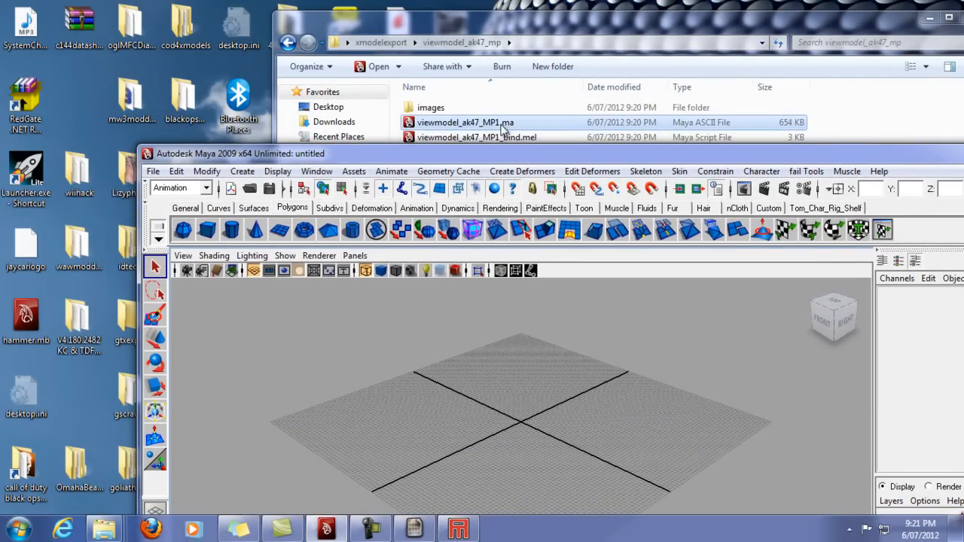
pyautogui.moveTo(502, 123); pyautogui.dragTo(500, 411)
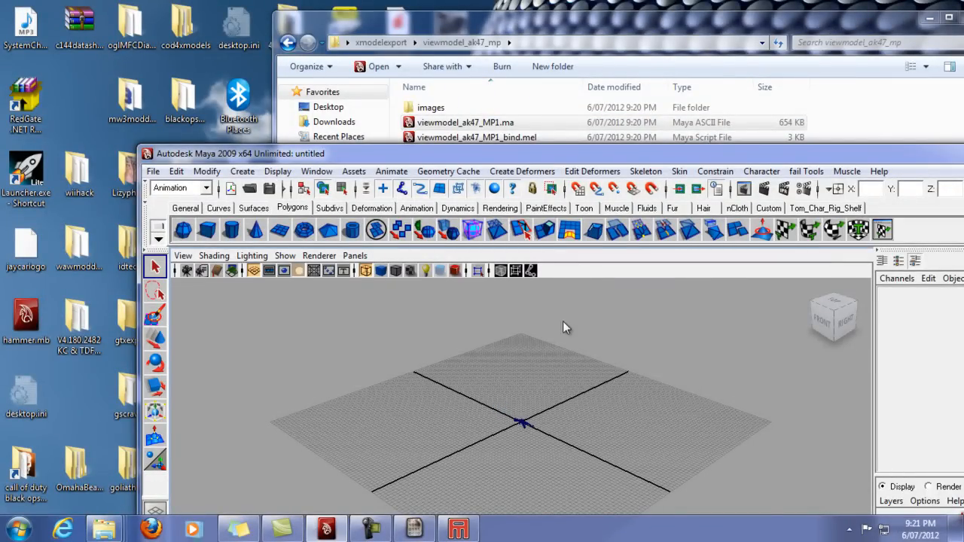
# - Frame the imported AK-47 in Maya's perspective view, show the Outliner beside it, and uncover the export folder's files
pyautogui.scroll(15, 520, 430)
pyautogui.keyDown('alt'); pyautogui.moveTo(520, 429); pyautogui.dragTo(636, 344); pyautogui.keyUp('alt')
pyautogui.moveTo(590, 155); pyautogui.dragTo(547, 145)
pyautogui.keyDown('alt'); pyautogui.moveTo(433, 336); pyautogui.dragTo(195, 339); pyautogui.keyUp('alt')
pyautogui.moveTo(326, 146); pyautogui.dragTo(297, 10)
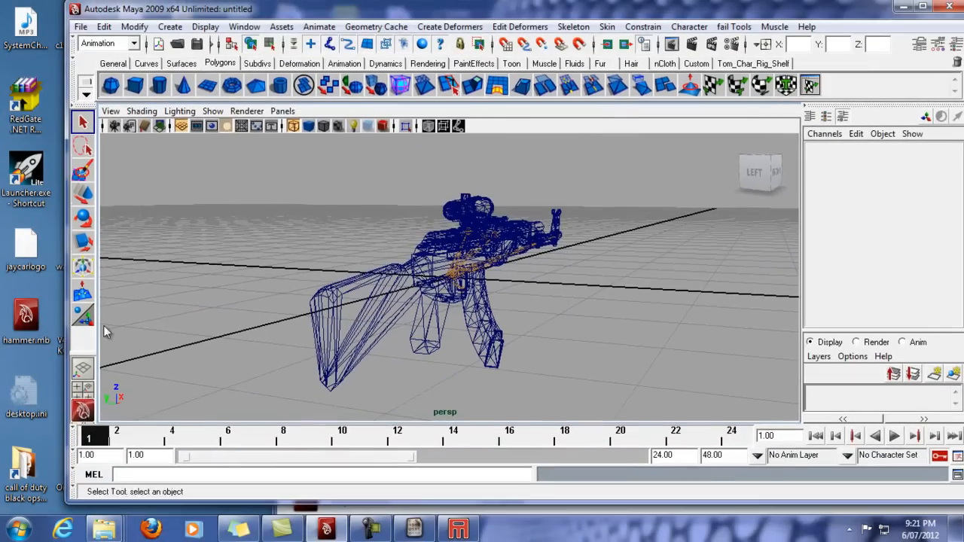
pyautogui.click(83, 416)
pyautogui.moveTo(577, 10); pyautogui.dragTo(579, 176)
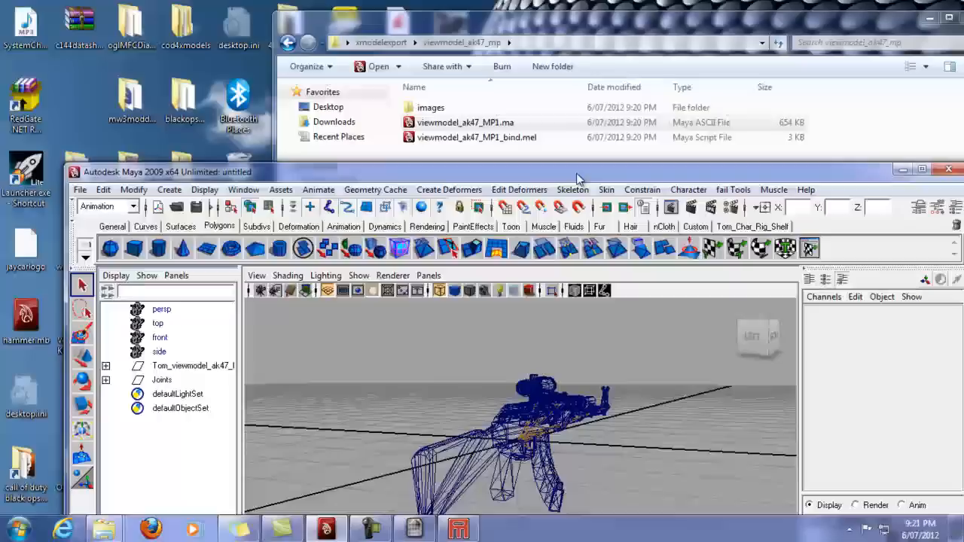
# - Bind the imported AK-47 to its joints by running viewmodel_ak47_MP1_bind.mel from the export folder in the Maya scene
pyautogui.click(507, 140)
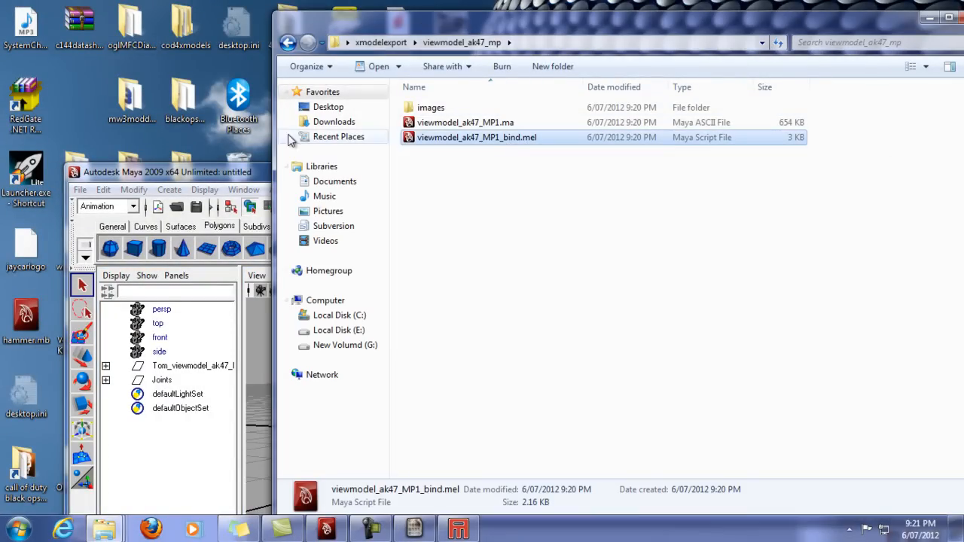
pyautogui.click(255, 174)
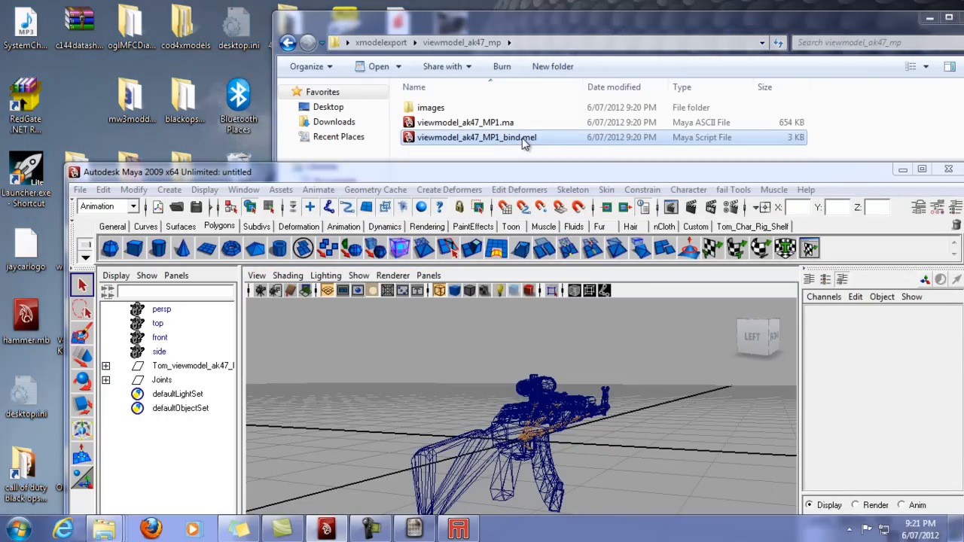
pyautogui.moveTo(525, 143); pyautogui.dragTo(408, 361)
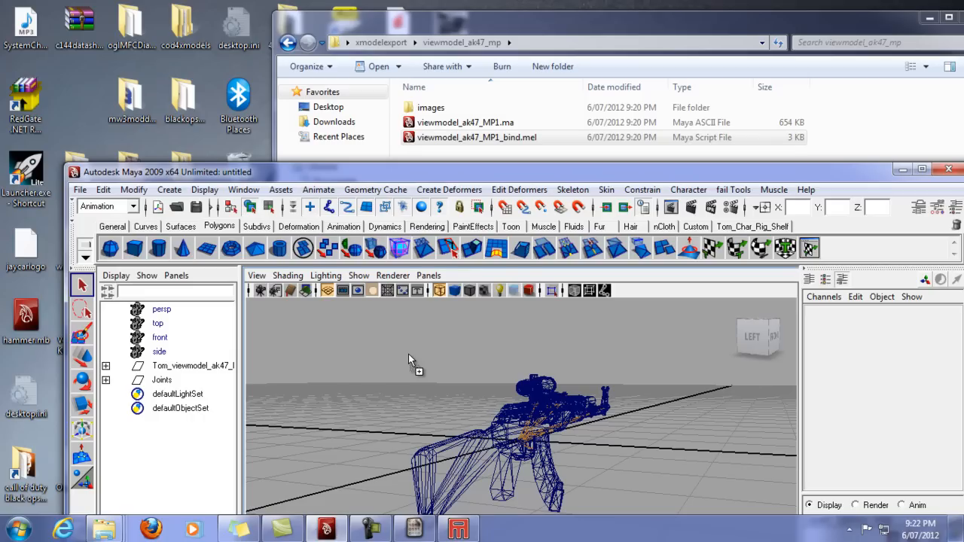
pyautogui.moveTo(414, 370); pyautogui.dragTo(327, 366)
pyautogui.scroll(3, 611, 382)
pyautogui.keyDown('alt'); pyautogui.moveTo(609, 357); pyautogui.dragTo(521, 409, button='middle'); pyautogui.keyUp('alt')
pyautogui.scroll(3, 484, 396)
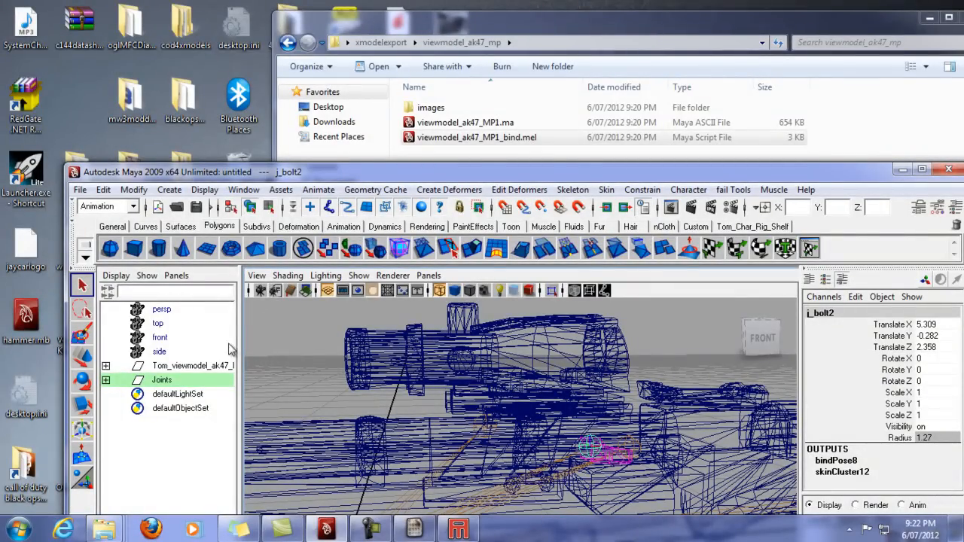
# - Expand Joints and j_gun in the Outliner, and check tag_acog among ak47_mp's Hide Tags in asset_manager
pyautogui.click(106, 382)
pyautogui.click(106, 382)
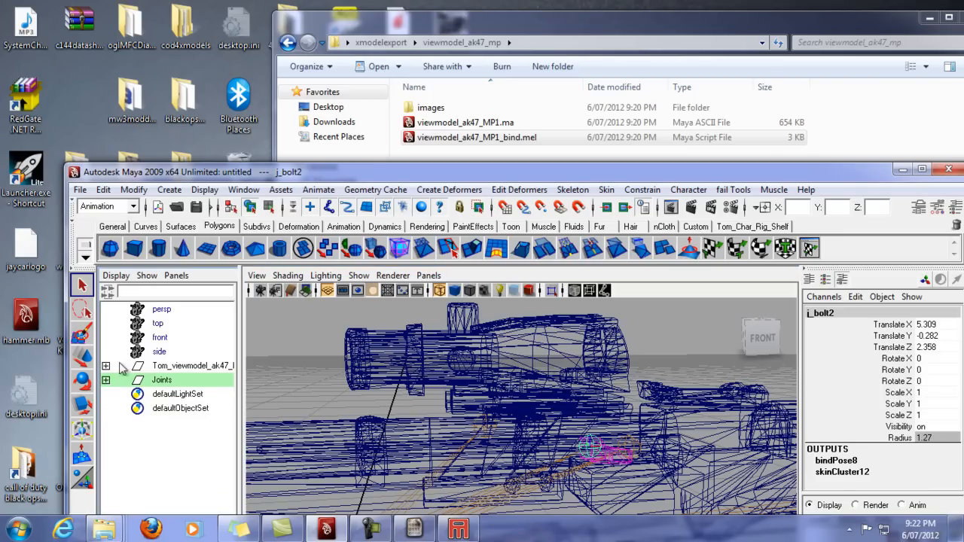
pyautogui.click(106, 381)
pyautogui.click(107, 395)
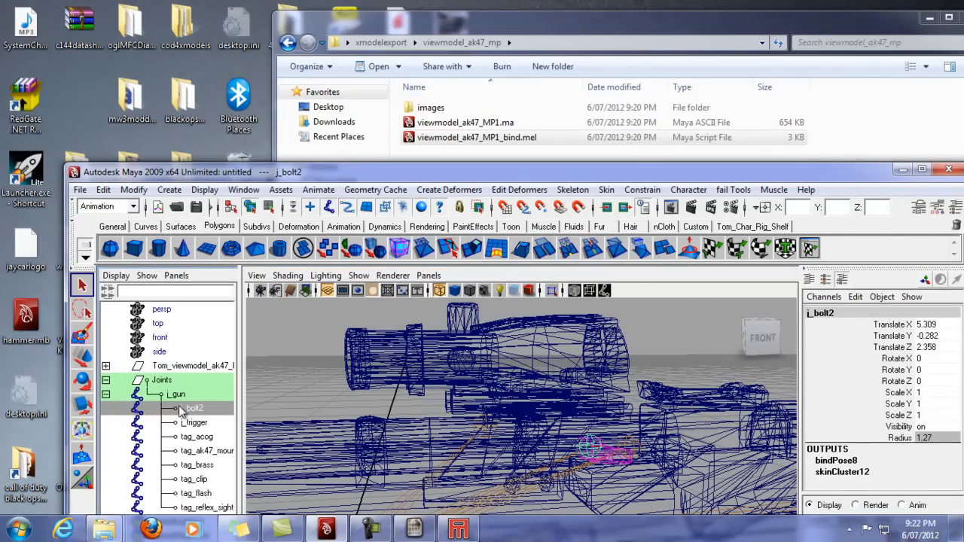
pyautogui.click(466, 531)
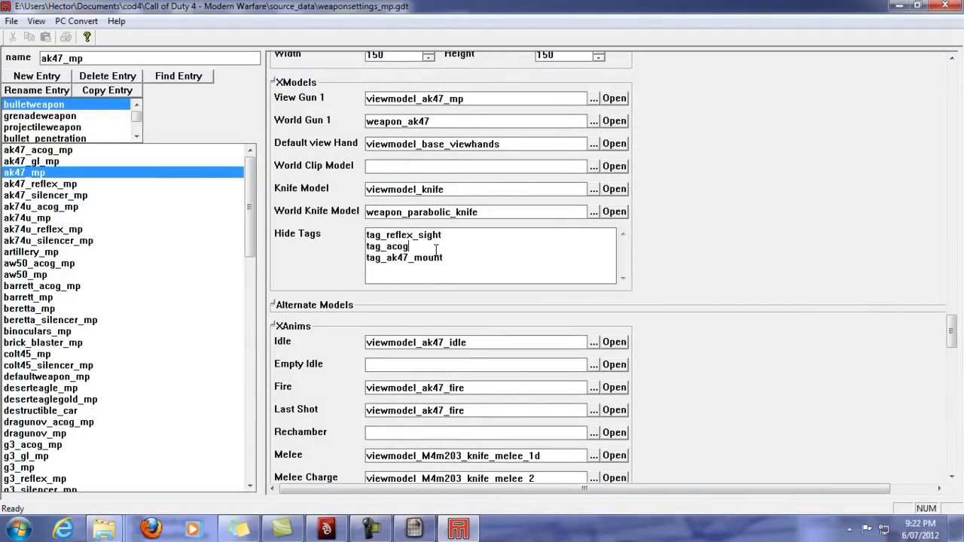
pyautogui.moveTo(416, 248); pyautogui.dragTo(347, 251)
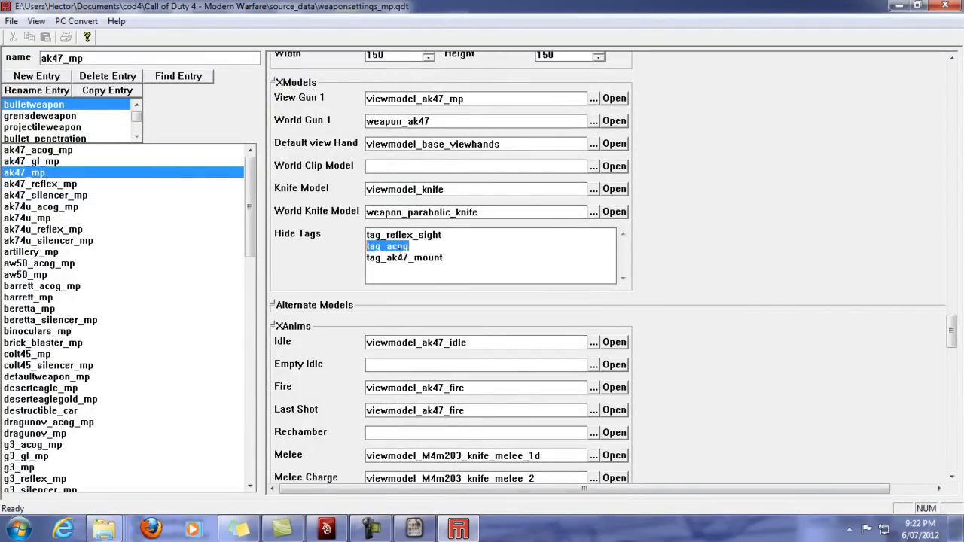
pyautogui.click(897, 6)
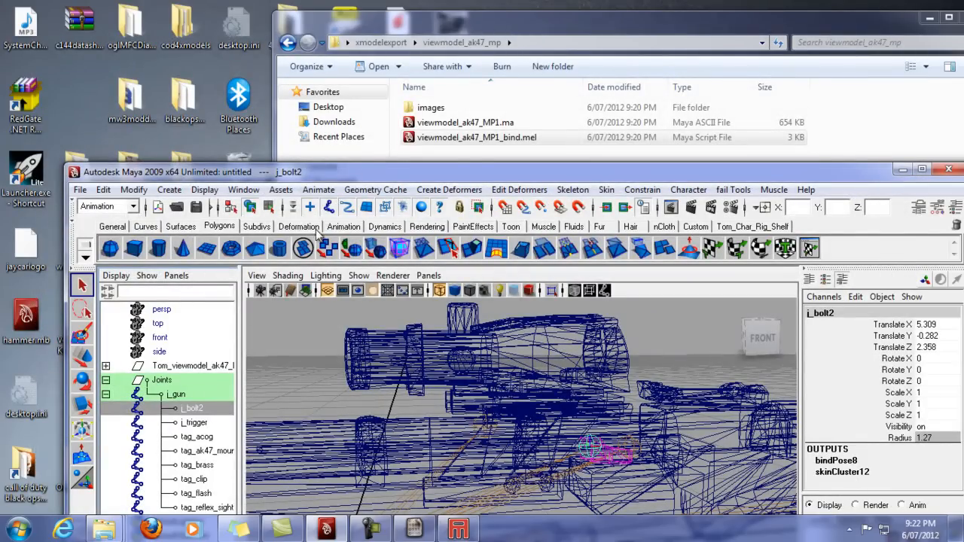
# - Select the tag_acog joint in Maya to examine its geometry, comparing it with the Hide Tags list in asset_manager
pyautogui.moveTo(364, 174); pyautogui.dragTo(363, 97)
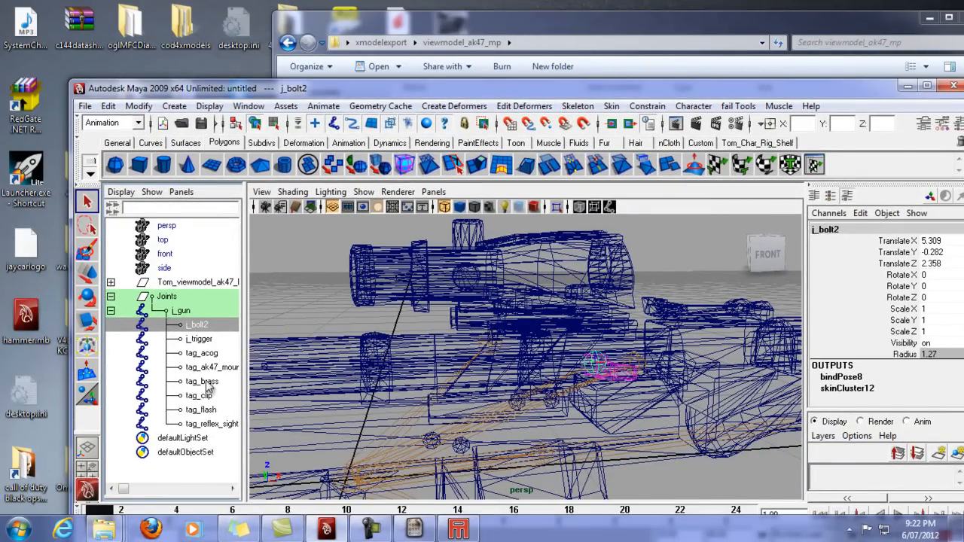
pyautogui.click(202, 354)
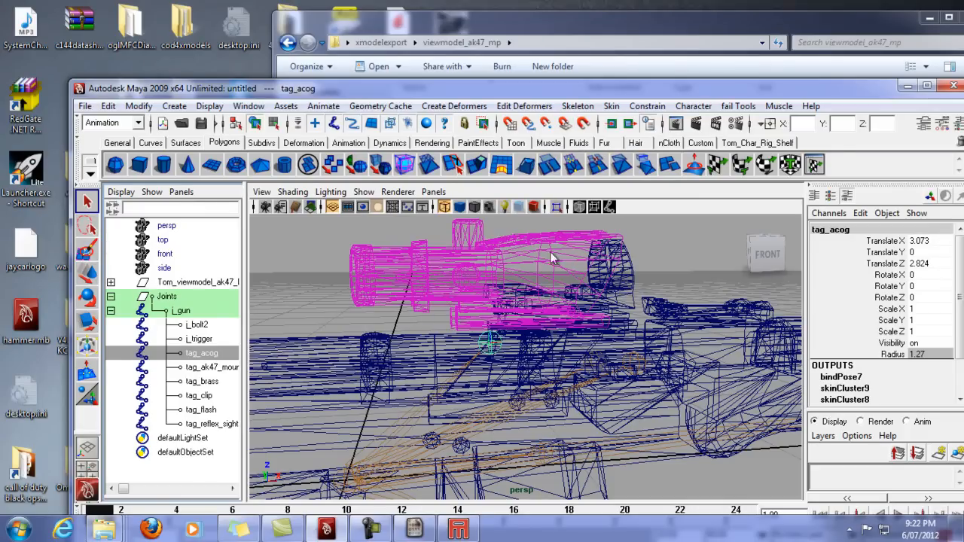
pyautogui.click(419, 530)
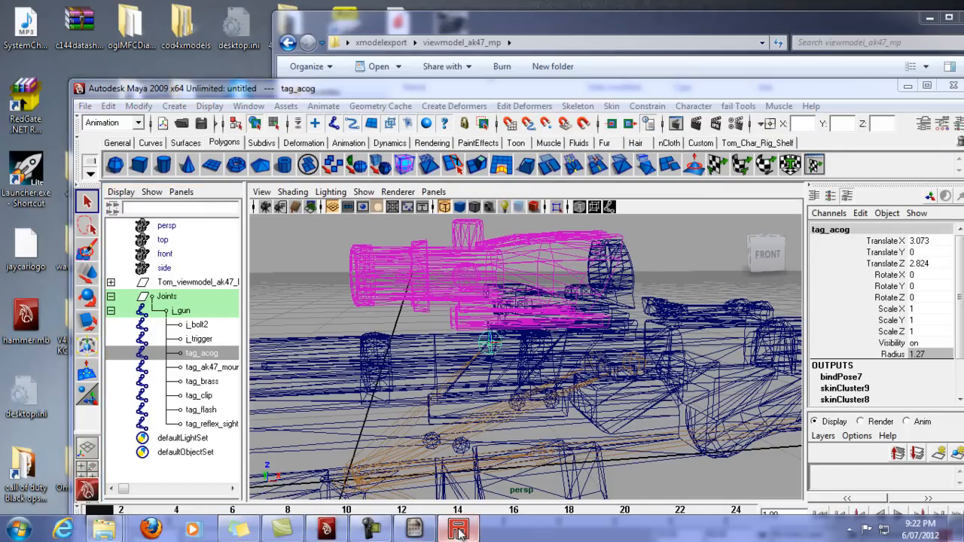
pyautogui.click(425, 245)
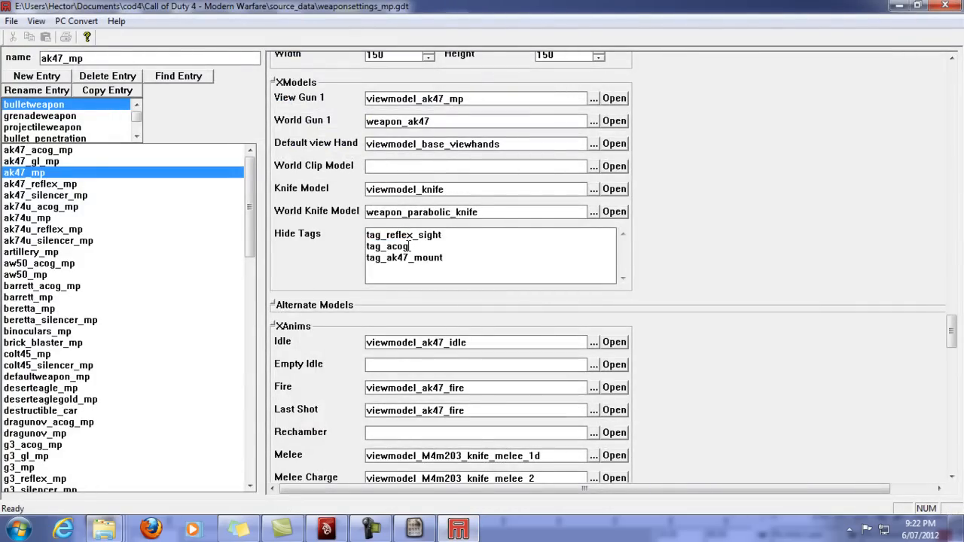
pyautogui.click(900, 5)
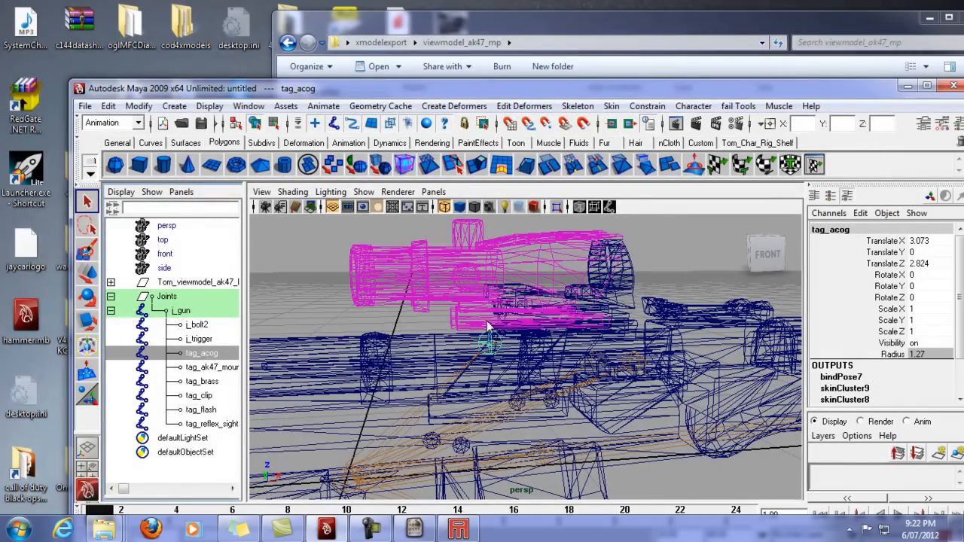
# - Select the tag_ak47_mount joint to examine the mount geometry it controls, and clear the selection
pyautogui.keyDown('alt'); pyautogui.moveTo(471, 372); pyautogui.dragTo(369, 407); pyautogui.keyUp('alt')
pyautogui.click(220, 367)
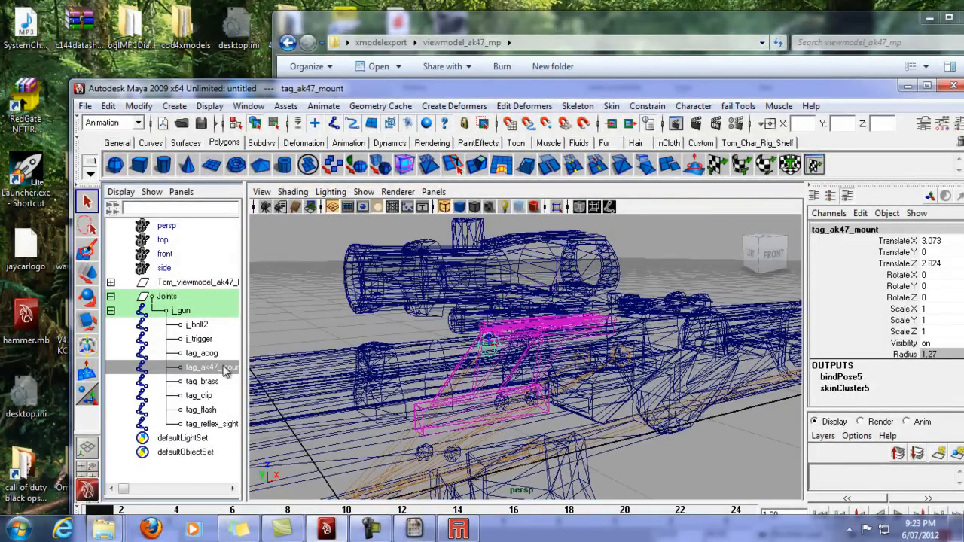
pyautogui.click(393, 322)
pyautogui.scroll(-5, 392, 322)
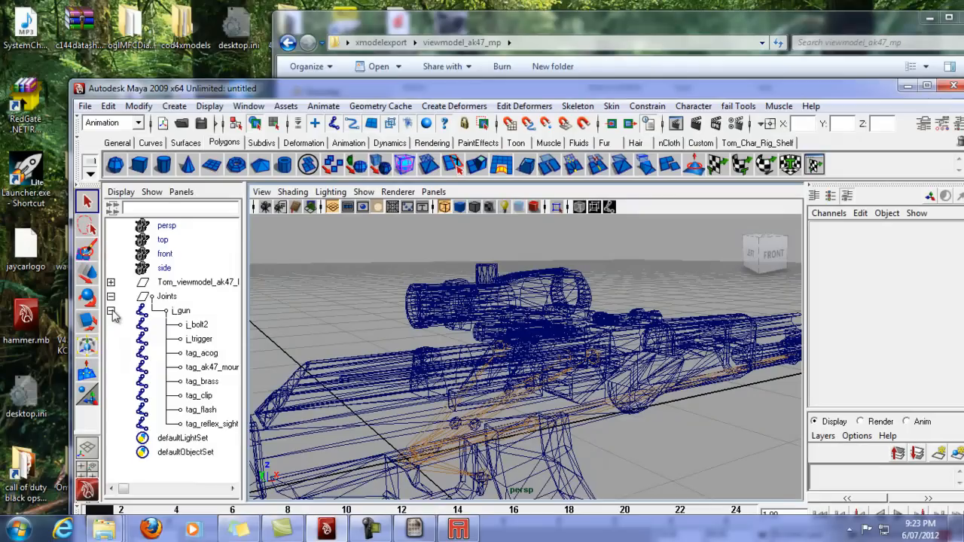
# - Collapse j_gun and Joints in the Outliner and reposition the Maya window
pyautogui.click(111, 311)
pyautogui.moveTo(510, 91); pyautogui.dragTo(420, 128)
pyautogui.moveTo(465, 149); pyautogui.dragTo(500, 97)
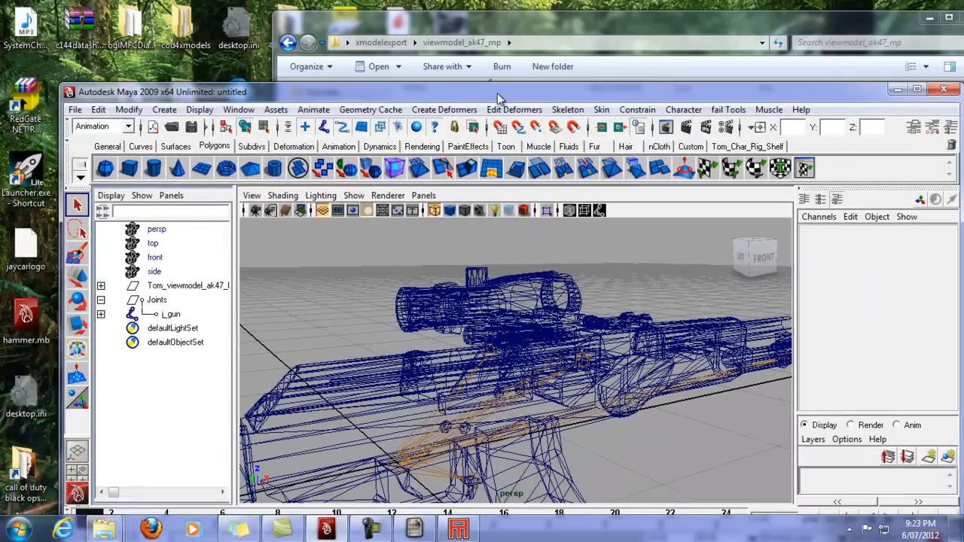
pyautogui.click(100, 300)
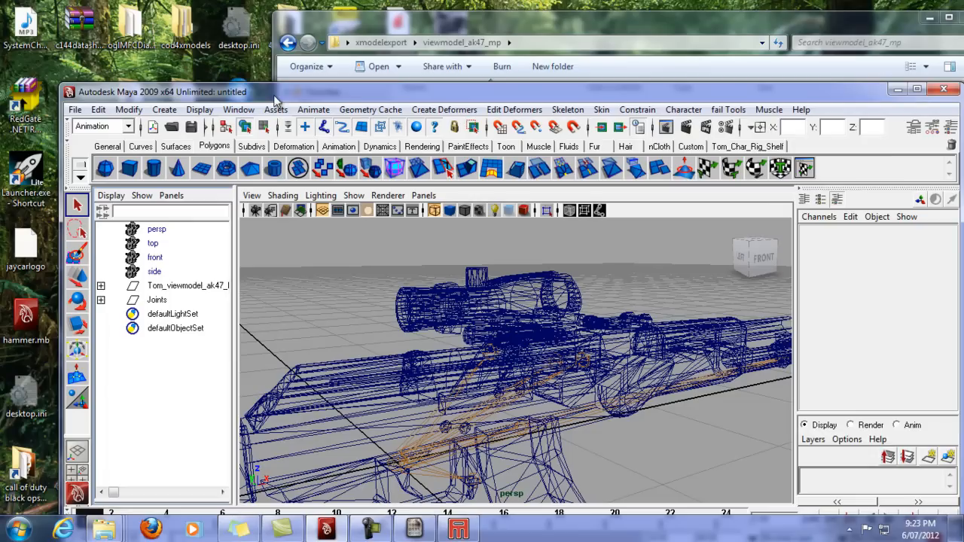
pyautogui.moveTo(280, 94); pyautogui.dragTo(295, 75)
# - Discard the untitled scene without saving, and move the Maya window to uncover the export folder's files
pyautogui.click(90, 91)
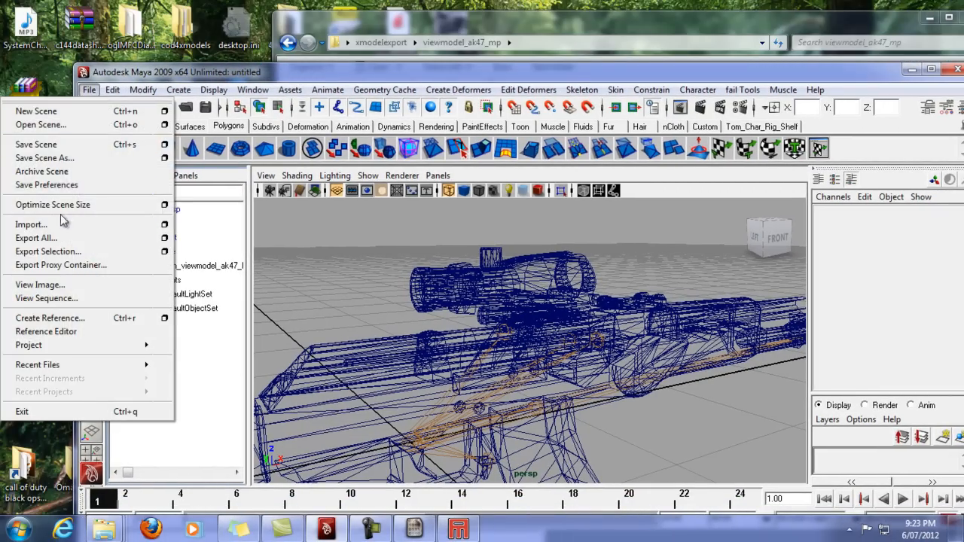
pyautogui.click(56, 127)
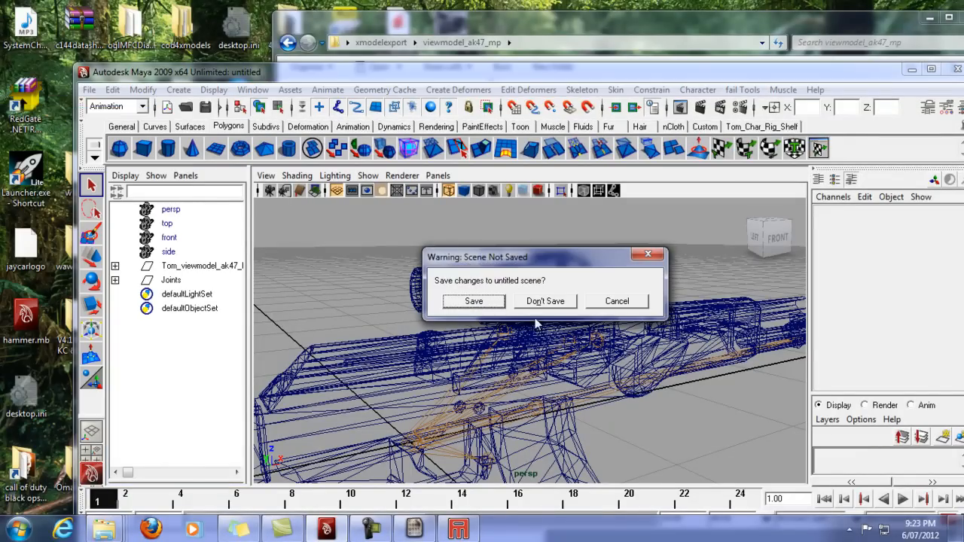
pyautogui.click(545, 302)
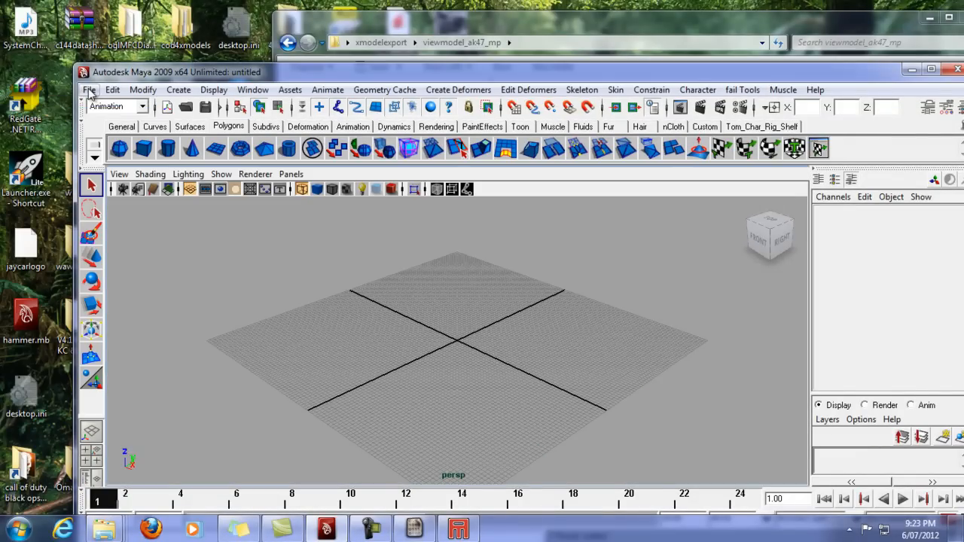
pyautogui.moveTo(321, 80); pyautogui.dragTo(373, 191)
pyautogui.moveTo(494, 184); pyautogui.dragTo(538, 155)
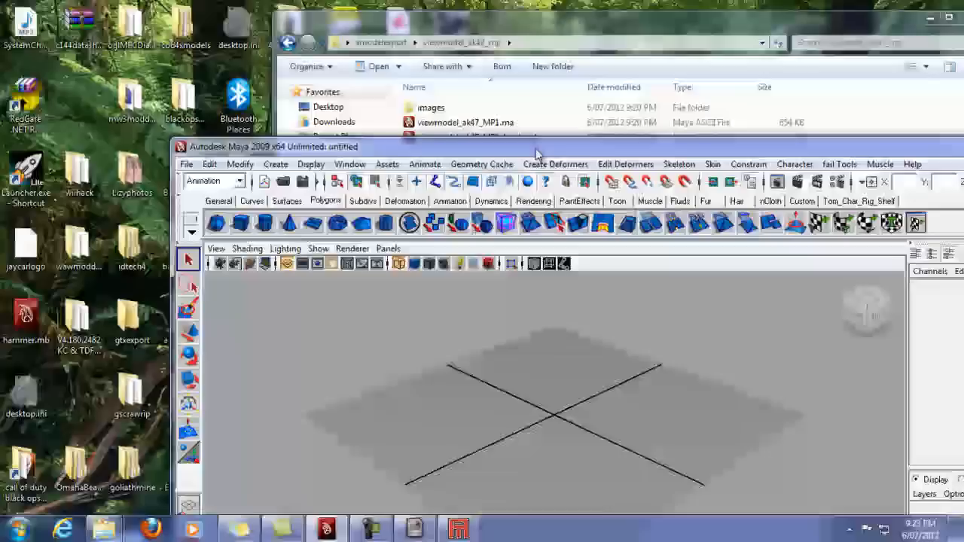
# - Bring up Maya's Open Scene dialog and check the viewmodel_ak47_mp export folder's files and location
pyautogui.click(187, 166)
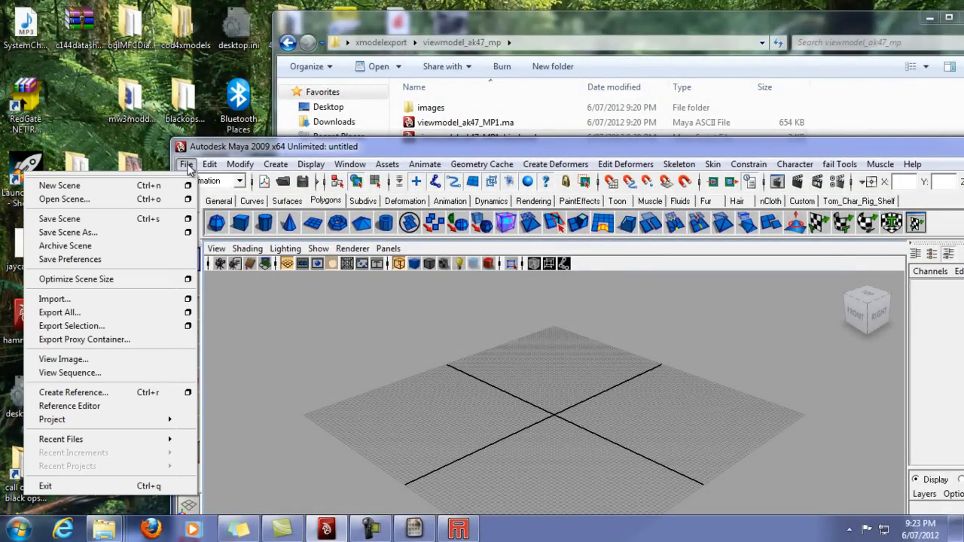
pyautogui.click(79, 202)
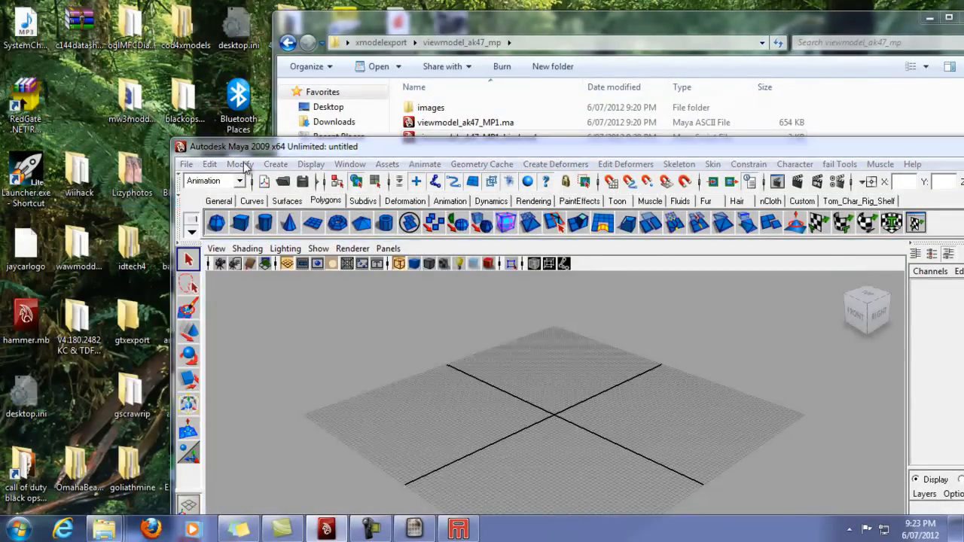
pyautogui.moveTo(433, 150); pyautogui.dragTo(443, 123)
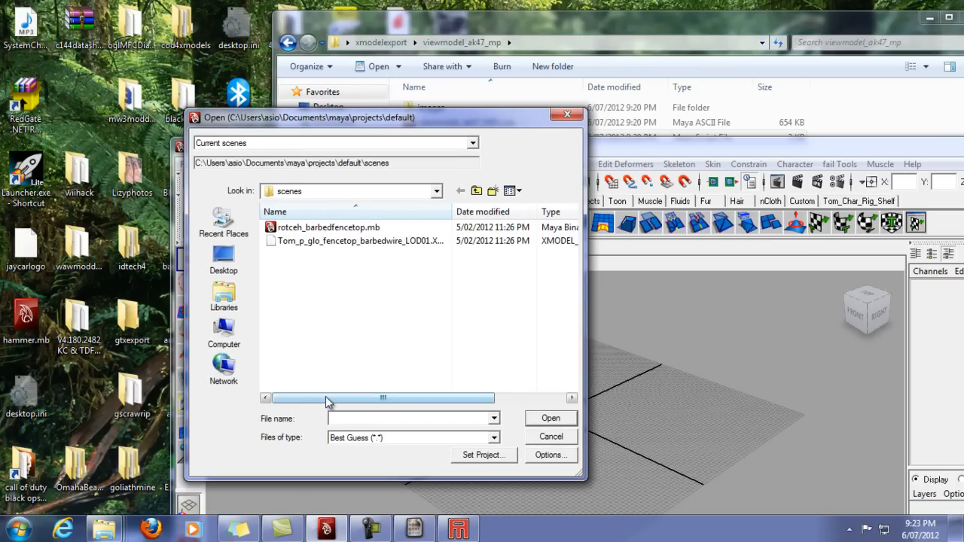
pyautogui.click(715, 12)
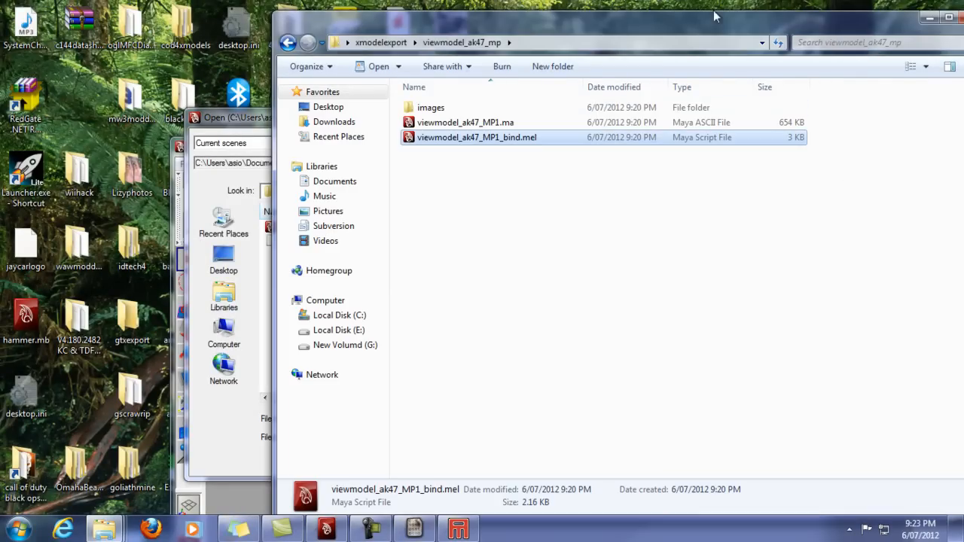
pyautogui.click(603, 200)
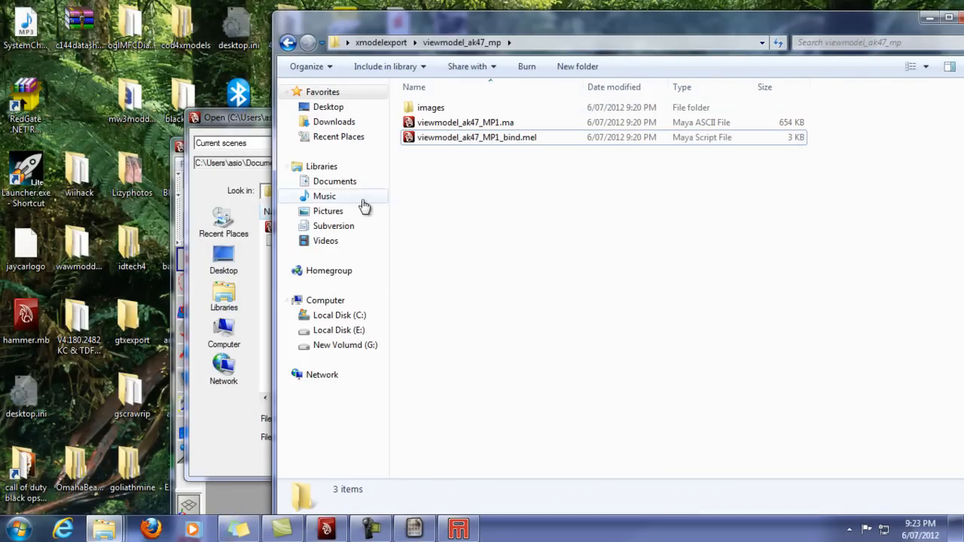
pyautogui.click(235, 121)
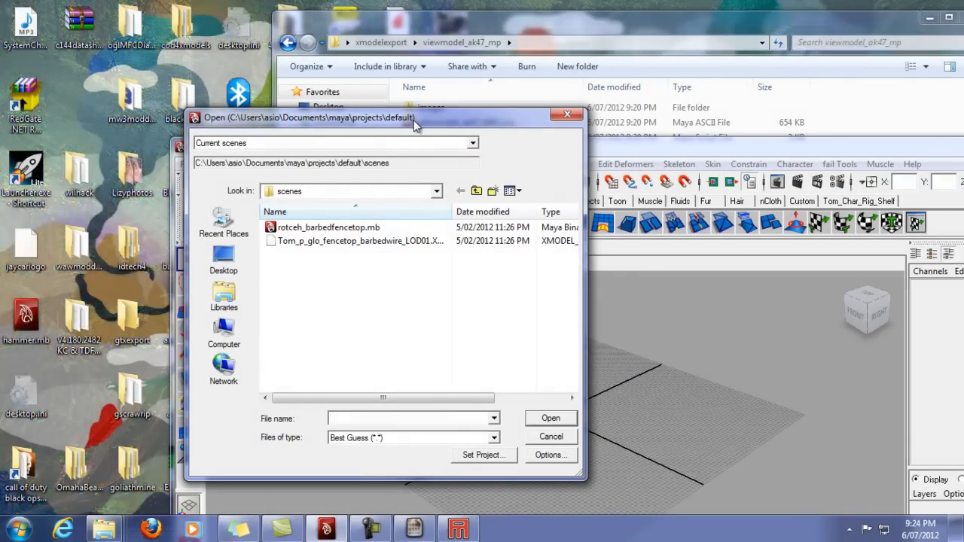
# - Open viewmodel_ak47_MP1.ma in Maya from the viewmodel_ak47_mp folder inside the desktop's xmodelexport folder
pyautogui.moveTo(425, 121); pyautogui.dragTo(571, 71)
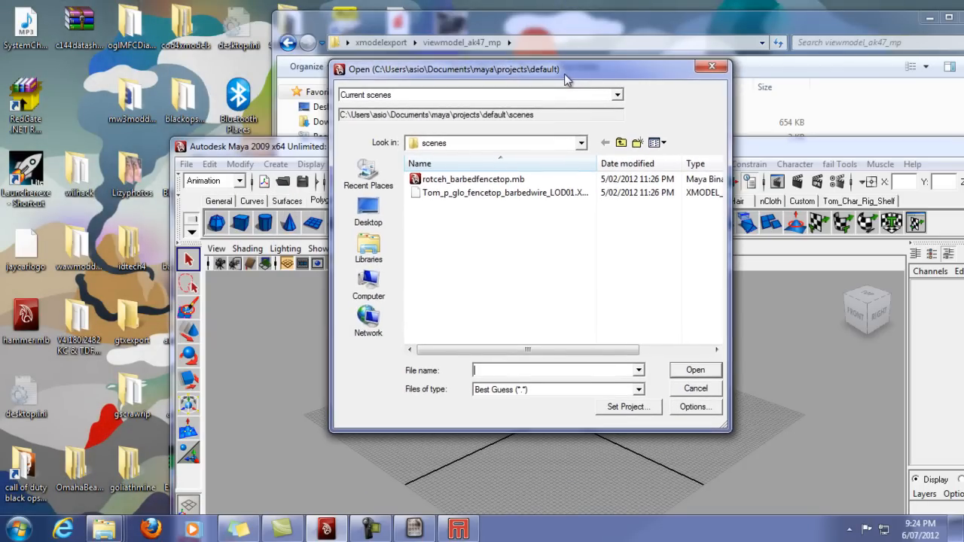
pyautogui.click(368, 211)
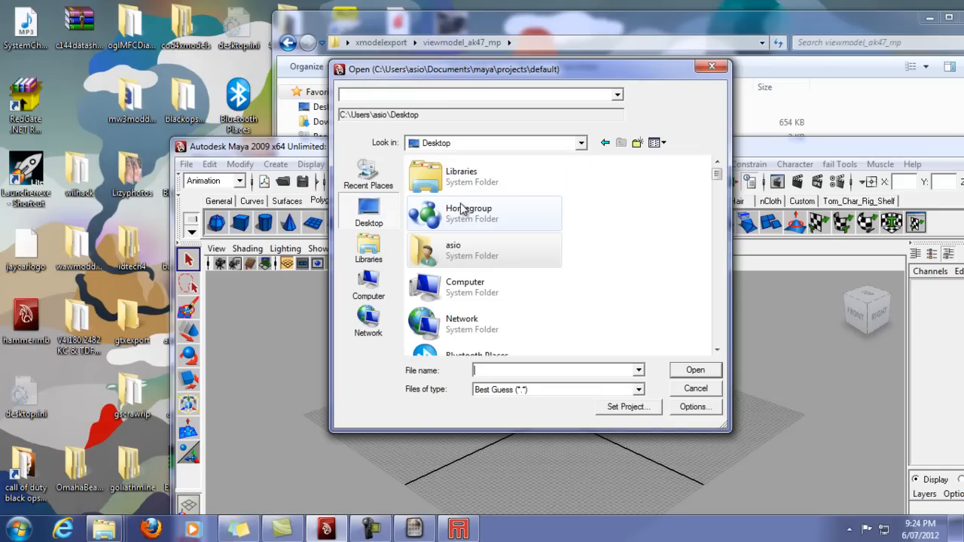
pyautogui.scroll(-6, 482, 196)
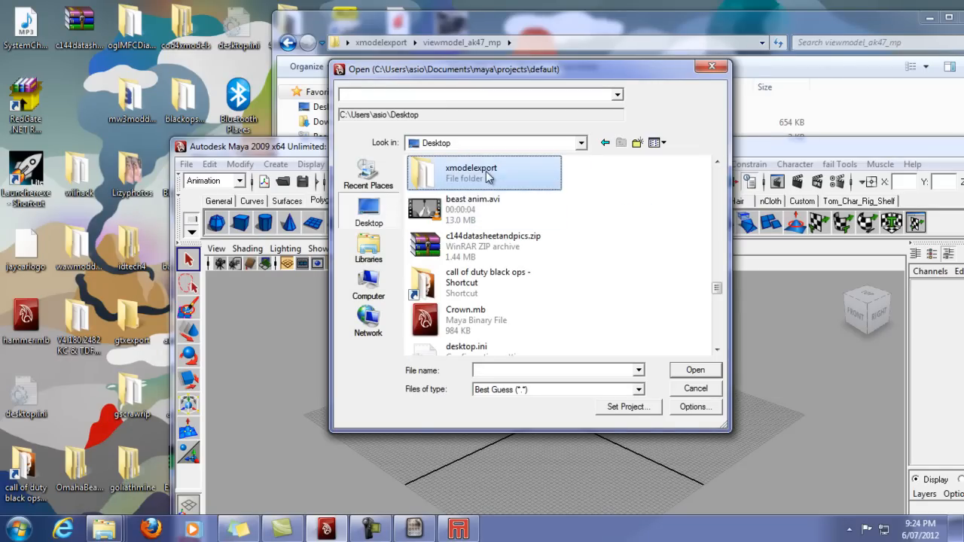
pyautogui.doubleClick(486, 179)
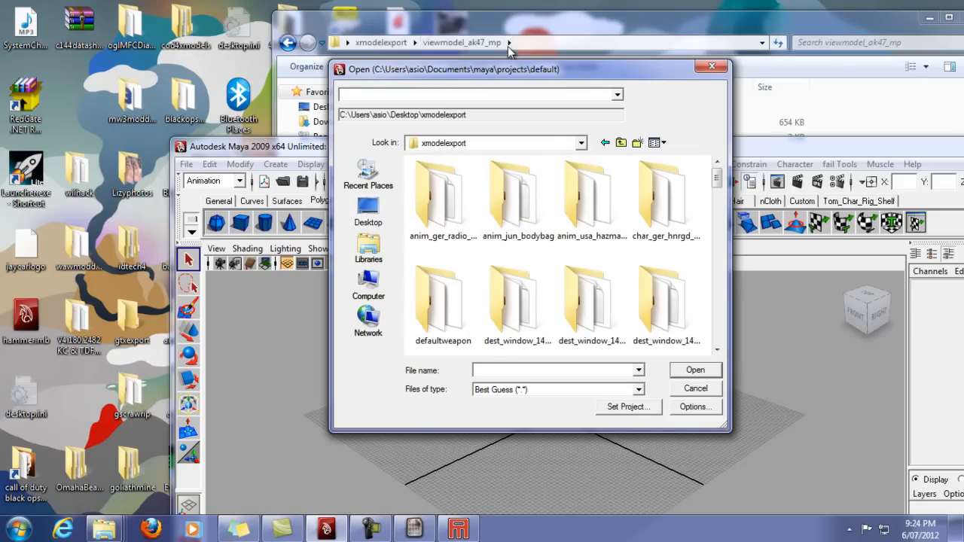
pyautogui.press('v')
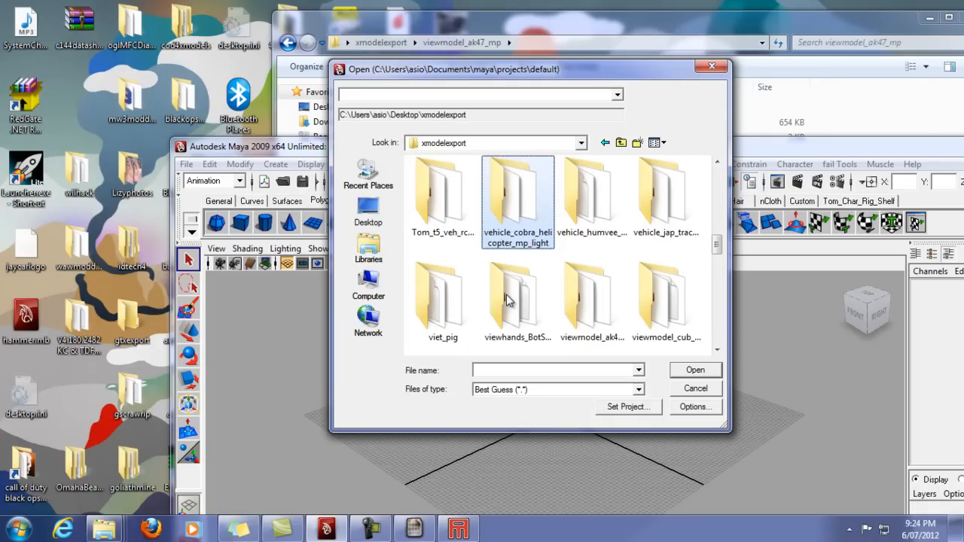
pyautogui.doubleClick(595, 302)
pyautogui.click(490, 193)
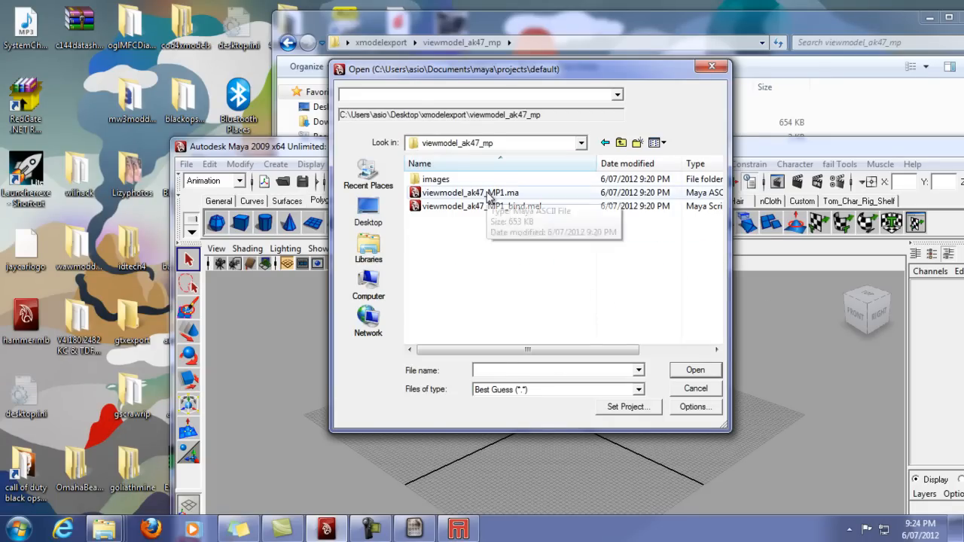
pyautogui.doubleClick(490, 193)
pyautogui.keyDown('alt'); pyautogui.moveTo(580, 343); pyautogui.dragTo(540, 353); pyautogui.keyUp('alt')
pyautogui.scroll(-3, 569, 285)
pyautogui.moveTo(650, 148); pyautogui.dragTo(645, 90)
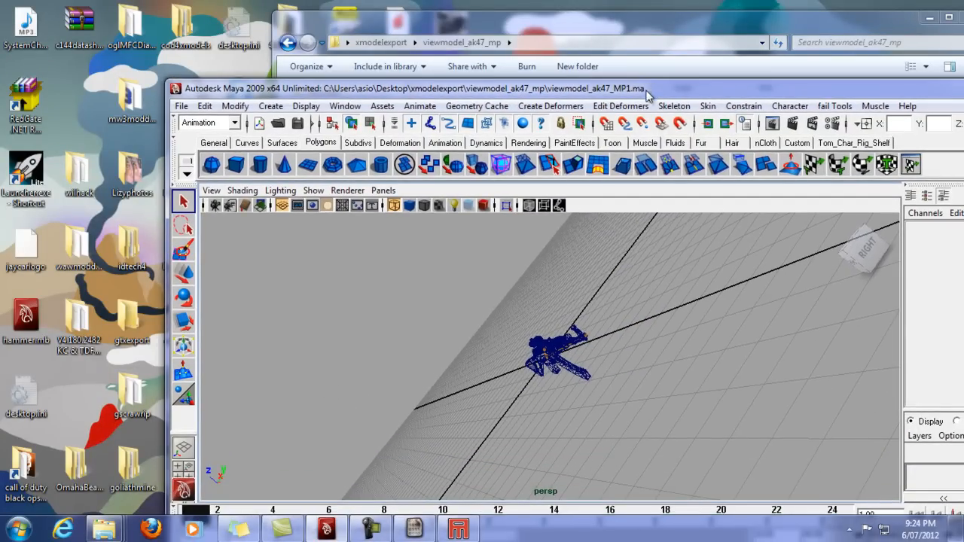
# - Restore the default perspective view and examine the AK-47 wireframe up close
pyautogui.click(212, 191)
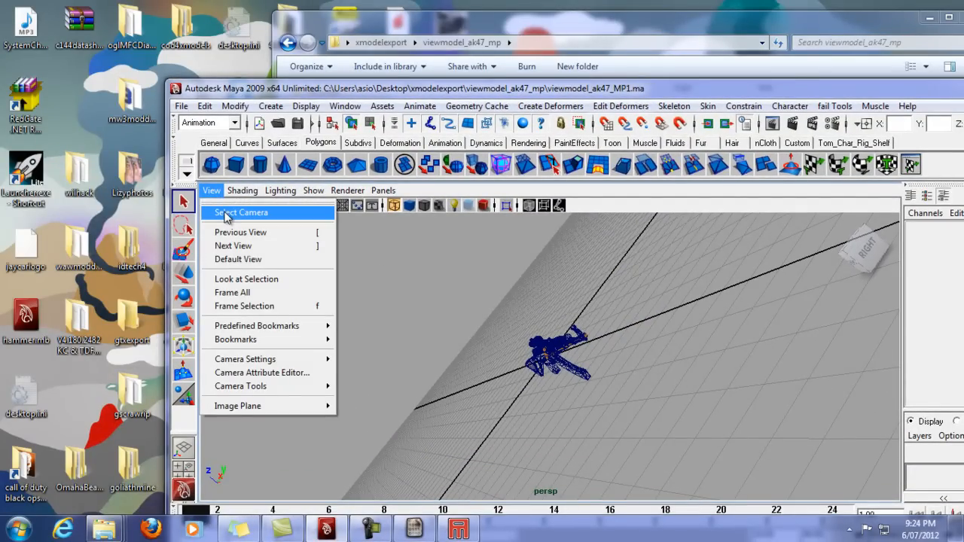
pyautogui.click(267, 263)
pyautogui.scroll(8, 505, 367)
pyautogui.keyDown('alt'); pyautogui.moveTo(505, 367); pyautogui.dragTo(685, 294); pyautogui.keyUp('alt')
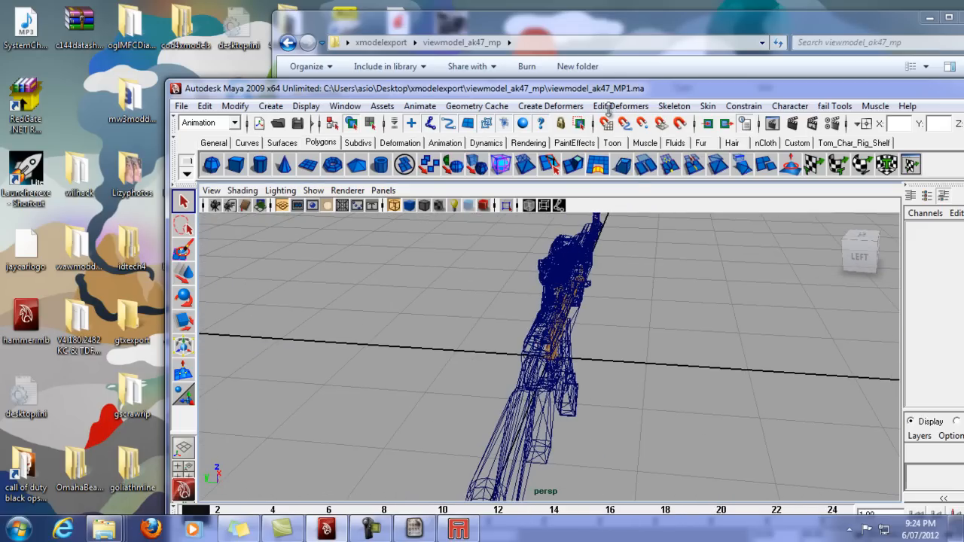
# - Reposition the Maya window and display the Outliner beside the perspective view
pyautogui.moveTo(652, 88); pyautogui.dragTo(677, 227)
pyautogui.moveTo(485, 138); pyautogui.dragTo(571, 404)
pyautogui.moveTo(736, 226); pyautogui.dragTo(714, 38)
pyautogui.click(191, 446)
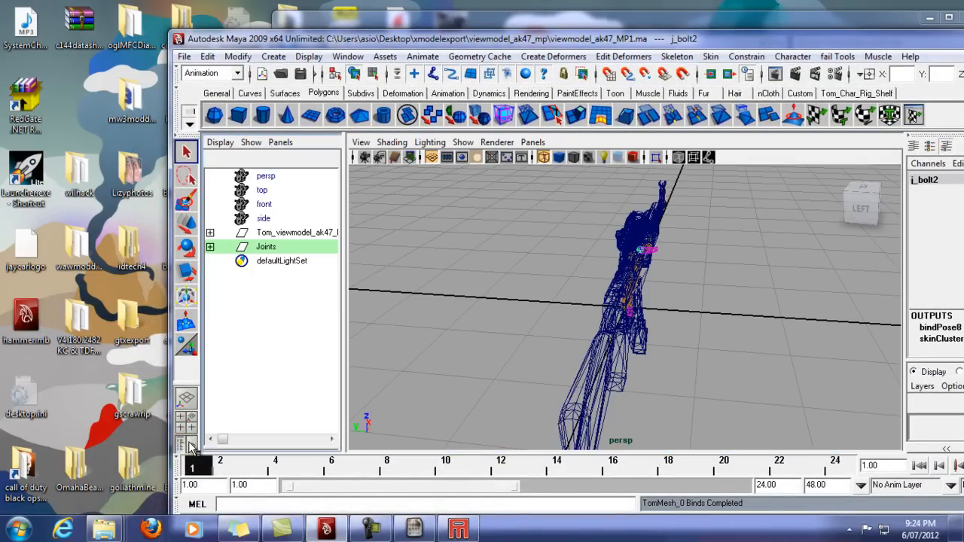
# - Highlight the Joints group to inspect the skeleton it controls, and clear the selection
pyautogui.click(274, 247)
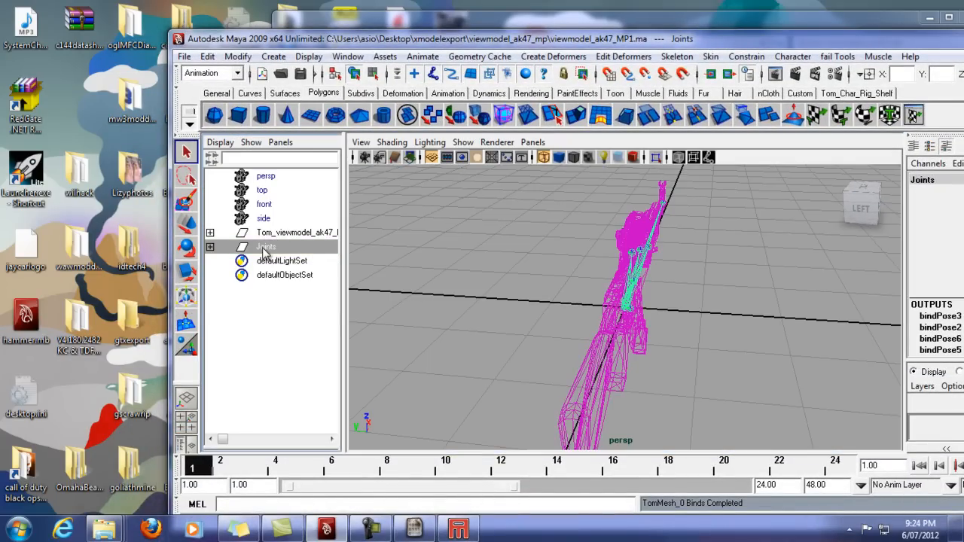
pyautogui.click(268, 260)
pyautogui.click(268, 247)
pyautogui.moveTo(761, 44); pyautogui.dragTo(671, 36)
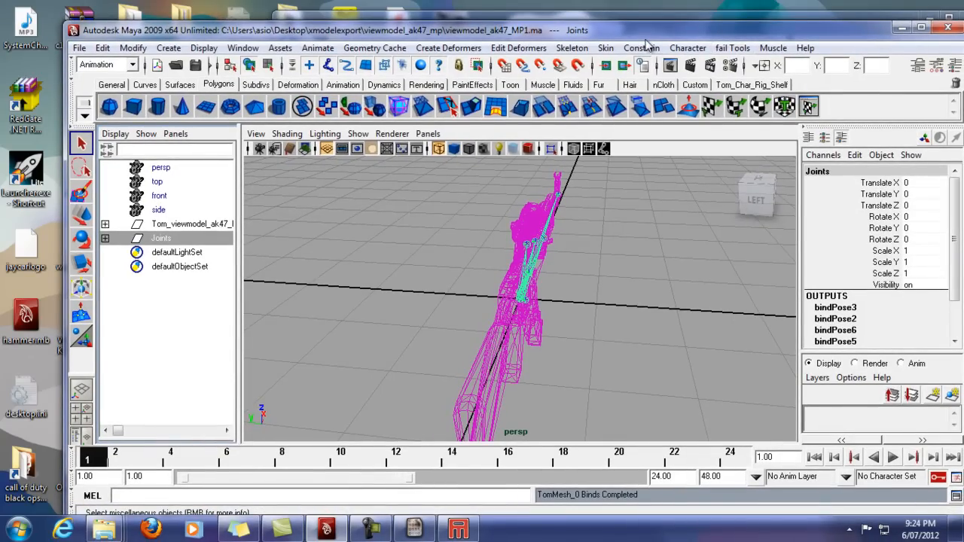
pyautogui.click(154, 331)
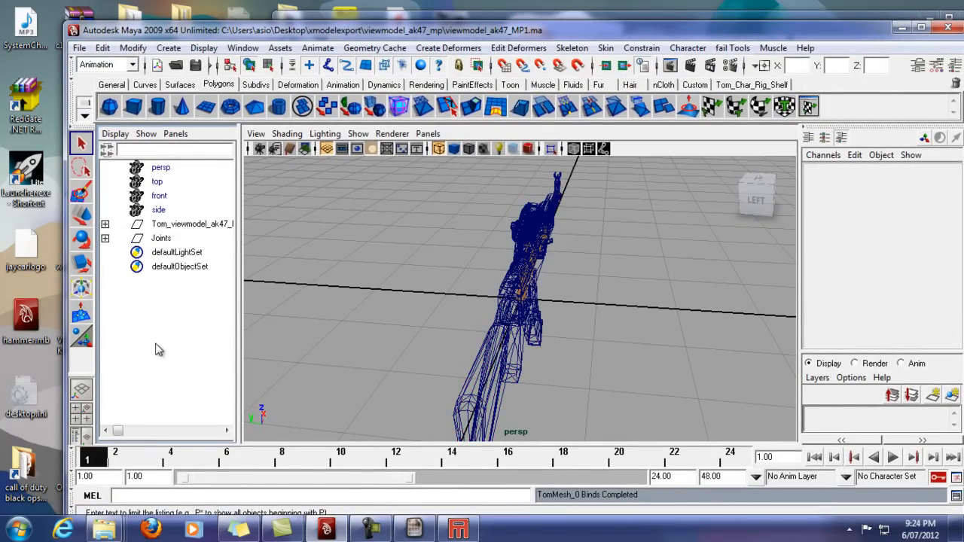
# - Open the Model Exporter and move its window aside to uncover the Outliner and the model
pyautogui.click(731, 50)
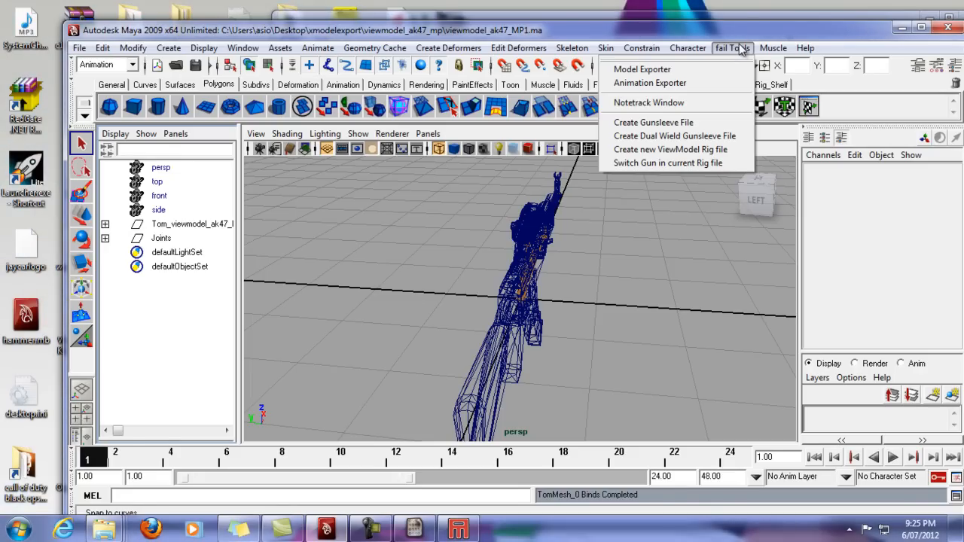
pyautogui.click(666, 71)
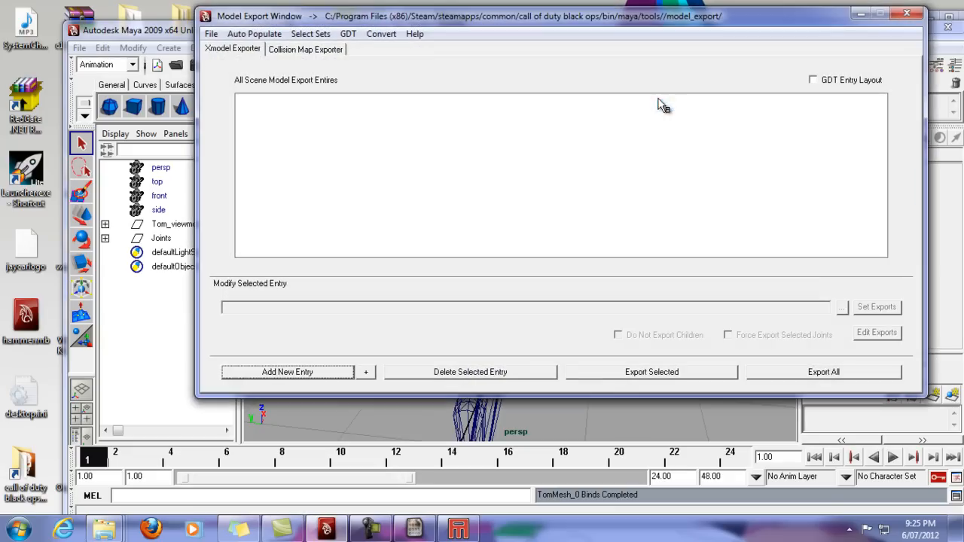
pyautogui.moveTo(478, 13); pyautogui.dragTo(962, 87)
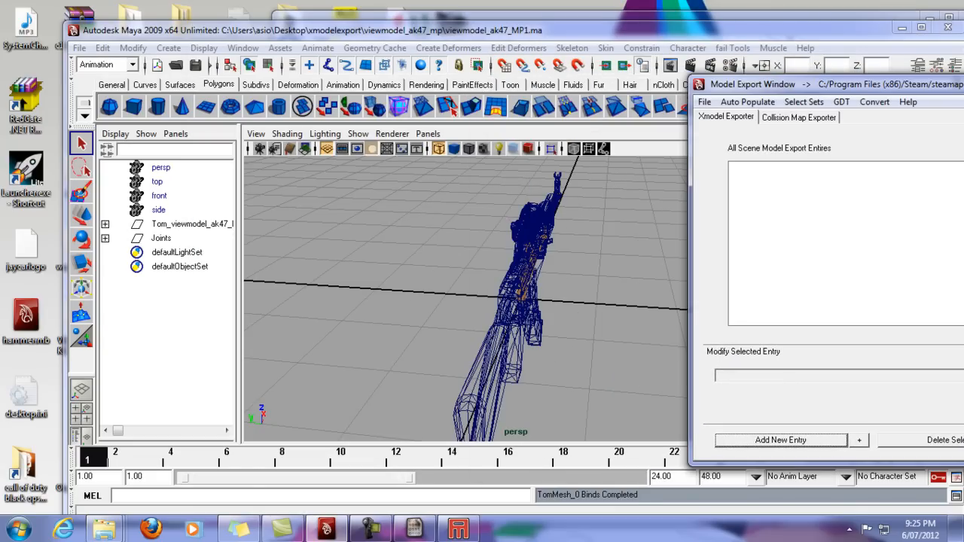
# - Select the full hierarchies of the Joints and Tom_viewmodel_ak47_MP1 groups, and reveal the selected nodes in the Outliner
pyautogui.click(161, 238)
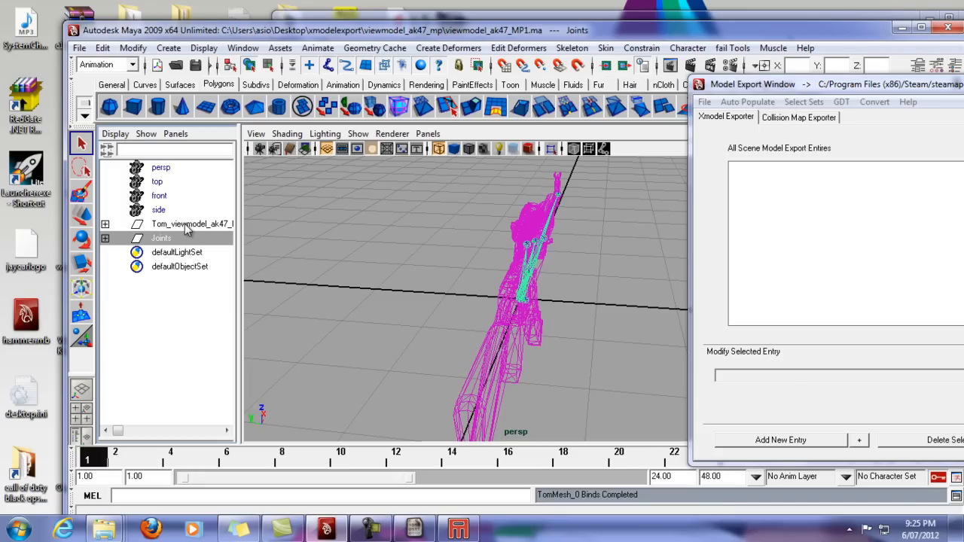
pyautogui.keyDown('ctrl'); pyautogui.click(186, 225); pyautogui.keyUp('ctrl')
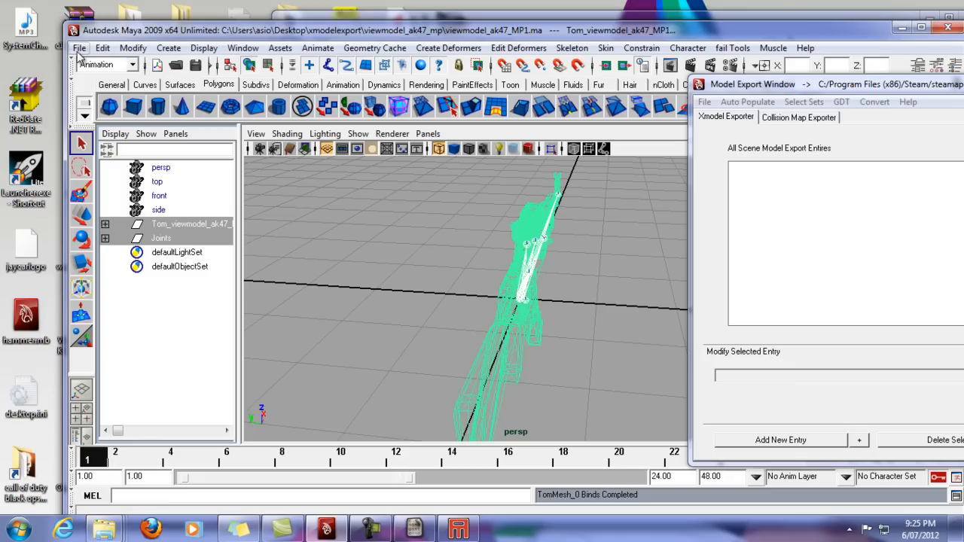
pyautogui.click(103, 49)
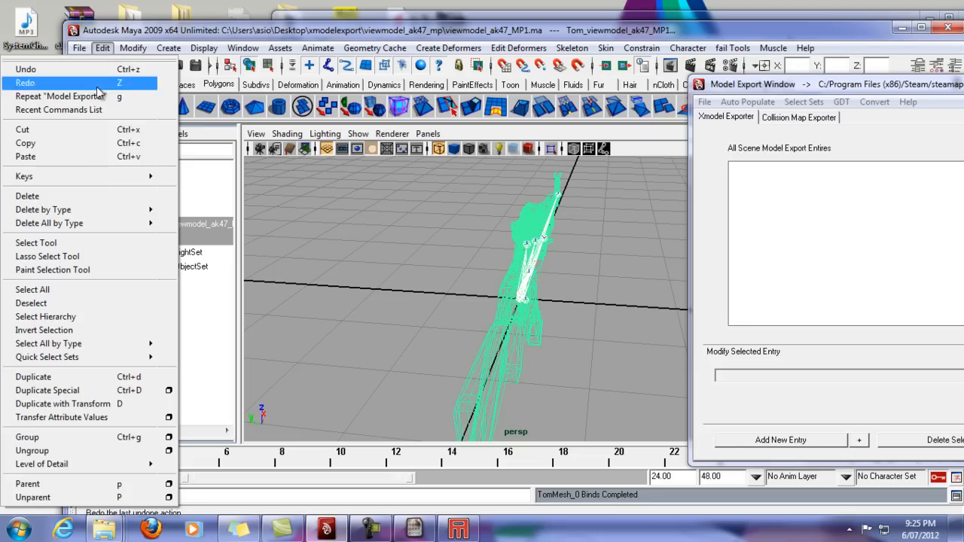
pyautogui.click(89, 317)
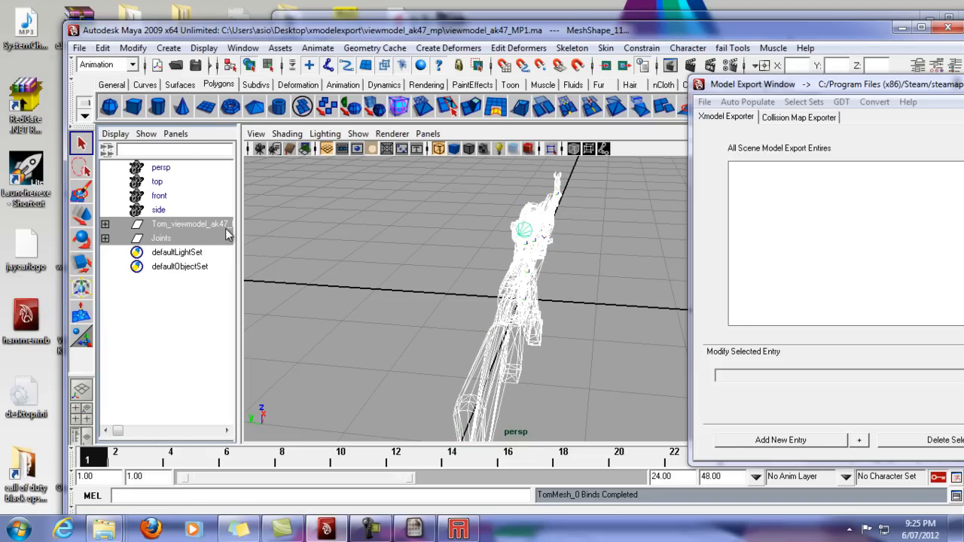
pyautogui.click(119, 135)
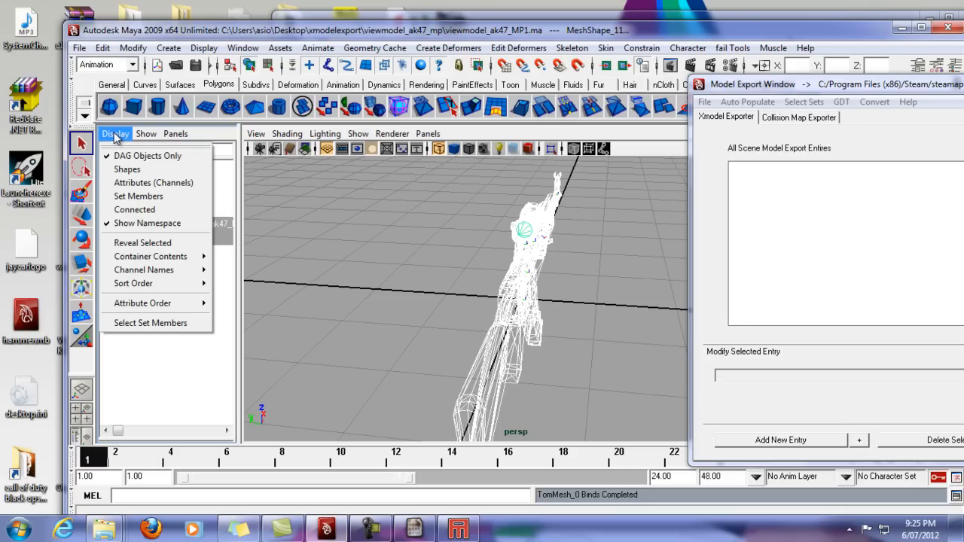
pyautogui.click(138, 243)
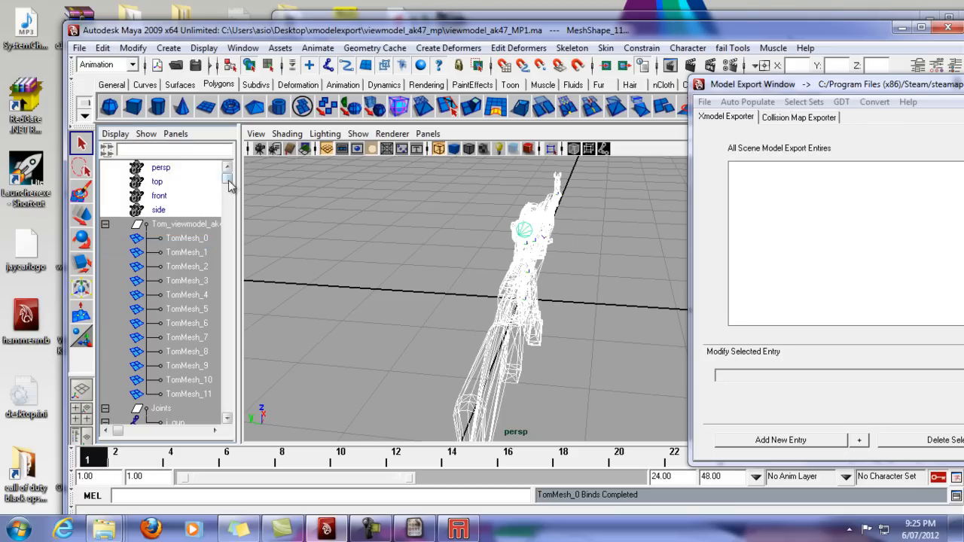
pyautogui.scroll(-1, 230, 209)
pyautogui.moveTo(229, 209); pyautogui.dragTo(229, 189)
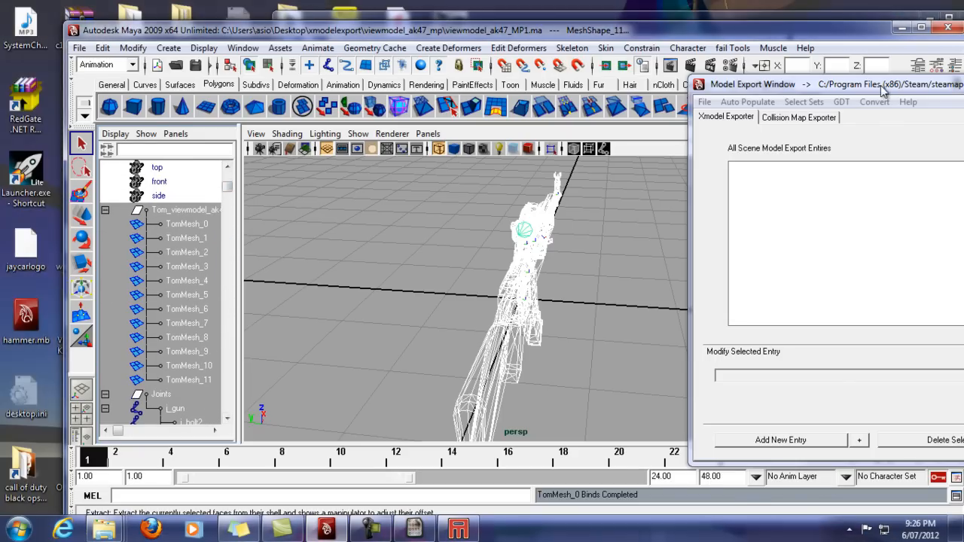
# - Create a model export entry from the selected meshes and joints
pyautogui.moveTo(875, 89); pyautogui.dragTo(436, 67)
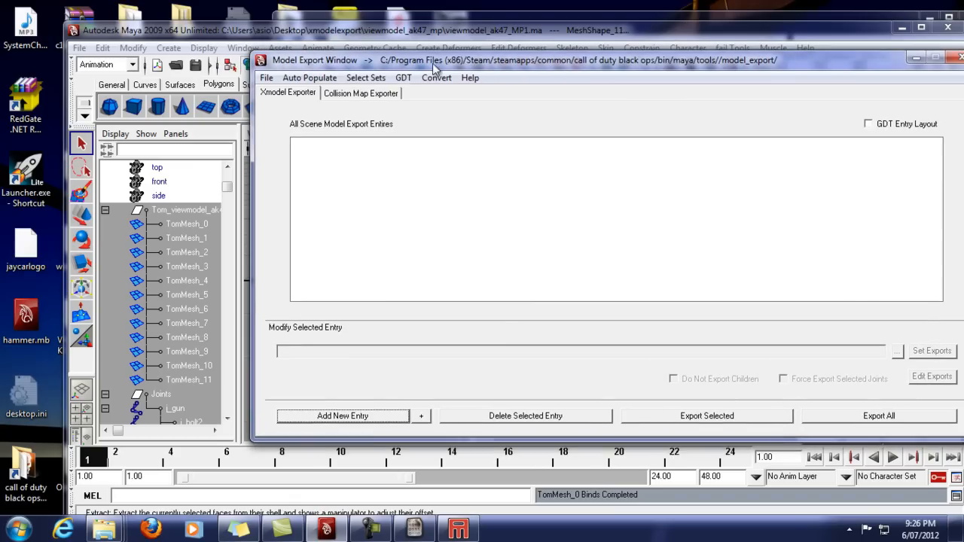
pyautogui.click(267, 79)
pyautogui.moveTo(303, 82)
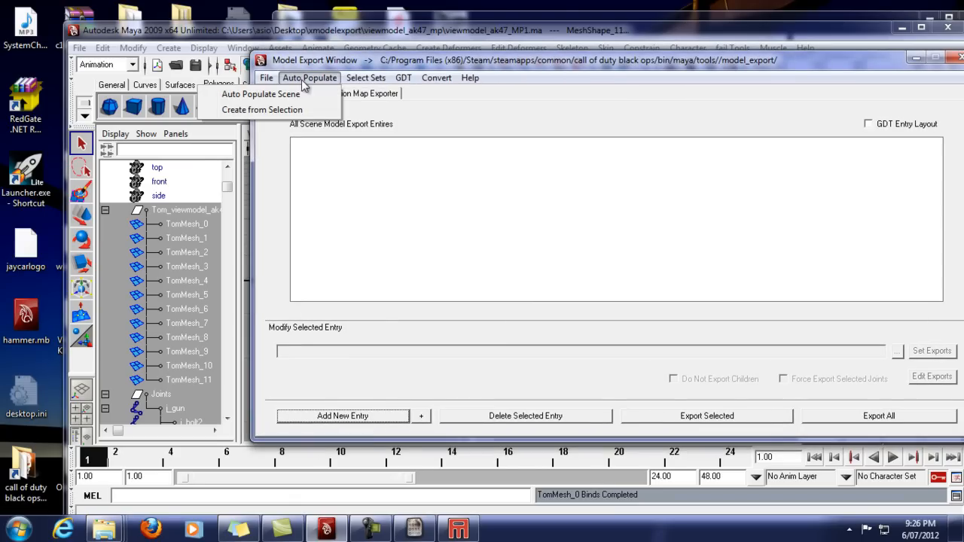
pyautogui.click(307, 85)
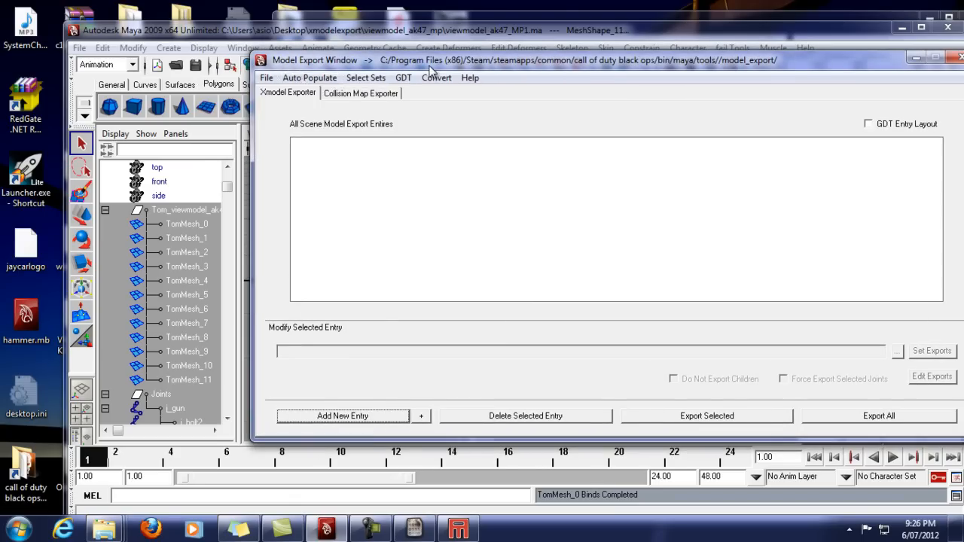
pyautogui.click(309, 79)
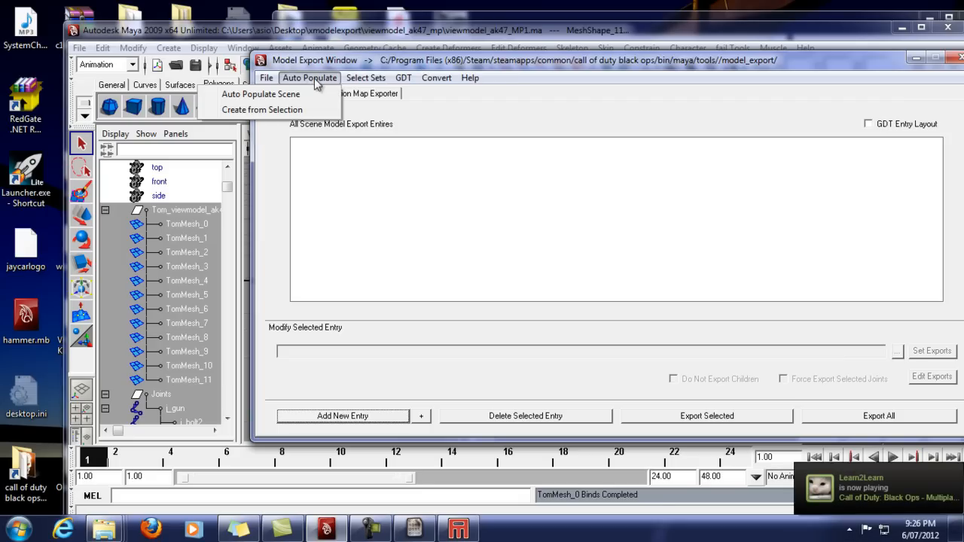
pyautogui.click(283, 112)
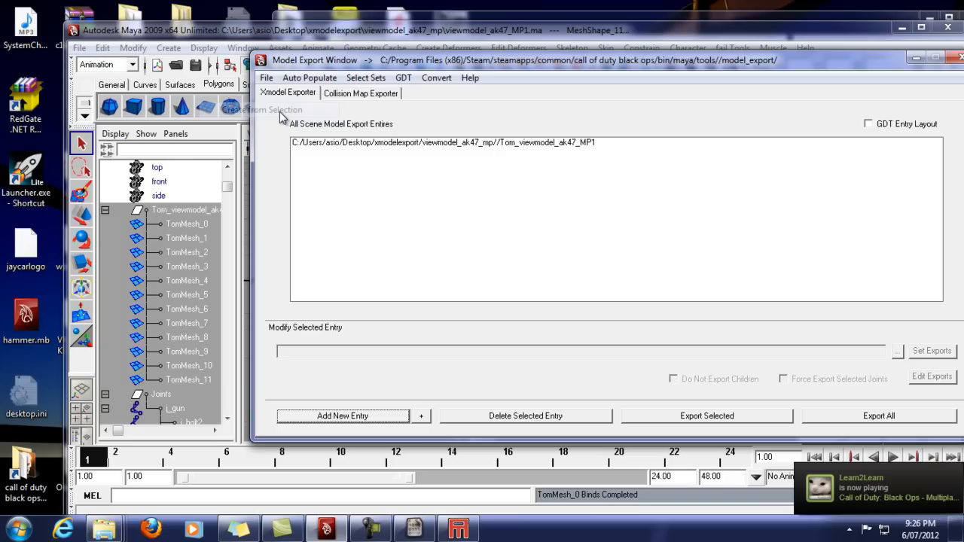
# - Set the selected meshes and joints as the exports of the Tom_viewmodel_ak47_MP1 entry
pyautogui.click(506, 145)
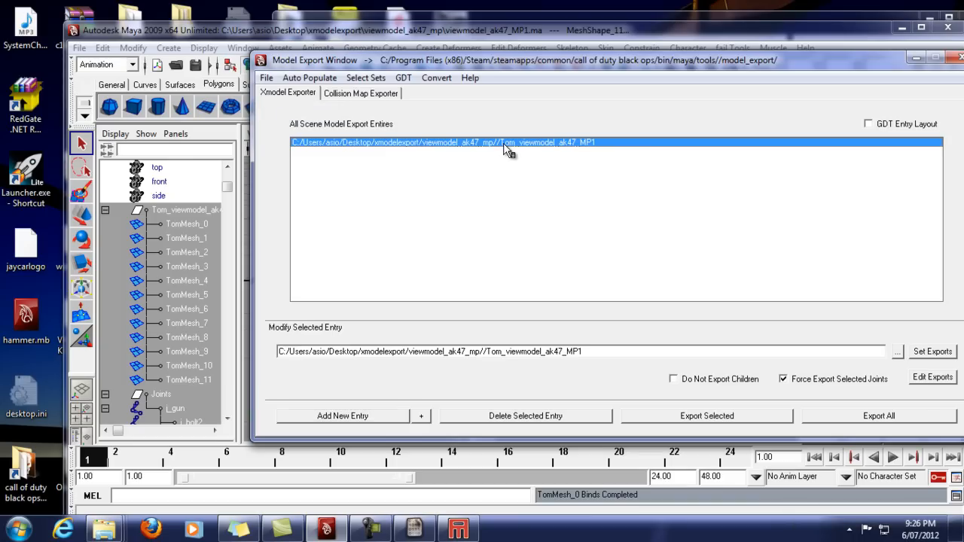
pyautogui.click(931, 352)
pyautogui.moveTo(549, 63); pyautogui.dragTo(431, 25)
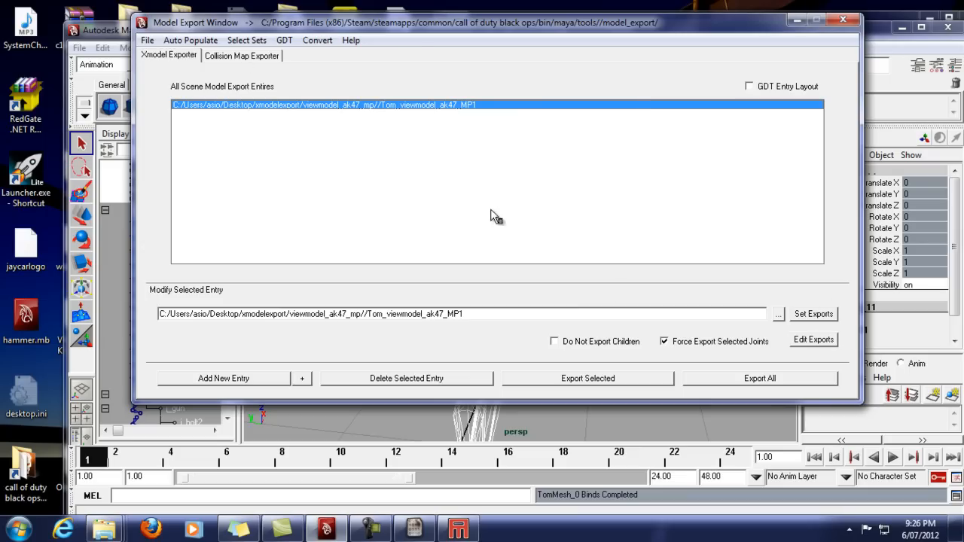
pyautogui.moveTo(408, 32); pyautogui.dragTo(588, 64)
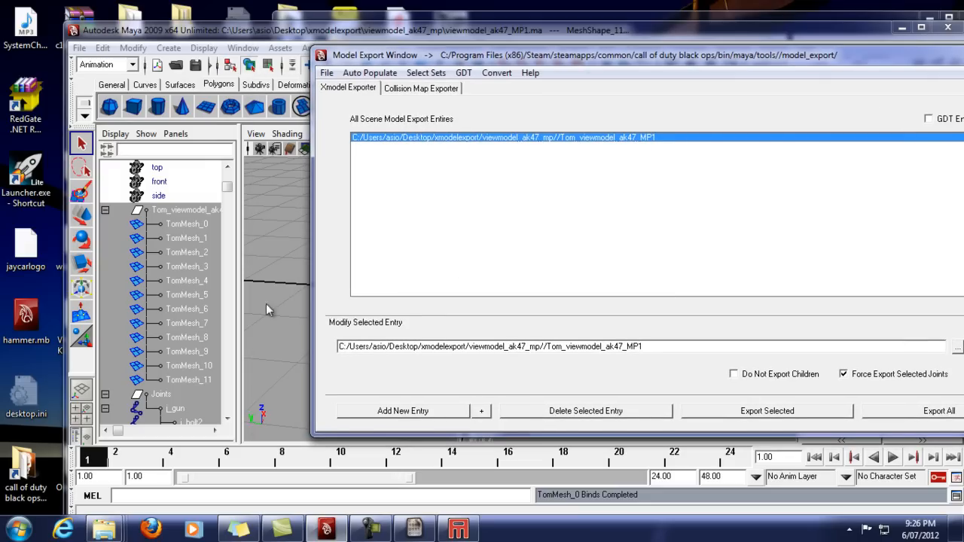
pyautogui.moveTo(885, 60); pyautogui.dragTo(752, 57)
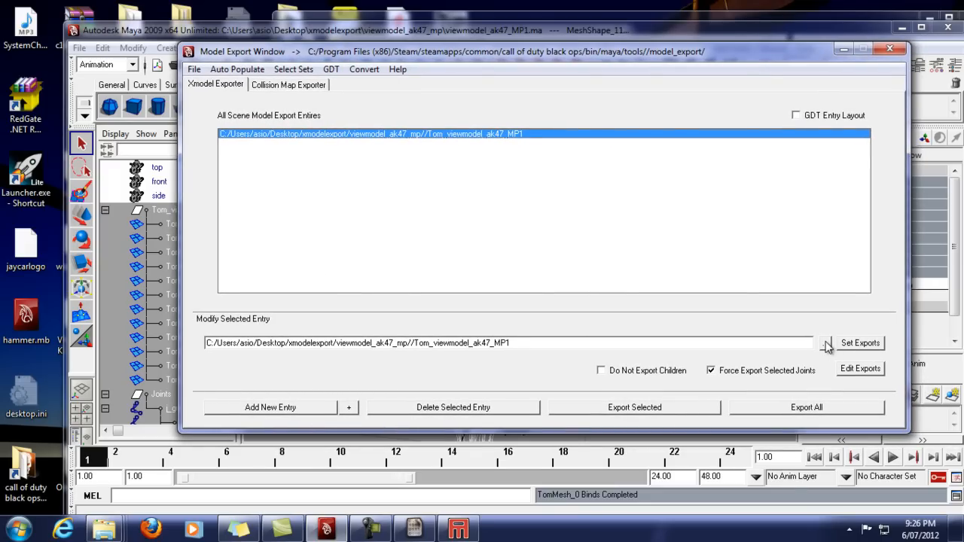
# - Bring up the entry's export nodes for editing and check the listed joints, tags and meshes
pyautogui.click(862, 367)
pyautogui.moveTo(885, 162)
pyautogui.mouseDown()
pyautogui.moveTo(889, 217)
pyautogui.moveTo(889, 162)
pyautogui.mouseUp()
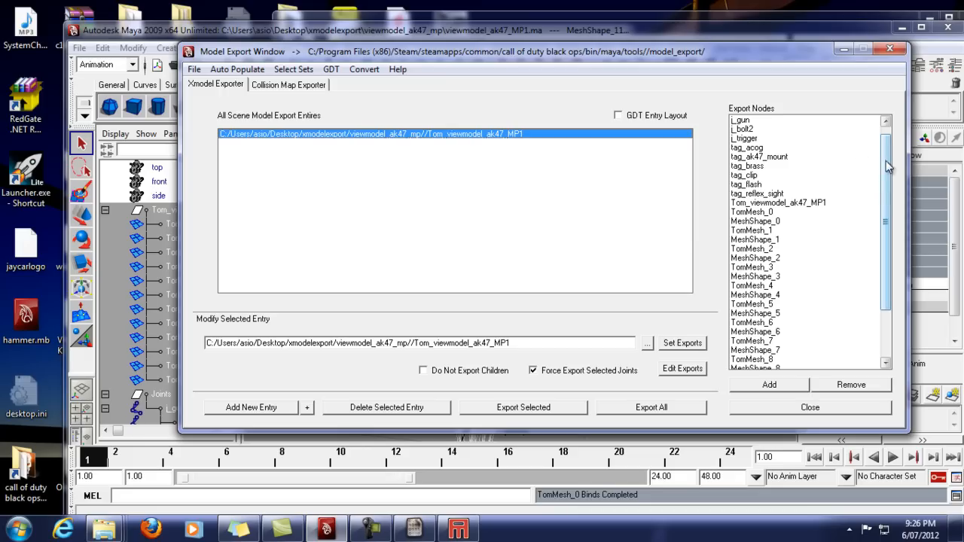
pyautogui.moveTo(886, 159); pyautogui.dragTo(891, 170)
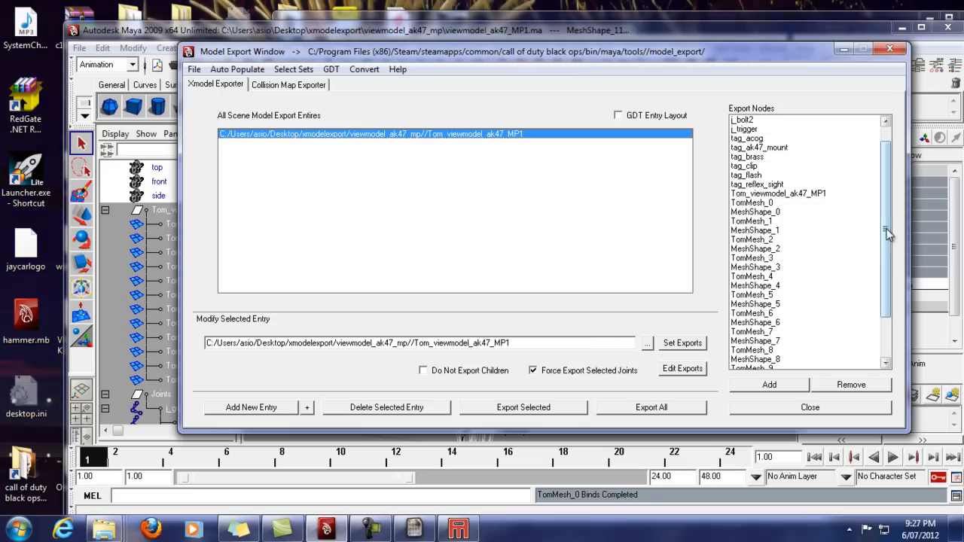
pyautogui.moveTo(889, 215)
pyautogui.mouseDown()
pyautogui.moveTo(887, 188)
pyautogui.moveTo(884, 232)
pyautogui.moveTo(886, 200)
pyautogui.mouseUp()
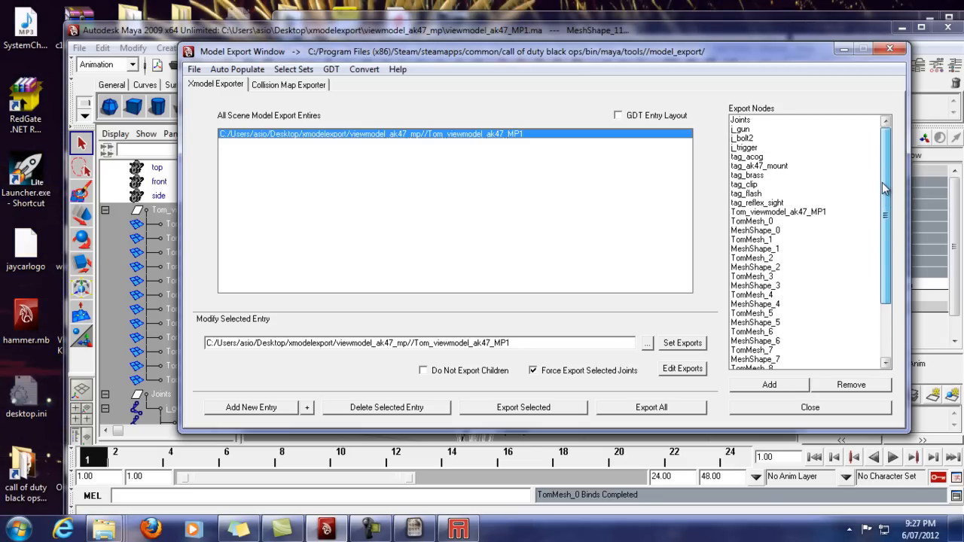
# - Start exporting the selected Tom_viewmodel_ak47_MP1 entry and save the changes to viewmodel_ak47_MP1.ma
pyautogui.moveTo(402, 59); pyautogui.dragTo(532, 54)
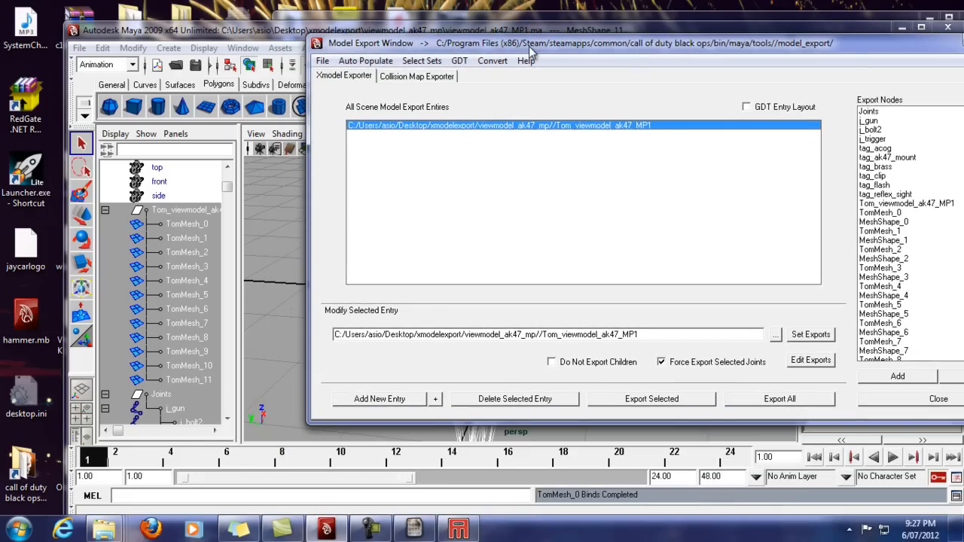
pyautogui.click(638, 400)
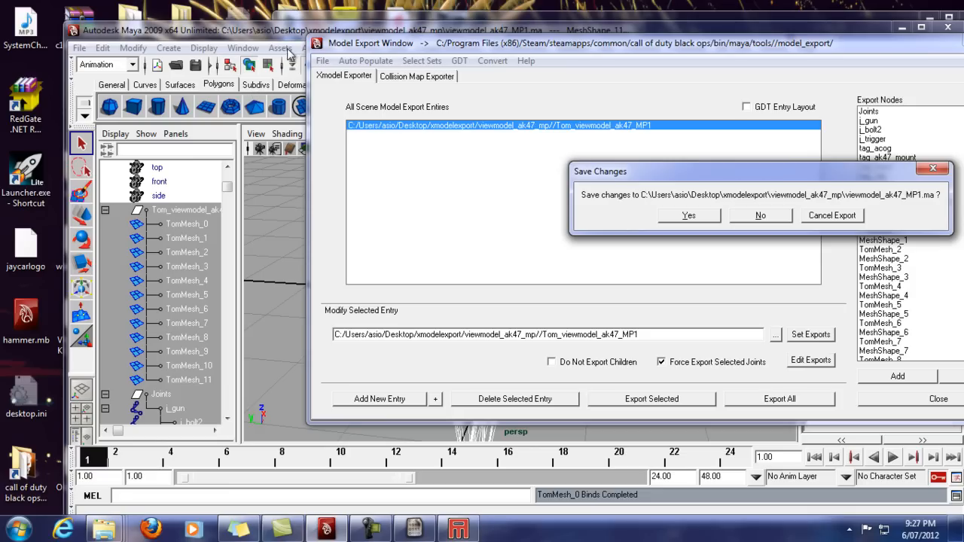
pyautogui.click(689, 216)
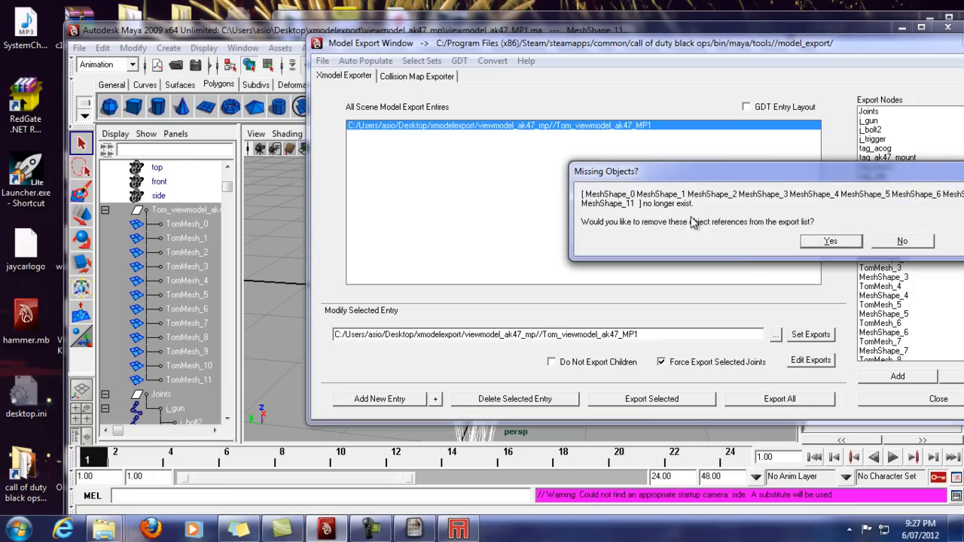
# - Complete the export, agreeing to remove the missing MeshShape references and setting missing vertex colors to white for all models
pyautogui.moveTo(773, 176); pyautogui.dragTo(614, 167)
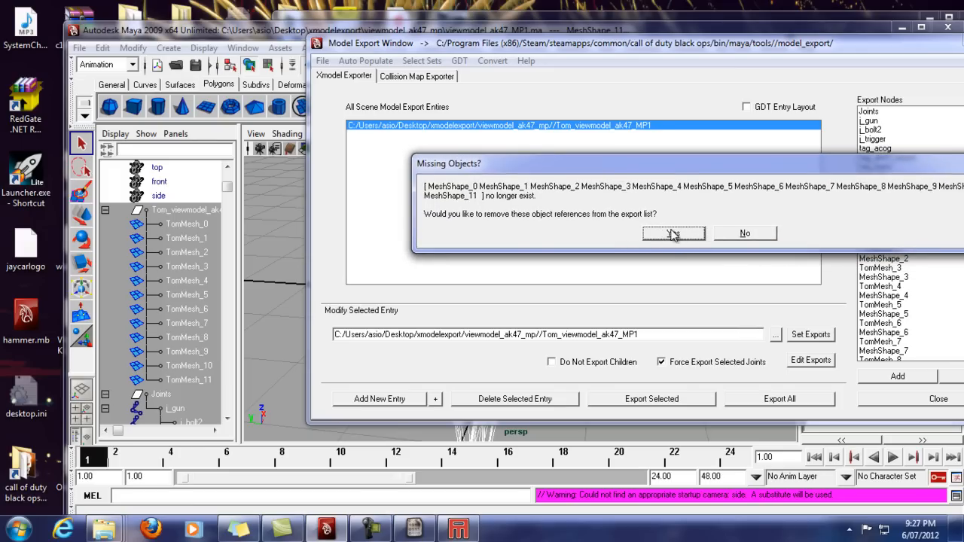
pyautogui.moveTo(707, 171); pyautogui.dragTo(639, 175)
pyautogui.click(621, 223)
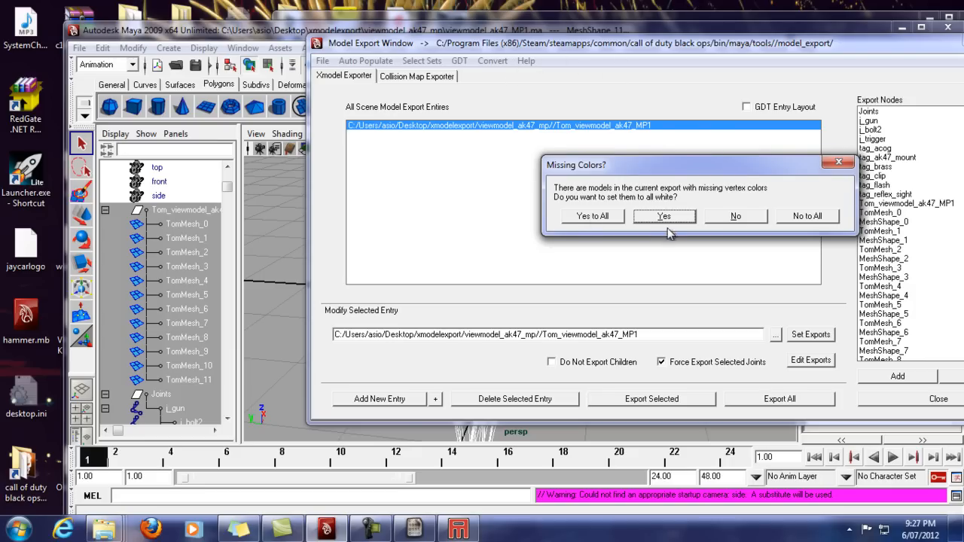
pyautogui.click(602, 220)
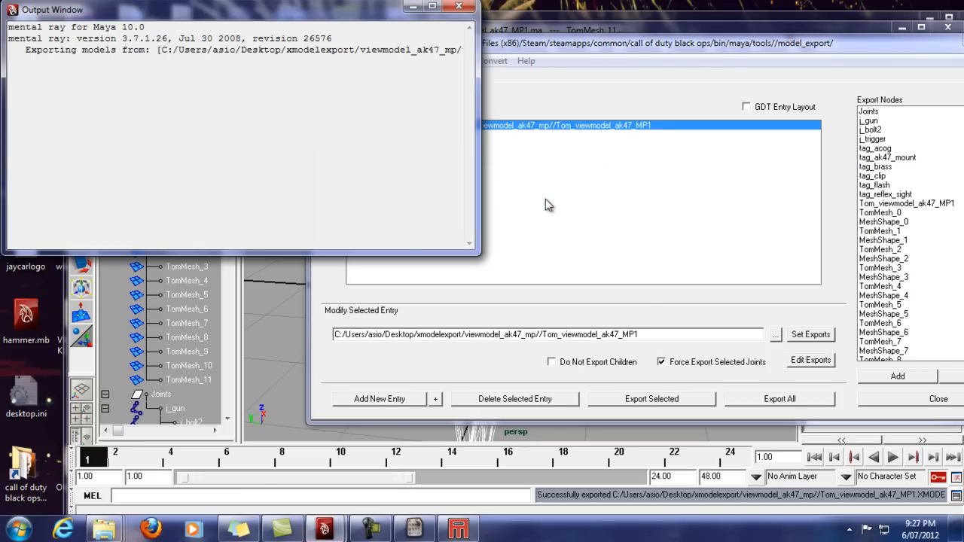
pyautogui.click(689, 497)
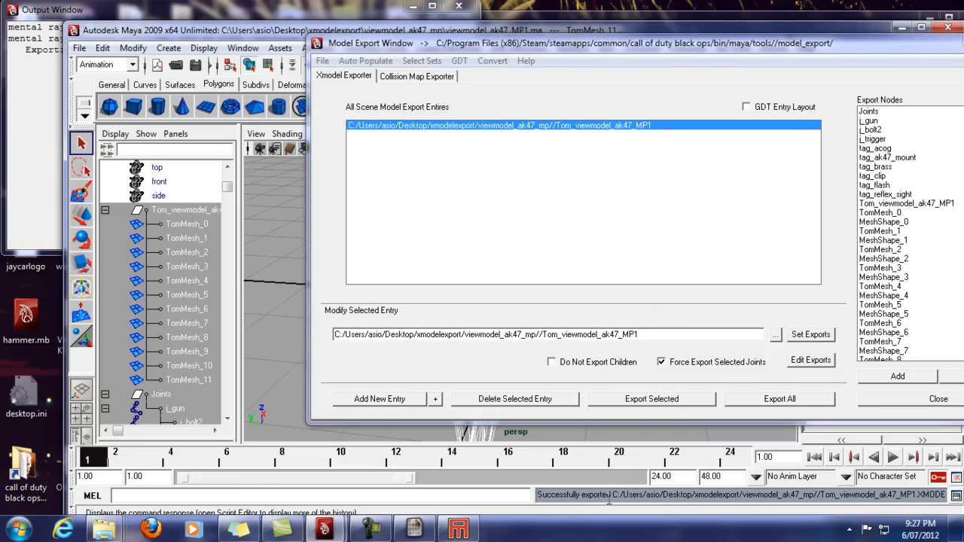
# - Open the Script Editor and check the export message for the Tom_viewmodel_ak47_MP1 XMODEL_EXPORT file
pyautogui.click(956, 496)
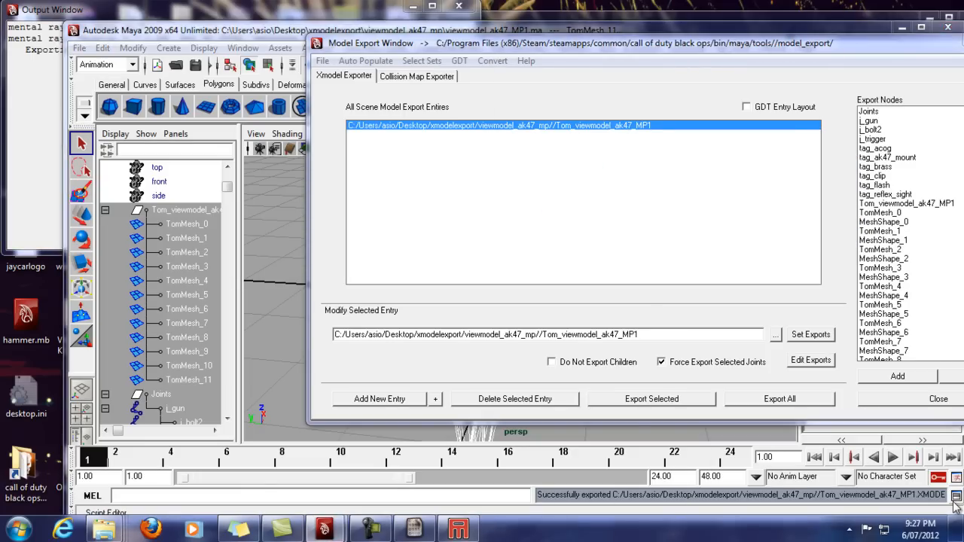
pyautogui.moveTo(497, 277); pyautogui.dragTo(452, 275)
pyautogui.moveTo(409, 237); pyautogui.dragTo(493, 260)
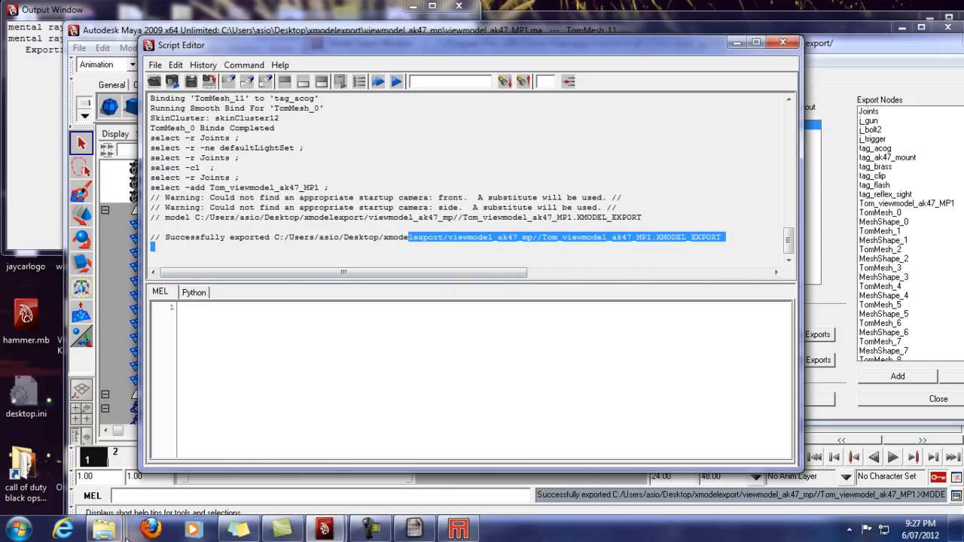
# - Open Tom_viewmodel_ak47_MP1.XMODEL_EXPORT from the viewmodel_ak47_mp folder in Notepad++ and examine its bone list
pyautogui.moveTo(104, 529)
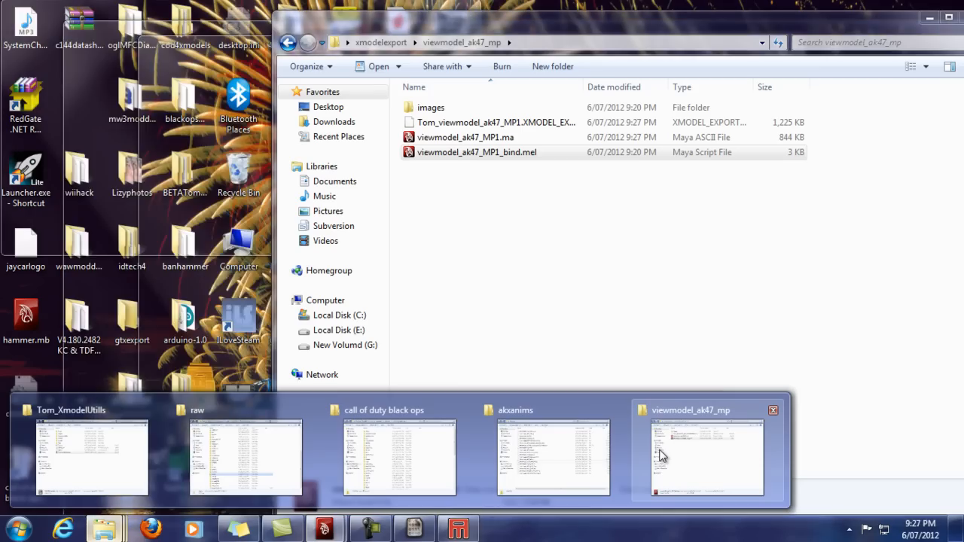
pyautogui.click(659, 454)
pyautogui.click(573, 123)
pyautogui.moveTo(583, 76); pyautogui.dragTo(676, 80)
pyautogui.rightClick(528, 126)
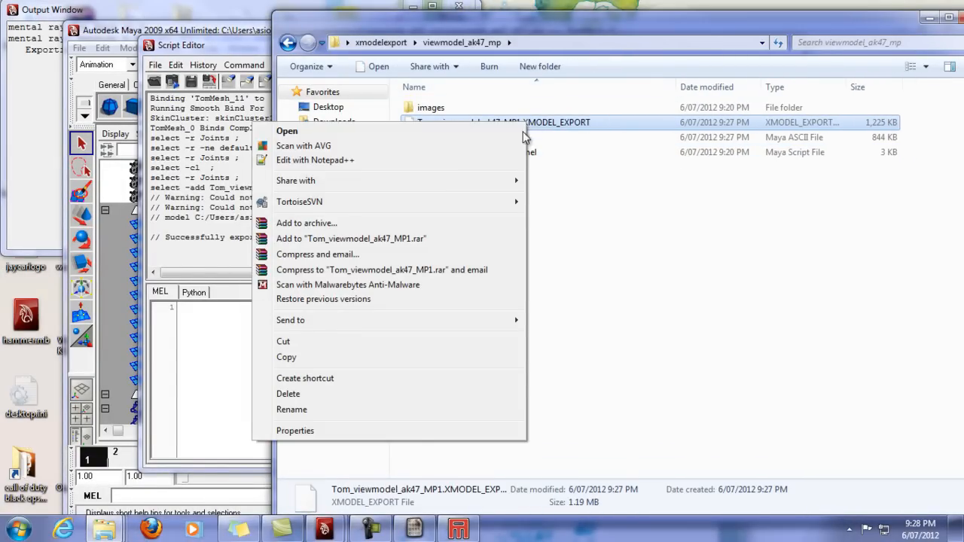
pyautogui.click(446, 163)
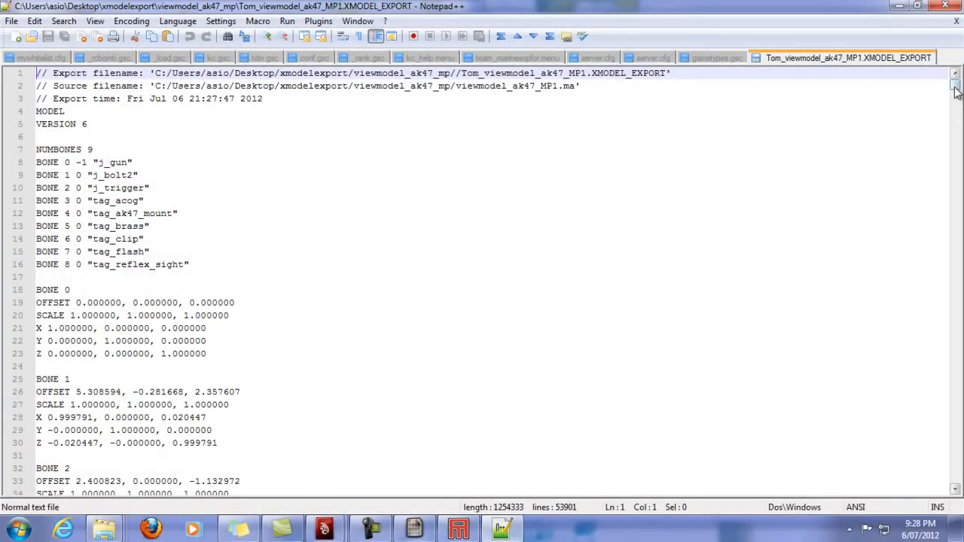
pyautogui.moveTo(230, 270); pyautogui.dragTo(9, 168)
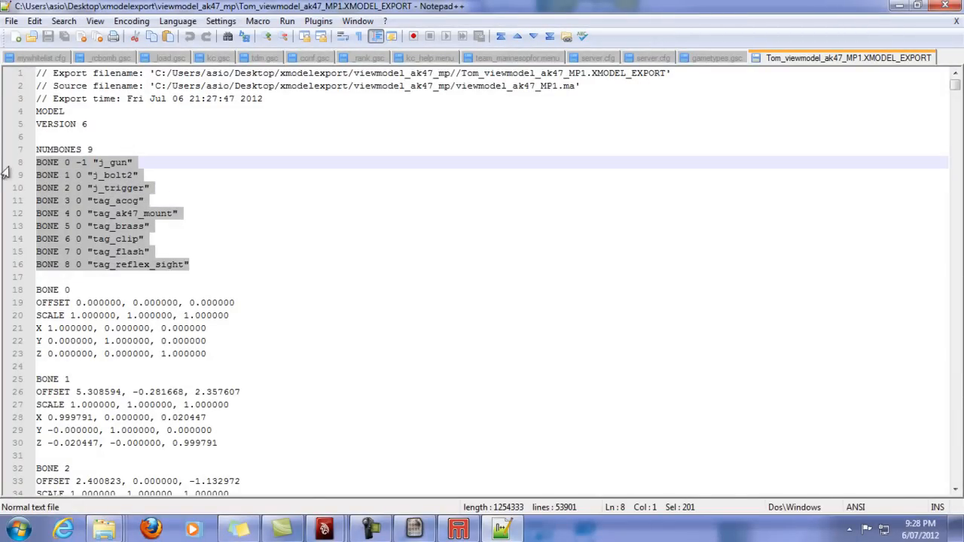
# - Return to Maya, close the Script Editor, and compare the Model Export Window's export nodes with the bone list in Notepad++
pyautogui.moveTo(325, 529)
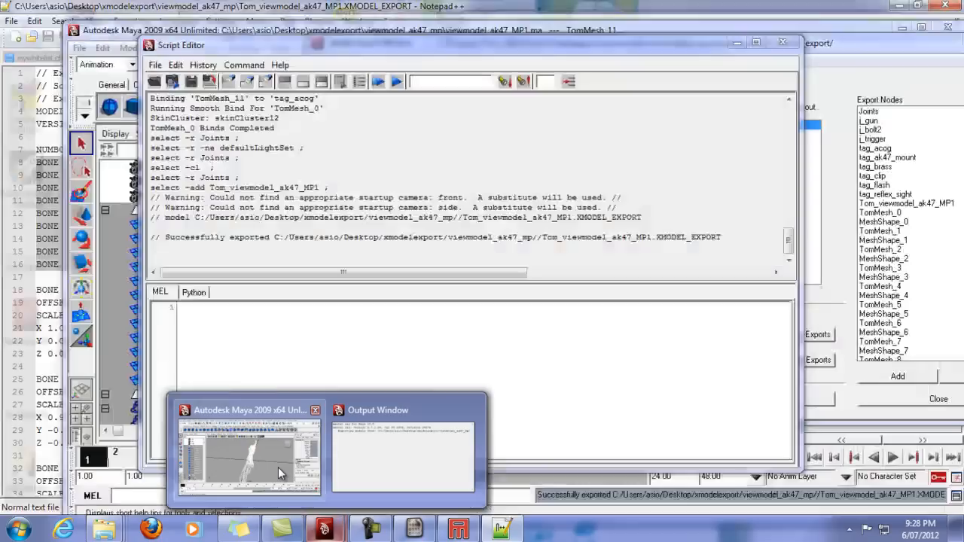
pyautogui.click(278, 467)
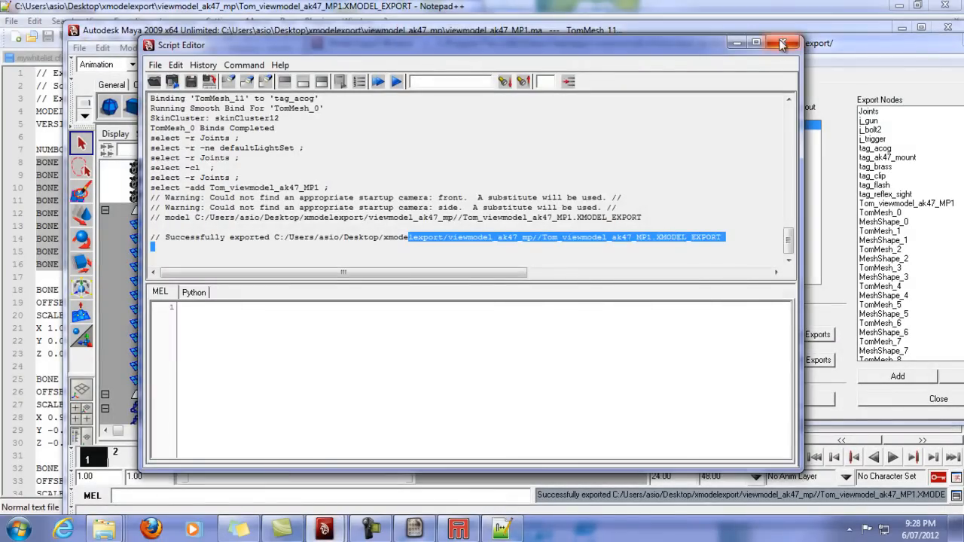
pyautogui.click(782, 44)
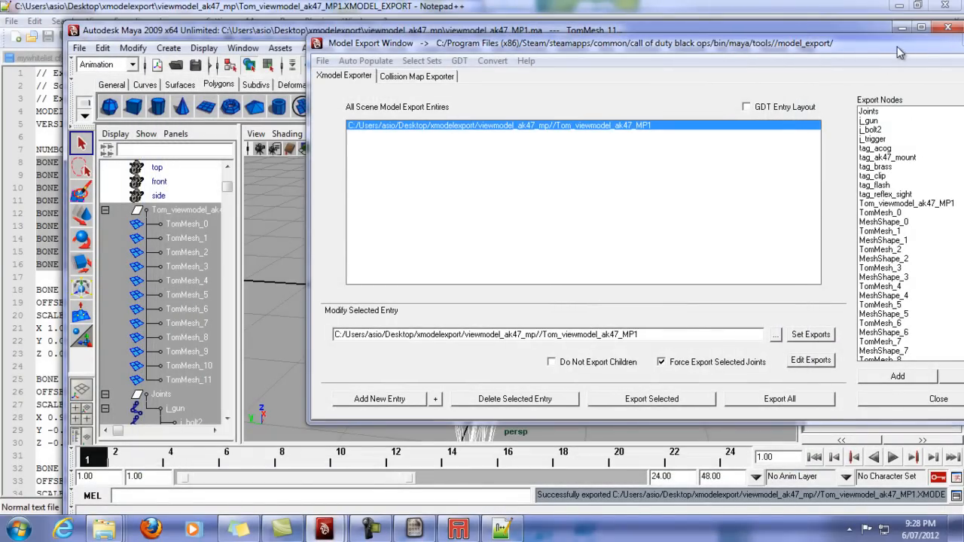
pyautogui.moveTo(899, 53); pyautogui.dragTo(810, 44)
pyautogui.moveTo(925, 181); pyautogui.dragTo(929, 150)
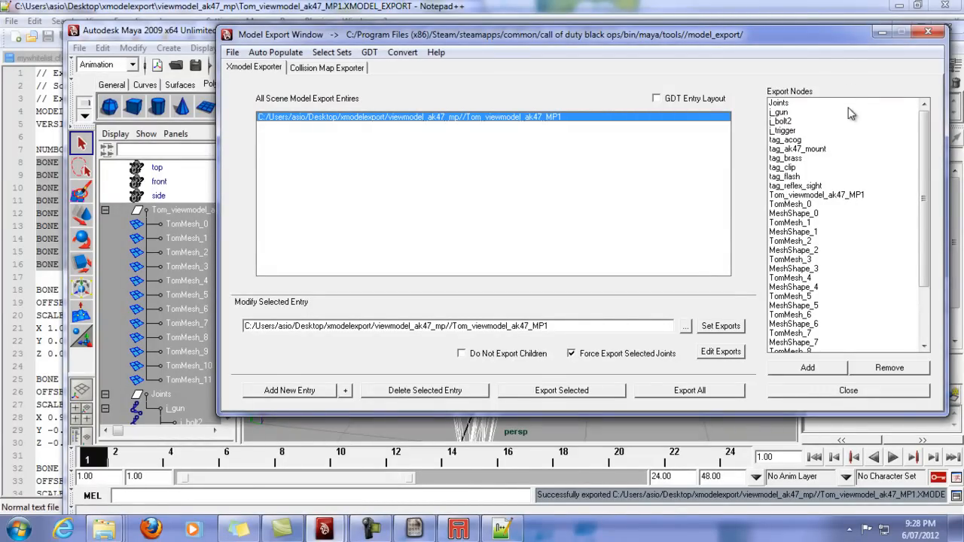
pyautogui.click(614, 498)
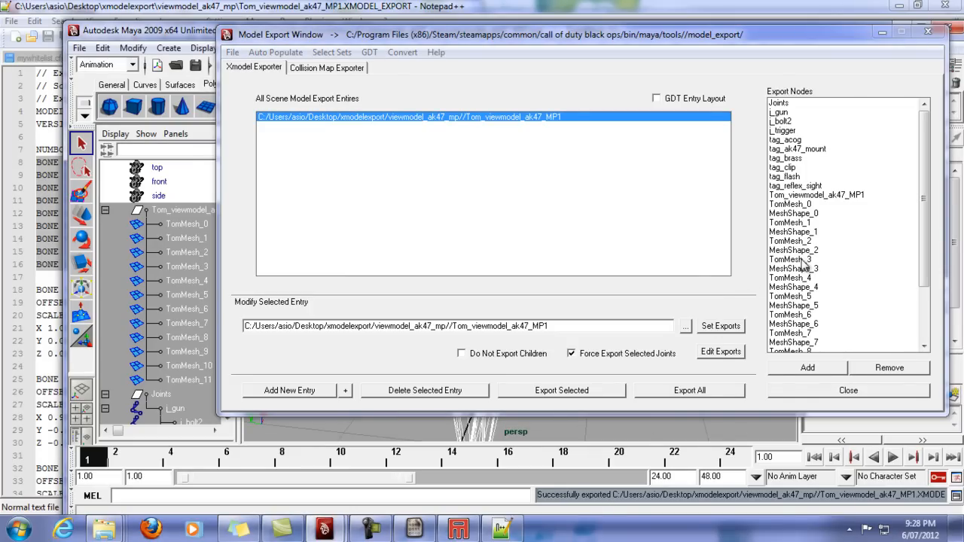
pyautogui.click(502, 530)
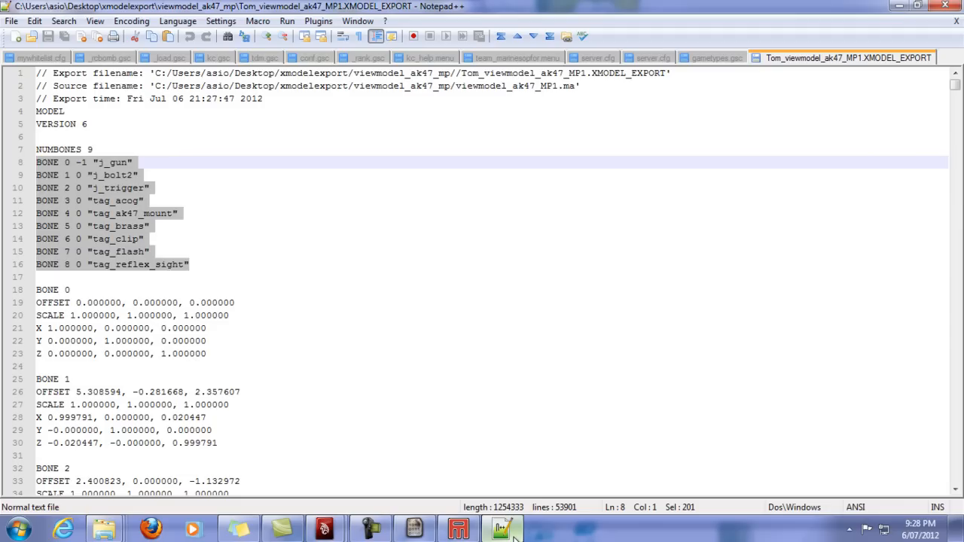
pyautogui.click(257, 228)
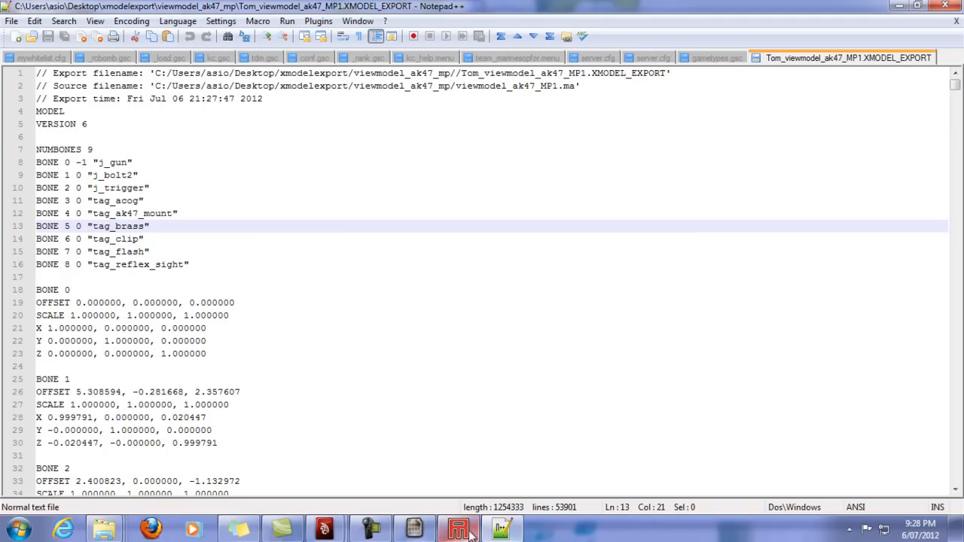
# - Close the akxanims and Tom_XmodelUtills folder windows and bring up the viewmodel_ak47_mp folder
pyautogui.click(419, 530)
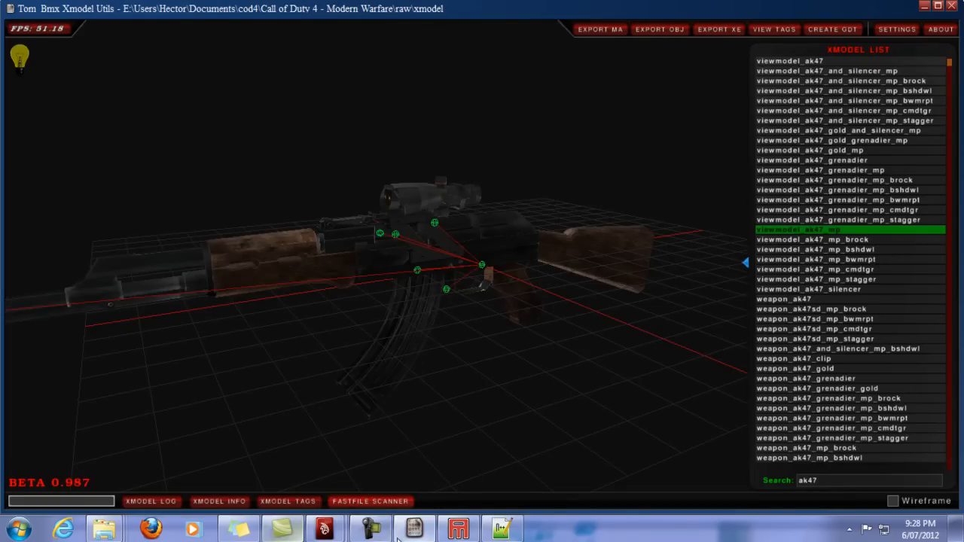
pyautogui.moveTo(514, 538)
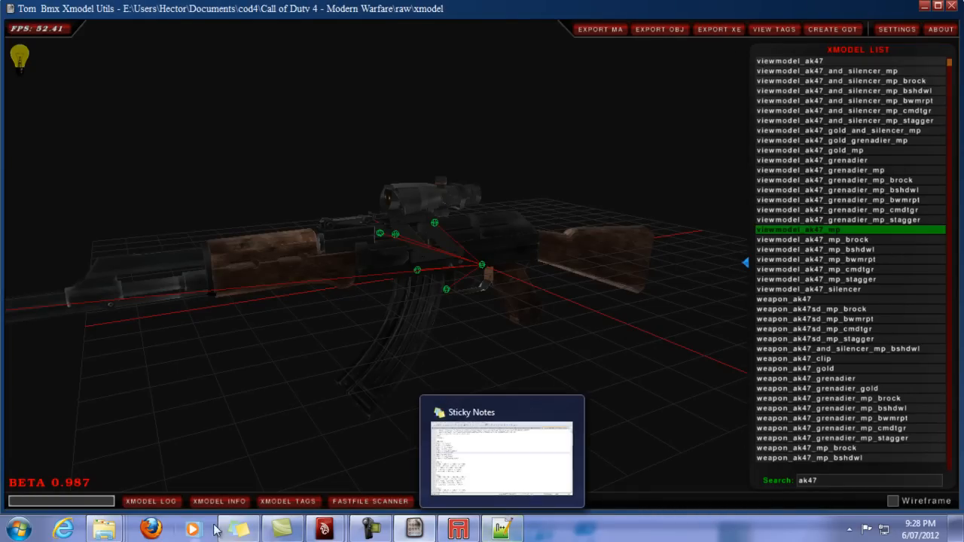
pyautogui.moveTo(104, 531)
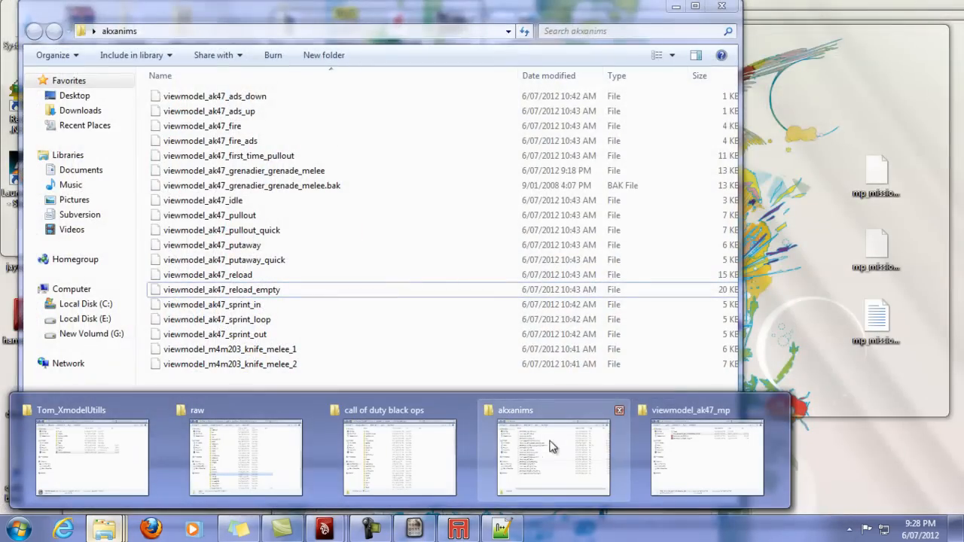
pyautogui.click(617, 411)
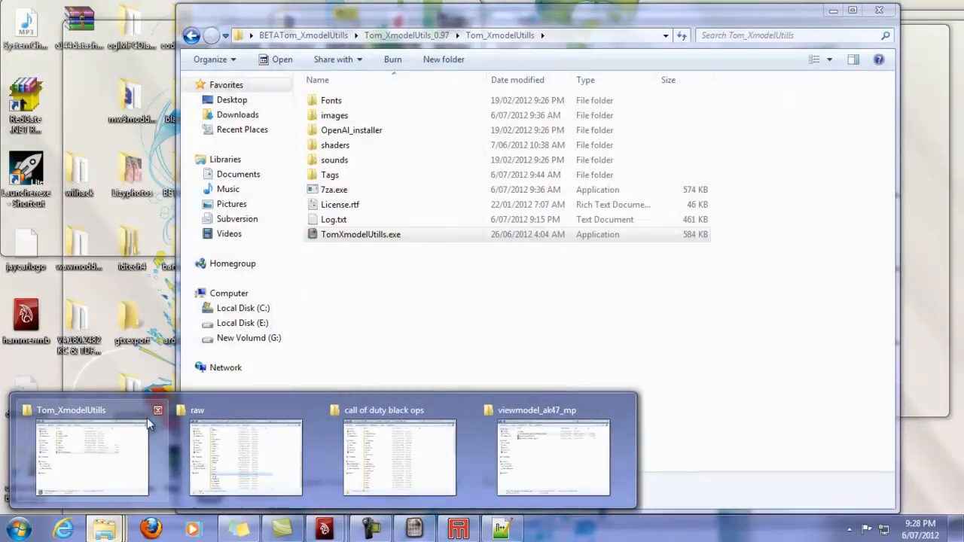
pyautogui.click(157, 411)
pyautogui.click(399, 473)
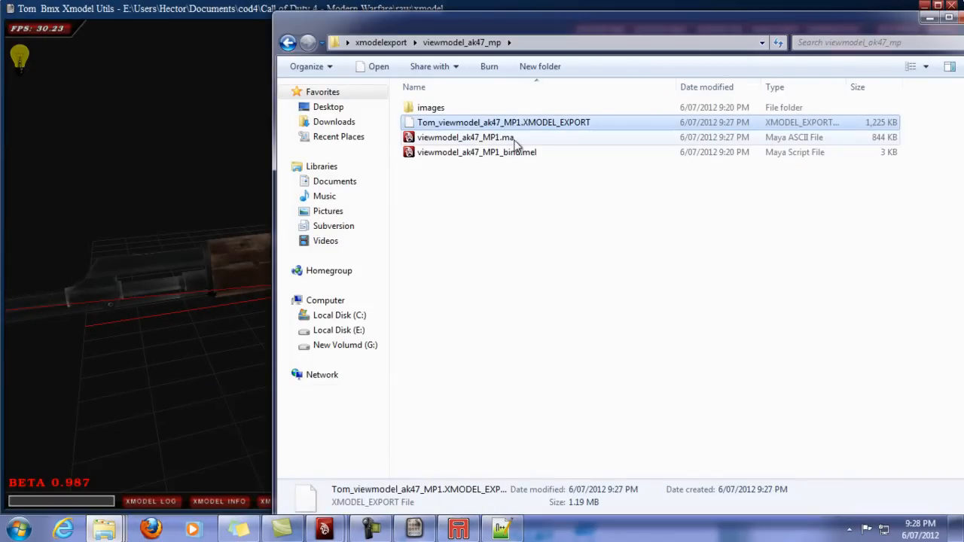
# - Rename the Maya-exported XMODEL_EXPORT file to Tom_viewmodel_ak47_MP123.XMODEL_EXPORT
pyautogui.rightClick(502, 128)
pyautogui.click(319, 419)
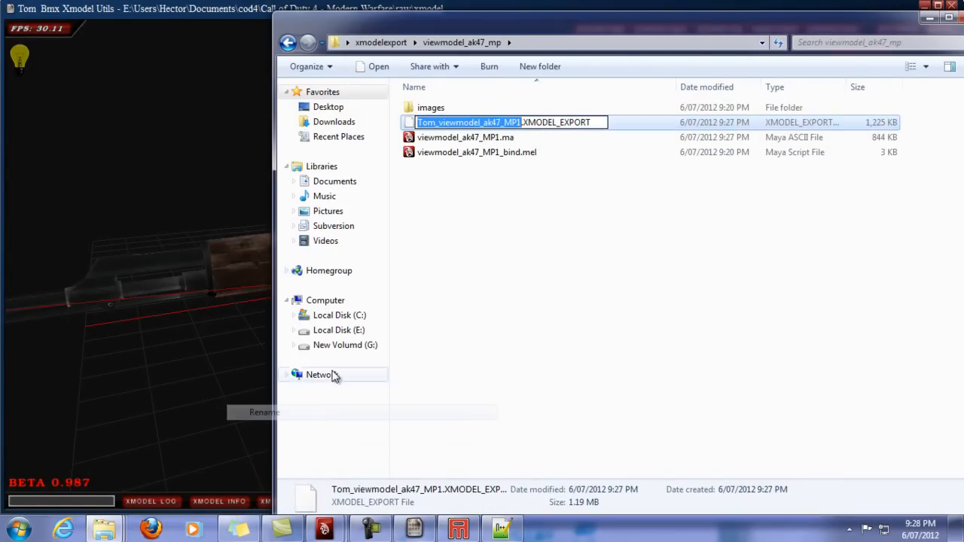
pyautogui.press('Right')
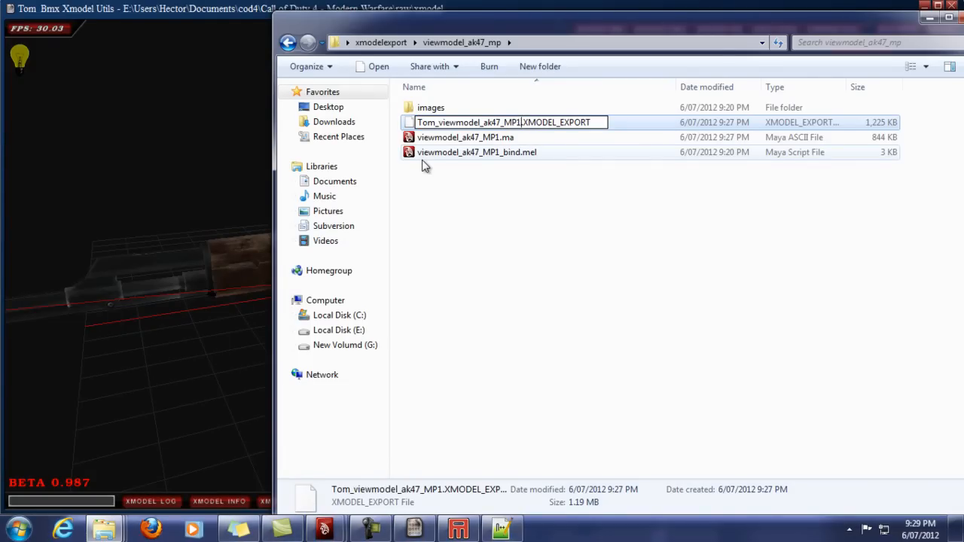
pyautogui.write('23')
pyautogui.click(528, 256)
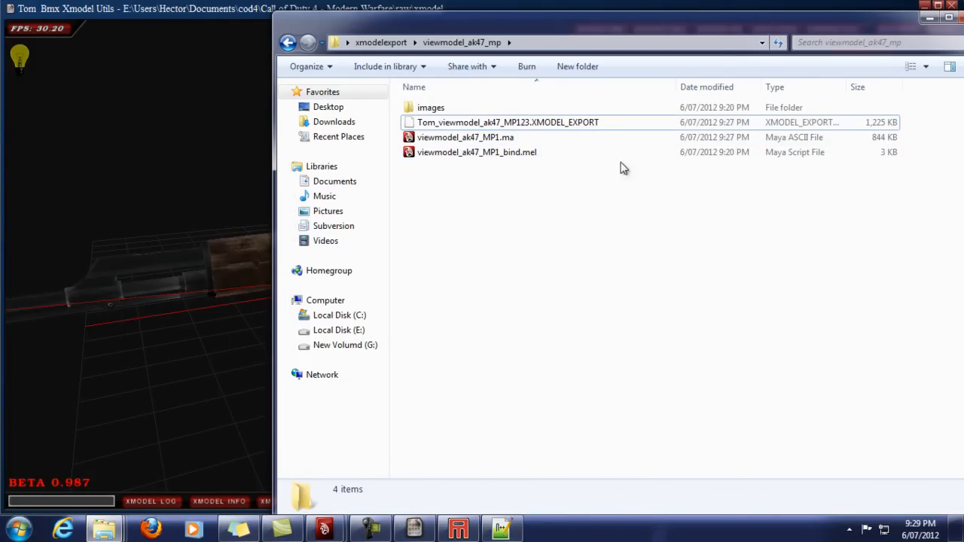
# - Switch to Tom_Bmx Xmodel Utils and export viewmodel_ak47_mp directly as an XMODEL_EXPORT file
pyautogui.click(415, 529)
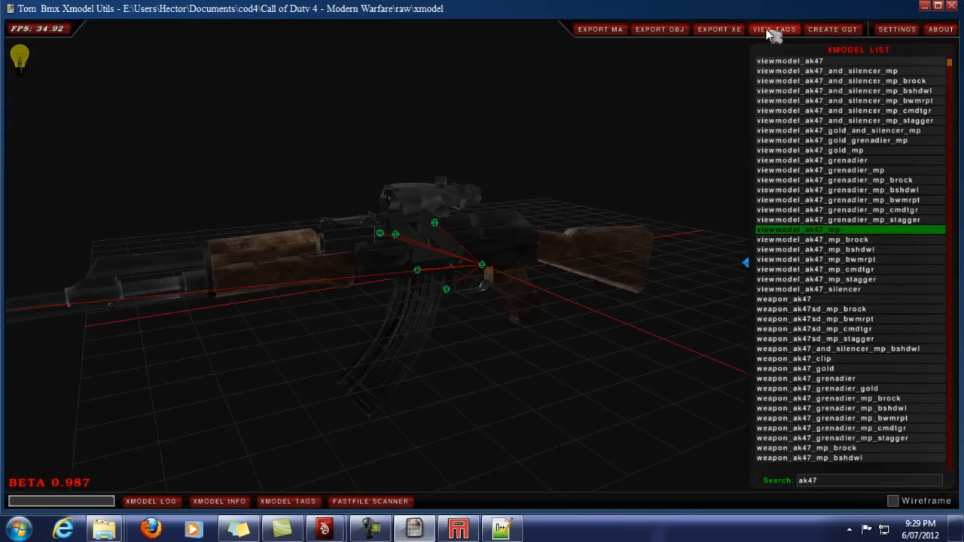
pyautogui.moveTo(387, 204); pyautogui.dragTo(603, 226)
pyautogui.click(725, 30)
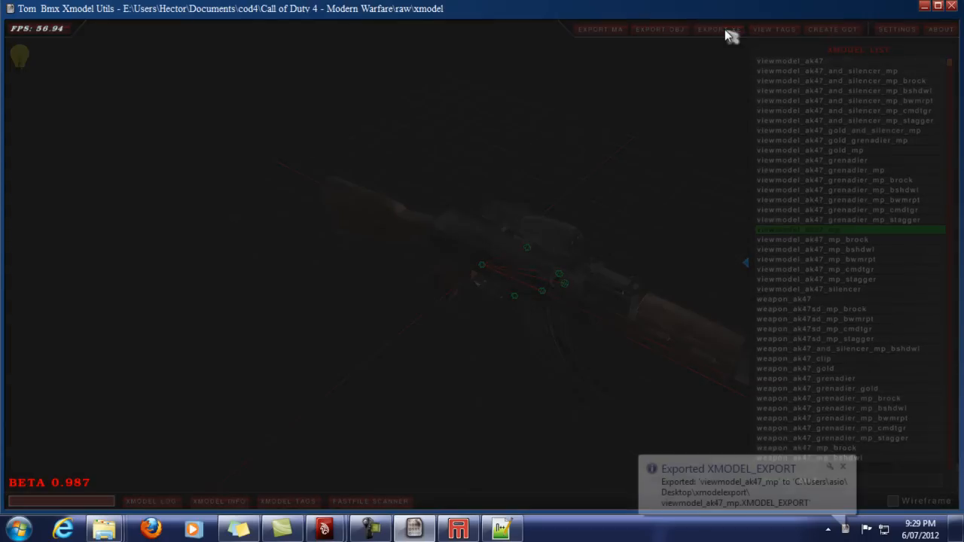
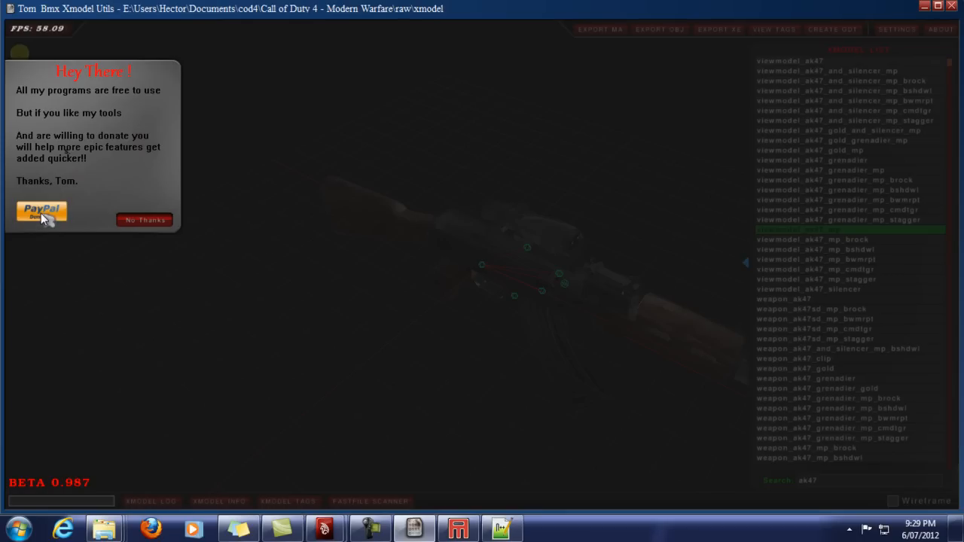
# - Open the tool's donation page, look at the available donation amounts, and minimize the browser
pyautogui.click(133, 200)
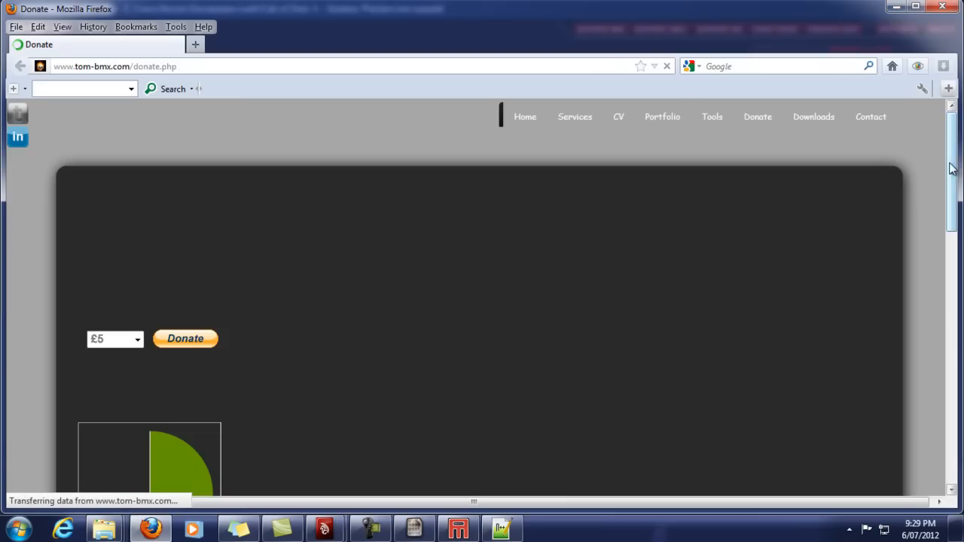
pyautogui.click(138, 345)
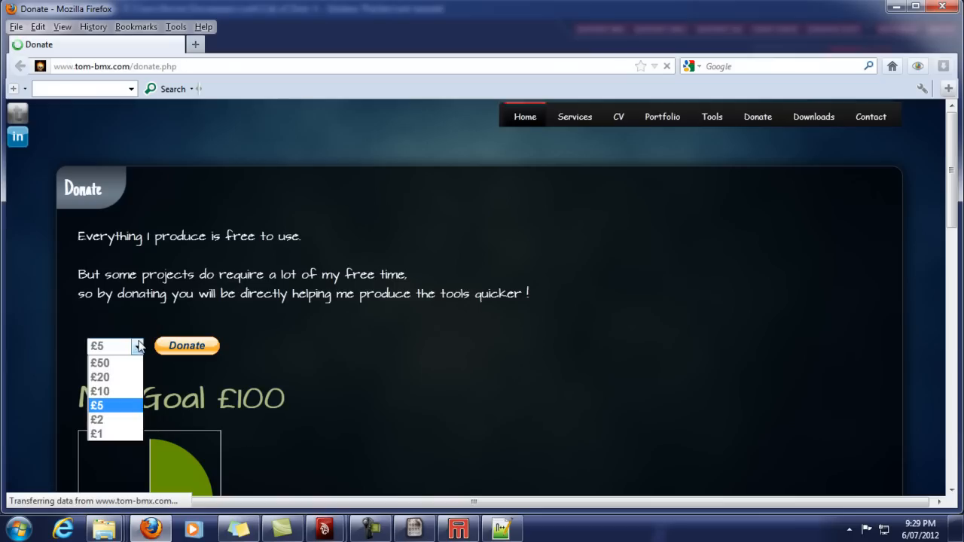
pyautogui.click(140, 345)
pyautogui.click(896, 6)
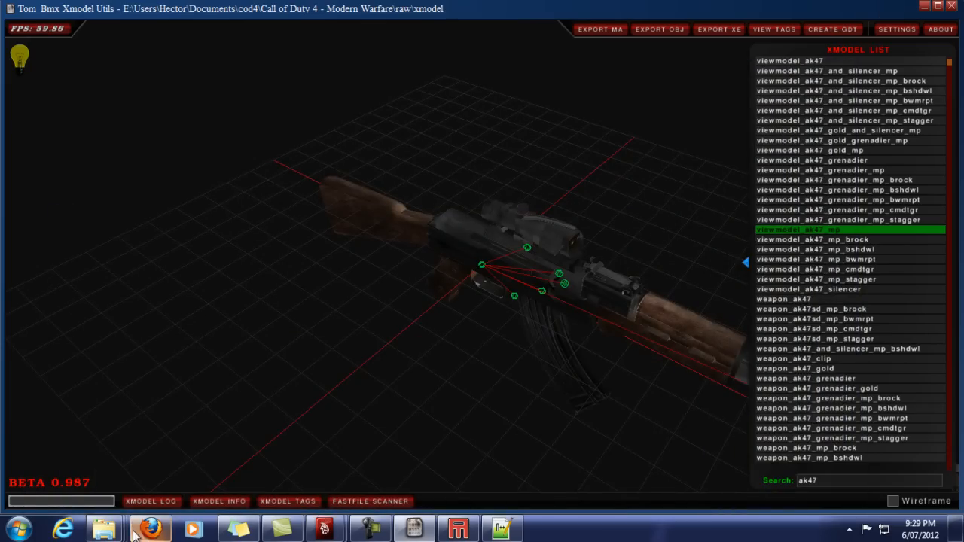
# - Open the newly exported viewmodel_ak47_MP1.XMODEL_EXPORT in Notepad++, keeping the missing Tom_viewmodel_ak47_MP1.XMODEL_EXPORT file in the editor
pyautogui.moveTo(104, 529)
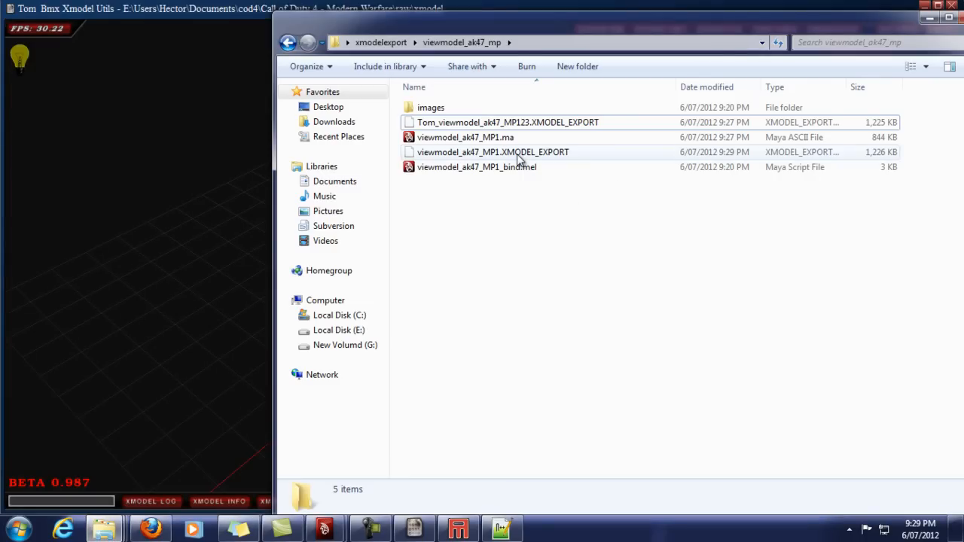
pyautogui.click(517, 153)
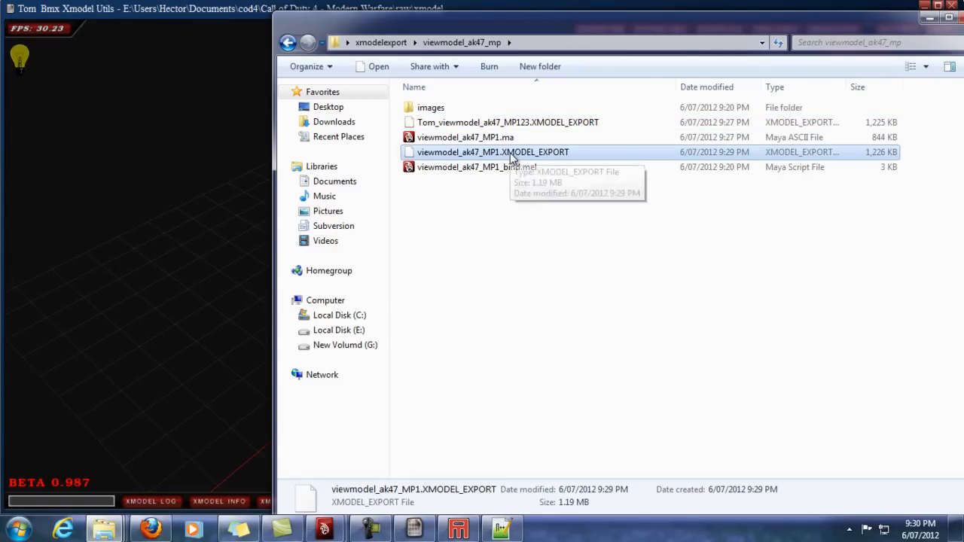
pyautogui.rightClick(503, 155)
pyautogui.click(419, 193)
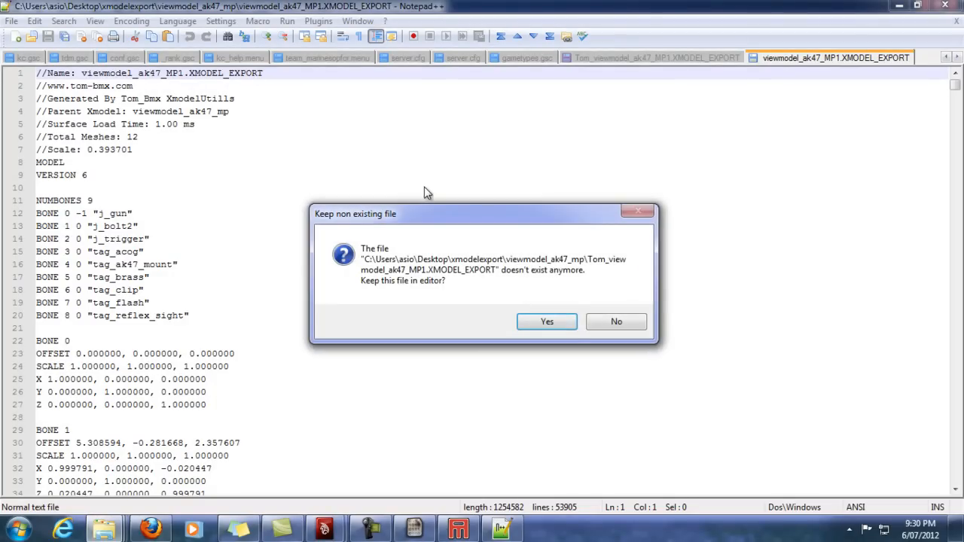
pyautogui.click(549, 323)
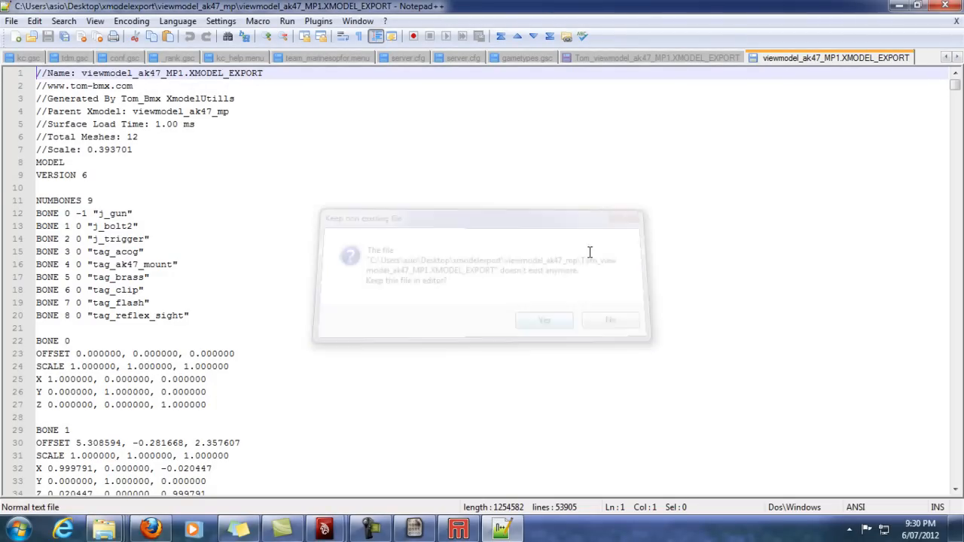
# - Compare the bone lists and the BONE 1 offset between the Maya export and the Xmodel Utils export
pyautogui.click(637, 60)
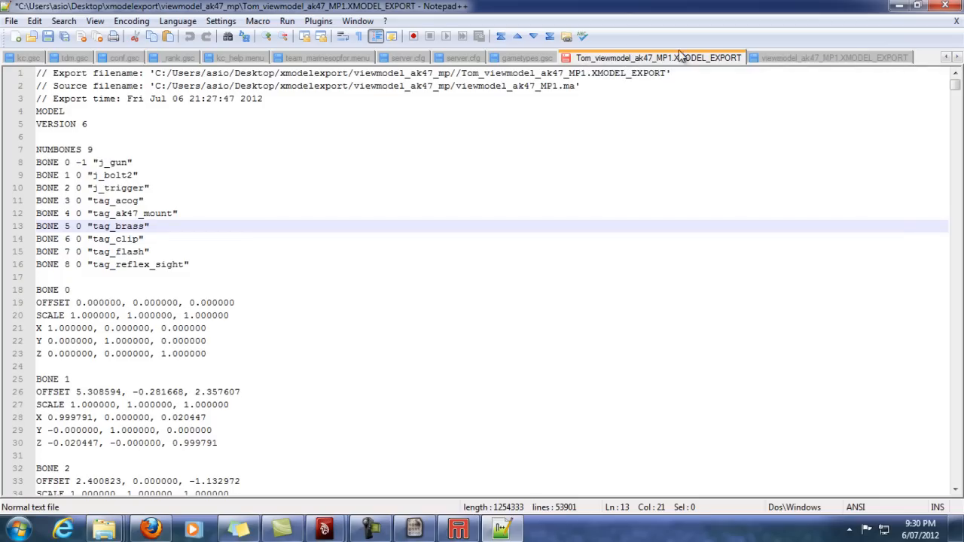
pyautogui.click(779, 60)
pyautogui.click(722, 59)
pyautogui.moveTo(242, 392); pyautogui.dragTo(34, 395)
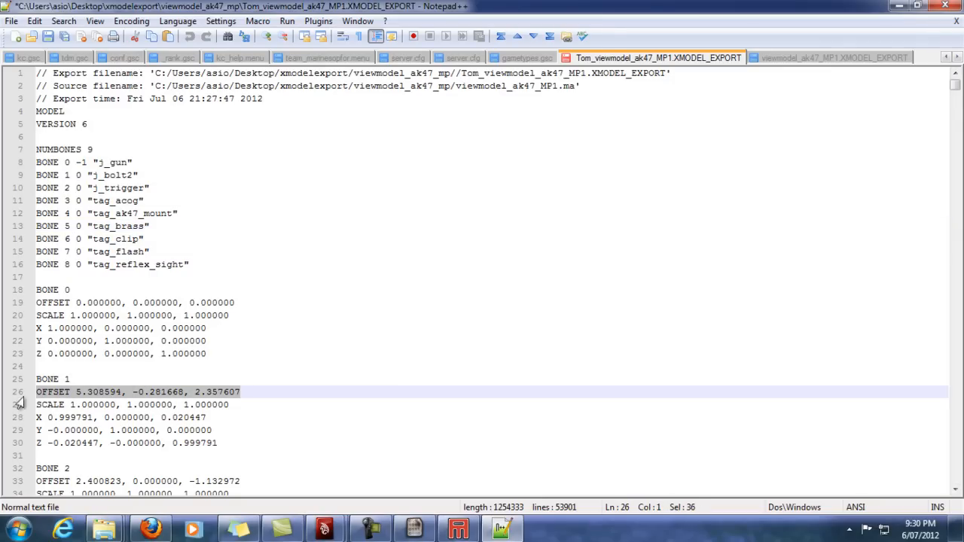
pyautogui.click(821, 60)
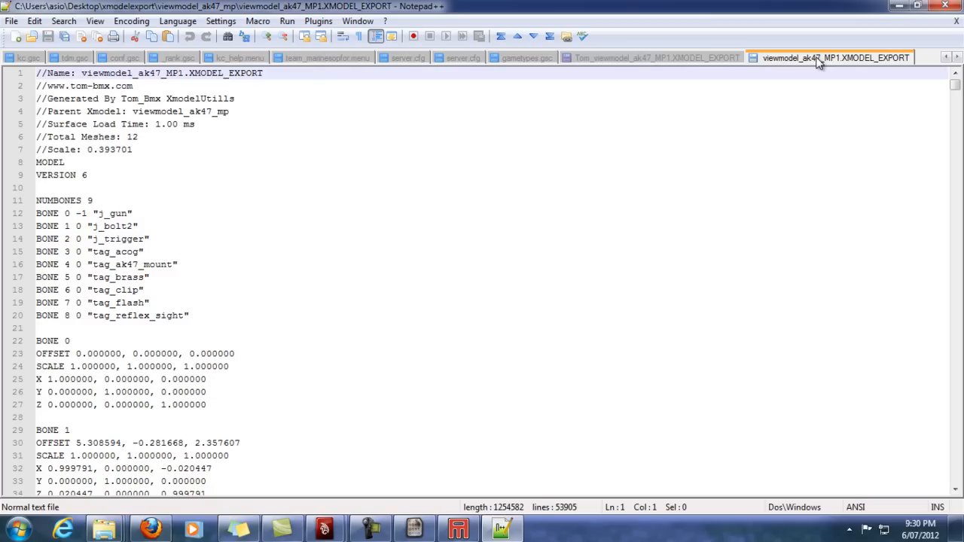
pyautogui.click(692, 58)
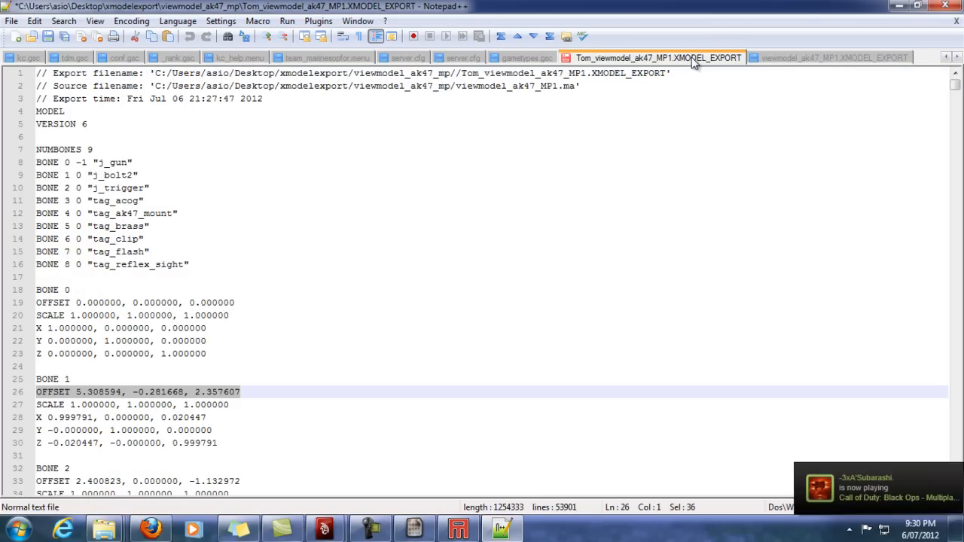
# - Examine the vertex entries in viewmodel_ak47_MP1.XMODEL_EXPORT, including the VERT 65 offset, and return to the beginning of the file
pyautogui.click(793, 60)
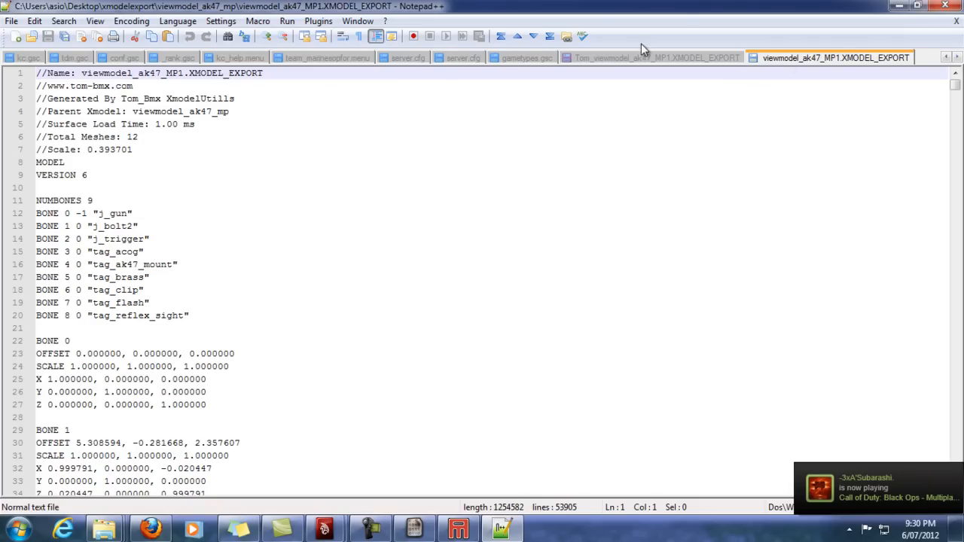
pyautogui.moveTo(959, 87); pyautogui.dragTo(959, 89)
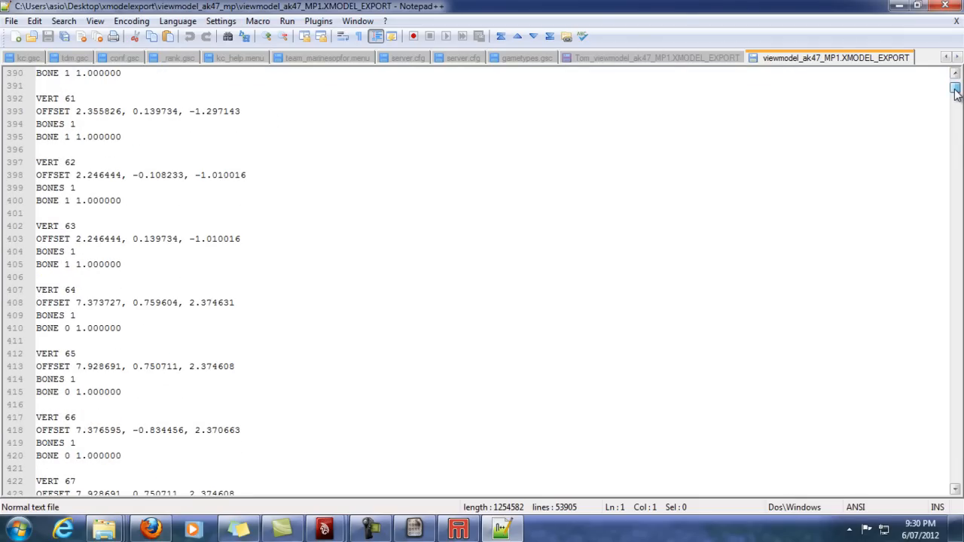
pyautogui.moveTo(337, 532)
pyautogui.moveTo(235, 459)
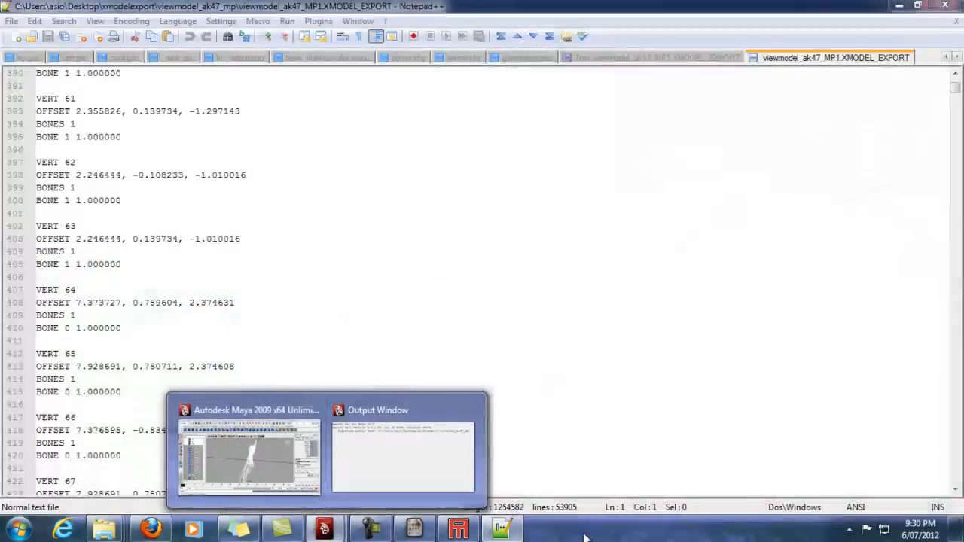
pyautogui.moveTo(247, 367); pyautogui.dragTo(77, 367)
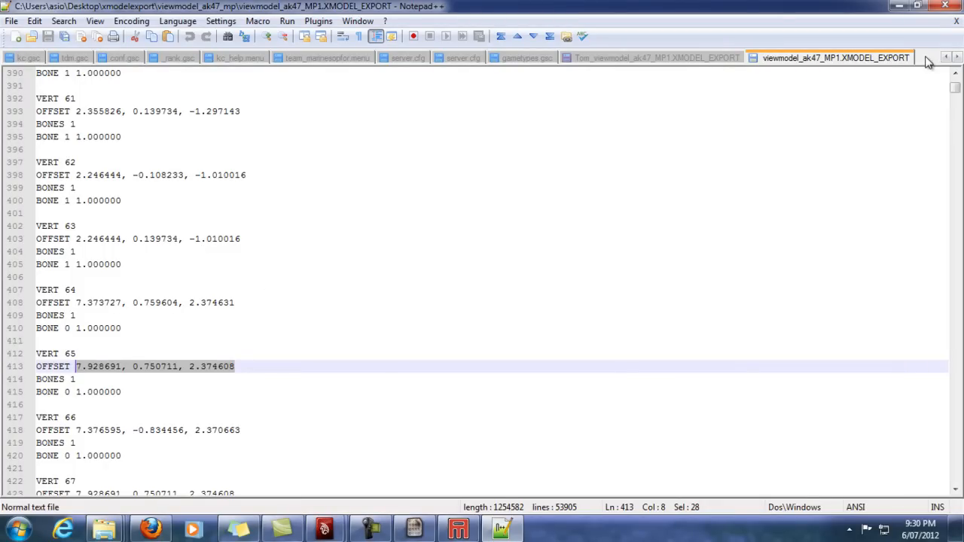
pyautogui.scroll(20, 581, 200)
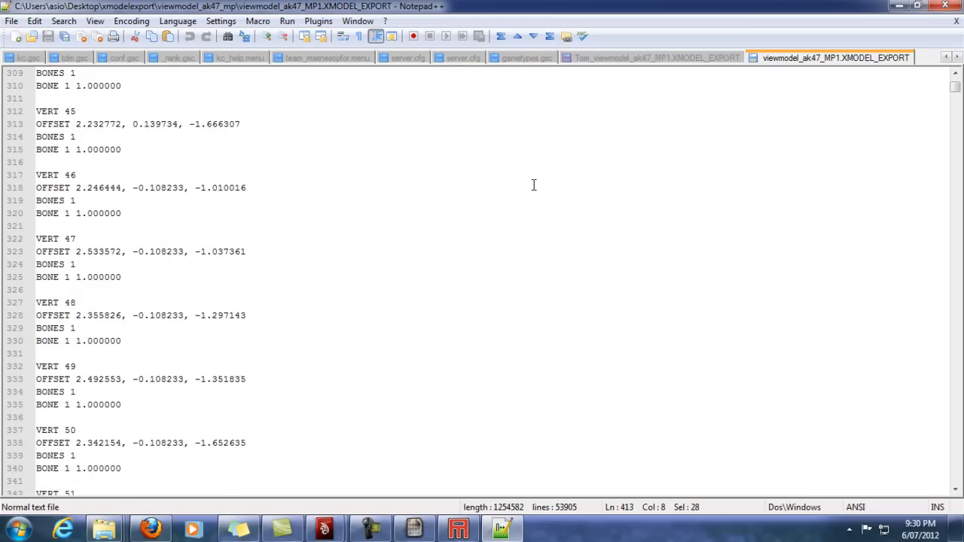
pyautogui.scroll(20, 535, 181)
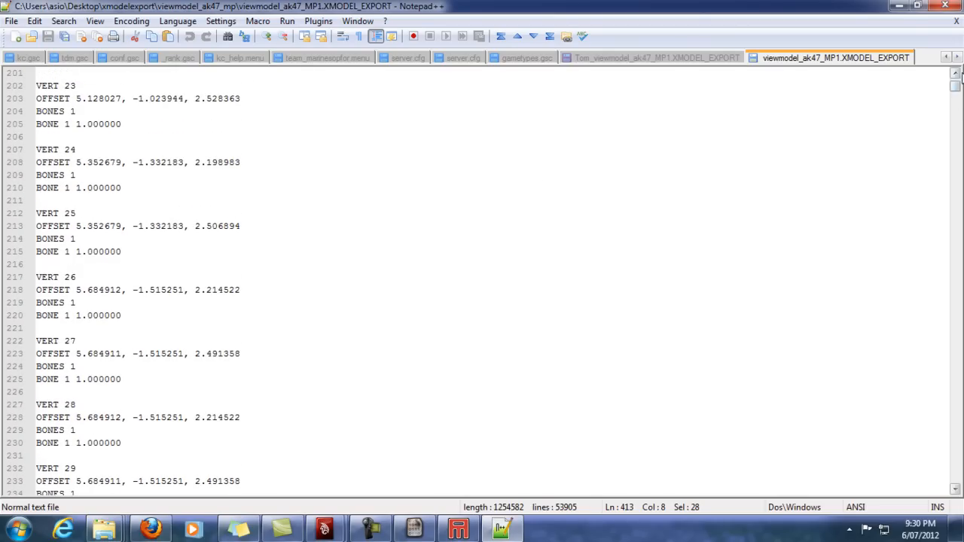
pyautogui.moveTo(957, 89); pyautogui.dragTo(955, 74)
# - Close both AK-47 XMODEL_EXPORT files without saving changes and minimize the text editor
pyautogui.rightClick(849, 63)
pyautogui.click(825, 67)
pyautogui.rightClick(805, 62)
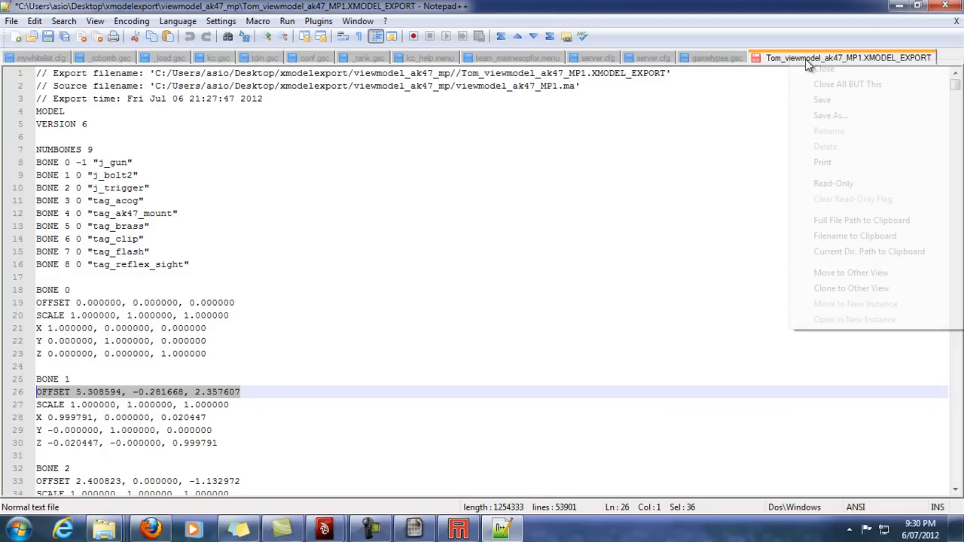
pyautogui.click(841, 70)
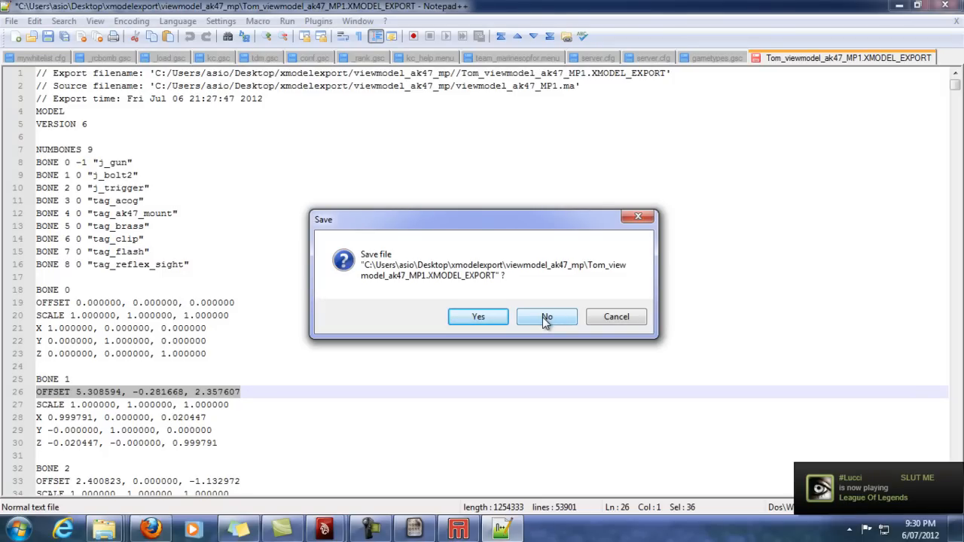
pyautogui.click(547, 317)
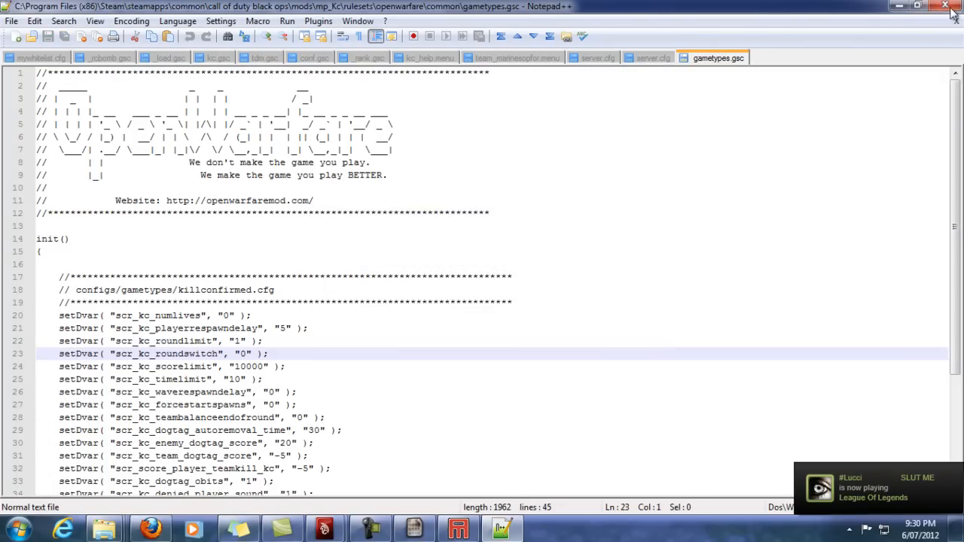
pyautogui.click(899, 7)
# - Switch to Tom_Bmx Xmodel Utils and preview the weapon_ak47 model
pyautogui.click(510, 258)
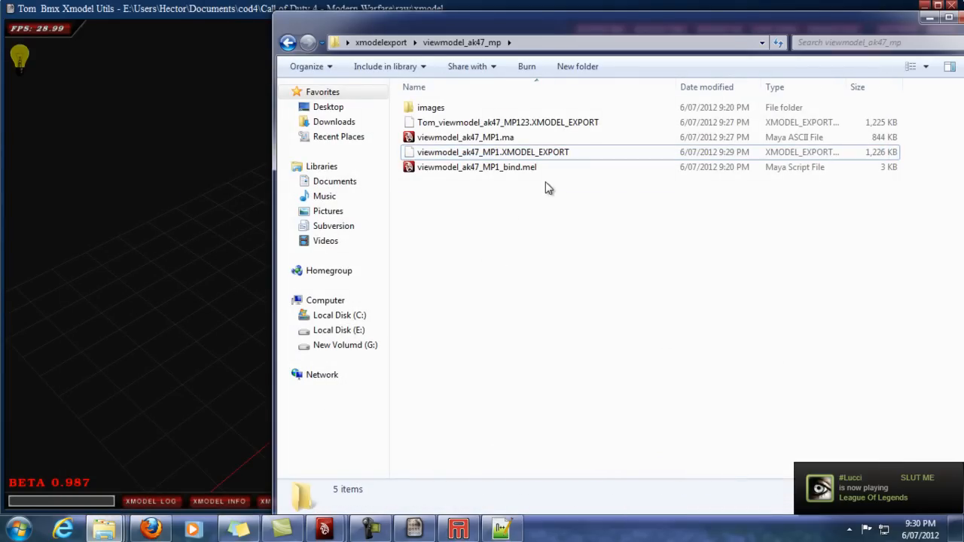
pyautogui.click(416, 530)
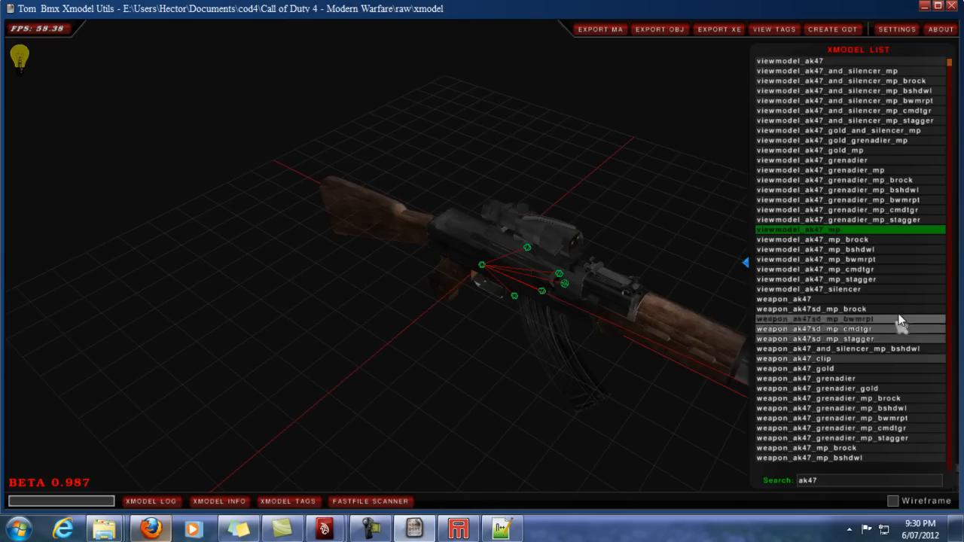
pyautogui.click(807, 298)
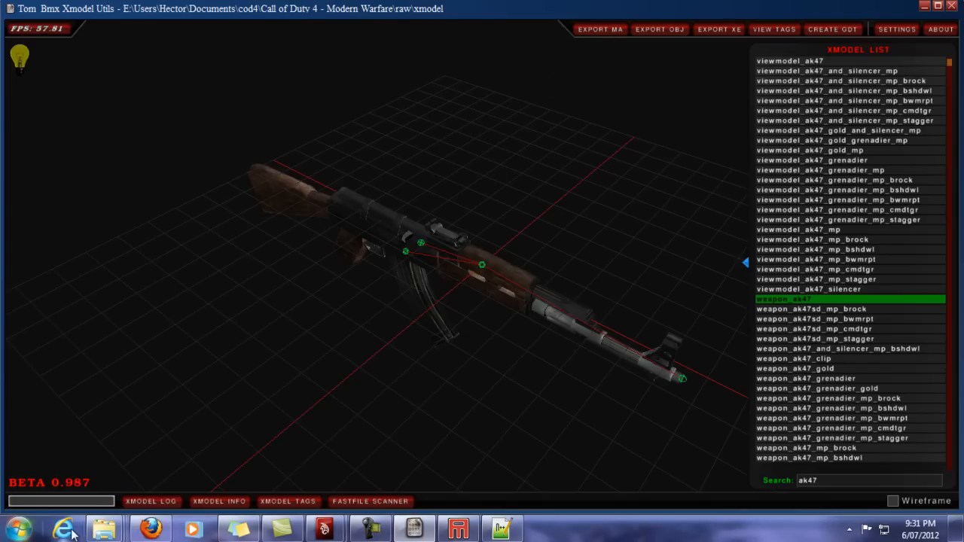
# - Switch to Maya, dismiss the Model Export Window, and start a new scene without saving the viewmodel scene
pyautogui.moveTo(104, 530)
pyautogui.click(358, 444)
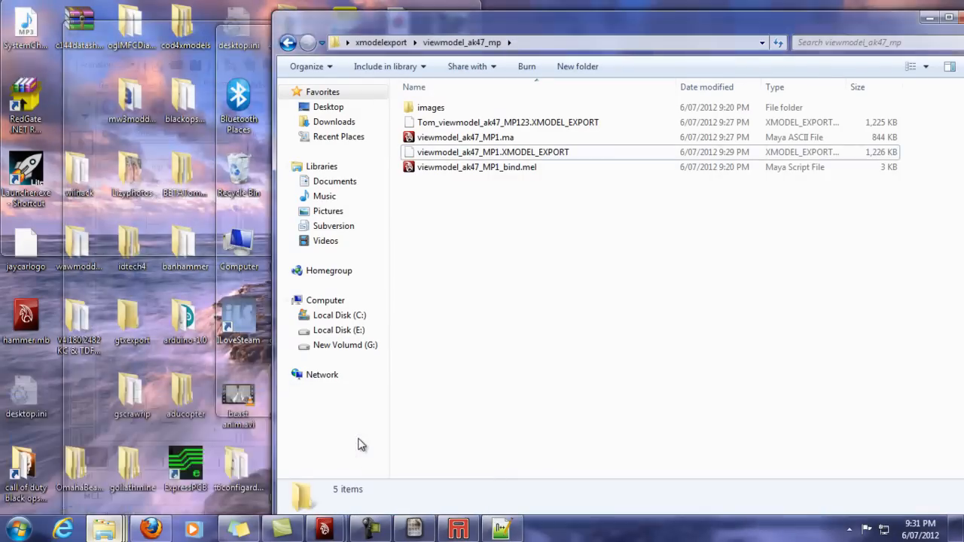
pyautogui.moveTo(325, 529)
pyautogui.click(260, 471)
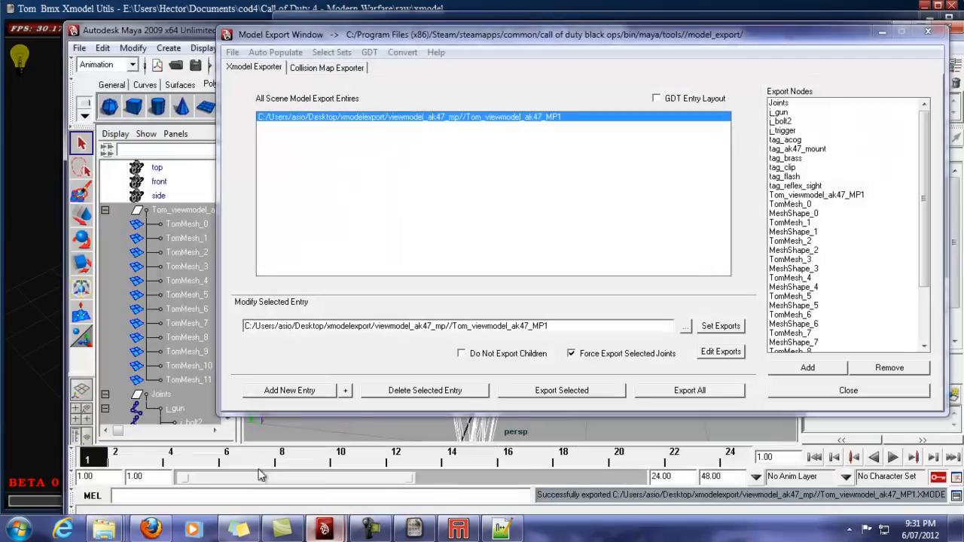
pyautogui.click(908, 32)
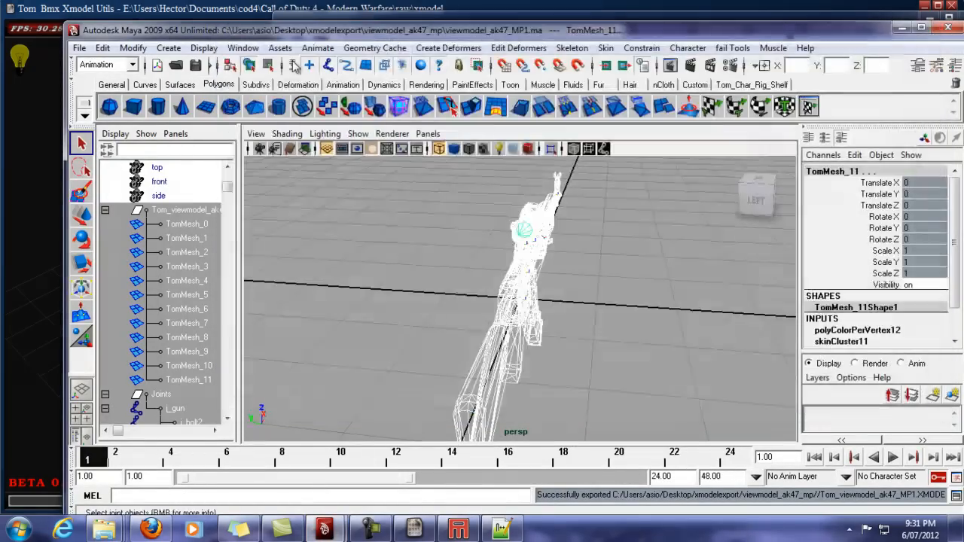
pyautogui.click(79, 48)
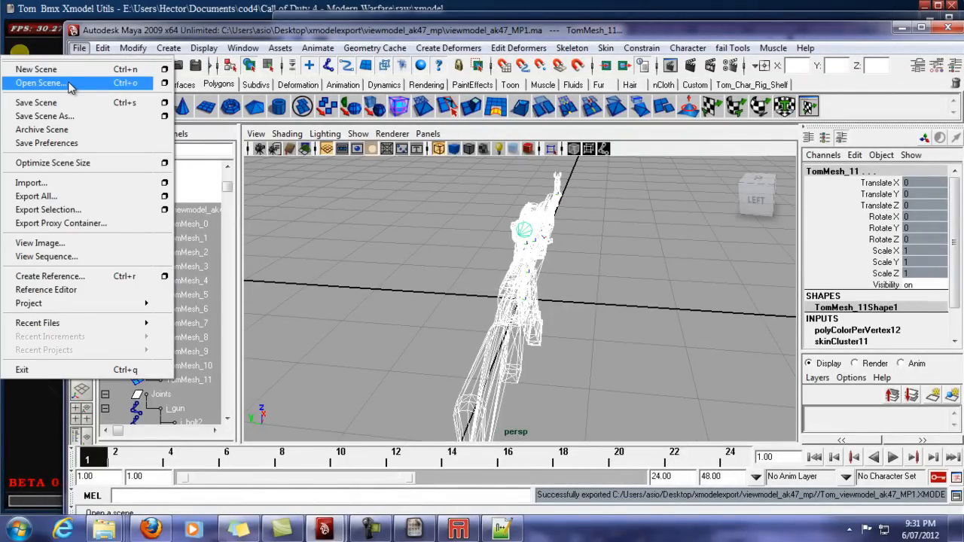
pyautogui.click(73, 73)
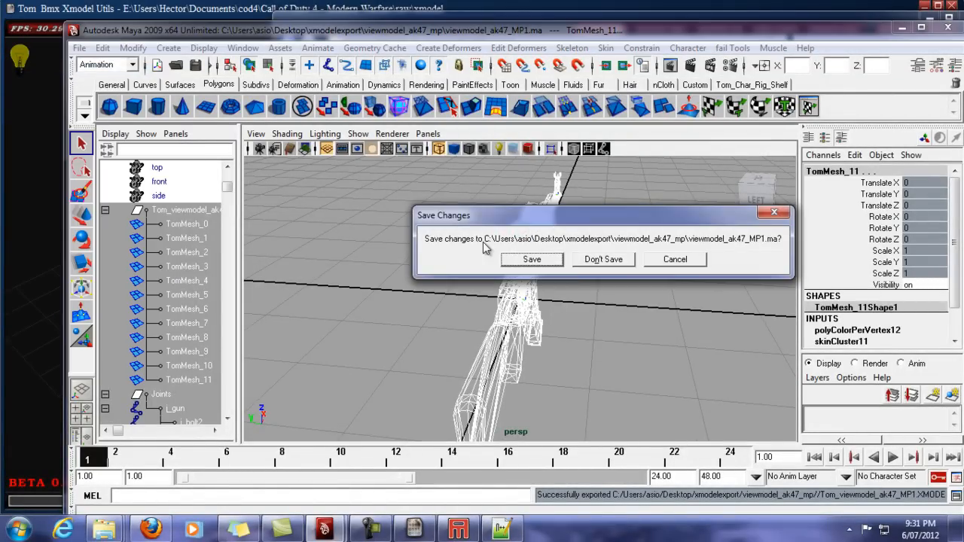
pyautogui.click(603, 258)
# - Open weapon_ak47_high1.ma from the xmodelexport weapon_ak47 folder and reset the perspective camera to the default view
pyautogui.click(79, 47)
pyautogui.click(76, 83)
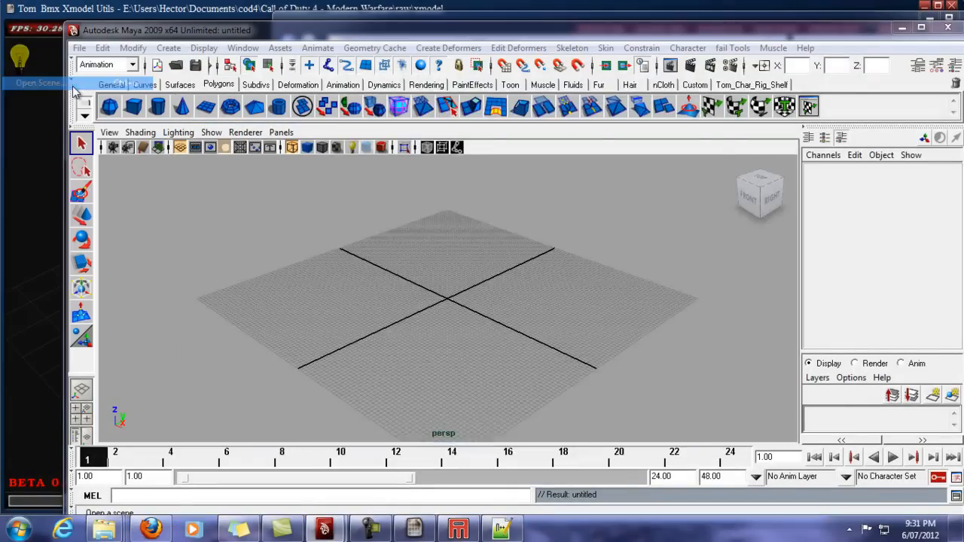
pyautogui.click(607, 170)
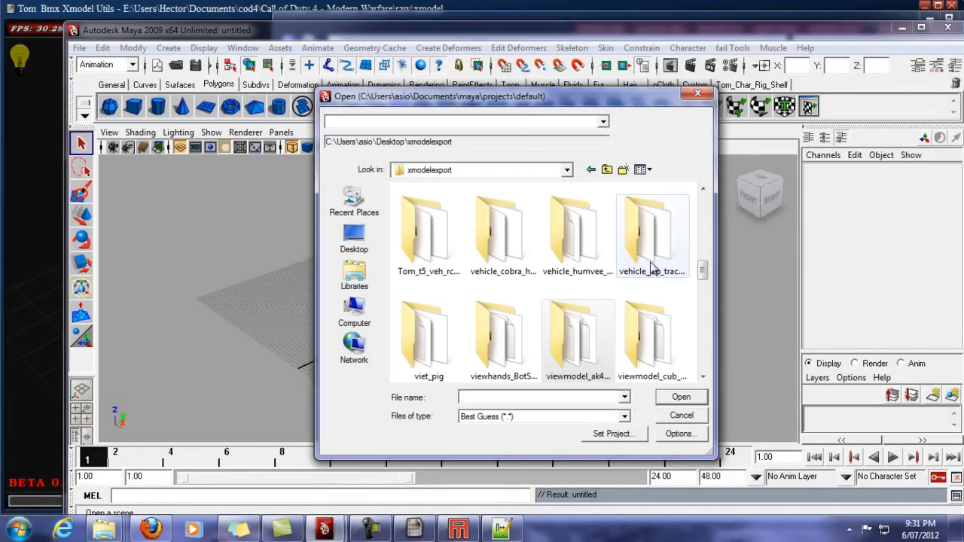
pyautogui.moveTo(704, 268); pyautogui.dragTo(729, 294)
pyautogui.doubleClick(652, 256)
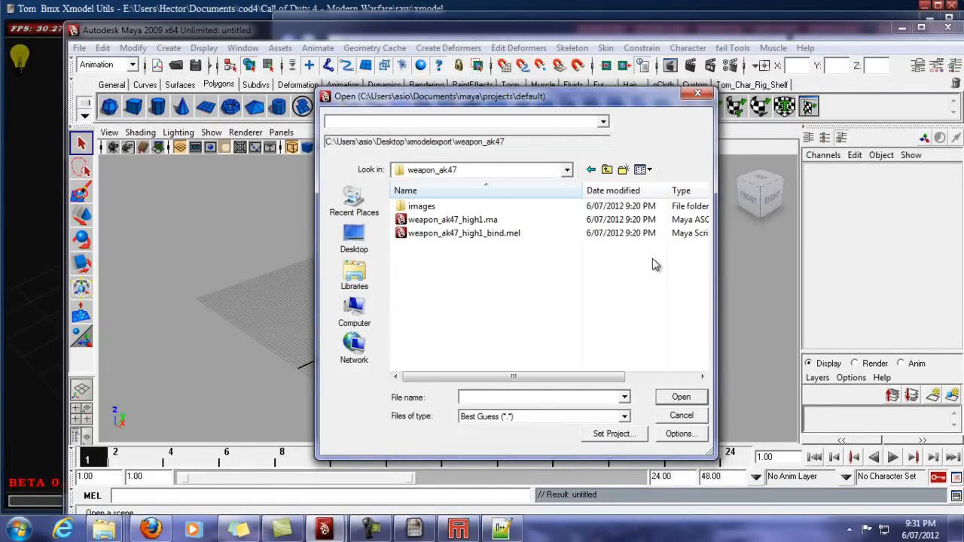
pyautogui.doubleClick(439, 220)
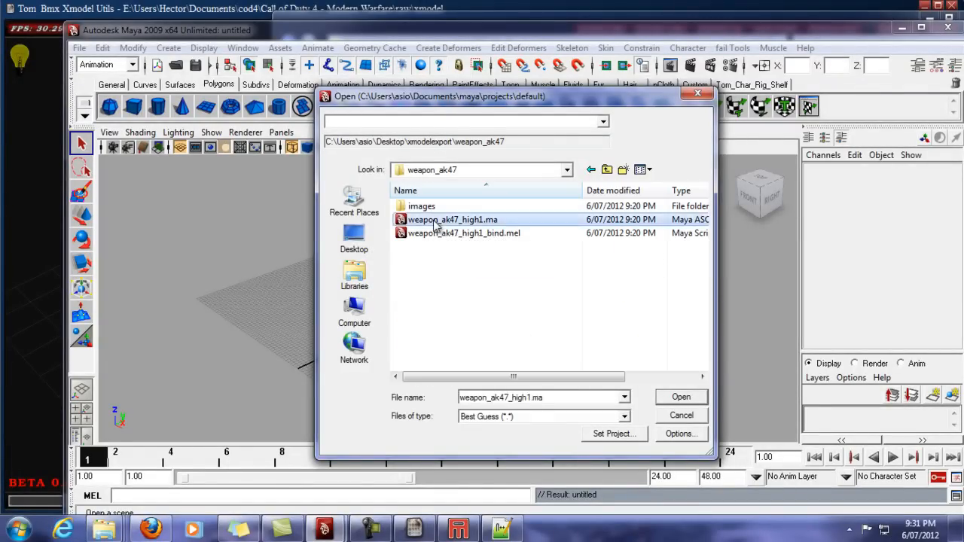
pyautogui.click(109, 131)
pyautogui.click(132, 200)
# - Run weapon_ak47_high1_bind.mel from the weapon_ak47 folder in the Maya scene to bind the mesh to its joints
pyautogui.click(105, 530)
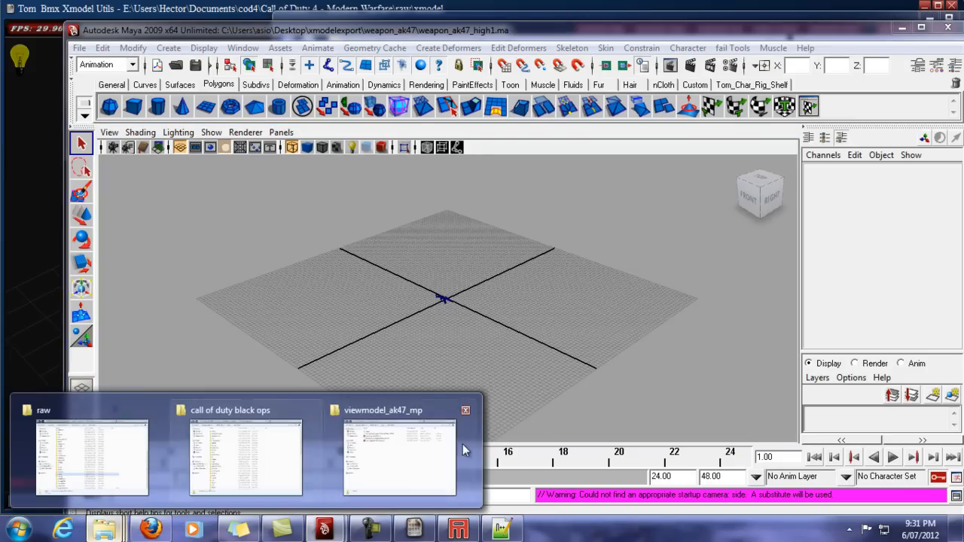
pyautogui.click(399, 452)
pyautogui.click(380, 42)
pyautogui.scroll(-3, 478, 323)
pyautogui.scroll(5, 490, 324)
pyautogui.scroll(-3, 520, 324)
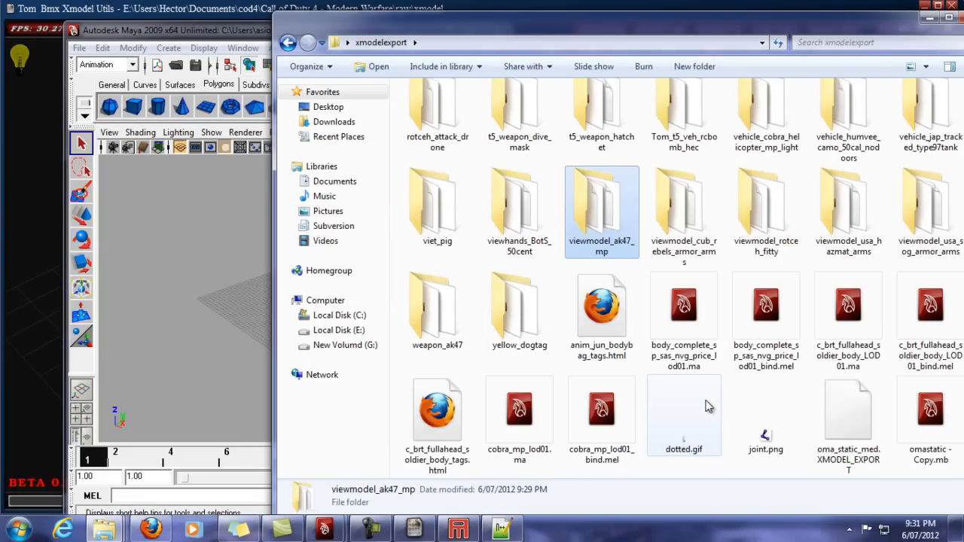
pyautogui.doubleClick(452, 309)
pyautogui.moveTo(448, 140); pyautogui.dragTo(221, 269)
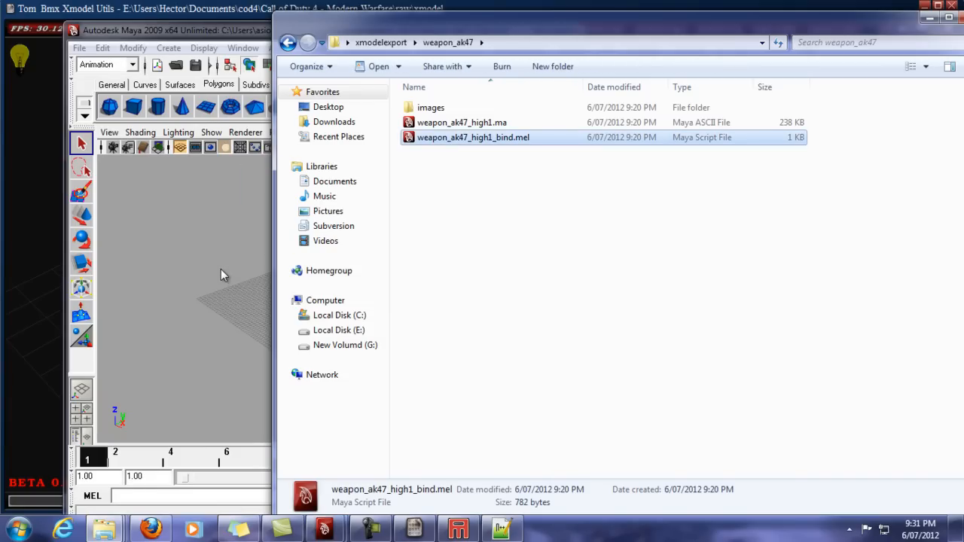
pyautogui.scroll(5, 448, 315)
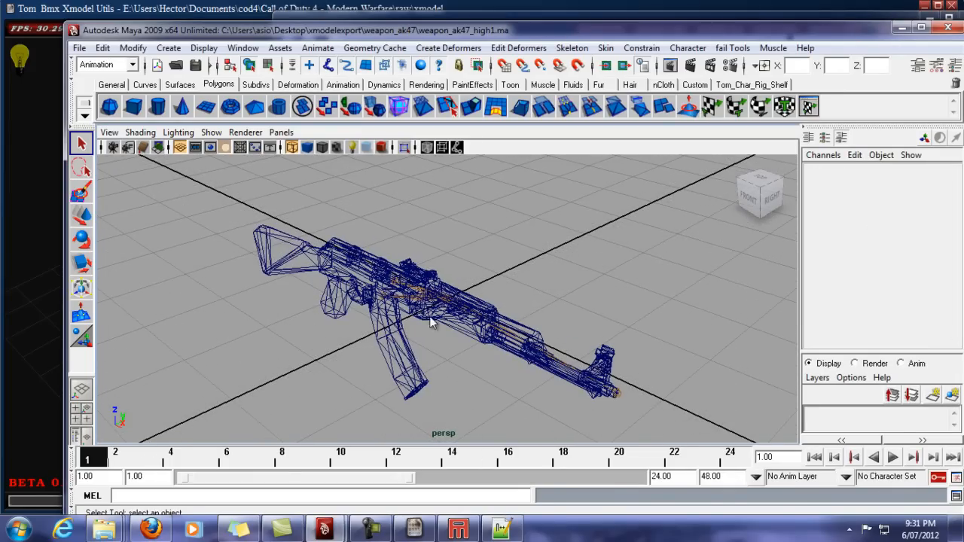
# - Show the Outliner beside the perspective view, select the full hierarchy of the weapon mesh group and Joints, and expand both groups
pyautogui.click(85, 436)
pyautogui.keyDown('alt'); pyautogui.moveTo(313, 280); pyautogui.dragTo(219, 268); pyautogui.keyUp('alt')
pyautogui.moveTo(159, 239); pyautogui.dragTo(185, 221)
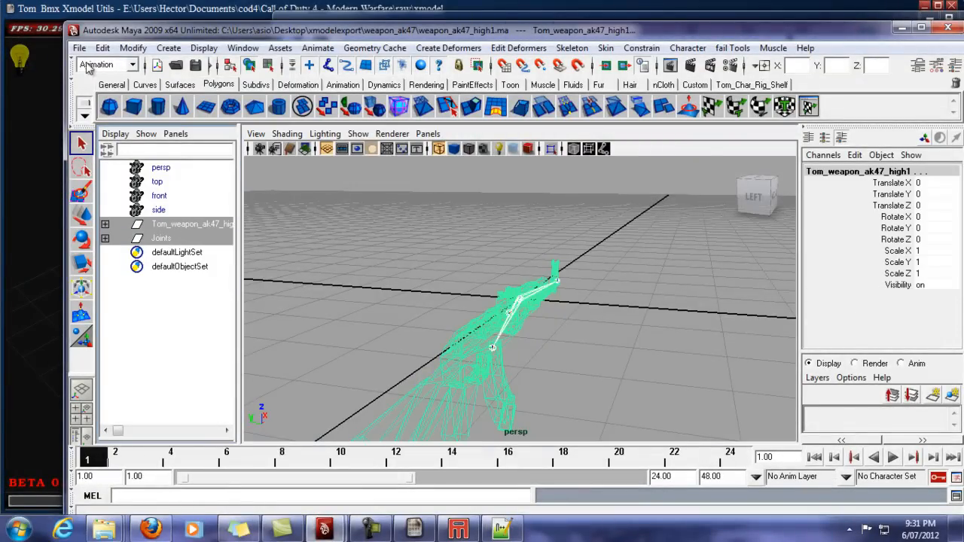
pyautogui.click(79, 47)
pyautogui.moveTo(103, 48)
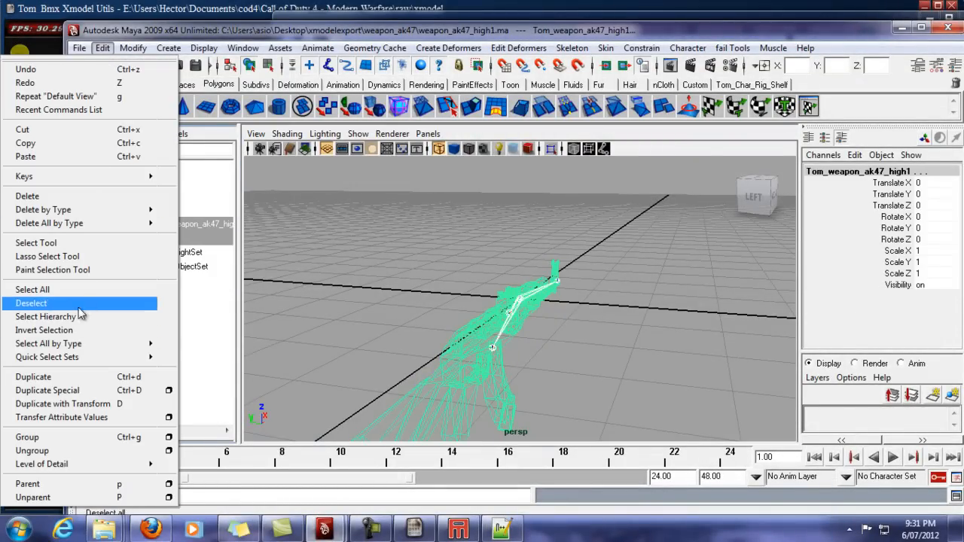
pyautogui.click(83, 317)
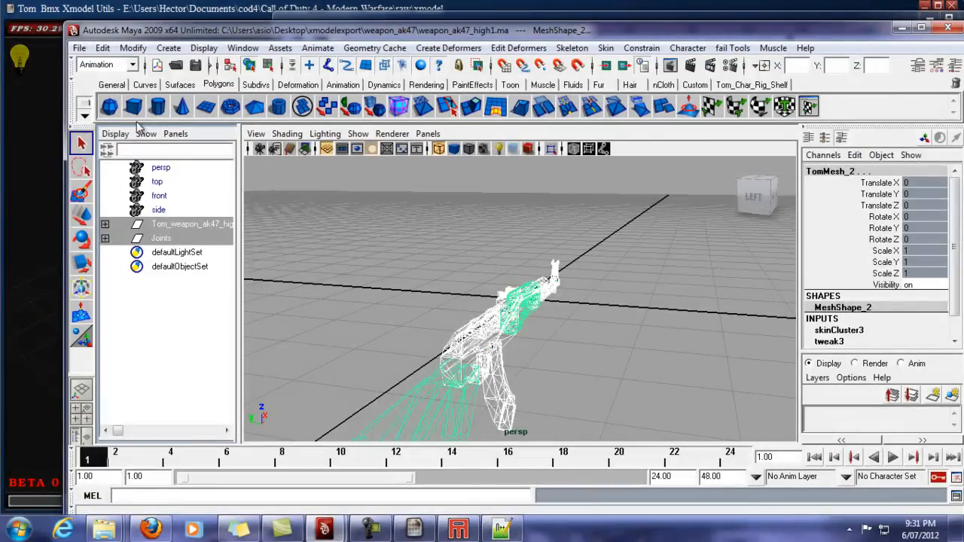
pyautogui.click(115, 134)
pyautogui.click(120, 243)
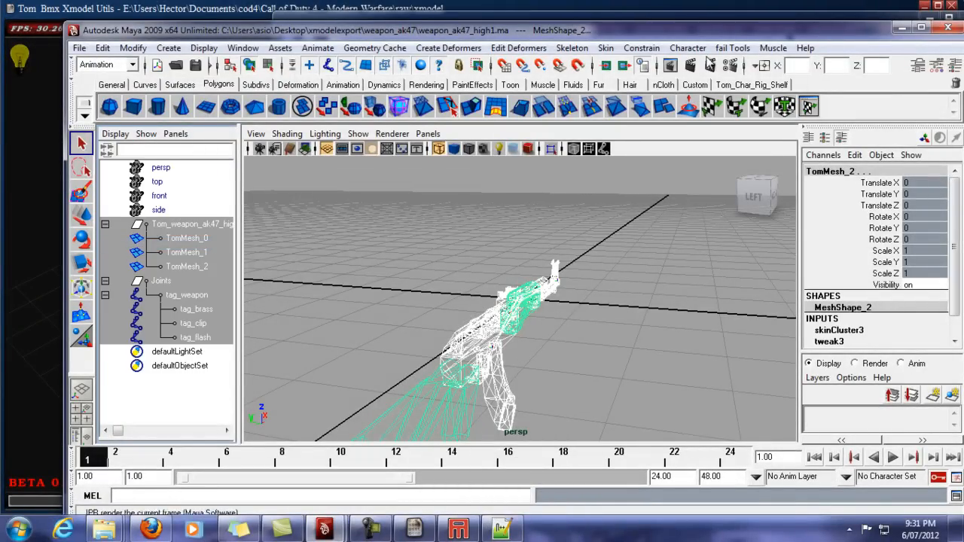
# - Open the Model Export Window and create an export entry from all selected weapon meshes and joints
pyautogui.click(733, 48)
pyautogui.click(692, 69)
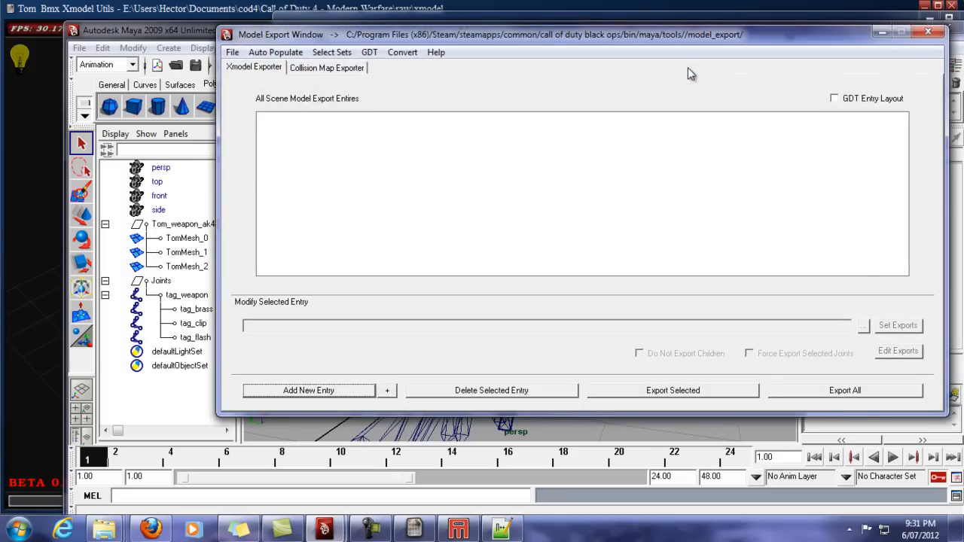
pyautogui.moveTo(480, 43); pyautogui.dragTo(596, 58)
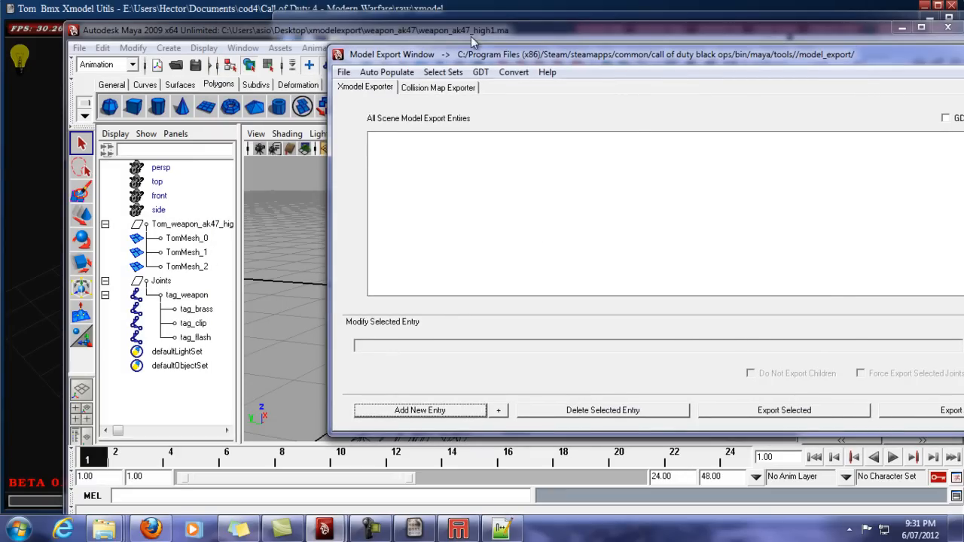
pyautogui.moveTo(189, 342); pyautogui.dragTo(190, 232)
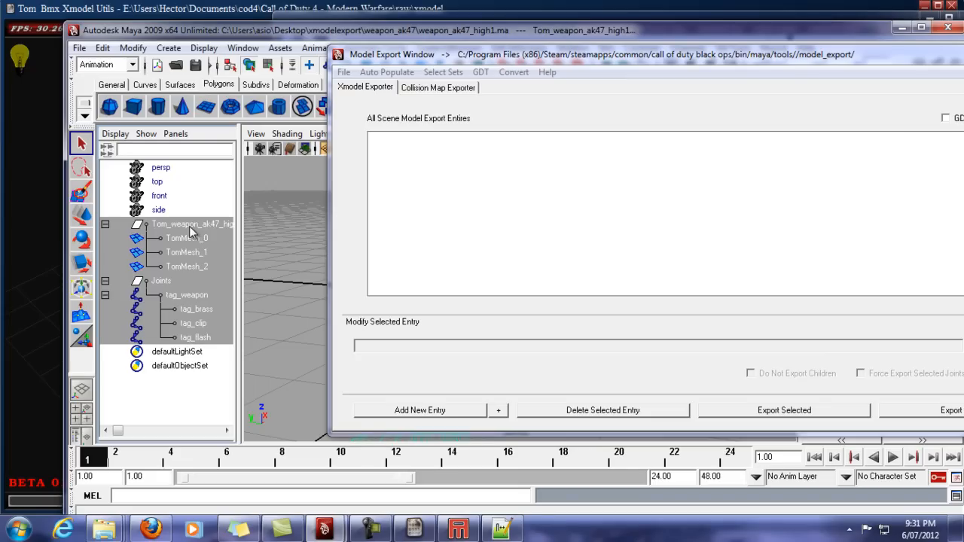
pyautogui.click(406, 74)
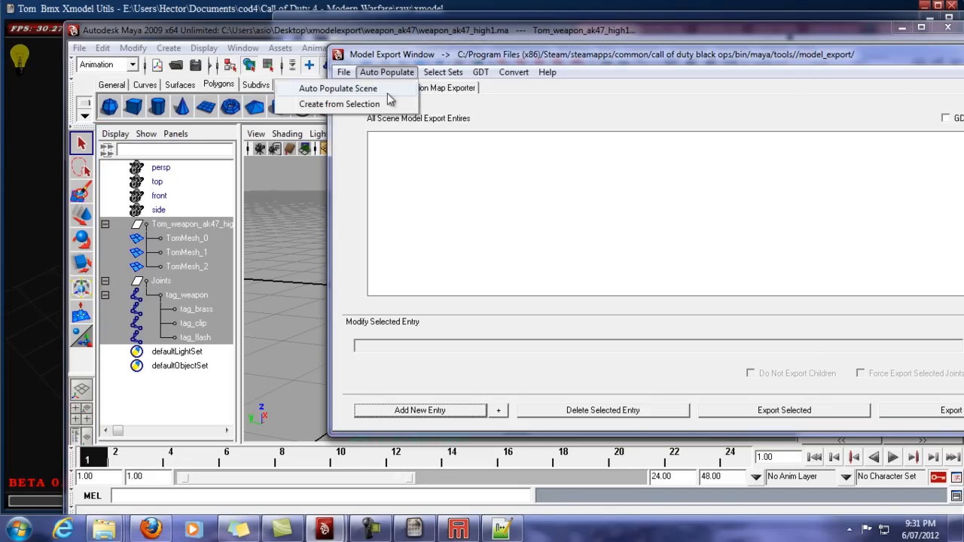
pyautogui.click(388, 101)
pyautogui.click(503, 138)
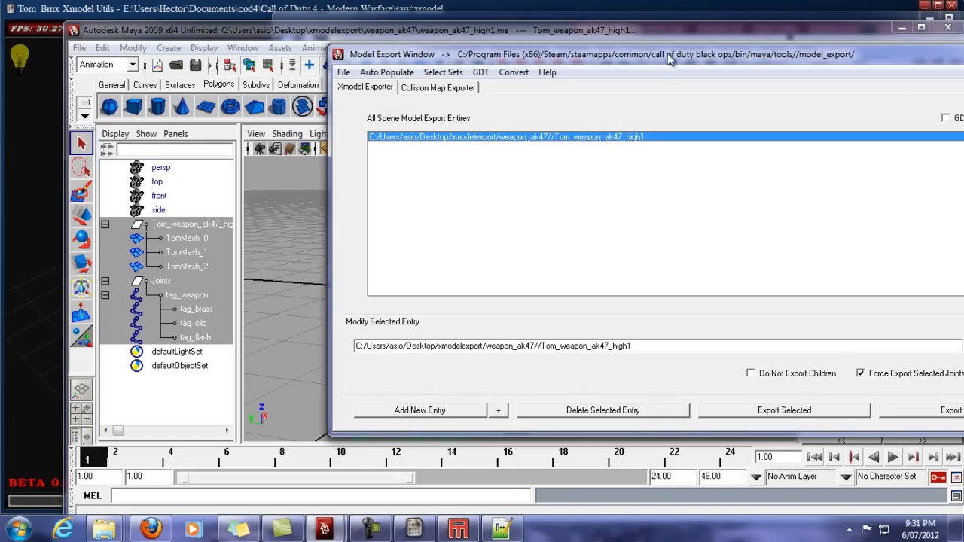
pyautogui.moveTo(670, 60); pyautogui.dragTo(531, 41)
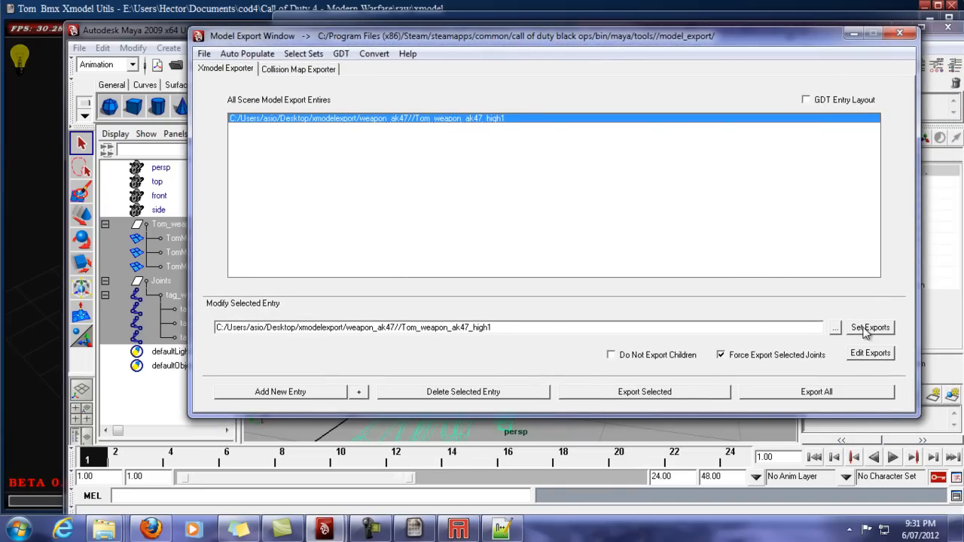
# - Export the selected Tom_weapon_ak47_high1 entry, saving the scene changes and setting missing vertex colors to white for all models
pyautogui.click(624, 394)
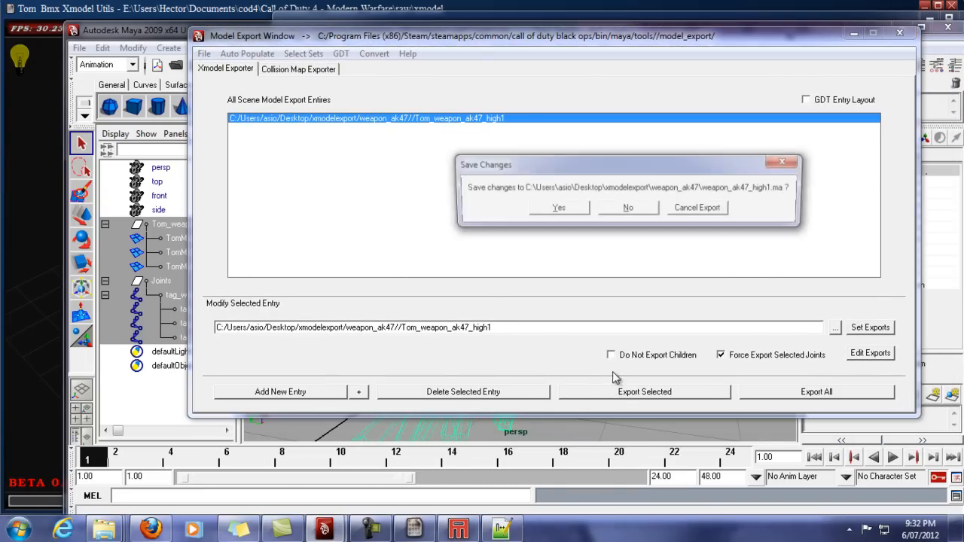
pyautogui.click(558, 209)
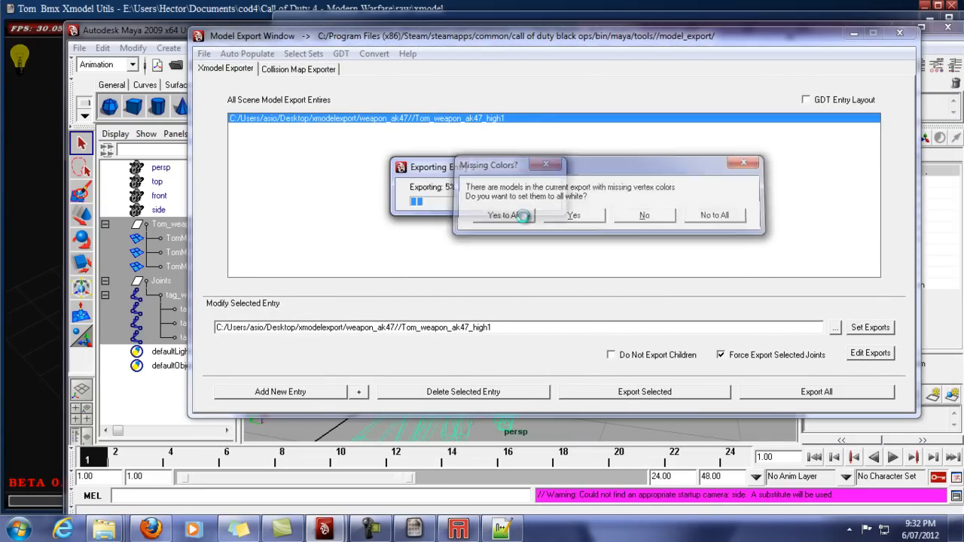
pyautogui.click(520, 217)
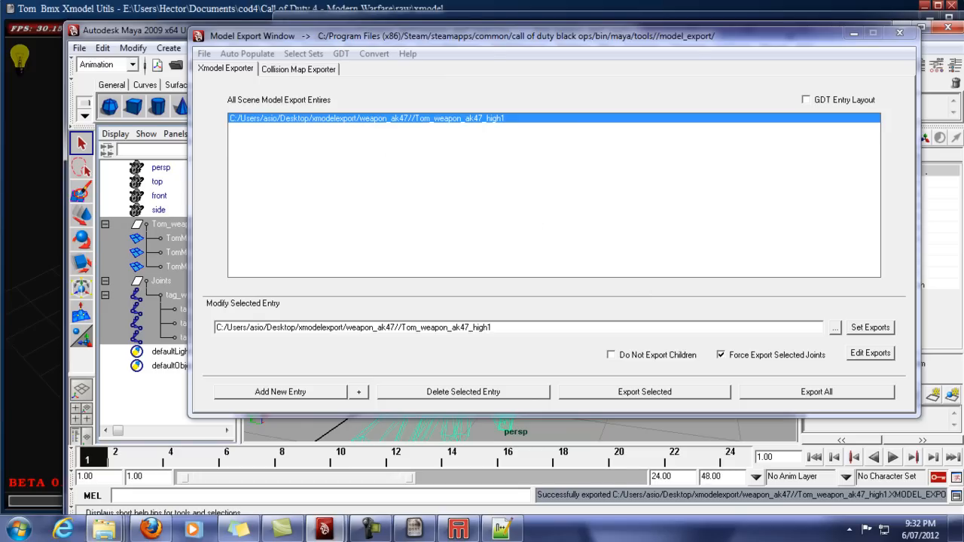
# - Switch to the weapon_ak47 folder in Windows Explorer, select Tom_weapon_ak47_high1.XMODEL_EXPORT and widen the Name column to fit its full file name
pyautogui.moveTo(106, 529)
pyautogui.click(365, 451)
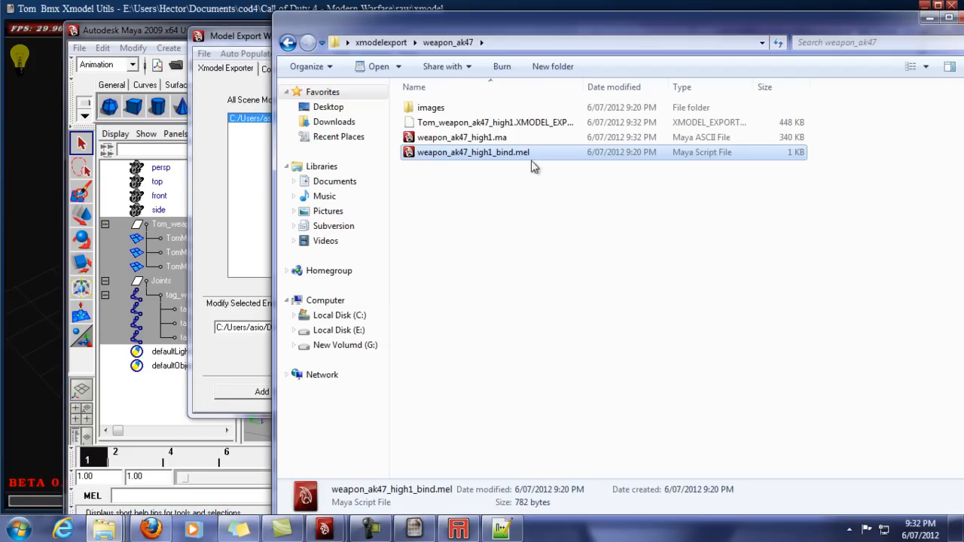
pyautogui.click(549, 123)
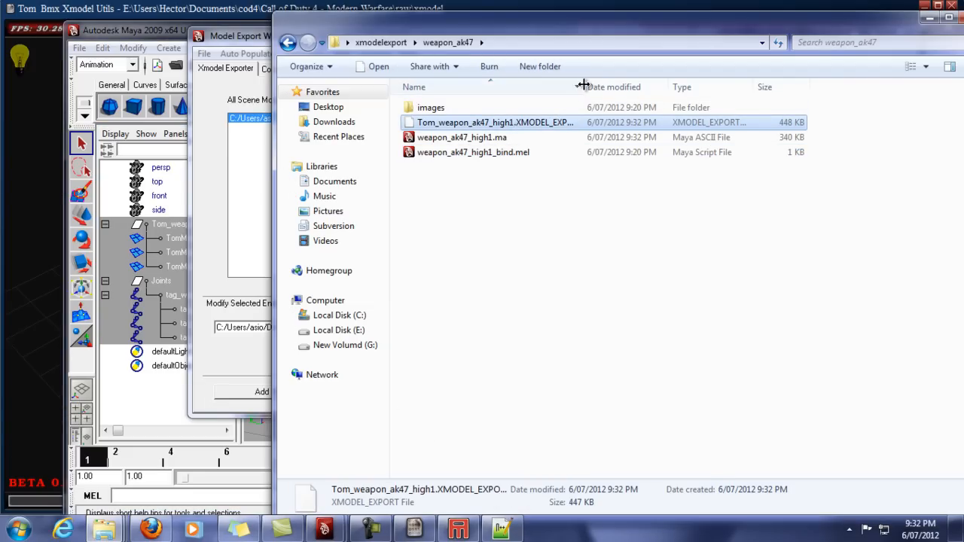
pyautogui.moveTo(584, 86); pyautogui.dragTo(640, 89)
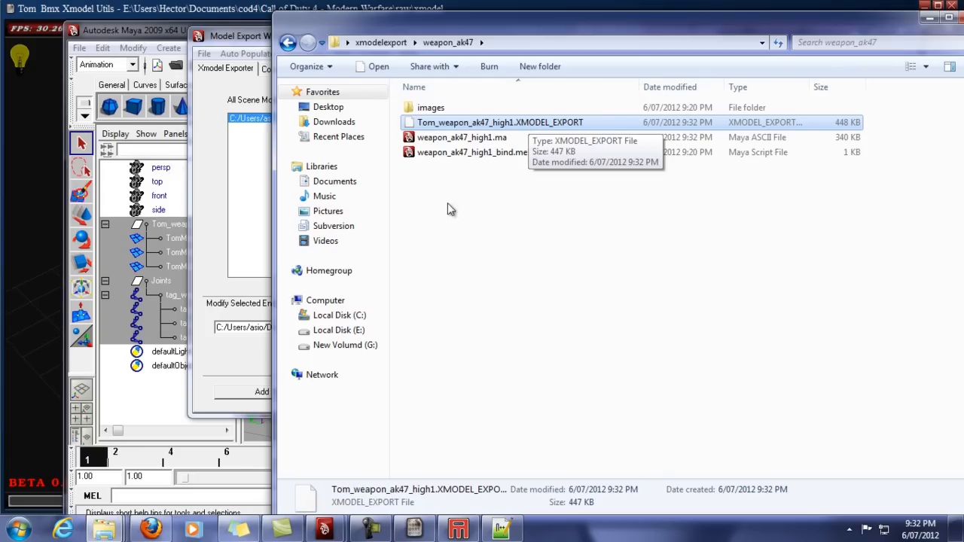
pyautogui.moveTo(104, 530)
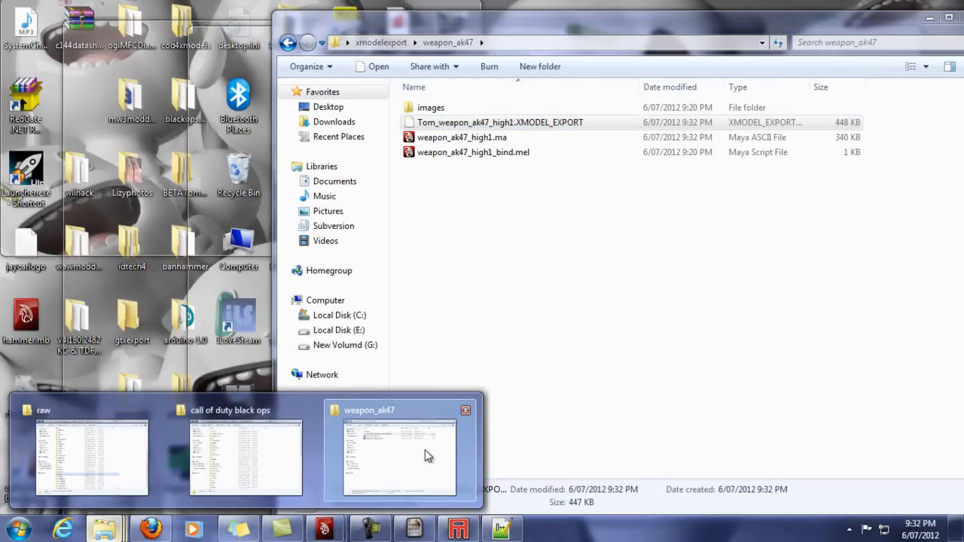
# - Open the akxanims folder on the desktop and look through its viewmodel_ak47 and knife melee animation files
pyautogui.press('super+d')
pyautogui.click(559, 247)
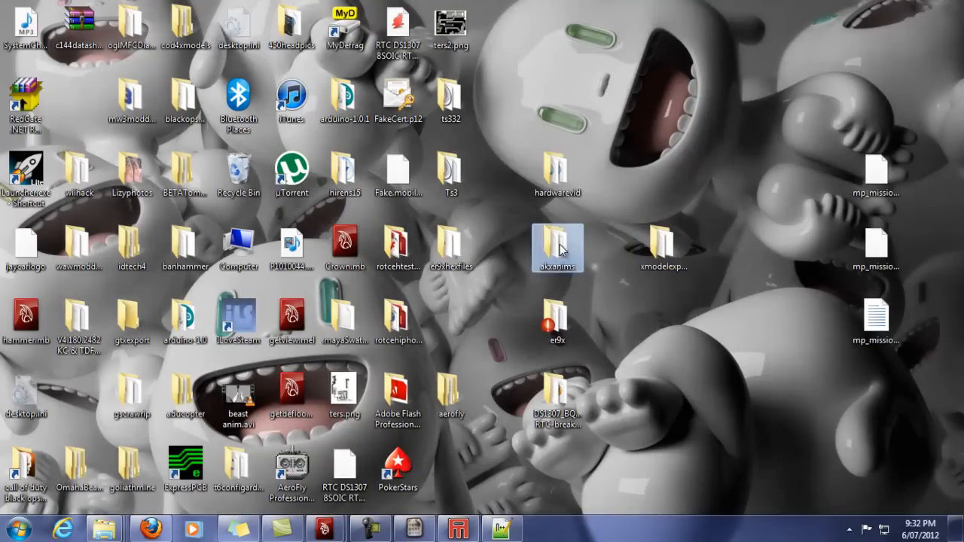
pyautogui.doubleClick(560, 244)
pyautogui.click(393, 369)
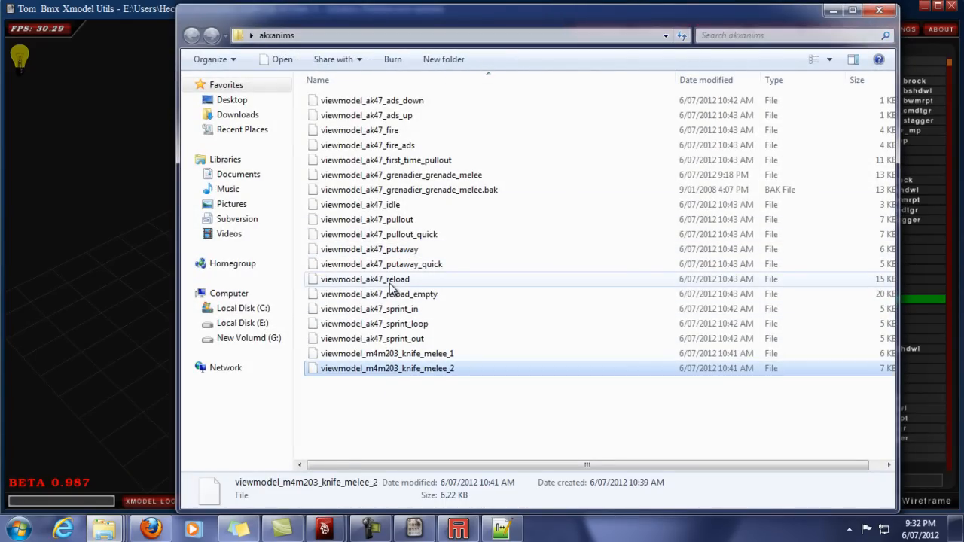
pyautogui.click(467, 100)
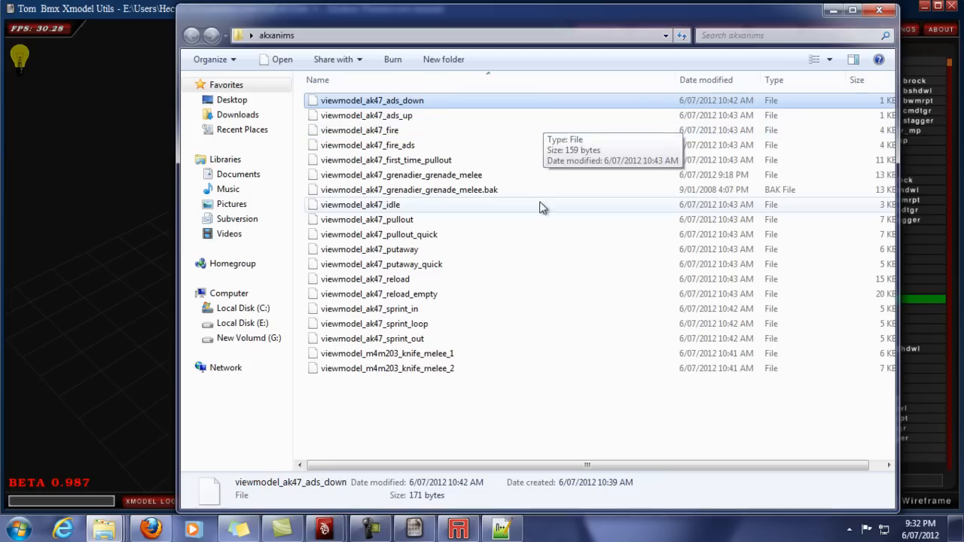
pyautogui.click(413, 368)
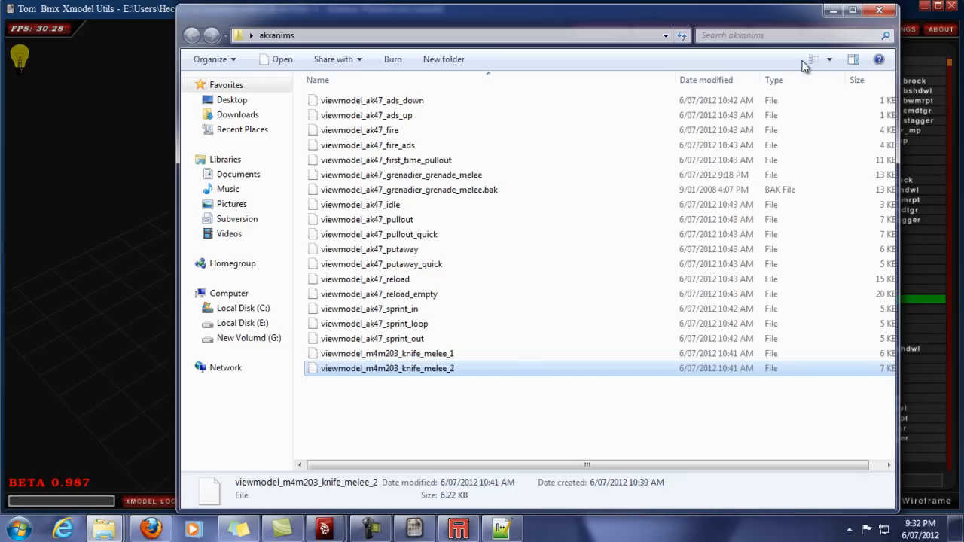
pyautogui.click(832, 12)
# - Switch to the asset editor with weaponsettings_mp.gdt and look through the settings of the ak47_mp weapon
pyautogui.click(459, 530)
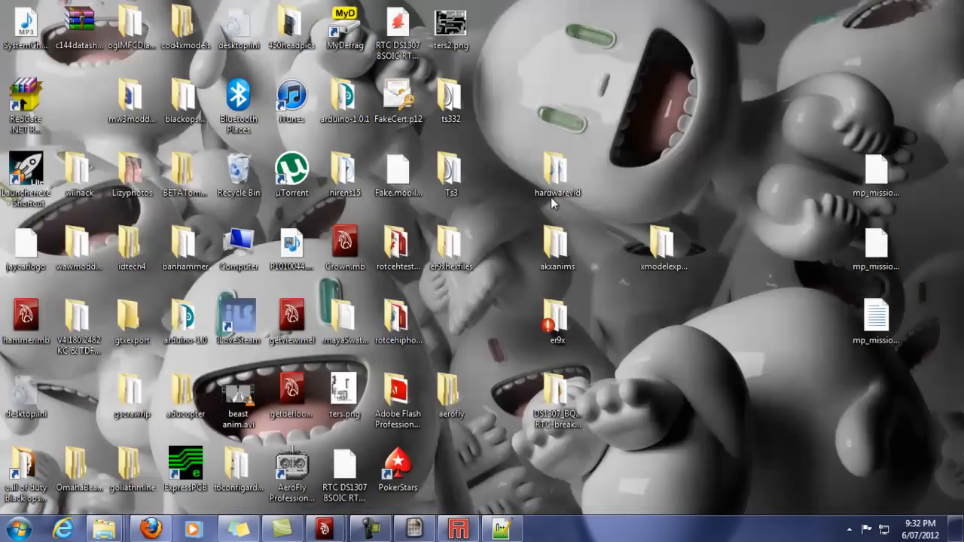
pyautogui.click(460, 530)
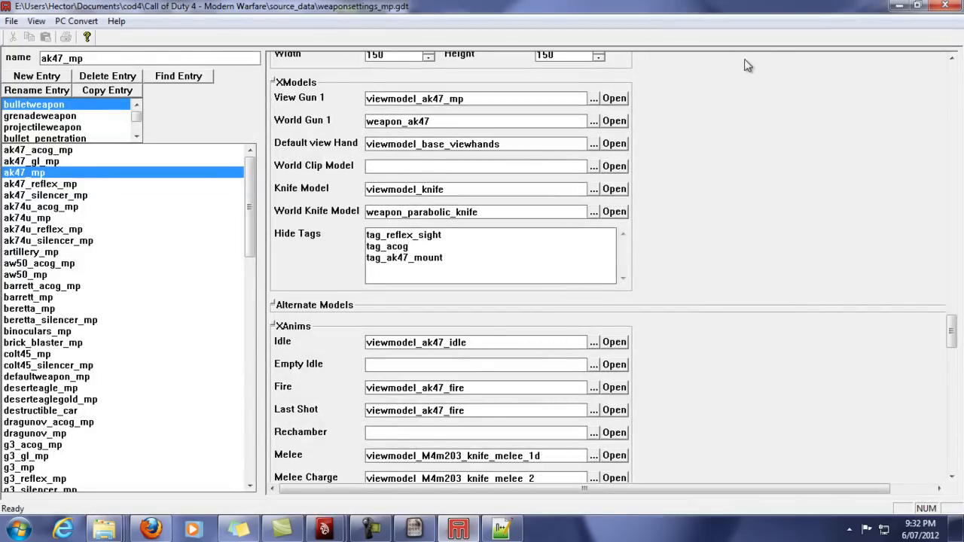
pyautogui.moveTo(952, 324); pyautogui.dragTo(960, 366)
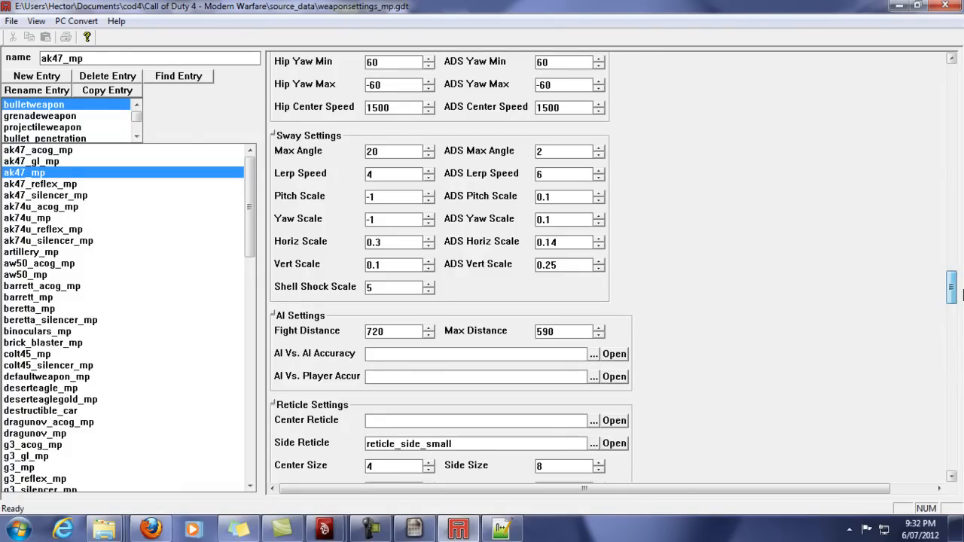
pyautogui.click(898, 6)
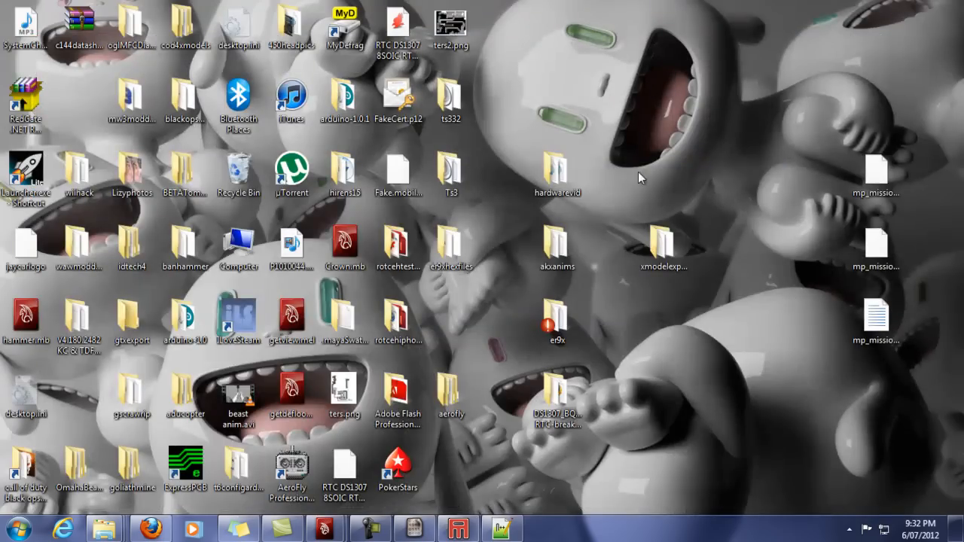
# - Switch to the call of duty black ops folder window and open the mods folder inside model_export
pyautogui.moveTo(104, 530)
pyautogui.click(207, 456)
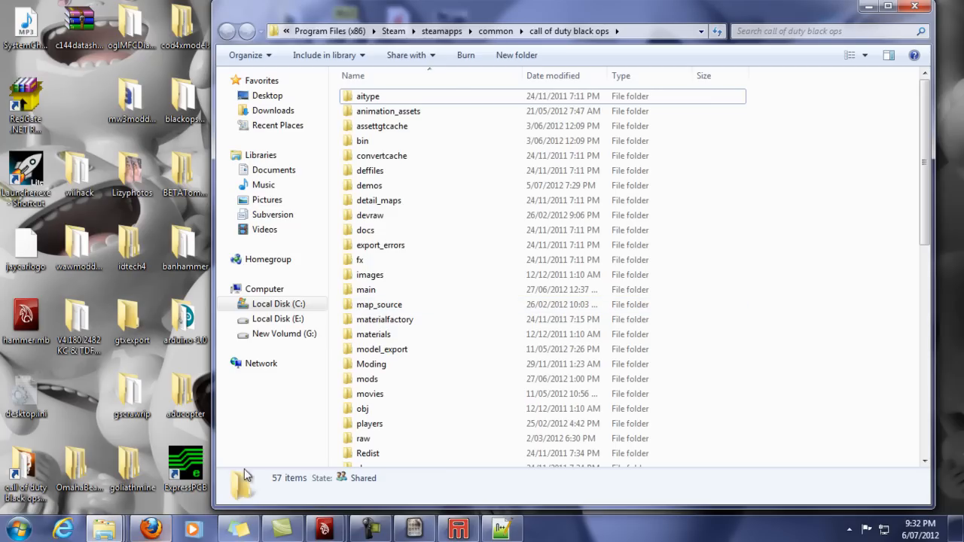
pyautogui.click(446, 142)
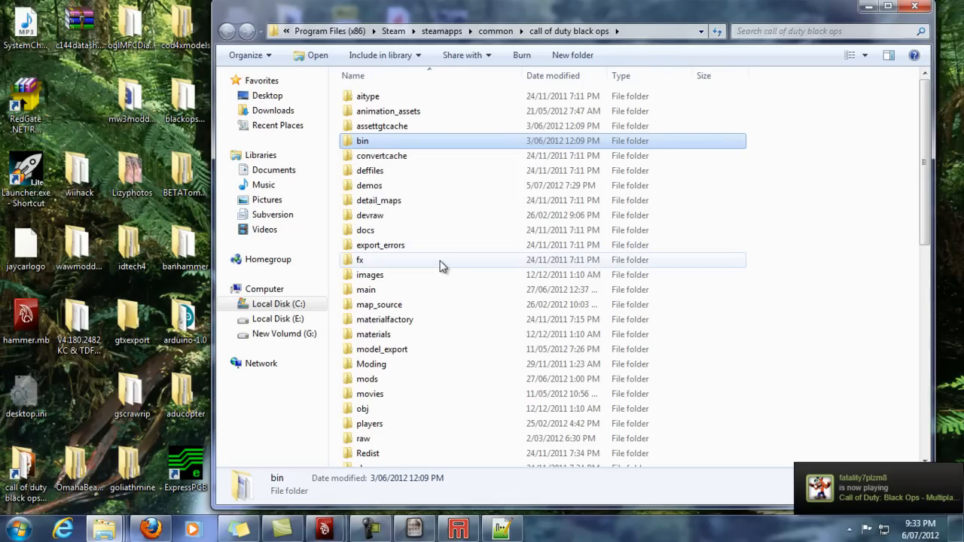
pyautogui.click(405, 276)
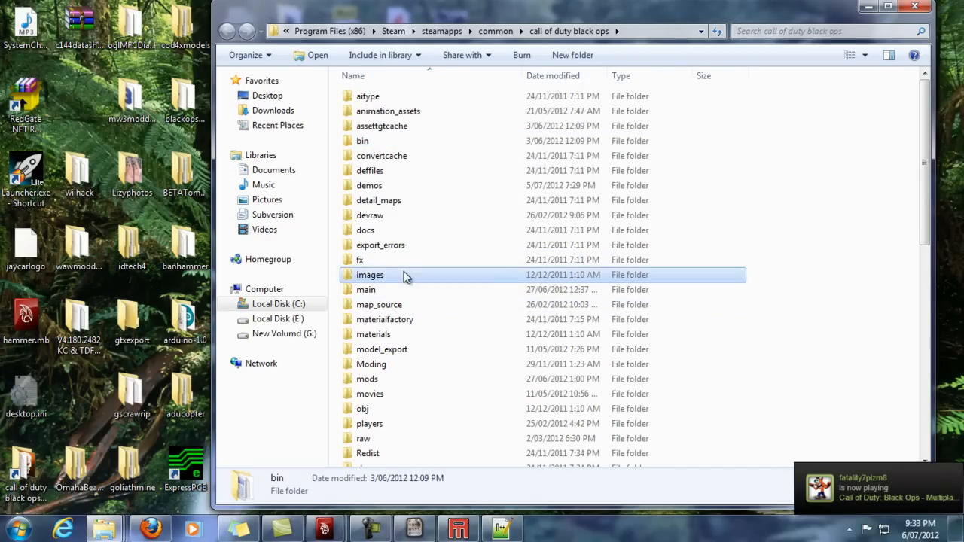
pyautogui.doubleClick(384, 349)
pyautogui.doubleClick(395, 231)
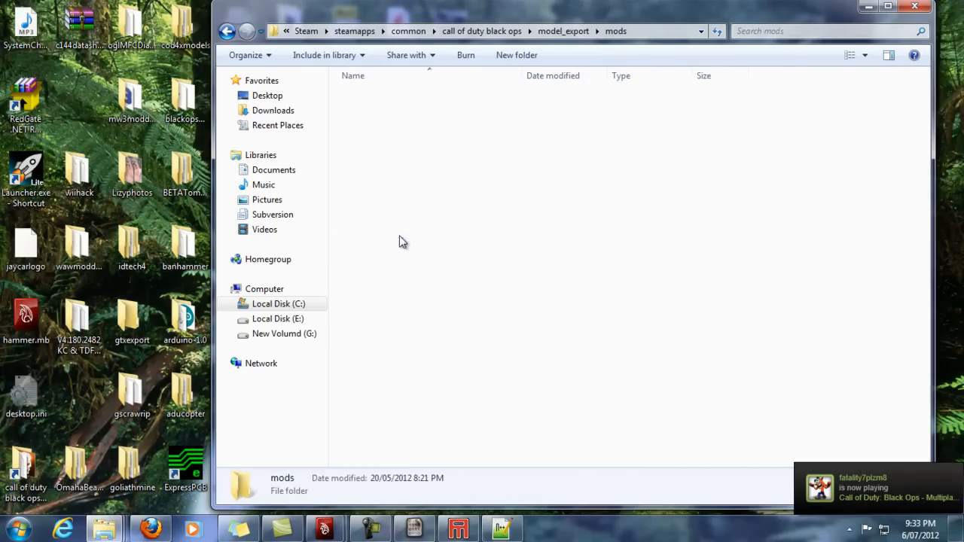
# - Create a folder named mp_xmodeltut in model_export\mods and open it
pyautogui.rightClick(379, 397)
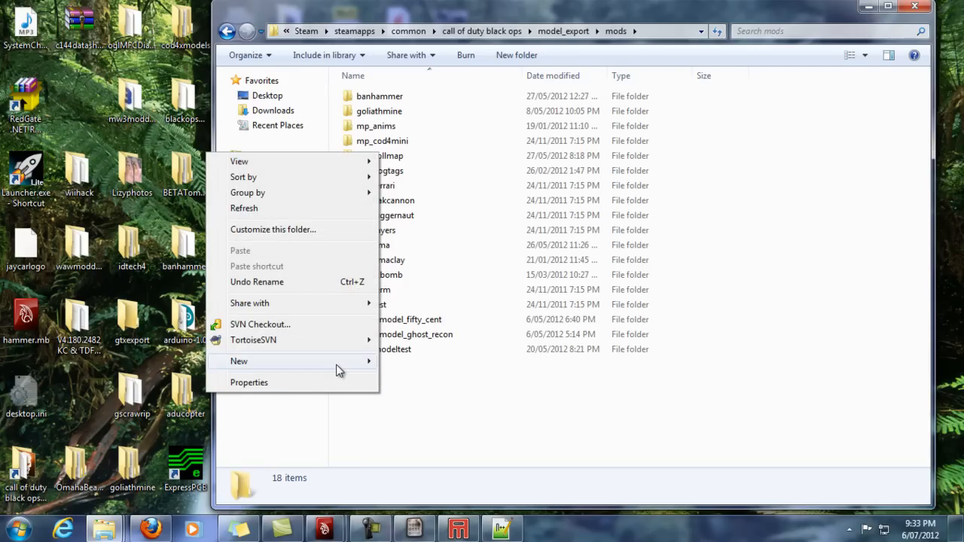
pyautogui.moveTo(264, 368)
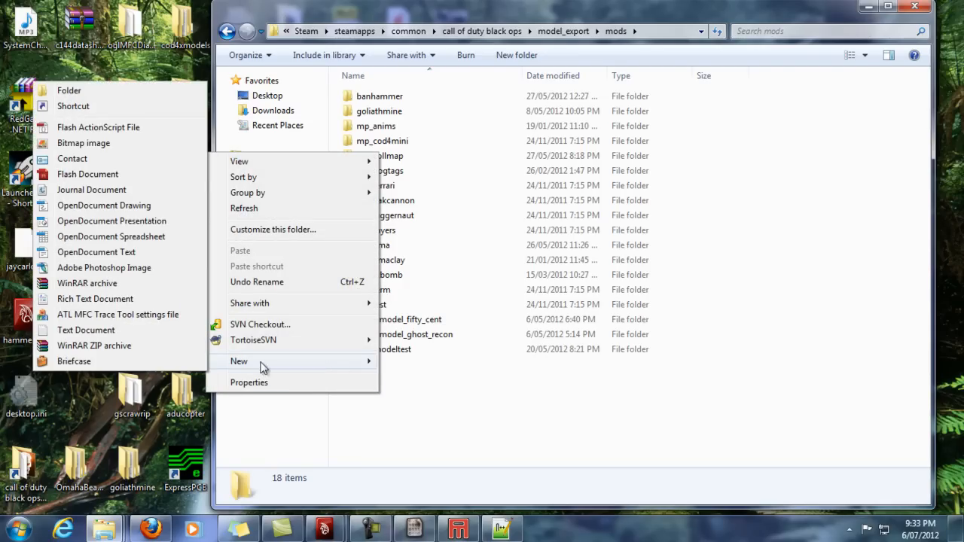
pyautogui.click(107, 94)
pyautogui.write('mp')
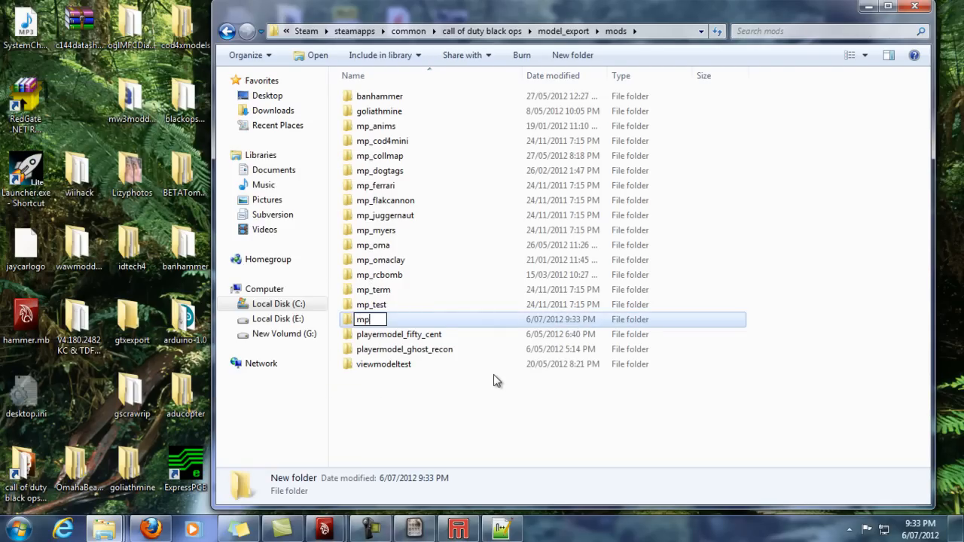
pyautogui.write('_xmodle')
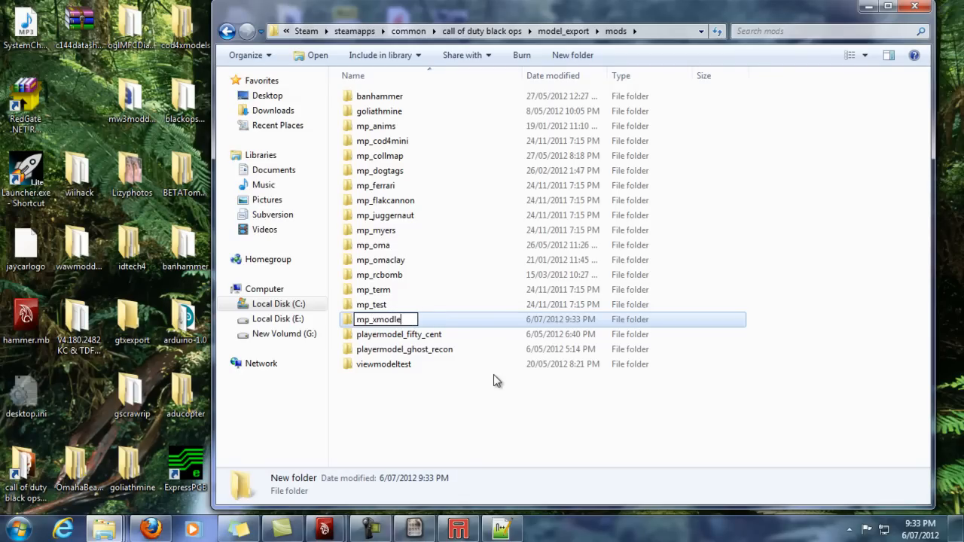
pyautogui.press('BackSpace')
pyautogui.write('eltut')
pyautogui.press('Return')
pyautogui.doubleClick(413, 324)
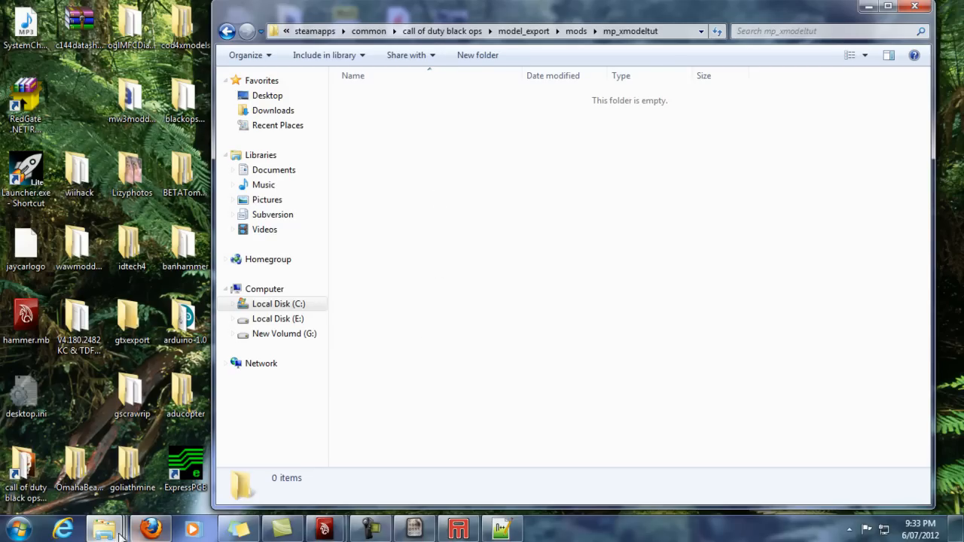
# - Switch to the exported weapon_ak47 folder and view the texture files in its images subfolder
pyautogui.moveTo(118, 519)
pyautogui.click(451, 449)
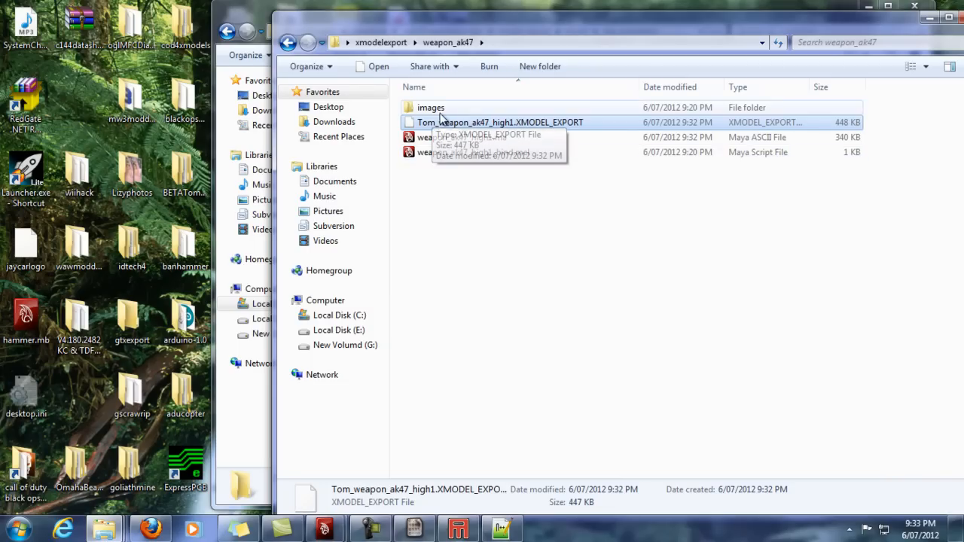
pyautogui.doubleClick(439, 109)
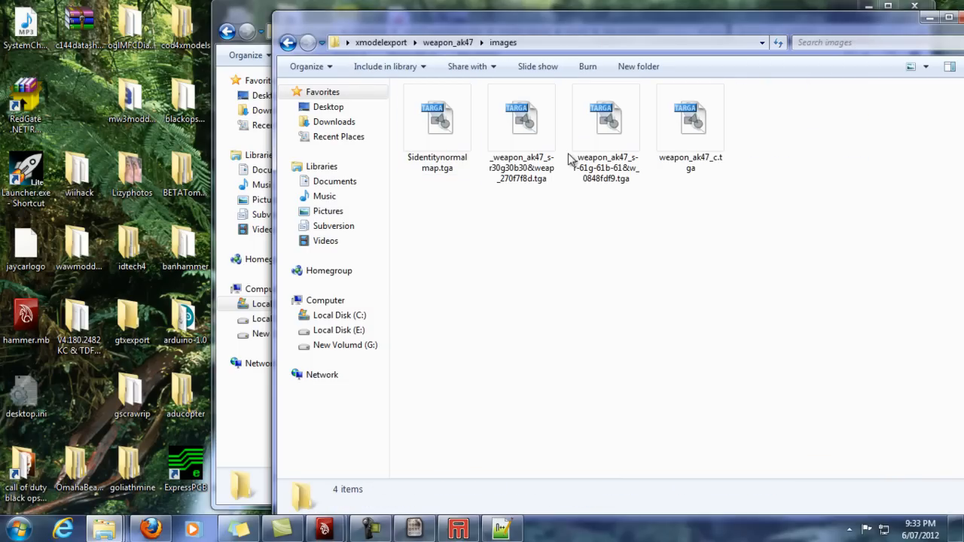
# - Switch to Tom Bmx Xmodel Utils and review the image options in its export settings
pyautogui.click(422, 530)
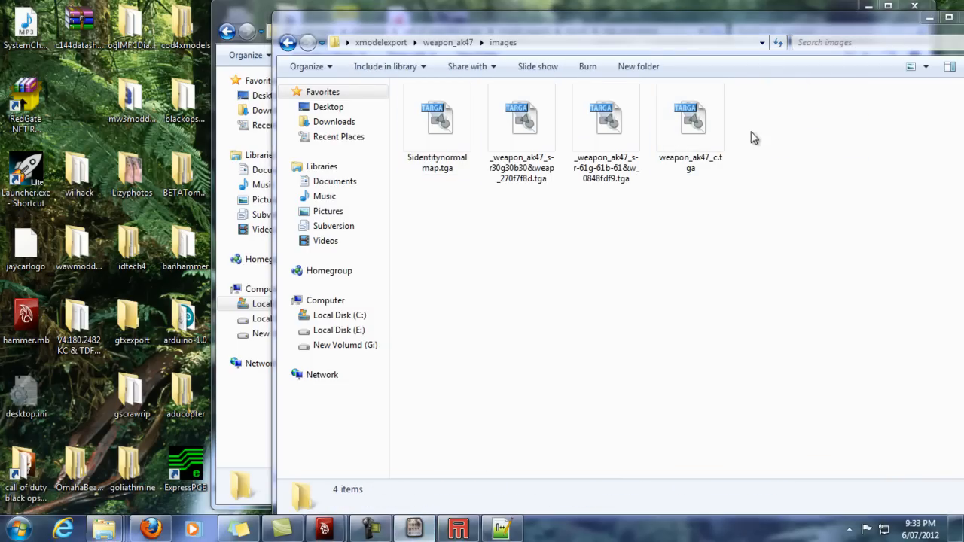
pyautogui.click(884, 28)
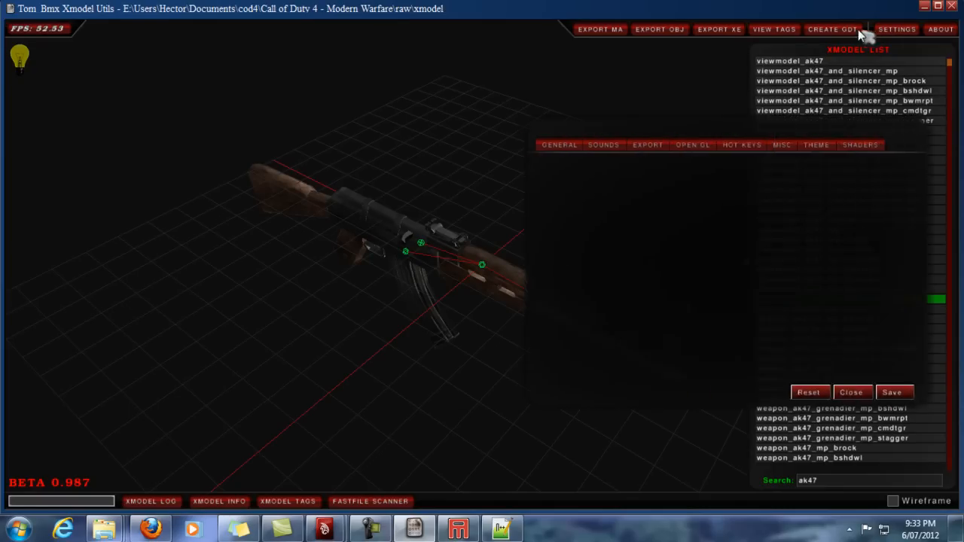
pyautogui.click(447, 145)
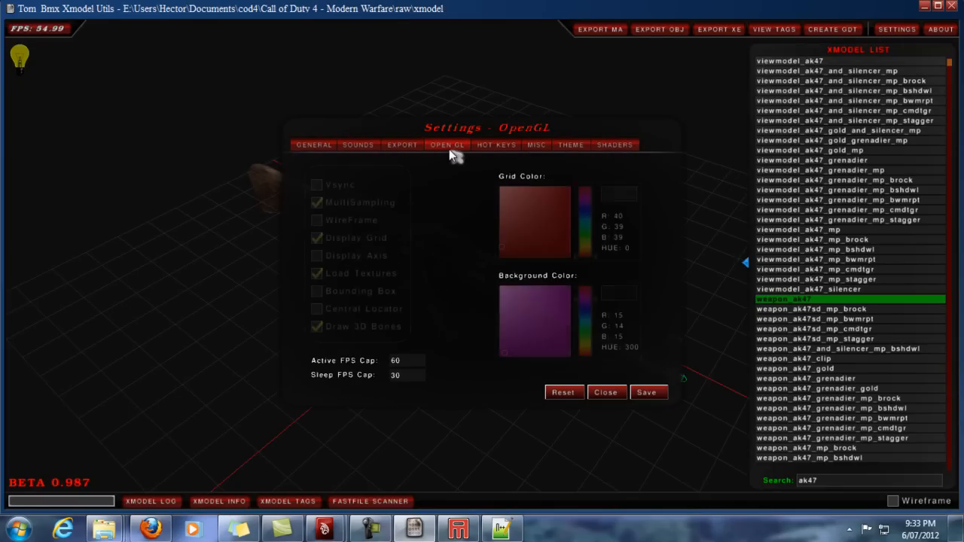
pyautogui.click(405, 145)
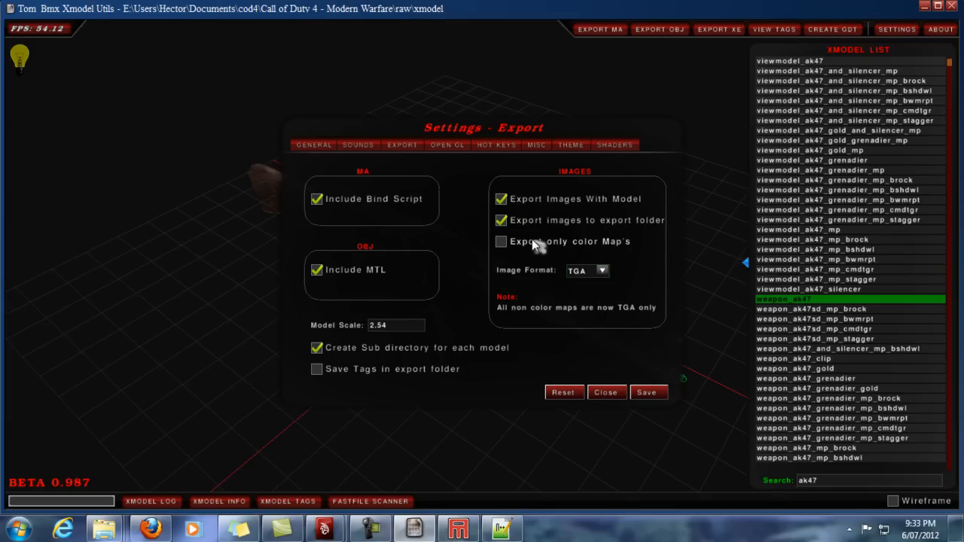
pyautogui.click(604, 393)
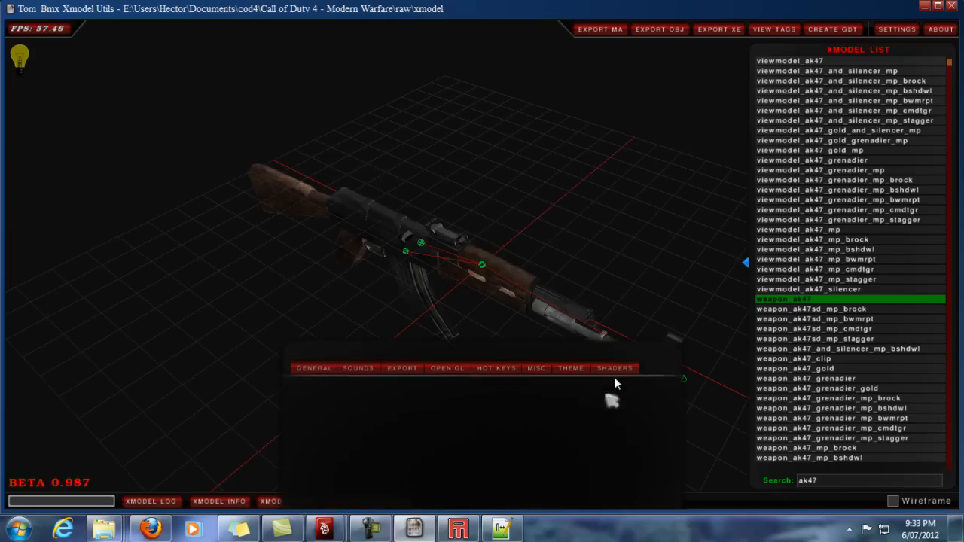
pyautogui.click(926, 5)
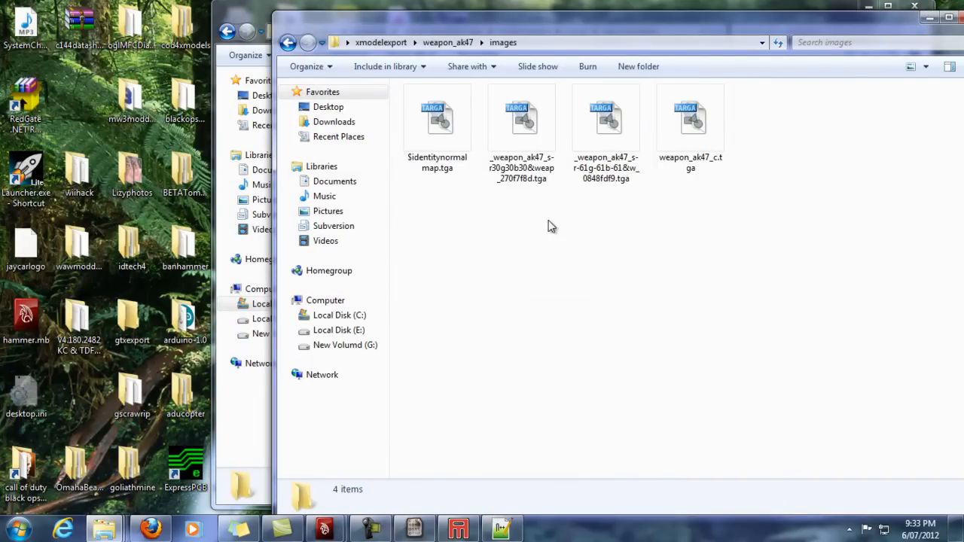
# - Return to the xmodelexport folder and copy the viewmodel_ak47_mp and weapon_ak47 folders together
pyautogui.click(451, 43)
pyautogui.click(460, 125)
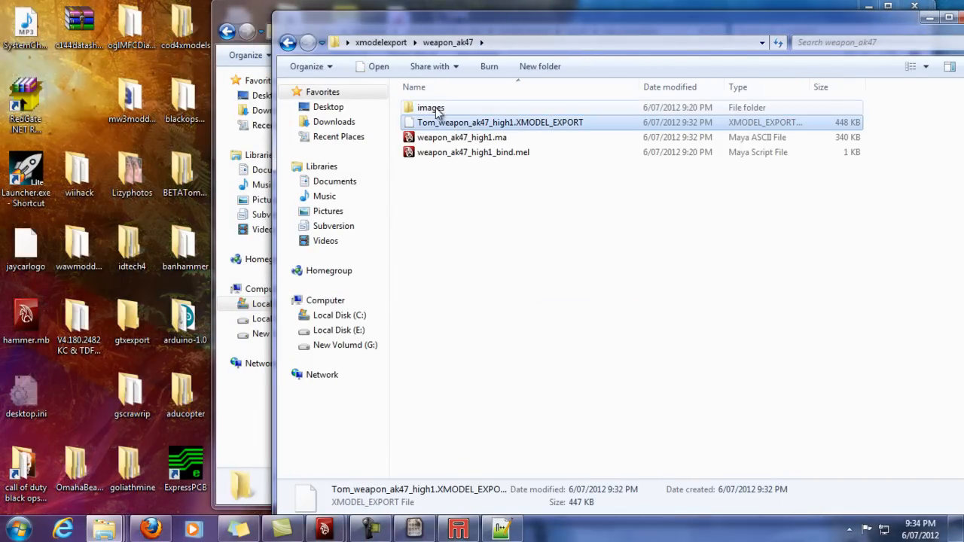
pyautogui.keyDown('ctrl'); pyautogui.click(438, 111); pyautogui.keyUp('ctrl')
pyautogui.click(379, 43)
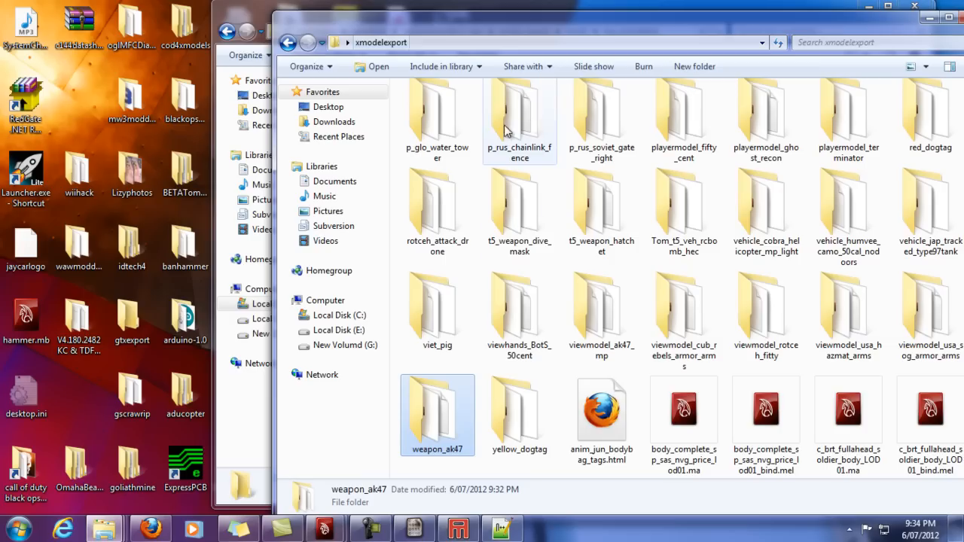
pyautogui.rightClick(449, 431)
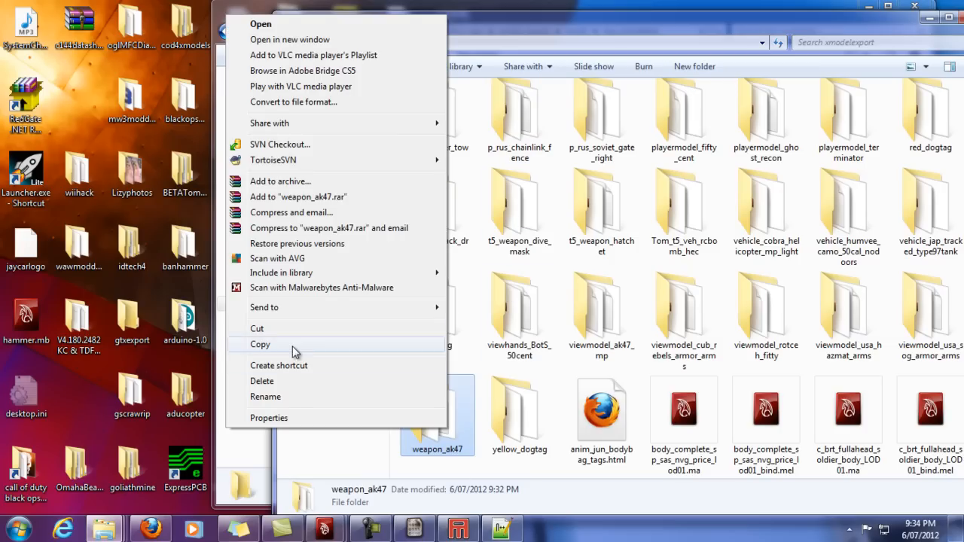
pyautogui.click(440, 450)
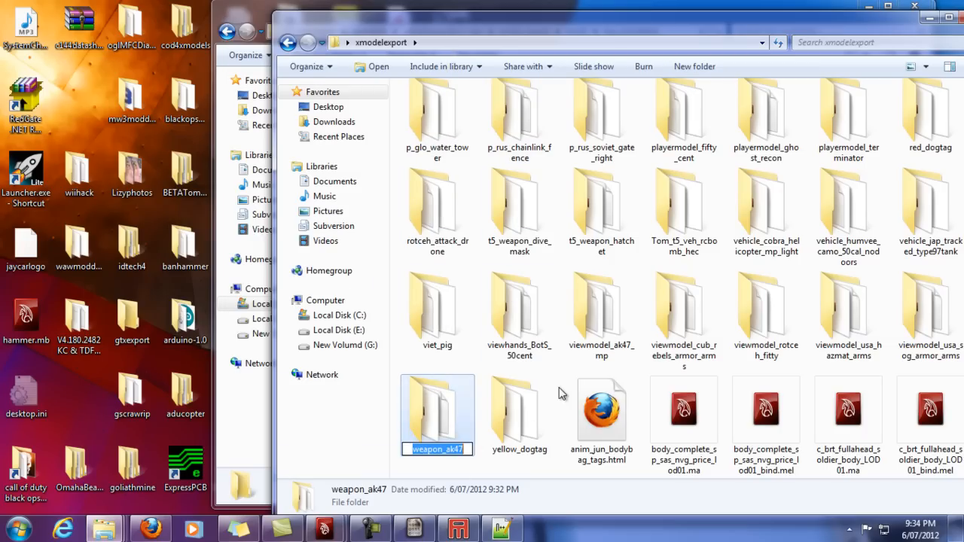
pyautogui.click(612, 333)
pyautogui.keyDown('ctrl'); pyautogui.click(446, 419); pyautogui.keyUp('ctrl')
pyautogui.rightClick(437, 411)
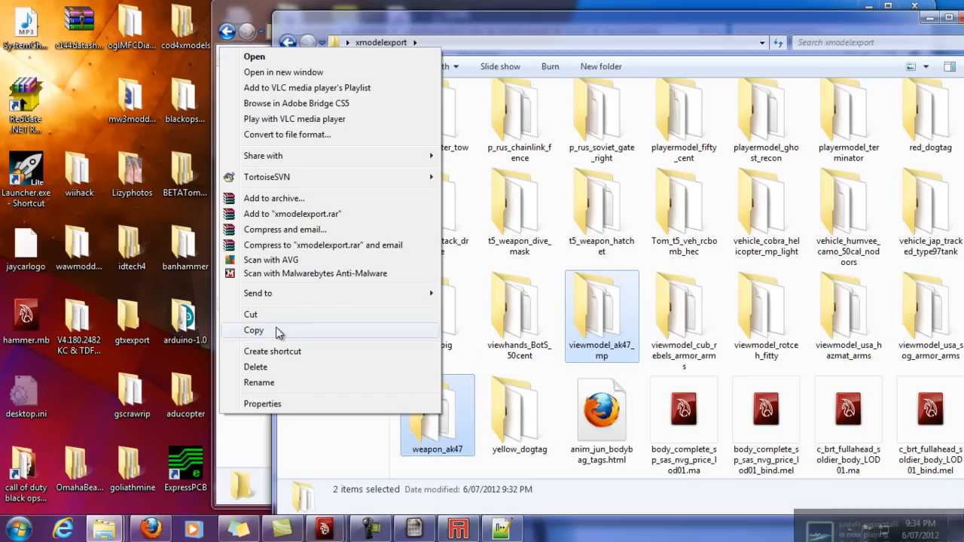
pyautogui.click(254, 330)
# - Paste the two copied model folders into mp_xmodeltut and open the pasted weapon_ak47 folder
pyautogui.click(254, 412)
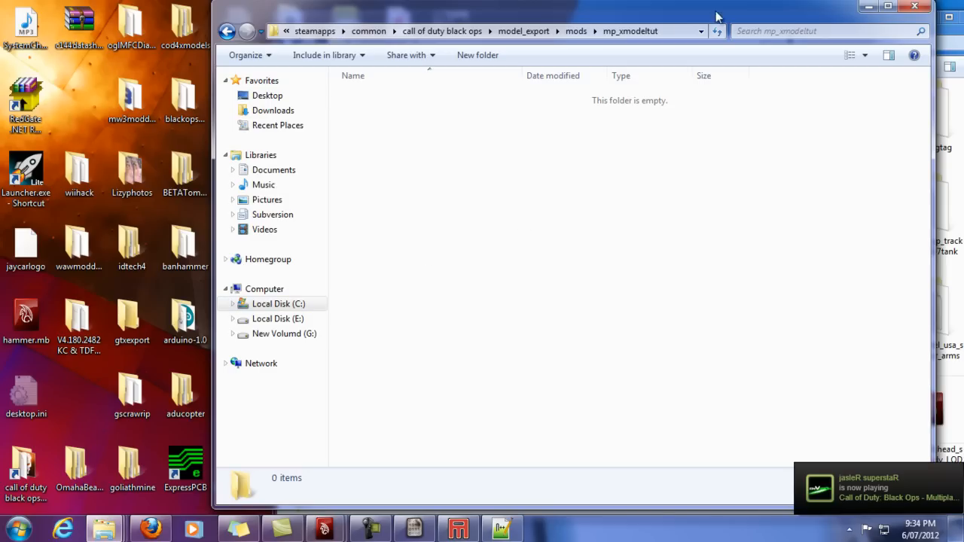
pyautogui.rightClick(521, 256)
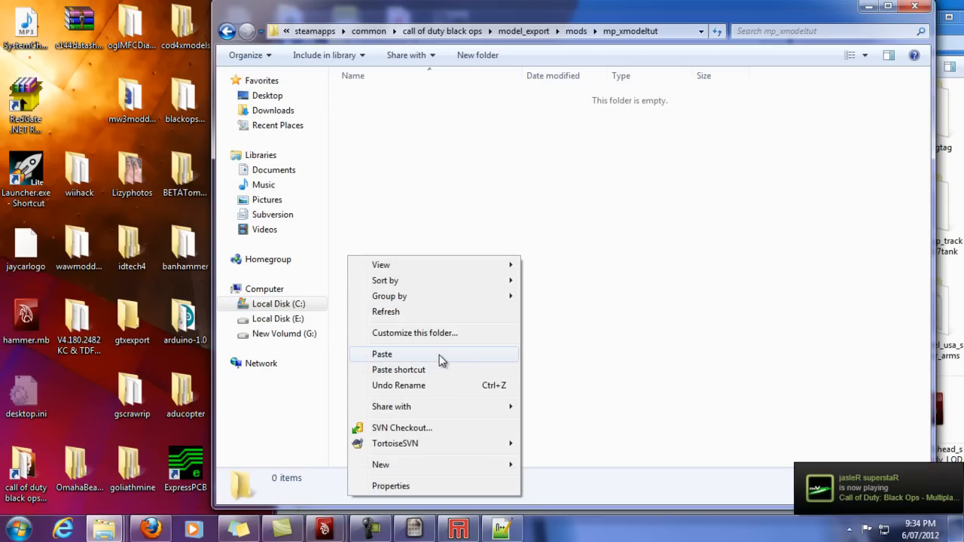
pyautogui.click(441, 356)
pyautogui.click(504, 241)
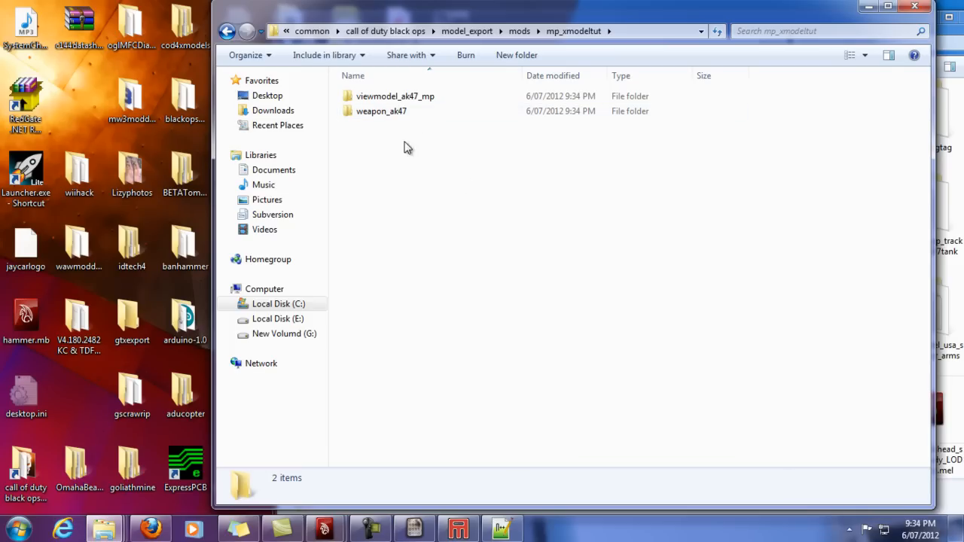
pyautogui.doubleClick(400, 113)
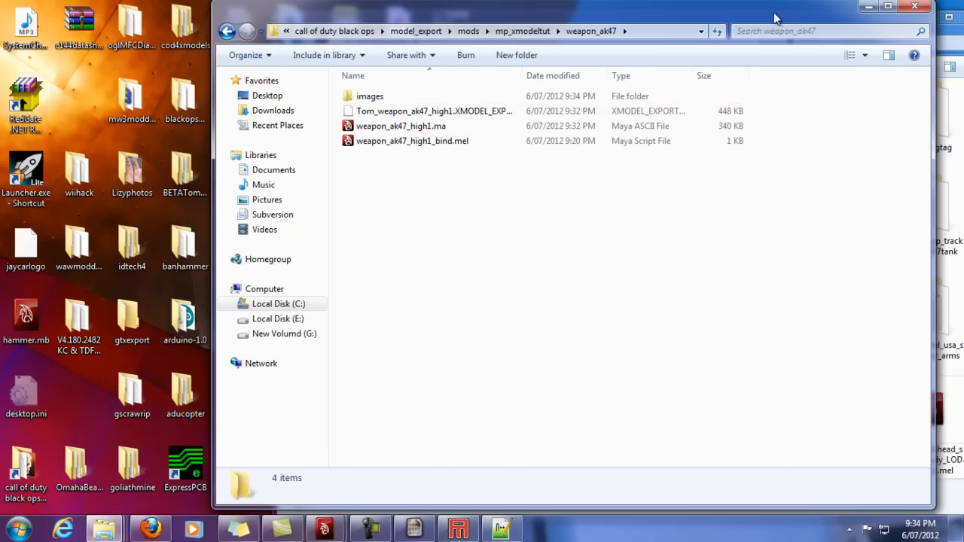
pyautogui.moveTo(788, 23); pyautogui.dragTo(788, 83)
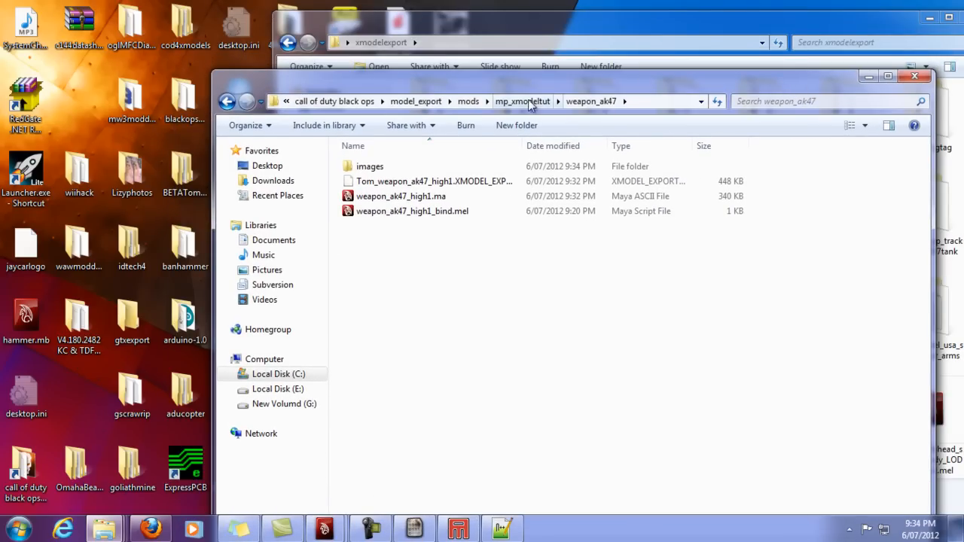
# - Go back up to the call of duty black ops installation folder and look through its subfolders
pyautogui.click(359, 103)
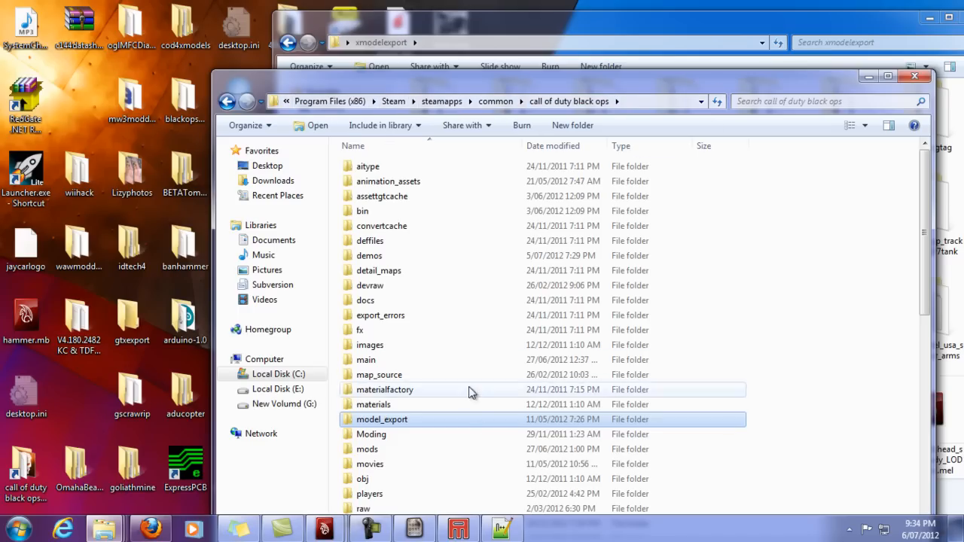
pyautogui.scroll(-2, 458, 386)
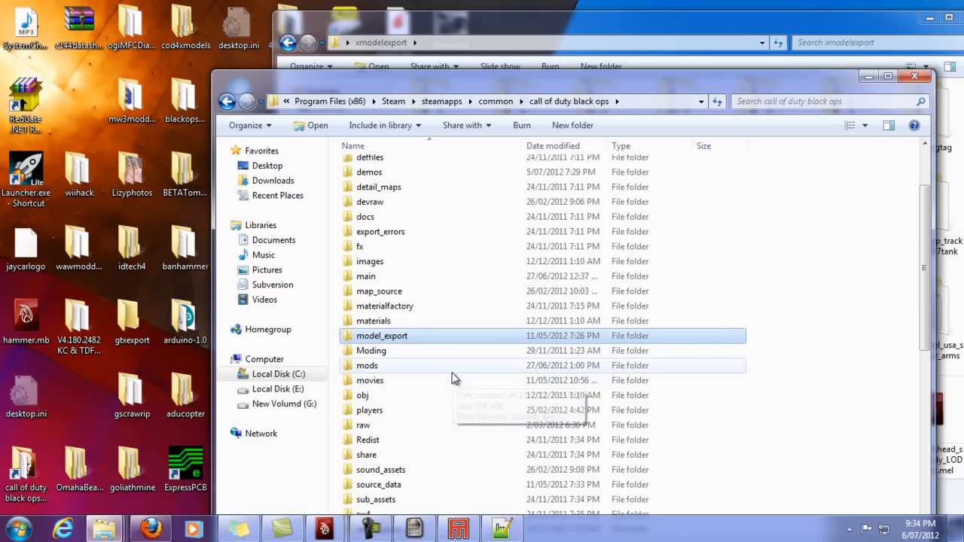
pyautogui.scroll(-2, 454, 379)
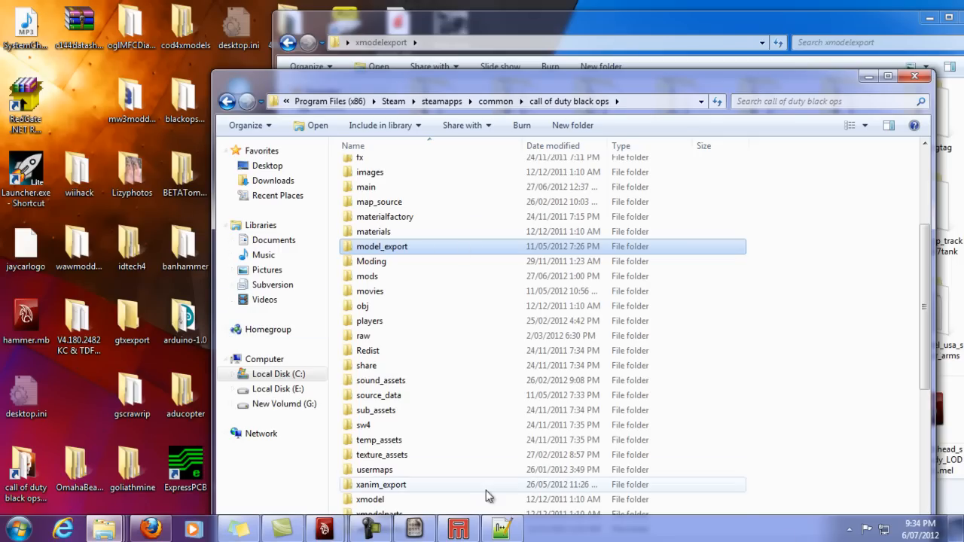
pyautogui.click(379, 534)
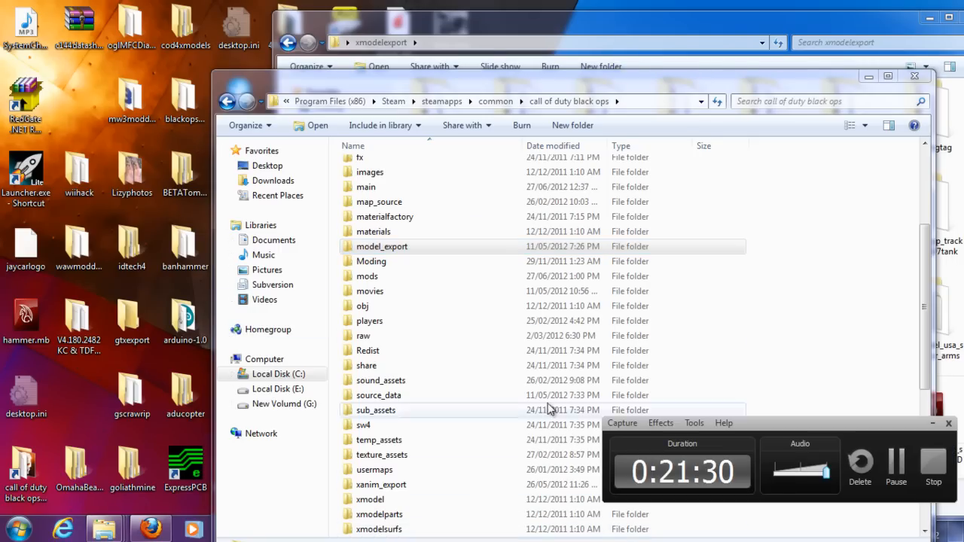
pyautogui.click(834, 287)
pyautogui.click(933, 423)
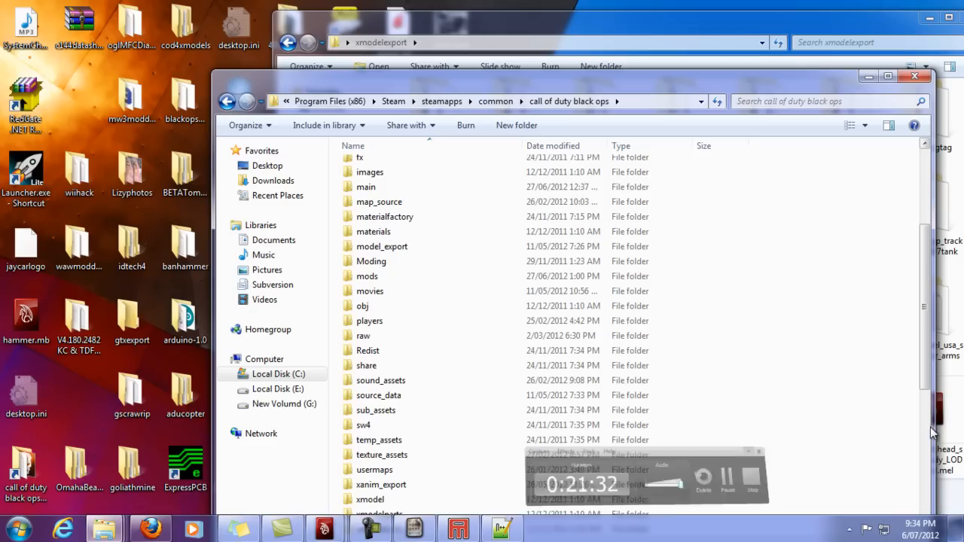
# - Open the bin folder of the Black Ops installation and start asset_manager.exe
pyautogui.moveTo(927, 265); pyautogui.dragTo(919, 192)
pyautogui.doubleClick(392, 210)
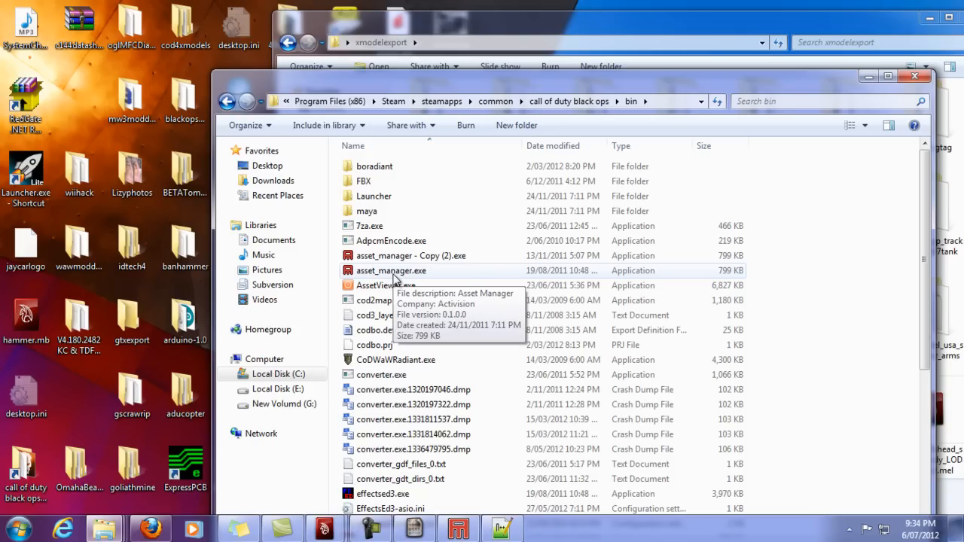
pyautogui.click(394, 275)
pyautogui.doubleClick(391, 273)
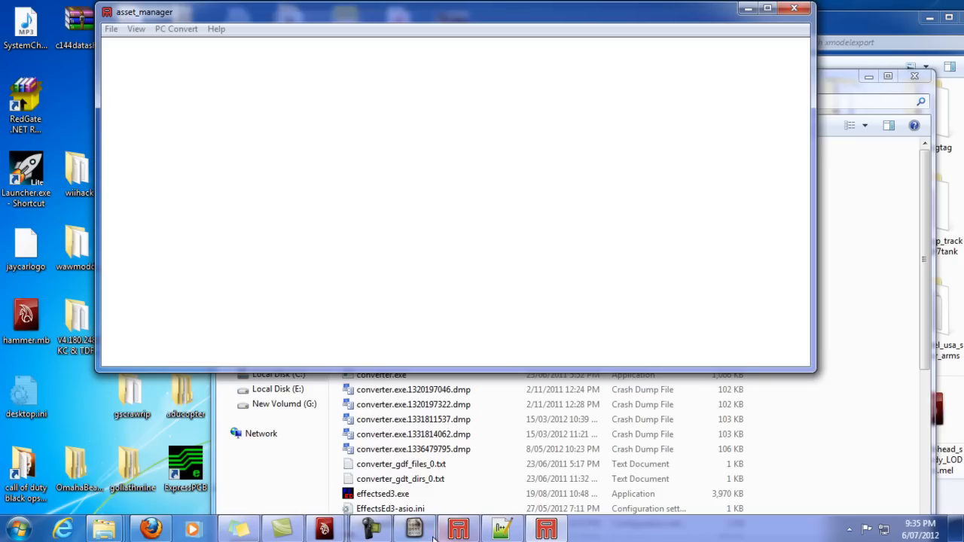
# - Return to the bin folder and start Launcher.exe from it
pyautogui.click(841, 86)
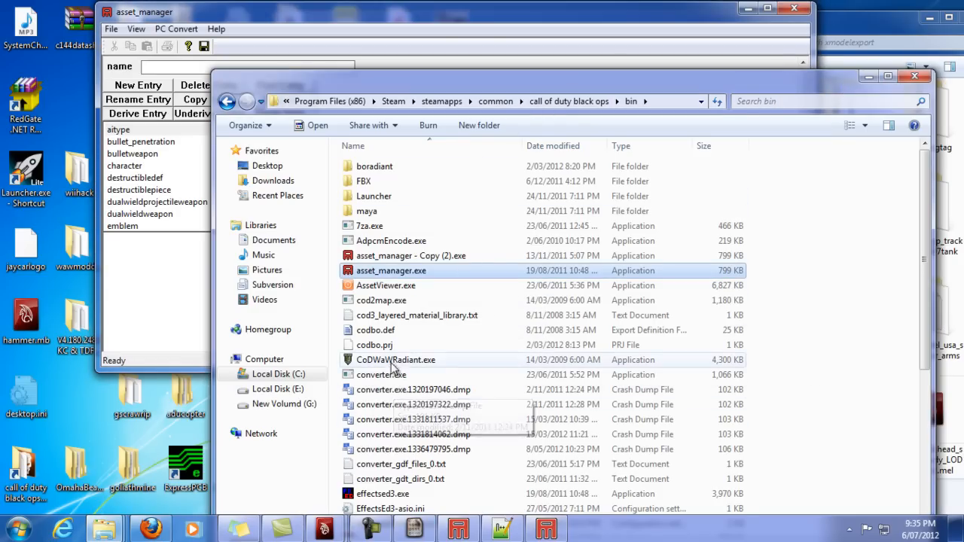
pyautogui.click(384, 497)
pyautogui.scroll(-4, 448, 389)
pyautogui.doubleClick(406, 410)
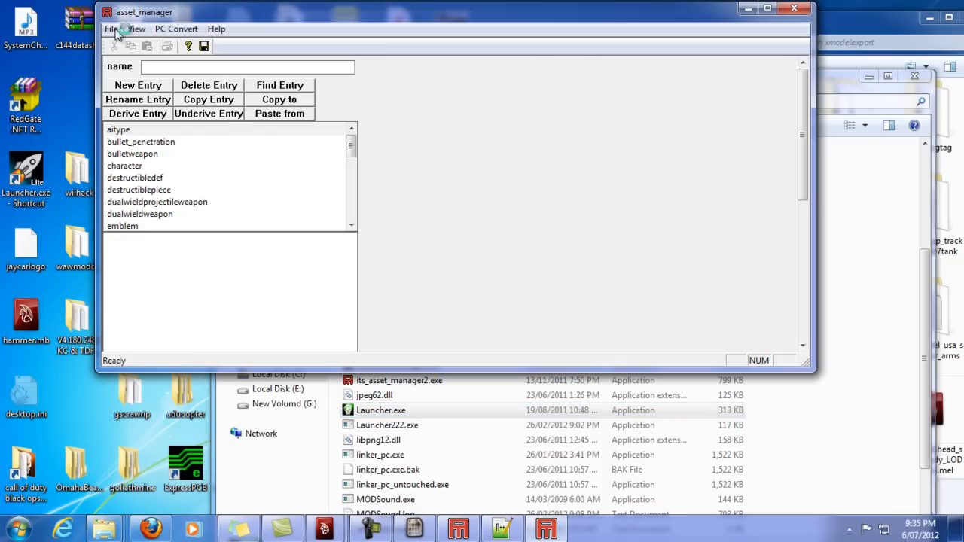
# - Look briefly at the Call of Duty 4 Asset Manager window with weaponsettings_mp.gdt, and minimize it to return to the Black Ops one
pyautogui.moveTo(352, 146)
pyautogui.mouseDown()
pyautogui.moveTo(351, 179)
pyautogui.moveTo(351, 158)
pyautogui.mouseUp()
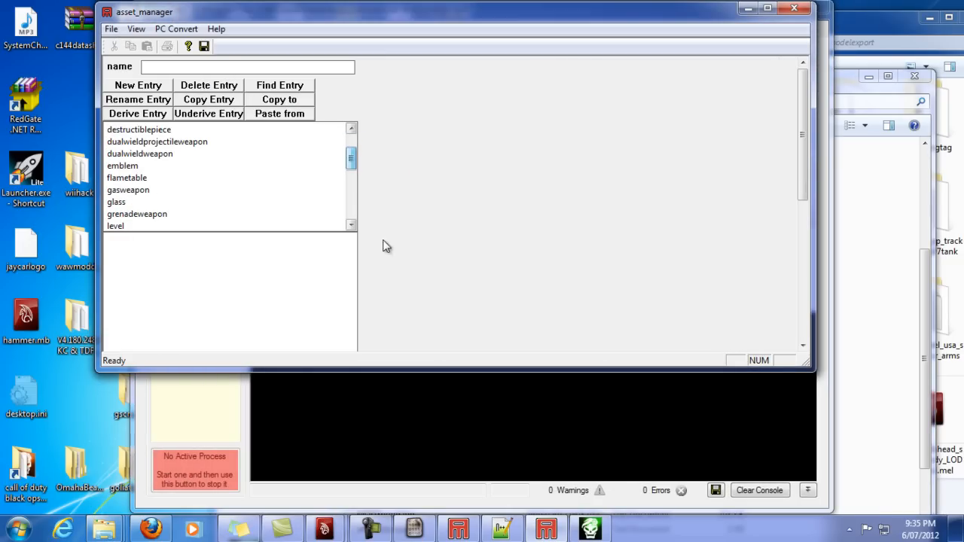
pyautogui.click(467, 530)
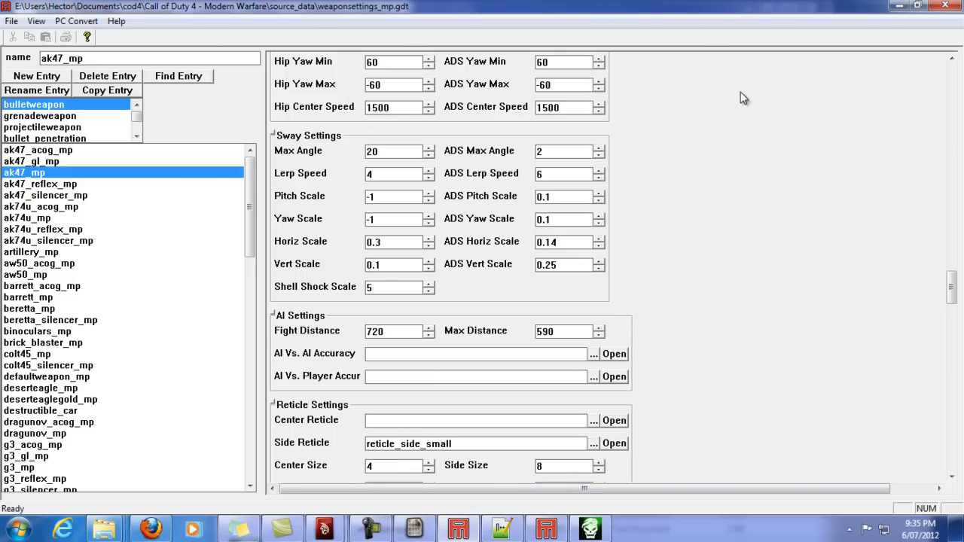
pyautogui.click(897, 7)
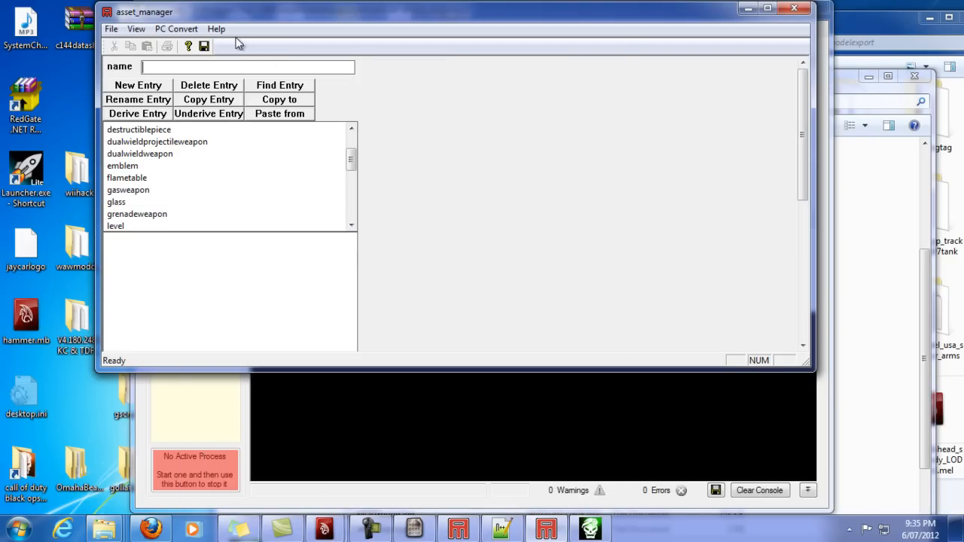
# - Start opening a GDT file and browse through the Desktop's call of duty black ops shortcut to the source_data folder
pyautogui.click(111, 29)
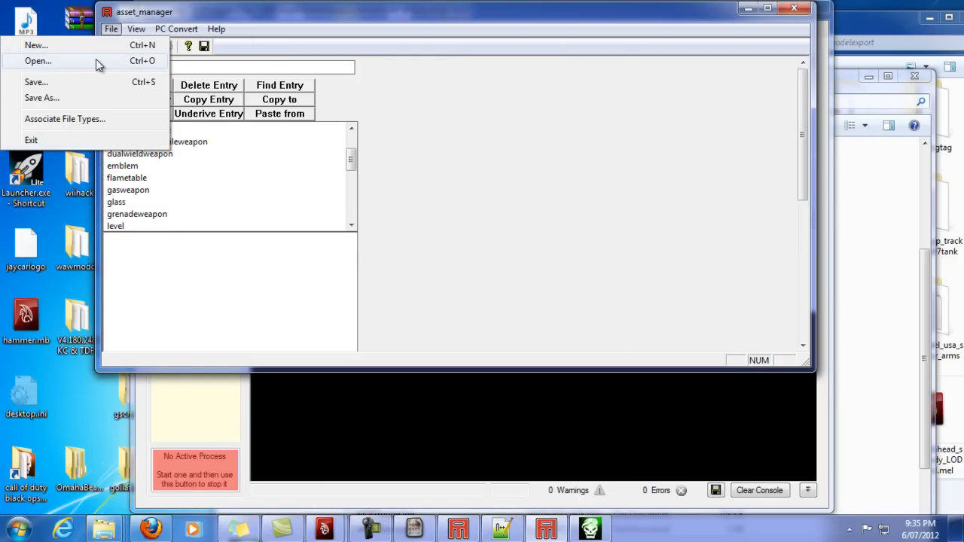
pyautogui.click(96, 60)
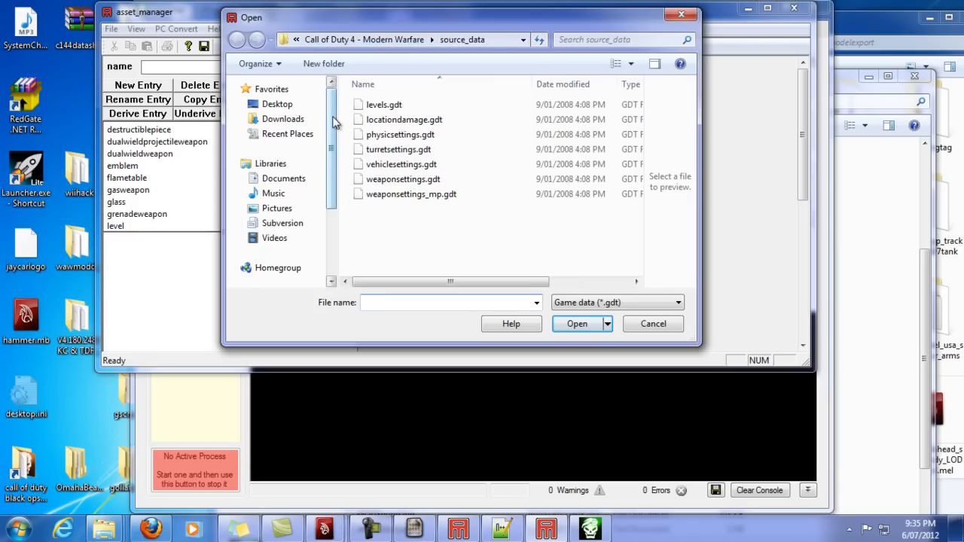
pyautogui.click(278, 106)
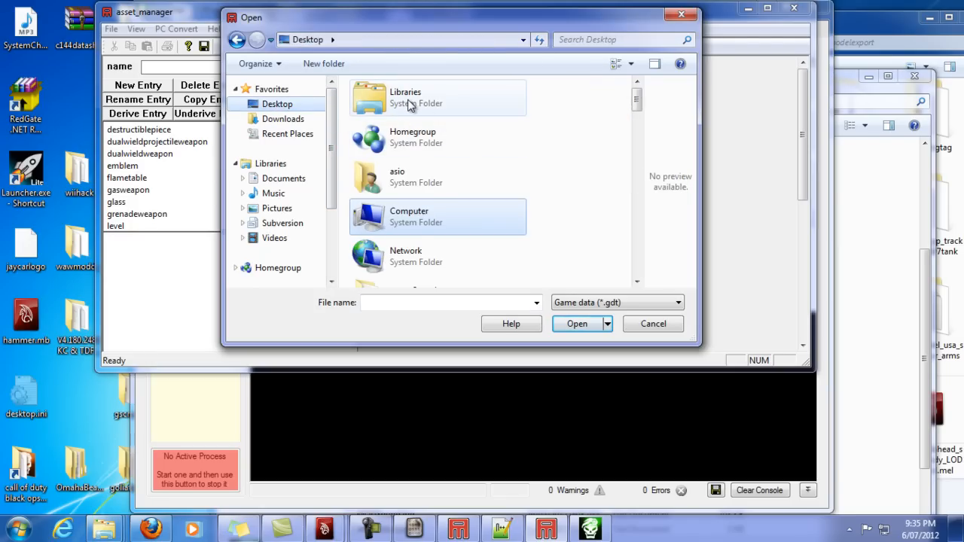
pyautogui.click(411, 103)
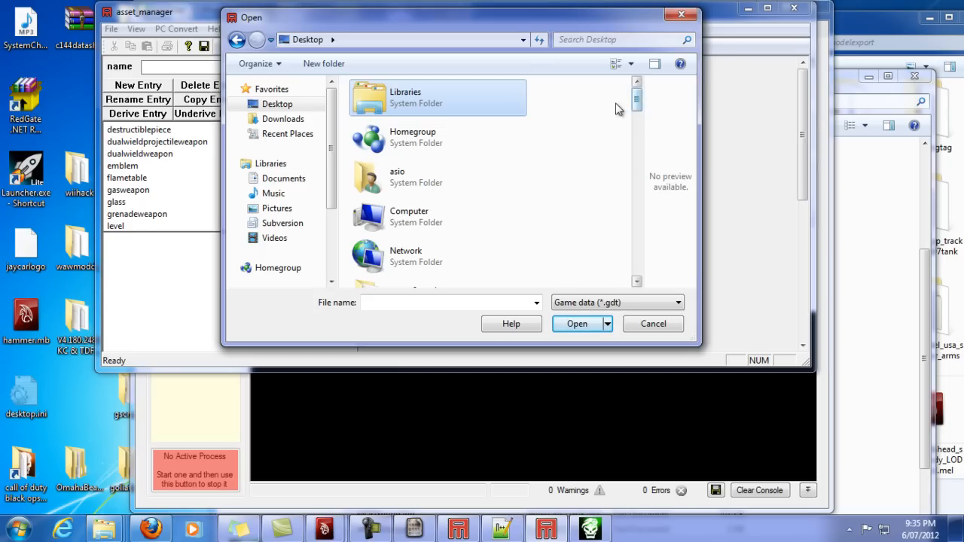
pyautogui.click(418, 149)
pyautogui.scroll(-5, 419, 211)
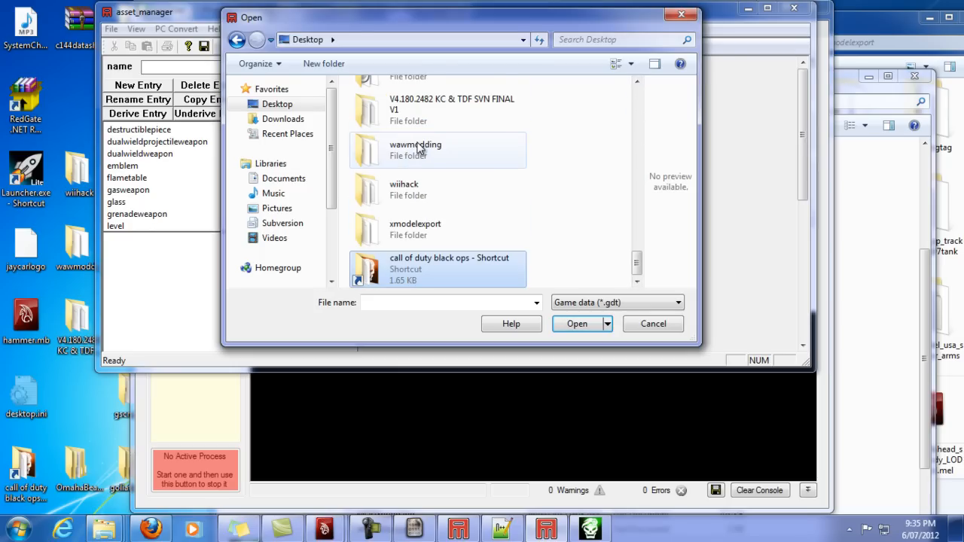
pyautogui.doubleClick(423, 263)
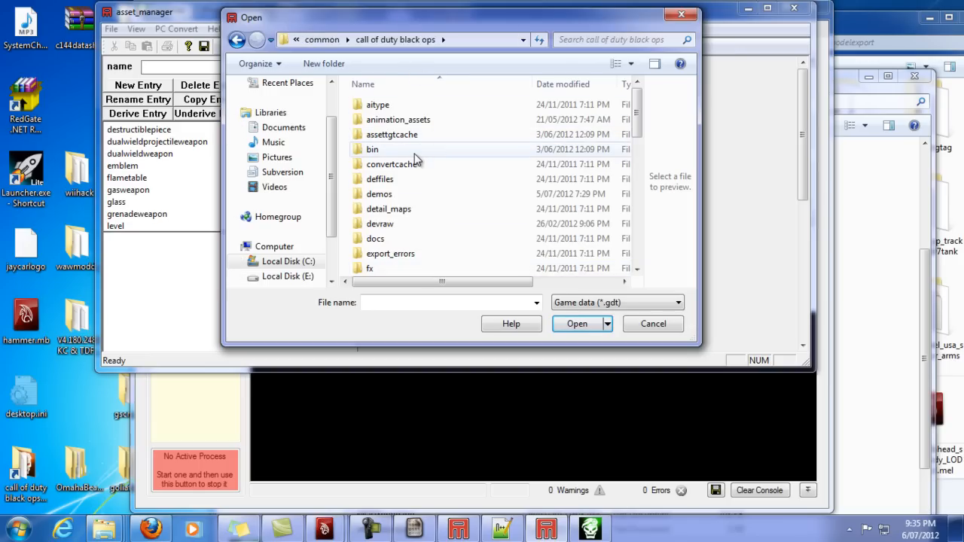
pyautogui.click(415, 197)
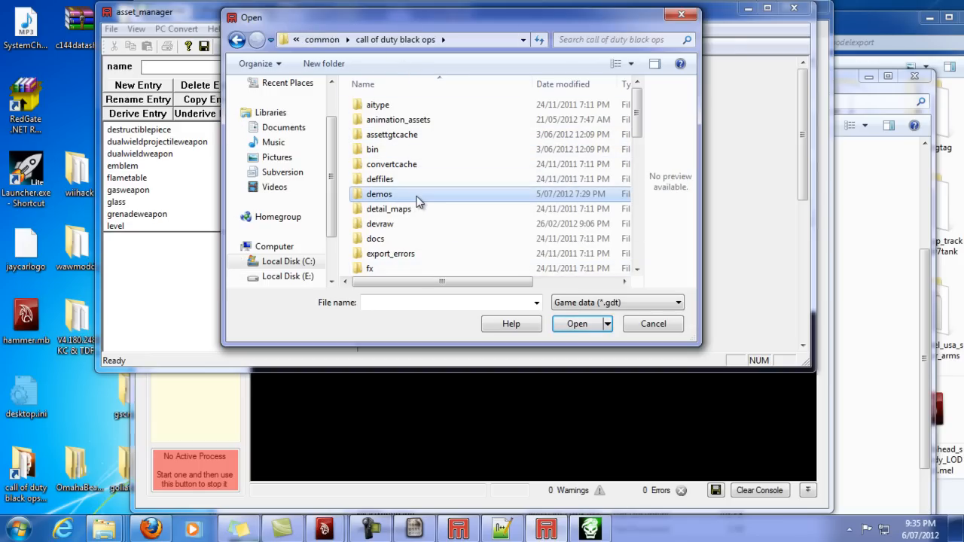
pyautogui.scroll(-5, 403, 166)
pyautogui.doubleClick(394, 131)
# - Open misc_weapons.gdt and look through its bulletweapon entries
pyautogui.click(406, 197)
pyautogui.scroll(-7, 429, 209)
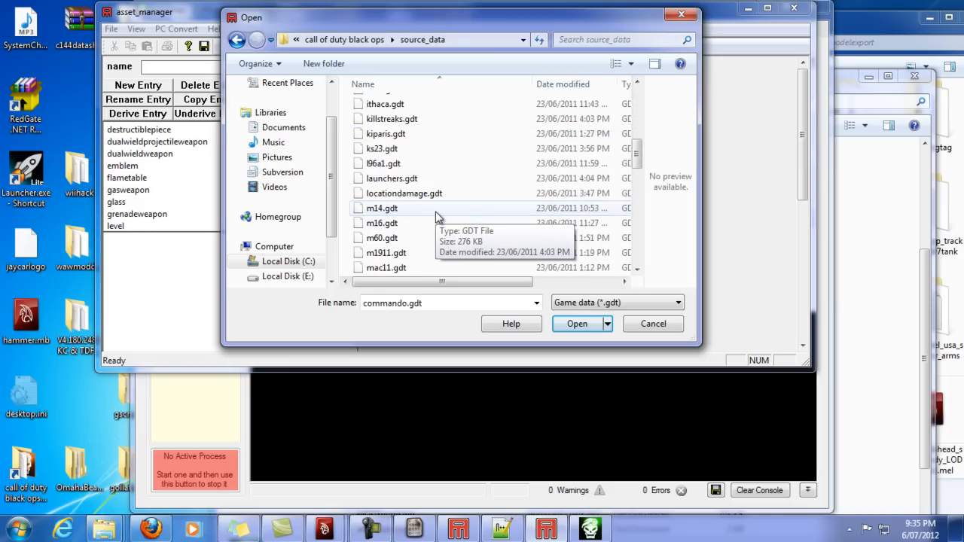
pyautogui.scroll(-3, 446, 211)
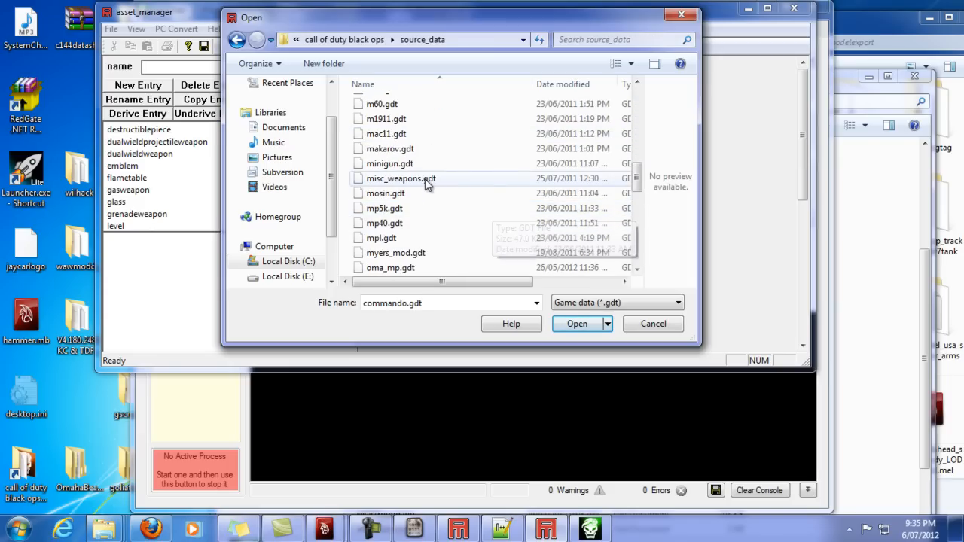
pyautogui.doubleClick(425, 179)
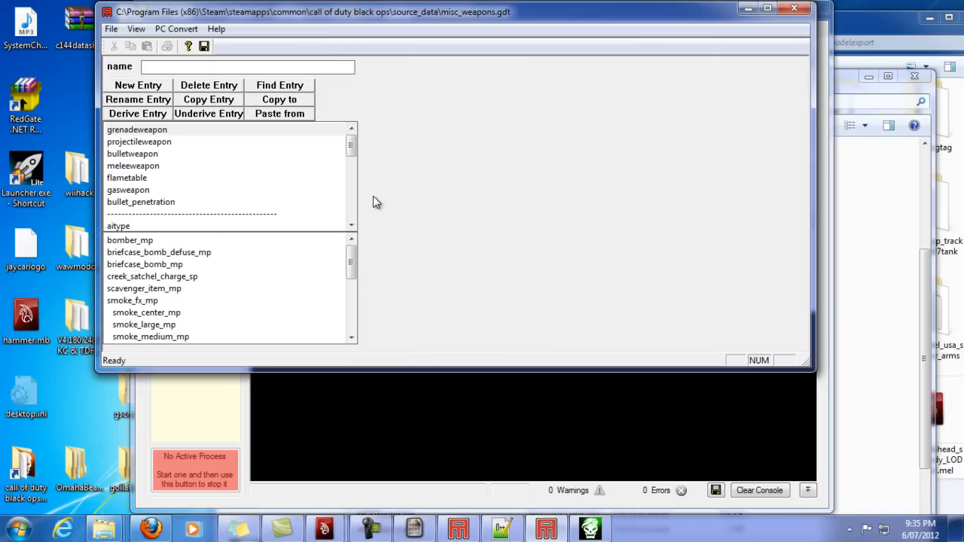
pyautogui.click(273, 156)
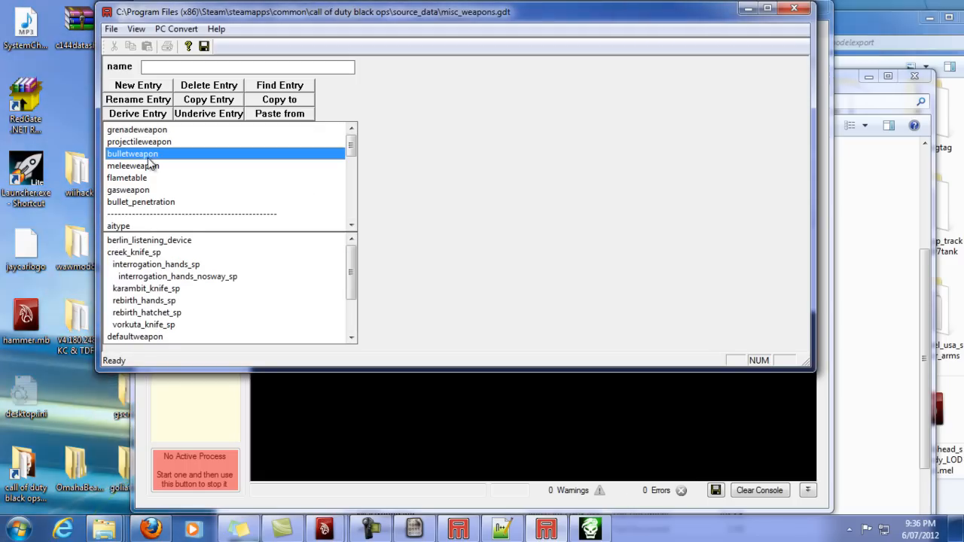
pyautogui.scroll(-2, 340, 282)
# - Open ak47.gdt from source_data and load the settings of its ak47_mp bulletweapon entry
pyautogui.click(111, 29)
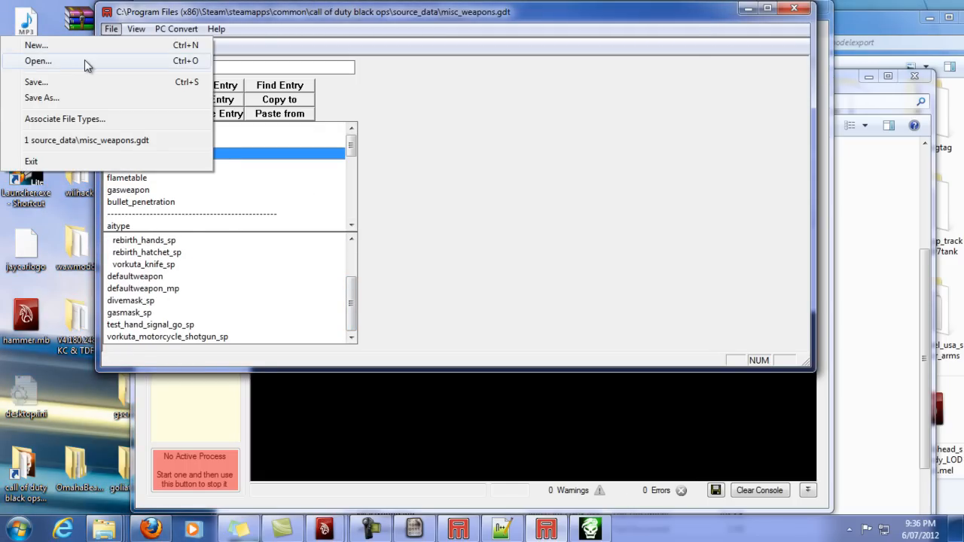
pyautogui.click(84, 60)
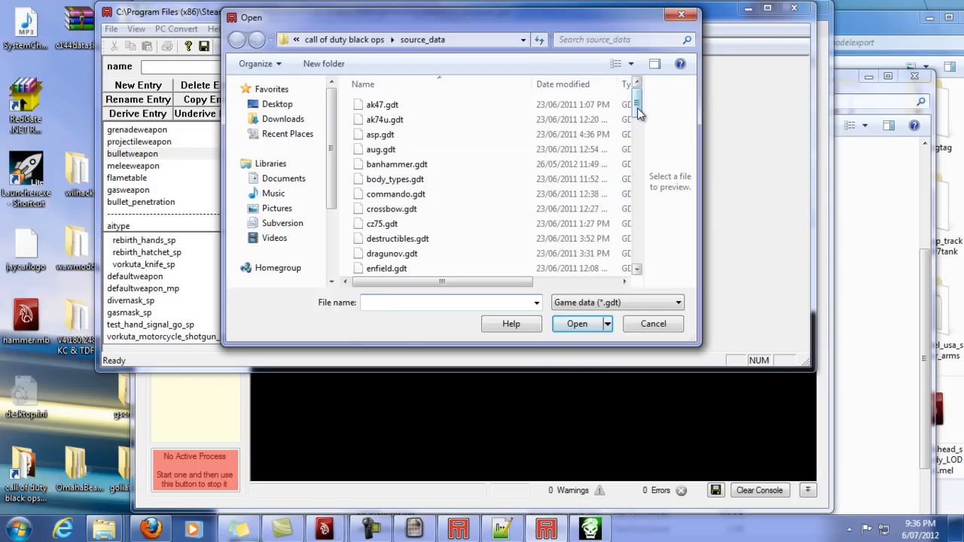
pyautogui.moveTo(638, 111); pyautogui.dragTo(377, 109)
pyautogui.click(391, 108)
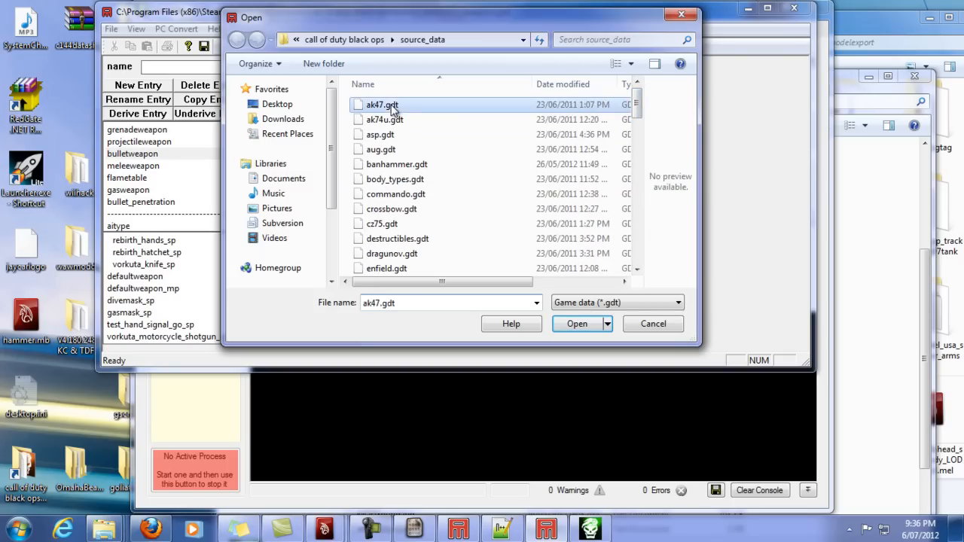
pyautogui.doubleClick(407, 107)
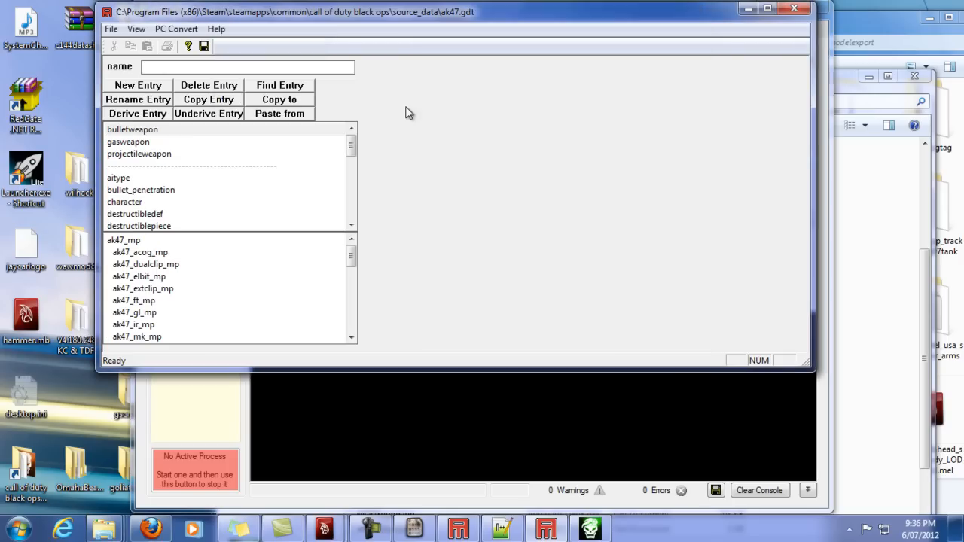
pyautogui.click(130, 132)
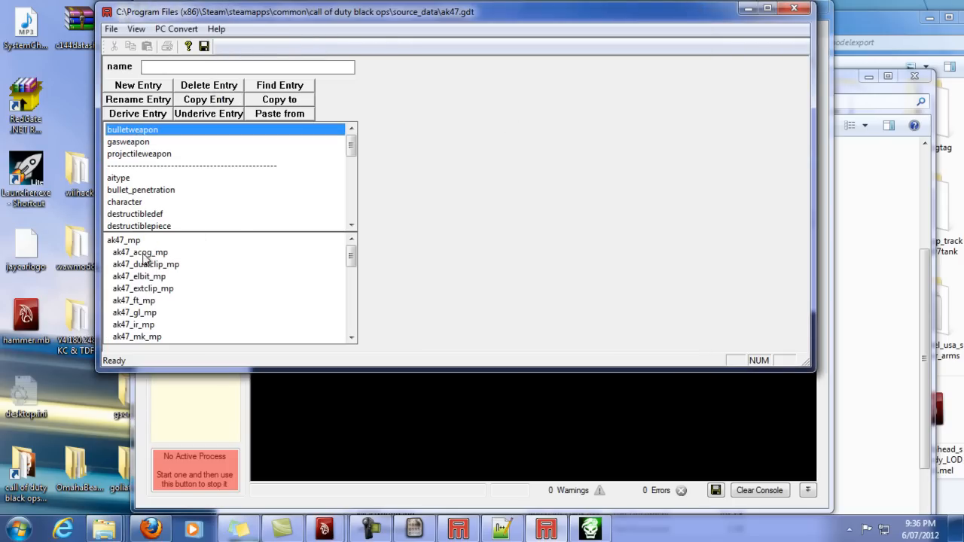
pyautogui.click(173, 241)
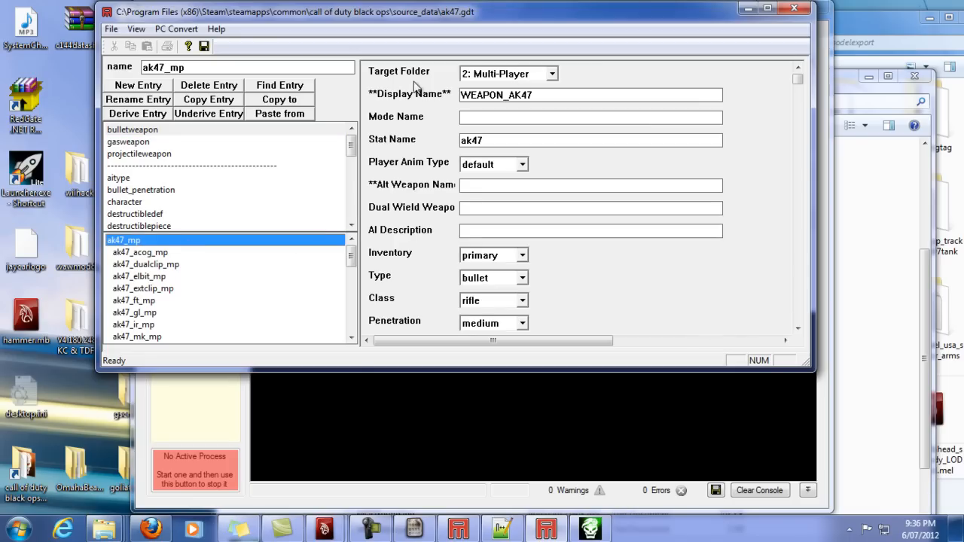
# - Examine the XModels section of ak47_mp, including the view gun, world gun and Hide Tags settings
pyautogui.moveTo(798, 80); pyautogui.dragTo(822, 107)
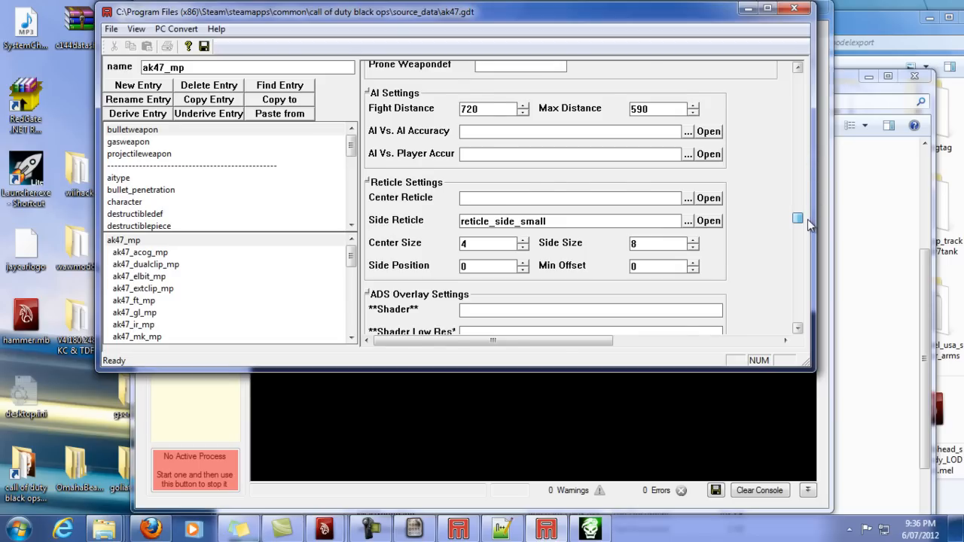
pyautogui.scroll(1, 809, 217)
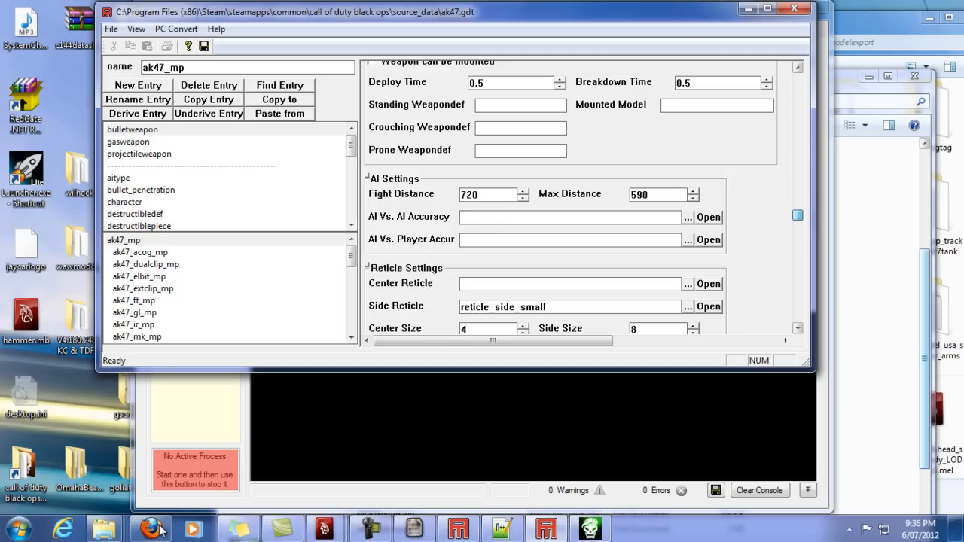
pyautogui.click(159, 530)
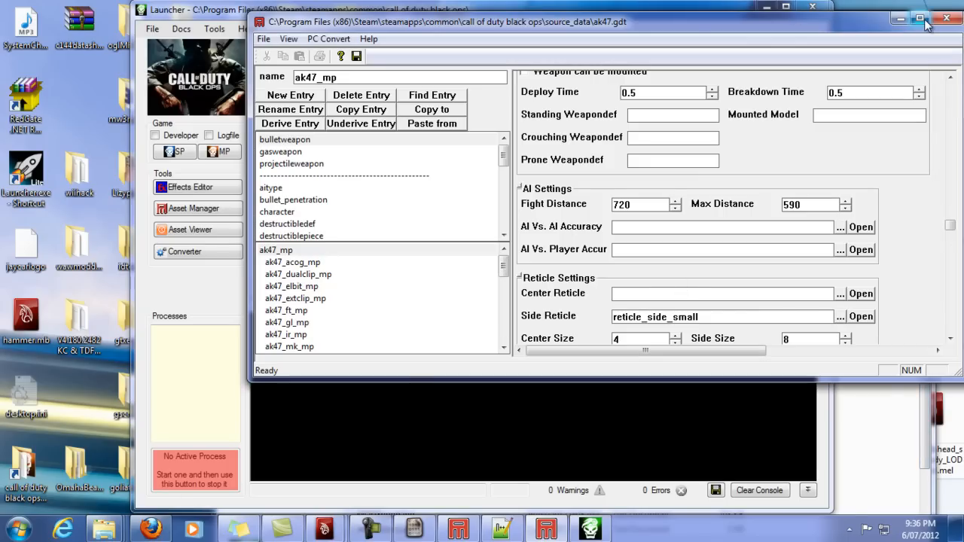
pyautogui.moveTo(951, 226); pyautogui.dragTo(956, 244)
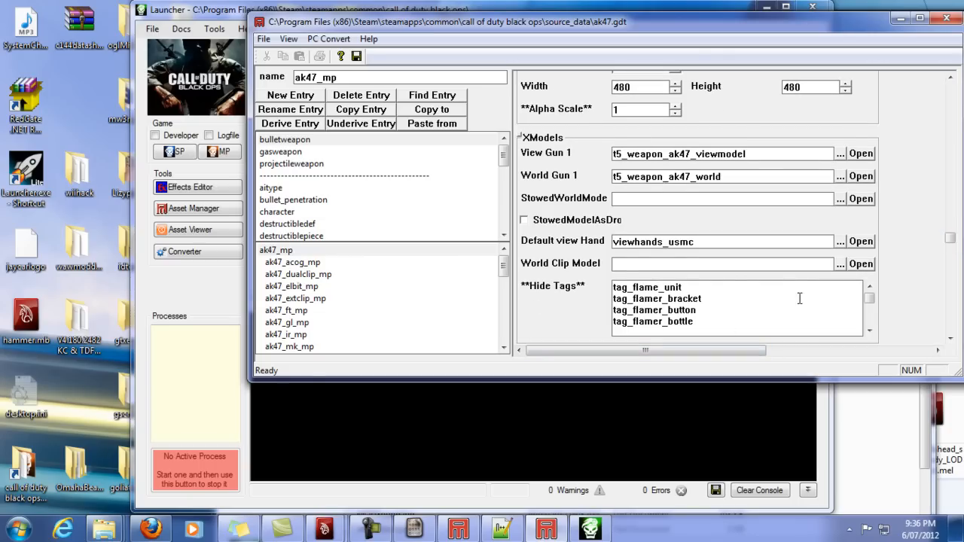
pyautogui.moveTo(871, 297)
pyautogui.mouseDown()
pyautogui.moveTo(876, 333)
pyautogui.moveTo(875, 293)
pyautogui.mouseUp()
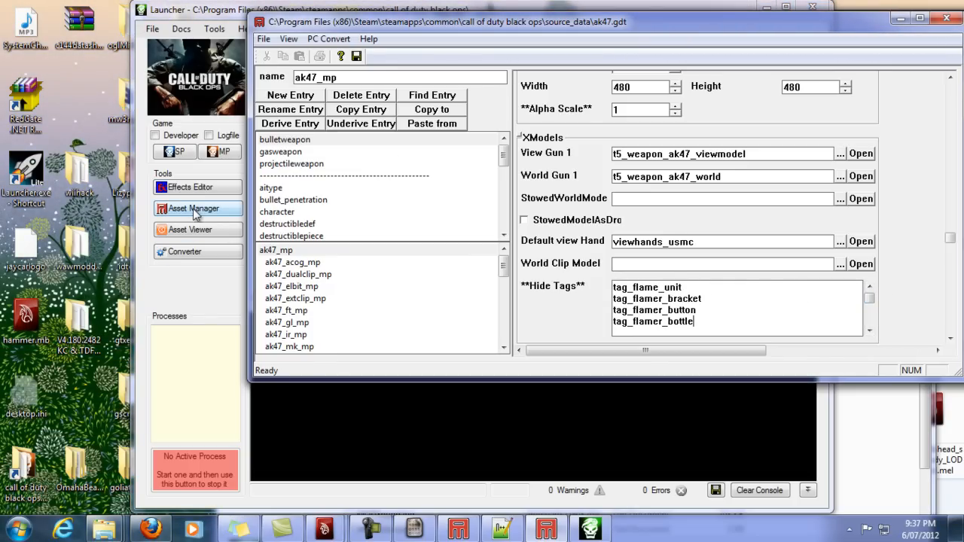
# - Open a second Asset Manager instance from the Launcher and start a new GDT file in it
pyautogui.click(220, 15)
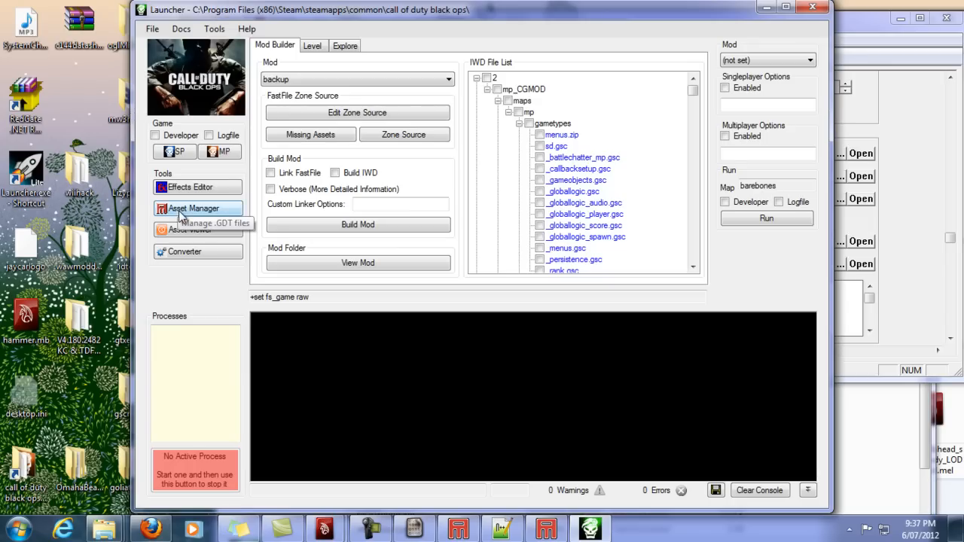
pyautogui.click(181, 211)
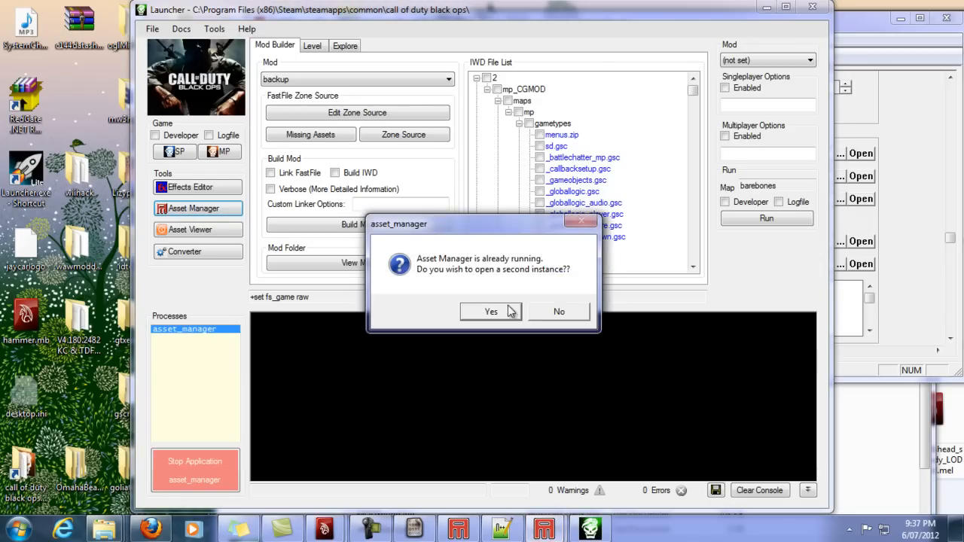
pyautogui.click(491, 312)
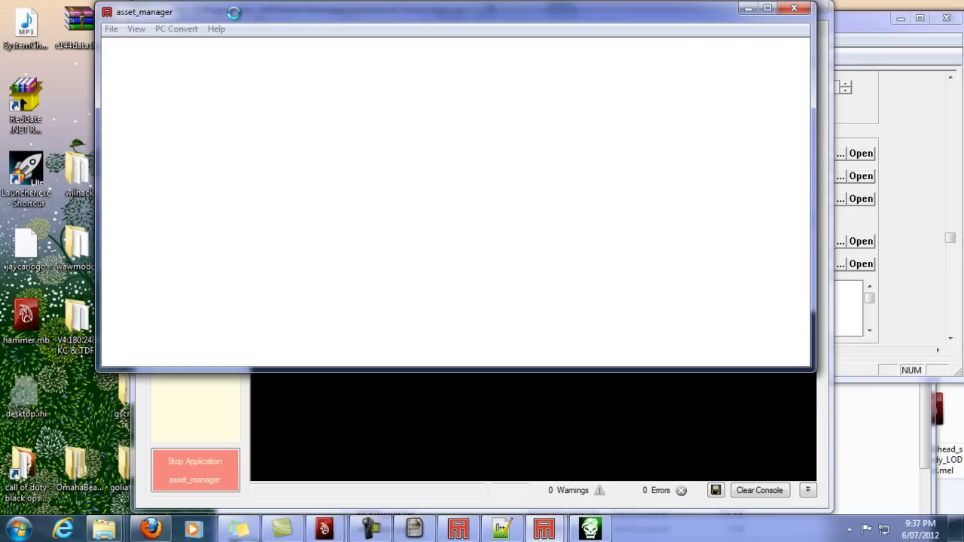
pyautogui.click(855, 29)
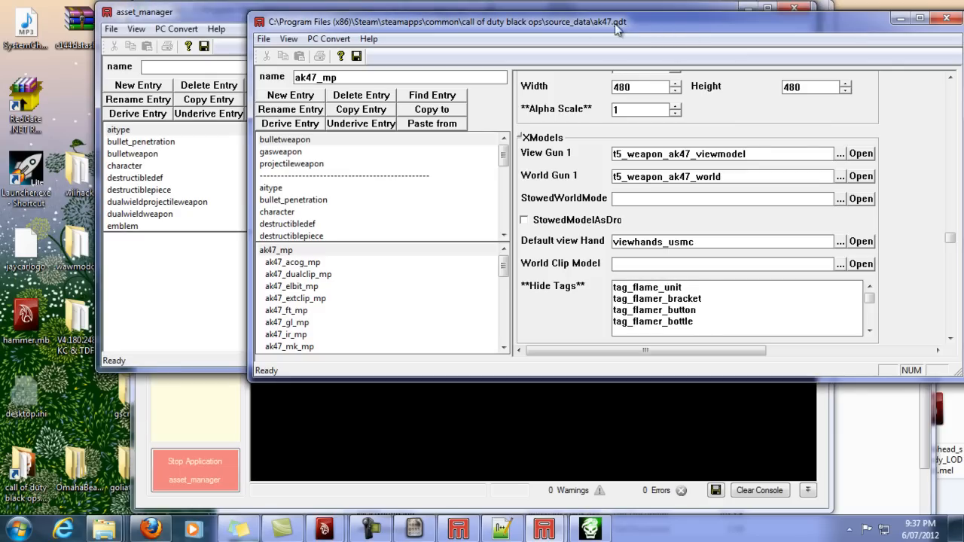
pyautogui.click(214, 12)
pyautogui.click(110, 29)
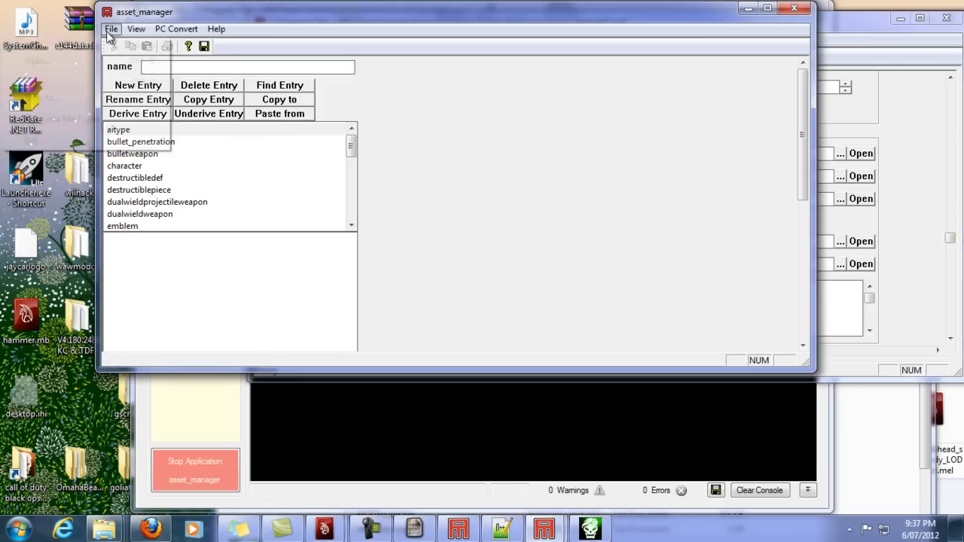
pyautogui.click(74, 45)
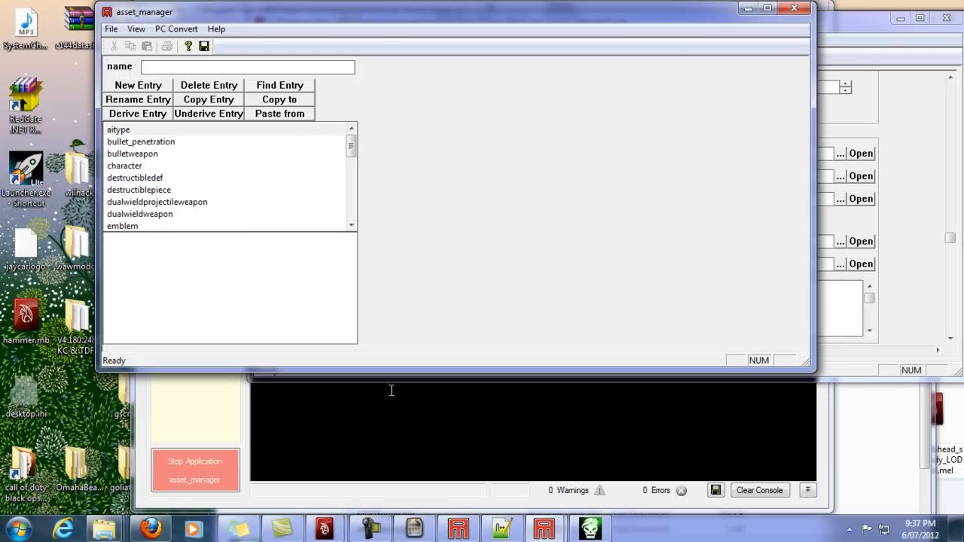
# - Copy the ak47_mp bulletweapon entry from ak47.gdt for use in another GDT
pyautogui.moveTo(562, 535)
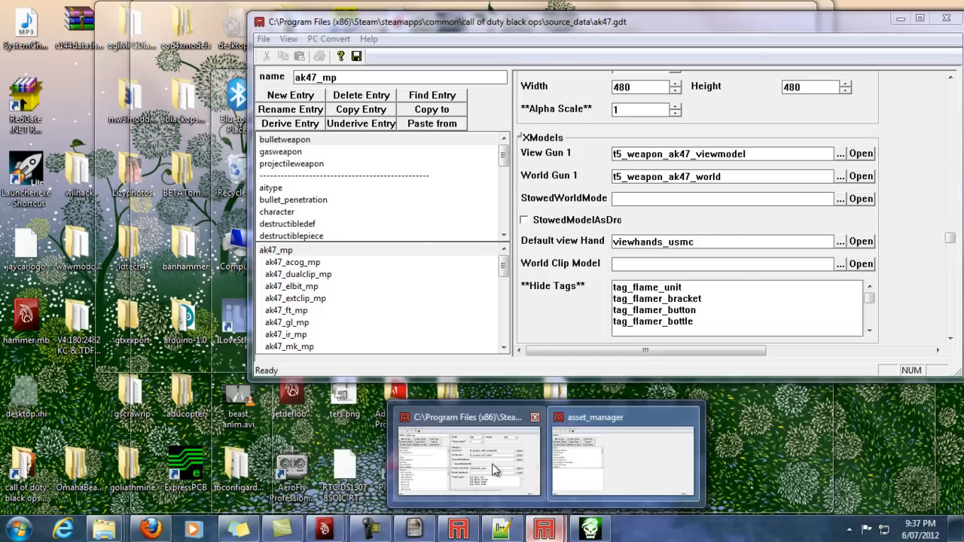
pyautogui.click(494, 410)
pyautogui.click(286, 252)
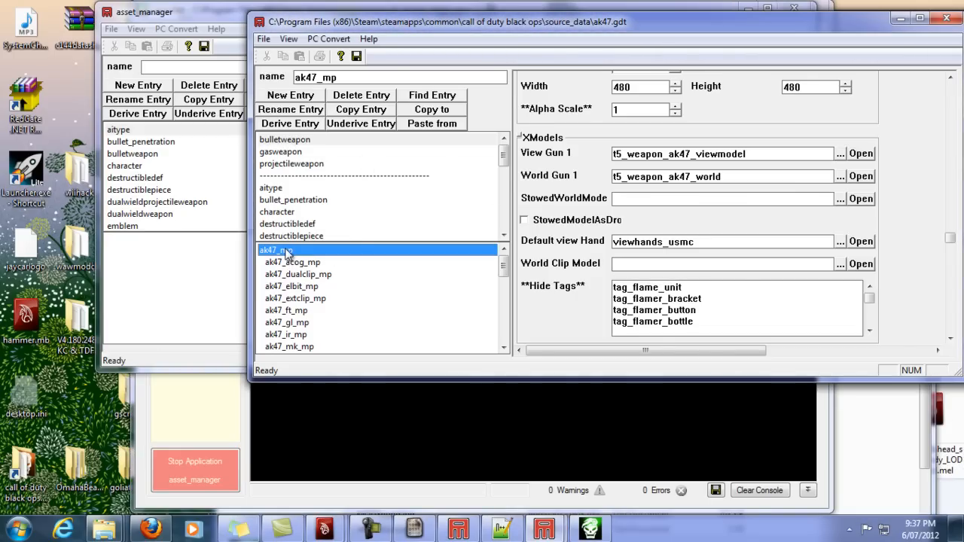
pyautogui.click(447, 110)
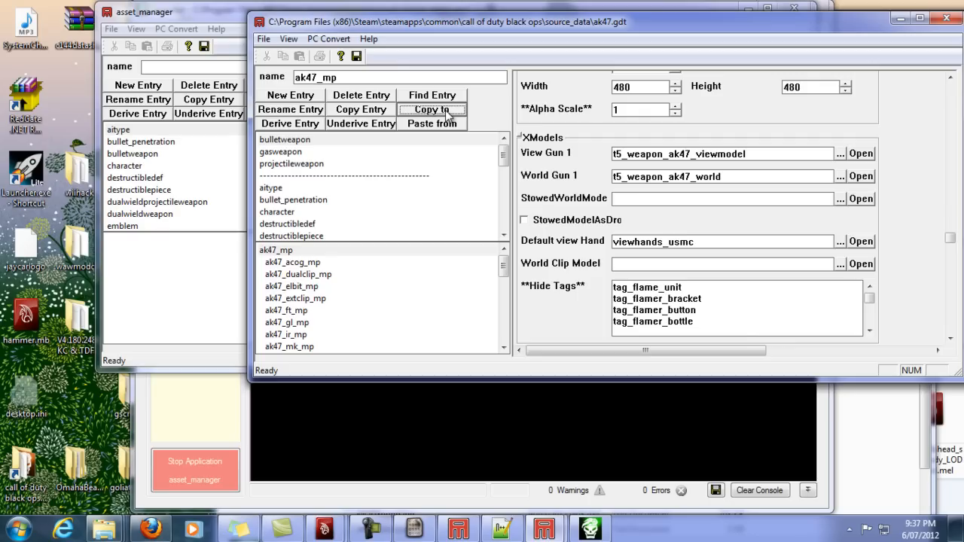
# - Paste the copied entry into the new GDT as rotceh_ak47_mp and select it under bulletweapon
pyautogui.click(210, 15)
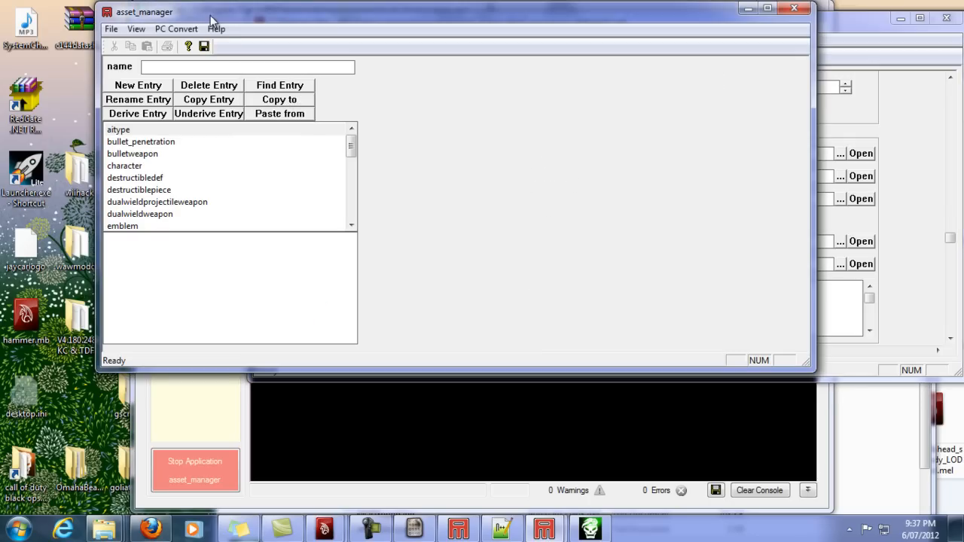
pyautogui.click(286, 117)
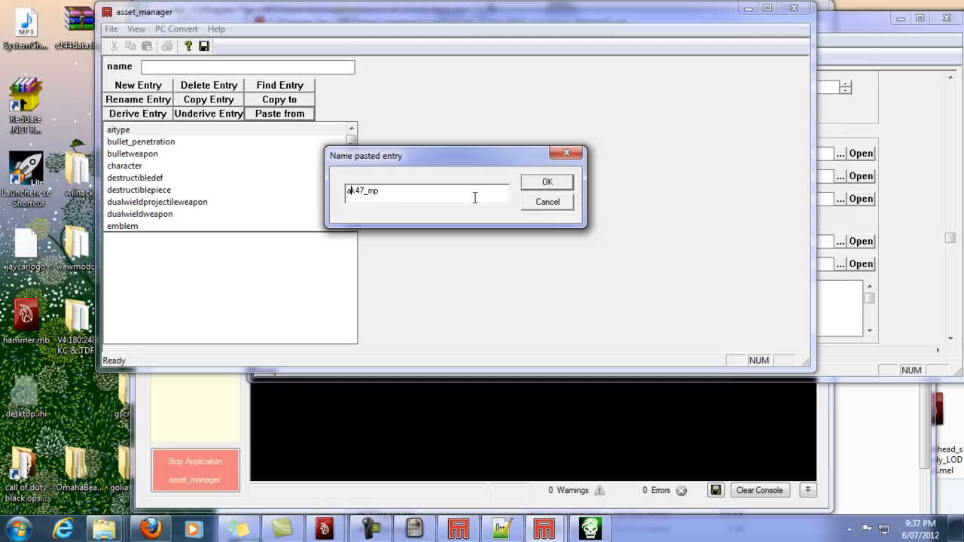
pyautogui.write('rotceh_')
pyautogui.click(544, 183)
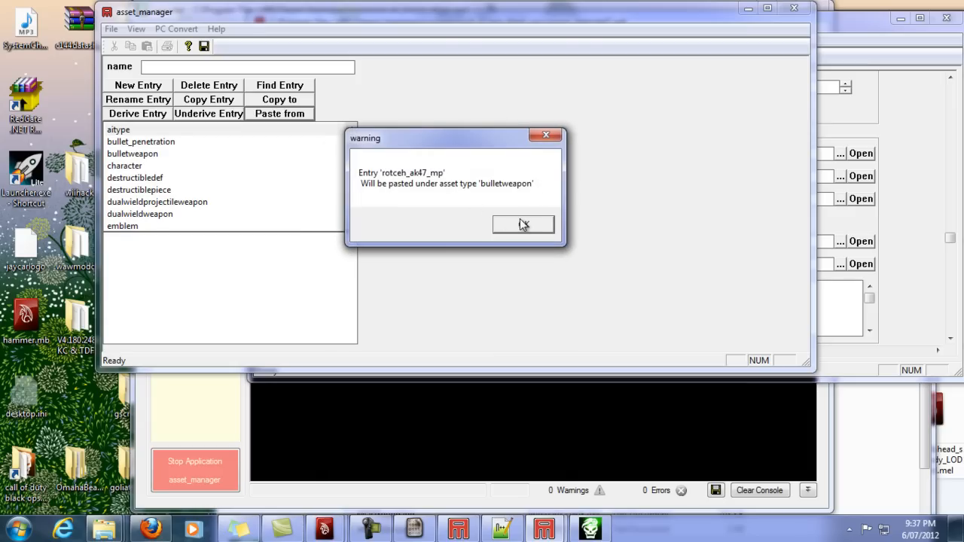
pyautogui.click(523, 227)
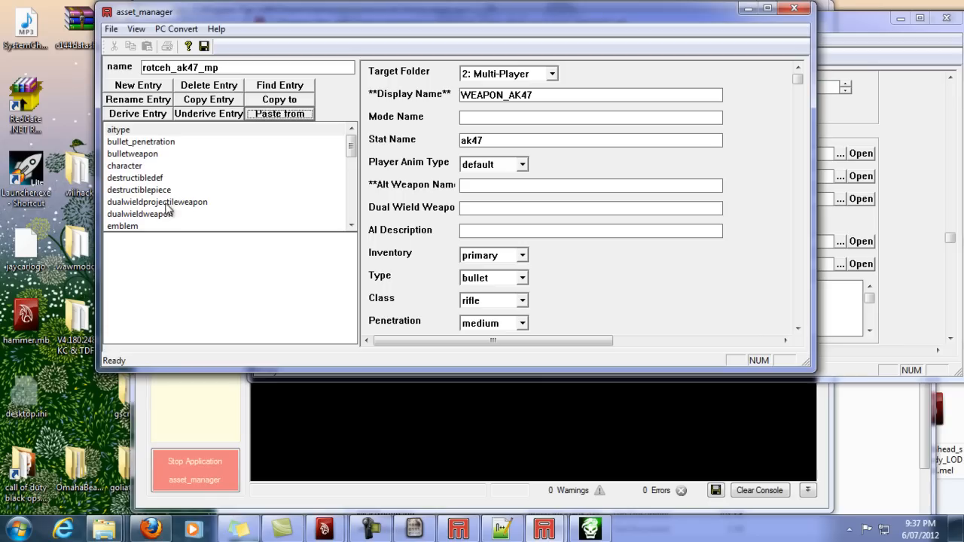
pyautogui.click(136, 155)
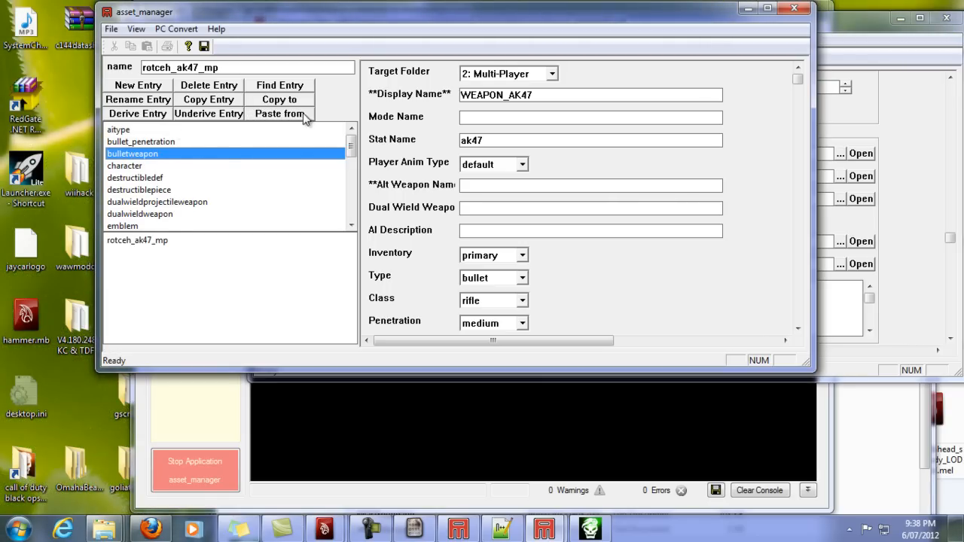
pyautogui.click(160, 241)
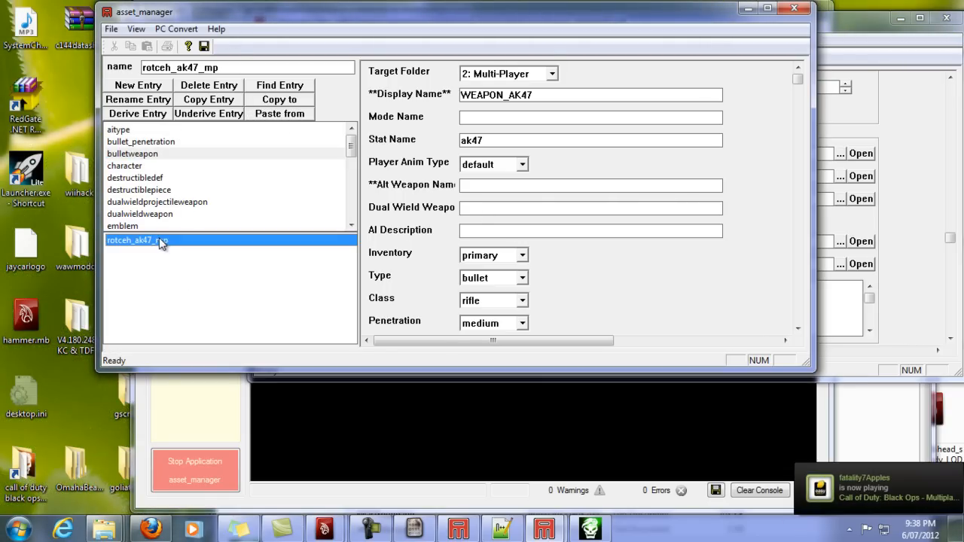
# - Save the new GDT in source_data as rotceh_xmodeltut_ak47
pyautogui.click(111, 29)
pyautogui.click(71, 98)
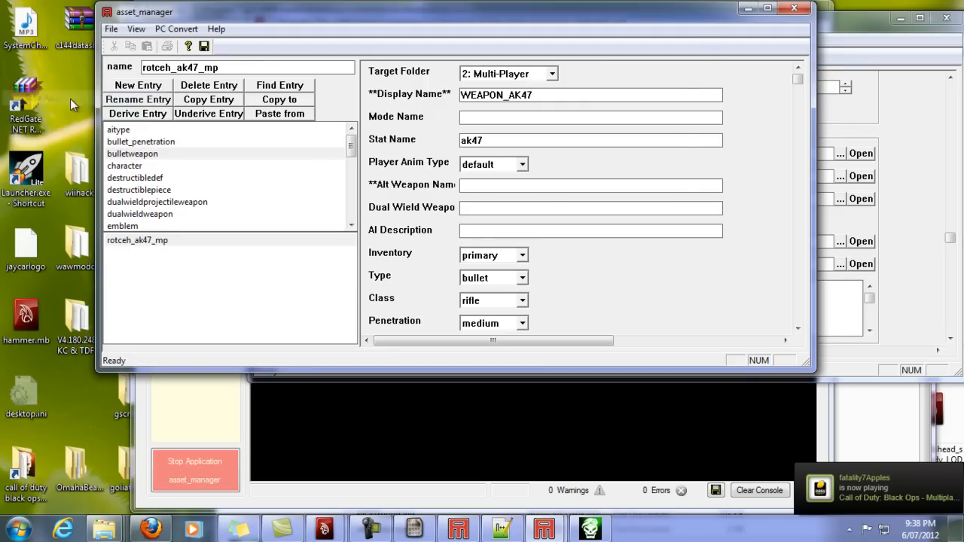
pyautogui.click(389, 44)
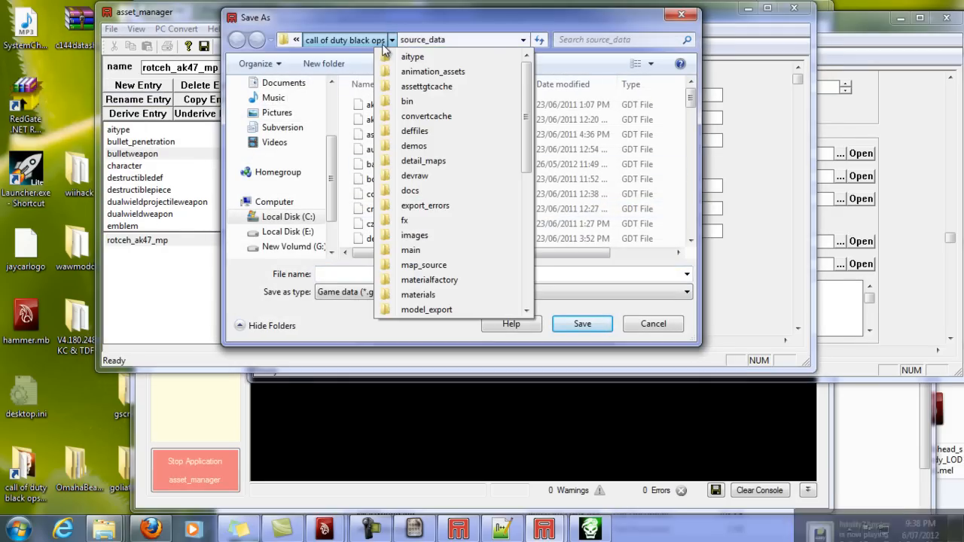
pyautogui.click(417, 41)
pyautogui.click(432, 271)
pyautogui.write('rotceh_xmodeltut_ak47')
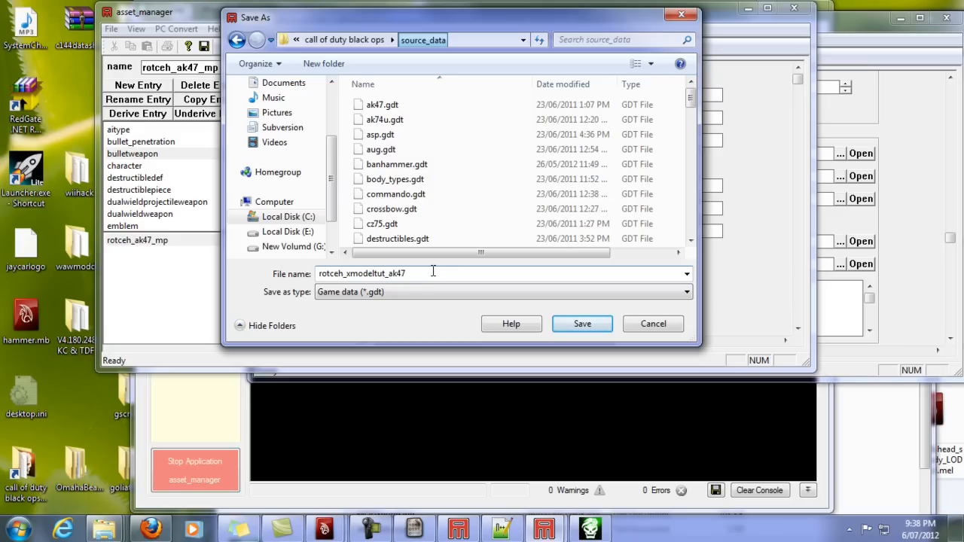
pyautogui.click(583, 324)
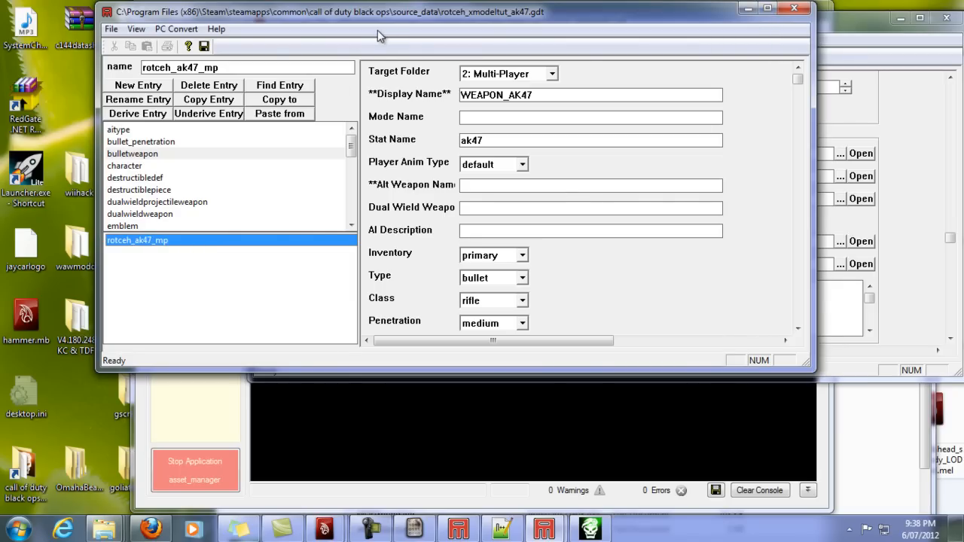
# - Start another new GDT and begin a new entry of the xmodel type
pyautogui.click(111, 29)
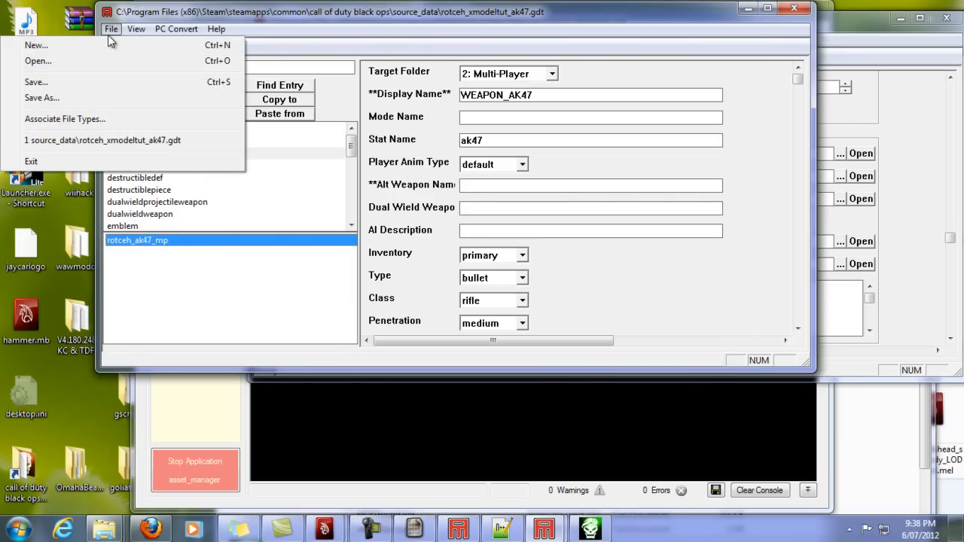
pyautogui.click(101, 47)
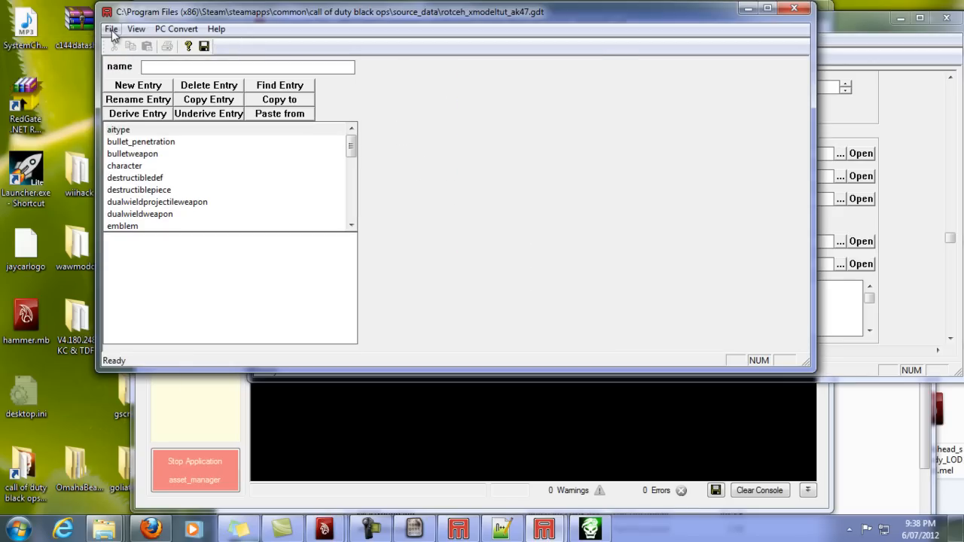
pyautogui.click(112, 30)
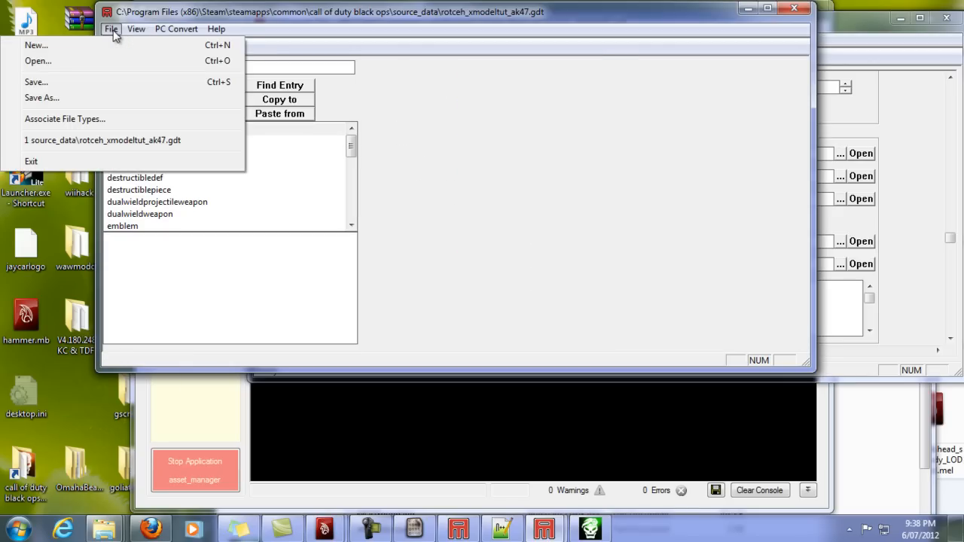
pyautogui.moveTo(349, 148); pyautogui.dragTo(353, 219)
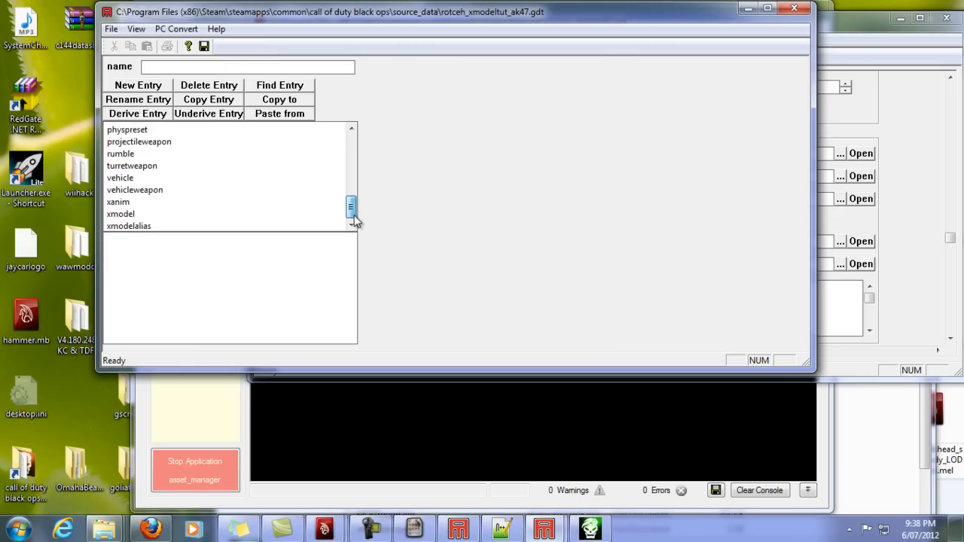
pyautogui.click(131, 215)
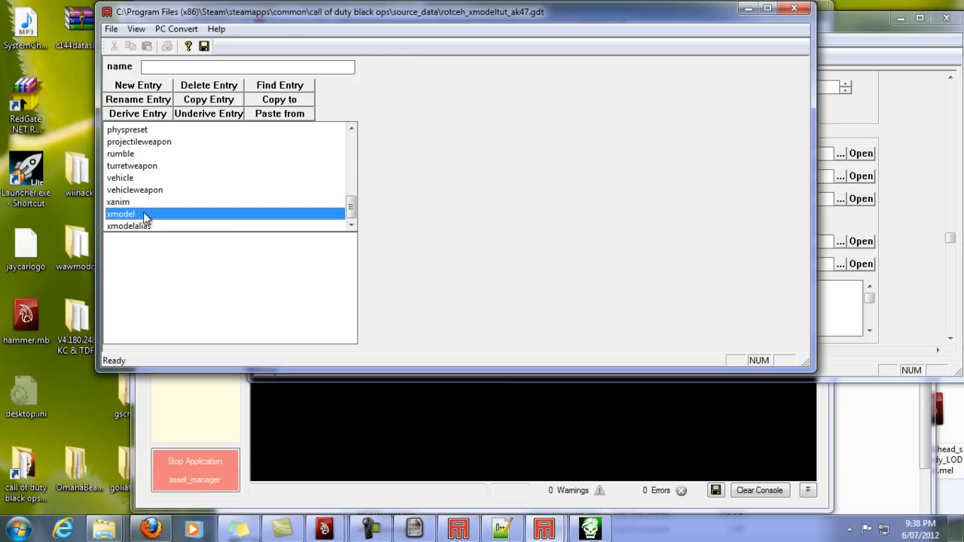
pyautogui.click(112, 30)
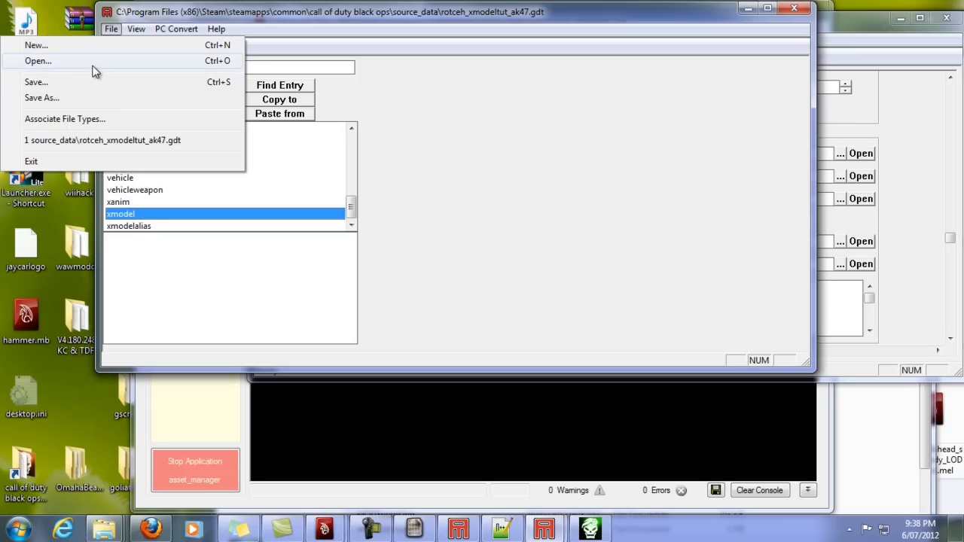
pyautogui.click(388, 97)
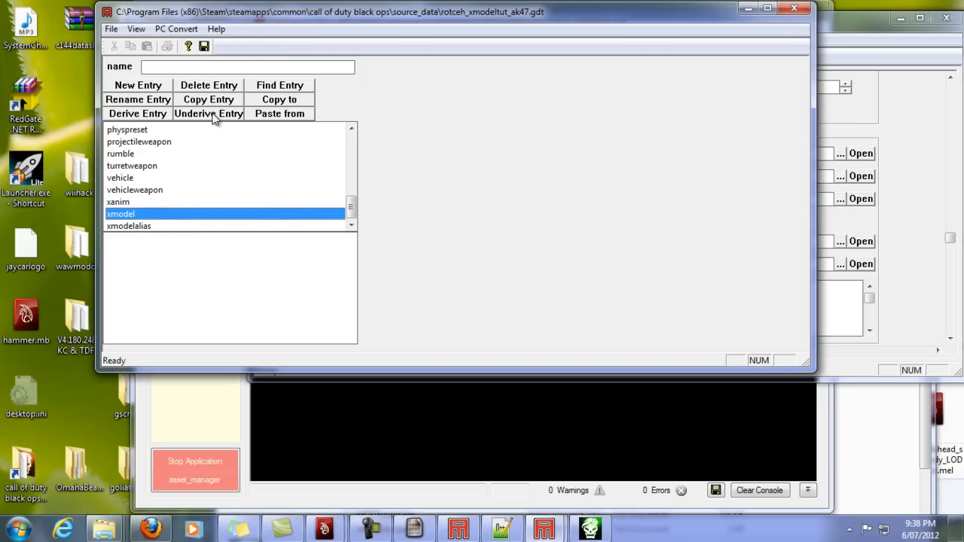
pyautogui.click(149, 86)
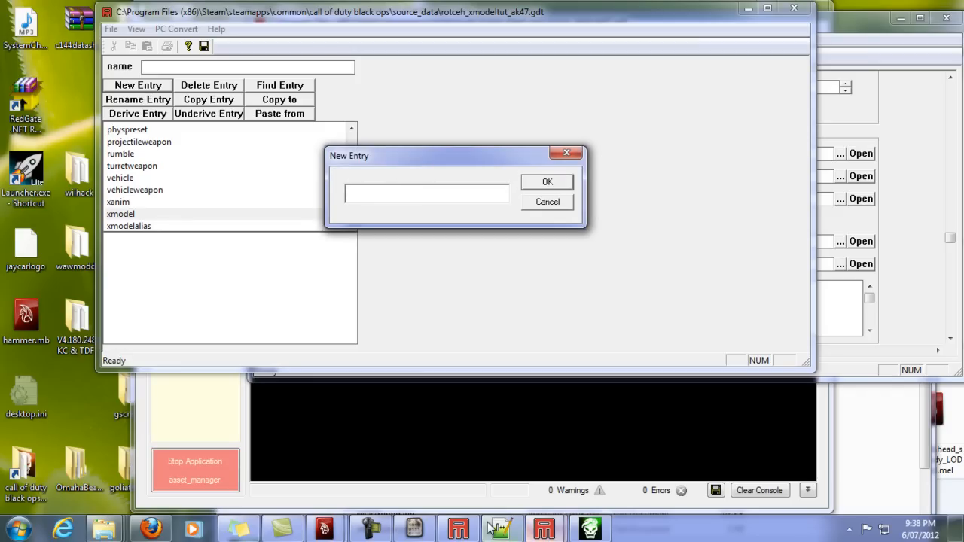
# - Switch to the bin Explorer window, browse to model_export\mods\mp_xmodeltut\weapon_ak47 and select the Tom_weapon_ak47_high1 XMODEL_EXPORT file
pyautogui.click(104, 530)
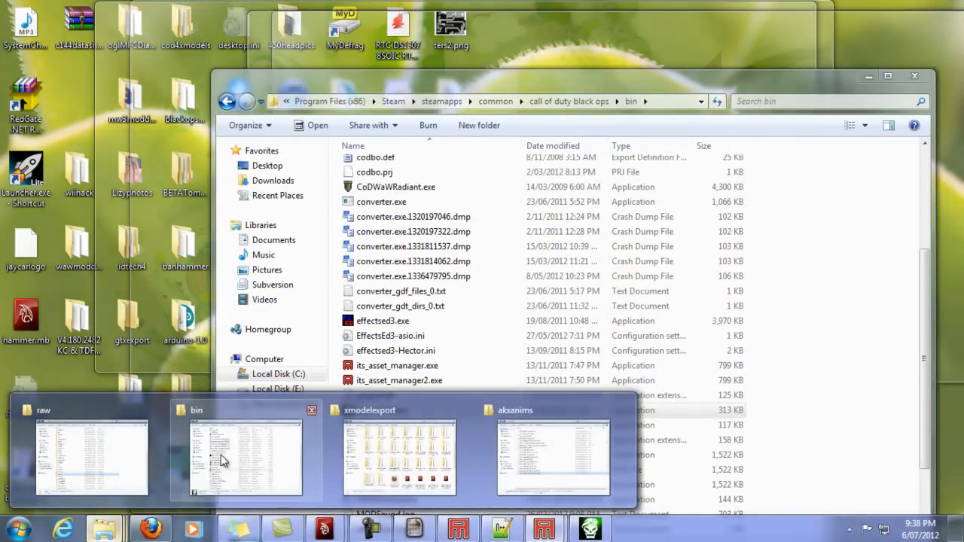
pyautogui.click(224, 457)
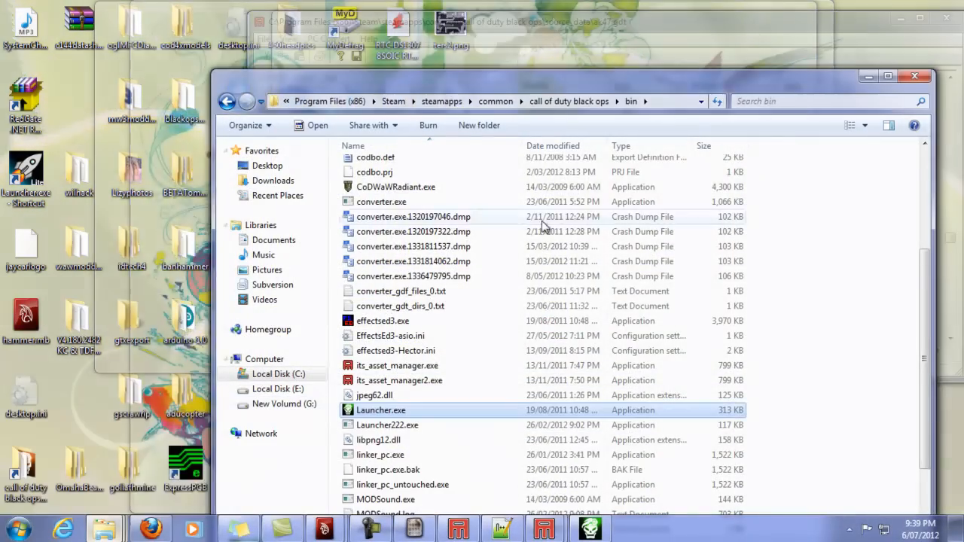
pyautogui.click(594, 107)
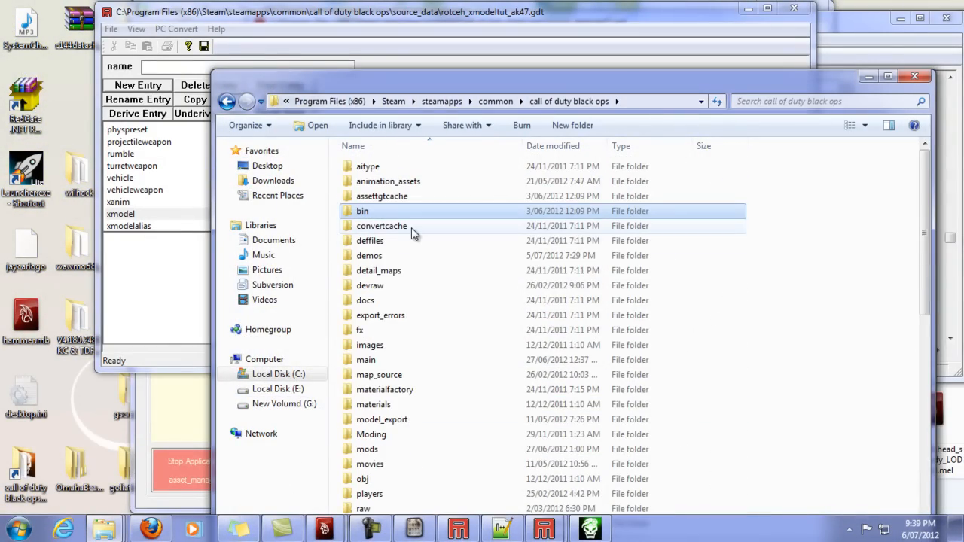
pyautogui.scroll(-1, 392, 236)
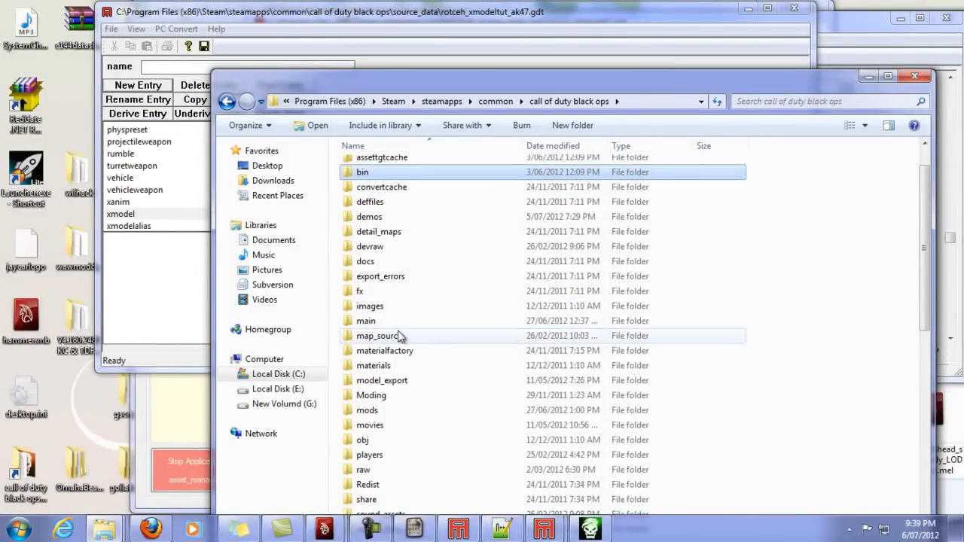
pyautogui.doubleClick(376, 381)
pyautogui.click(377, 300)
pyautogui.doubleClick(378, 300)
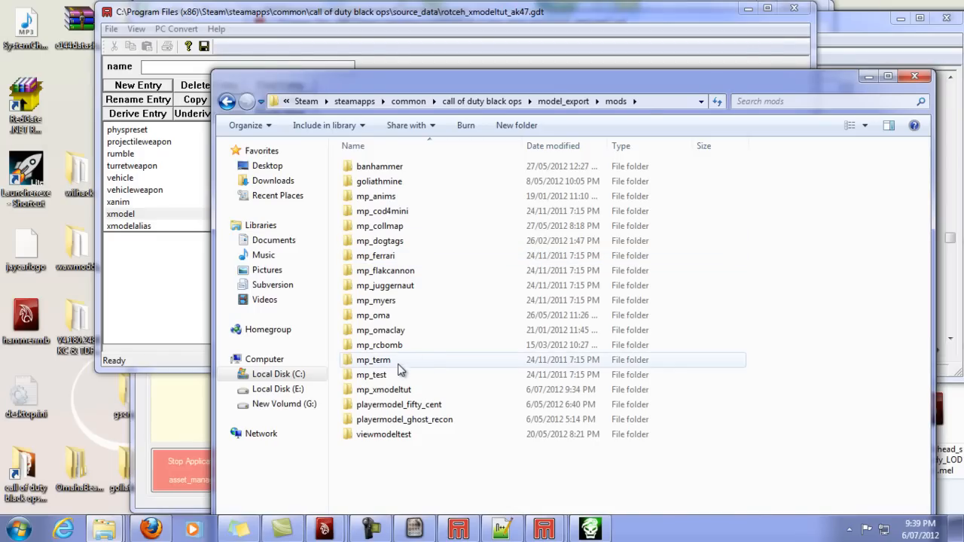
pyautogui.doubleClick(384, 389)
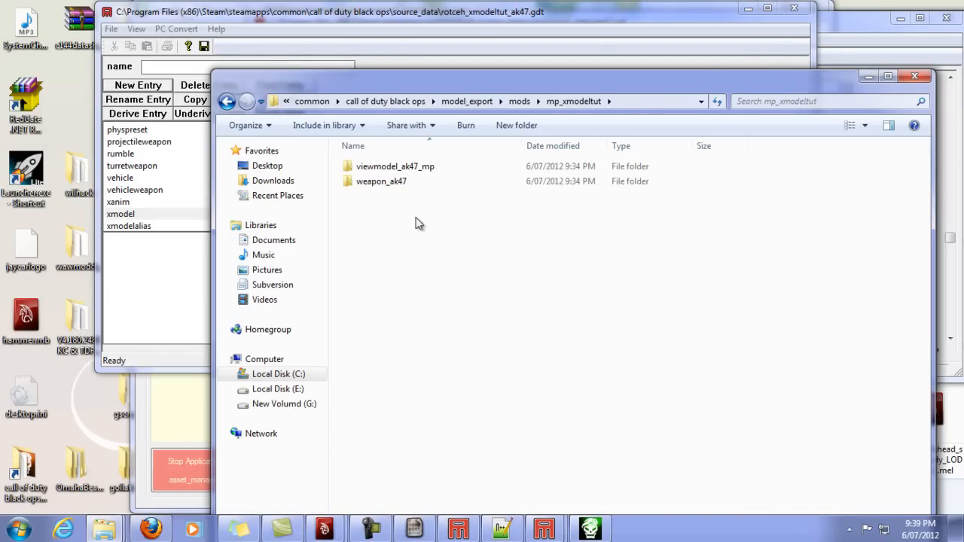
pyautogui.doubleClick(378, 183)
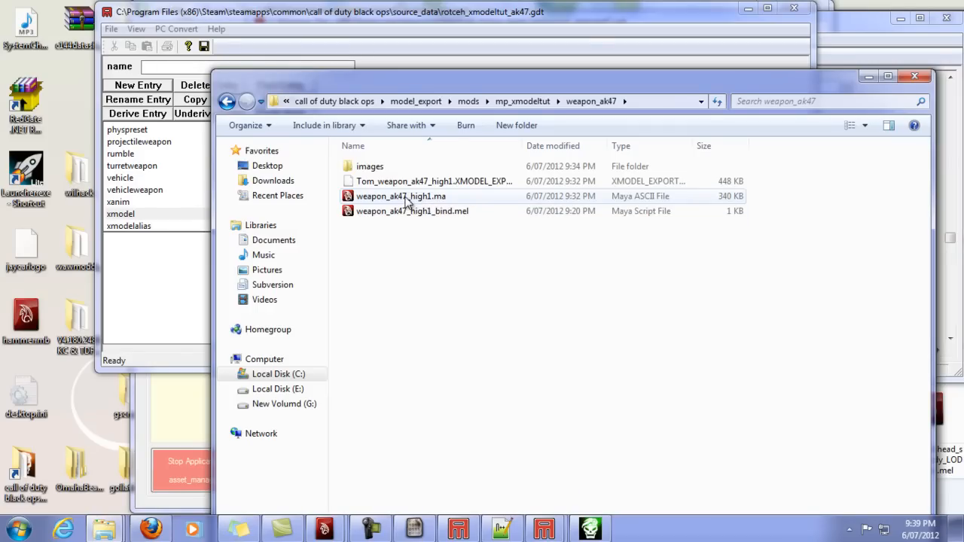
pyautogui.click(408, 185)
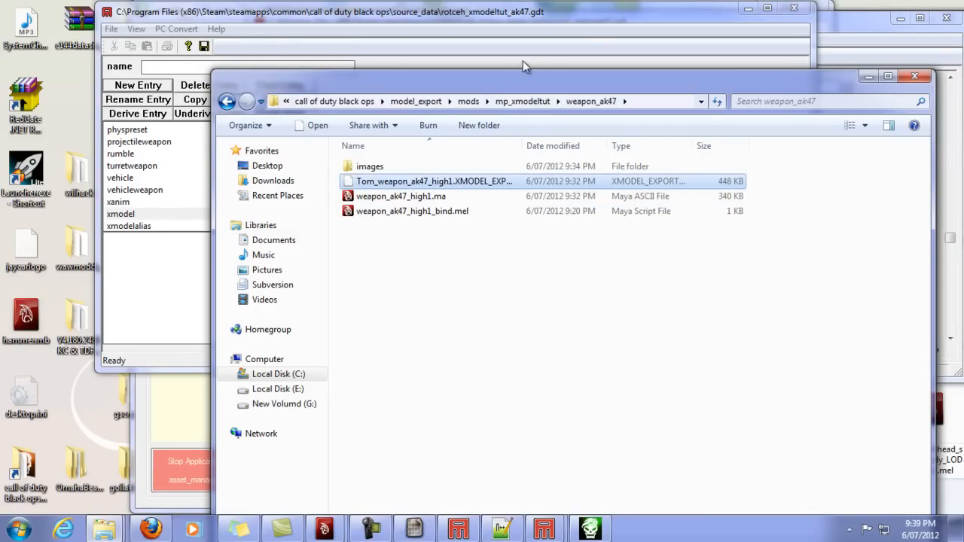
# - Name the new xmodel entry worldrotceh_ak and set its type to animated
pyautogui.moveTo(494, 83); pyautogui.dragTo(714, 93)
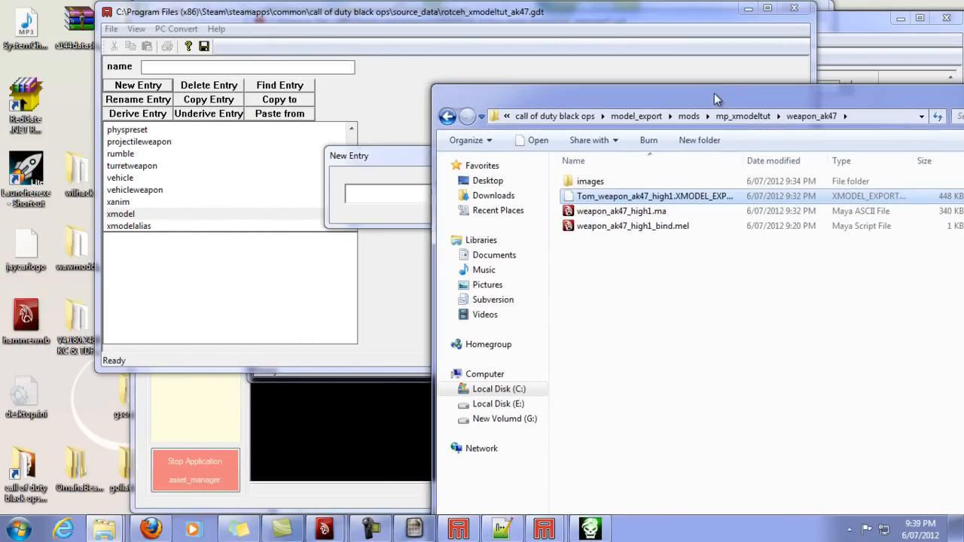
pyautogui.click(398, 190)
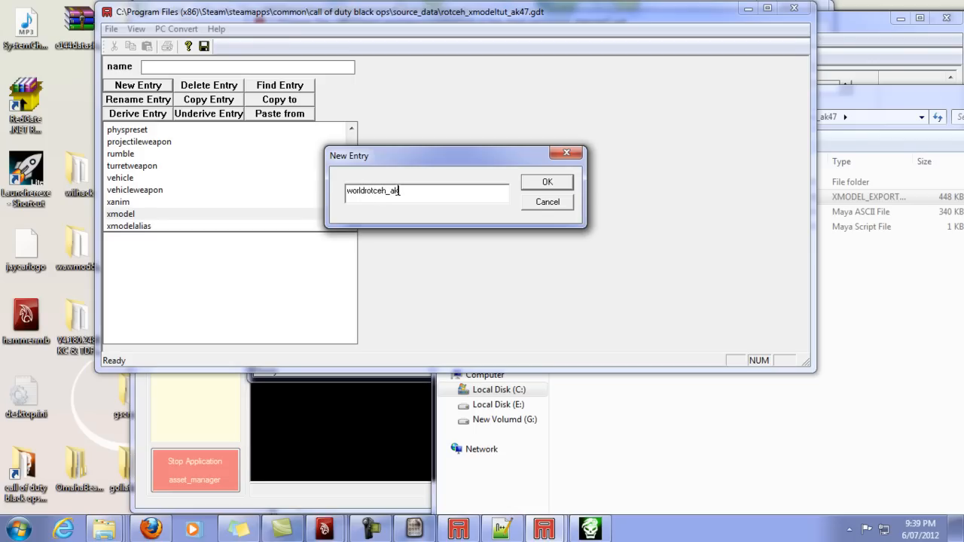
pyautogui.click(546, 181)
pyautogui.click(589, 92)
pyautogui.click(486, 101)
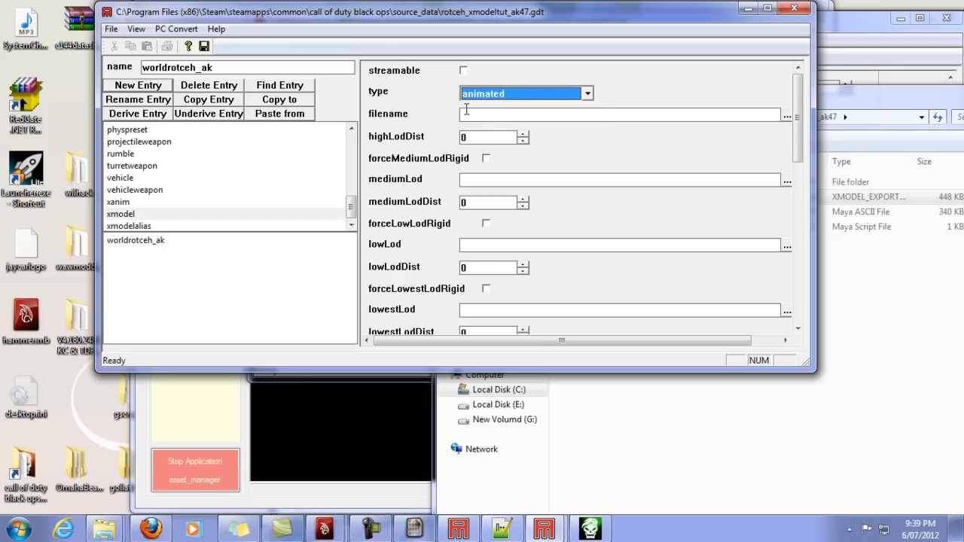
# - Set the filename of worldrotceh_ak to Tom_weapon_ak47_high1.XMODEL_EXPORT from mods\mp_xmodeltut\weapon_ak47
pyautogui.click(787, 116)
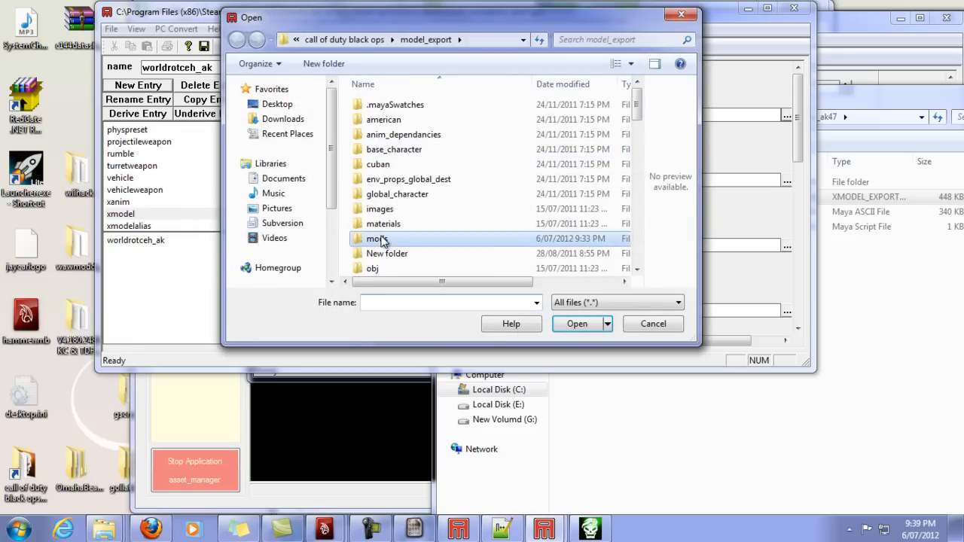
pyautogui.doubleClick(379, 238)
pyautogui.click(527, 194)
pyautogui.moveTo(639, 146); pyautogui.dragTo(644, 220)
pyautogui.doubleClick(436, 223)
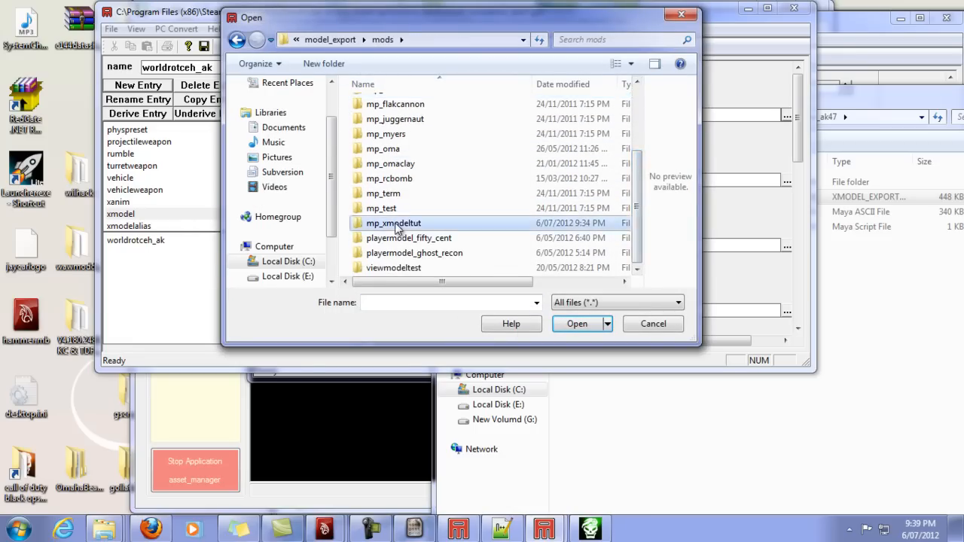
pyautogui.doubleClick(398, 120)
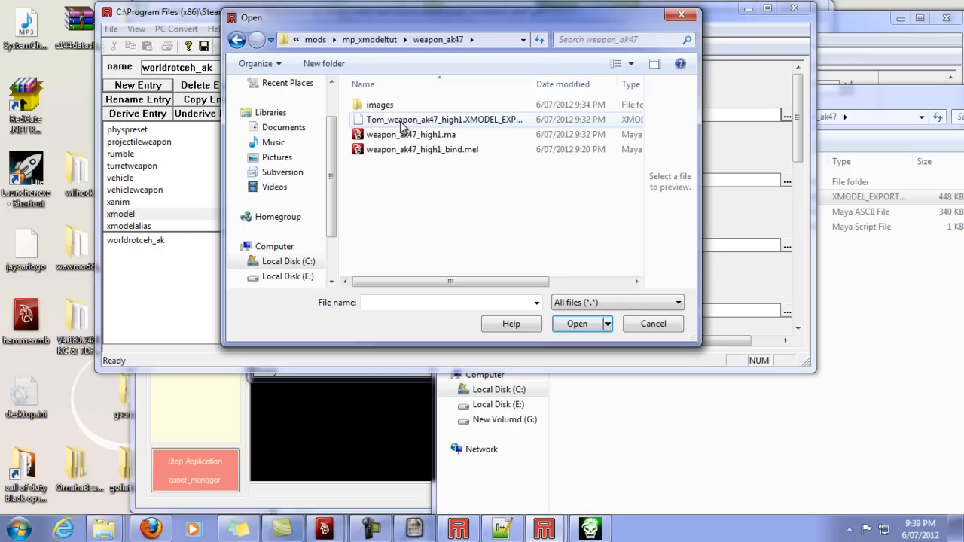
pyautogui.doubleClick(482, 120)
pyautogui.moveTo(798, 93)
pyautogui.mouseDown()
pyautogui.moveTo(798, 154)
pyautogui.moveTo(803, 94)
pyautogui.mouseUp()
pyautogui.click(160, 215)
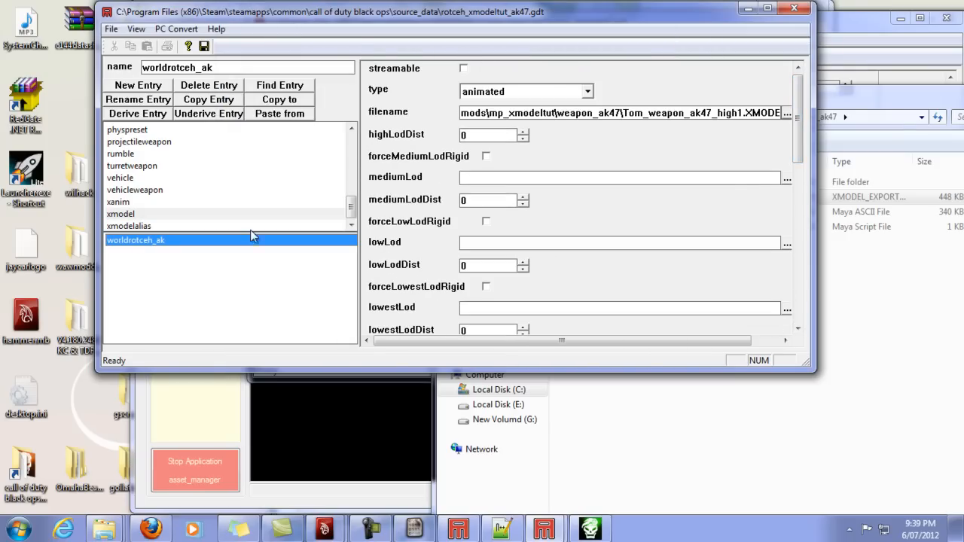
pyautogui.moveTo(798, 135)
pyautogui.mouseDown()
pyautogui.moveTo(814, 229)
pyautogui.moveTo(806, 290)
pyautogui.moveTo(813, 214)
pyautogui.moveTo(800, 136)
pyautogui.mouseUp()
# - Save the GDT under the new name xmodeltut_akmodel in the model_export folder
pyautogui.click(111, 28)
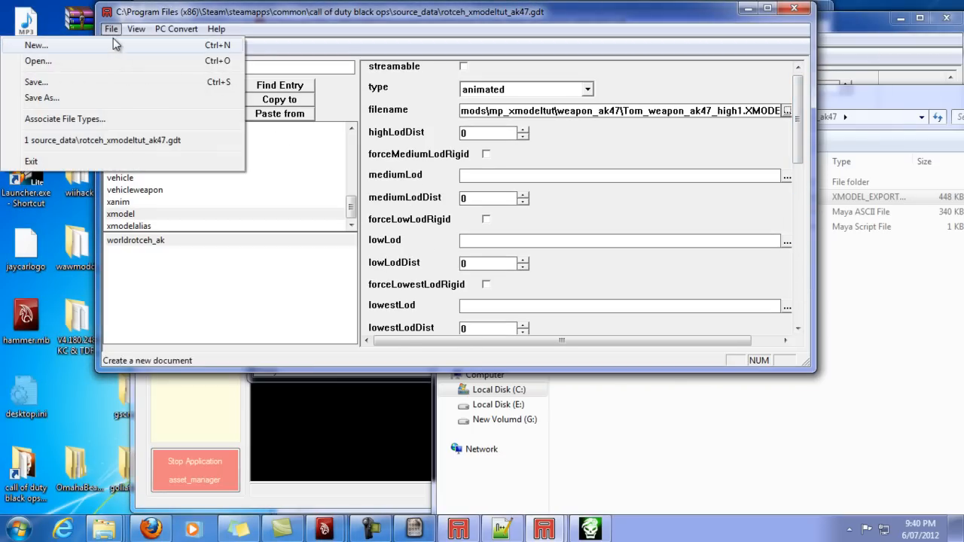
pyautogui.click(57, 98)
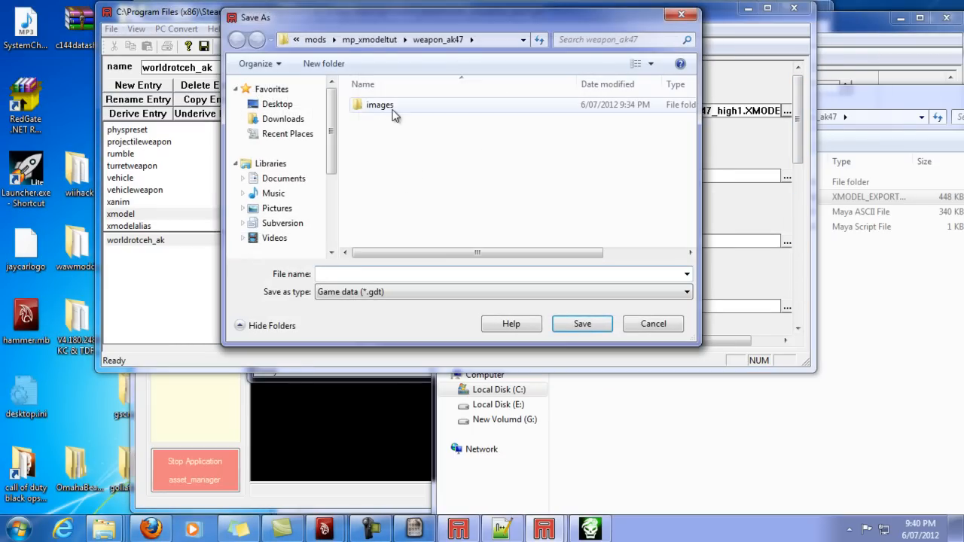
pyautogui.click(311, 42)
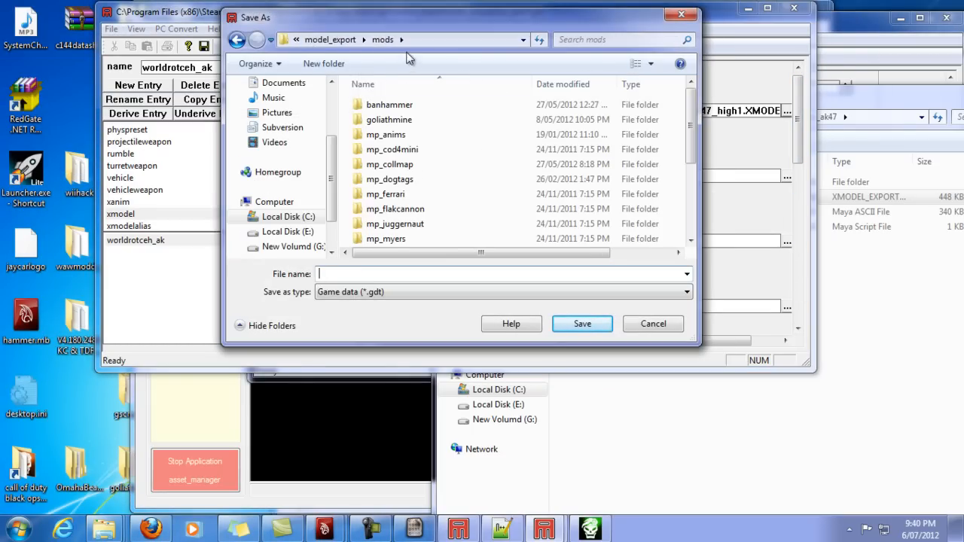
pyautogui.click(345, 39)
pyautogui.click(363, 274)
pyautogui.moveTo(690, 113); pyautogui.dragTo(703, 238)
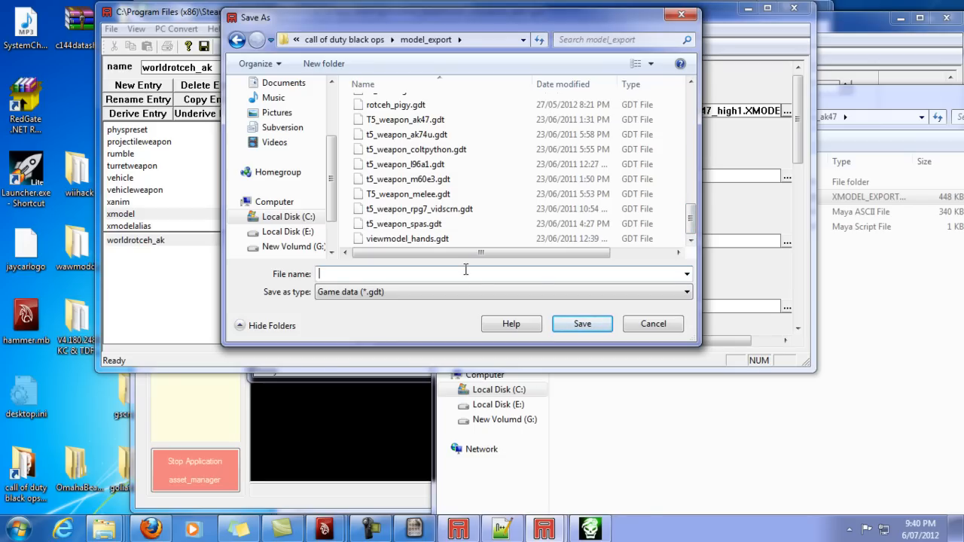
pyautogui.write('xmodel')
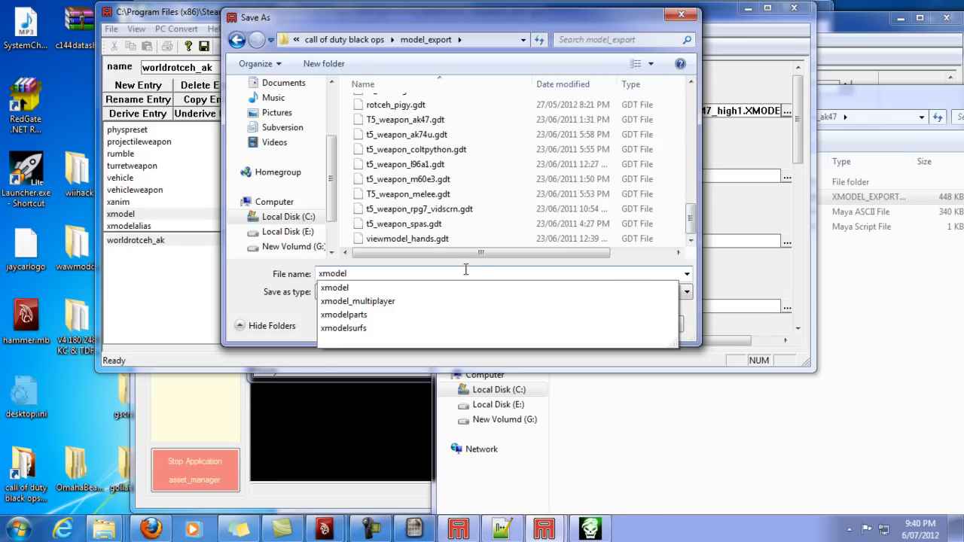
pyautogui.write('tut_akmodel')
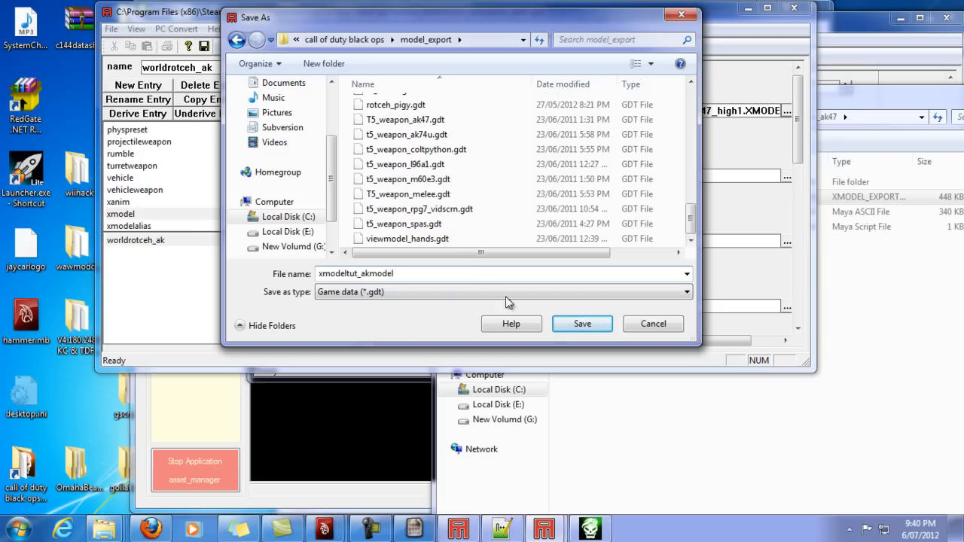
pyautogui.click(583, 323)
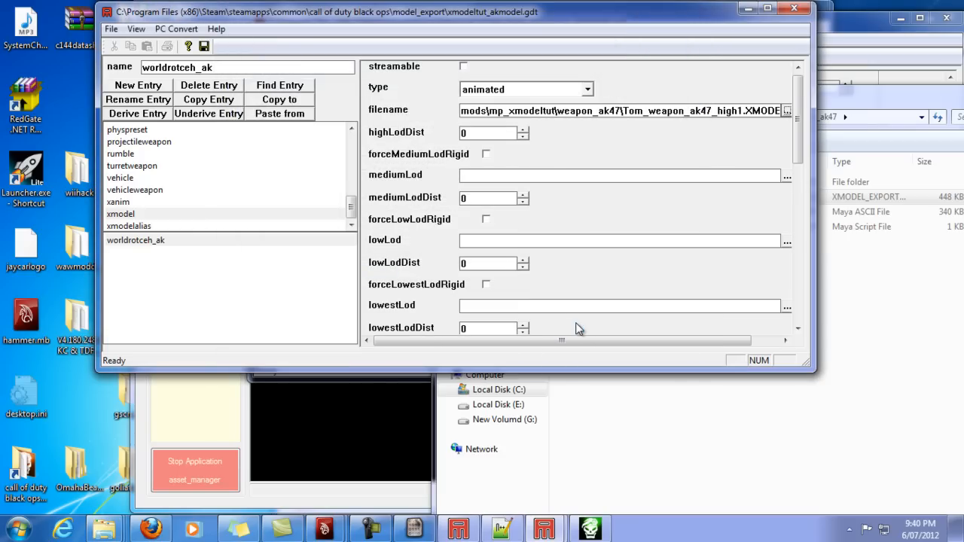
# - Create a second xmodel entry named viewrotceh_ak and set its type to animated
pyautogui.click(139, 215)
pyautogui.click(139, 241)
pyautogui.click(140, 215)
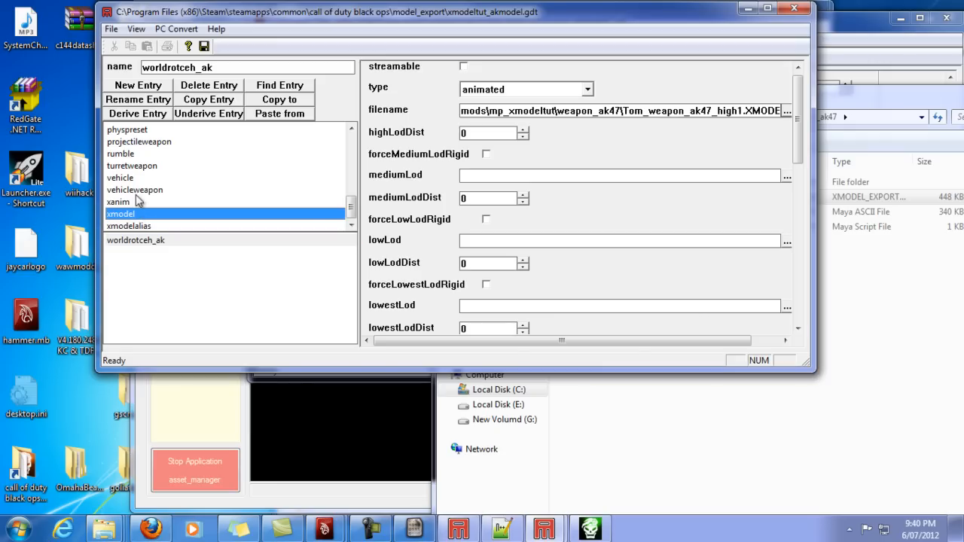
pyautogui.click(143, 85)
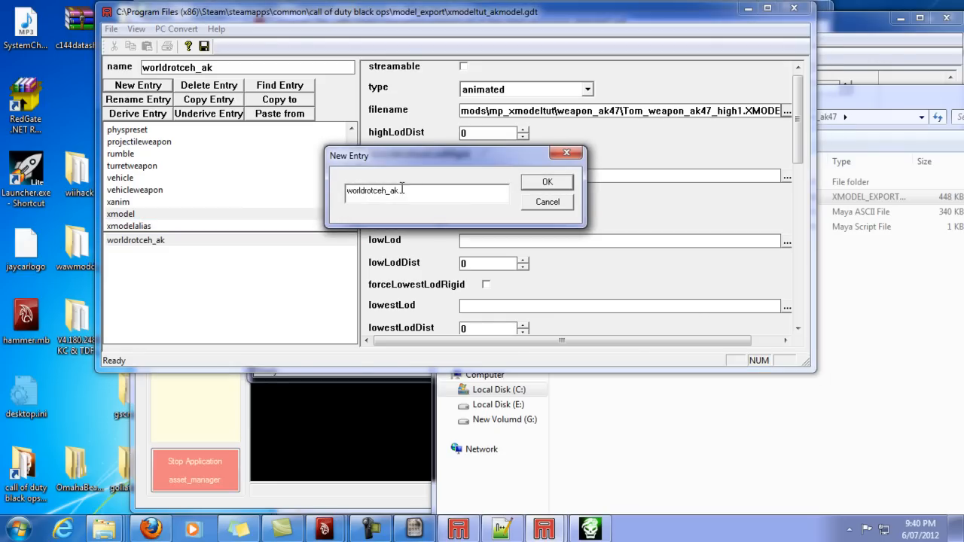
pyautogui.moveTo(366, 193); pyautogui.dragTo(346, 194)
pyautogui.write('view')
pyautogui.click(546, 186)
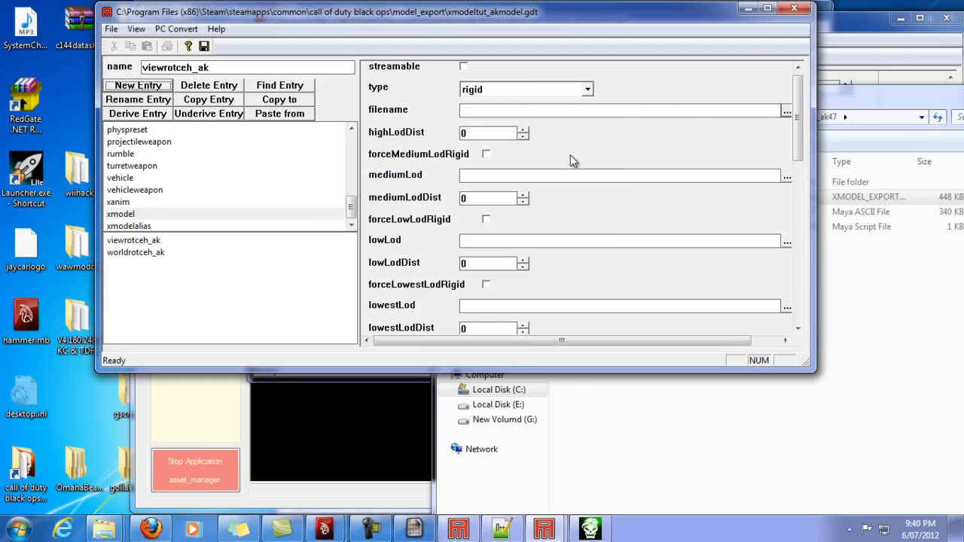
pyautogui.click(588, 90)
pyautogui.click(486, 101)
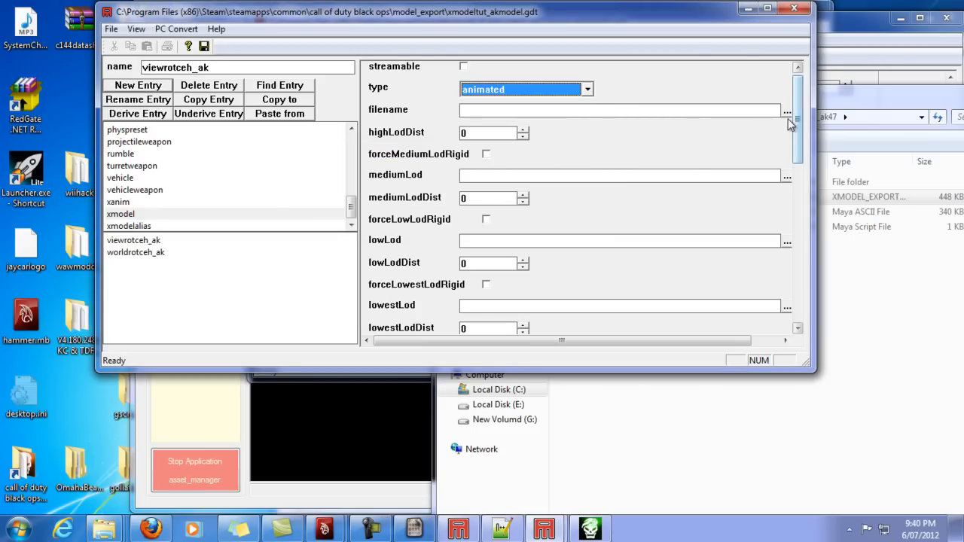
# - Set the filename of viewrotceh_ak to Tom_viewmodel_ak47_MP123.XMODEL_EXPORT from mods\mp_xmodeltut\viewmodel_ak47_mp
pyautogui.click(786, 111)
pyautogui.click(409, 38)
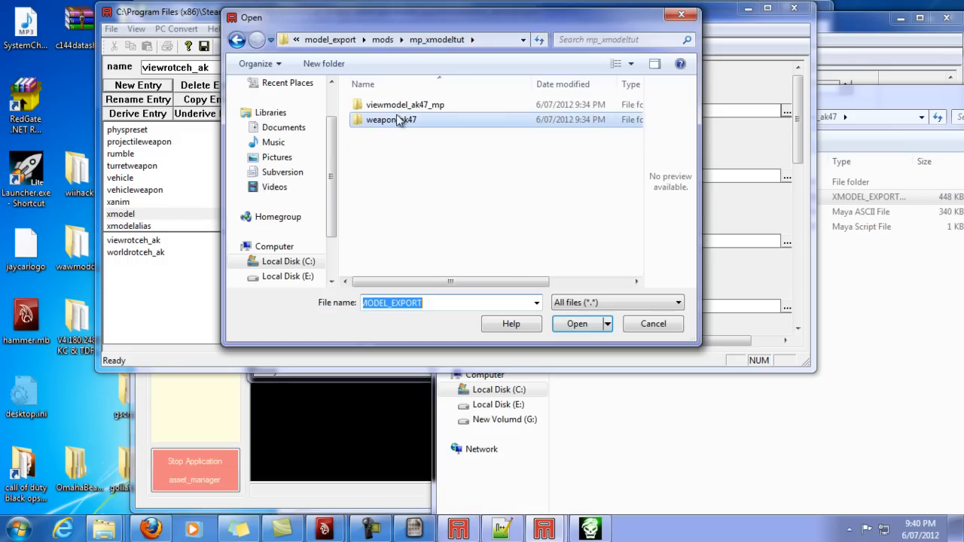
pyautogui.doubleClick(395, 107)
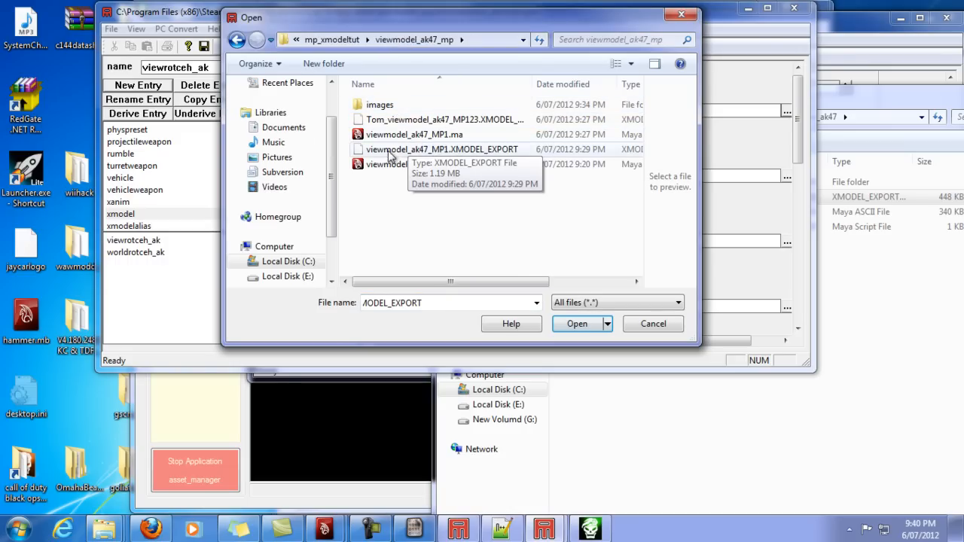
pyautogui.click(416, 123)
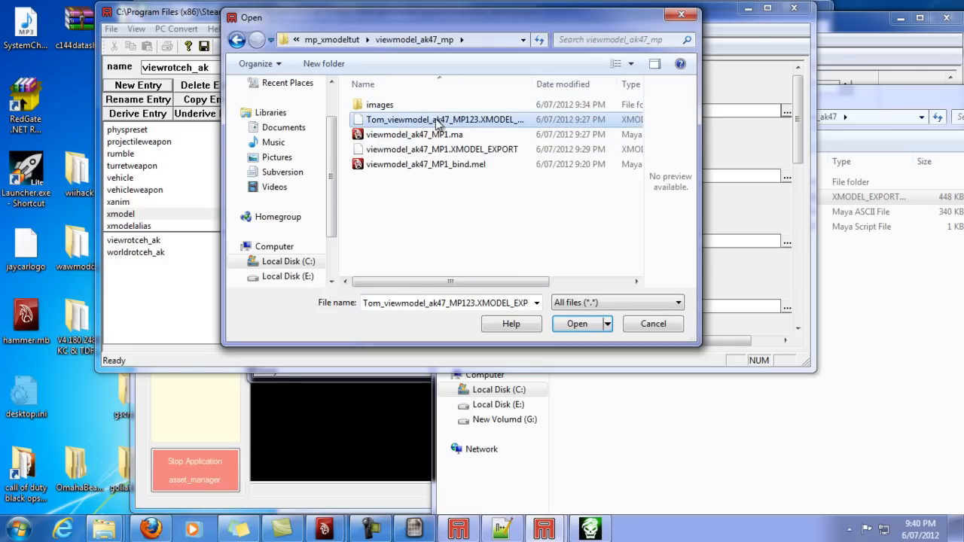
pyautogui.moveTo(533, 93); pyautogui.dragTo(571, 90)
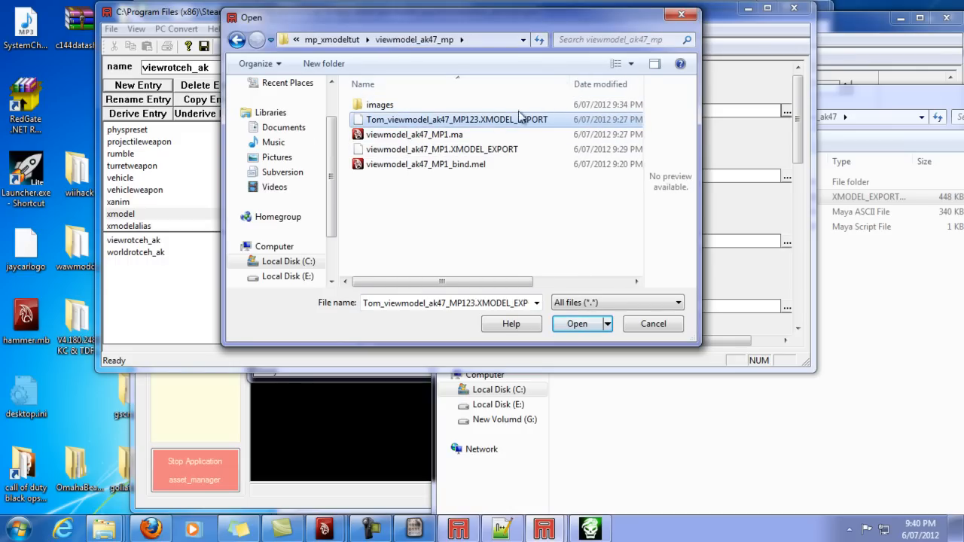
pyautogui.doubleClick(459, 121)
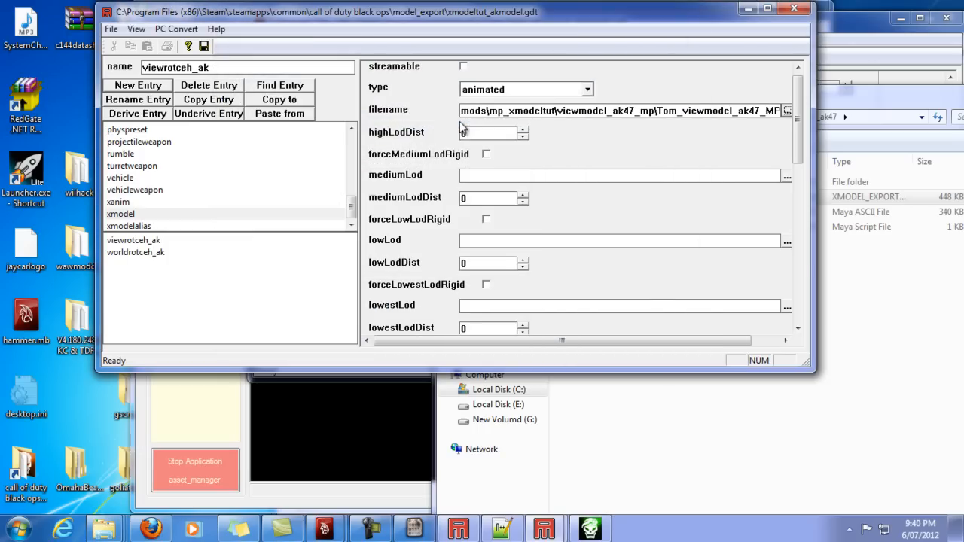
# - Save the xmodeltut_akmodel GDT and select the material asset type
pyautogui.click(136, 214)
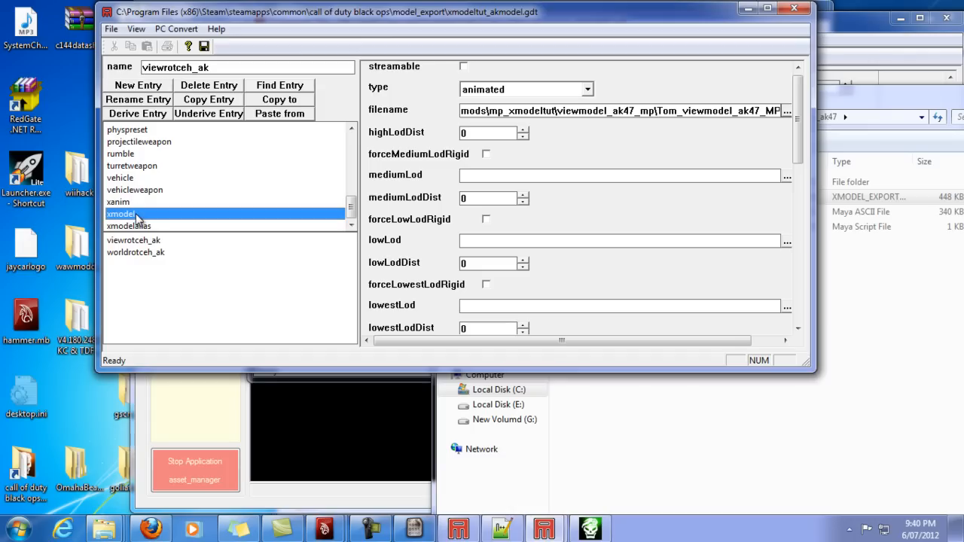
pyautogui.click(112, 29)
pyautogui.click(78, 85)
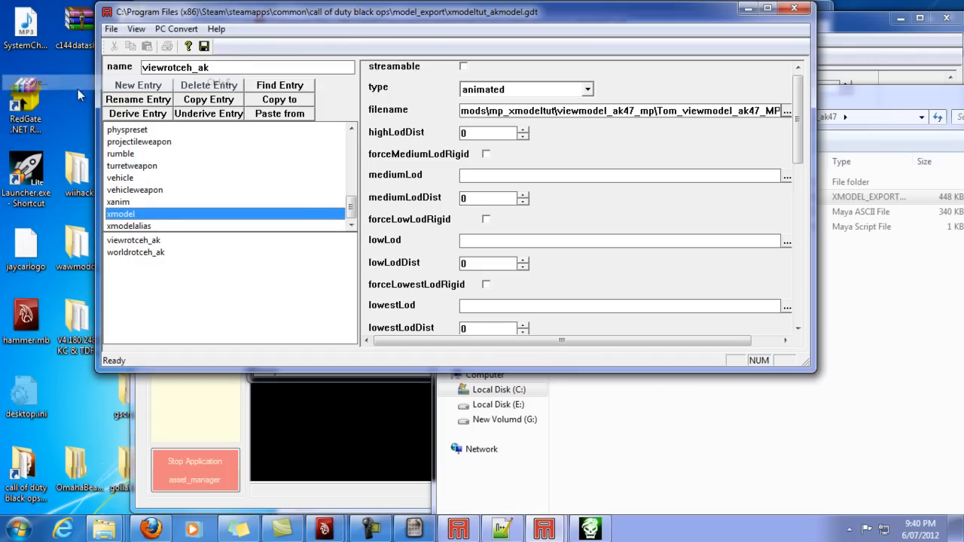
pyautogui.moveTo(352, 210); pyautogui.dragTo(351, 176)
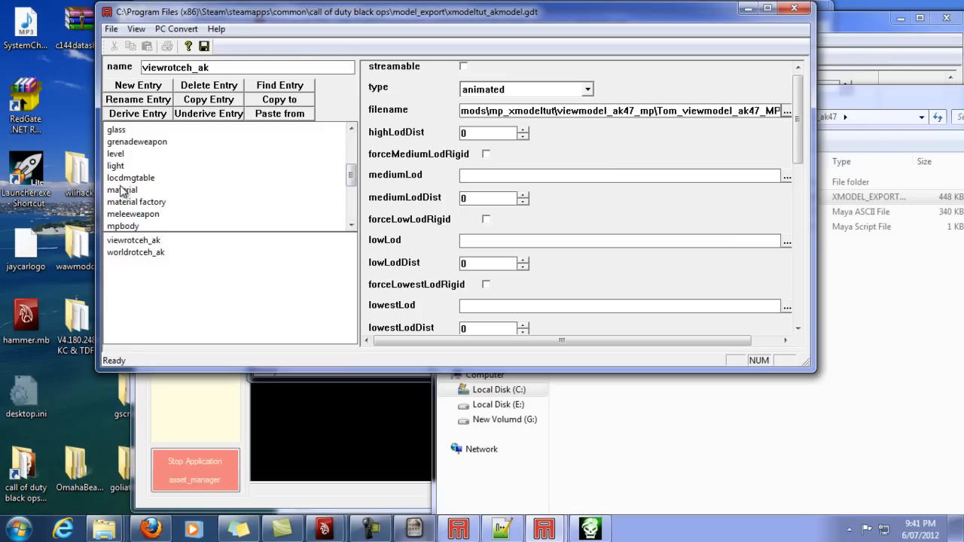
pyautogui.click(121, 192)
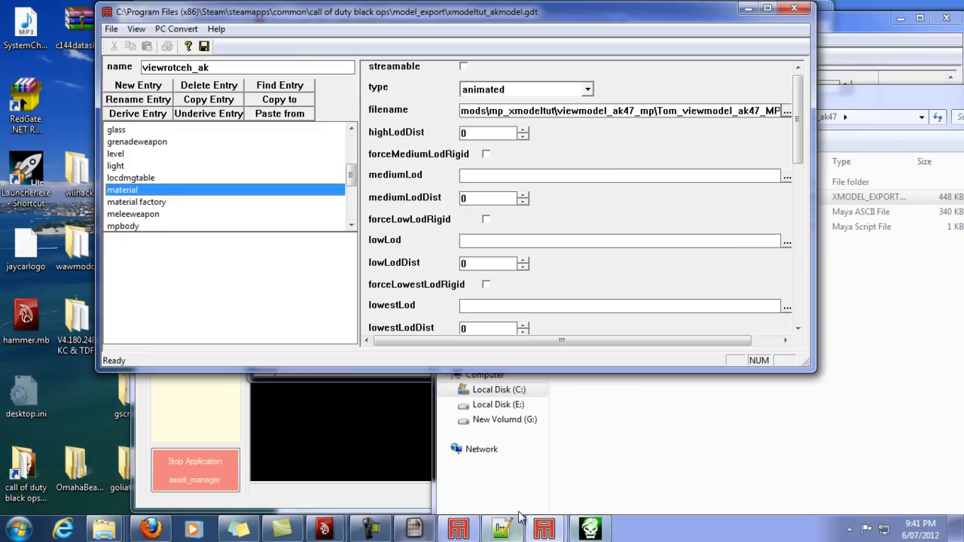
# - Switch to the weapon_ak47 Explorer window and open Tom_weapon_ak47_high1.XMODEL_EXPORT in Notepad++
pyautogui.click(680, 452)
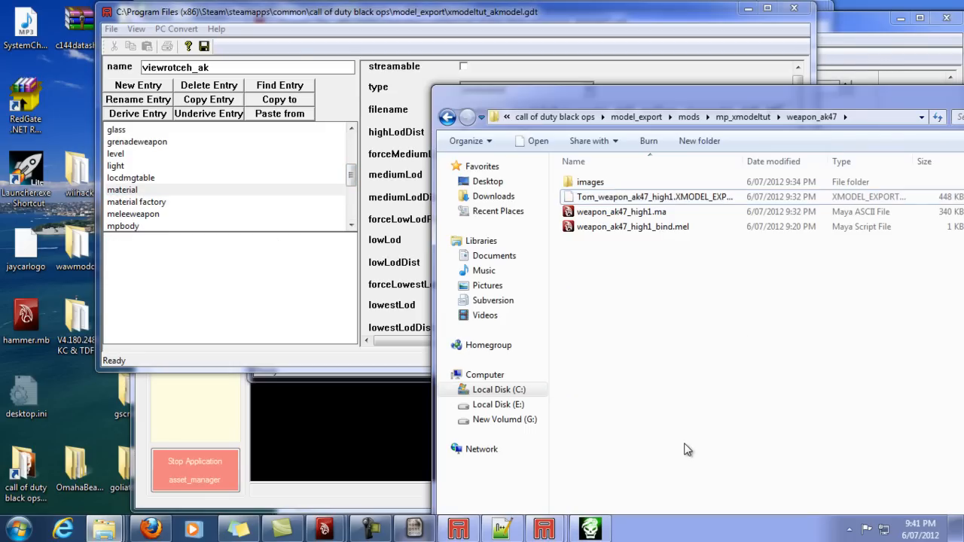
pyautogui.rightClick(645, 199)
pyautogui.click(509, 233)
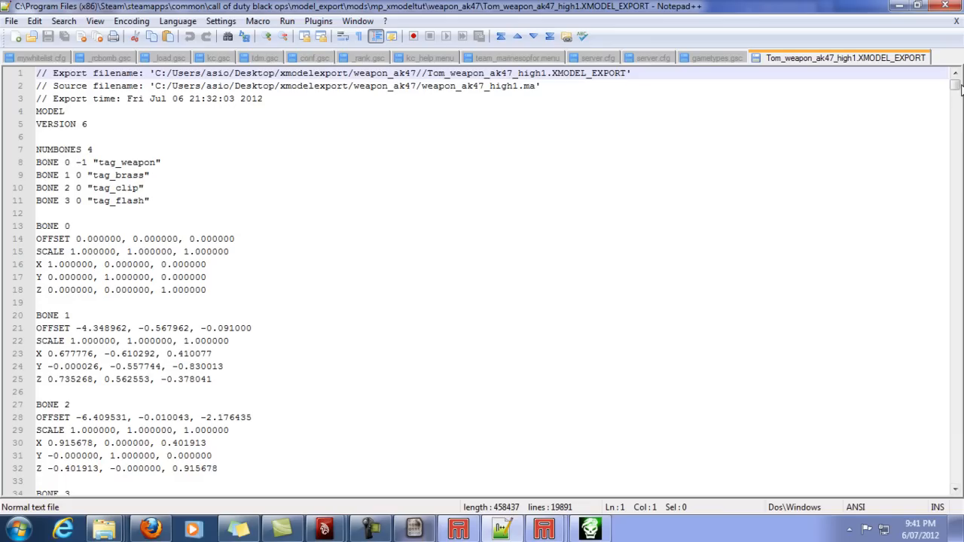
# - Examine the material definitions at the end of the export file for their material names, shader types and texture files
pyautogui.moveTo(956, 84); pyautogui.dragTo(960, 490)
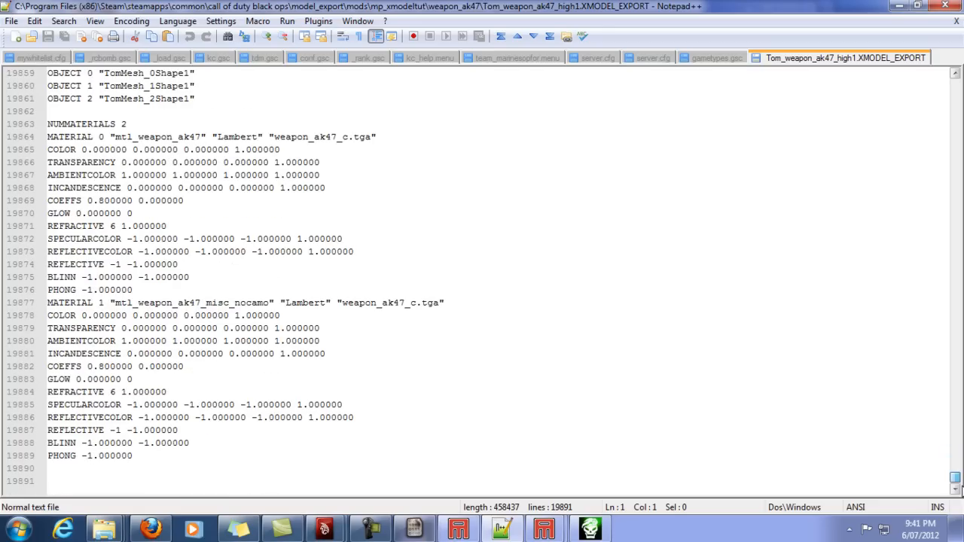
pyautogui.scroll(5, 501, 313)
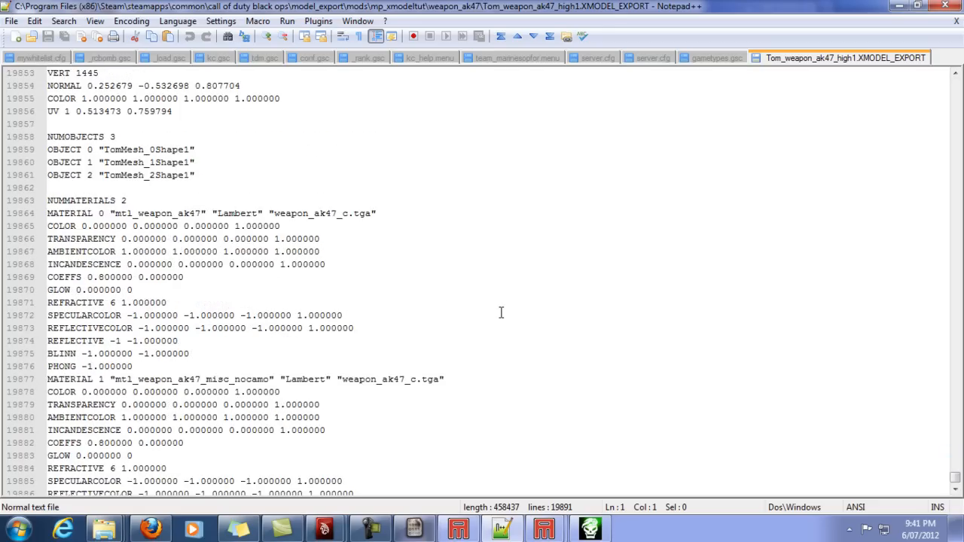
pyautogui.scroll(-2, 482, 291)
pyautogui.scroll(1, 459, 285)
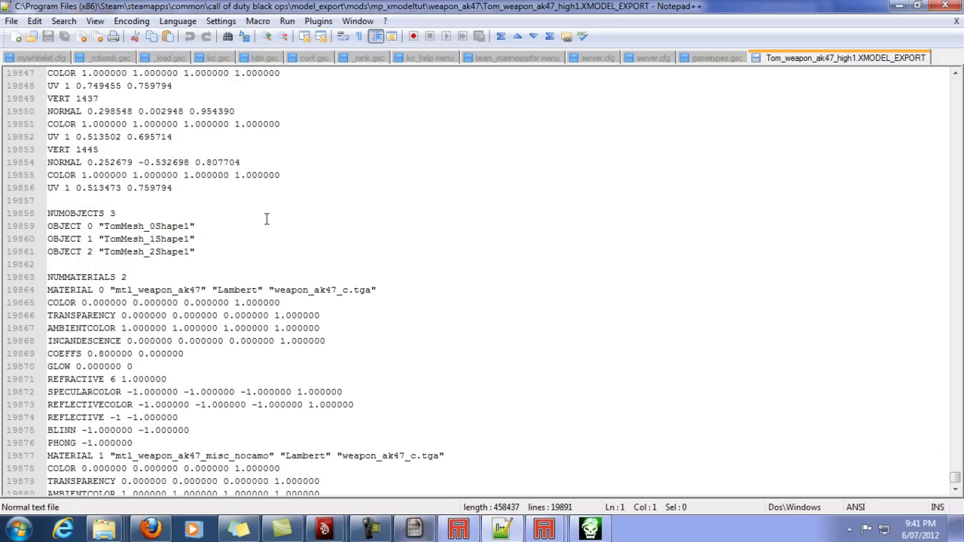
pyautogui.scroll(-4, 240, 257)
pyautogui.click(272, 303)
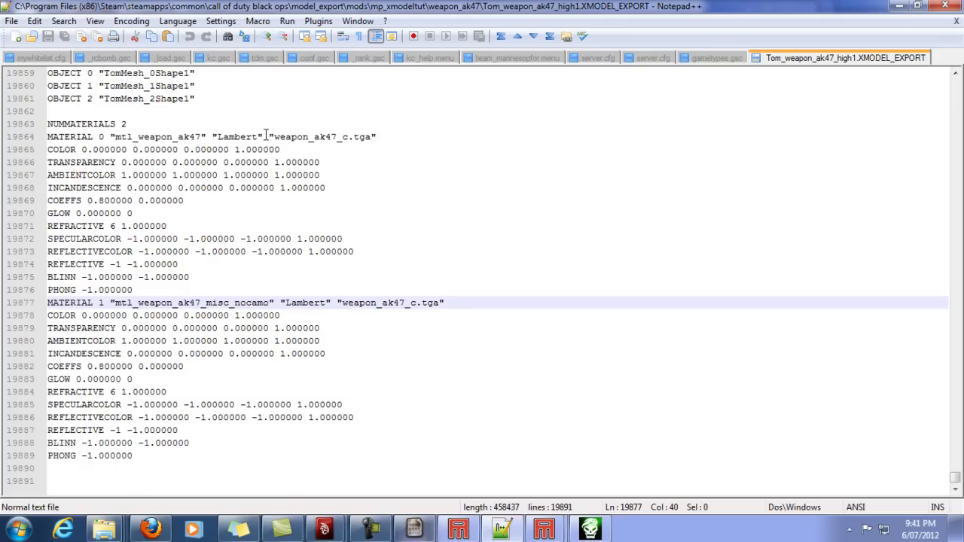
pyautogui.click(216, 138)
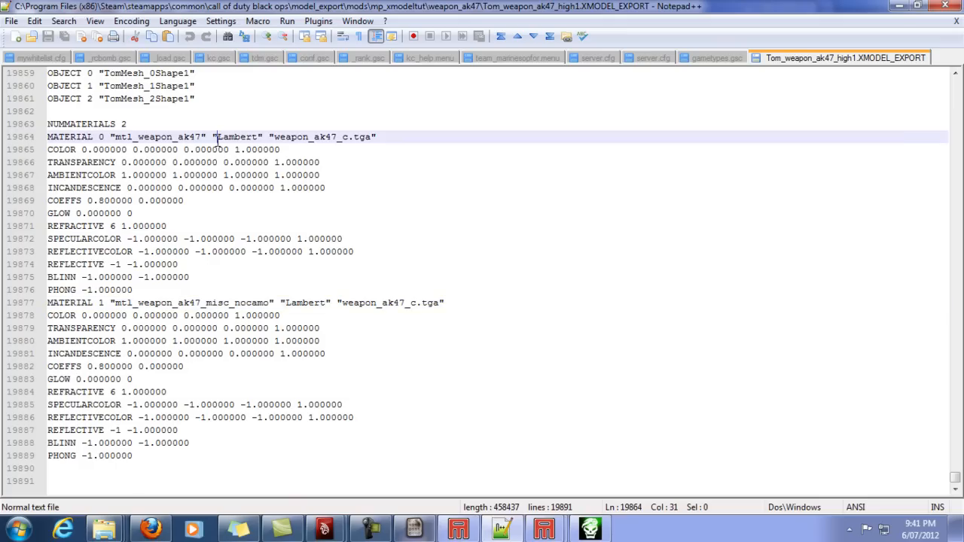
pyautogui.click(282, 303)
pyautogui.click(384, 135)
pyautogui.click(452, 303)
pyautogui.scroll(7, 762, 217)
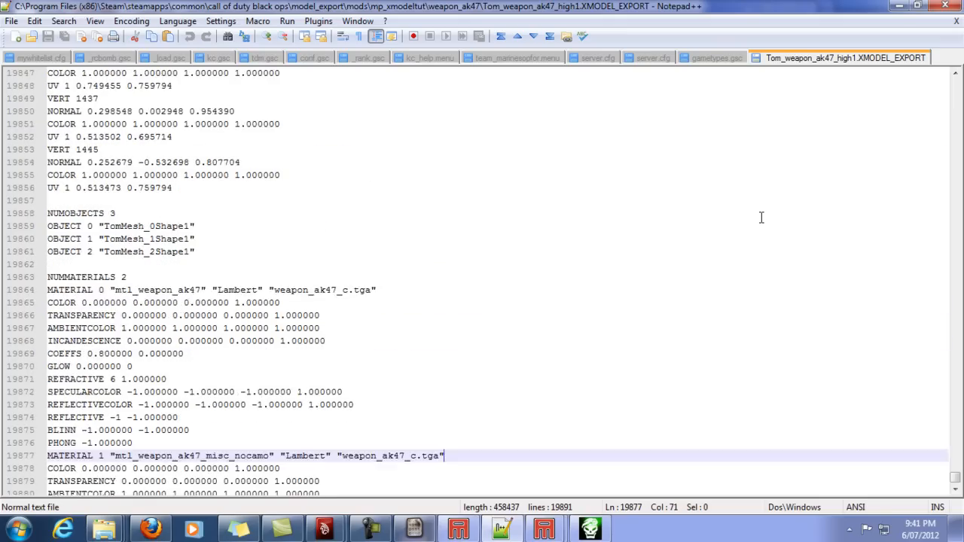
# - Open Tom_viewmodel_ak47_MP123.XMODEL_EXPORT from the viewmodel_ak47_mp folder in Notepad++
pyautogui.scroll(-8, 761, 219)
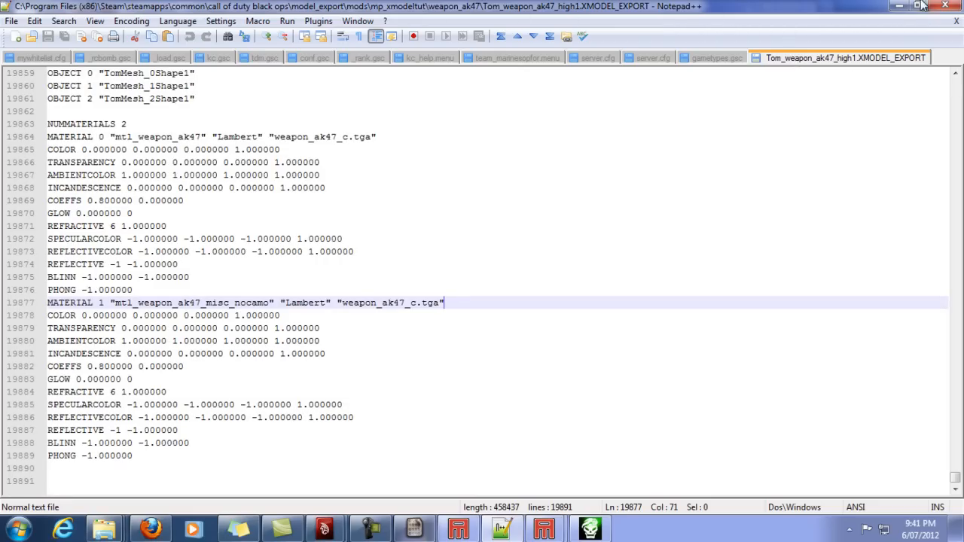
pyautogui.click(898, 6)
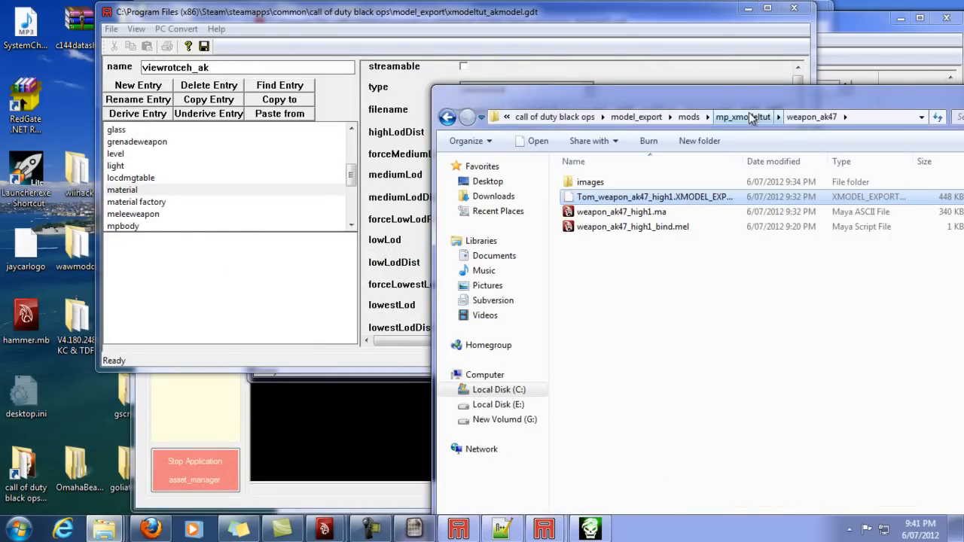
pyautogui.moveTo(922, 93); pyautogui.dragTo(712, 91)
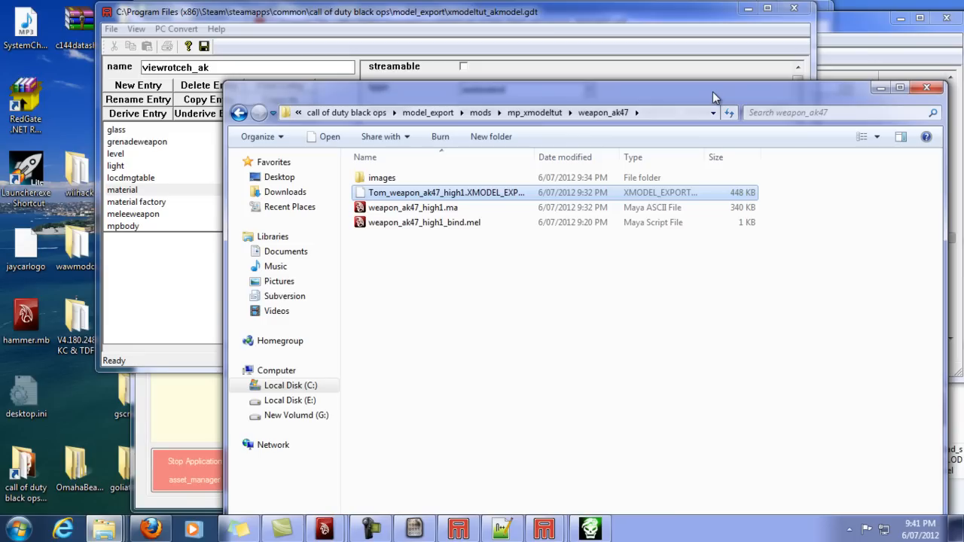
pyautogui.click(535, 113)
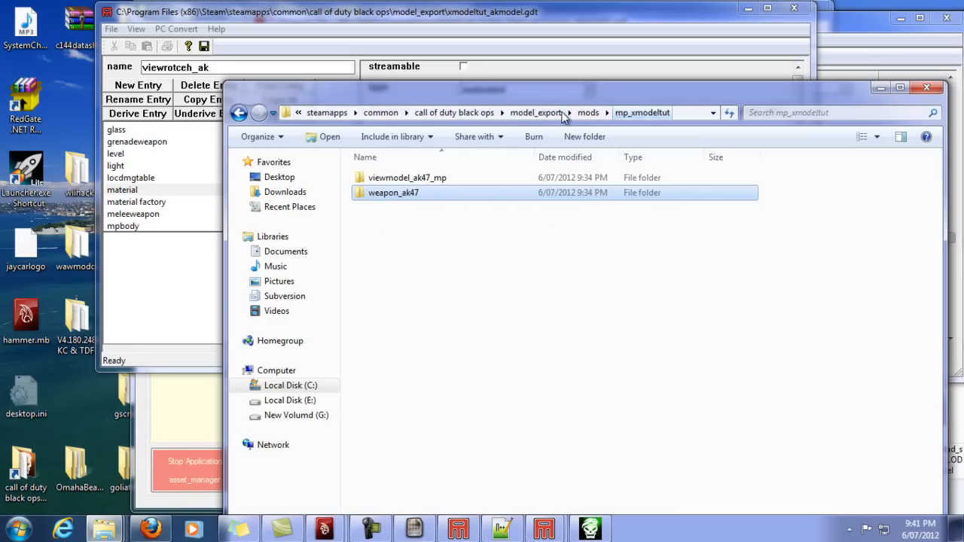
pyautogui.doubleClick(420, 185)
pyautogui.rightClick(409, 192)
pyautogui.click(316, 232)
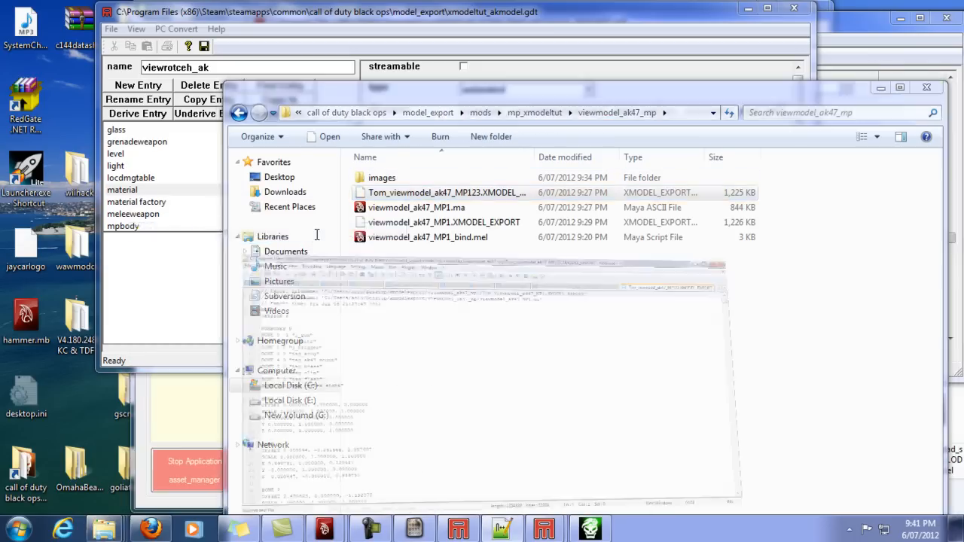
# - Examine the material definitions at the end of the viewmodel export, going backwards from MATERIAL 8 to MATERIAL 0
pyautogui.moveTo(956, 86); pyautogui.dragTo(955, 491)
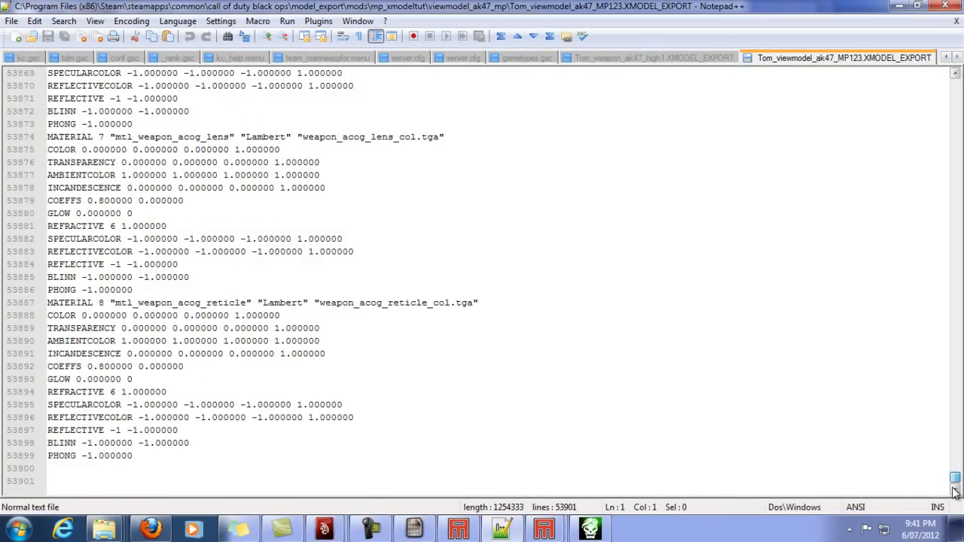
pyautogui.click(534, 303)
pyautogui.scroll(5, 547, 238)
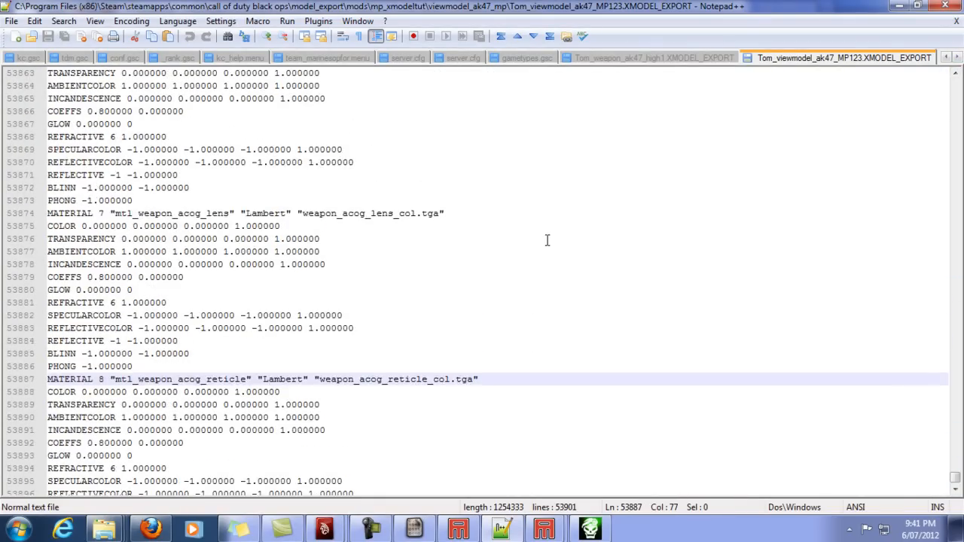
pyautogui.click(484, 157)
pyautogui.scroll(6, 498, 155)
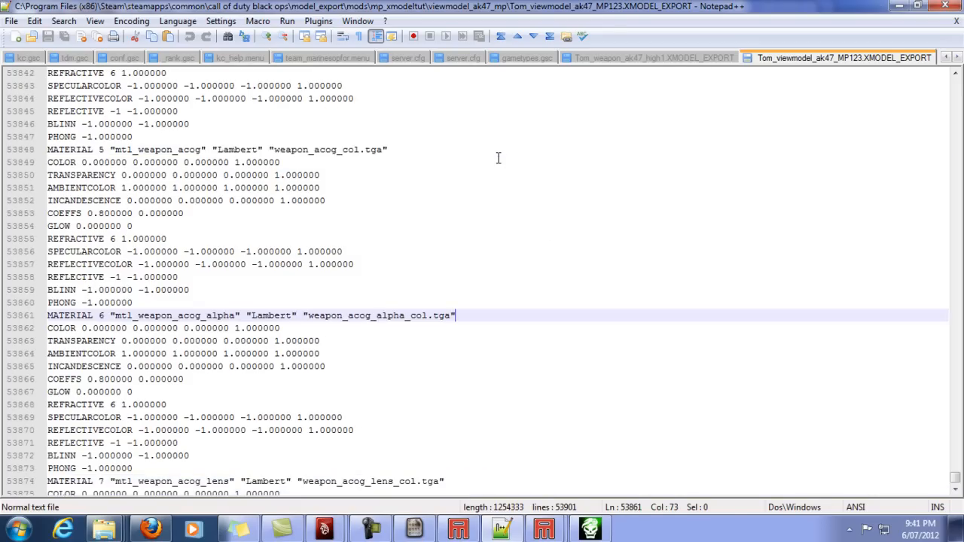
pyautogui.click(448, 230)
pyautogui.scroll(4, 478, 212)
pyautogui.click(479, 214)
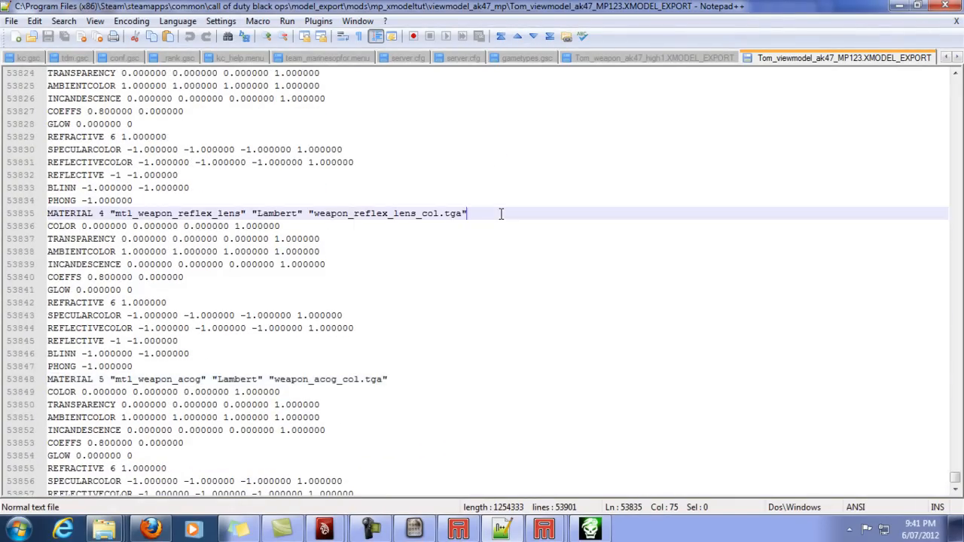
pyautogui.scroll(6, 496, 210)
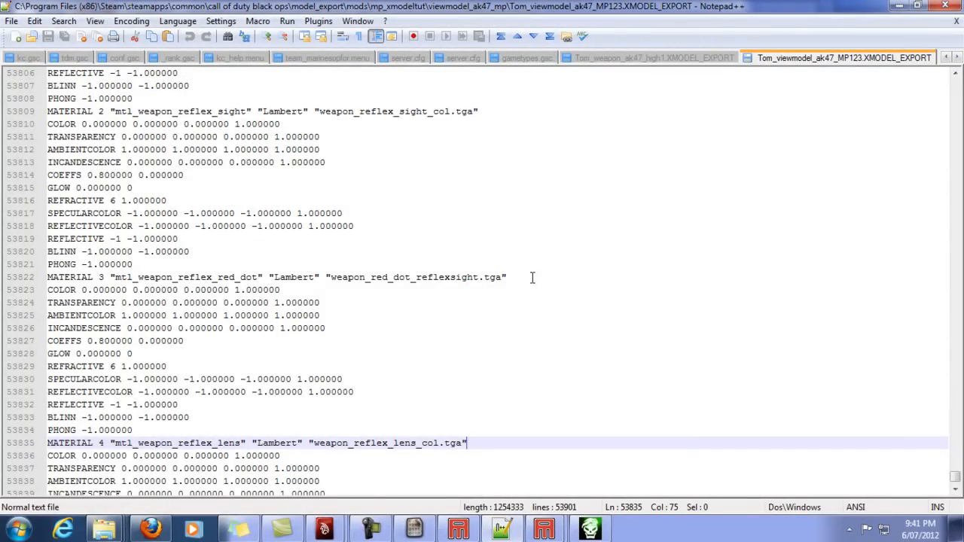
pyautogui.click(532, 277)
pyautogui.scroll(3, 547, 258)
pyautogui.click(544, 238)
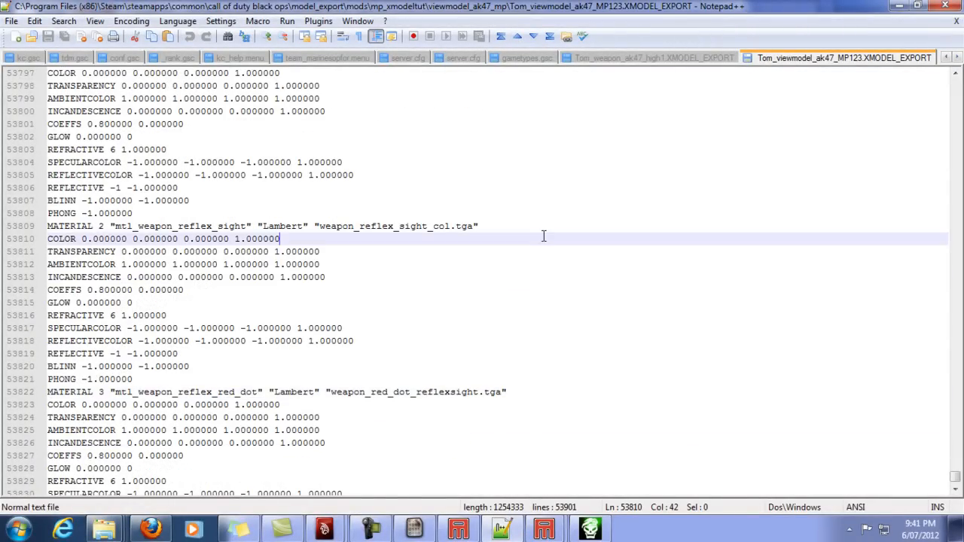
pyautogui.click(546, 231)
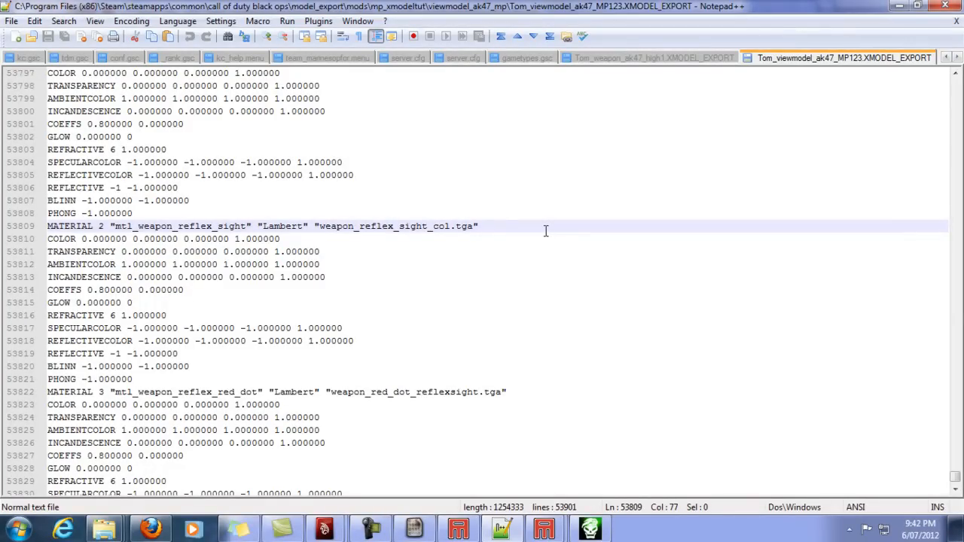
pyautogui.scroll(9, 544, 230)
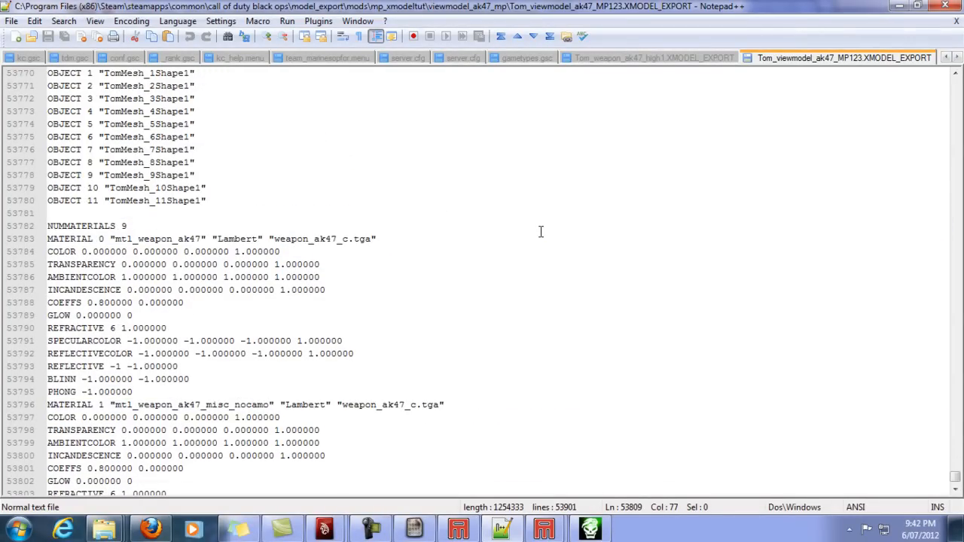
# - Review the viewmodel's material names and texture files in order from MATERIAL 1 to MATERIAL 8
pyautogui.click(484, 396)
pyautogui.scroll(-5, 588, 261)
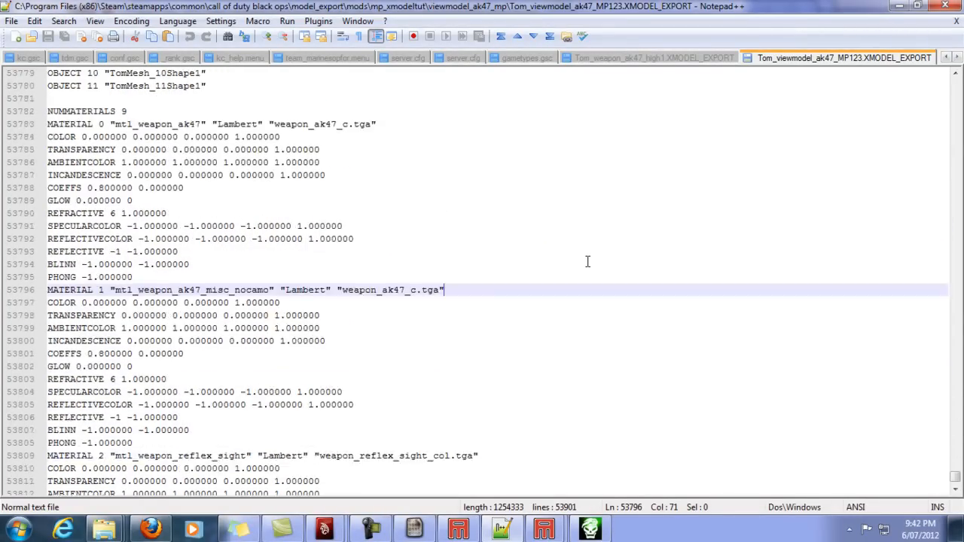
pyautogui.click(517, 380)
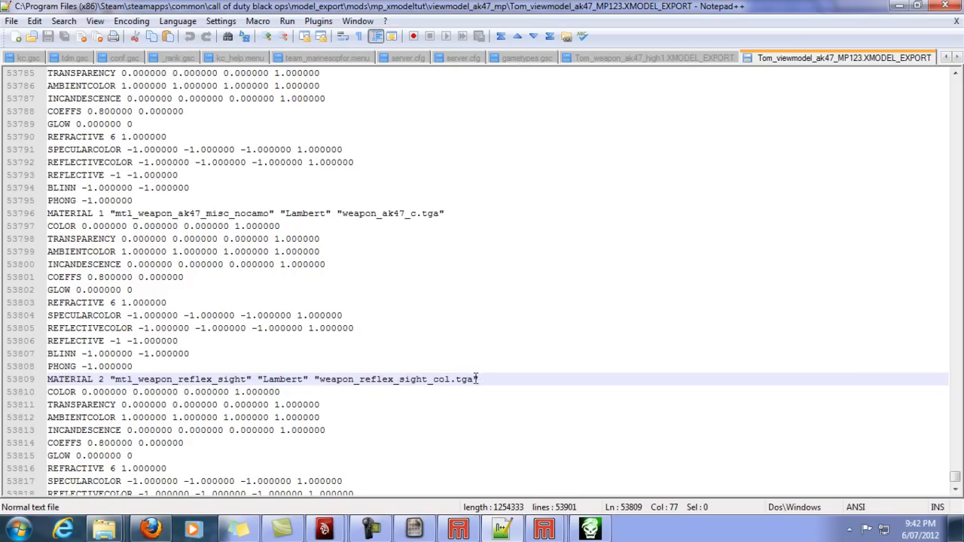
pyautogui.scroll(-4, 508, 382)
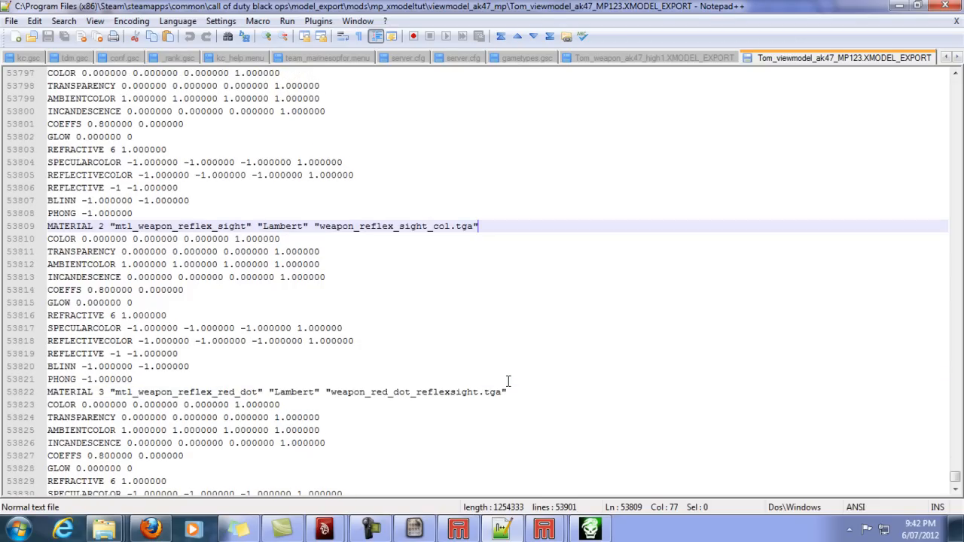
pyautogui.click(525, 400)
pyautogui.scroll(-6, 526, 400)
pyautogui.click(513, 328)
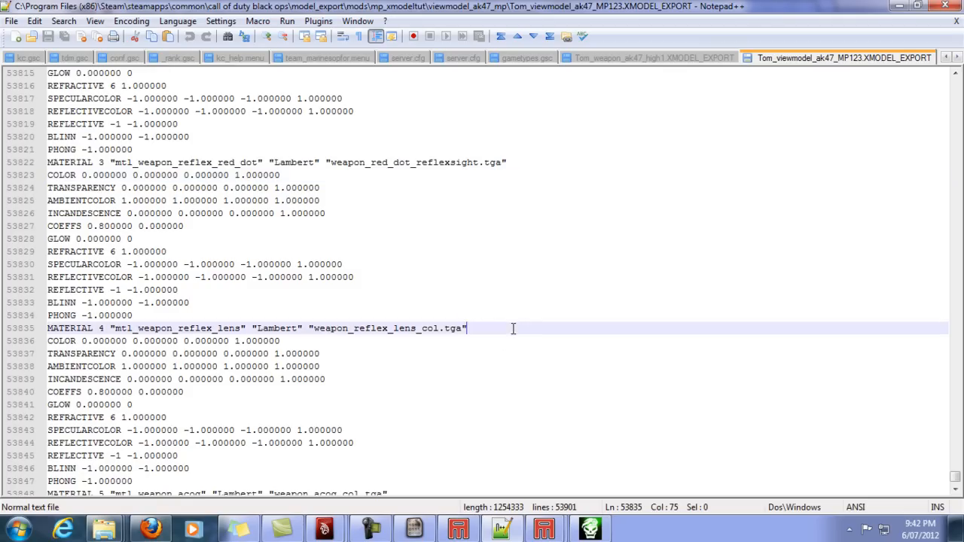
pyautogui.scroll(-5, 515, 339)
pyautogui.click(440, 308)
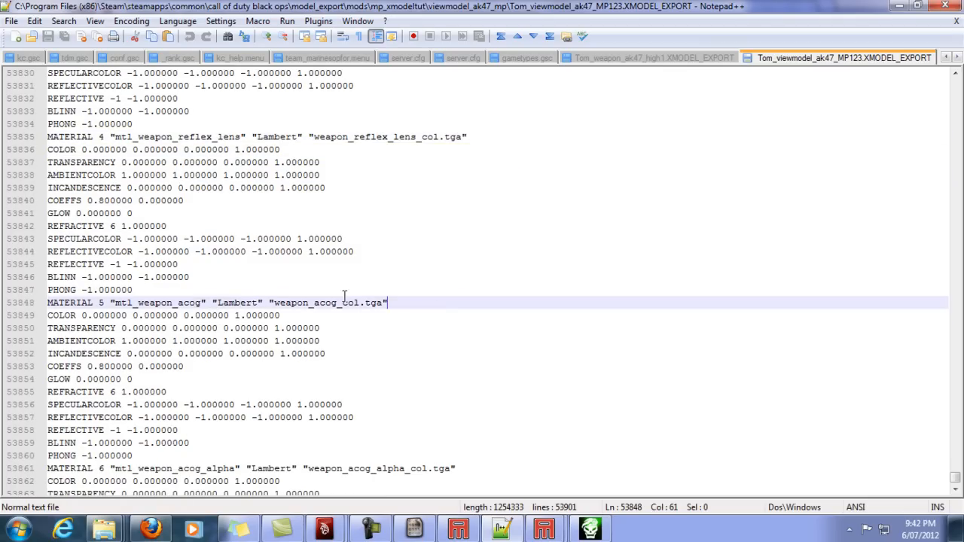
pyautogui.scroll(-3, 441, 356)
pyautogui.click(451, 351)
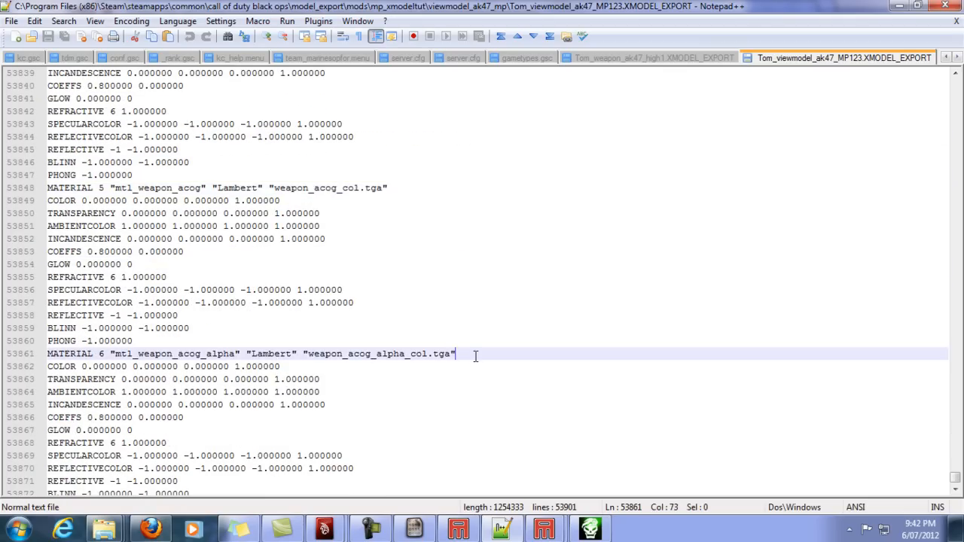
pyautogui.scroll(-6, 475, 358)
pyautogui.click(461, 293)
pyautogui.scroll(-3, 514, 366)
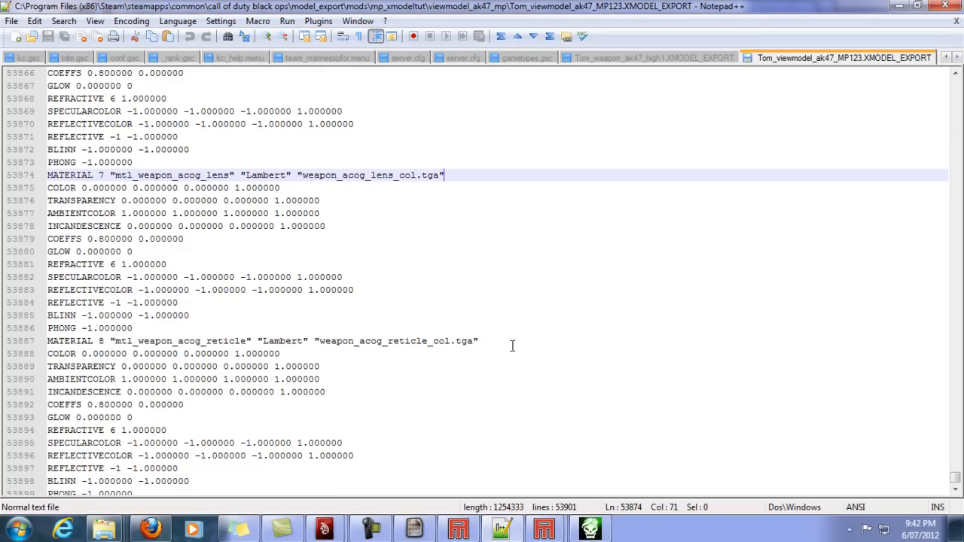
pyautogui.click(512, 346)
pyautogui.scroll(-1, 512, 403)
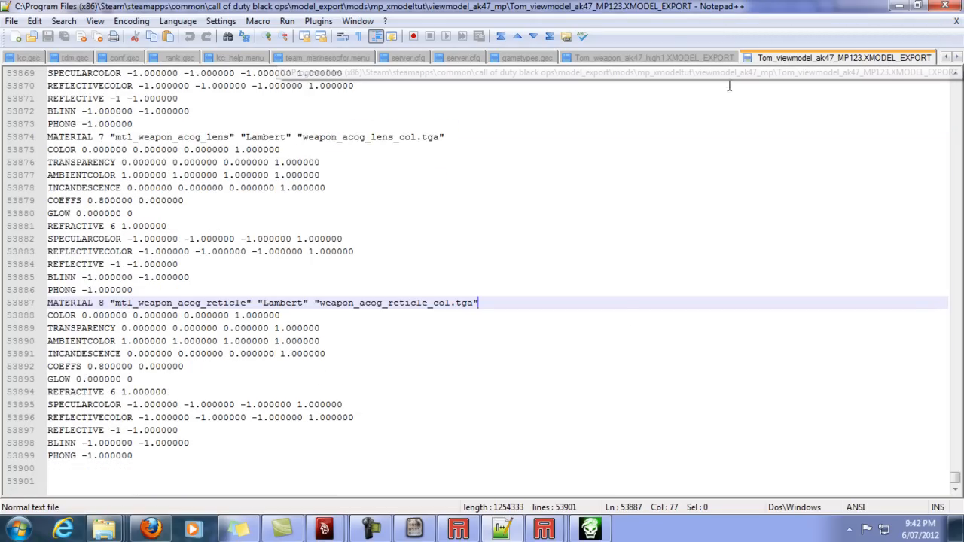
# - Copy the MATERIAL 8 name mtl_weapon_acog_reticle from the viewmodel export file
pyautogui.moveTo(544, 529)
pyautogui.moveTo(576, 458)
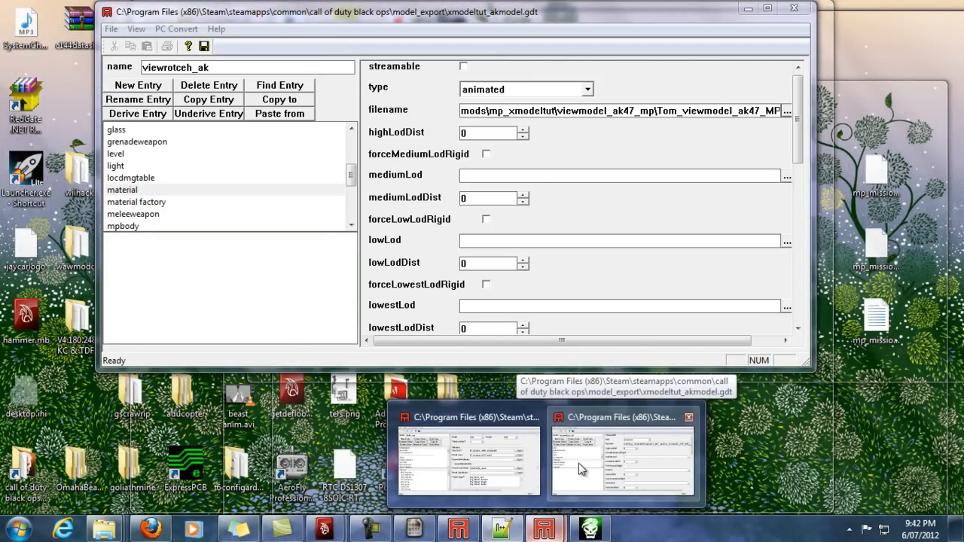
pyautogui.click(581, 459)
pyautogui.moveTo(543, 15); pyautogui.dragTo(688, 337)
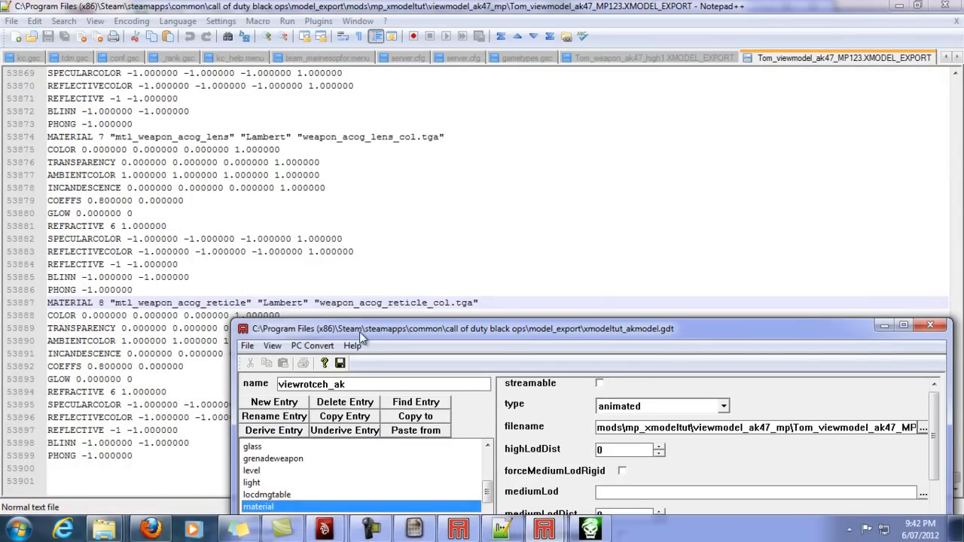
pyautogui.moveTo(359, 331); pyautogui.dragTo(348, 358)
pyautogui.moveTo(249, 302); pyautogui.dragTo(118, 306)
pyautogui.hotkey('ctrl', 'c')
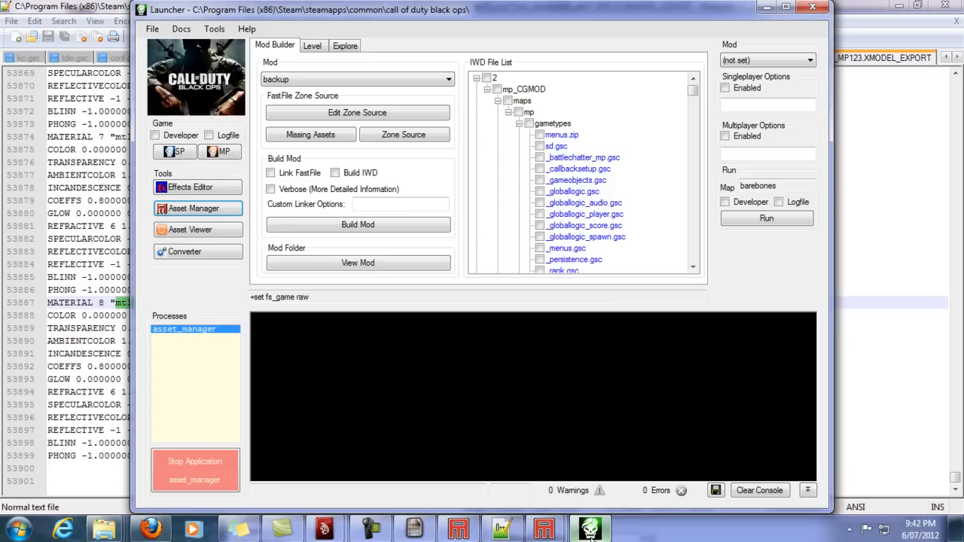
pyautogui.click(592, 530)
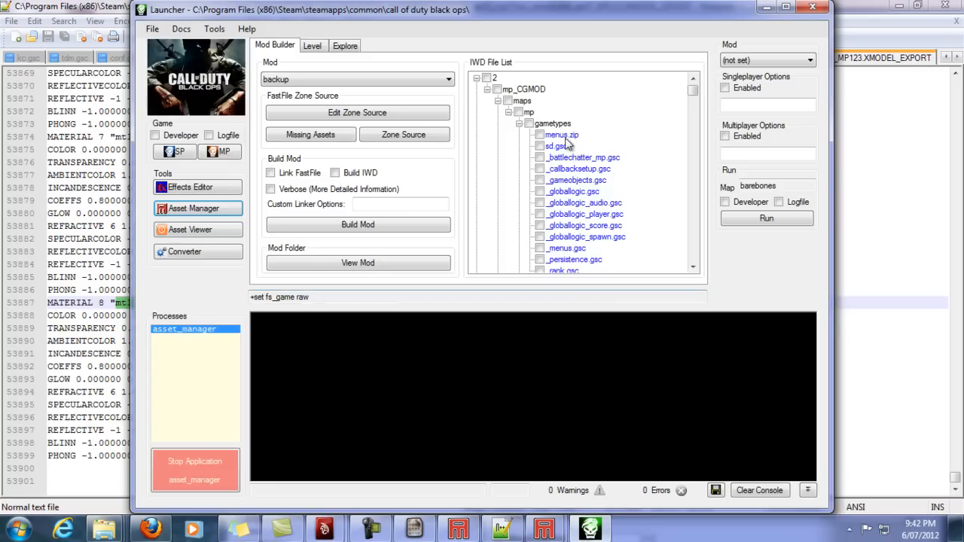
pyautogui.click(766, 7)
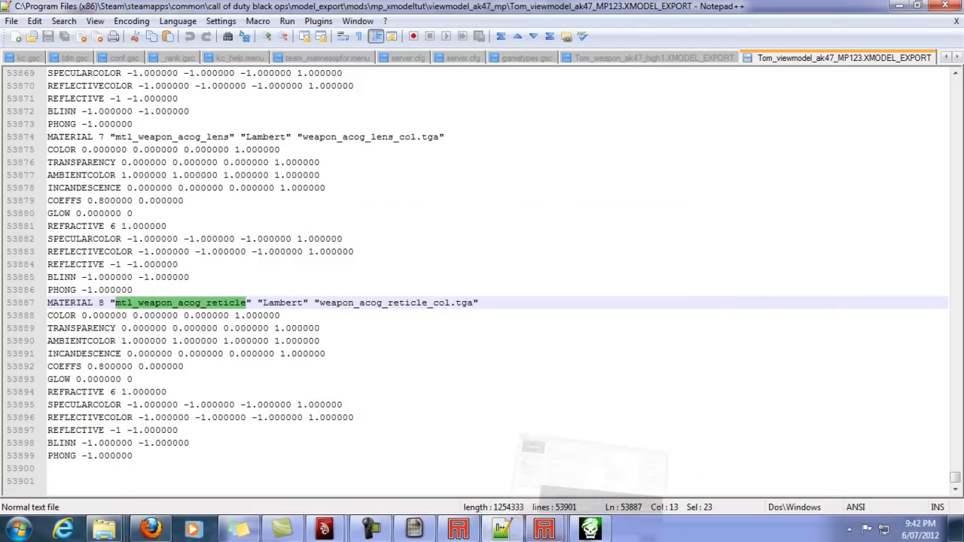
# - Switch to the xmodeltut_akmodel GDT in Asset Manager and create a new material entry named mtl_weapon_acog_reticle
pyautogui.moveTo(556, 534)
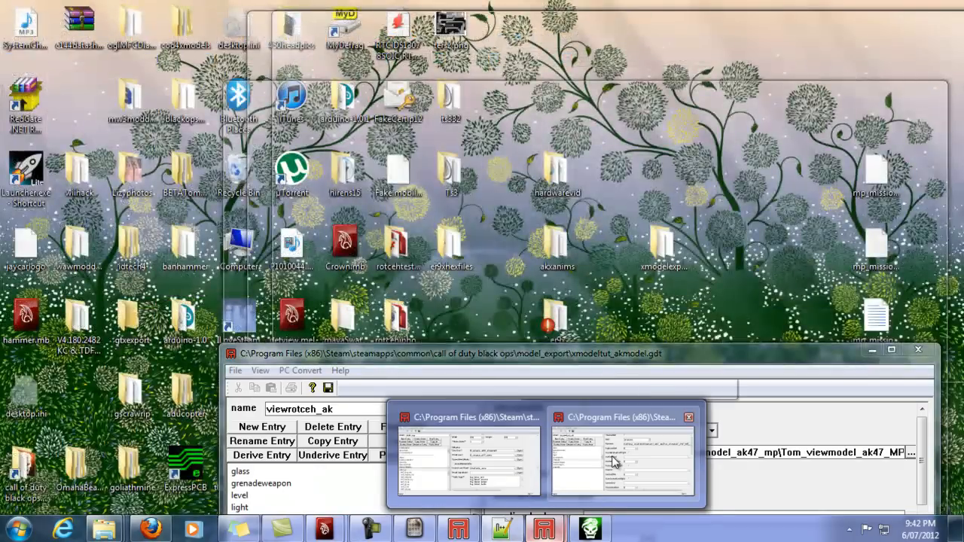
pyautogui.click(611, 463)
pyautogui.moveTo(592, 353); pyautogui.dragTo(682, 122)
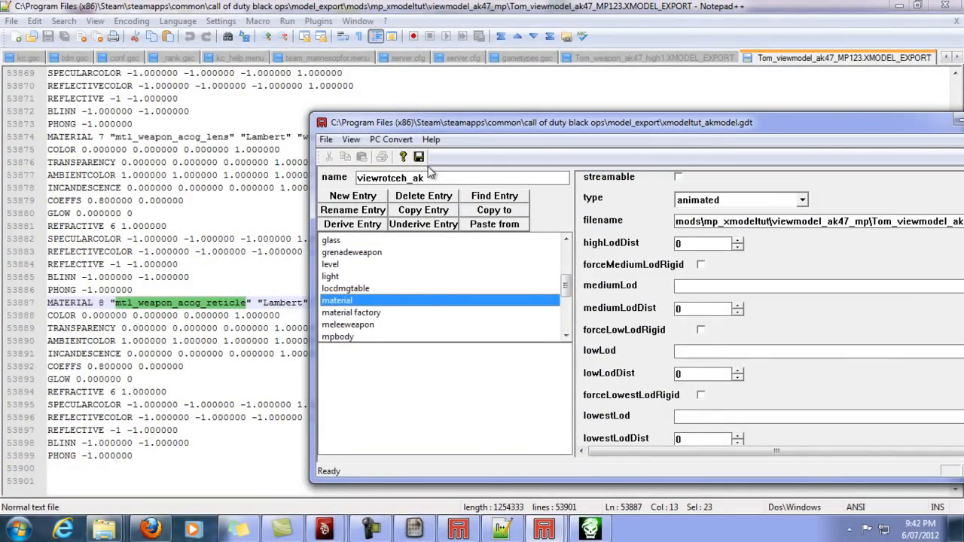
pyautogui.click(336, 199)
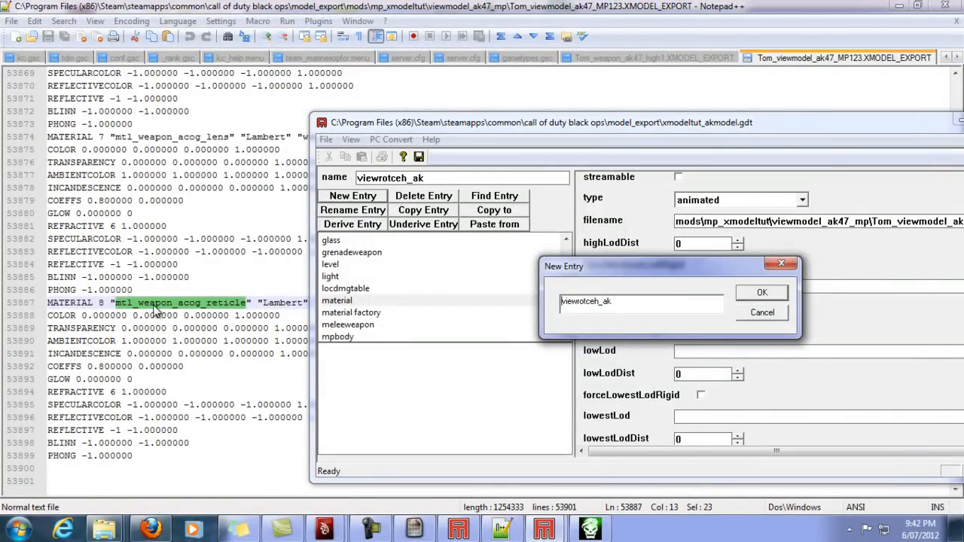
pyautogui.moveTo(621, 306); pyautogui.dragTo(481, 307)
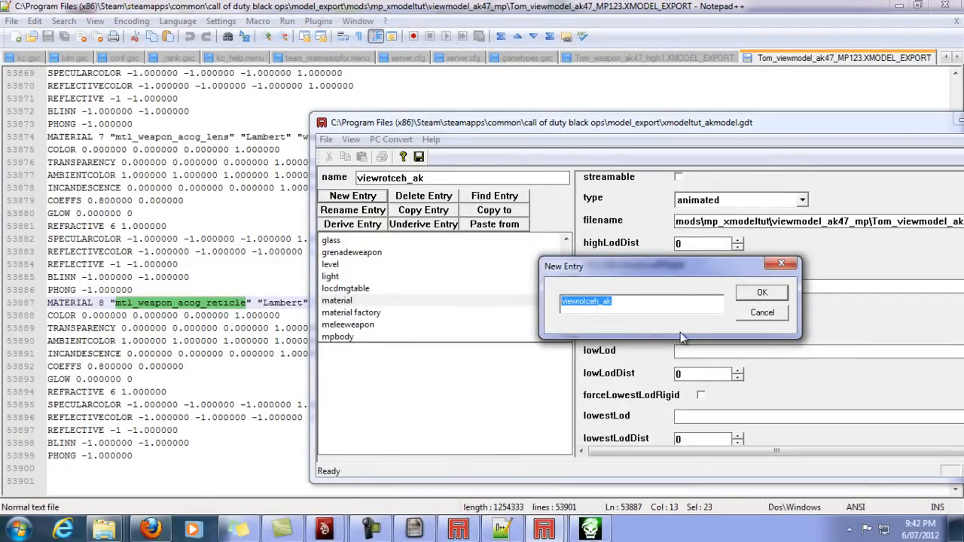
pyautogui.moveTo(630, 267); pyautogui.dragTo(628, 258)
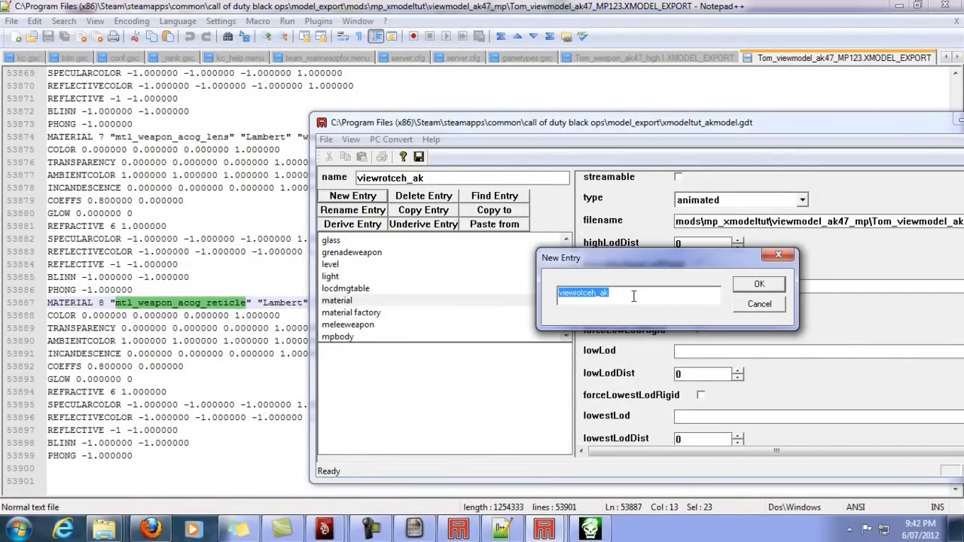
pyautogui.hotkey('ctrl', 'v')
pyautogui.moveTo(644, 263); pyautogui.dragTo(664, 259)
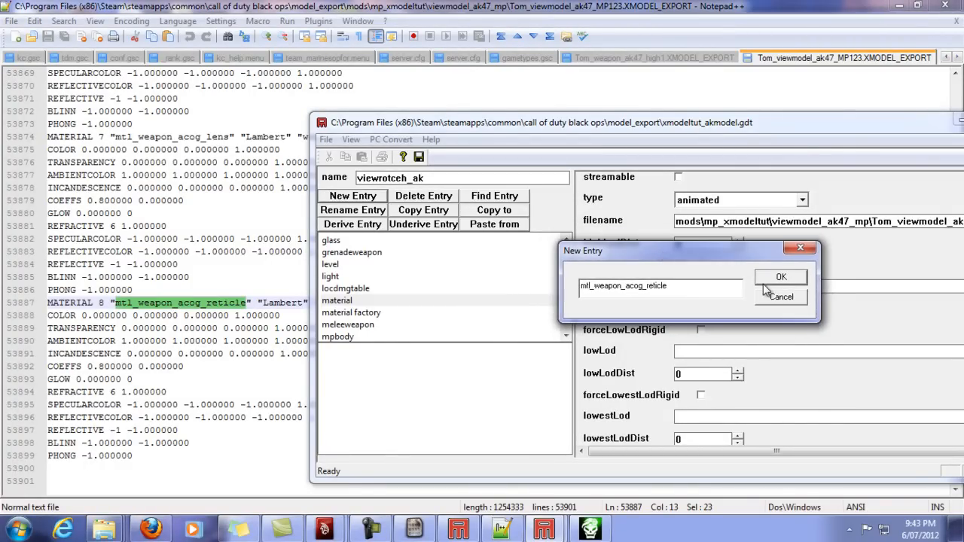
pyautogui.click(773, 279)
# - Set the materialType of mtl_weapon_acog_reticle to model phong
pyautogui.moveTo(777, 126); pyautogui.dragTo(652, 132)
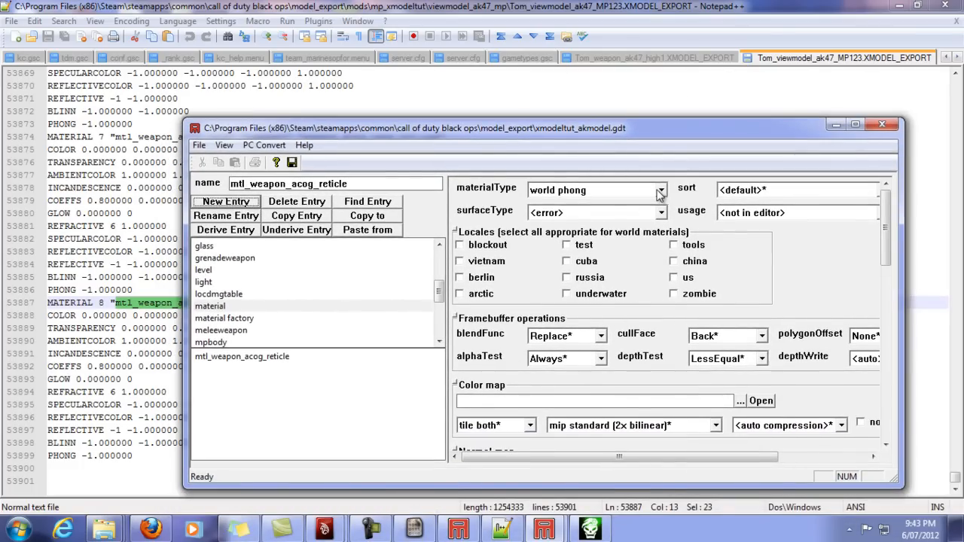
pyautogui.click(660, 191)
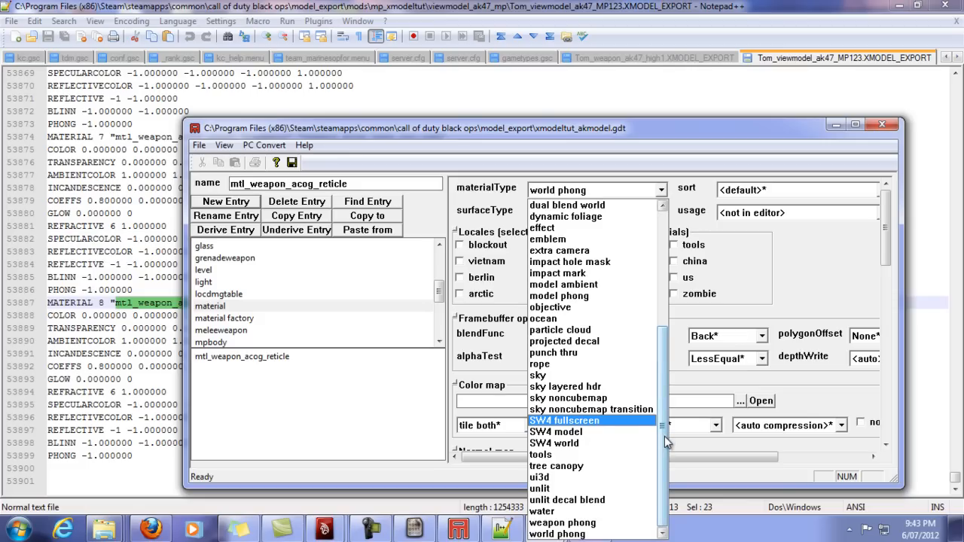
pyautogui.click(570, 297)
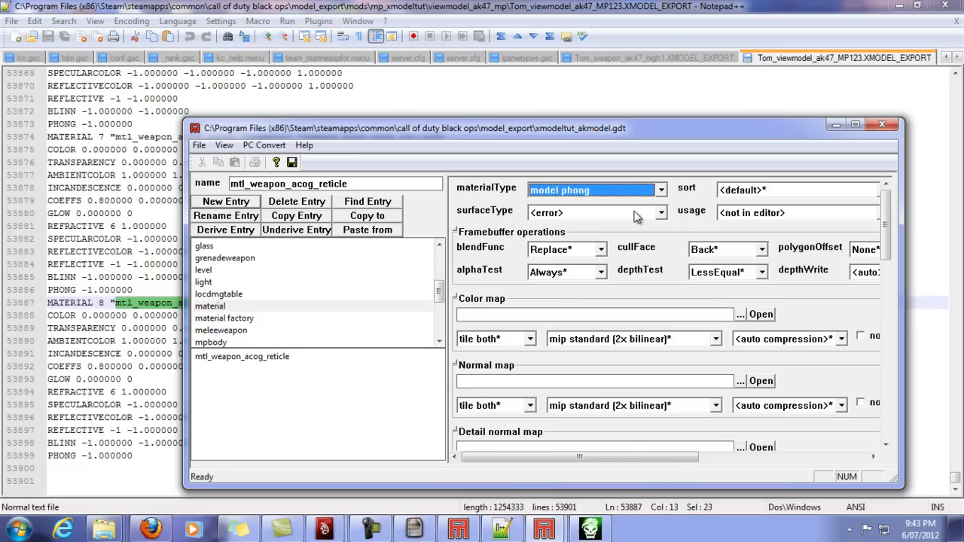
# - Set the surfaceType of the mtl_weapon_acog_reticle material to metal
pyautogui.click(661, 214)
pyautogui.click(661, 217)
pyautogui.click(662, 216)
pyautogui.click(663, 219)
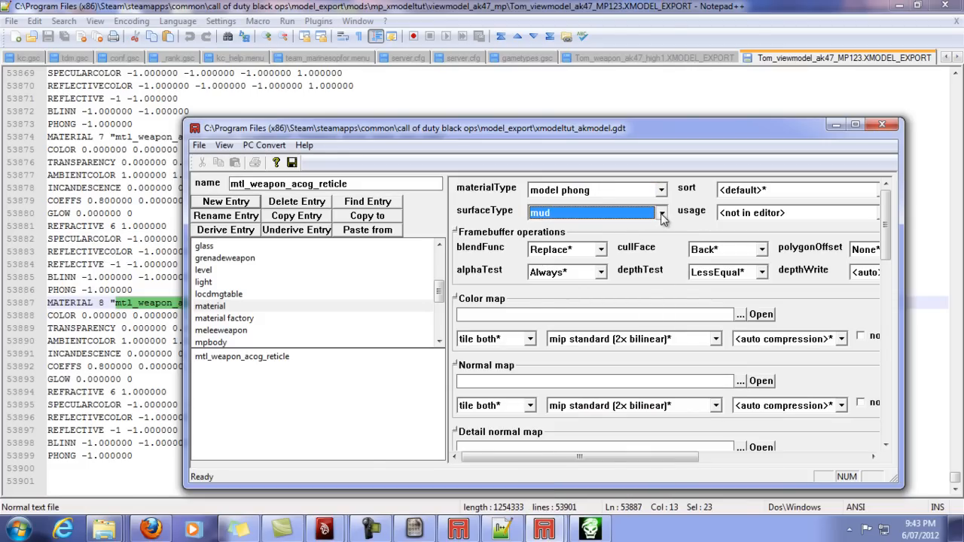
pyautogui.click(662, 216)
pyautogui.click(657, 236)
pyautogui.click(663, 218)
pyautogui.click(662, 217)
pyautogui.scroll(-5, 709, 268)
pyautogui.scroll(5, 706, 181)
pyautogui.moveTo(654, 132); pyautogui.dragTo(624, 67)
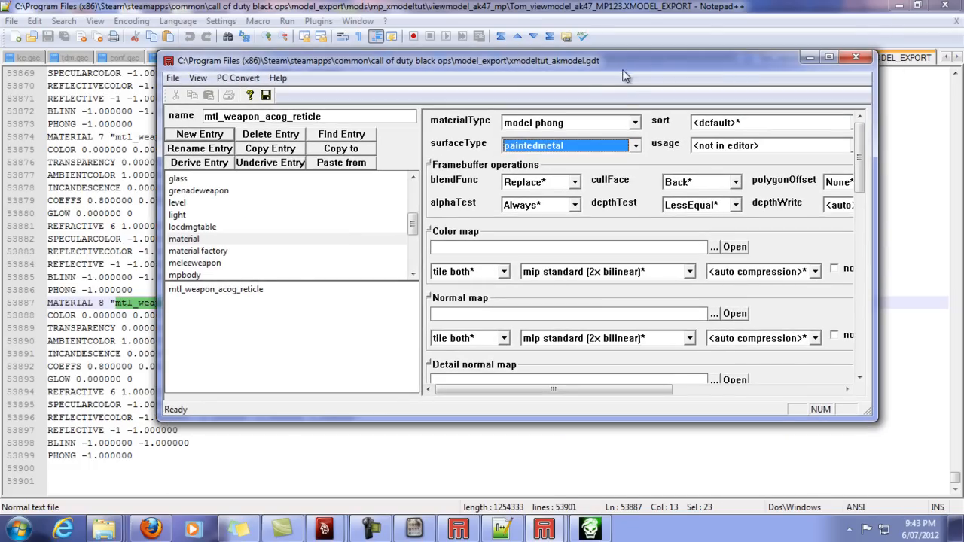
pyautogui.click(831, 58)
pyautogui.click(462, 90)
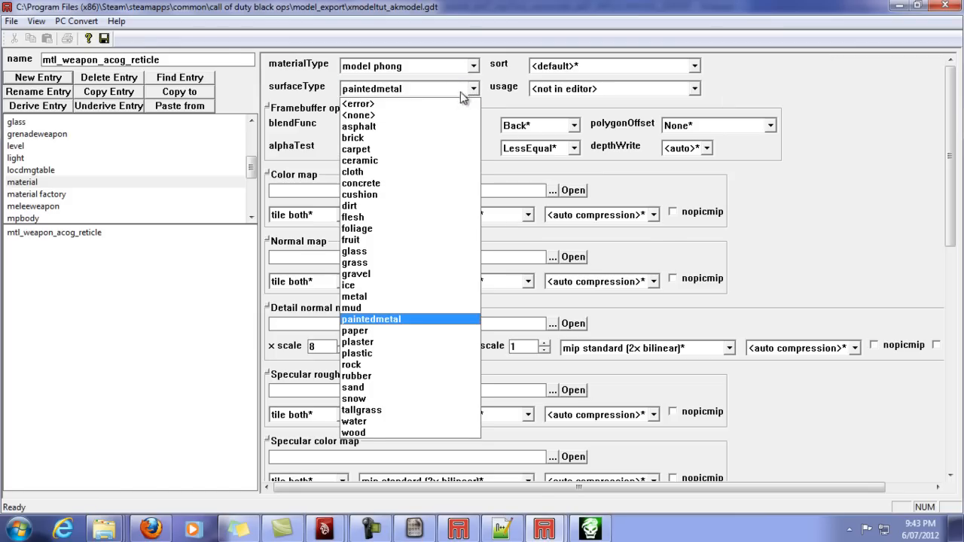
pyautogui.click(375, 298)
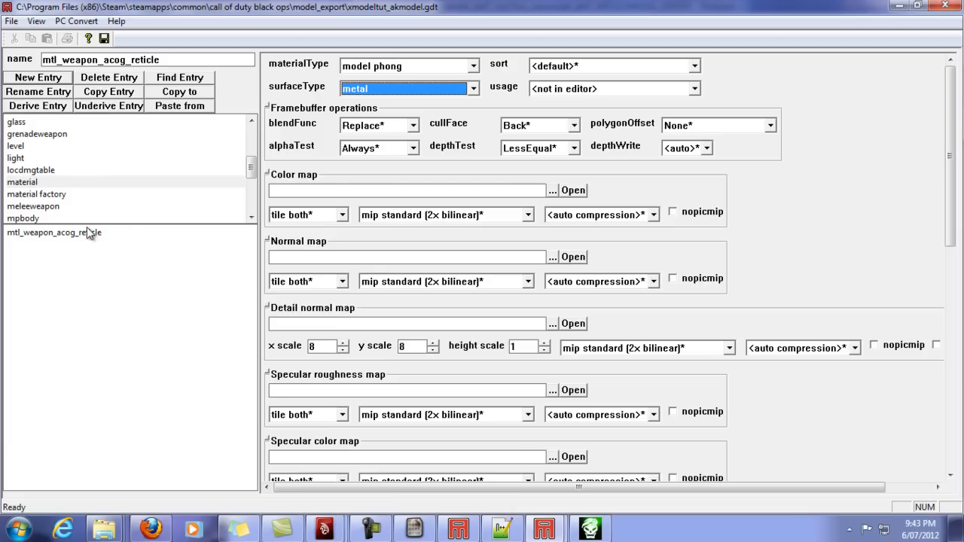
# - Check the available alphaTest and blendFunc options of the material without changing them
pyautogui.click(413, 149)
pyautogui.click(413, 149)
pyautogui.click(414, 125)
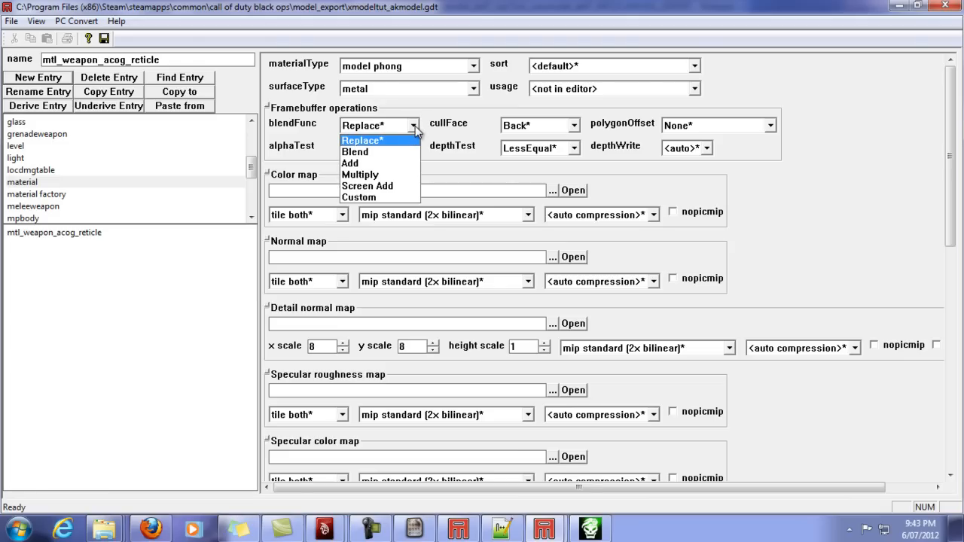
pyautogui.click(416, 126)
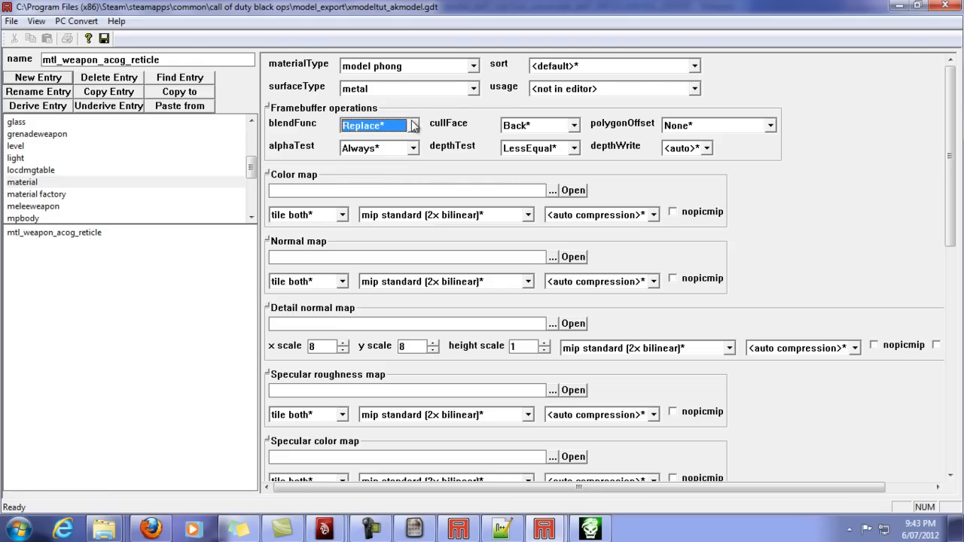
pyautogui.click(414, 126)
pyautogui.click(414, 126)
# - Browse for the material's Color map image and open the images folder inside viewmodel_ak47_mp
pyautogui.click(515, 191)
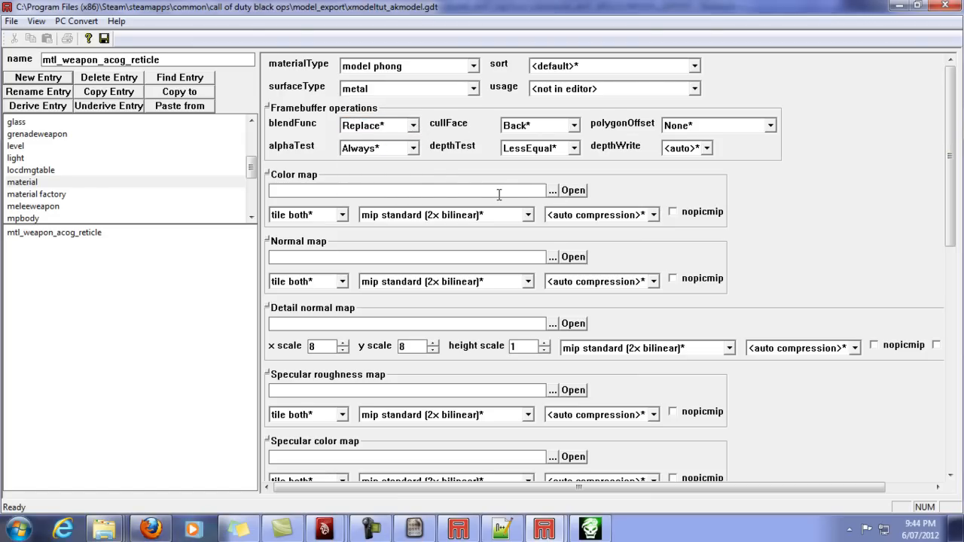
pyautogui.moveTo(456, 11); pyautogui.dragTo(586, 68)
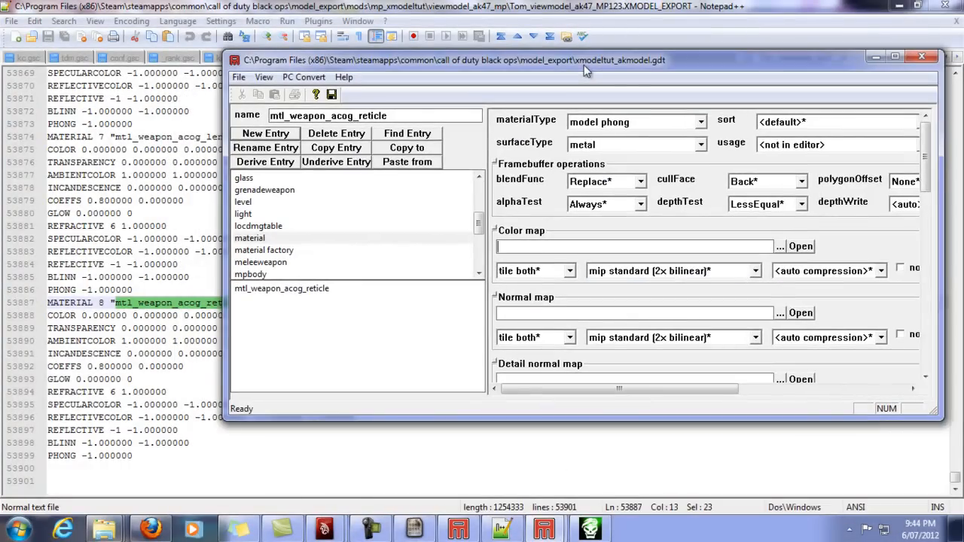
pyautogui.click(781, 247)
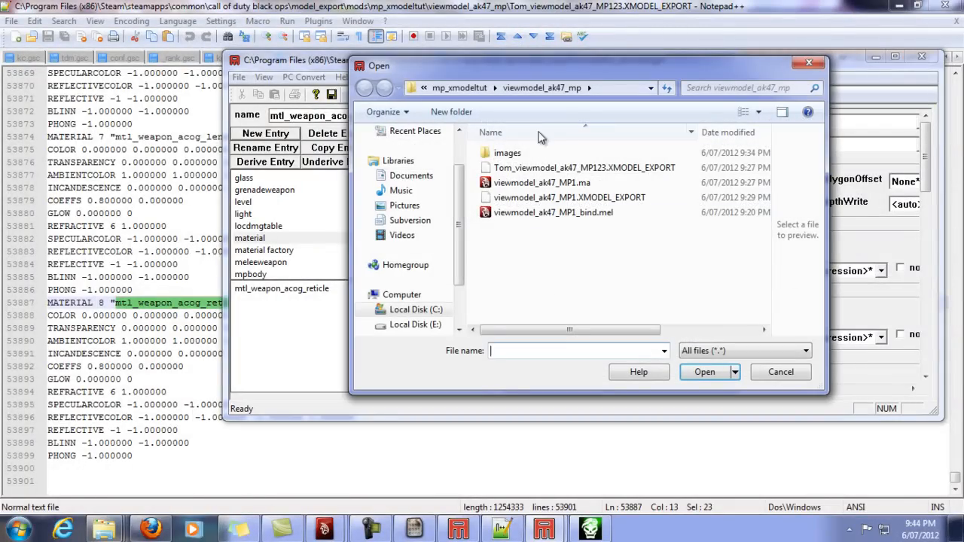
pyautogui.doubleClick(507, 154)
pyautogui.moveTo(617, 65); pyautogui.dragTo(676, 97)
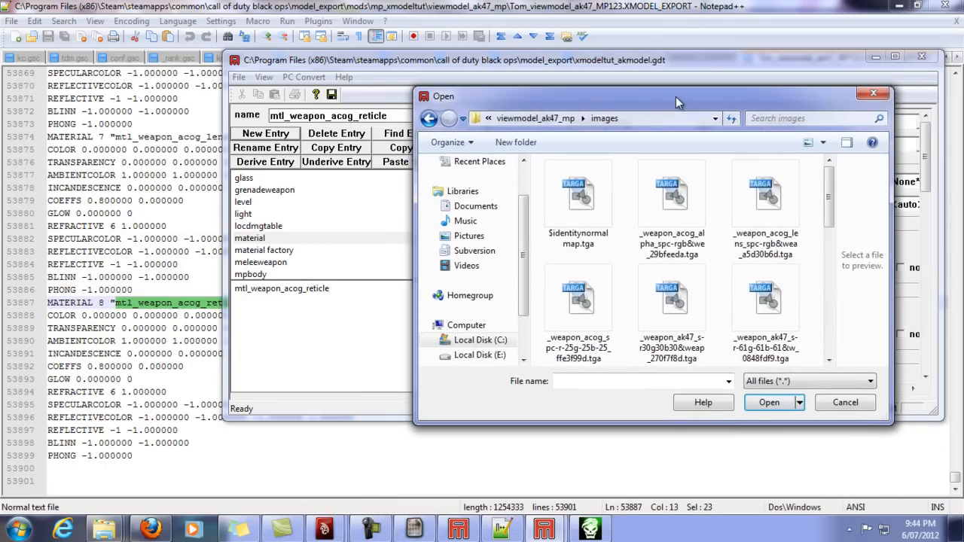
# - Check the MATERIAL 8 texture name in the viewmodel export file and choose weapon_acog_reticle_col.tga as the Color map
pyautogui.click(296, 6)
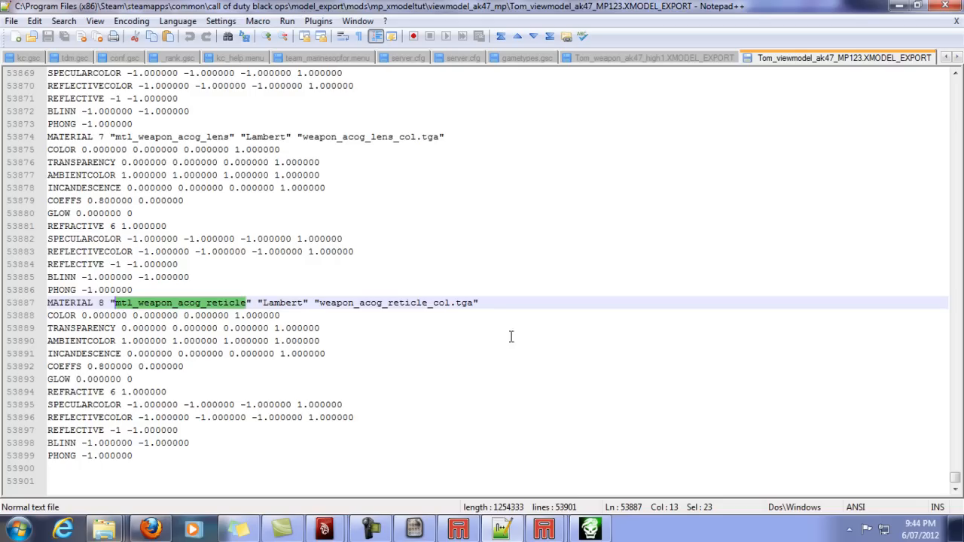
pyautogui.click(404, 303)
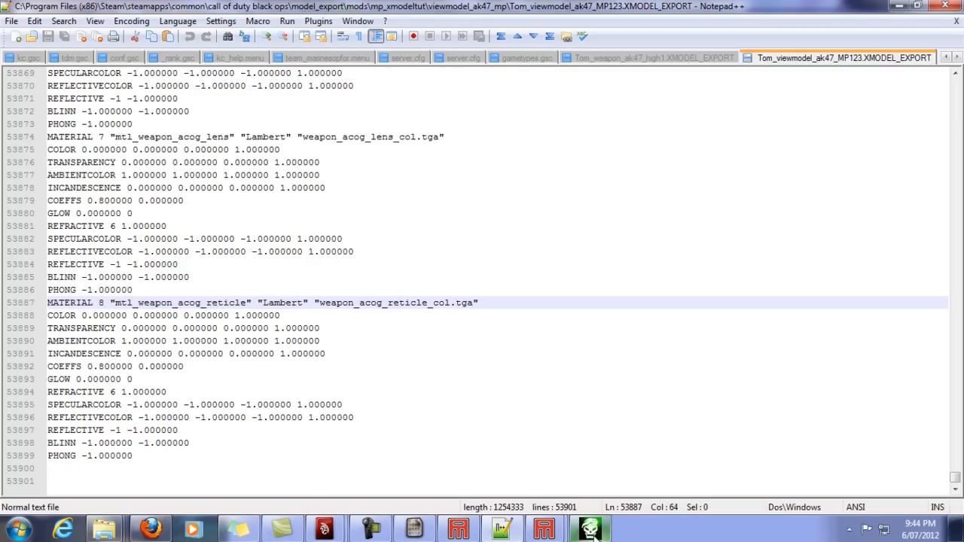
pyautogui.click(591, 529)
pyautogui.click(546, 530)
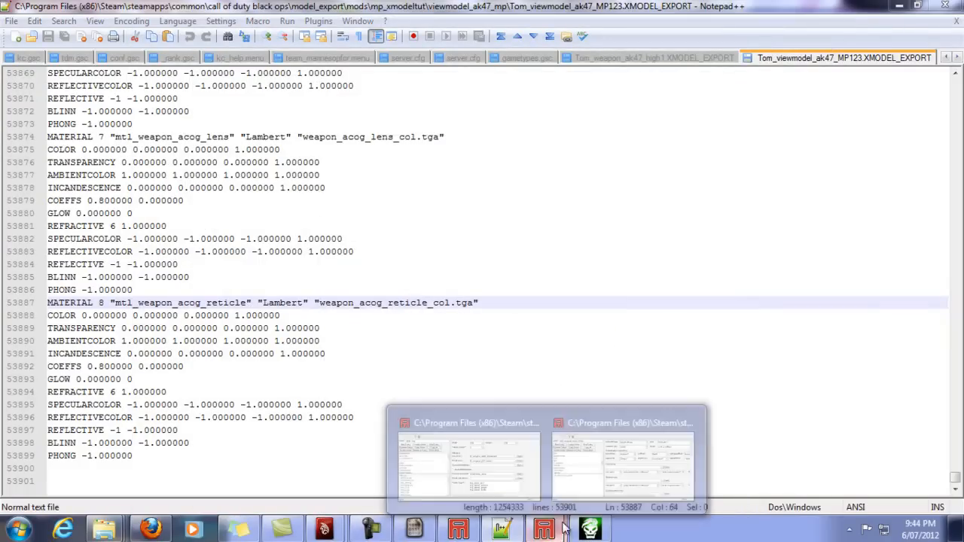
pyautogui.click(605, 459)
pyautogui.moveTo(831, 192); pyautogui.dragTo(841, 299)
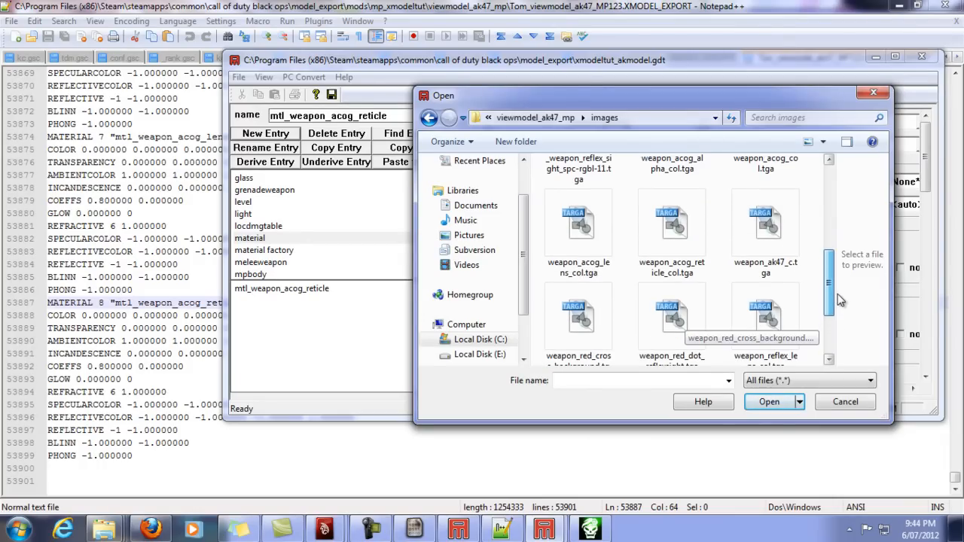
pyautogui.click(675, 230)
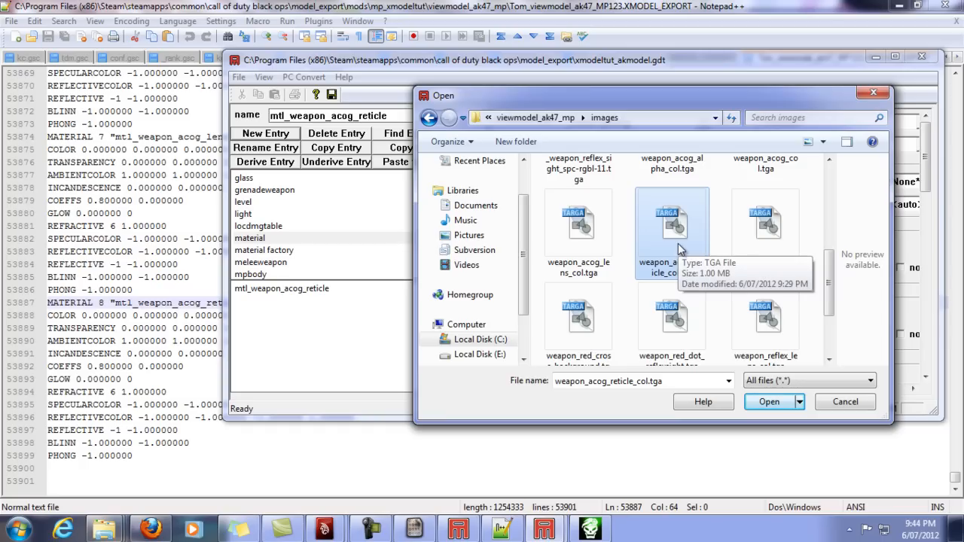
pyautogui.doubleClick(678, 248)
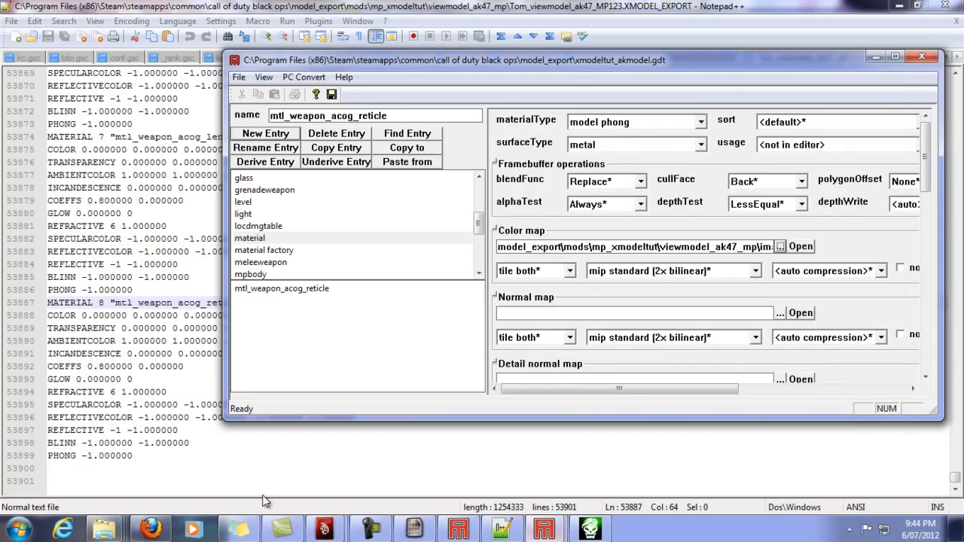
# - Open the images folder of viewmodel_ak47_mp in Windows Explorer and review the exported texture files
pyautogui.moveTo(105, 530)
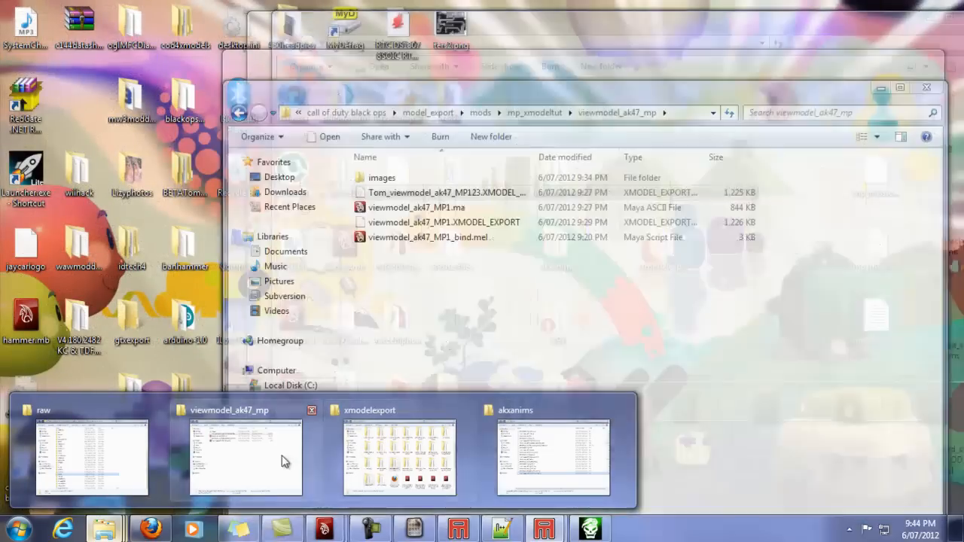
pyautogui.click(285, 462)
pyautogui.doubleClick(382, 178)
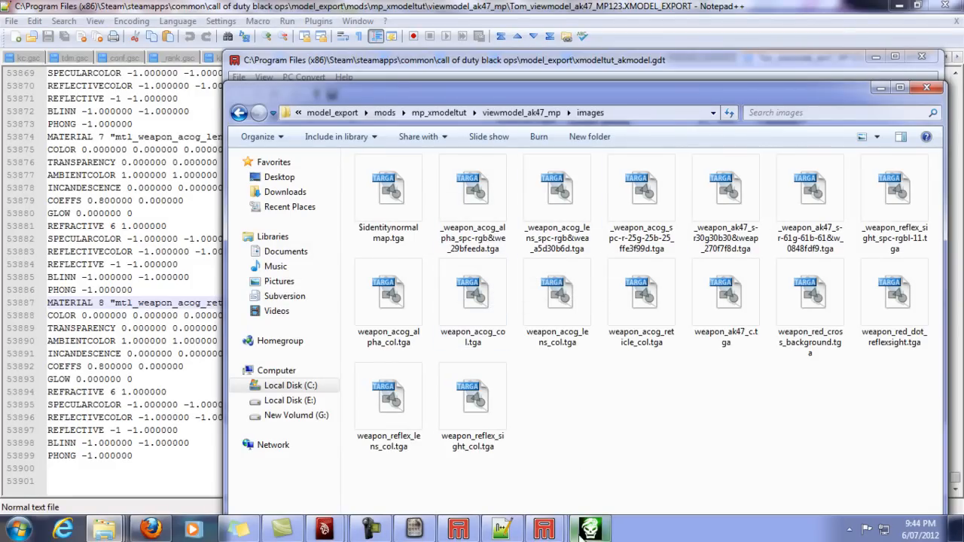
pyautogui.click(588, 530)
pyautogui.click(588, 530)
# - Switch back to the xmodeltut_akmodel GDT in Asset Manager, select mtl_weapon_acog_reticle and save the file
pyautogui.moveTo(544, 530)
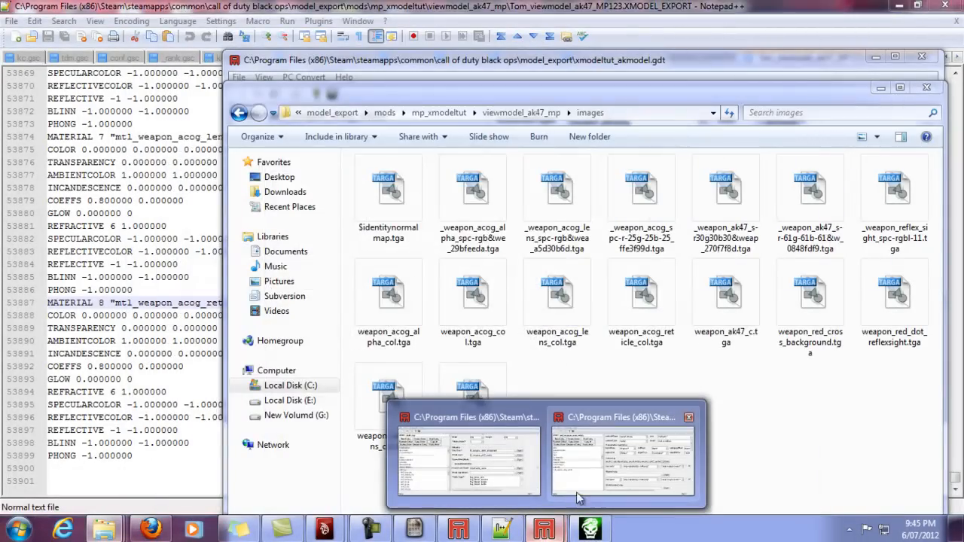
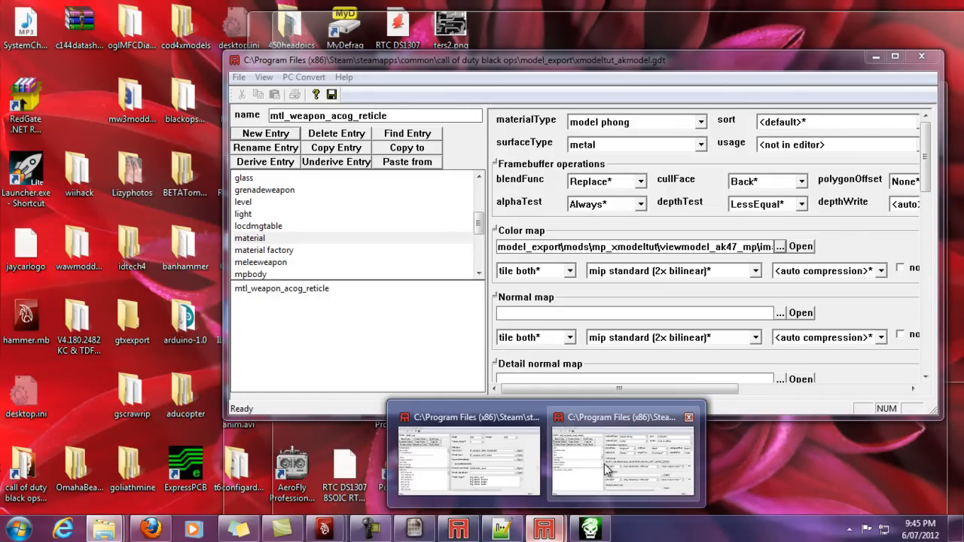
pyautogui.click(617, 466)
pyautogui.click(312, 290)
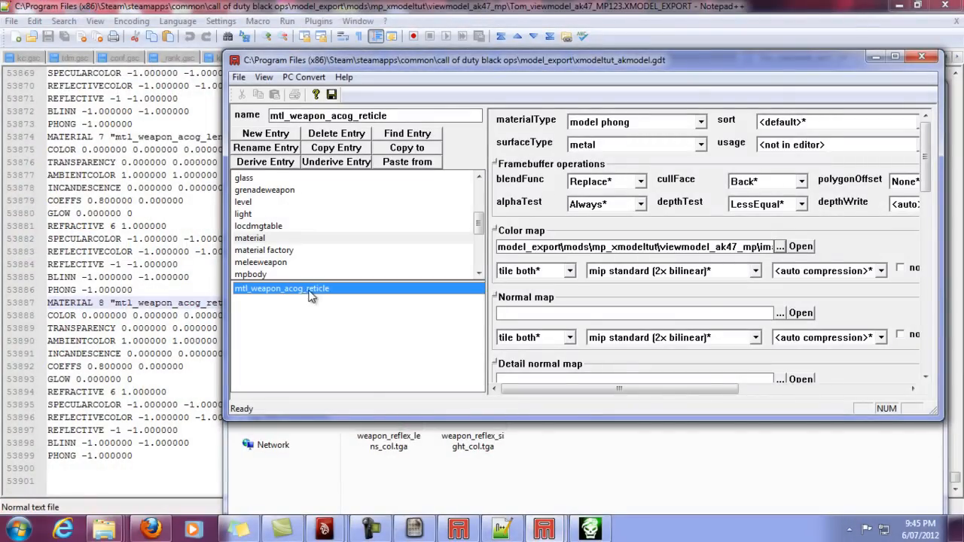
pyautogui.click(238, 77)
pyautogui.click(123, 132)
# - Run the PC conversion for the current mtl_weapon_acog_reticle asset only and dismiss the converter
pyautogui.click(304, 76)
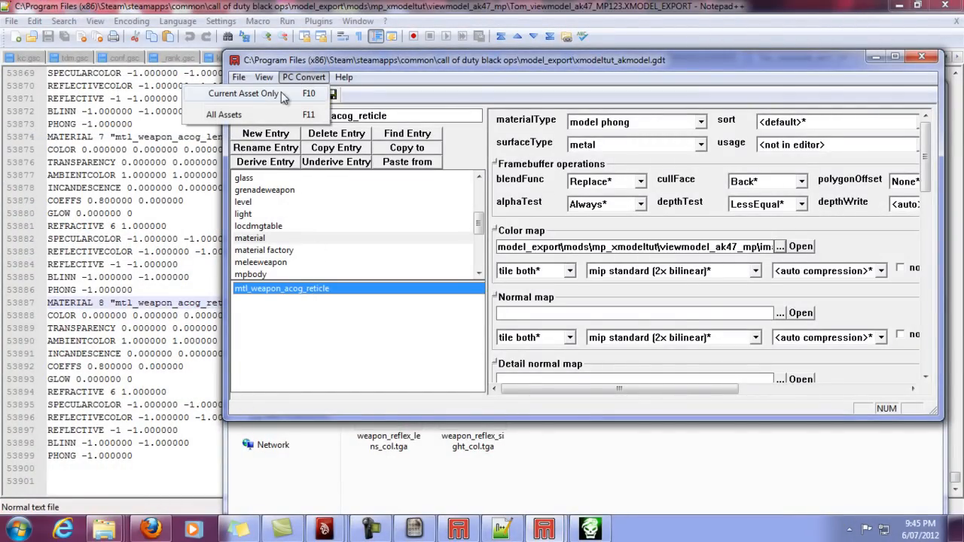
pyautogui.click(281, 92)
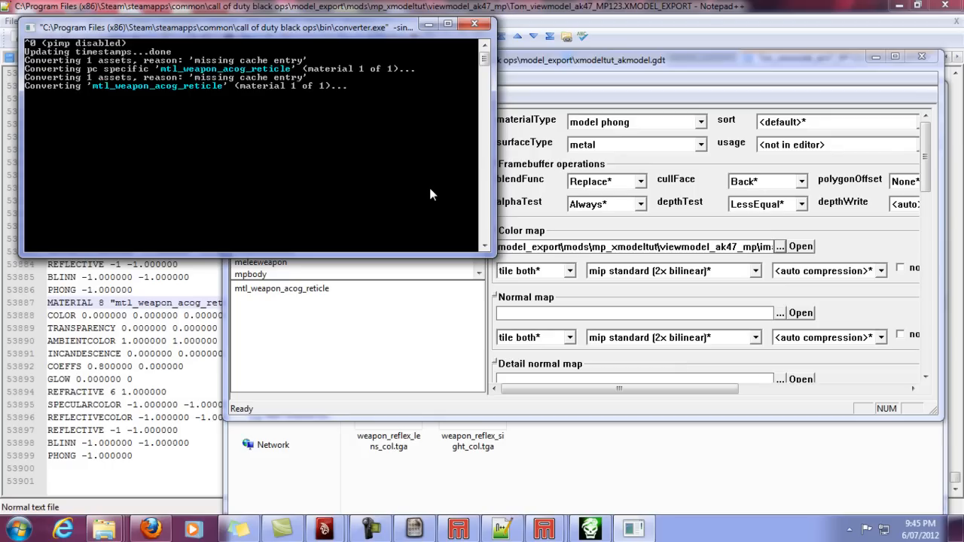
pyautogui.press('Return')
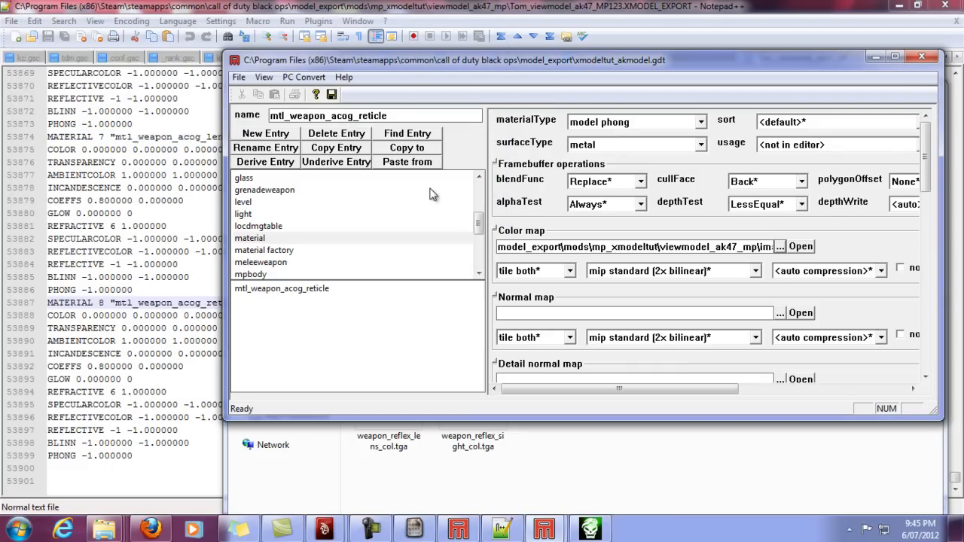
# - Select the MATERIAL 7 name mtl_weapon_acog_lens in the viewmodel export file
pyautogui.click(320, 290)
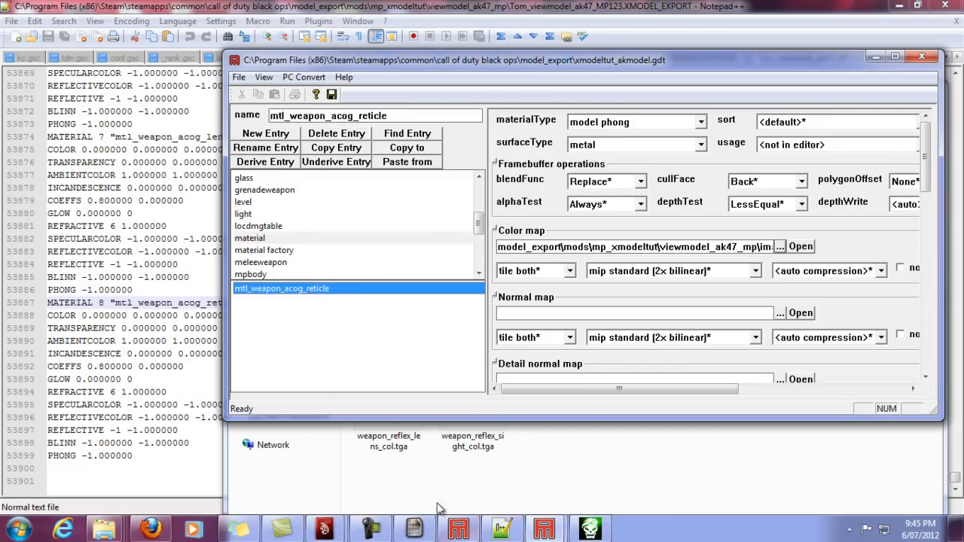
pyautogui.click(161, 293)
pyautogui.moveTo(229, 137); pyautogui.dragTo(114, 137)
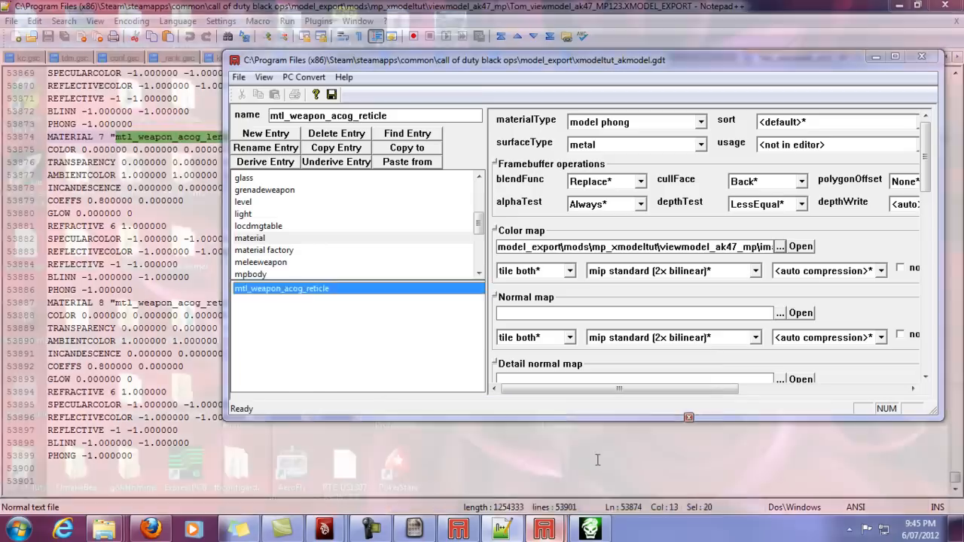
# - Save the GDT and run the PC conversion for the viewrotceh_ak xmodel only
pyautogui.click(239, 78)
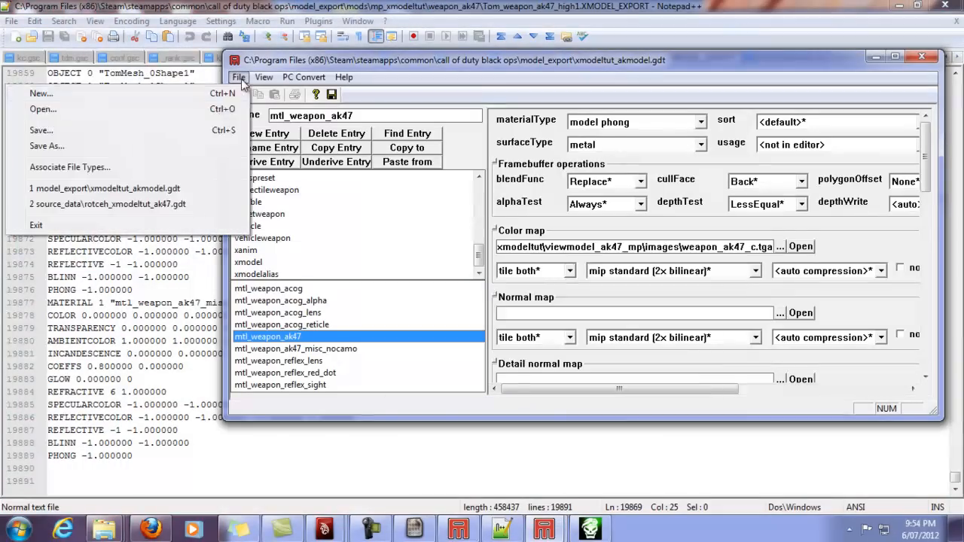
pyautogui.click(159, 130)
pyautogui.scroll(-3, 482, 249)
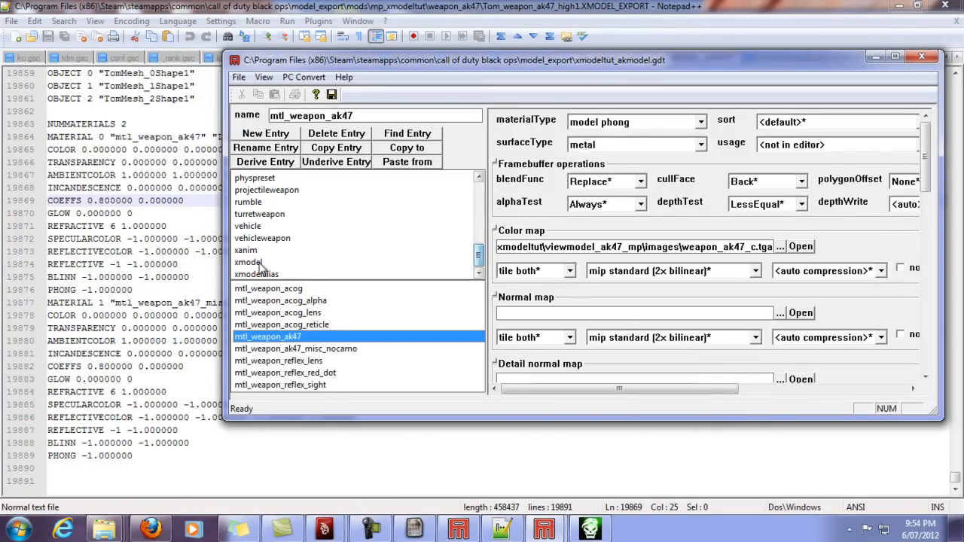
pyautogui.click(249, 262)
pyautogui.click(267, 289)
pyautogui.click(303, 76)
pyautogui.click(294, 91)
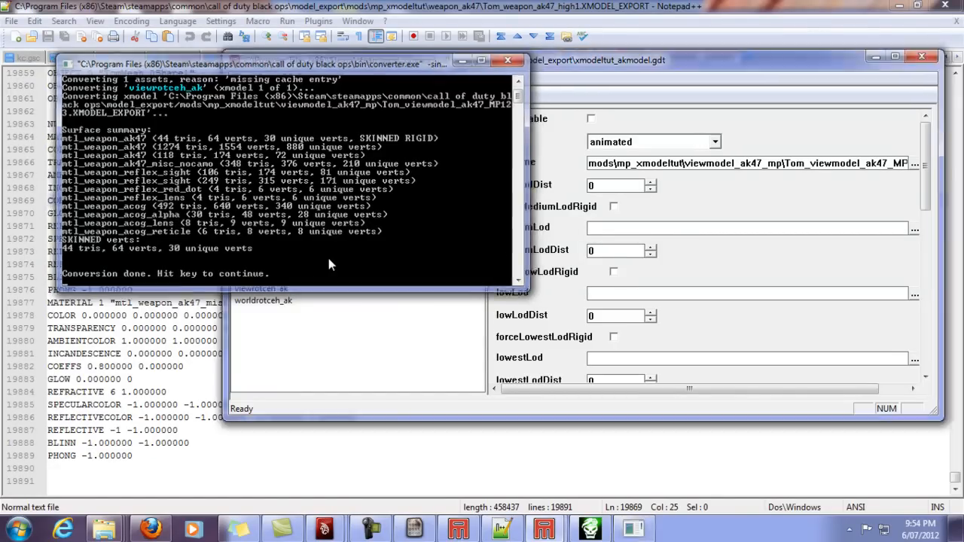
pyautogui.press('Return')
# - Run the PC conversion for the worldrotceh_ak xmodel only and save the GDT
pyautogui.click(266, 304)
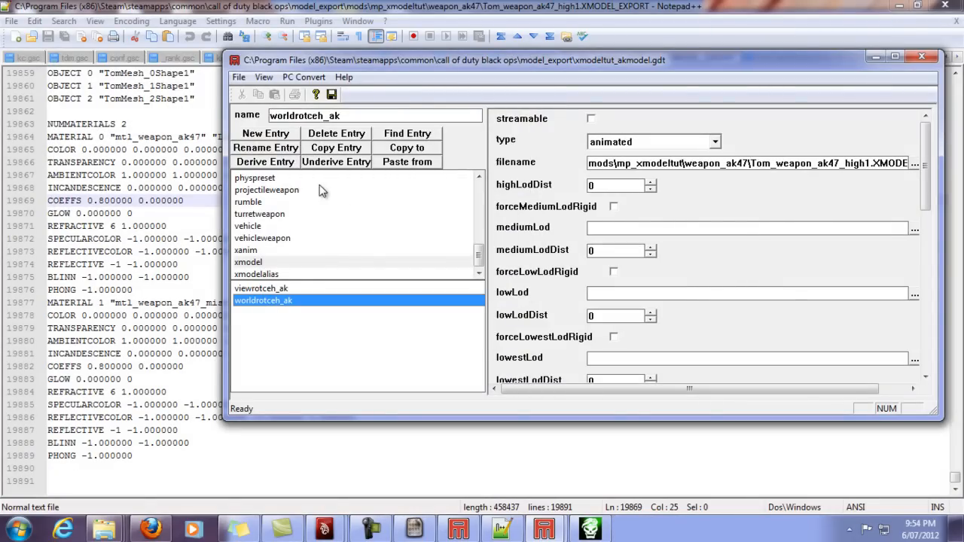
pyautogui.click(312, 78)
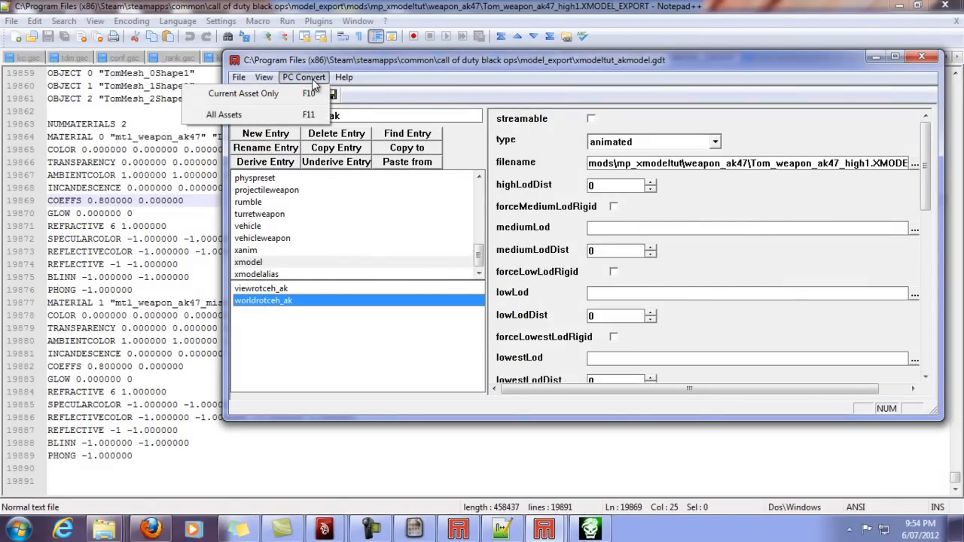
pyautogui.click(253, 95)
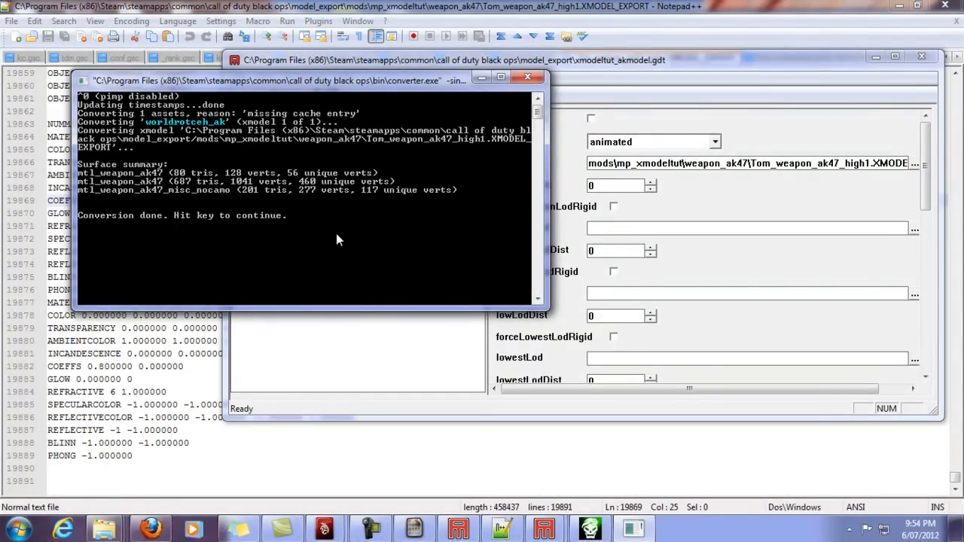
pyautogui.press('Return')
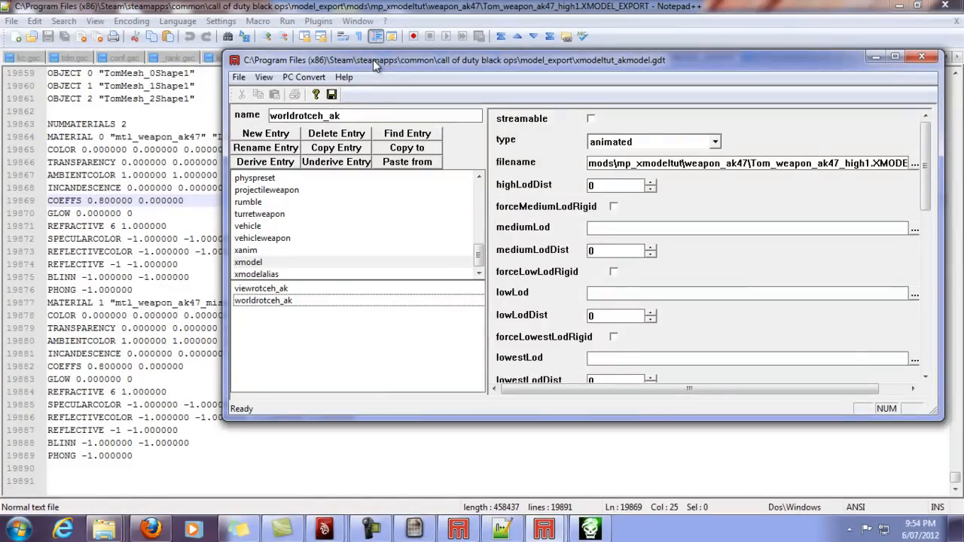
pyautogui.click(239, 78)
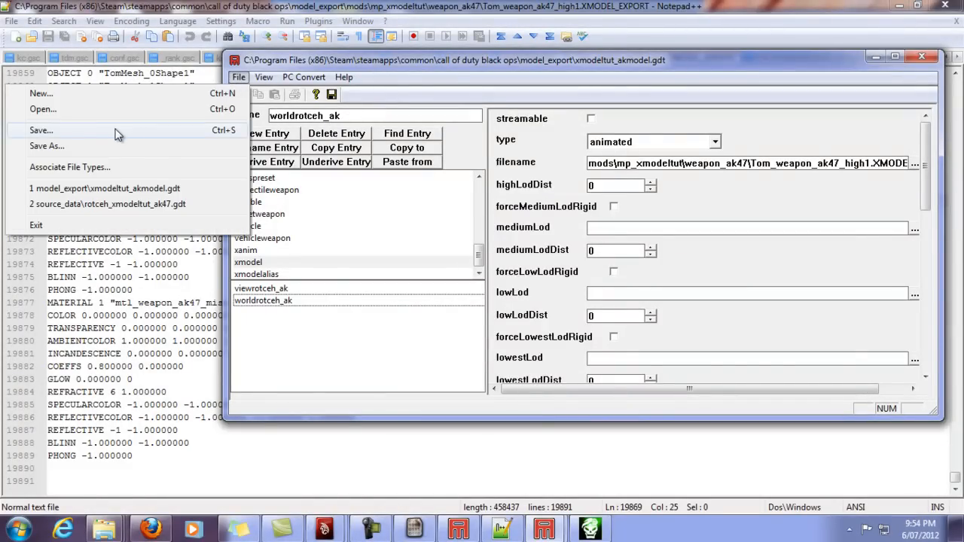
pyautogui.click(34, 127)
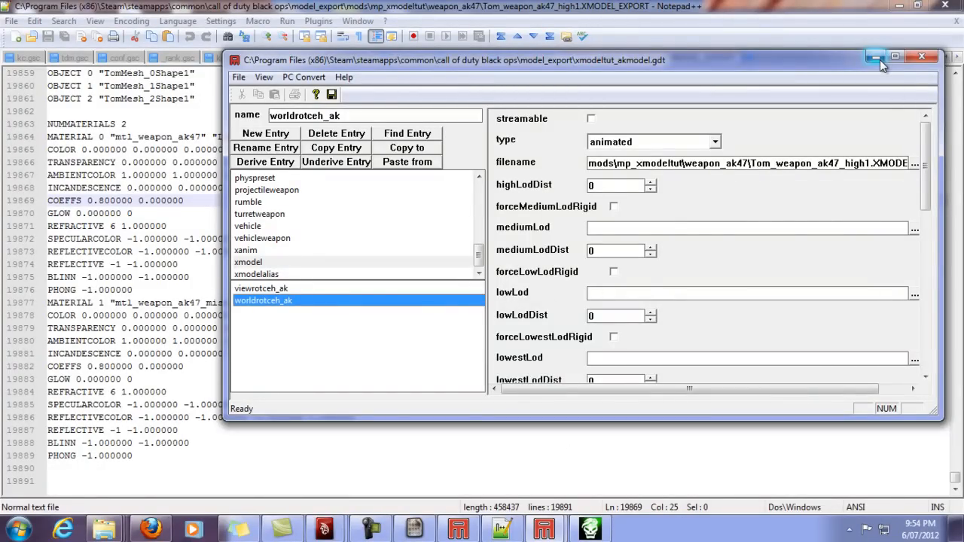
# - Switch to Tom Bmx Xmodel Utils, set the active game to COD BO in the general settings and save
pyautogui.click(420, 532)
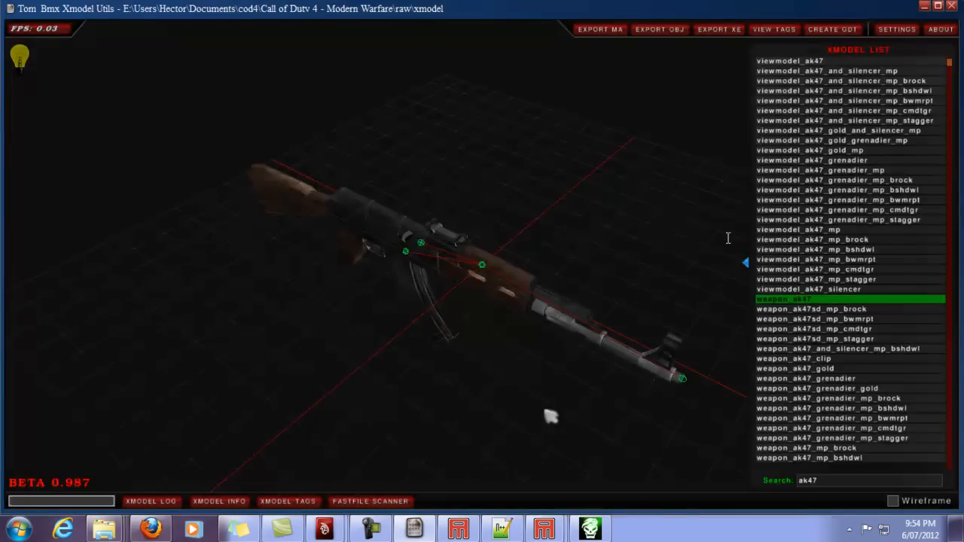
pyautogui.click(897, 29)
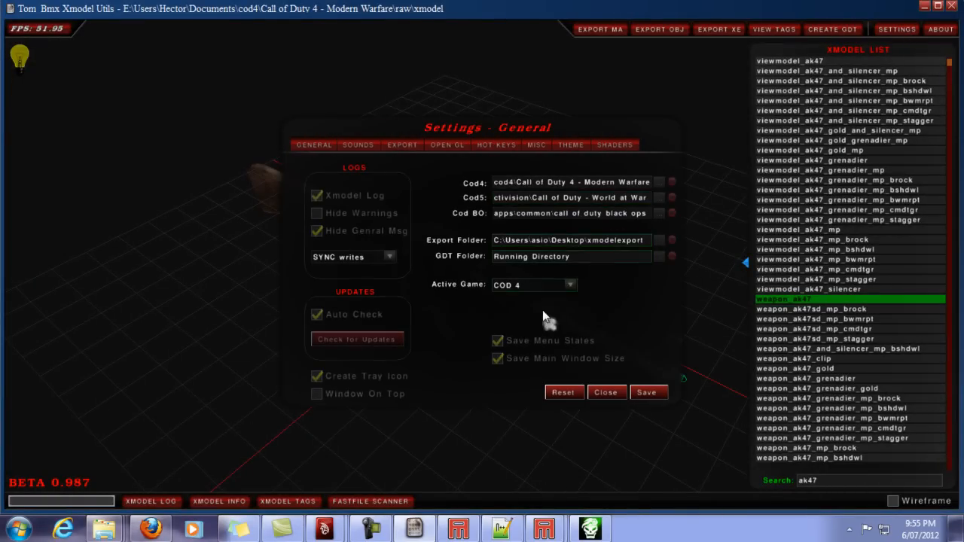
pyautogui.click(570, 285)
pyautogui.click(515, 317)
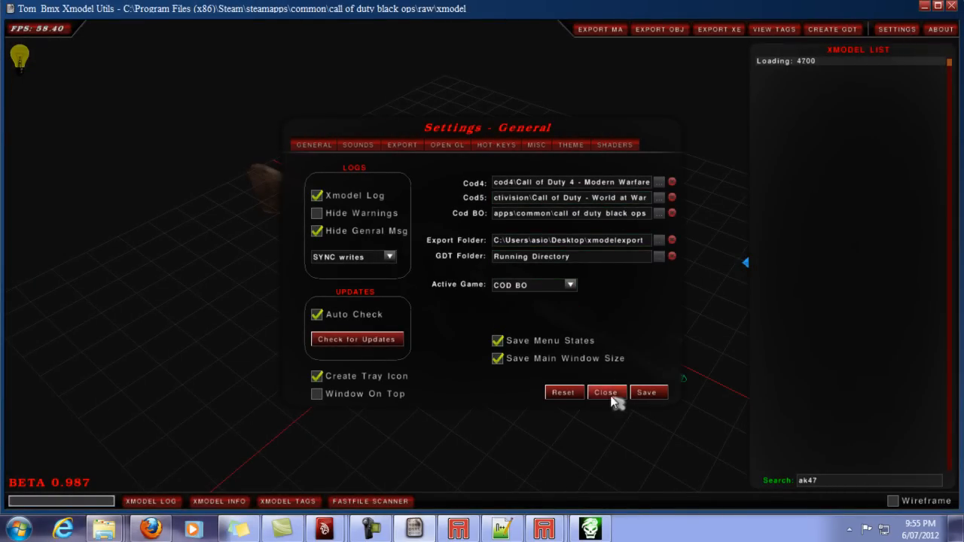
pyautogui.click(648, 395)
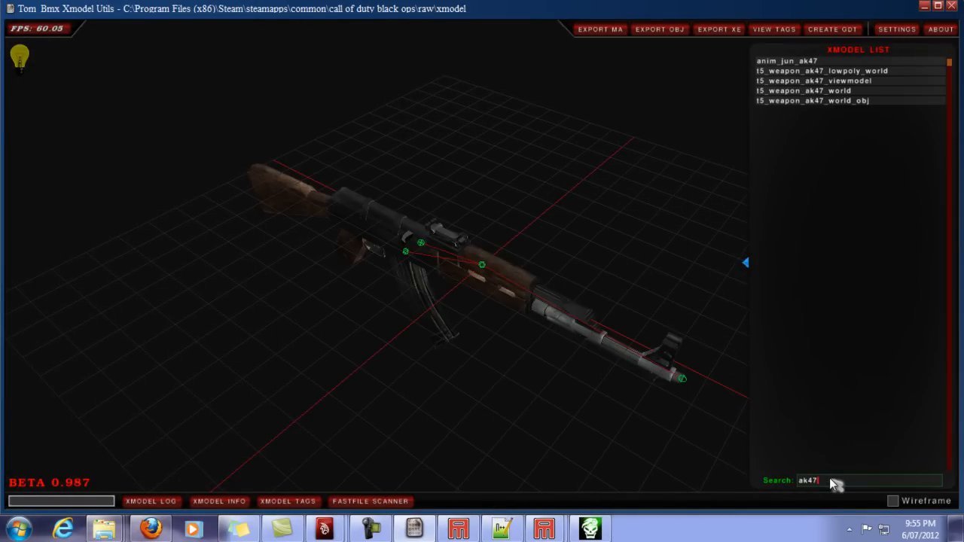
# - Search the xmodel list for "rot" in place of "ak47"
pyautogui.press('BackSpace')
pyautogui.press('BackSpace')
pyautogui.press('BackSpace')
pyautogui.press('BackSpace')
pyautogui.write('rot')
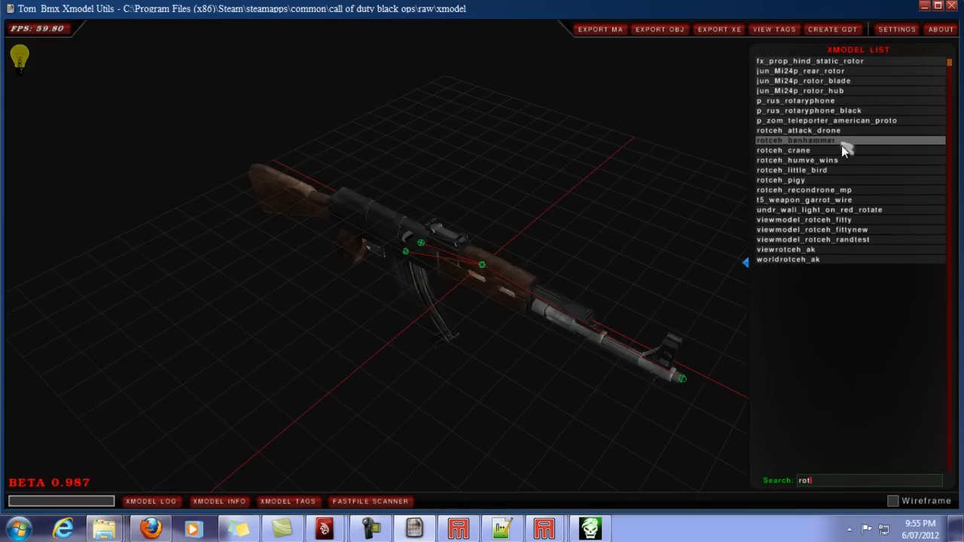
# - Load the viewrotceh_ak model and inspect its geometry and textures from several angles
pyautogui.click(804, 251)
pyautogui.moveTo(459, 211); pyautogui.dragTo(589, 167)
pyautogui.moveTo(623, 167); pyautogui.dragTo(397, 179)
pyautogui.moveTo(435, 167); pyautogui.dragTo(471, 241, button='right')
pyautogui.moveTo(456, 179); pyautogui.dragTo(452, 201, button='right')
pyautogui.moveTo(452, 201); pyautogui.dragTo(471, 318, button='middle')
pyautogui.moveTo(487, 213); pyautogui.dragTo(502, 298, button='right')
pyautogui.moveTo(502, 297); pyautogui.dragTo(498, 188)
# - Inspect the worldrotceh_ak model, reload viewrotceh_ak to check its scope and textures, and leave the viewer
pyautogui.click(760, 259)
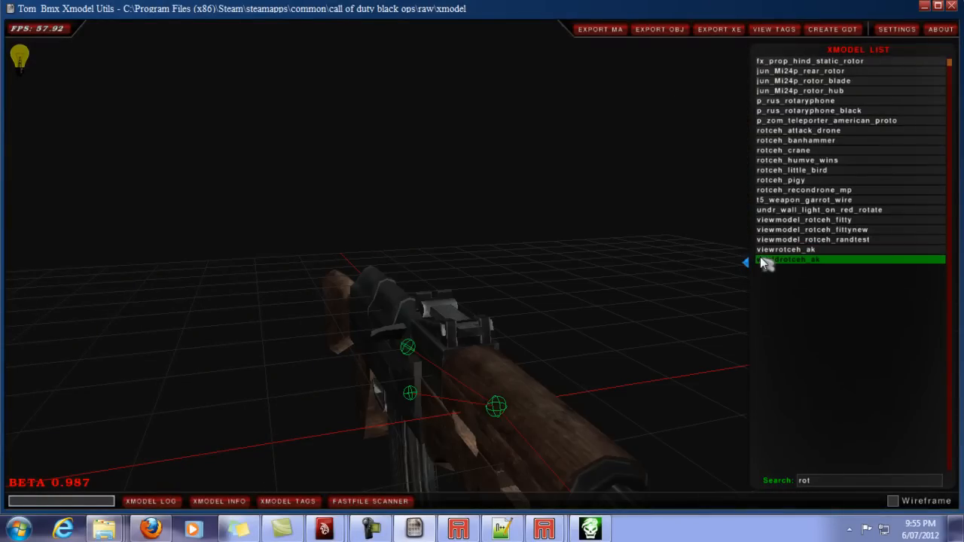
pyautogui.moveTo(562, 273); pyautogui.dragTo(362, 332)
pyautogui.click(807, 249)
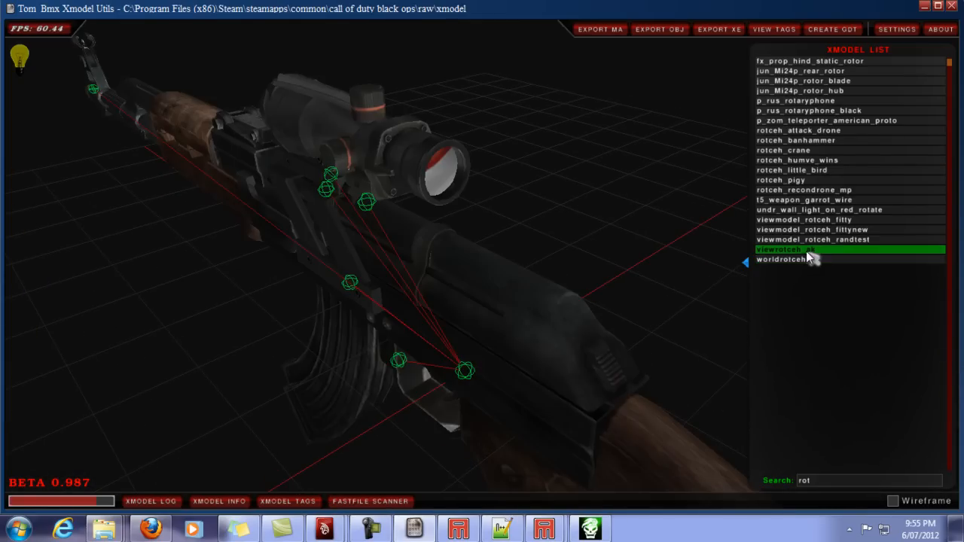
pyautogui.moveTo(517, 317); pyautogui.dragTo(361, 245)
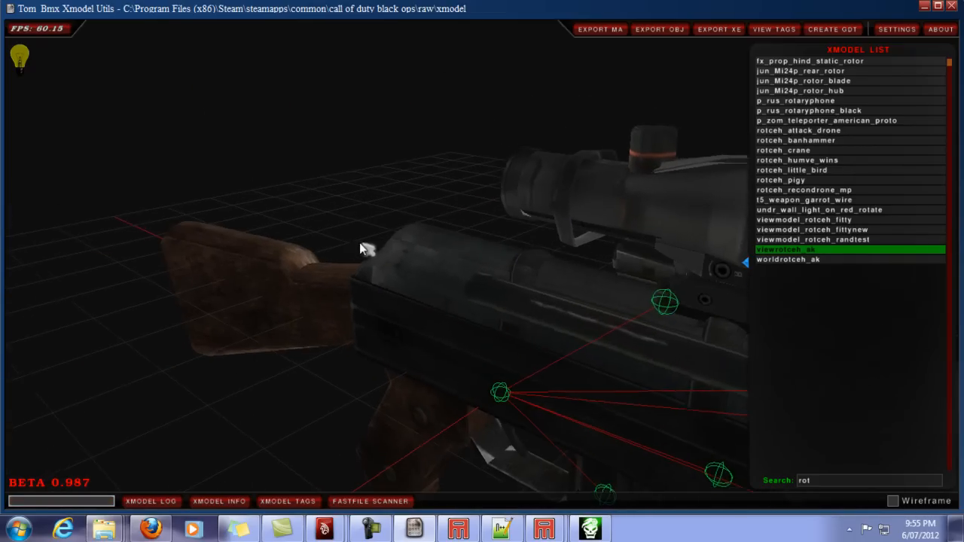
pyautogui.moveTo(689, 187); pyautogui.dragTo(548, 152)
pyautogui.scroll(-5, 454, 82)
pyautogui.moveTo(599, 273); pyautogui.dragTo(491, 276)
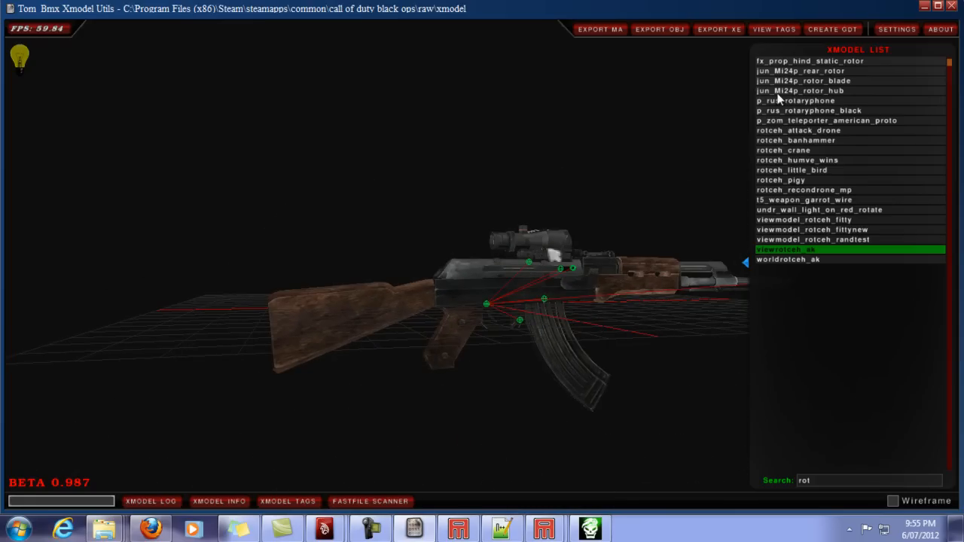
pyautogui.click(952, 6)
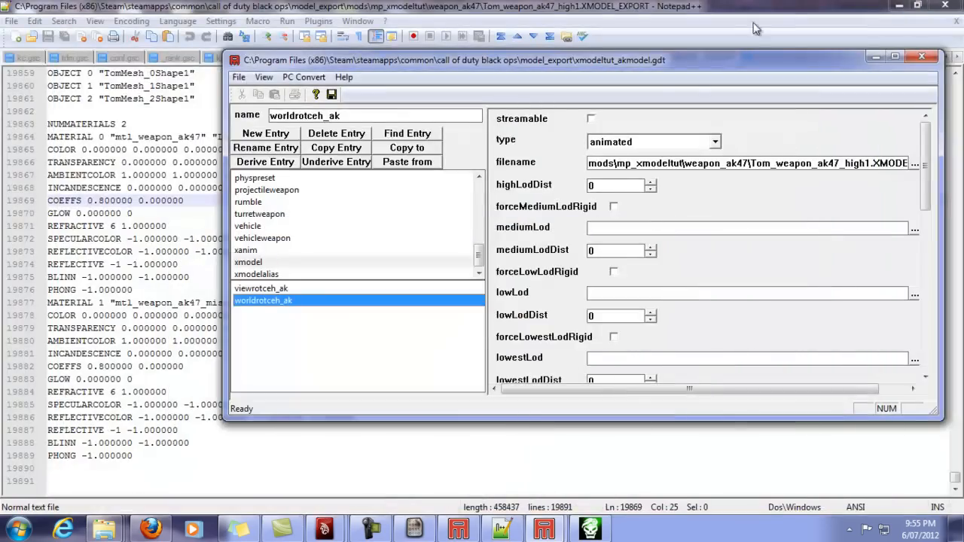
# - Switch to the Asset Manager window holding ak47.gdt and browse for a GDT to open in the Black Ops source_data folder
pyautogui.click(328, 339)
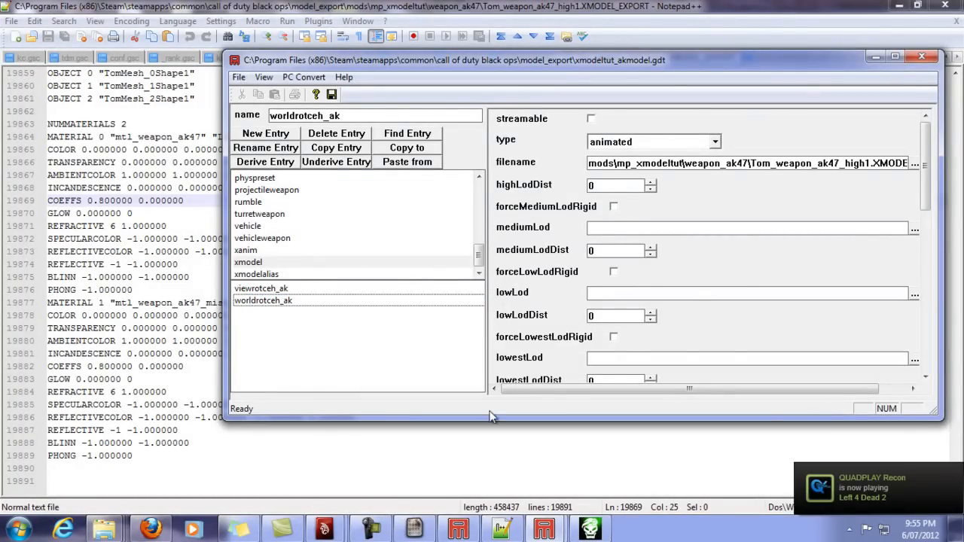
pyautogui.moveTo(542, 526)
pyautogui.click(490, 443)
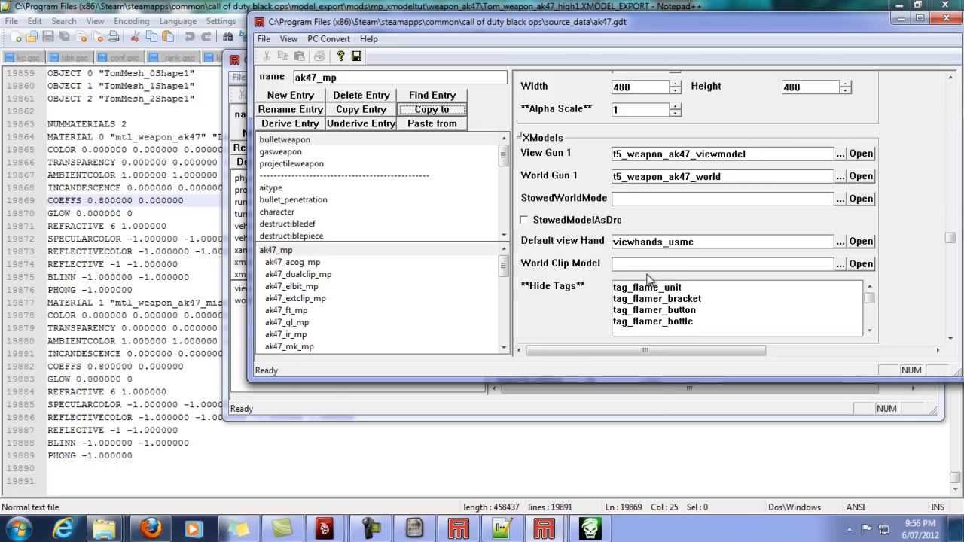
pyautogui.click(264, 39)
pyautogui.click(207, 71)
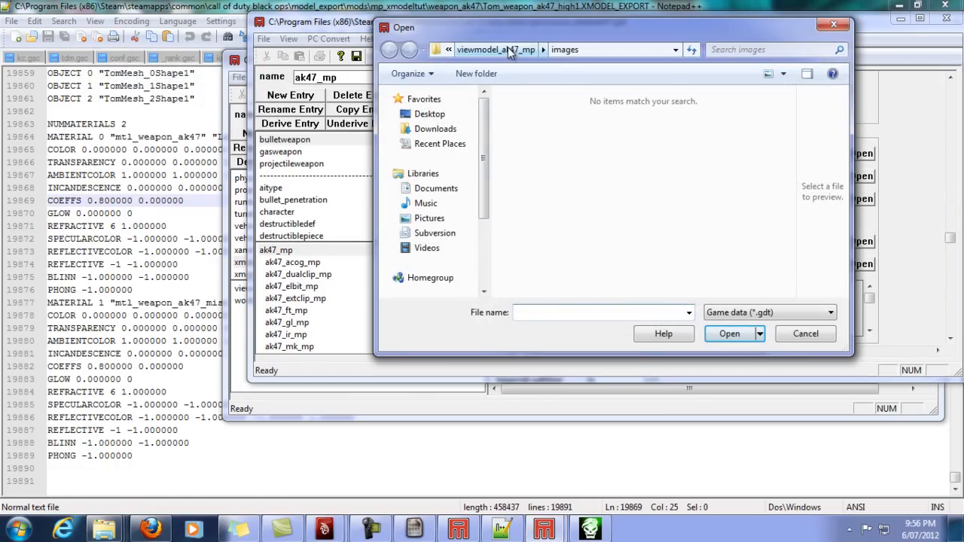
pyautogui.click(470, 51)
pyautogui.click(501, 50)
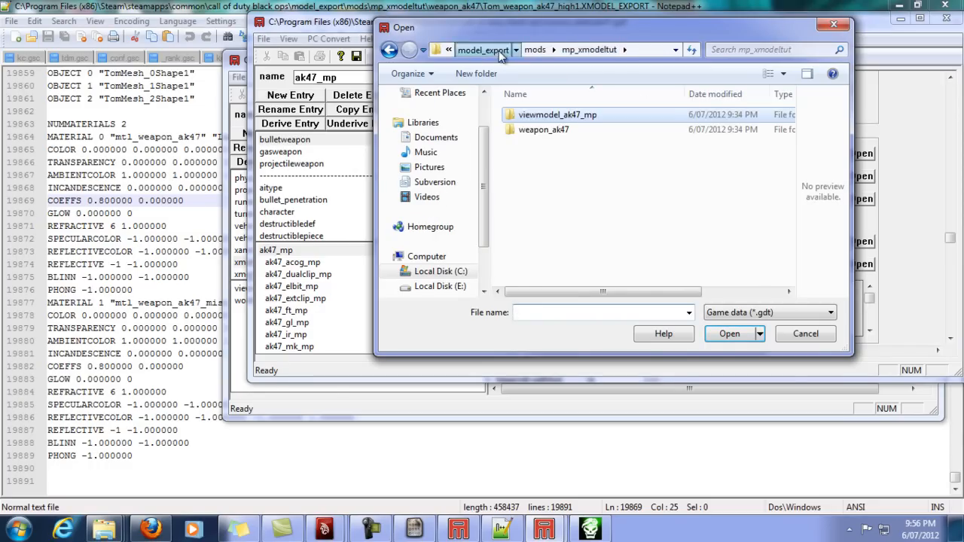
pyautogui.click(500, 51)
pyautogui.click(508, 50)
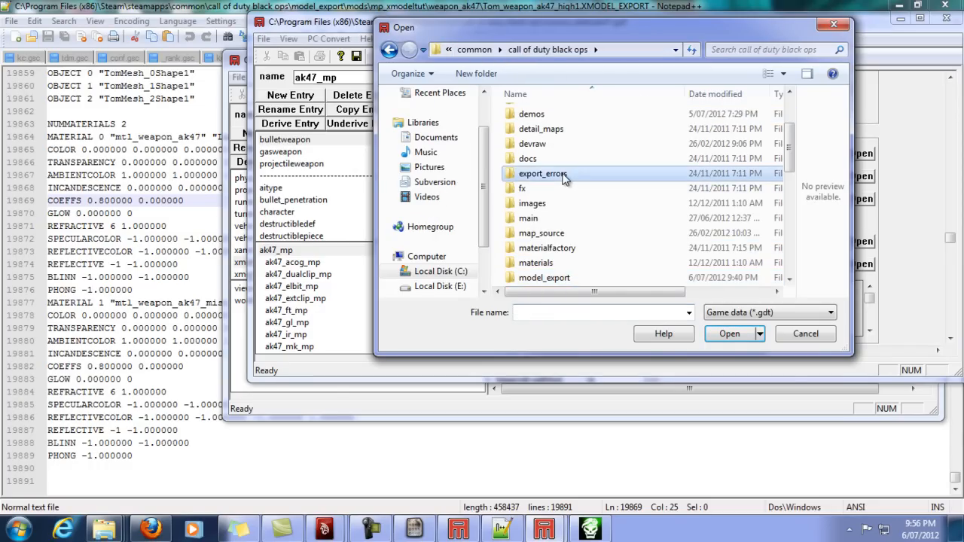
pyautogui.scroll(-5, 554, 175)
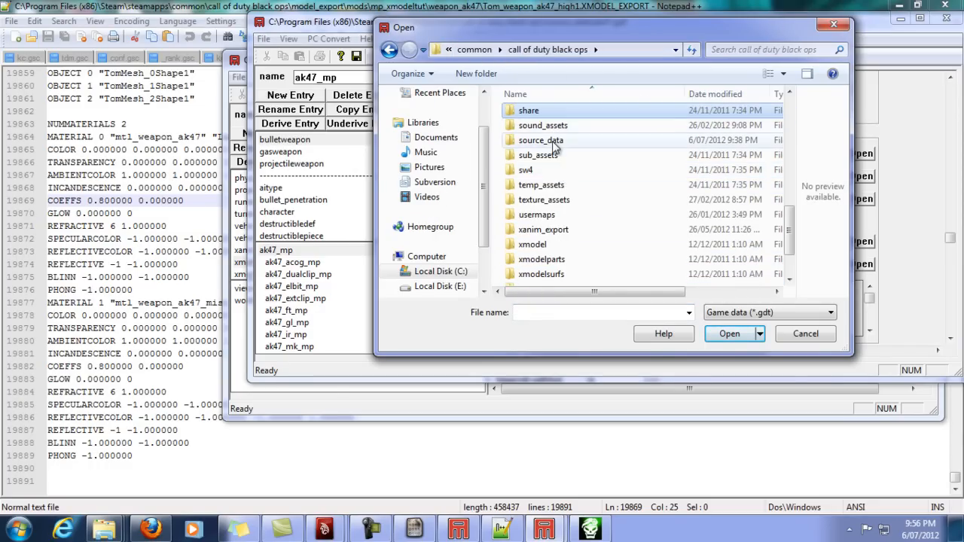
pyautogui.doubleClick(552, 141)
# - Open rotceh_xmodeltut_ak47.gdt from the source_data folder
pyautogui.click(556, 190)
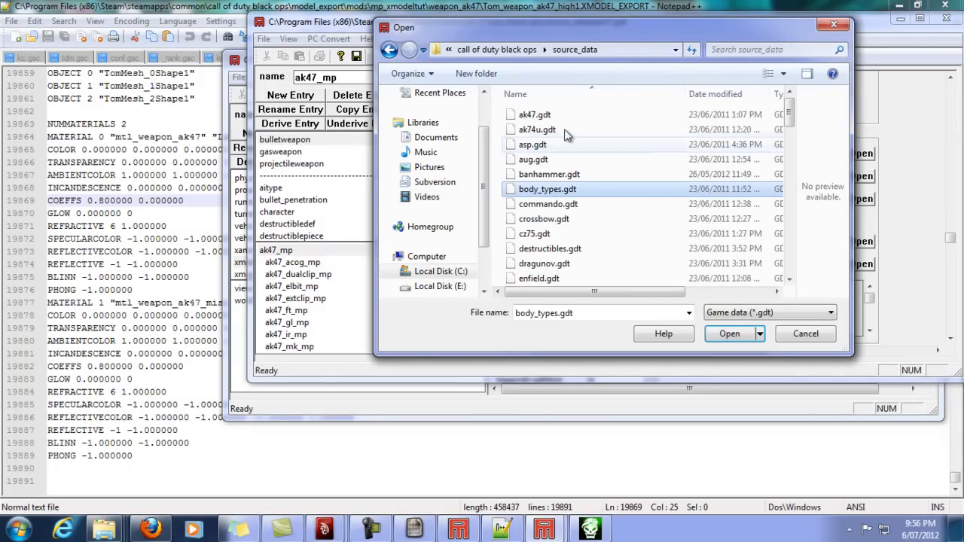
pyautogui.scroll(-3, 593, 191)
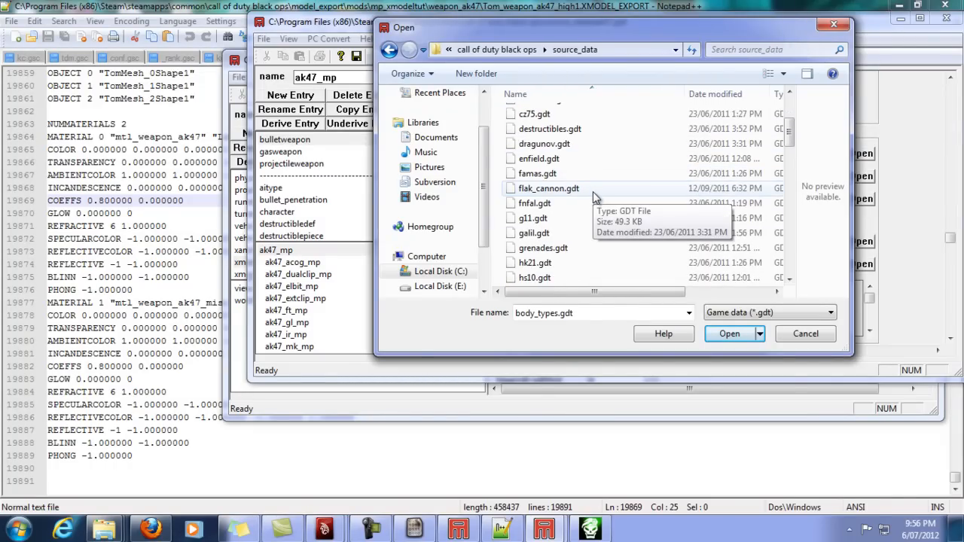
pyautogui.press('r')
pyautogui.doubleClick(579, 126)
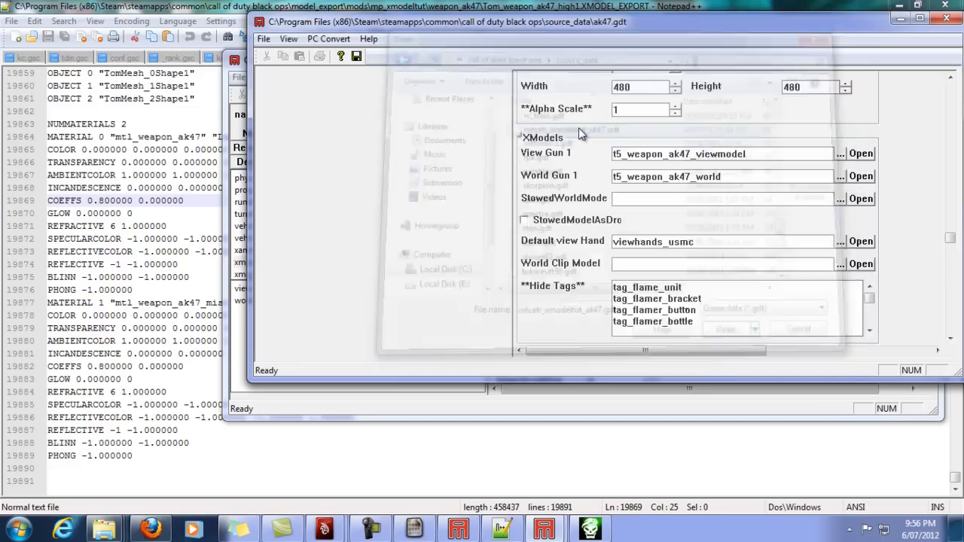
# - Select the rotceh_ak47_mp weapon entry and clear all of its Hide Tags in the XModels section
pyautogui.click(330, 251)
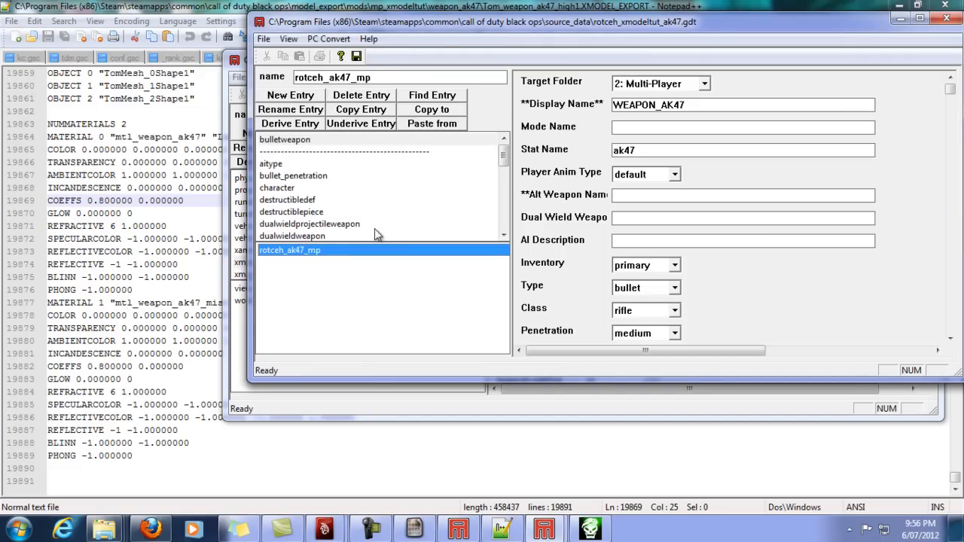
pyautogui.click(953, 95)
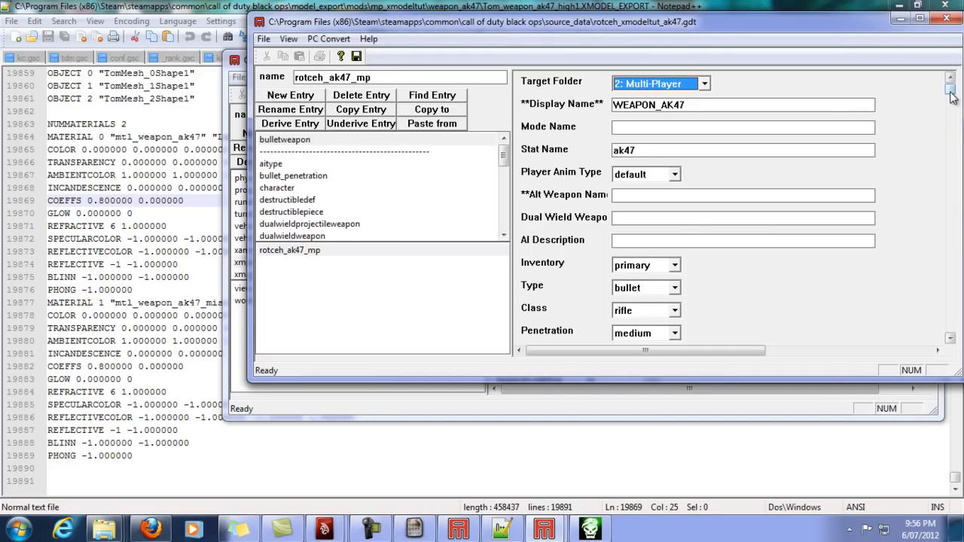
pyautogui.moveTo(952, 94); pyautogui.dragTo(949, 235)
pyautogui.moveTo(874, 273); pyautogui.dragTo(584, 264)
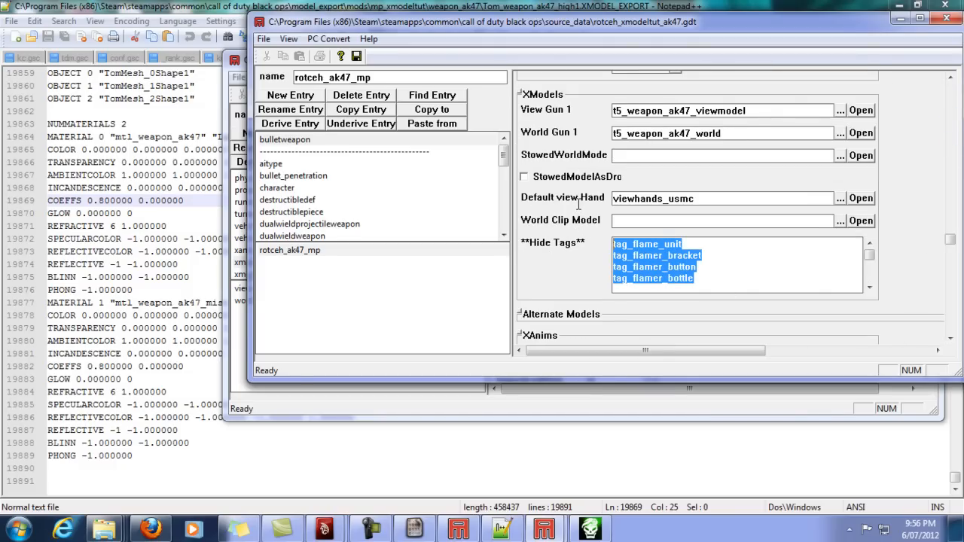
pyautogui.press('Delete')
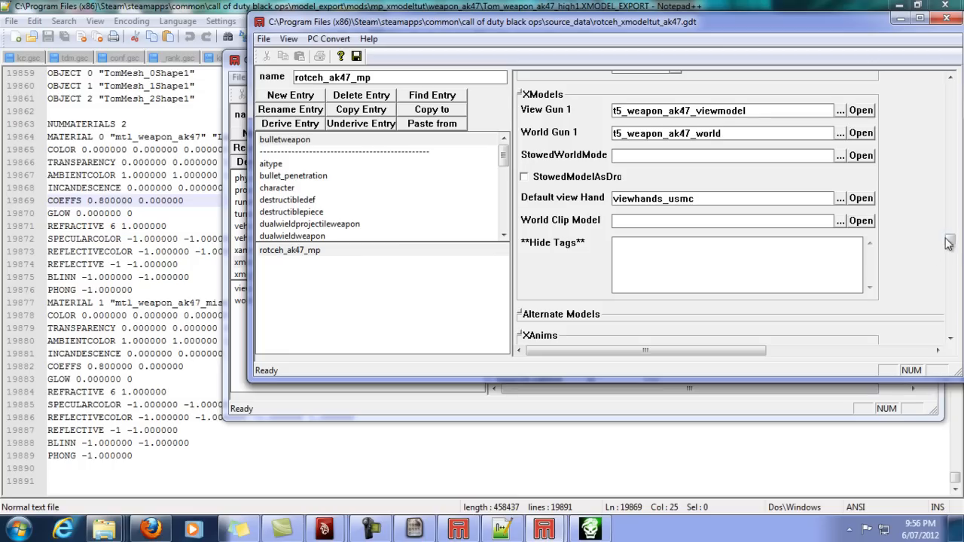
# - Compare the XModels settings of rotceh_ak47_mp with those of ak47_mp in the Call of Duty 4 weaponsettings_mp.gdt
pyautogui.scroll(-5, 948, 243)
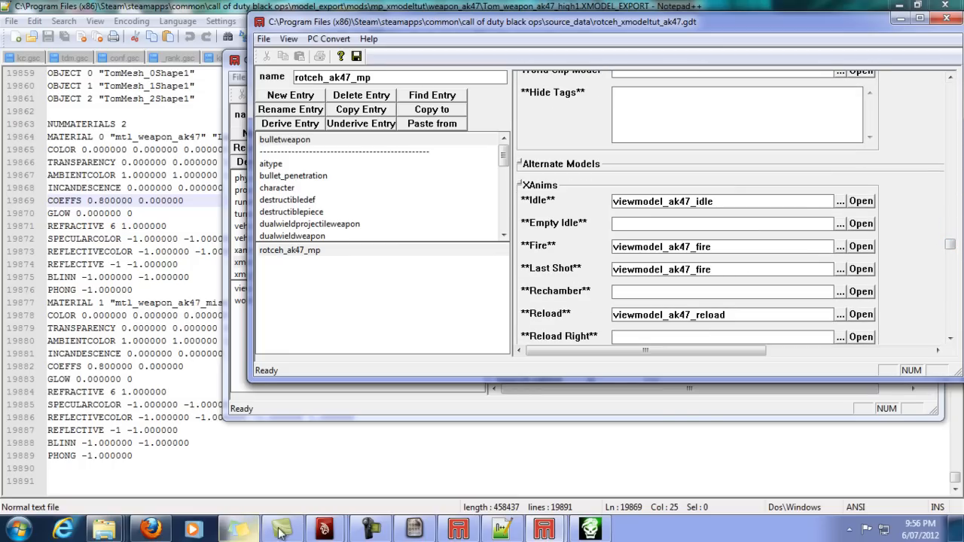
pyautogui.scroll(6, 951, 243)
pyautogui.scroll(2, 951, 242)
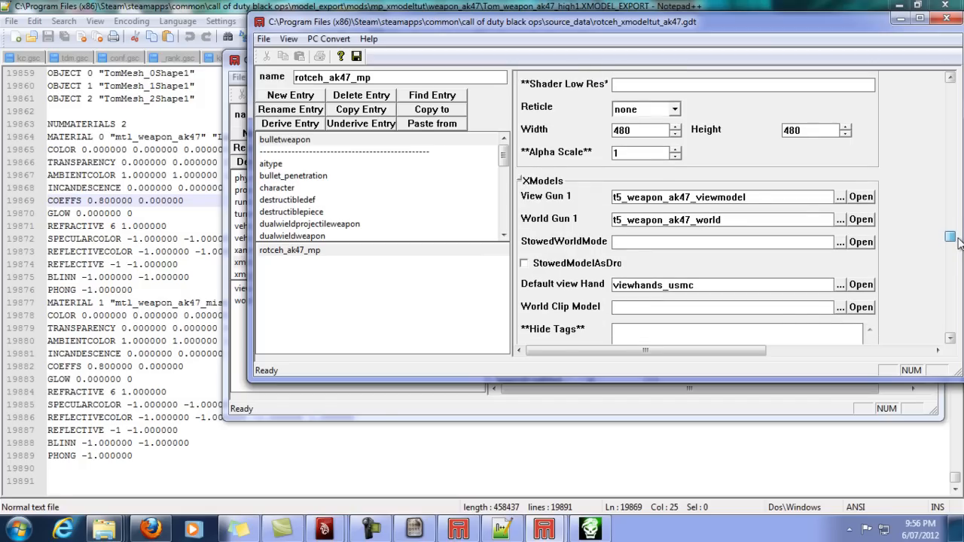
pyautogui.scroll(2, 957, 243)
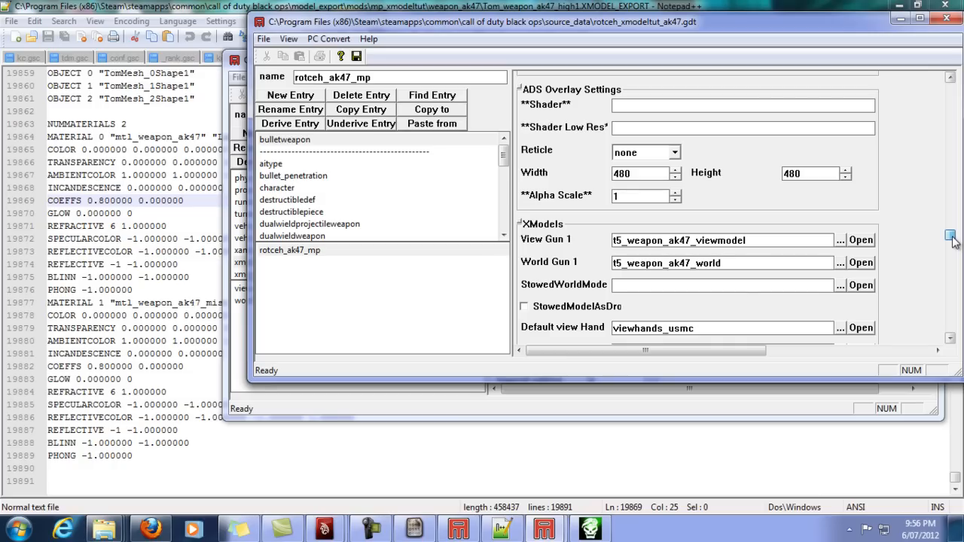
pyautogui.scroll(-6, 953, 239)
pyautogui.scroll(3, 953, 239)
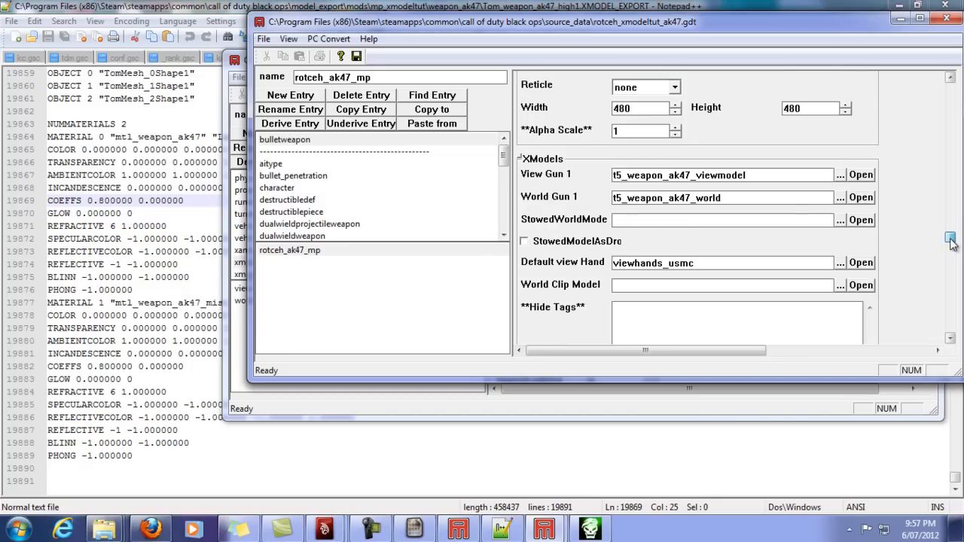
pyautogui.click(816, 178)
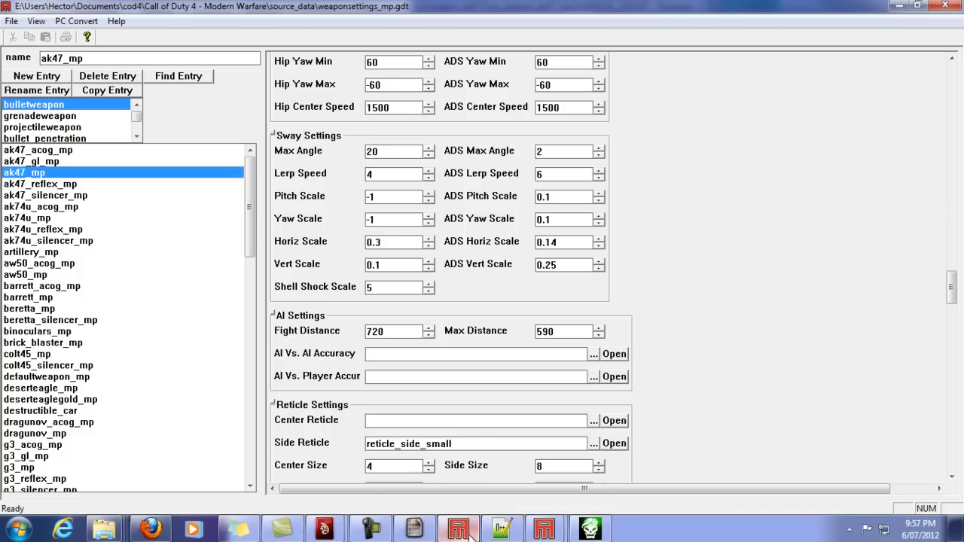
pyautogui.click(458, 530)
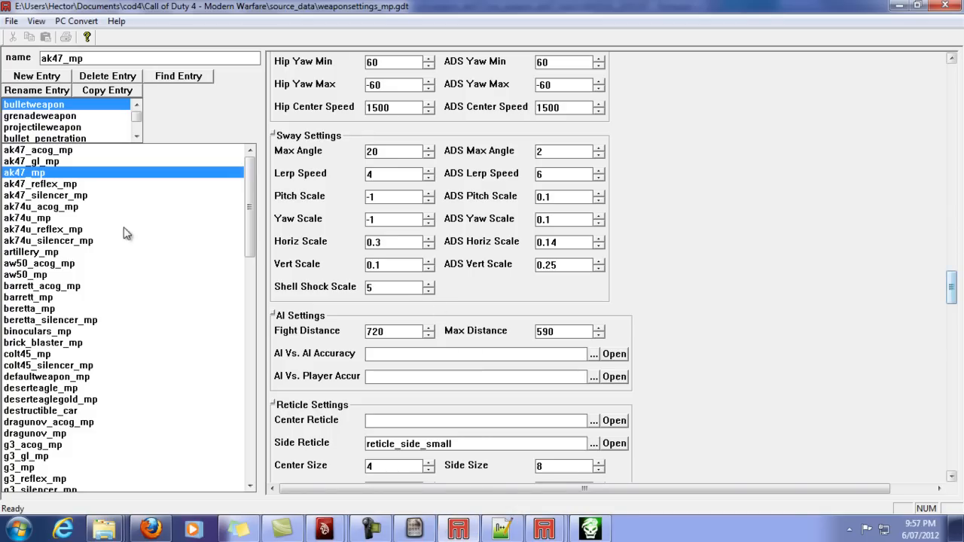
pyautogui.moveTo(954, 286); pyautogui.dragTo(957, 325)
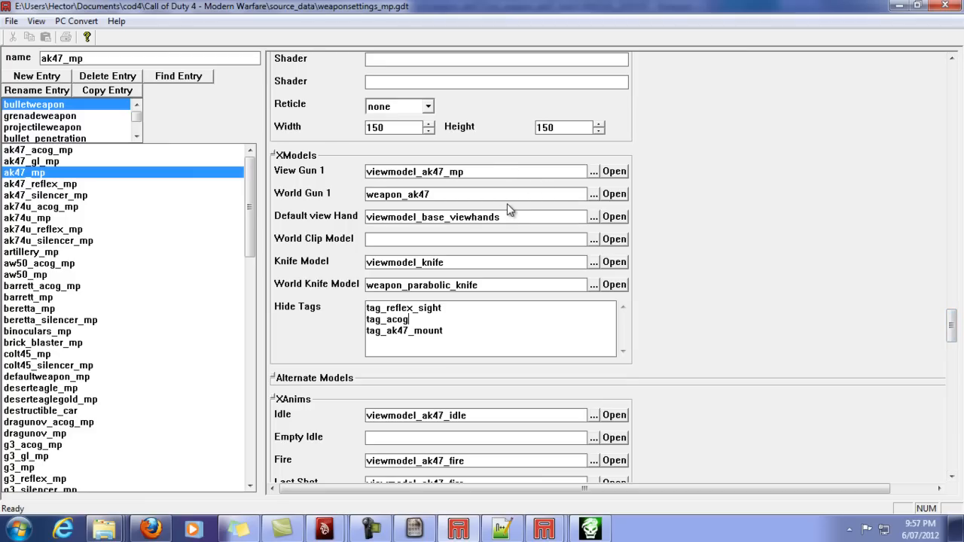
# - Switch to xmodeltut_akmodel.gdt to check the names of the converted view and world xmodels
pyautogui.moveTo(561, 527)
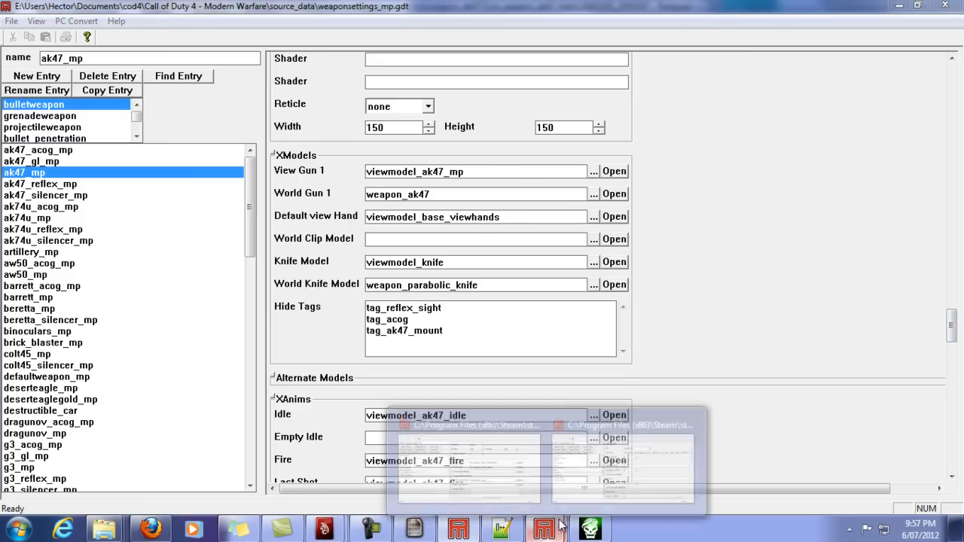
pyautogui.moveTo(601, 483)
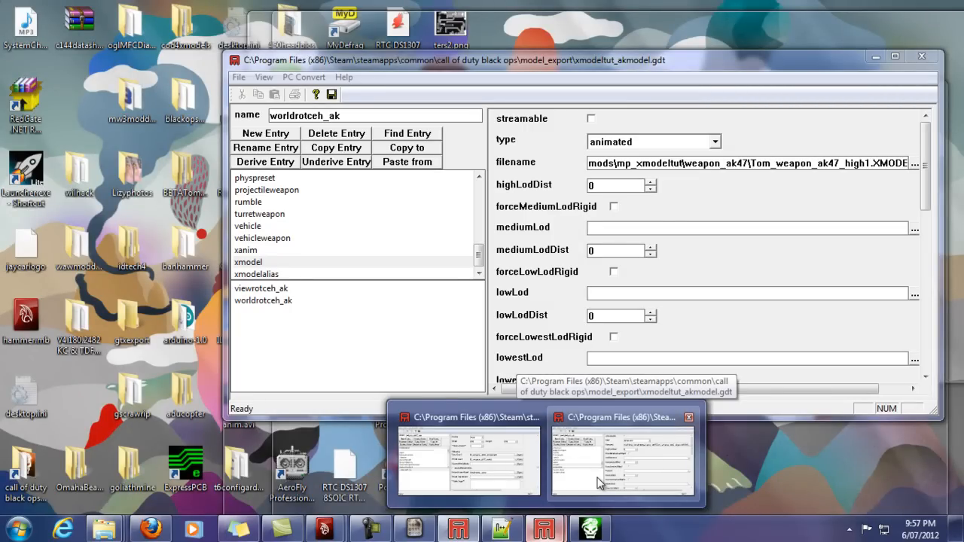
pyautogui.click(600, 482)
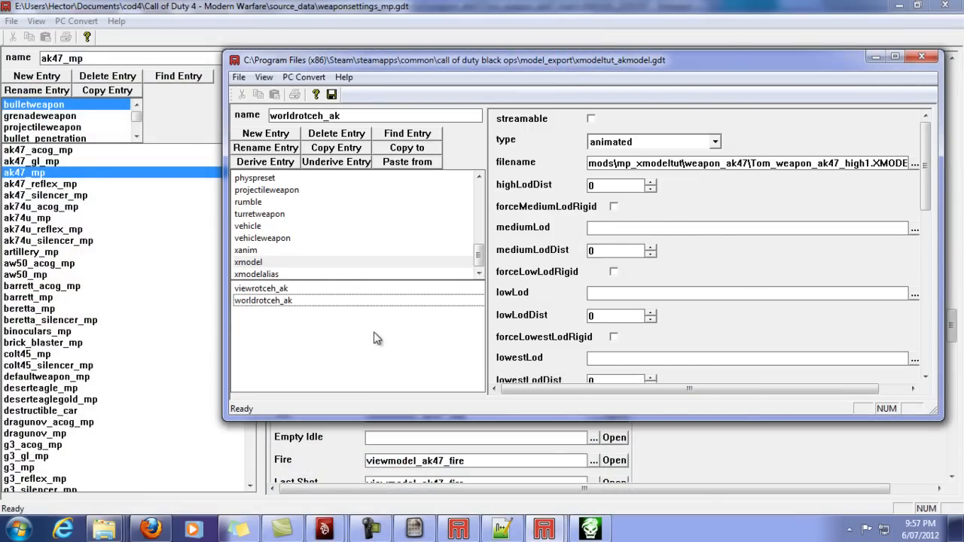
# - In rotceh_xmodeltut_ak47.gdt, set View Gun 1 of rotceh_ak47_mp to viewrotceh_ak and World Gun 1 to worldrotceh_ak
pyautogui.moveTo(557, 528)
pyautogui.click(529, 470)
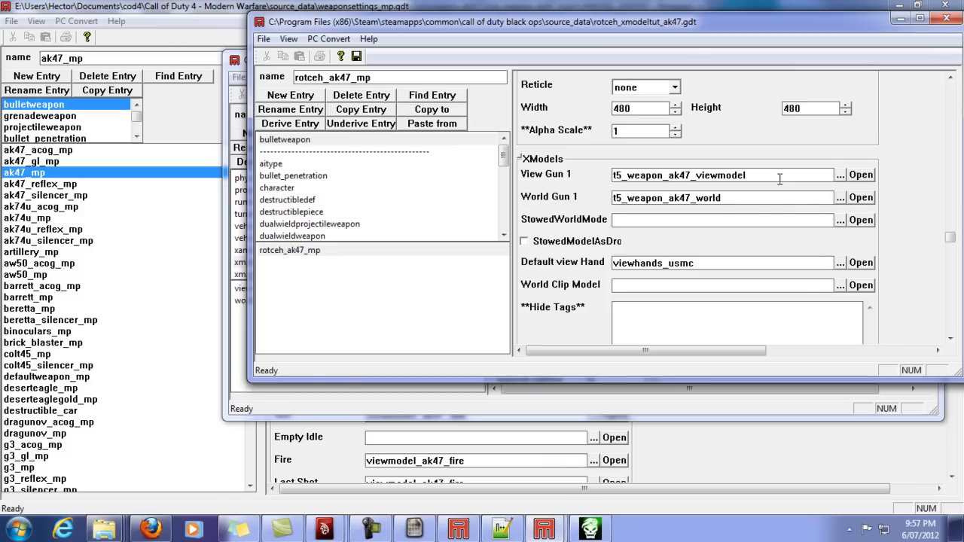
pyautogui.click(840, 175)
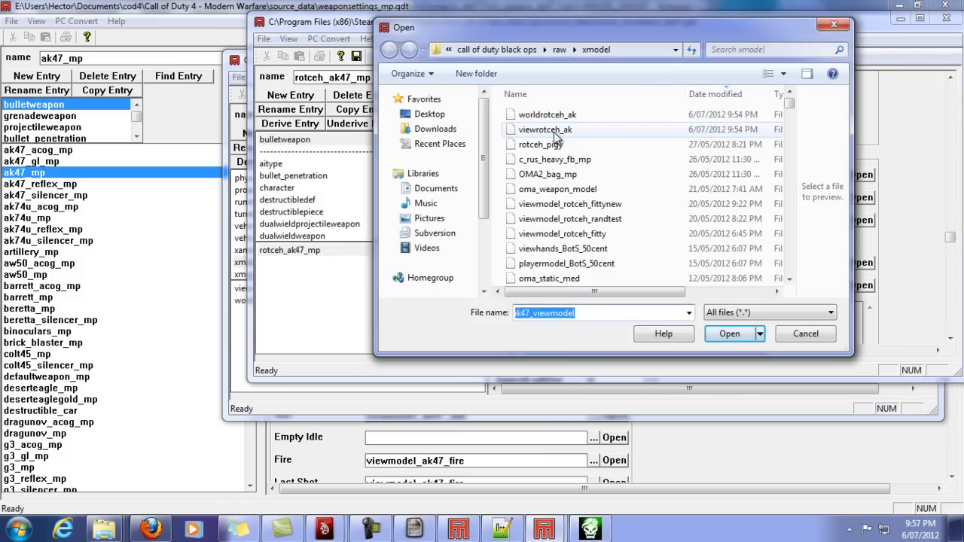
pyautogui.doubleClick(556, 133)
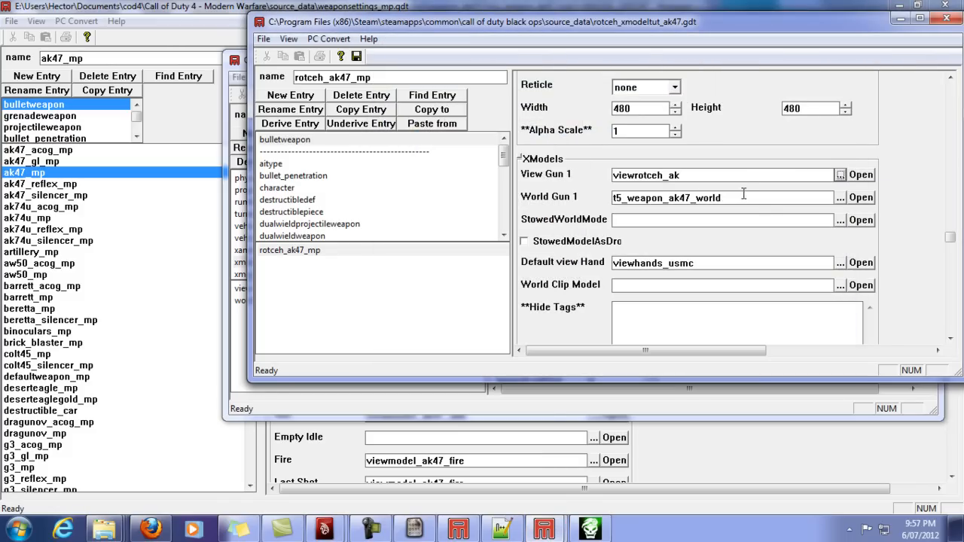
pyautogui.click(841, 197)
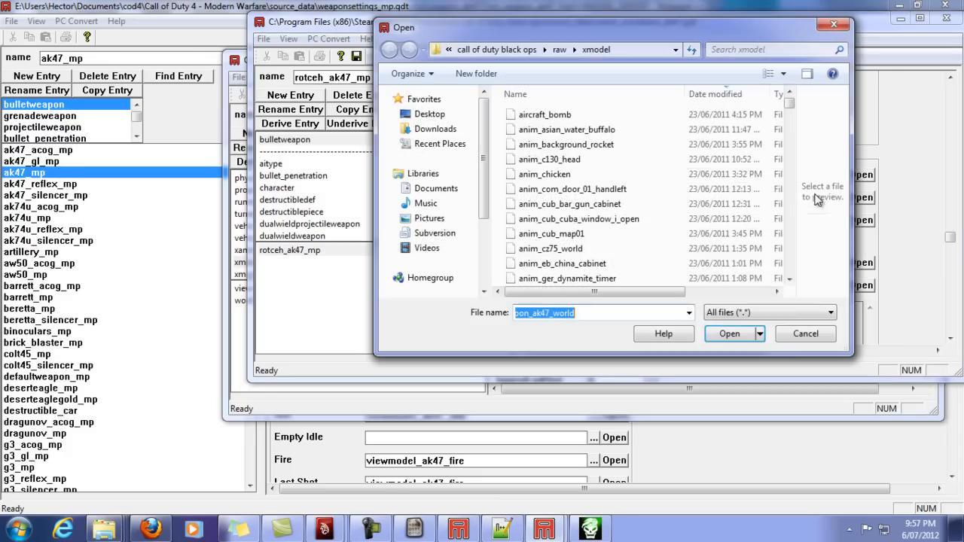
pyautogui.doubleClick(573, 114)
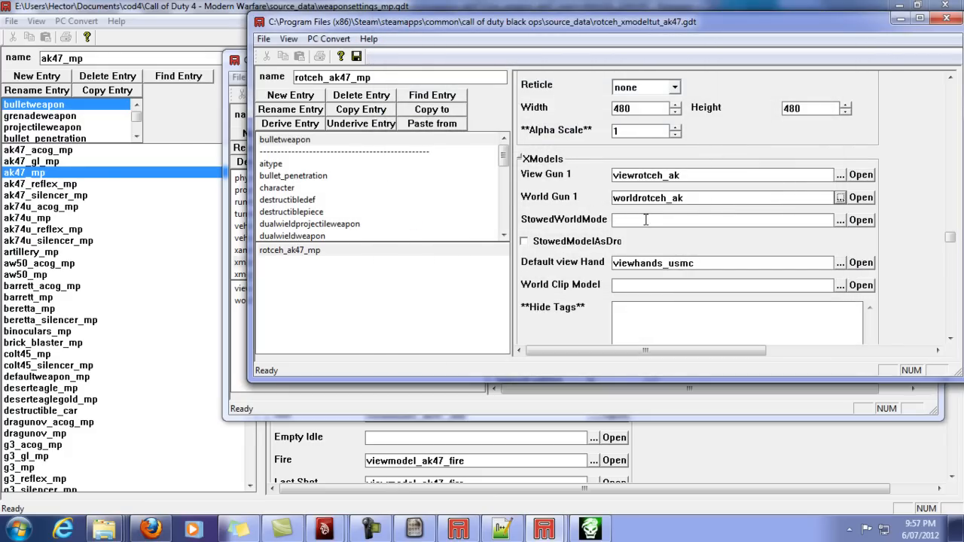
# - Compare the XAnims section of rotceh_ak47_mp with that of ak47_mp in the Call of Duty 4 weaponsettings_mp.gdt
pyautogui.scroll(-3, 761, 205)
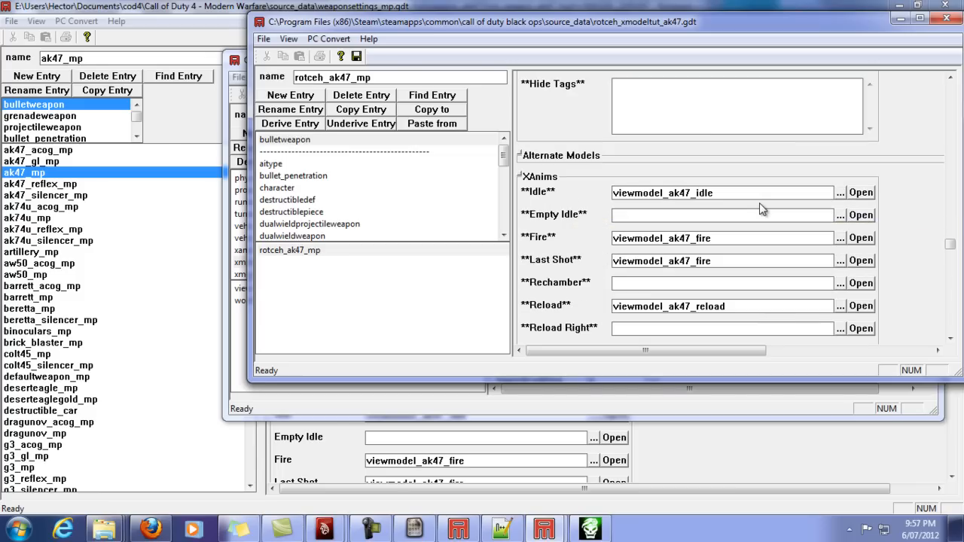
pyautogui.scroll(3, 908, 215)
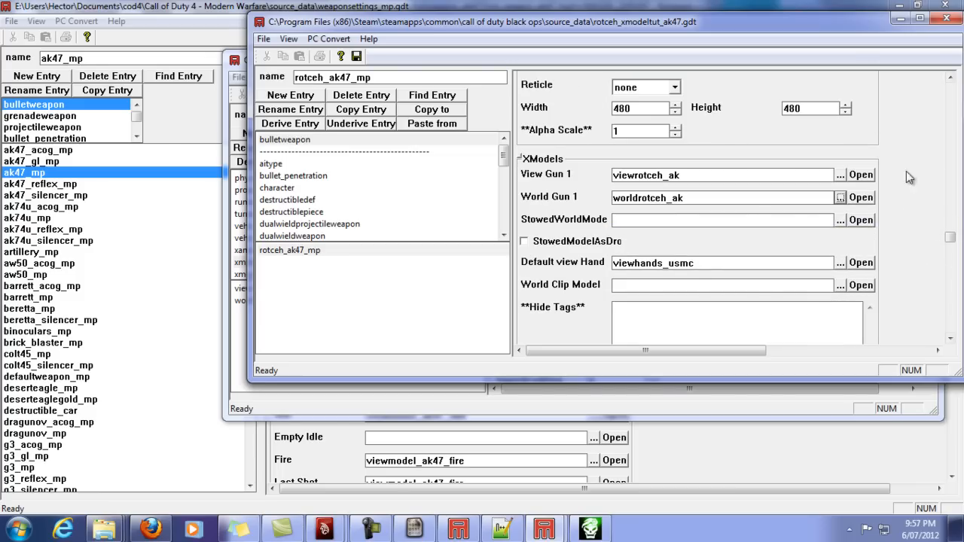
pyautogui.moveTo(854, 37); pyautogui.dragTo(797, 30)
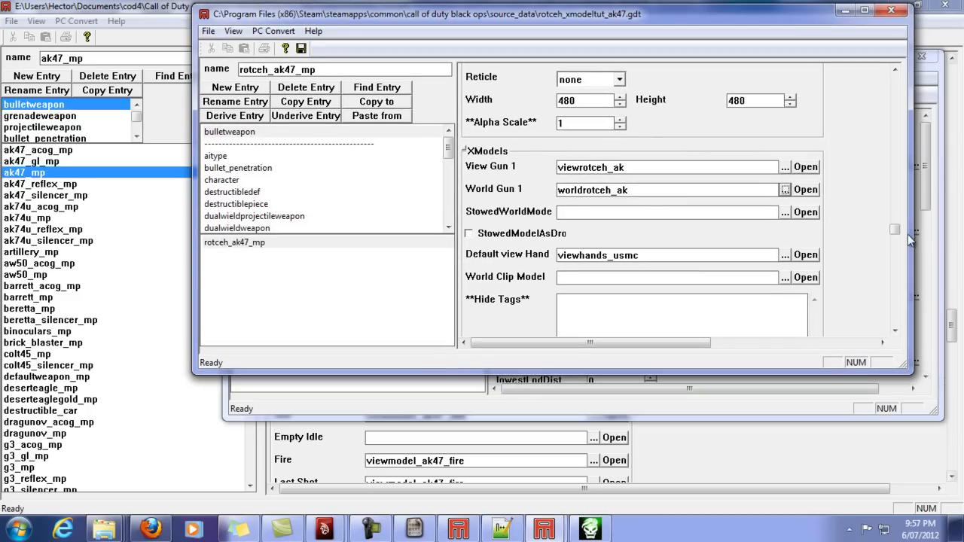
pyautogui.moveTo(897, 236); pyautogui.dragTo(899, 243)
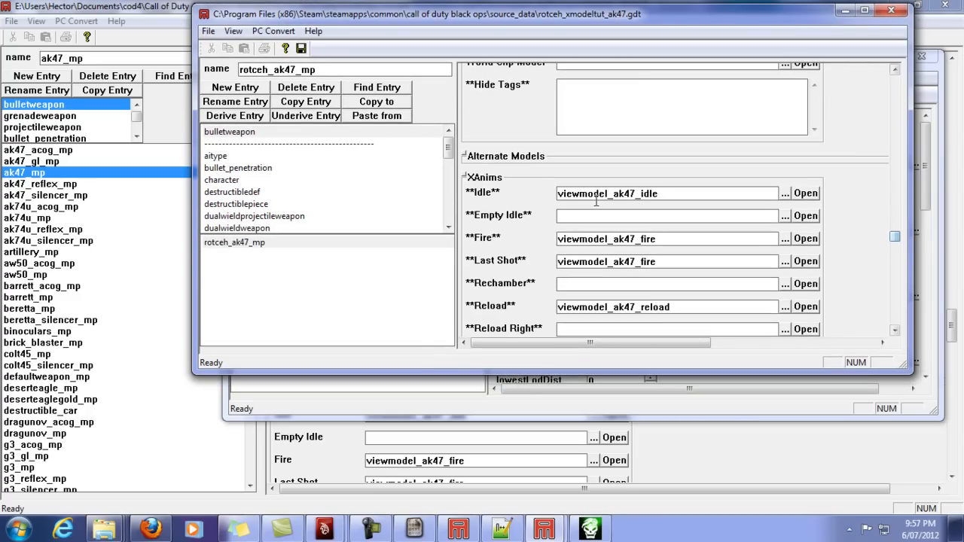
pyautogui.click(458, 529)
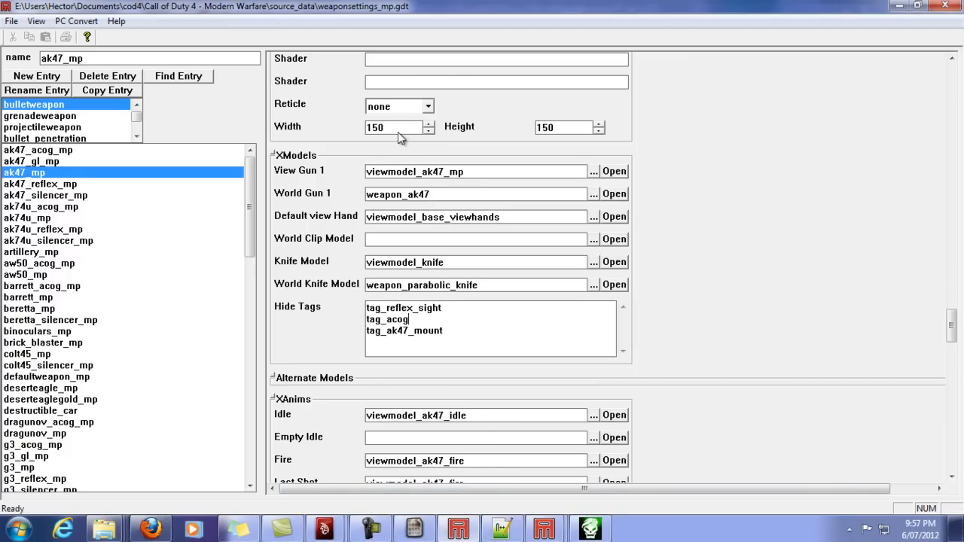
pyautogui.moveTo(544, 530)
pyautogui.click(505, 498)
pyautogui.moveTo(545, 29); pyautogui.dragTo(599, 30)
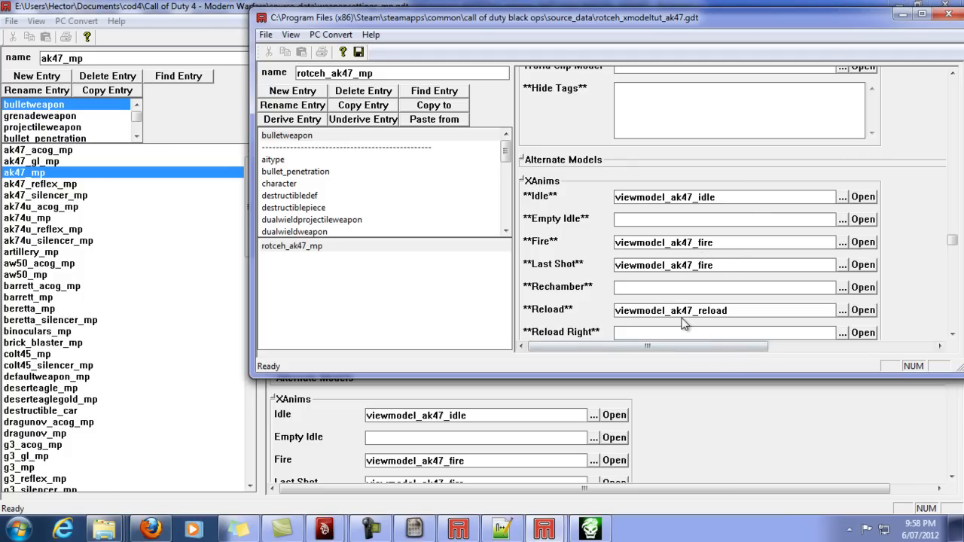
pyautogui.click(709, 413)
pyautogui.moveTo(952, 326); pyautogui.dragTo(952, 349)
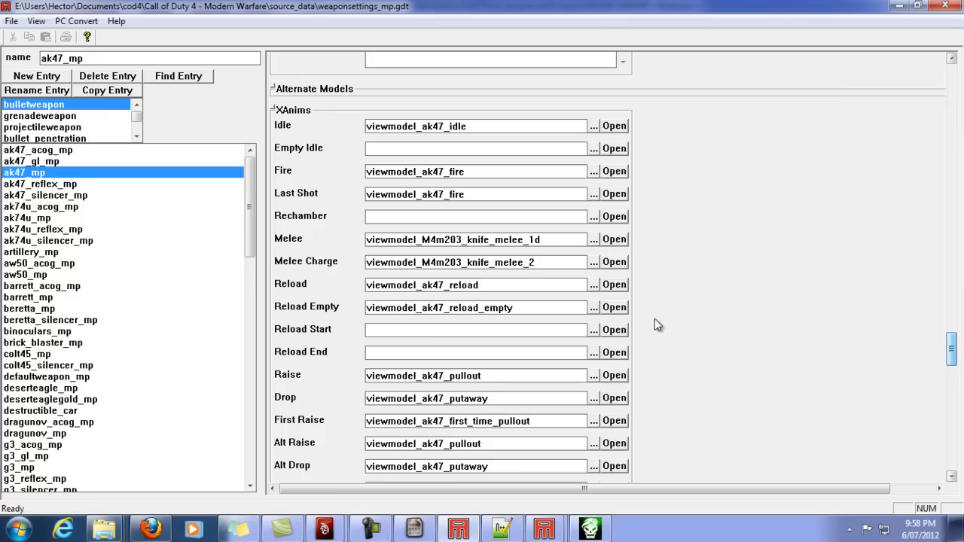
pyautogui.moveTo(544, 527)
pyautogui.click(485, 483)
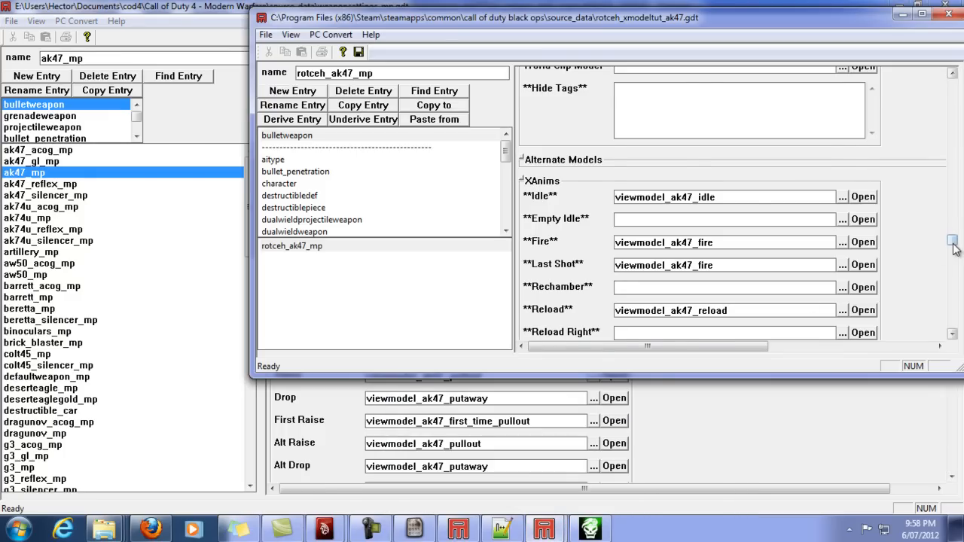
# - Review the rest of the rotceh_ak47_mp animation list, including the reload, raise, drop, sprint, ADS and dive-to-prone entries
pyautogui.moveTo(952, 241); pyautogui.dragTo(955, 254)
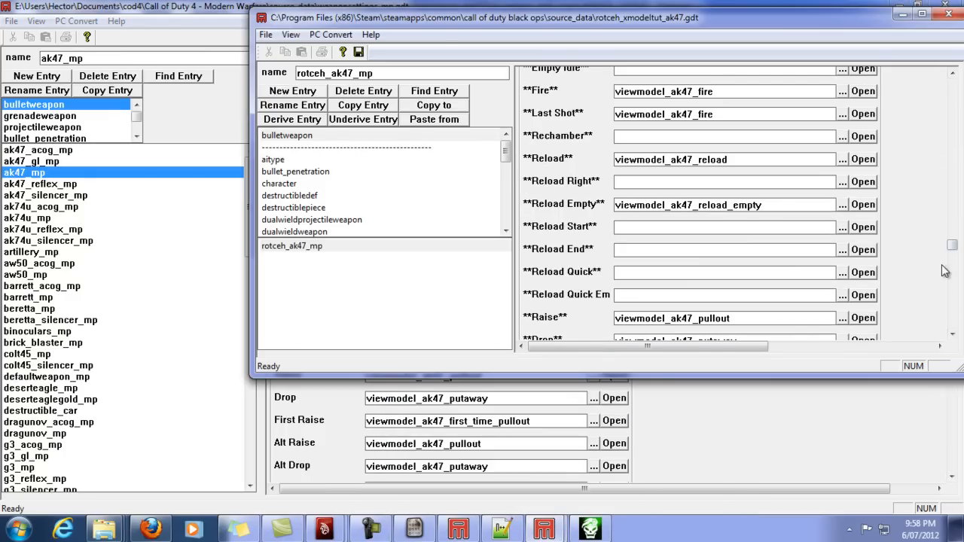
pyautogui.moveTo(955, 253); pyautogui.dragTo(962, 278)
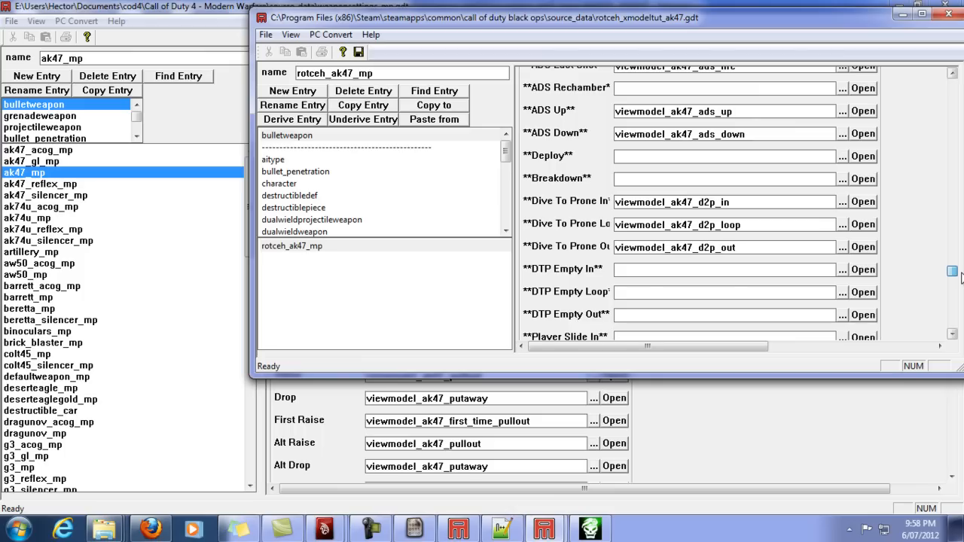
pyautogui.moveTo(961, 278); pyautogui.dragTo(961, 287)
pyautogui.moveTo(961, 284); pyautogui.dragTo(959, 254)
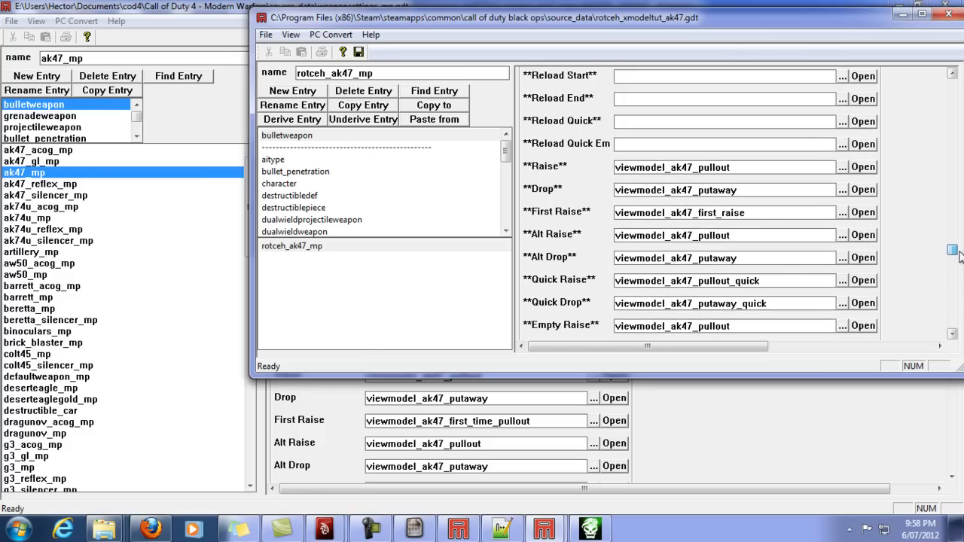
pyautogui.moveTo(742, 16); pyautogui.dragTo(661, 63)
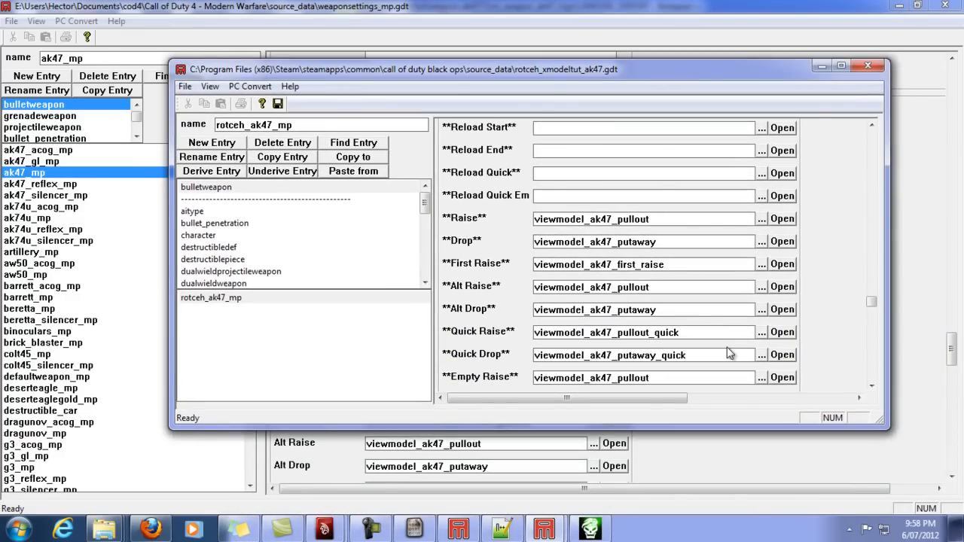
pyautogui.click(874, 301)
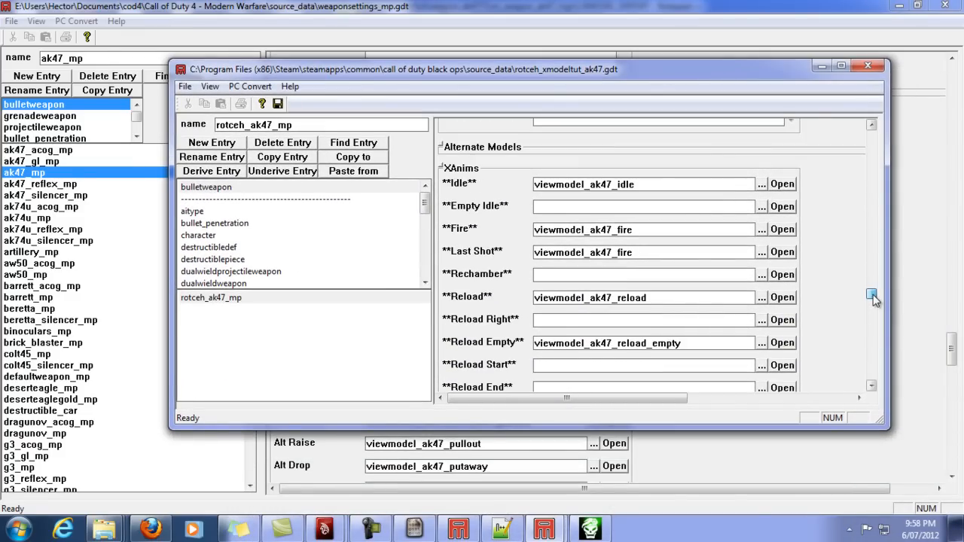
pyautogui.moveTo(874, 299); pyautogui.dragTo(874, 311)
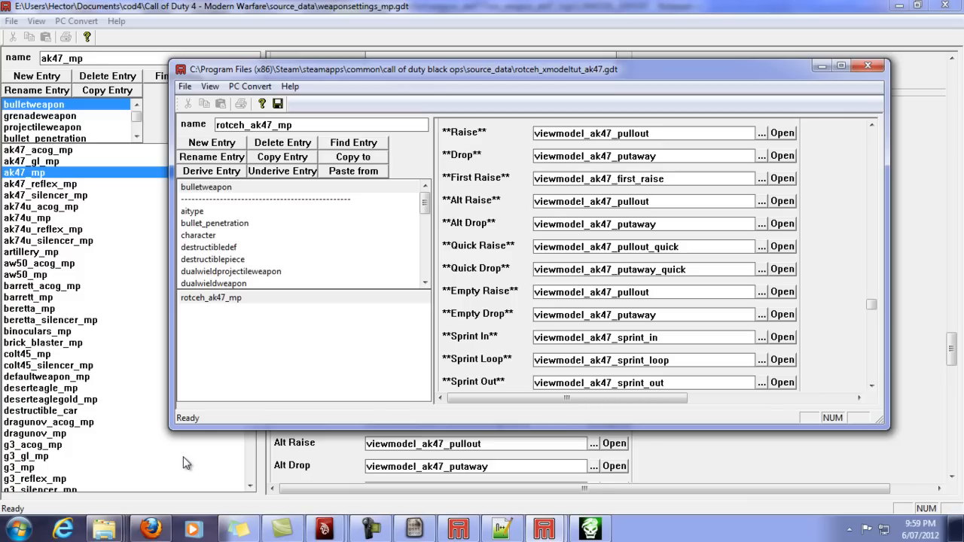
pyautogui.scroll(2, 874, 302)
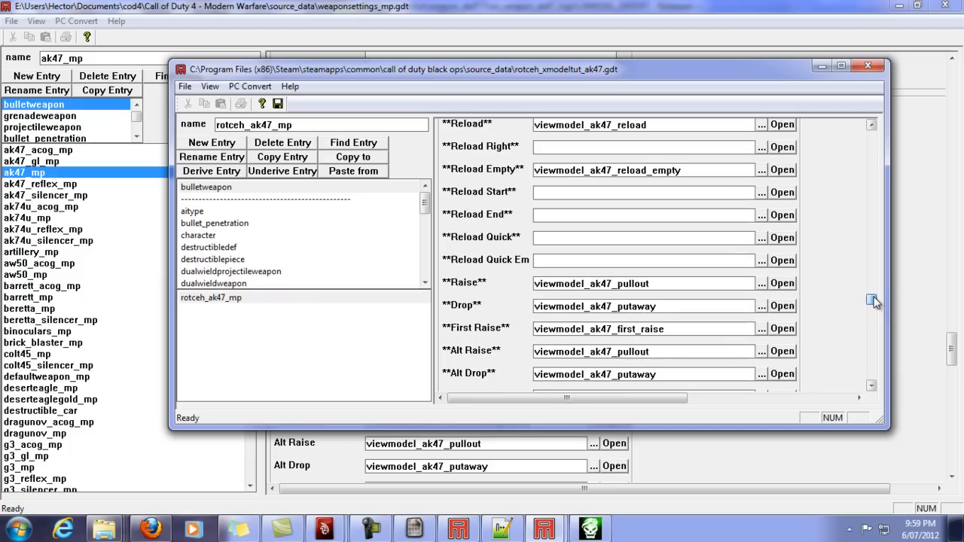
pyautogui.scroll(-3, 874, 302)
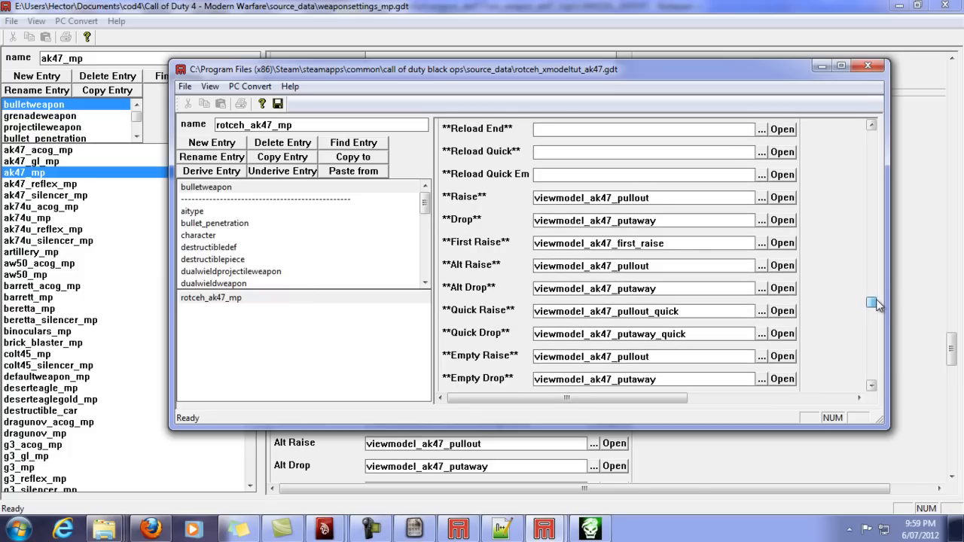
pyautogui.scroll(-1, 874, 305)
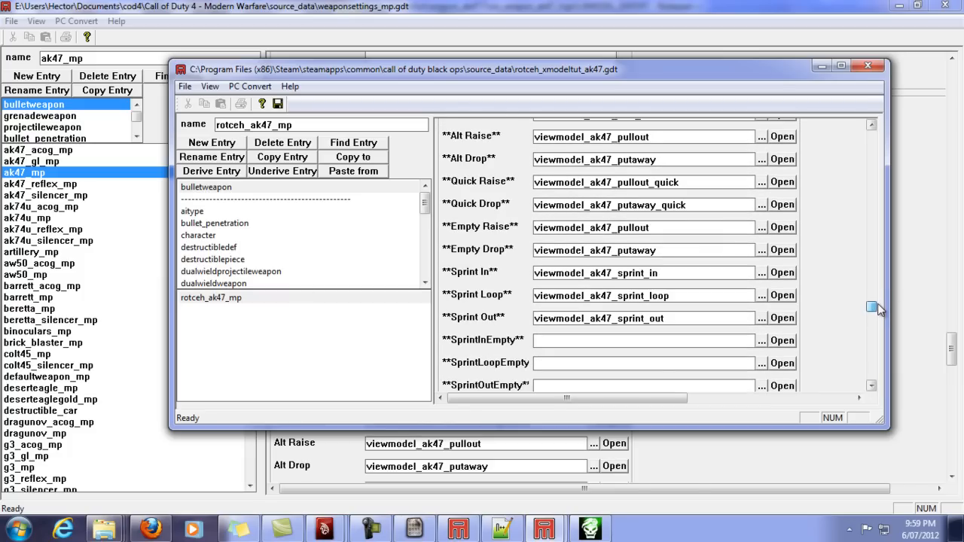
# - Set the Display Name of the rotceh_ak47_mp weapon to "rotceh ak47"
pyautogui.moveTo(877, 306); pyautogui.dragTo(879, 143)
pyautogui.click(254, 300)
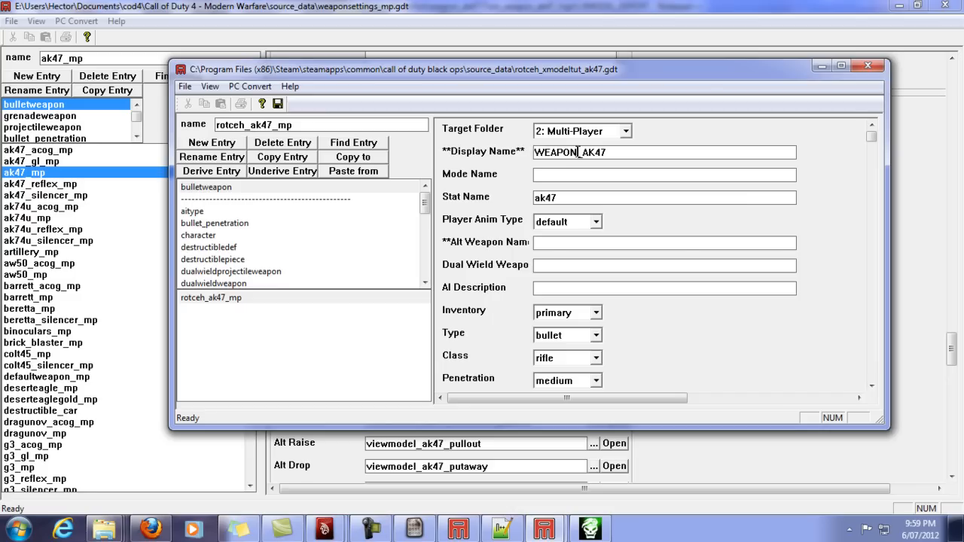
pyautogui.moveTo(578, 153); pyautogui.dragTo(531, 154)
pyautogui.moveTo(872, 138); pyautogui.dragTo(874, 141)
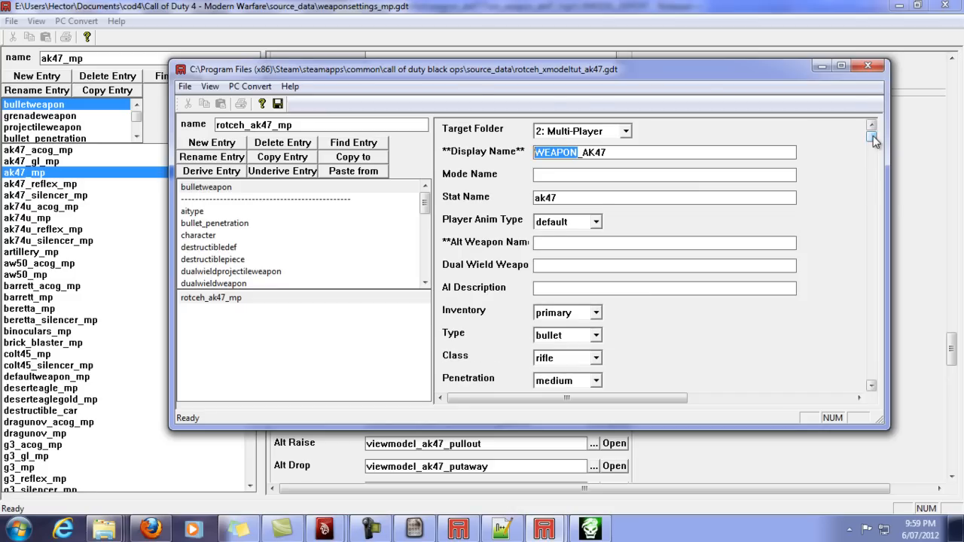
pyautogui.moveTo(696, 154); pyautogui.dragTo(436, 153)
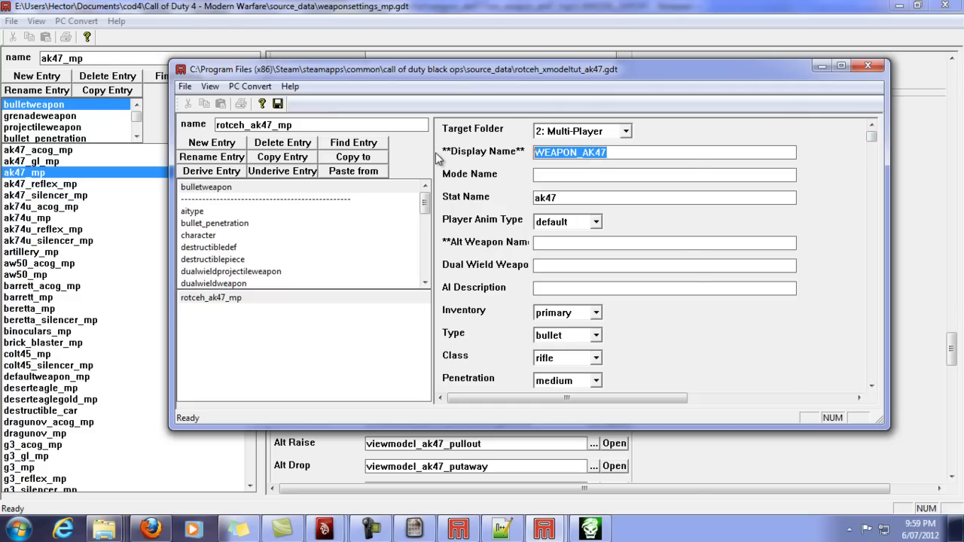
pyautogui.write('rotceh')
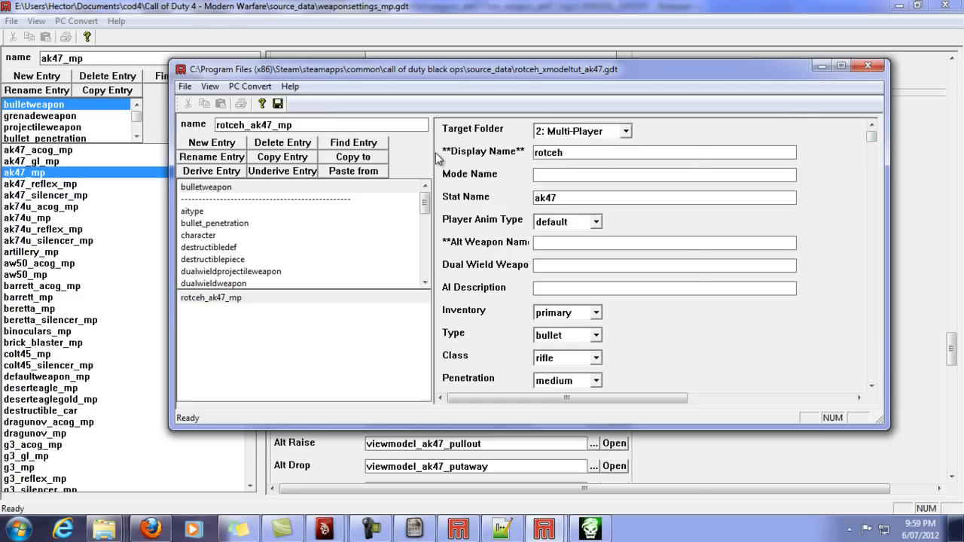
pyautogui.write(' ak47')
# - Save the weapon GDT and convert the rotceh_ak47_mp entry, dismissing the converter console once it is done
pyautogui.click(233, 298)
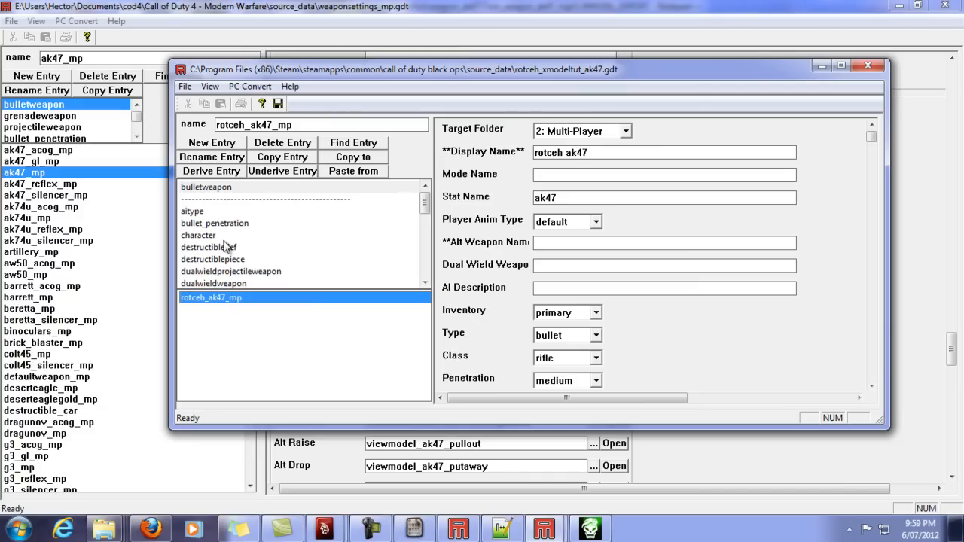
pyautogui.click(185, 86)
pyautogui.click(118, 134)
pyautogui.click(249, 86)
pyautogui.click(192, 104)
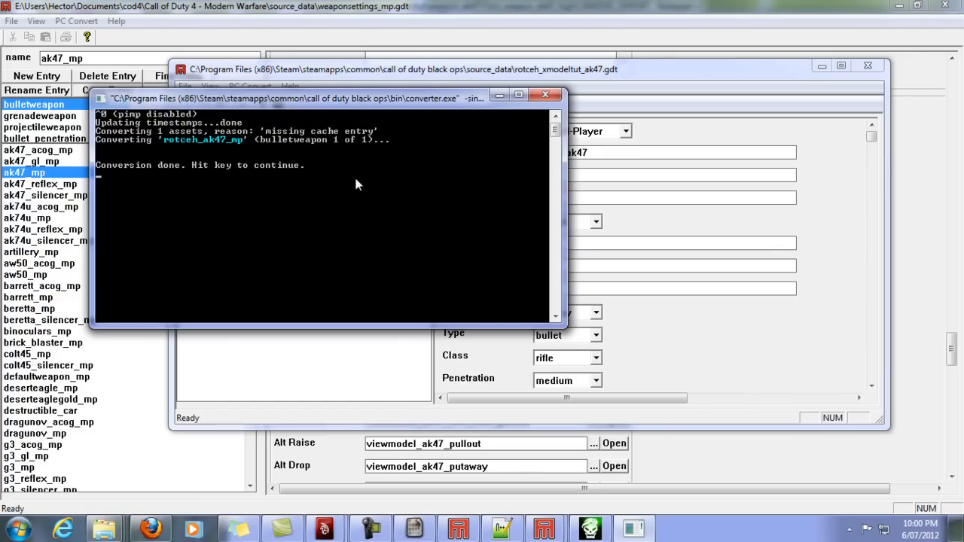
pyautogui.press('Return')
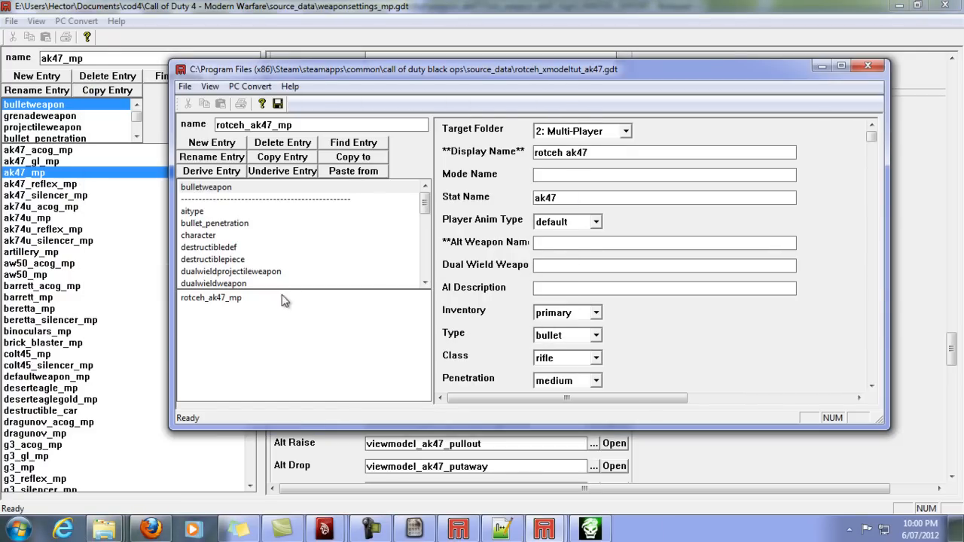
# - Switch to the Black Ops Launcher and create a new mod with the folder name mp_xmodeltut
pyautogui.click(590, 529)
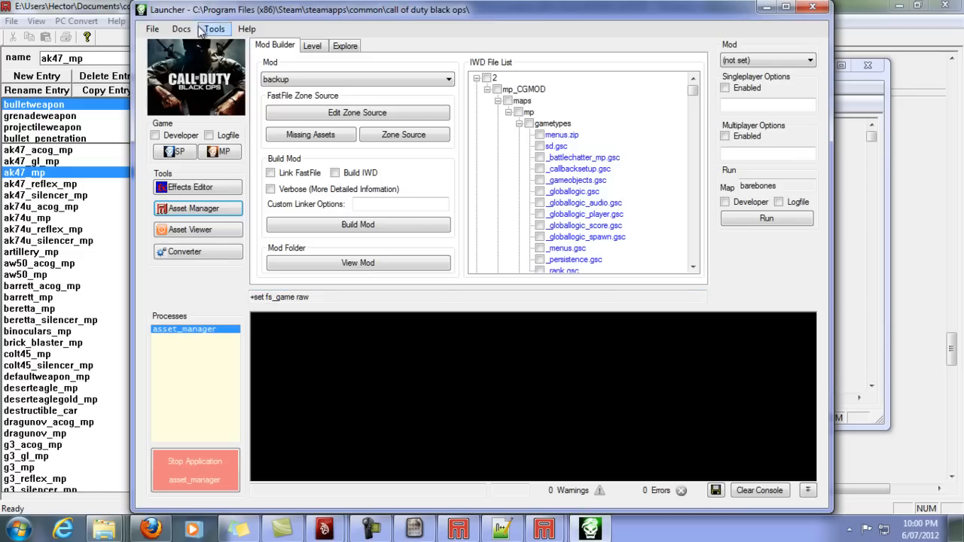
pyautogui.click(152, 29)
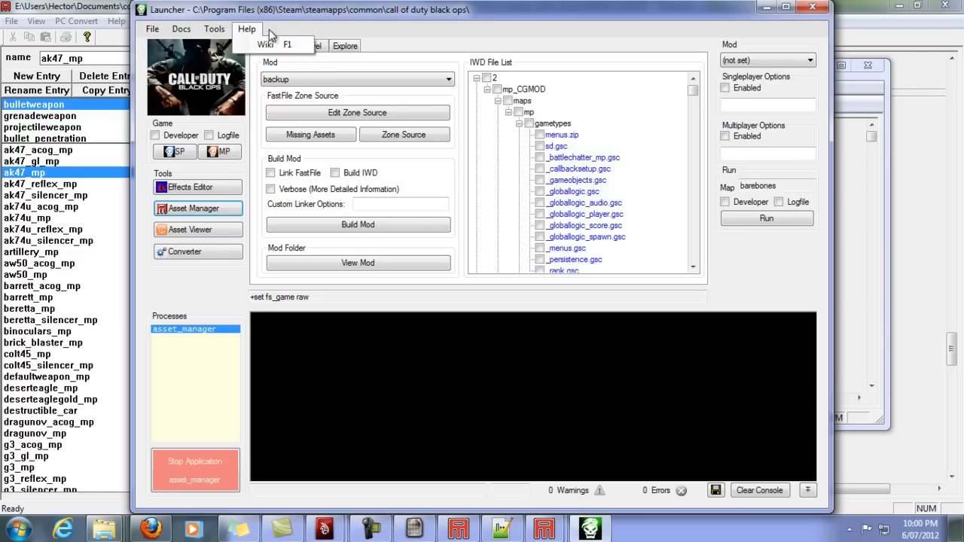
pyautogui.moveTo(215, 28)
pyautogui.click(235, 44)
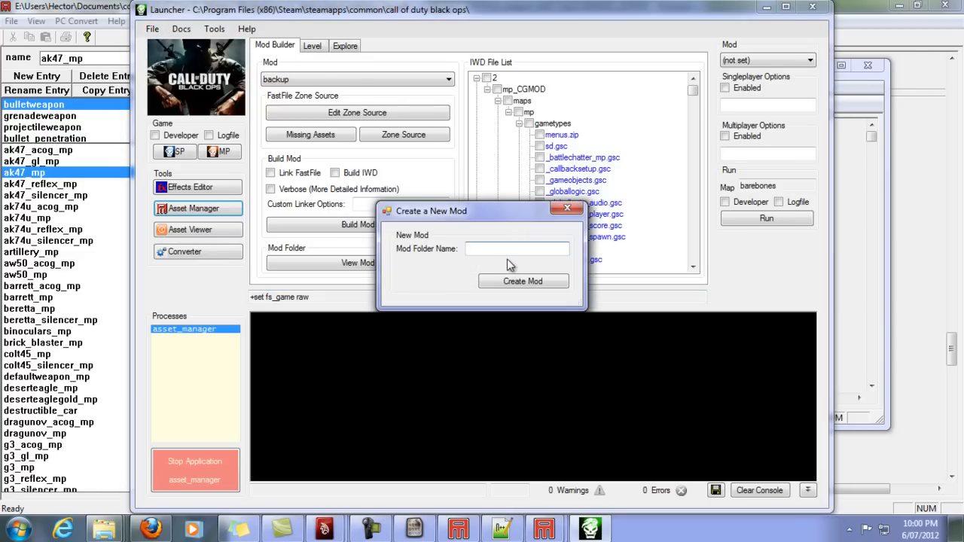
pyautogui.write('mp_xmodeltut')
pyautogui.click(518, 284)
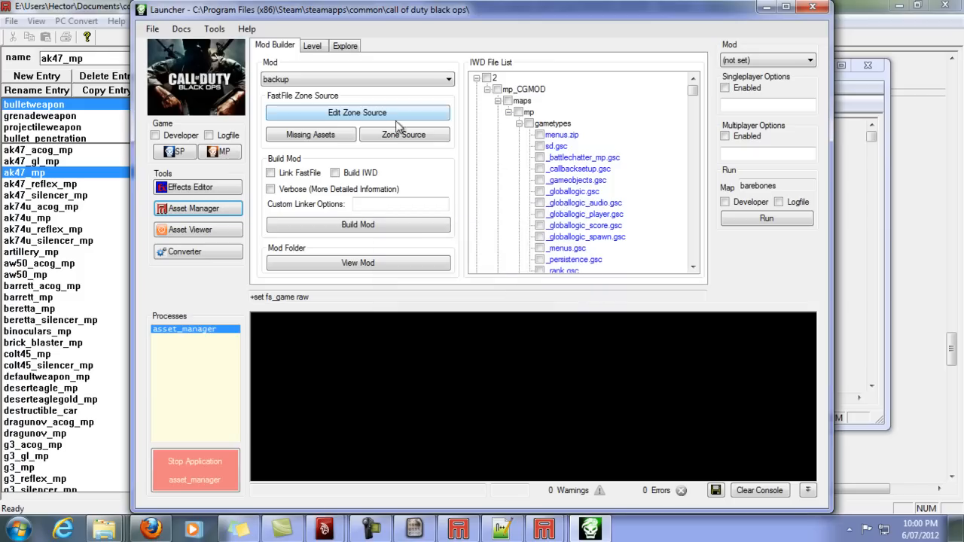
# - Switch to the weapon_ak47 Explorer window and go to the mods folder of the call of duty black ops directory
pyautogui.moveTo(100, 530)
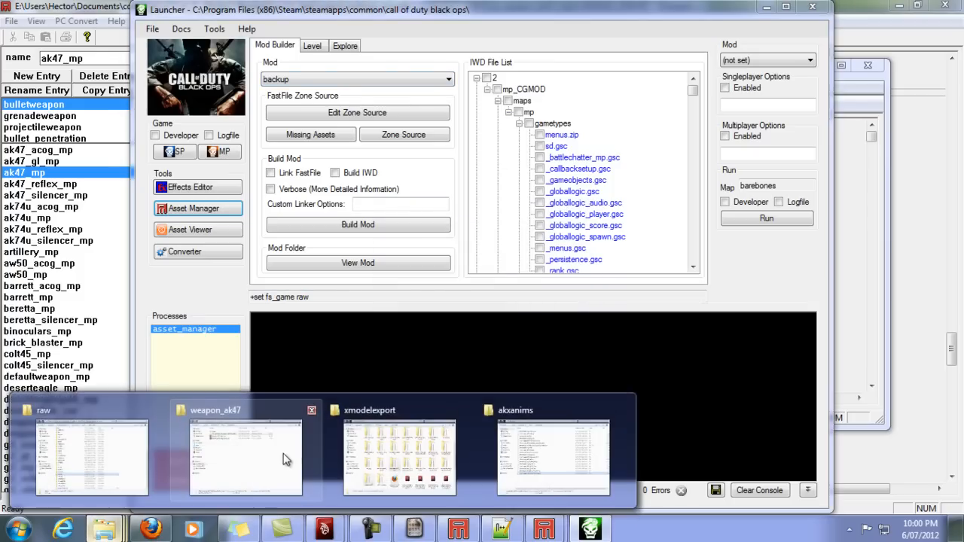
pyautogui.click(276, 460)
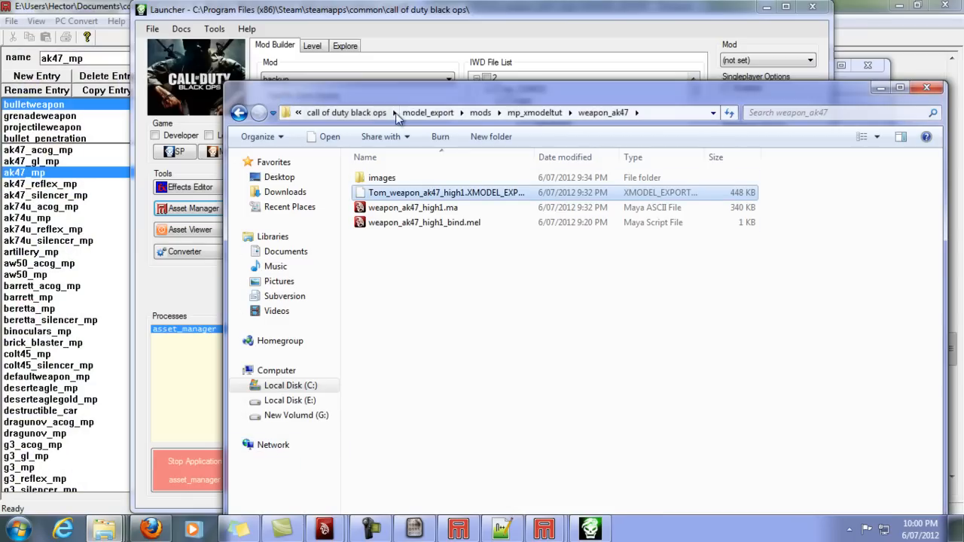
pyautogui.click(324, 113)
pyautogui.doubleClick(419, 461)
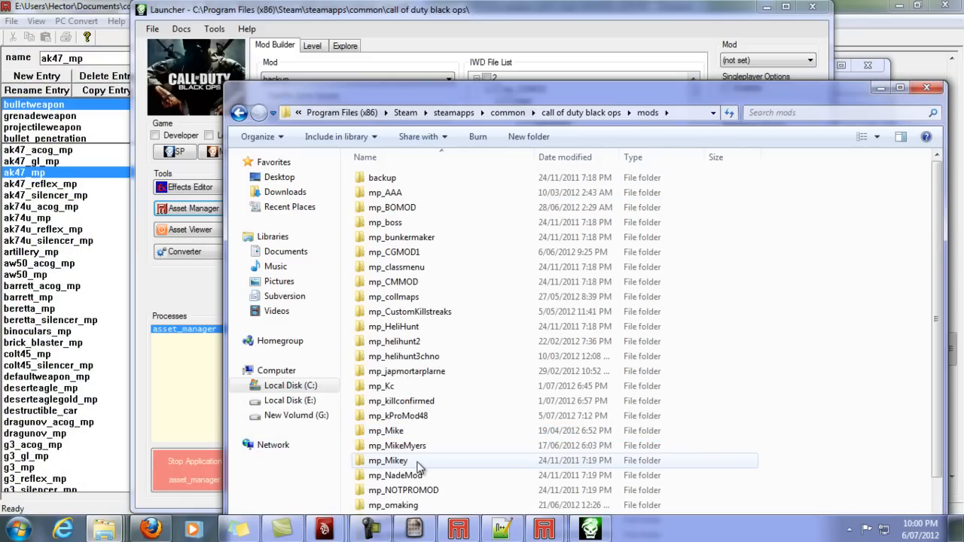
# - Look through the existing mod folders and open mp_rcbomb to view its contents
pyautogui.click(418, 462)
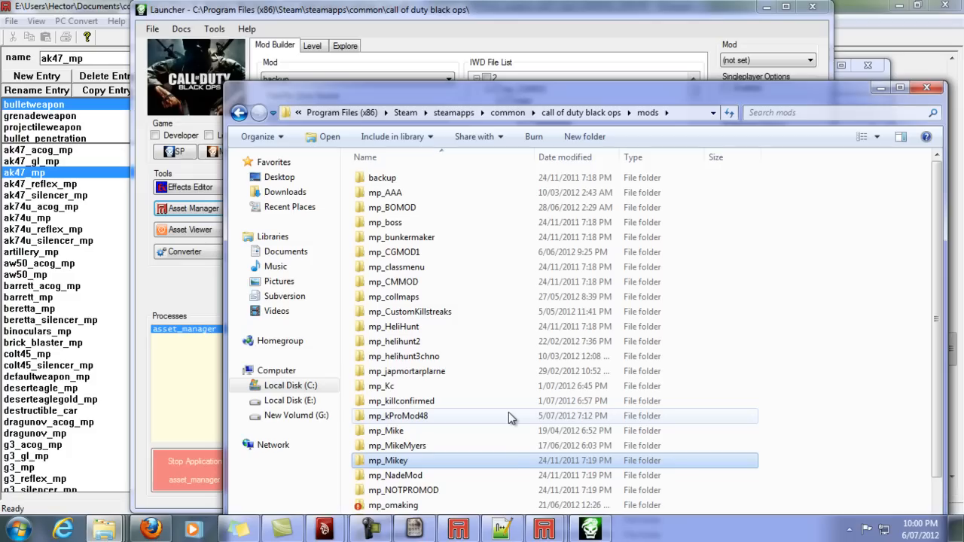
pyautogui.scroll(-1, 482, 421)
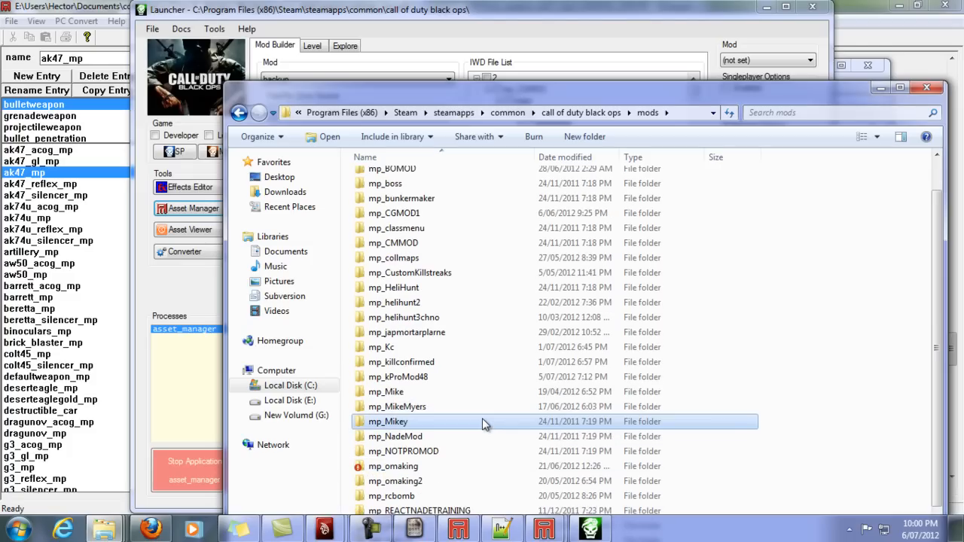
pyautogui.scroll(-1, 475, 414)
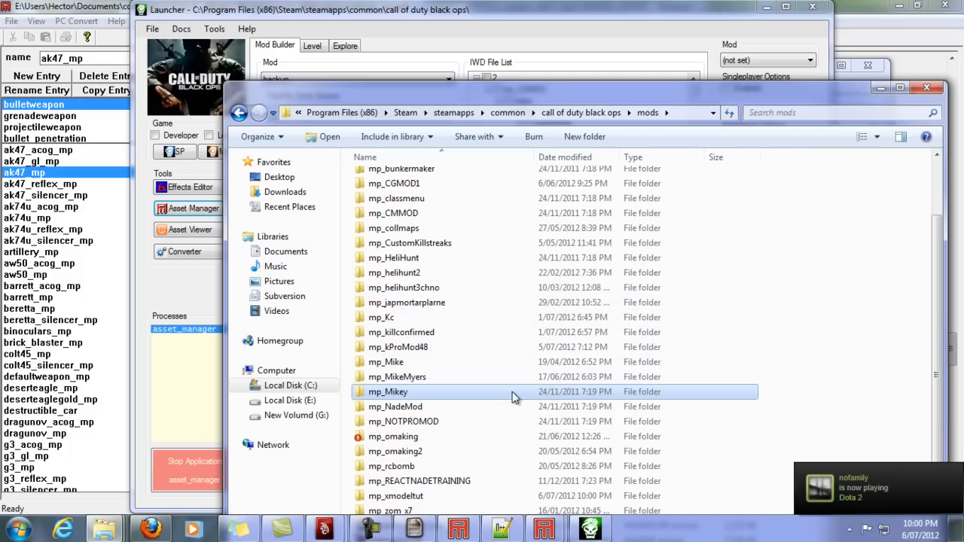
pyautogui.click(475, 420)
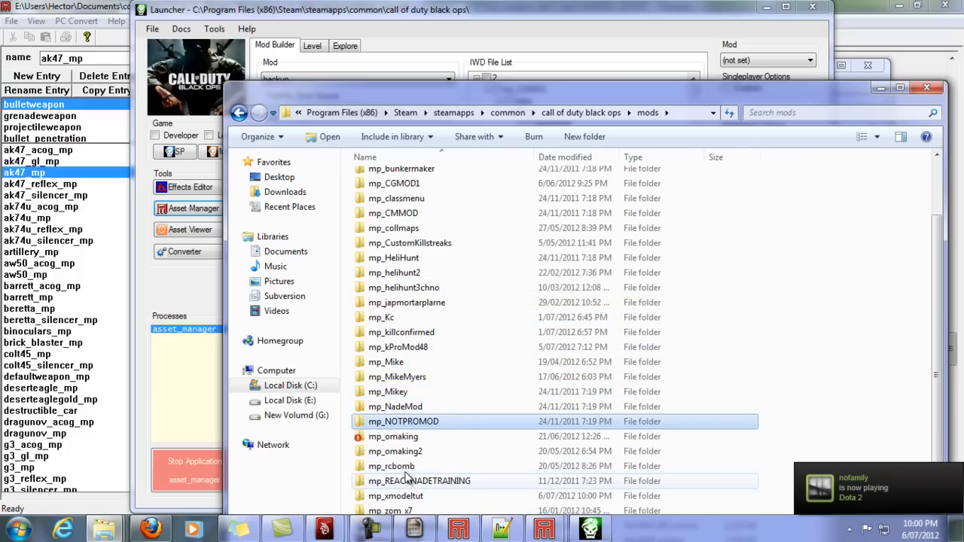
pyautogui.doubleClick(433, 466)
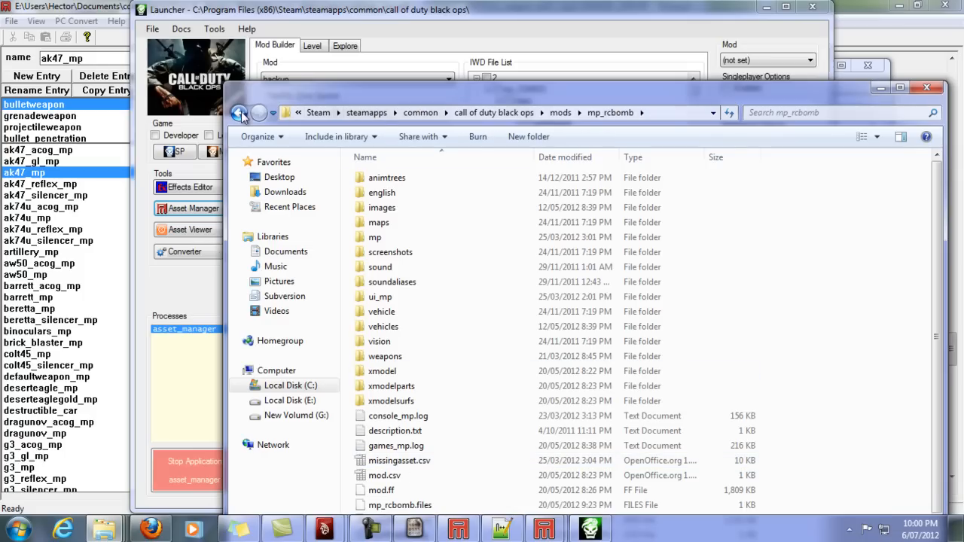
# - Copy all files and folders in the mp_rcbomb mod folder
pyautogui.click(399, 178)
pyautogui.moveTo(942, 205); pyautogui.dragTo(944, 269)
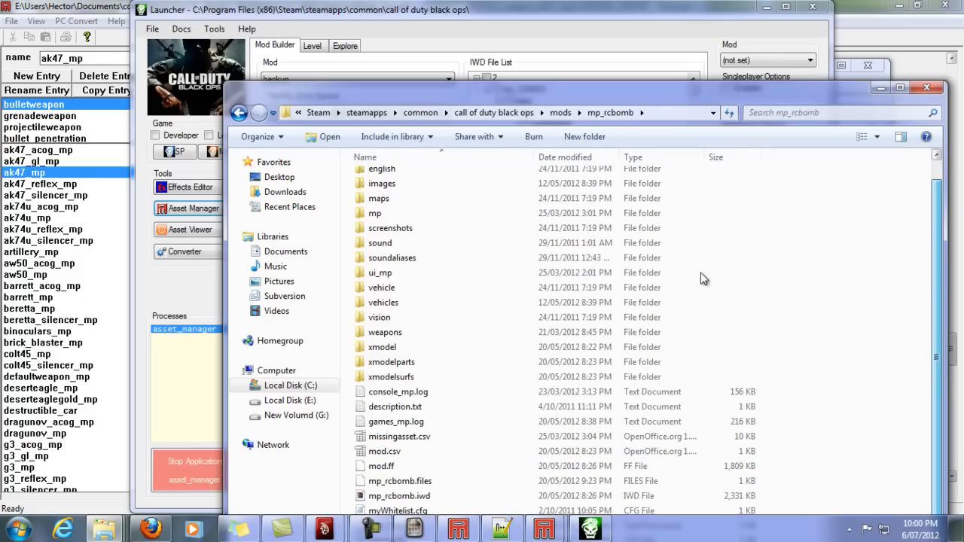
pyautogui.moveTo(800, 89); pyautogui.dragTo(794, 19)
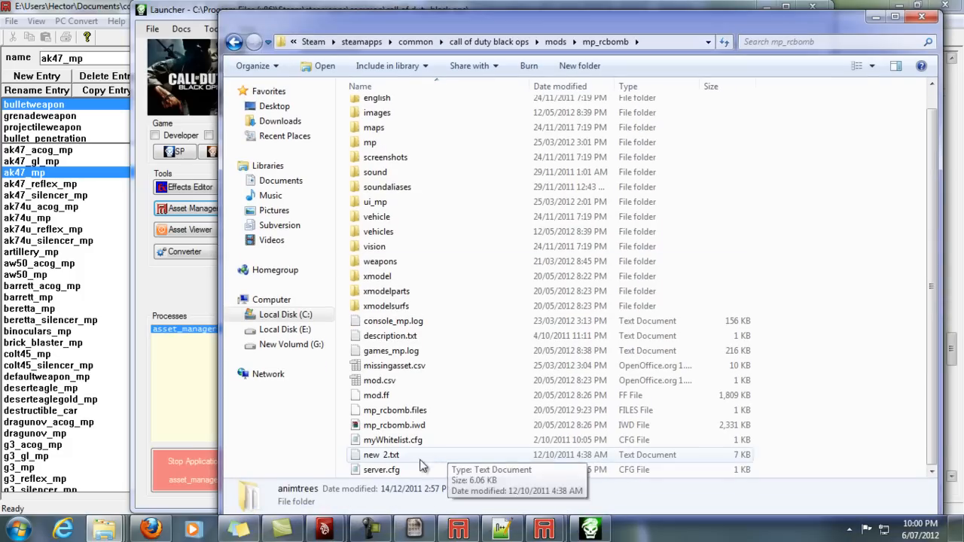
pyautogui.hotkey('ctrl', 'a')
pyautogui.rightClick(527, 339)
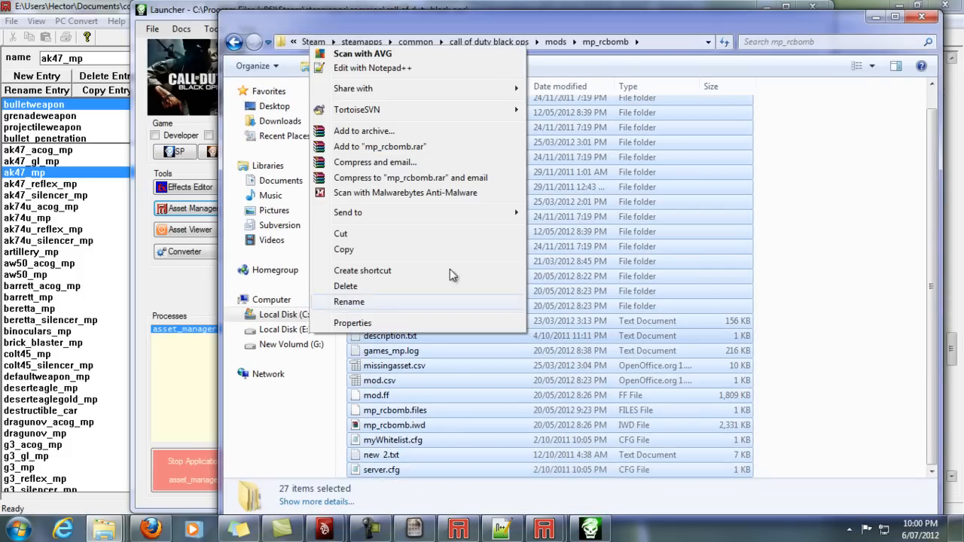
pyautogui.click(407, 250)
# - Paste the copied mod contents into the mp_xmodeltut folder, replacing the existing mod.csv
pyautogui.click(561, 42)
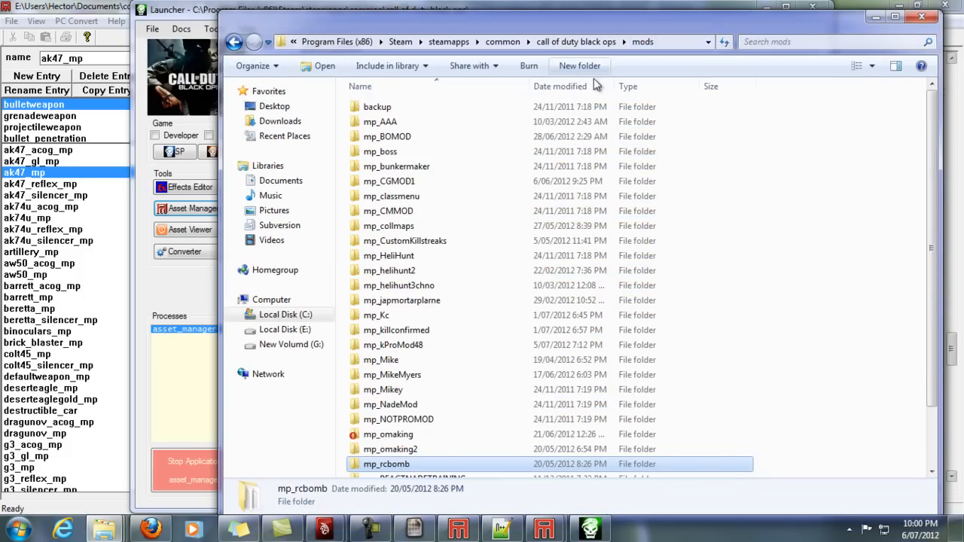
pyautogui.scroll(-1, 498, 386)
pyautogui.click(403, 427)
pyautogui.doubleClick(405, 428)
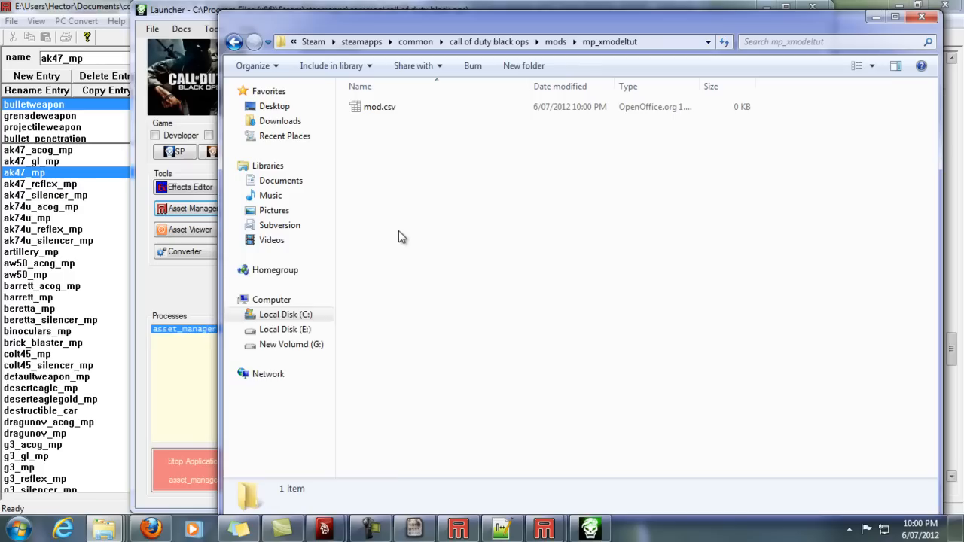
pyautogui.rightClick(399, 231)
pyautogui.click(324, 330)
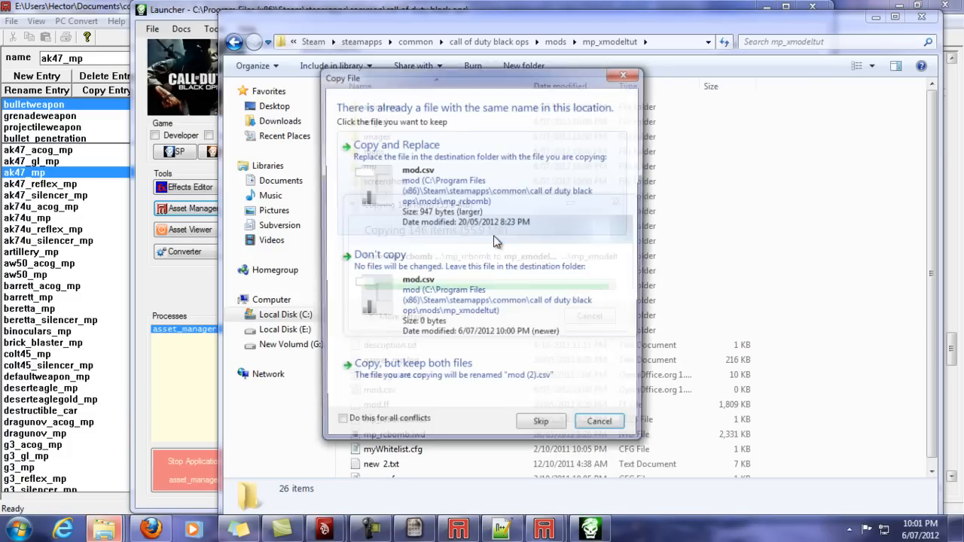
pyautogui.click(534, 188)
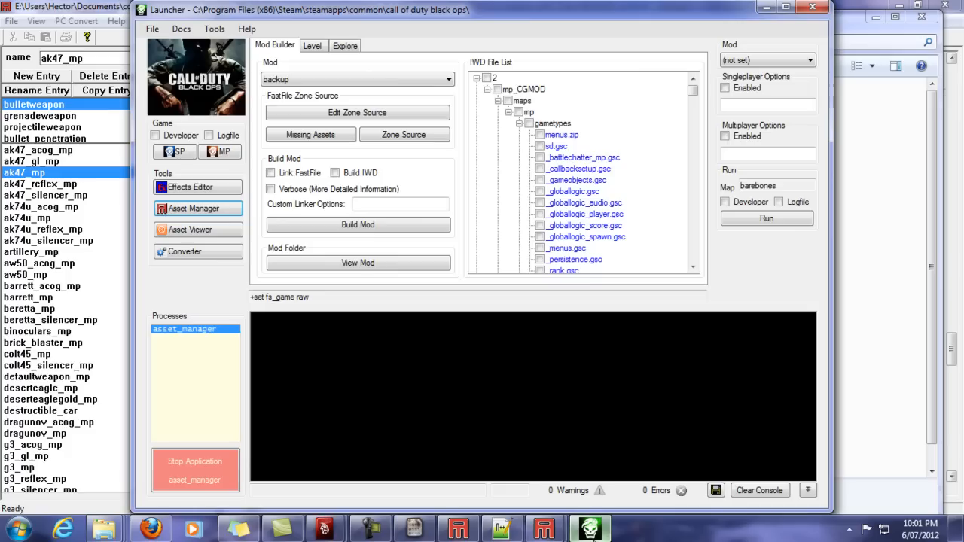
# - Switch to the Launcher, select the mp_xmodeltut mod and review its zone source, closing it without edits
pyautogui.click(590, 529)
pyautogui.click(392, 79)
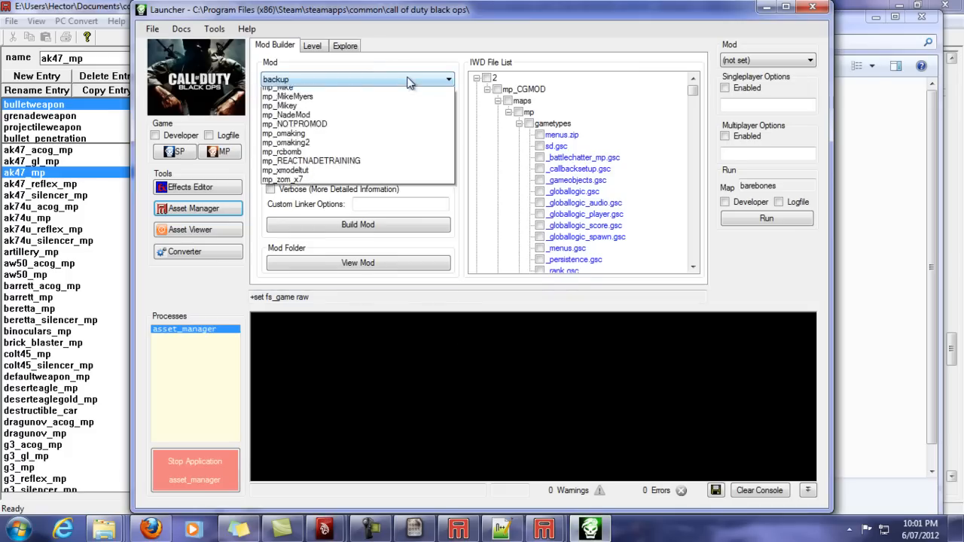
pyautogui.click(305, 335)
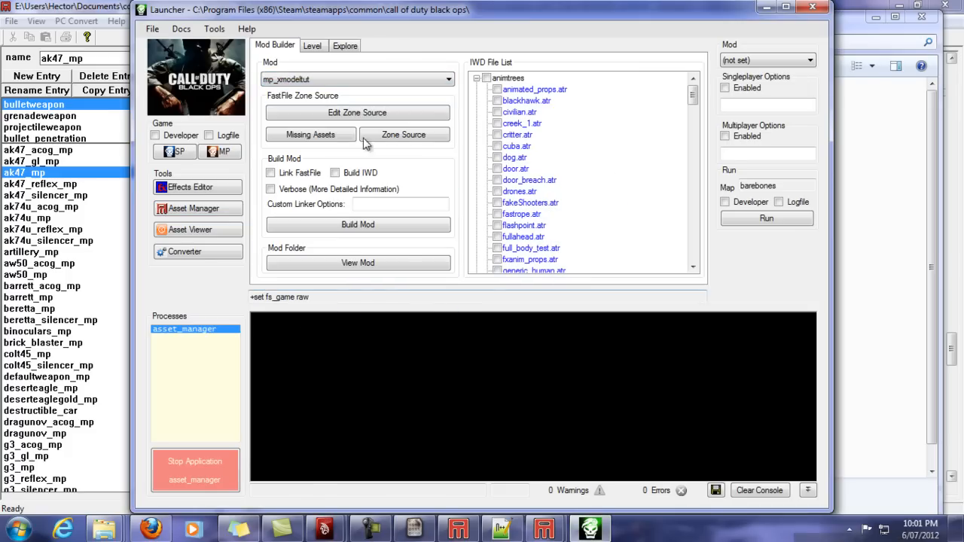
pyautogui.click(391, 113)
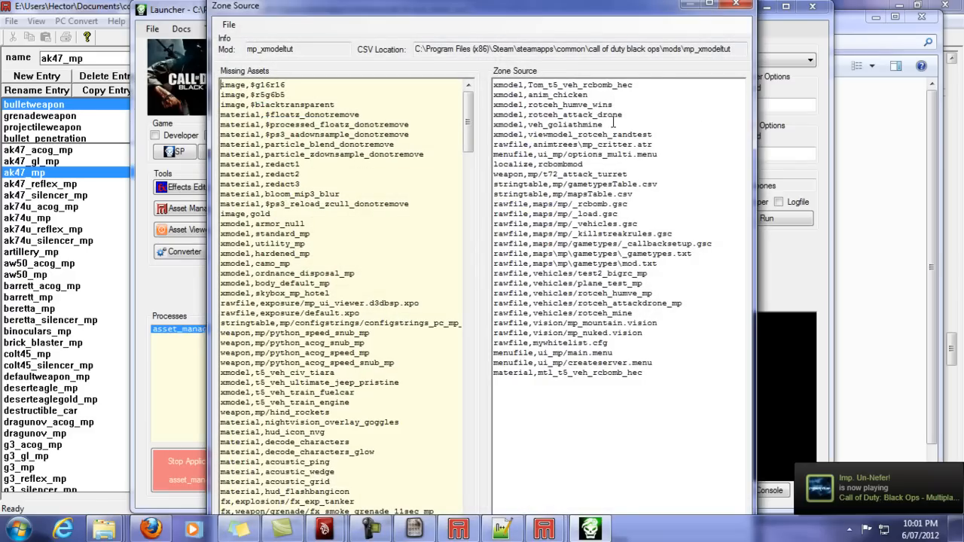
pyautogui.click(663, 133)
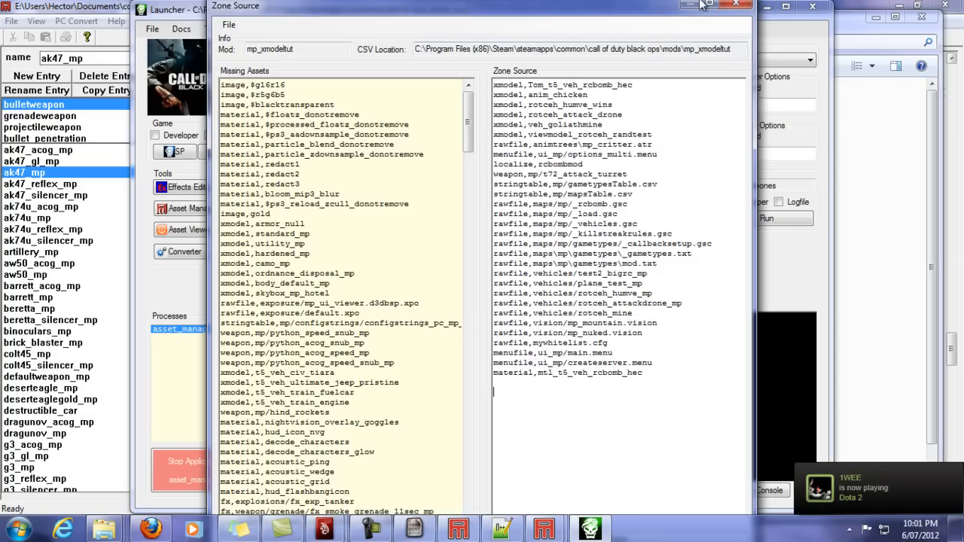
pyautogui.click(735, 6)
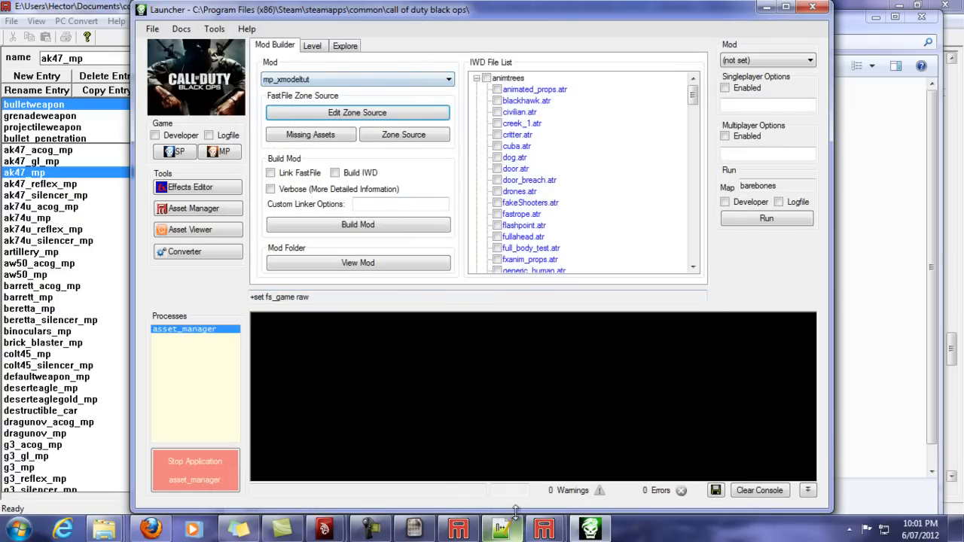
pyautogui.moveTo(106, 533)
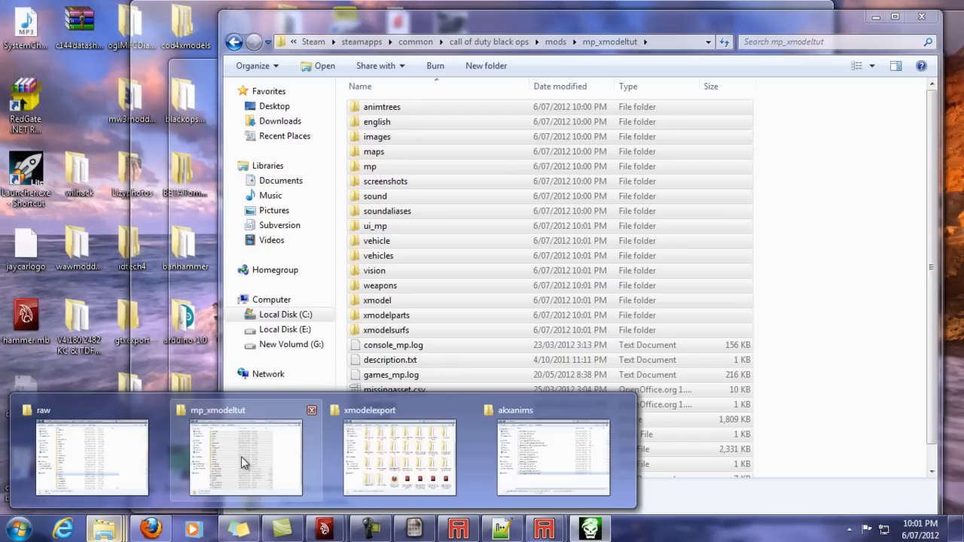
pyautogui.click(241, 457)
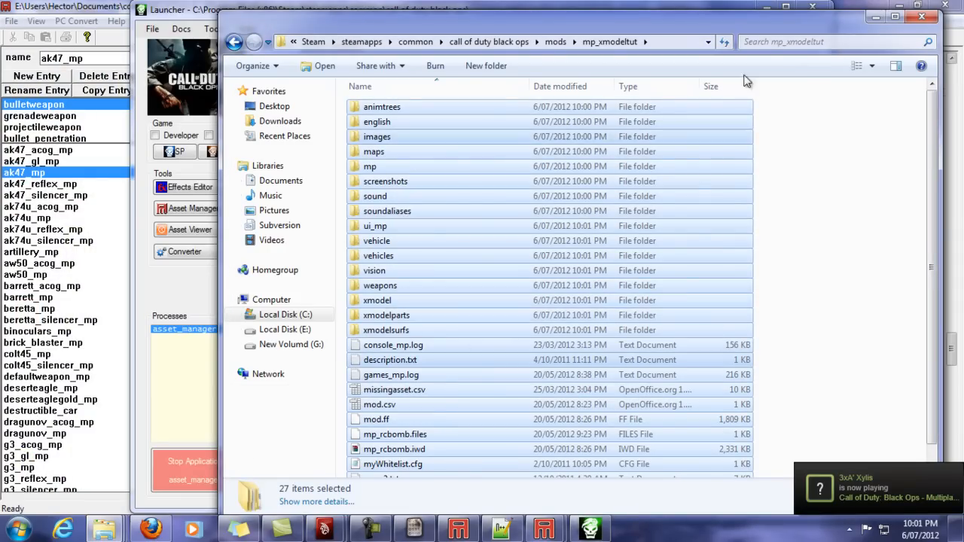
pyautogui.click(590, 532)
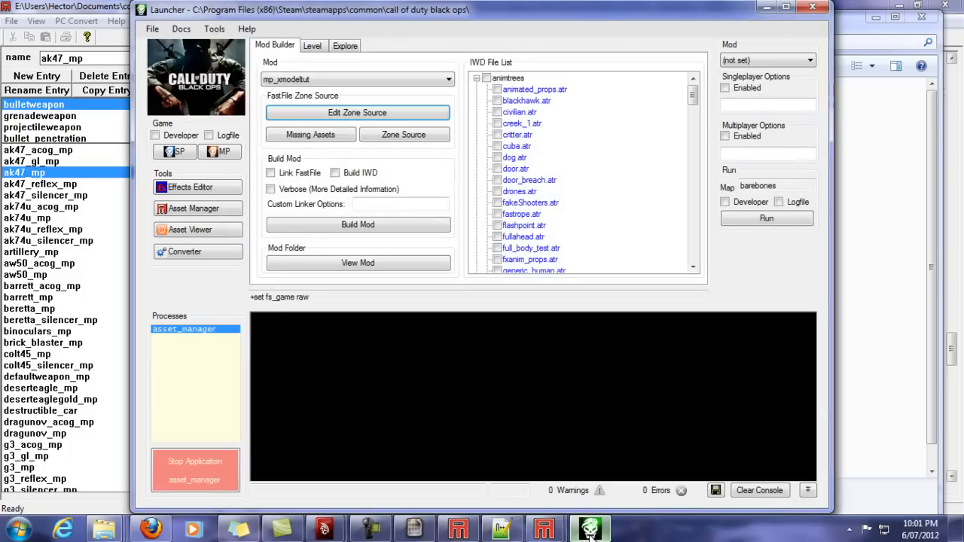
# - Open the game's raw folder from the Launcher and enter its images subfolder
pyautogui.click(315, 47)
pyautogui.click(347, 45)
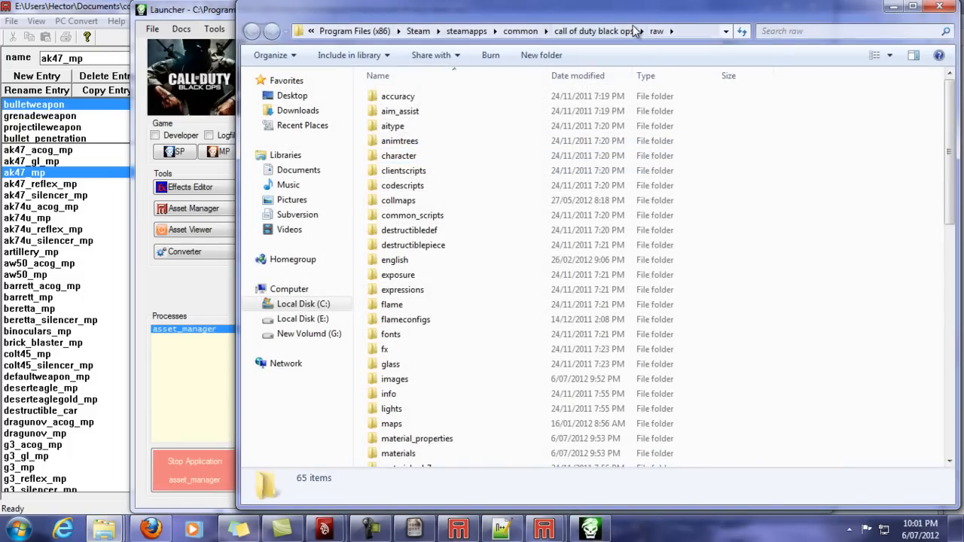
pyautogui.click(595, 31)
pyautogui.doubleClick(388, 439)
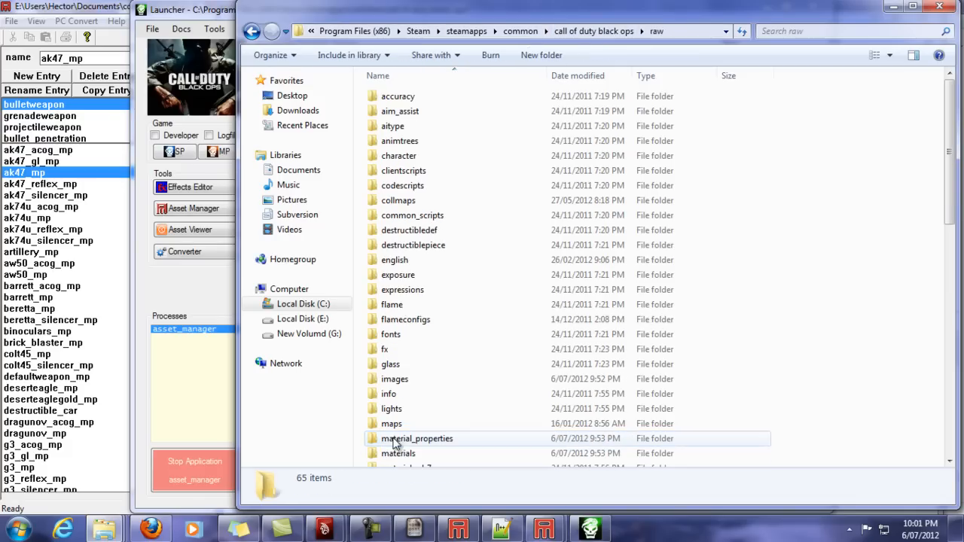
pyautogui.click(422, 231)
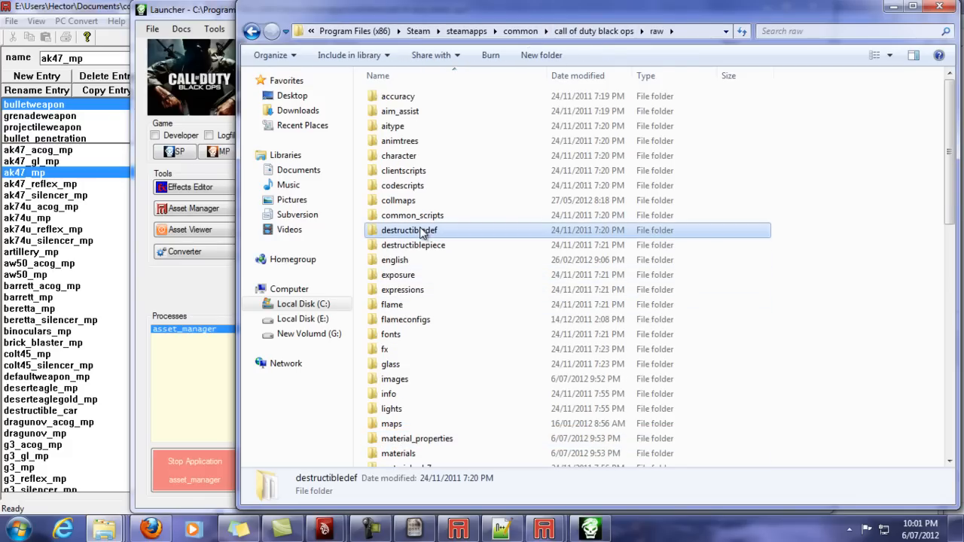
pyautogui.click(395, 379)
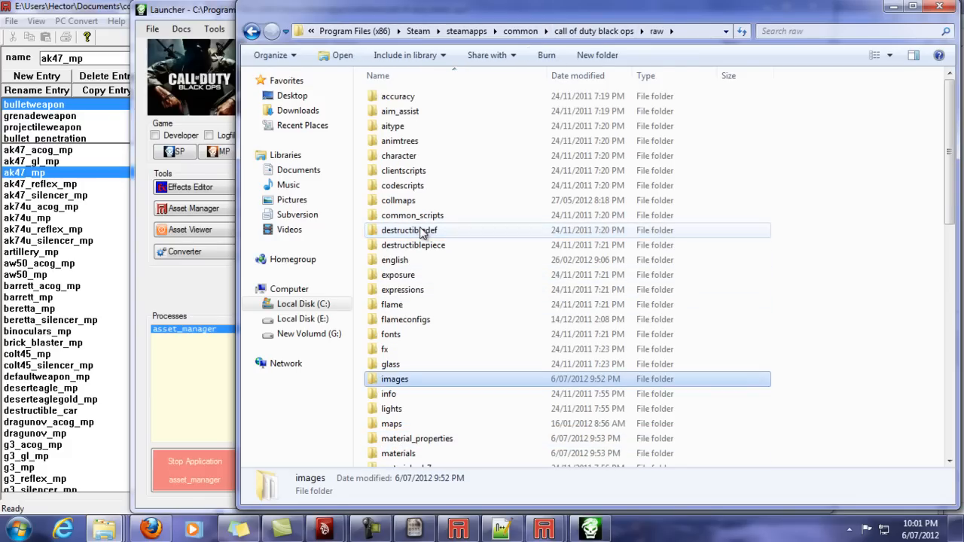
pyautogui.doubleClick(395, 379)
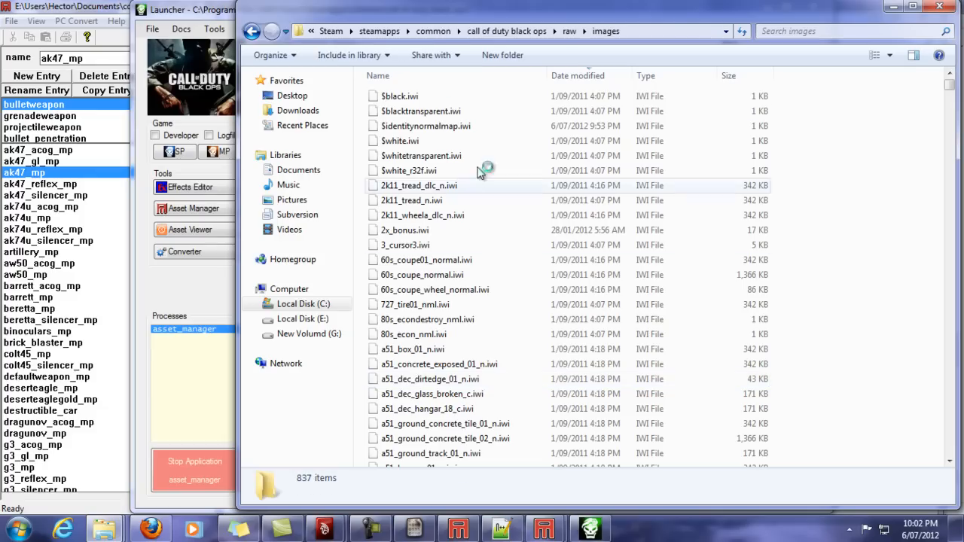
# - Sort the raw images by modification date, newest first, and copy the seven files from ~-gweapon_ak47_c.iwi through ~-gweapon_acog_reticle_col.iwi
pyautogui.click(569, 81)
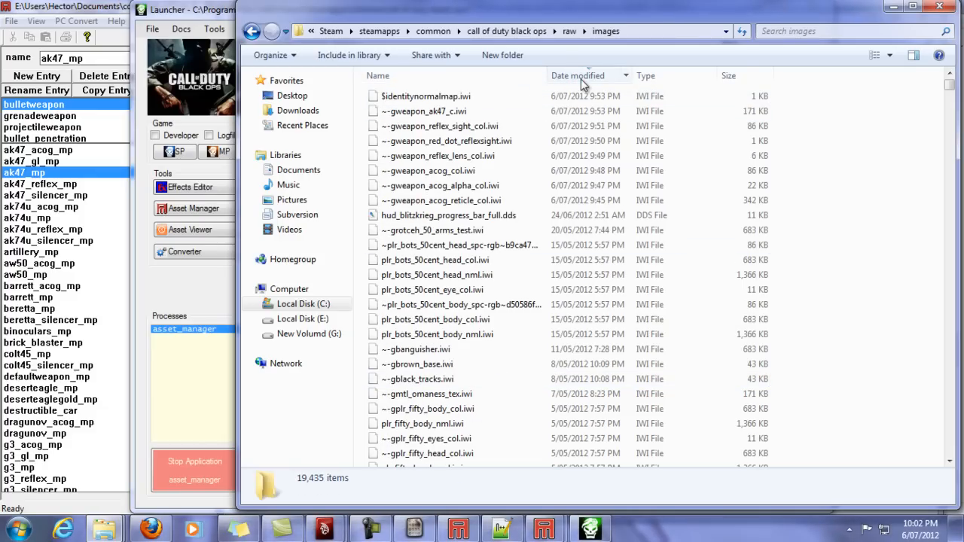
pyautogui.click(572, 79)
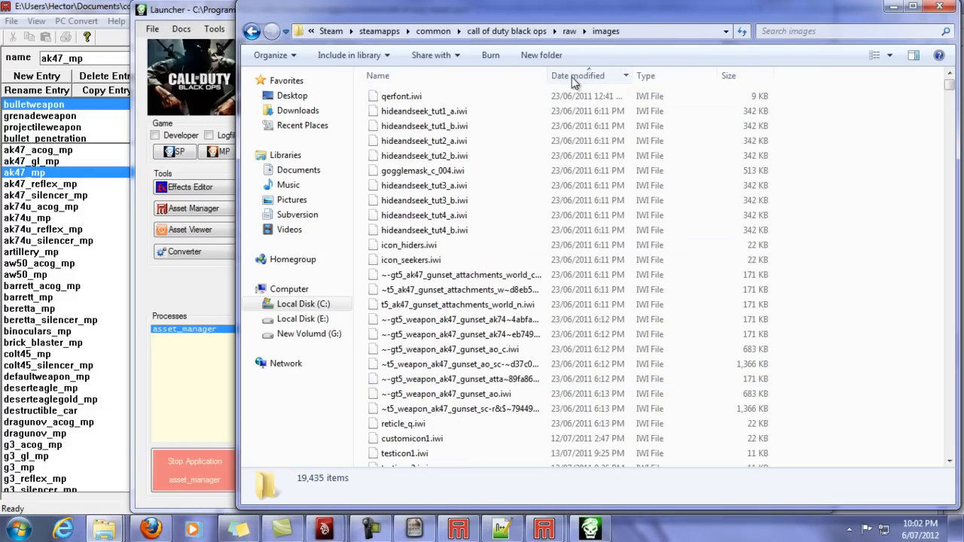
pyautogui.click(572, 77)
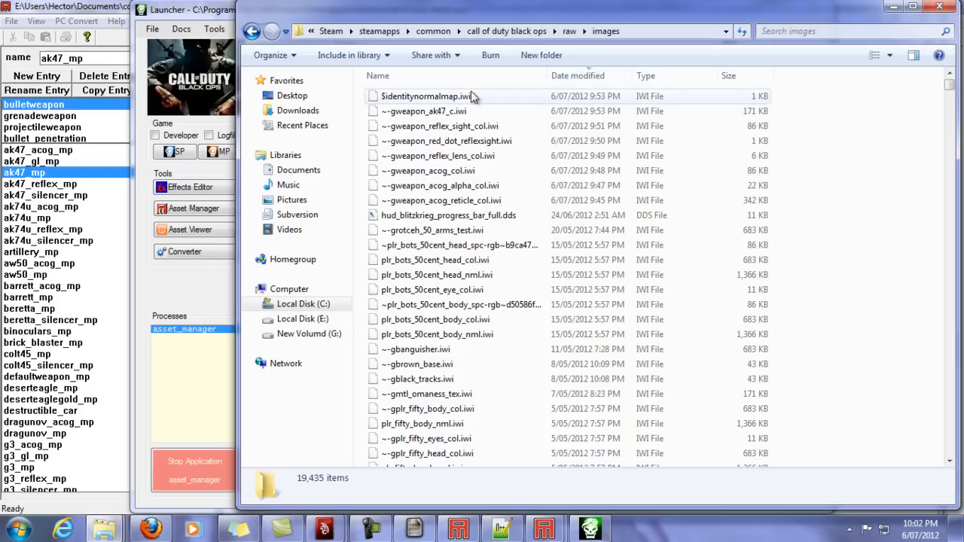
pyautogui.click(441, 113)
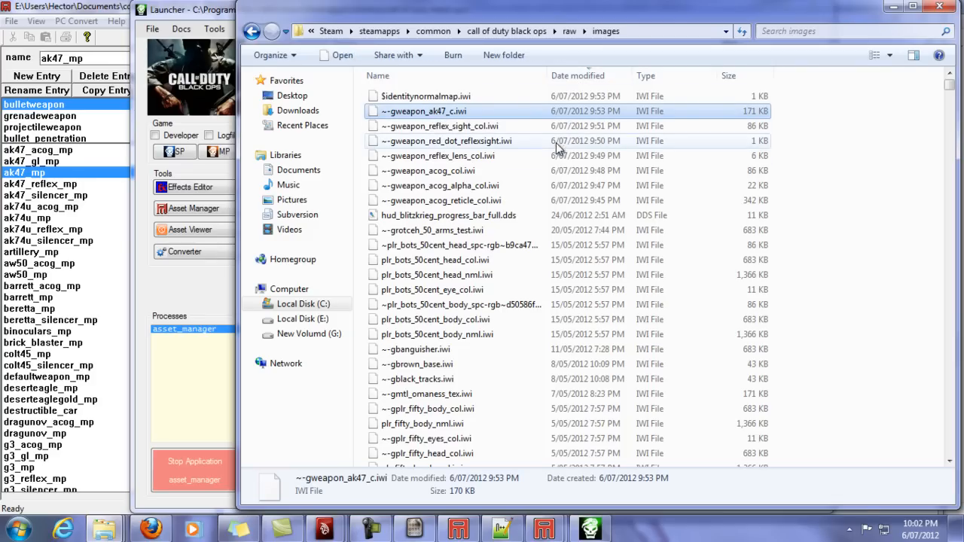
pyautogui.keyDown('shift'); pyautogui.click(482, 202); pyautogui.keyUp('shift')
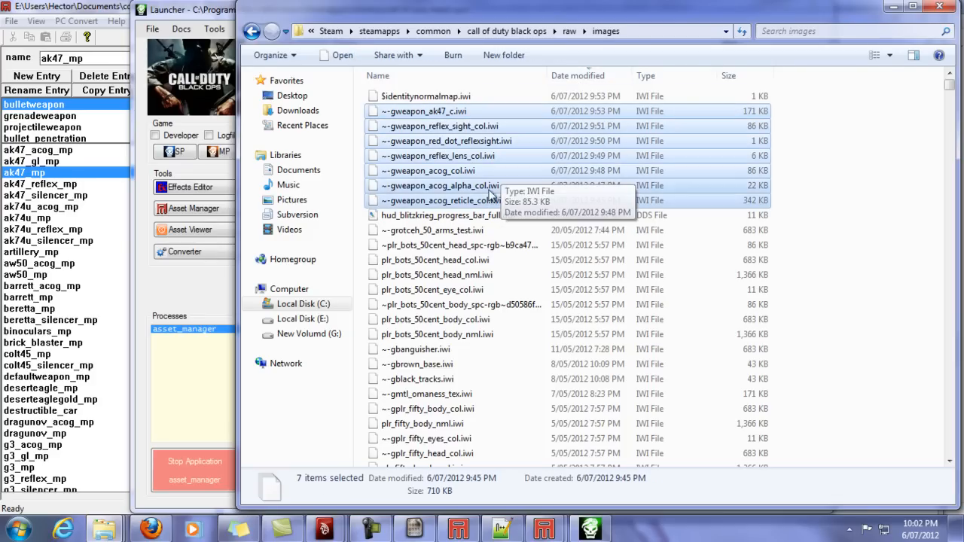
pyautogui.rightClick(490, 118)
pyautogui.click(343, 327)
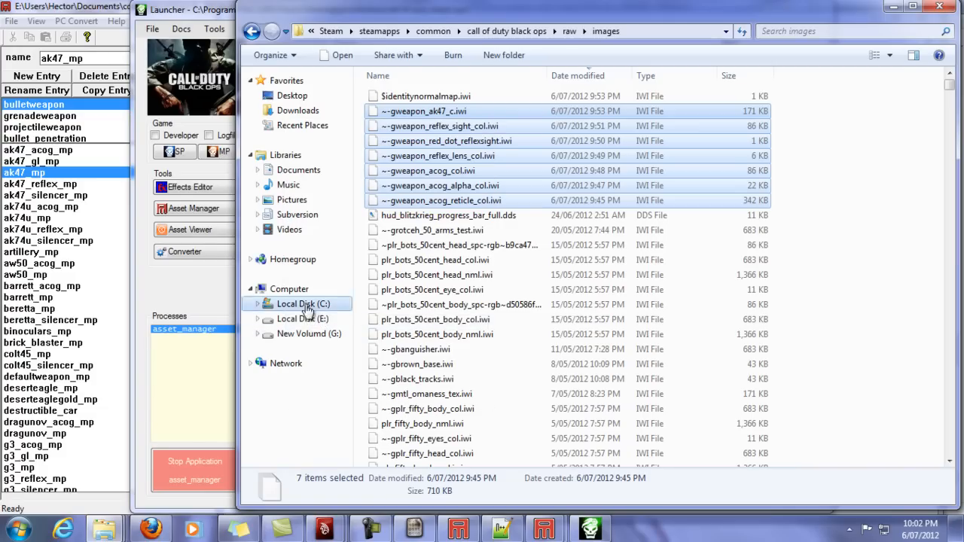
# - Paste the copied weapon textures into the images folder of the mp_xmodeltut mod
pyautogui.moveTo(105, 529)
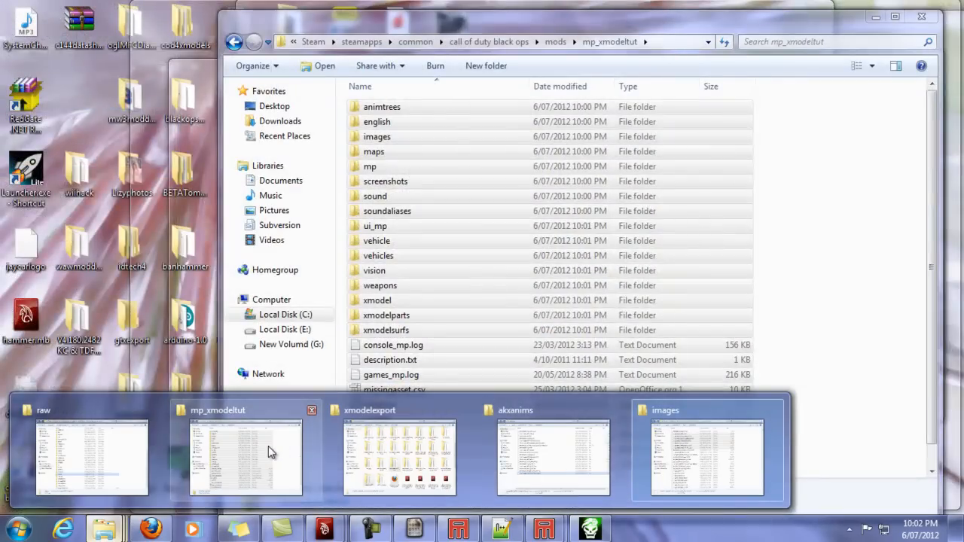
pyautogui.click(268, 446)
pyautogui.doubleClick(380, 140)
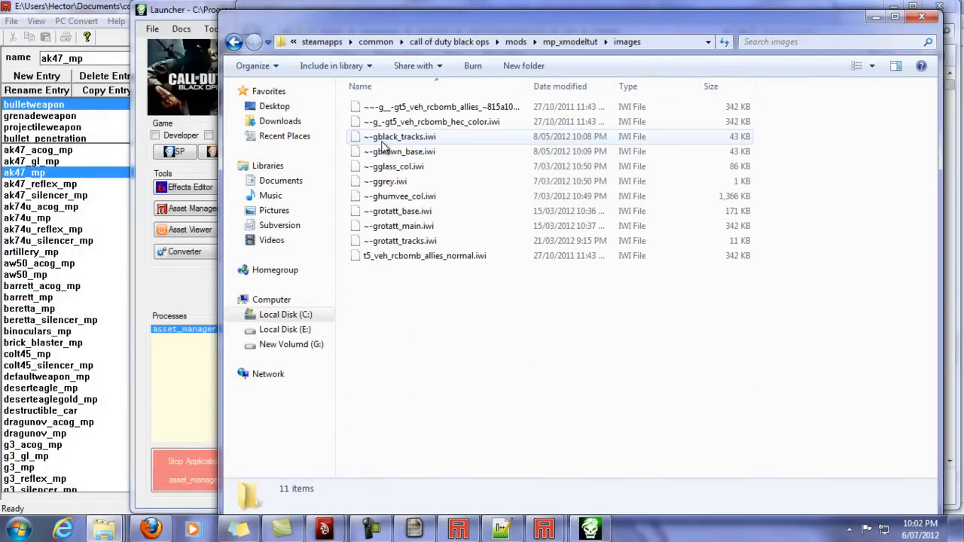
pyautogui.rightClick(389, 294)
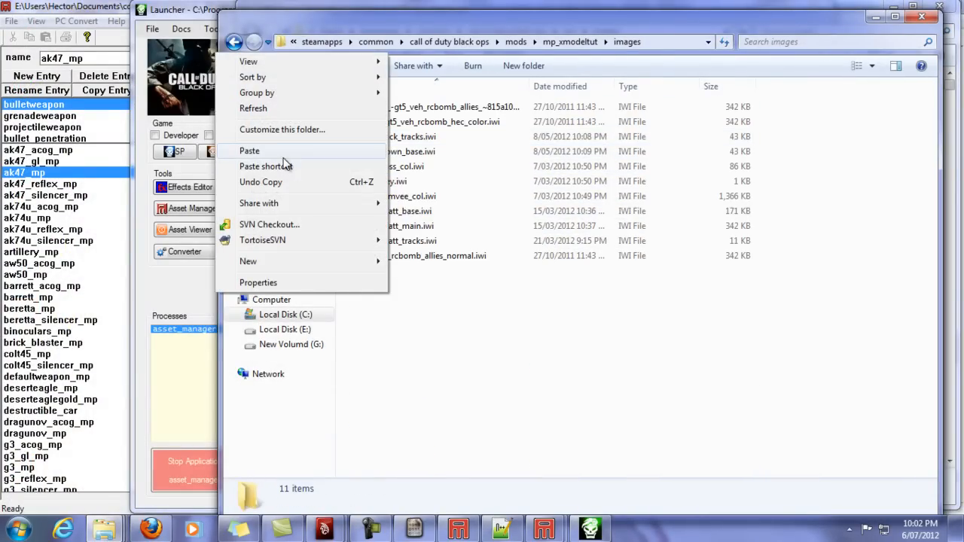
pyautogui.click(256, 151)
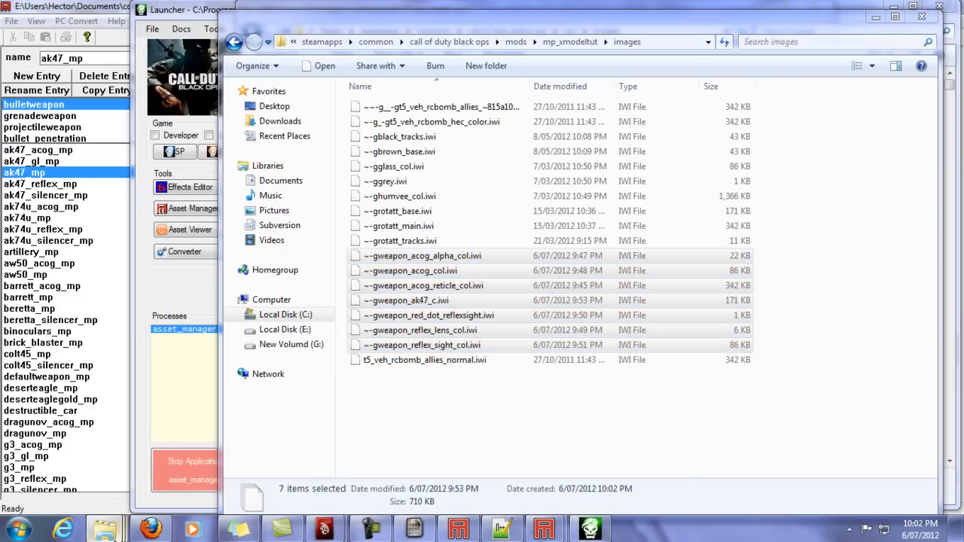
# - Return to the raw folder from its images subfolder and open its xmodel subfolder
pyautogui.moveTo(105, 529)
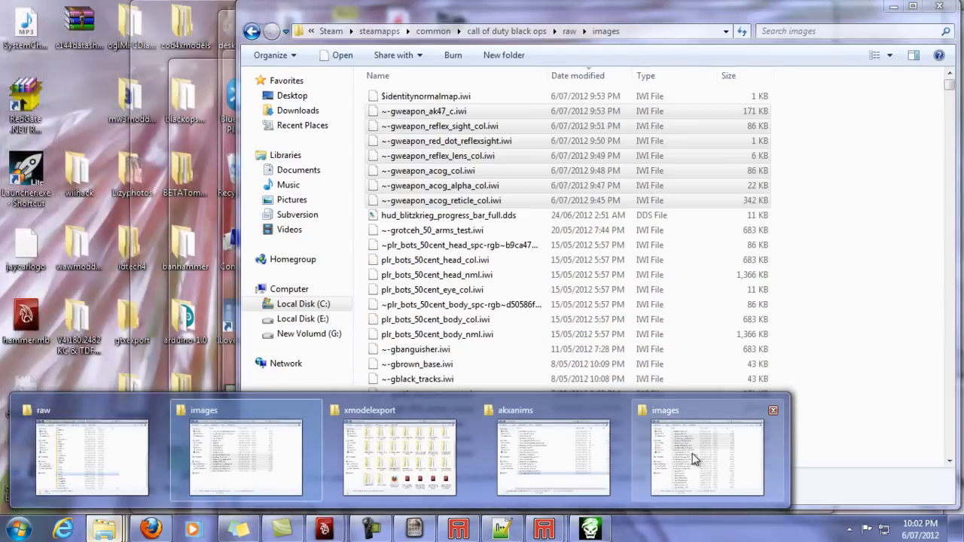
pyautogui.click(694, 460)
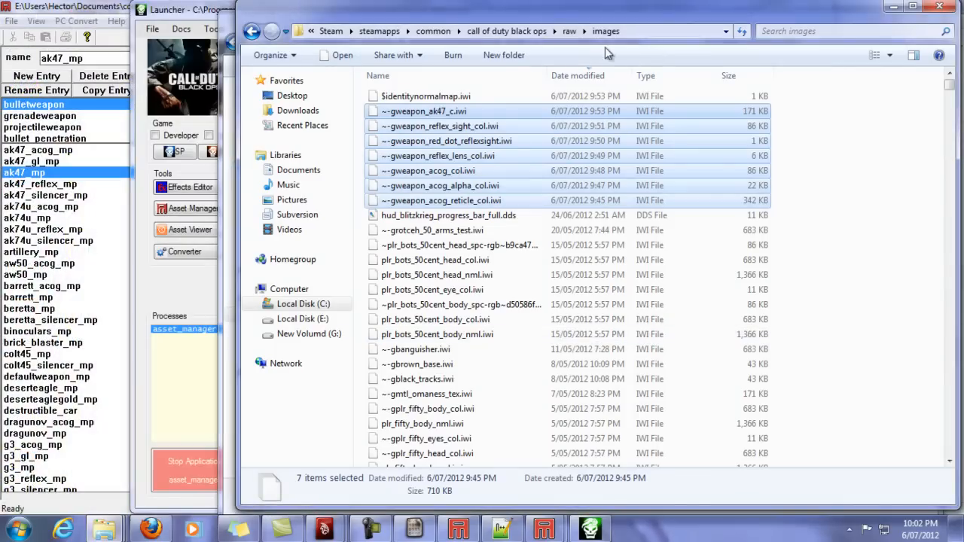
pyautogui.click(570, 31)
pyautogui.scroll(-6, 448, 249)
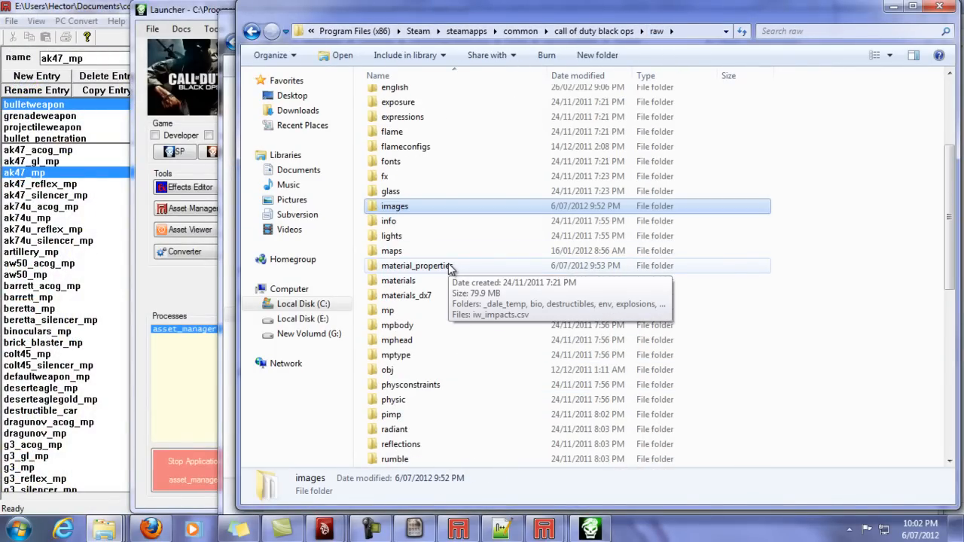
pyautogui.scroll(-3, 452, 268)
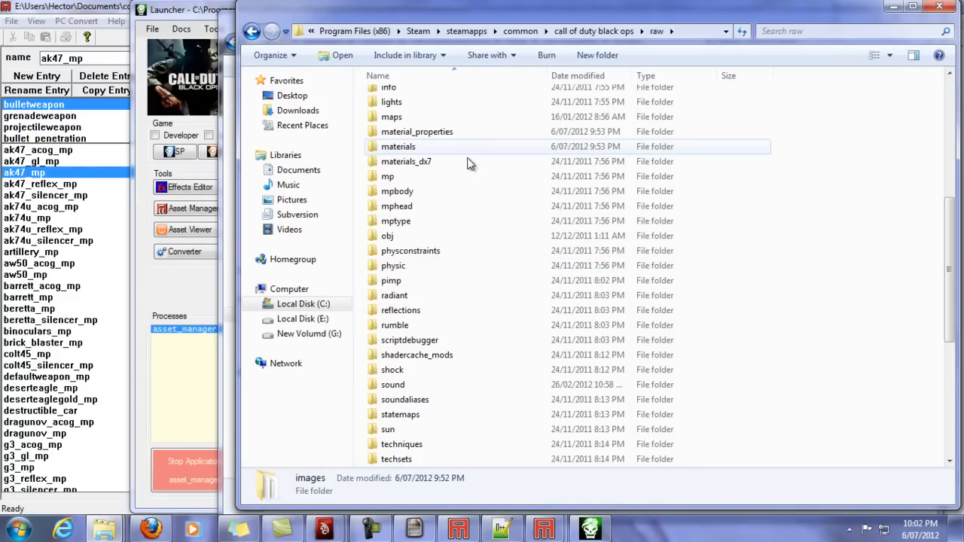
pyautogui.scroll(-1, 484, 339)
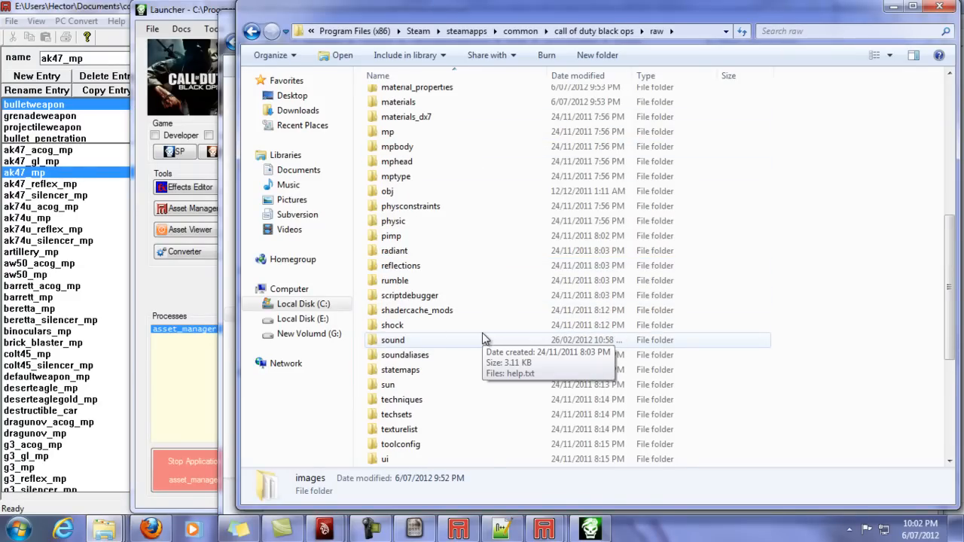
pyautogui.scroll(-1, 482, 337)
pyautogui.scroll(-1, 471, 334)
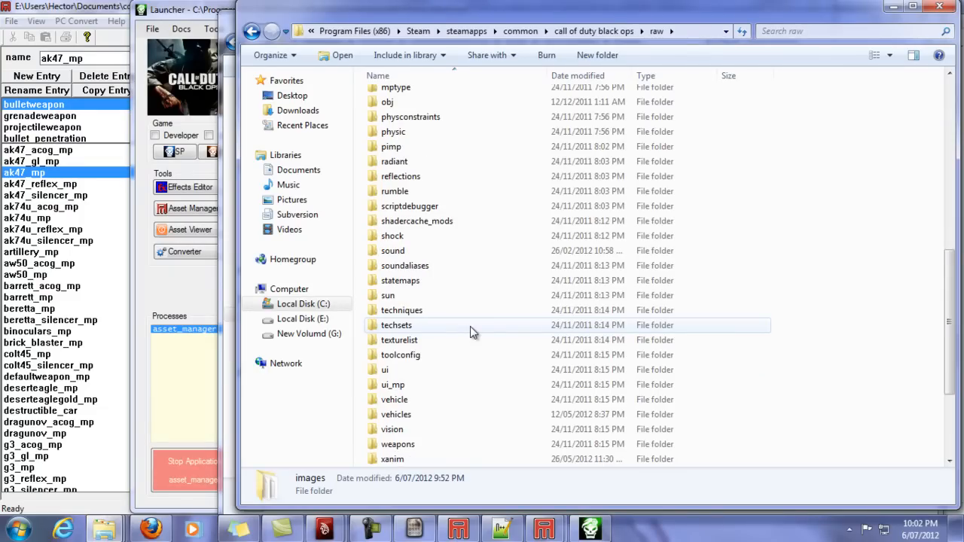
pyautogui.click(424, 414)
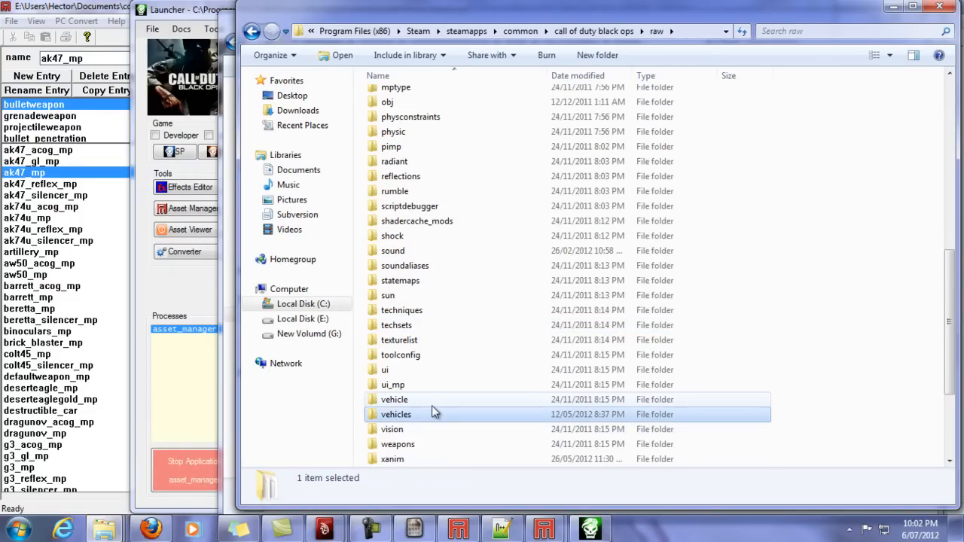
pyautogui.scroll(-2, 430, 413)
pyautogui.doubleClick(427, 384)
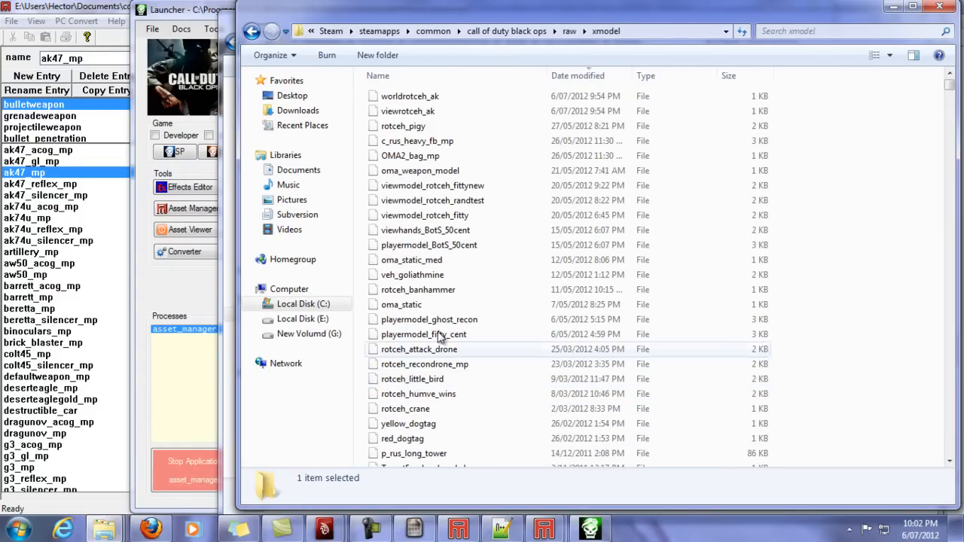
# - Copy the worldrotceh_ak and viewrotceh_ak model files from the raw xmodel folder
pyautogui.click(424, 112)
pyautogui.keyDown('shift'); pyautogui.click(418, 101); pyautogui.keyUp('shift')
pyautogui.moveTo(420, 104); pyautogui.dragTo(393, 102)
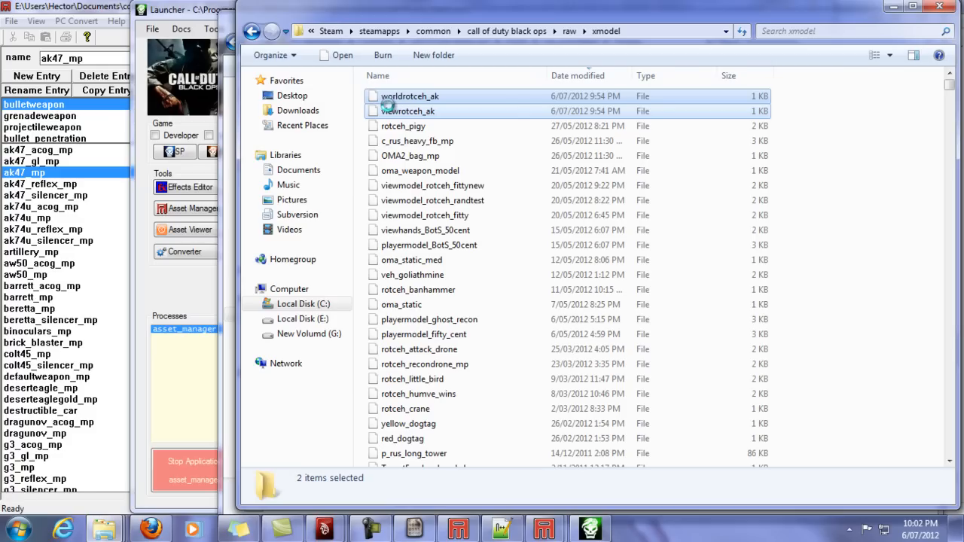
pyautogui.rightClick(421, 98)
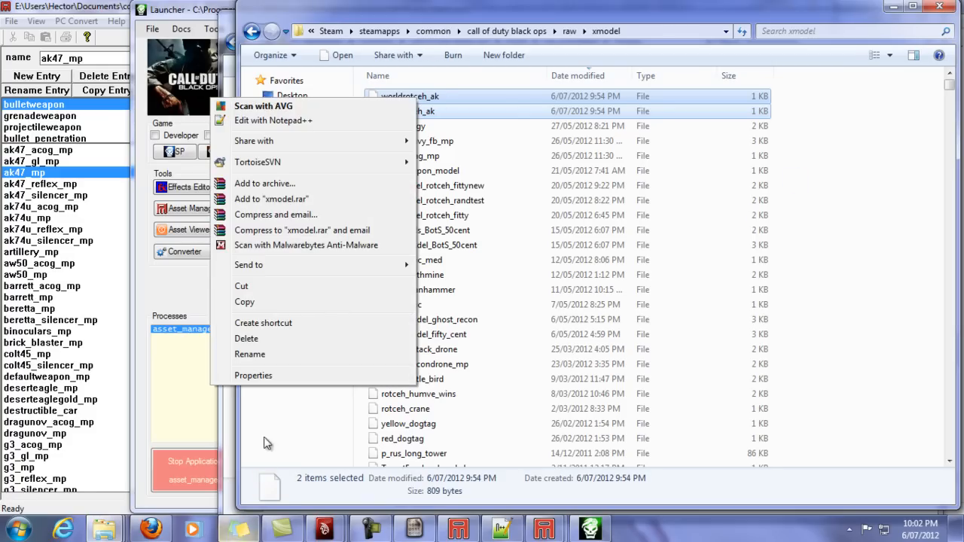
pyautogui.click(275, 304)
# - Paste the two copied AK model files into the xmodel folder of the mp_xmodeltut mod
pyautogui.moveTo(106, 530)
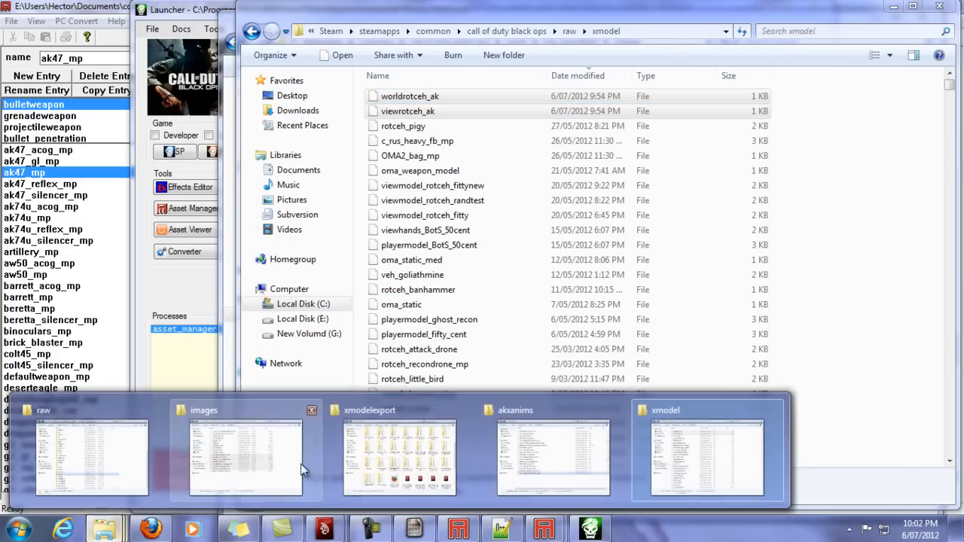
pyautogui.click(246, 451)
pyautogui.click(570, 41)
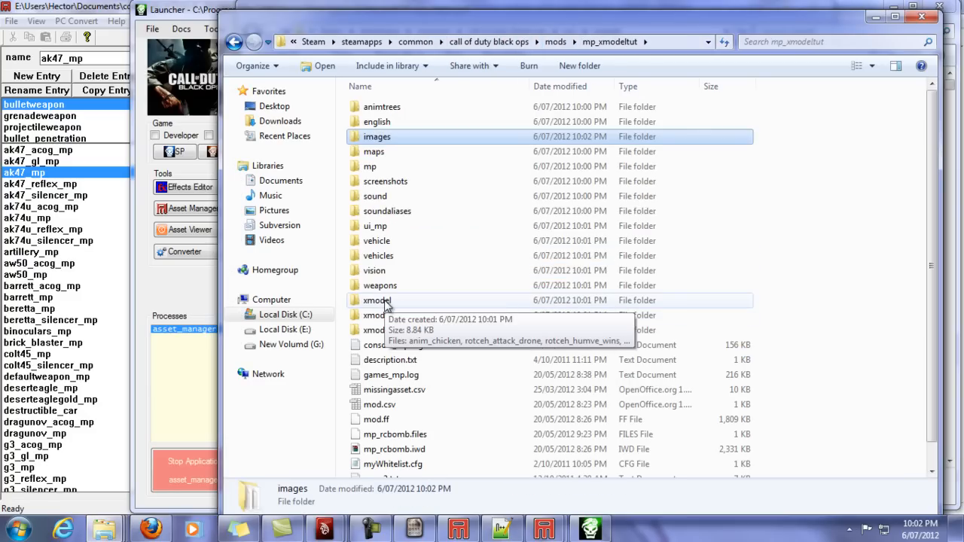
pyautogui.click(397, 303)
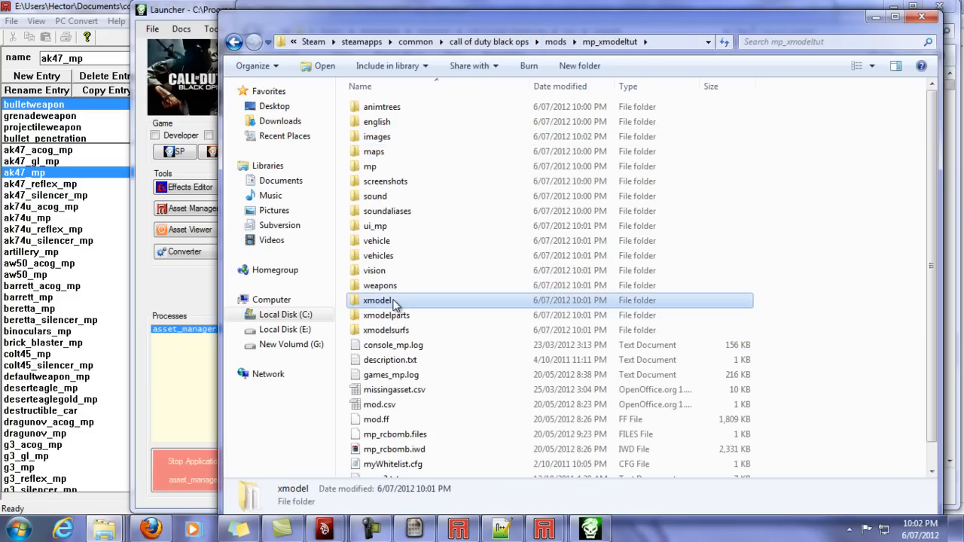
pyautogui.doubleClick(396, 303)
pyautogui.rightClick(434, 270)
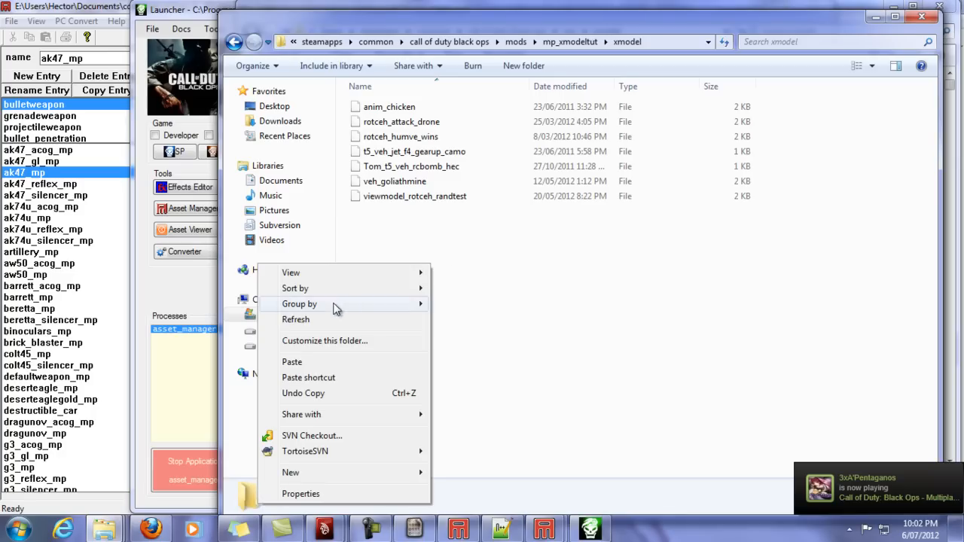
pyautogui.click(301, 363)
pyautogui.click(361, 270)
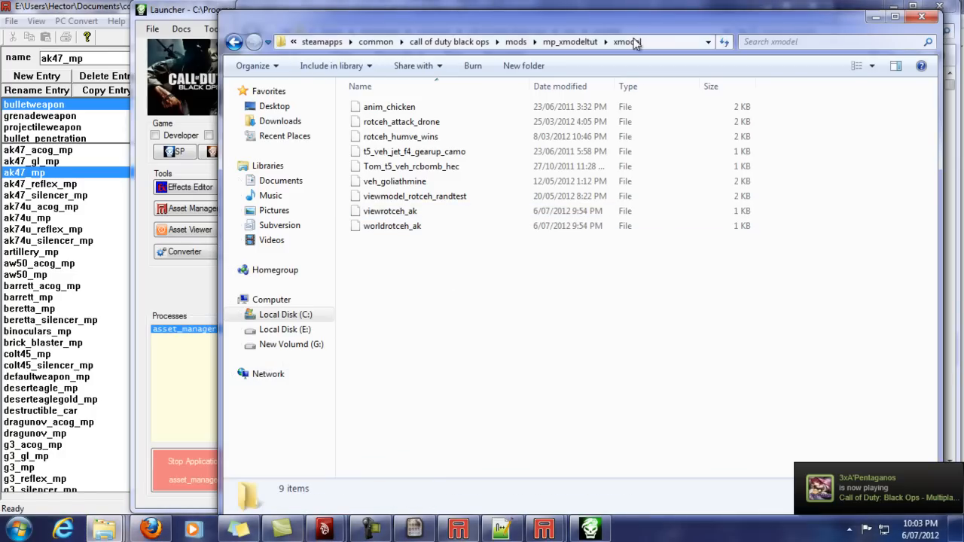
# - Close the akxanims and xmodelexport folder windows and switch back to the raw xmodel folder
pyautogui.moveTo(104, 529)
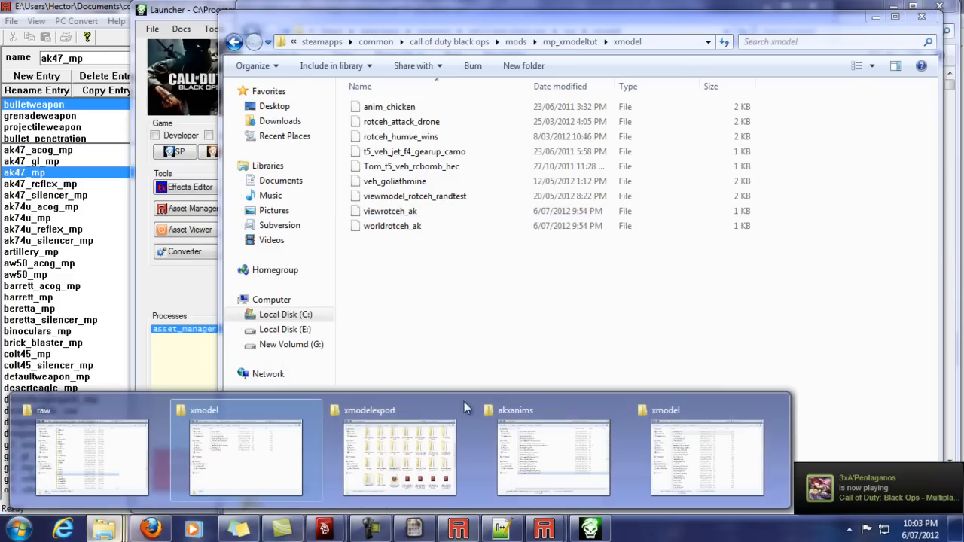
pyautogui.moveTo(735, 451)
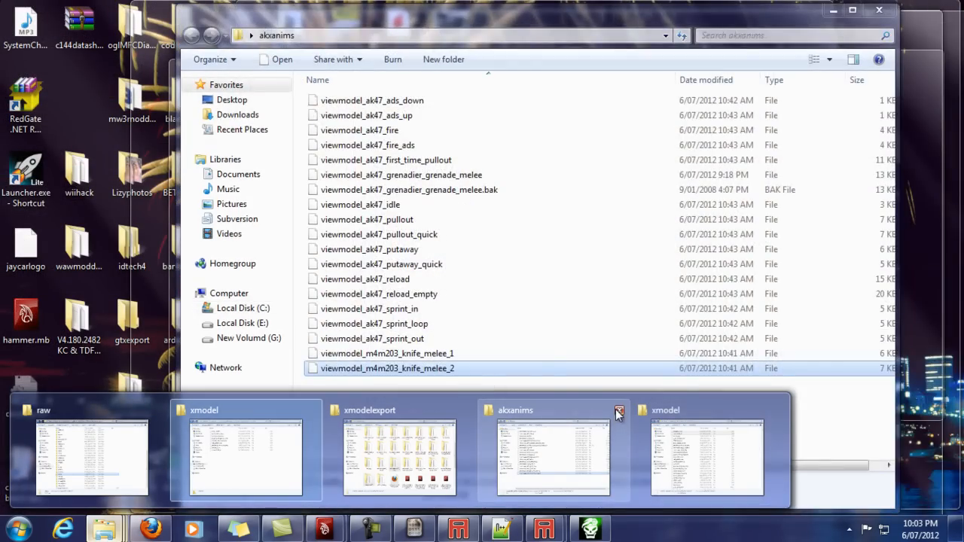
pyautogui.click(616, 410)
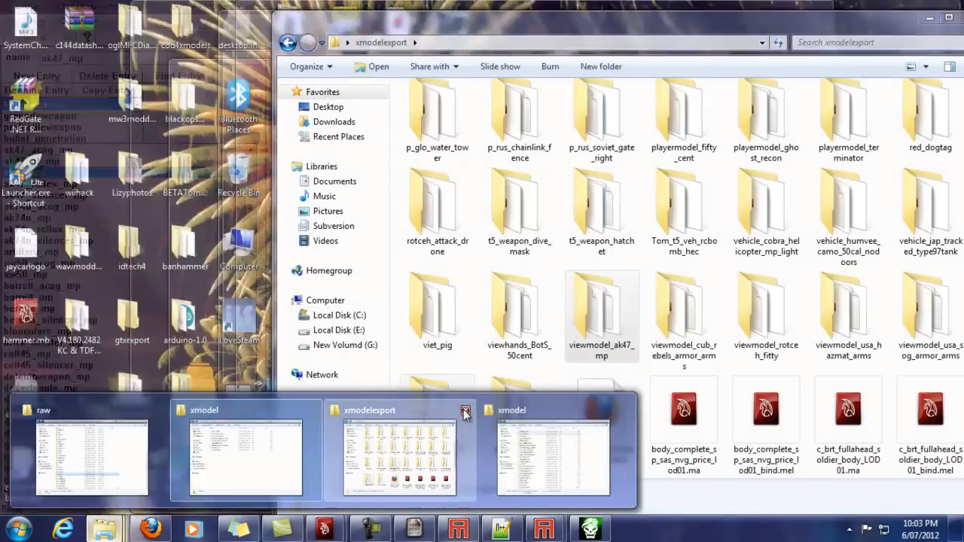
pyautogui.click(466, 410)
pyautogui.click(405, 452)
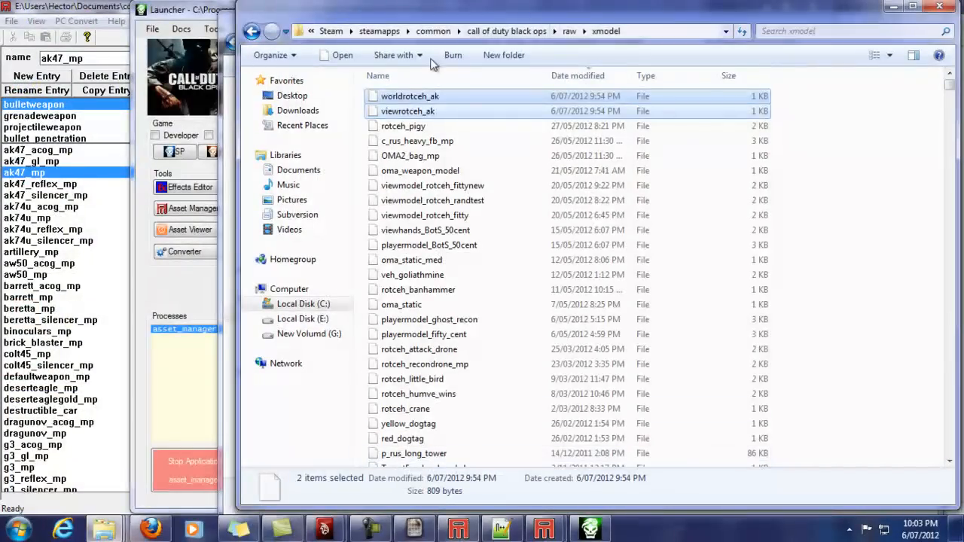
# - Open the raw xmodelparts folder, sort it by modification date, newest first, and copy Tom_weapon_ak47_high11 and Tom_viewmodel_ak47_MP1231
pyautogui.click(569, 31)
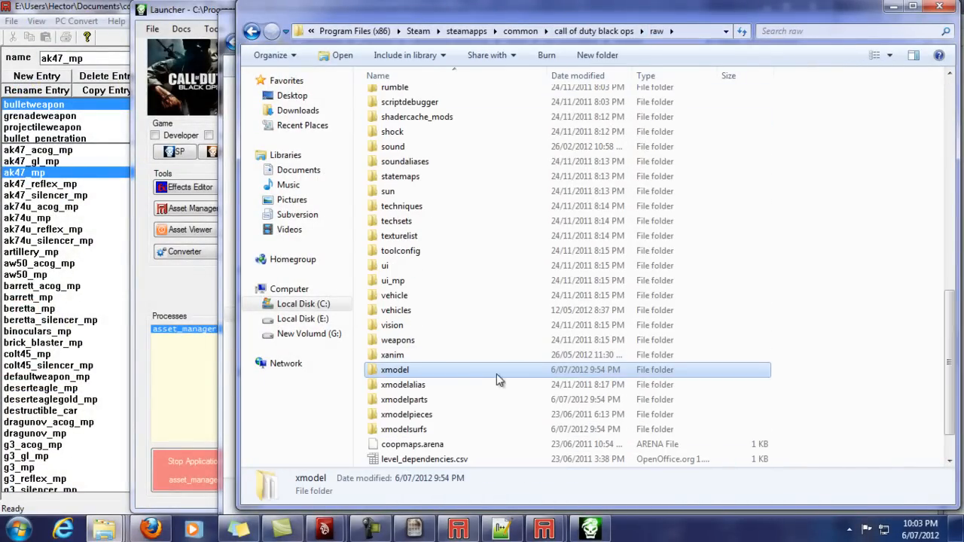
pyautogui.doubleClick(423, 399)
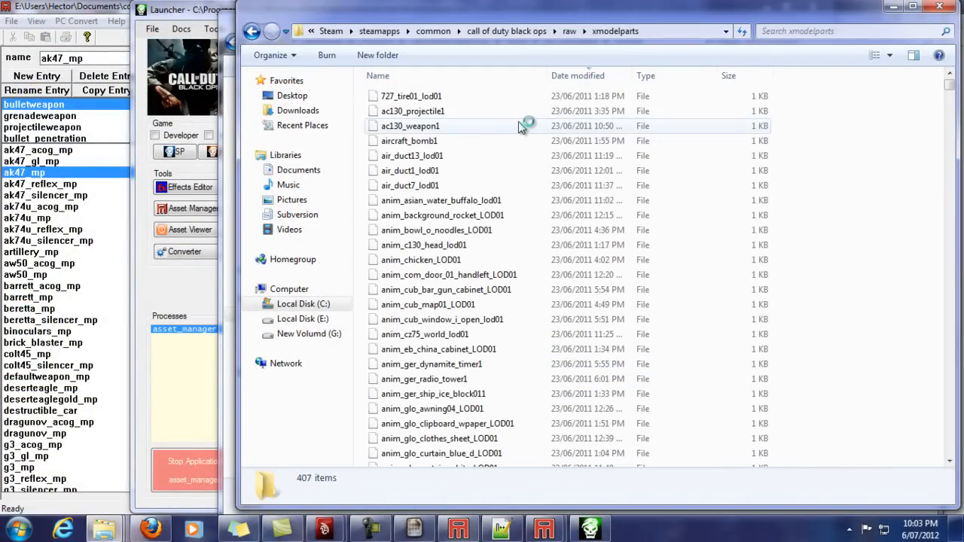
pyautogui.click(561, 75)
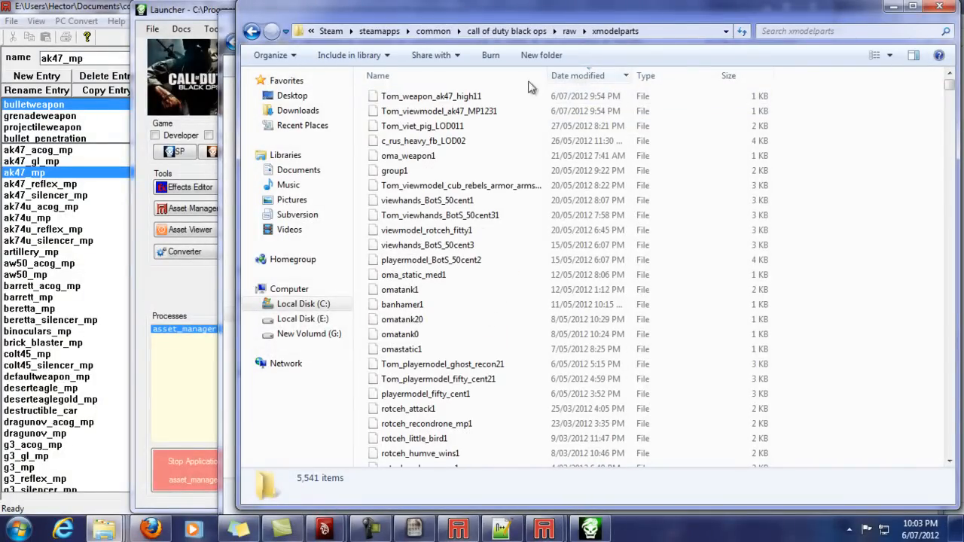
pyautogui.click(448, 96)
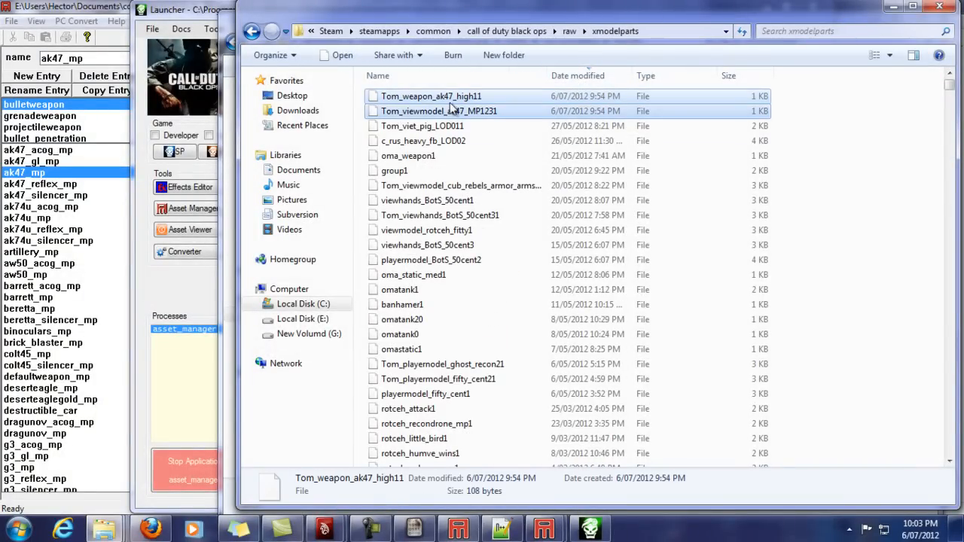
pyautogui.keyDown('shift'); pyautogui.click(450, 107); pyautogui.keyUp('shift')
pyautogui.rightClick(450, 107)
pyautogui.click(289, 299)
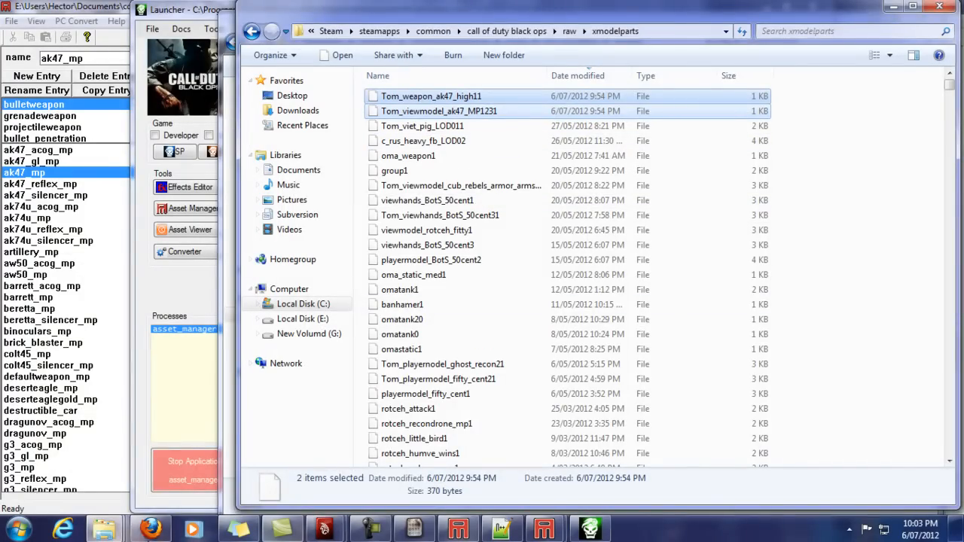
# - Paste the two copied files into the mp_xmodeltut mod's xmodelparts folder and open the mod's xmodelsurfs folder
pyautogui.moveTo(104, 530)
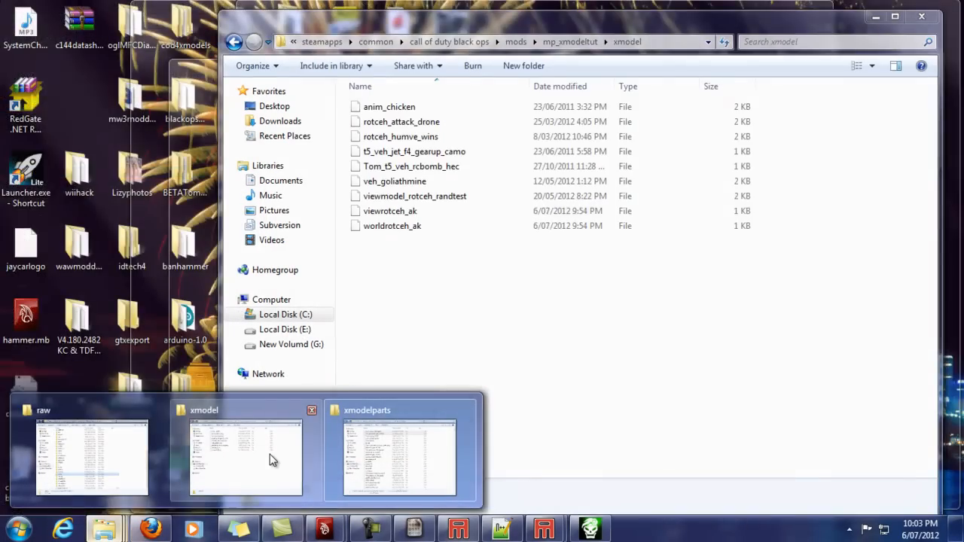
pyautogui.click(272, 461)
pyautogui.click(558, 42)
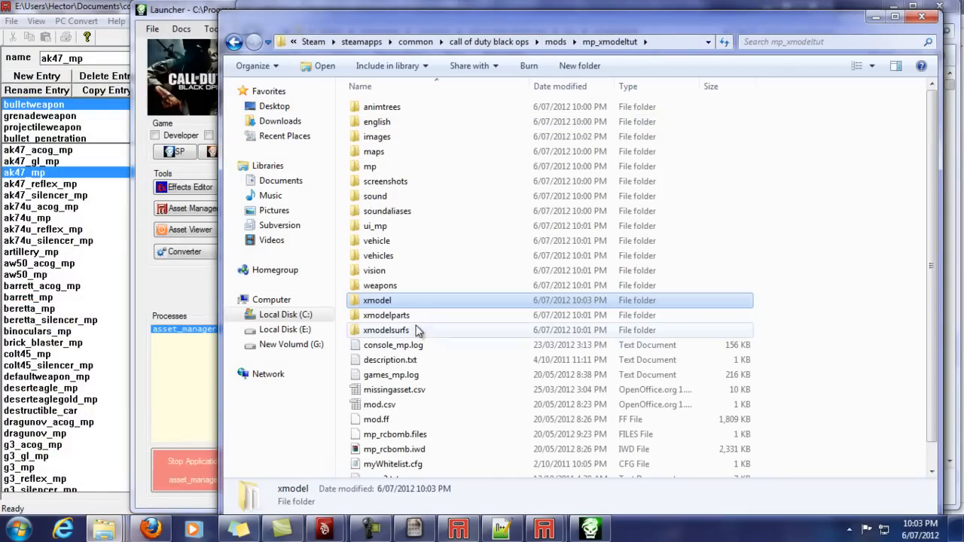
pyautogui.doubleClick(387, 316)
pyautogui.rightClick(456, 272)
pyautogui.click(335, 371)
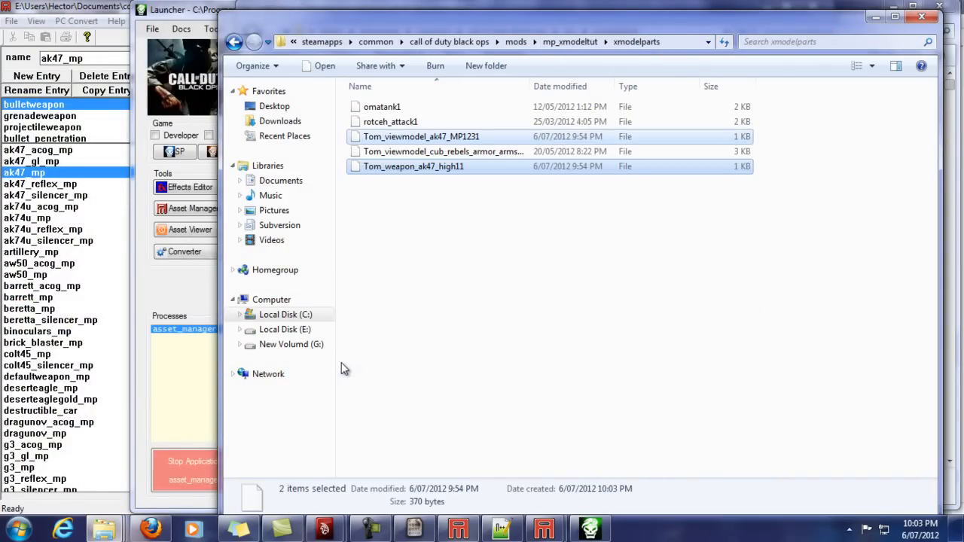
pyautogui.click(570, 42)
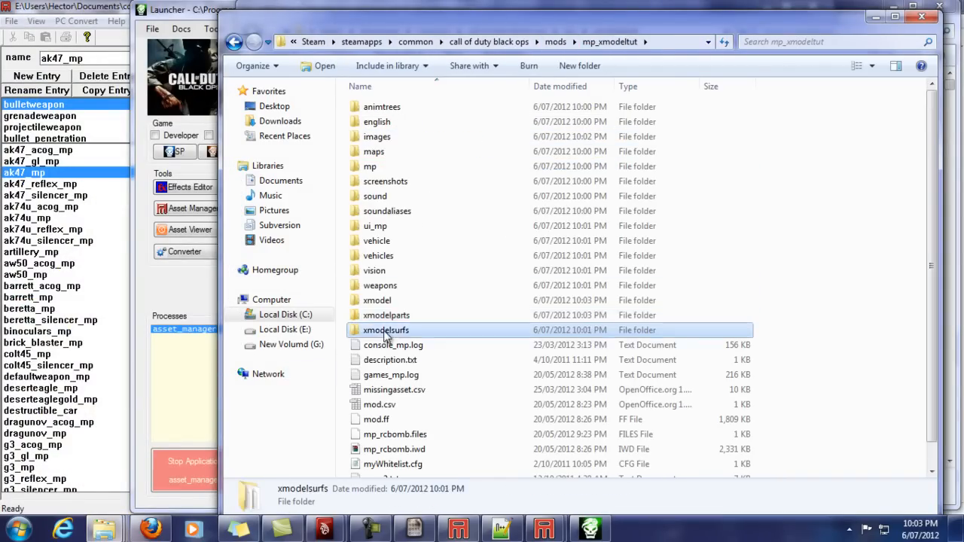
pyautogui.doubleClick(386, 330)
# - Open the raw xmodelsurfs folder and copy its newest files, tom_weapon_ak47_high11 and tom_viewmodel_ak47_mp1231
pyautogui.moveTo(104, 529)
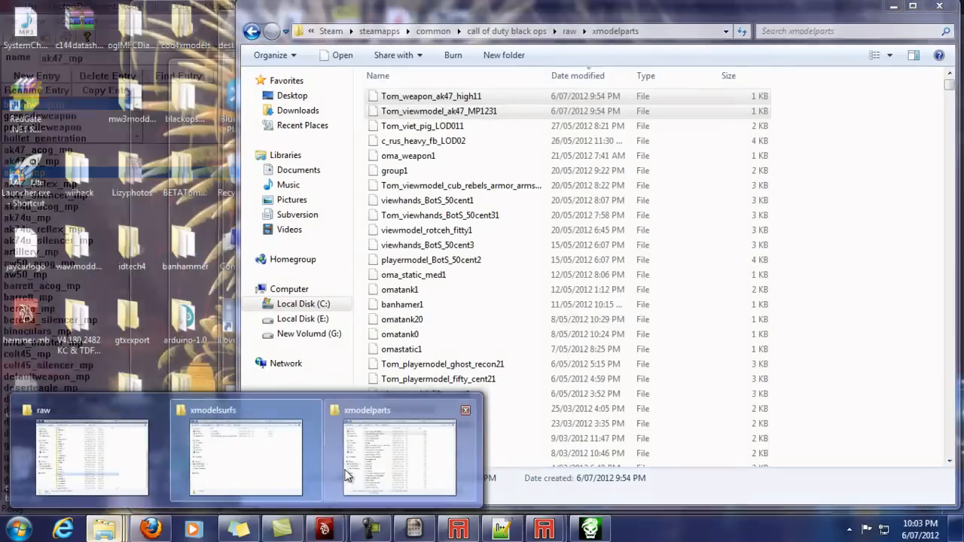
pyautogui.click(351, 472)
pyautogui.click(569, 31)
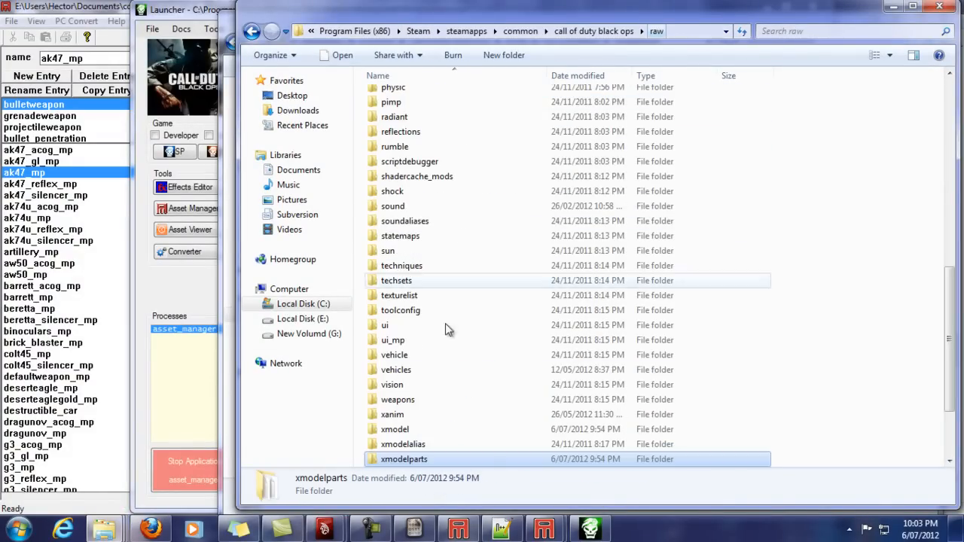
pyautogui.scroll(-2, 448, 327)
pyautogui.doubleClick(424, 398)
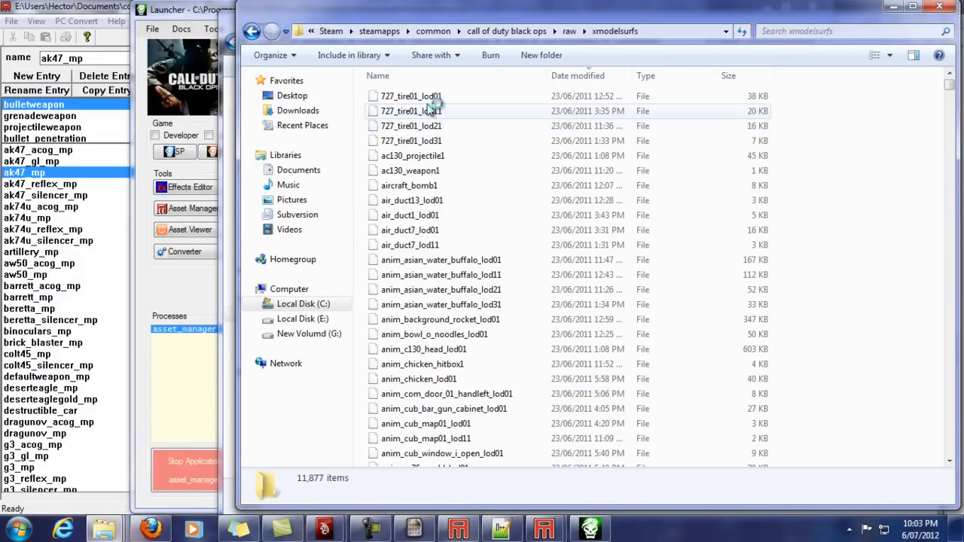
pyautogui.keyDown('ctrl'); pyautogui.click(454, 112); pyautogui.keyUp('ctrl')
pyautogui.rightClick(450, 99)
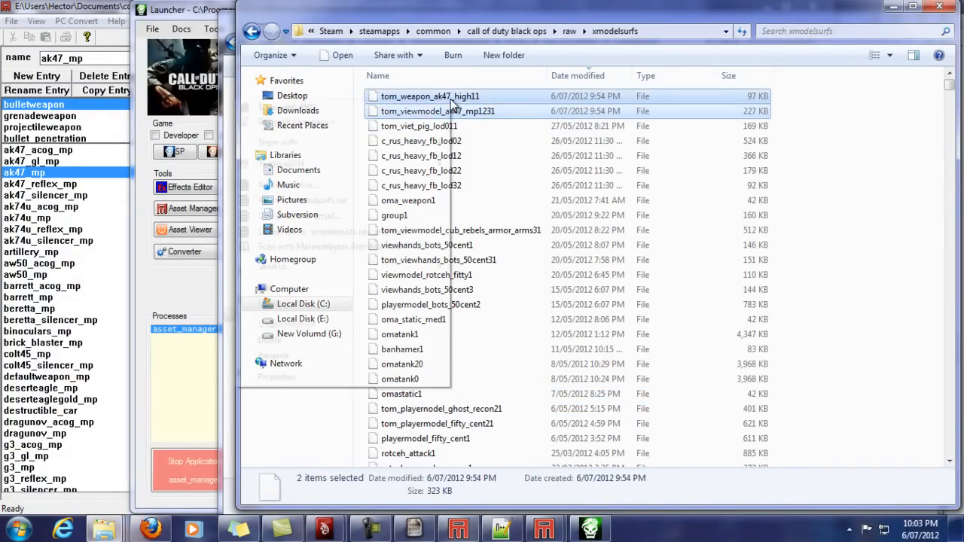
pyautogui.click(273, 303)
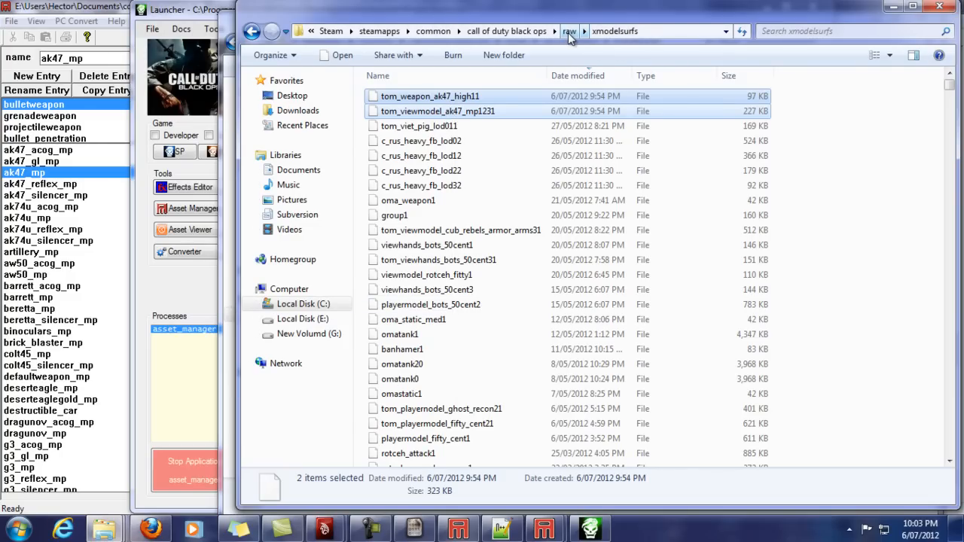
# - Paste the two copied AK47 files into the mp_xmodeltut mod's xmodelsurfs folder
pyautogui.moveTo(108, 533)
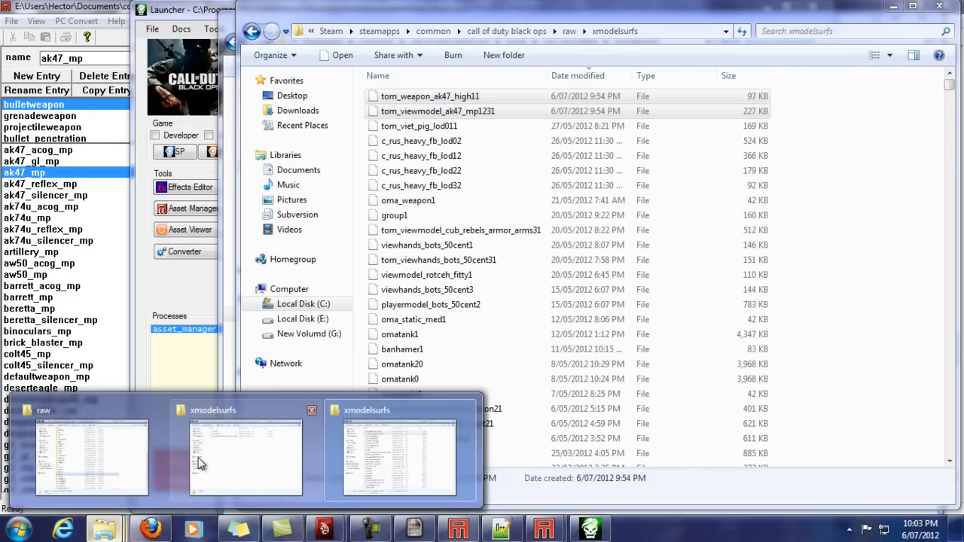
pyautogui.click(277, 435)
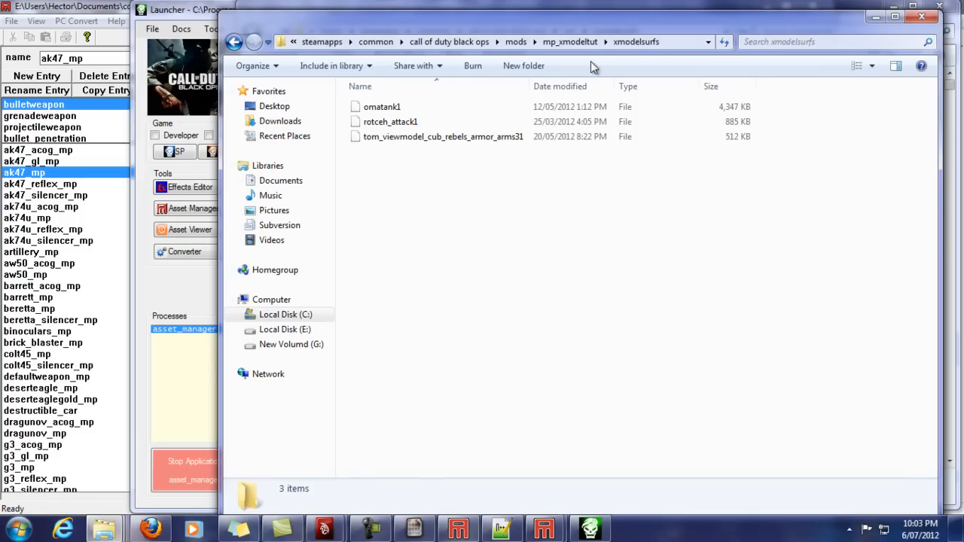
pyautogui.rightClick(462, 182)
pyautogui.click(317, 279)
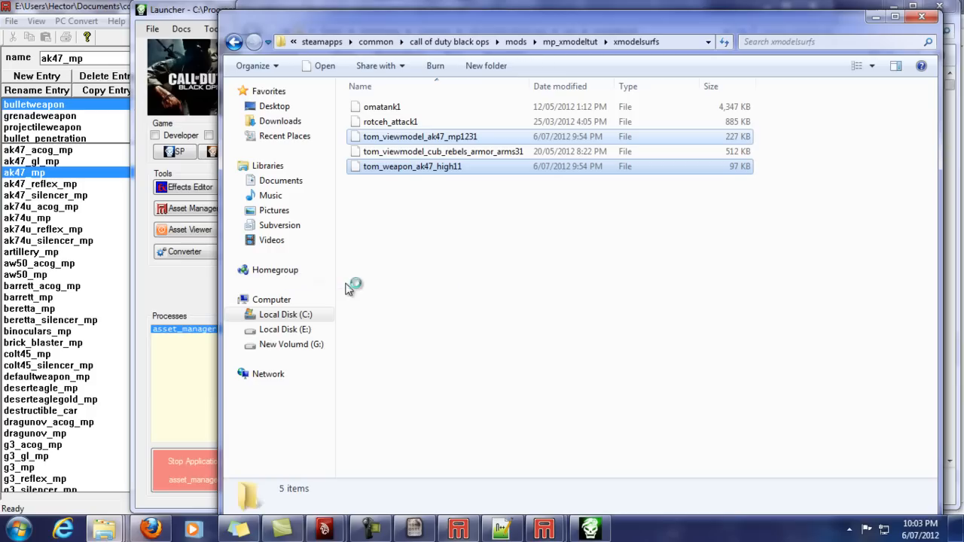
pyautogui.click(493, 234)
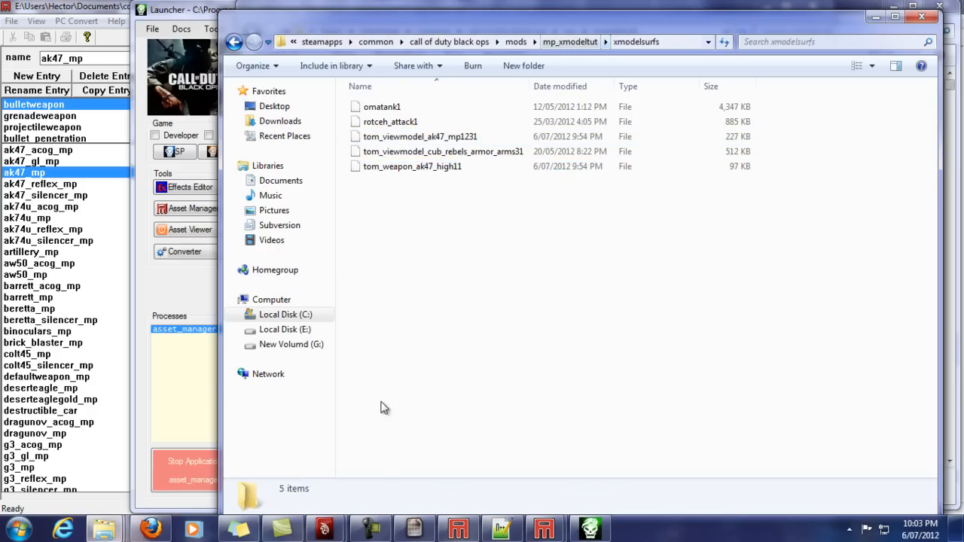
# - Go back up to the mp_xmodeltut folder in the mod window and to the raw folder in the xmodelsurfs window
pyautogui.click(577, 43)
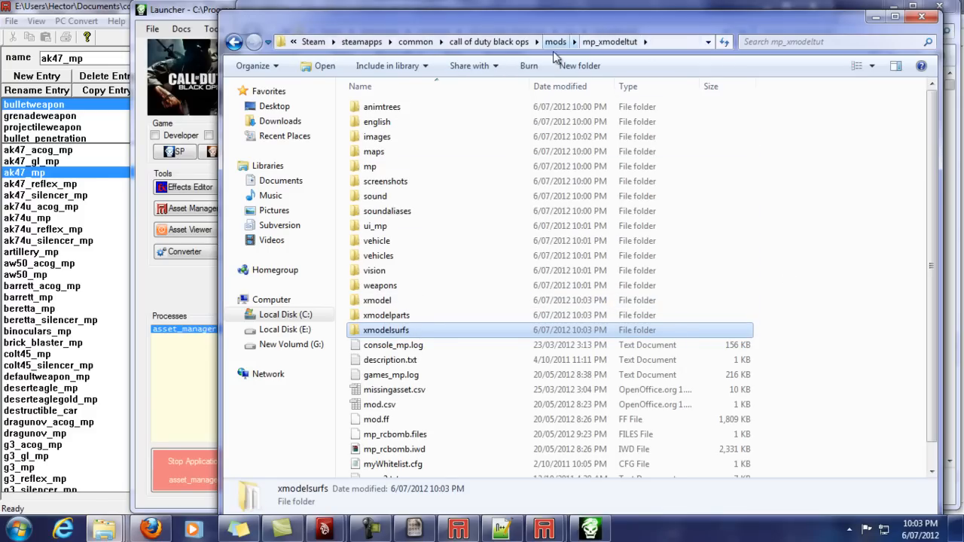
pyautogui.click(104, 530)
pyautogui.click(397, 472)
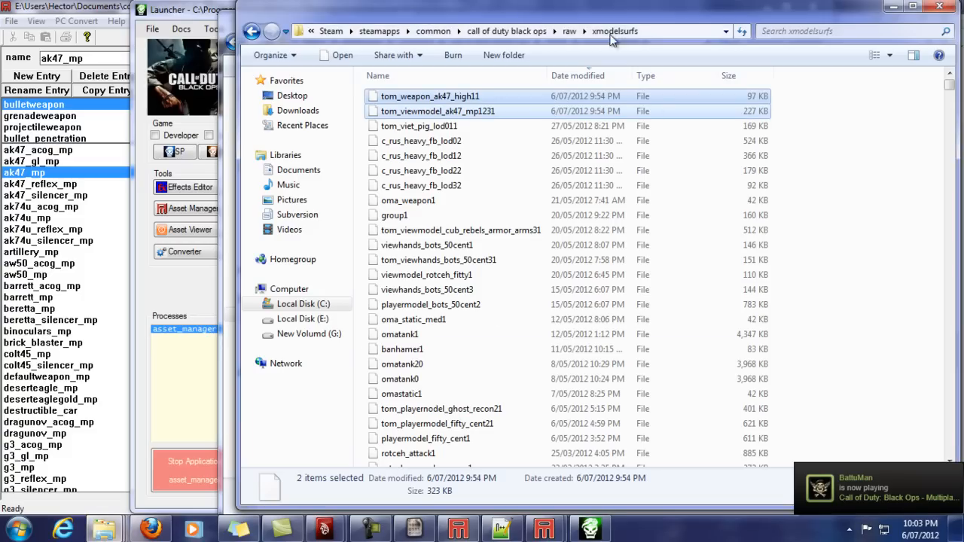
pyautogui.click(569, 30)
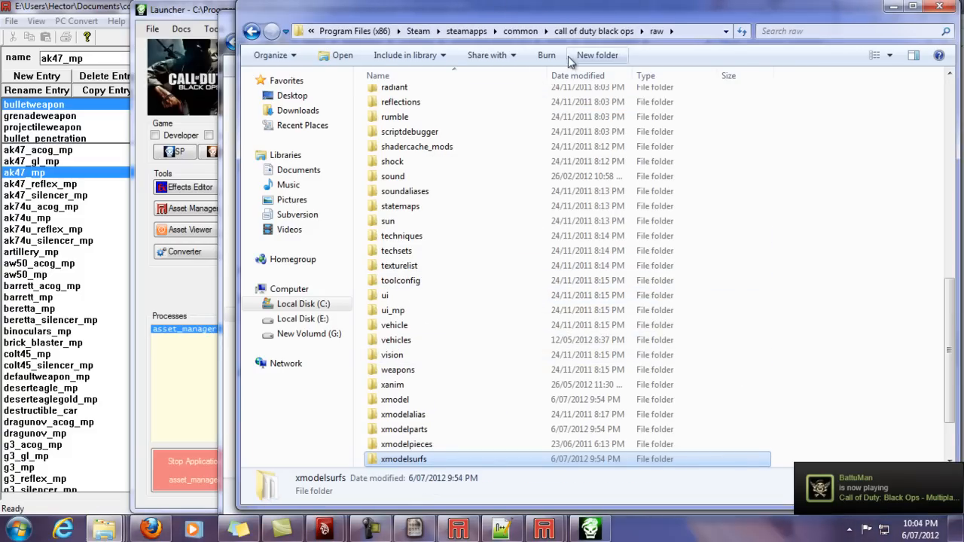
# - Create a new folder named xanim inside the mp_xmodeltut mod folder
pyautogui.moveTo(113, 530)
pyautogui.click(219, 463)
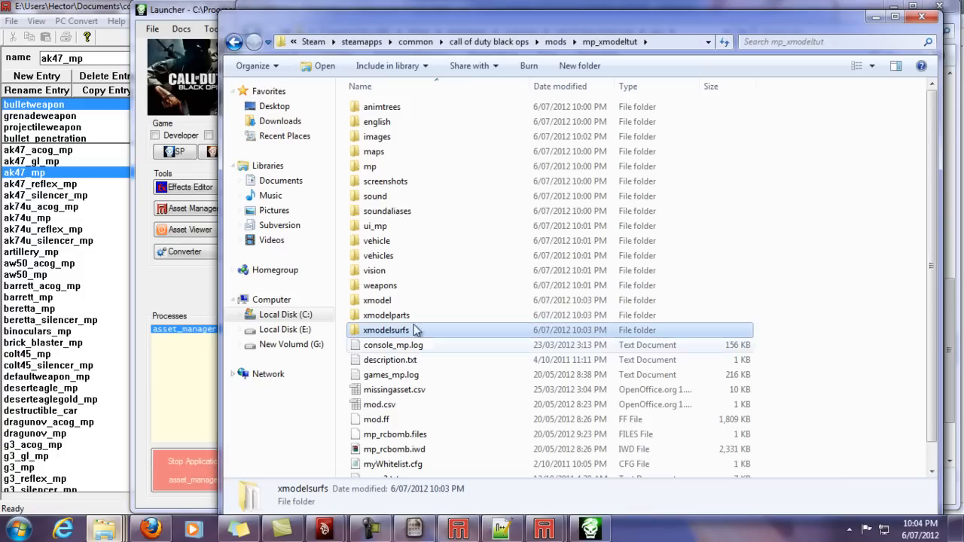
pyautogui.rightClick(817, 279)
pyautogui.moveTo(674, 245)
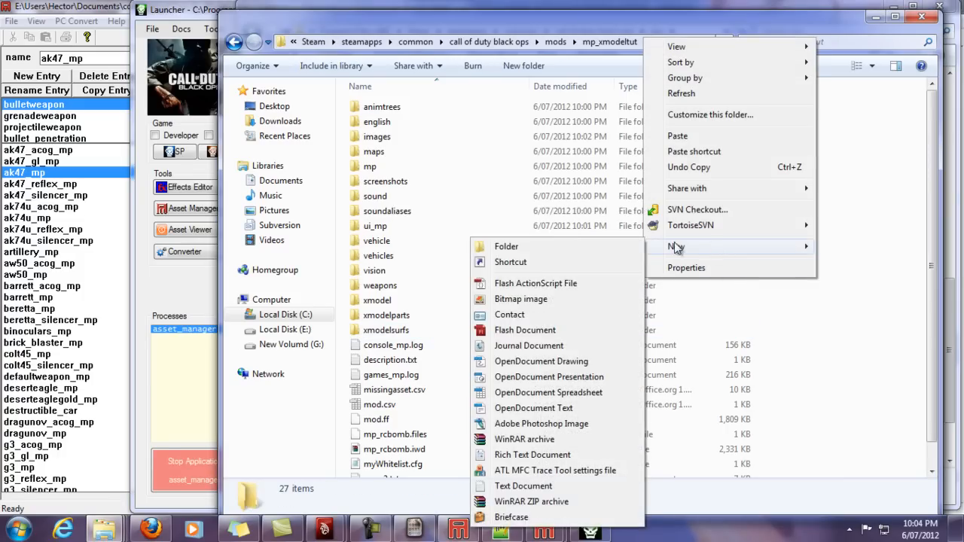
pyautogui.click(549, 249)
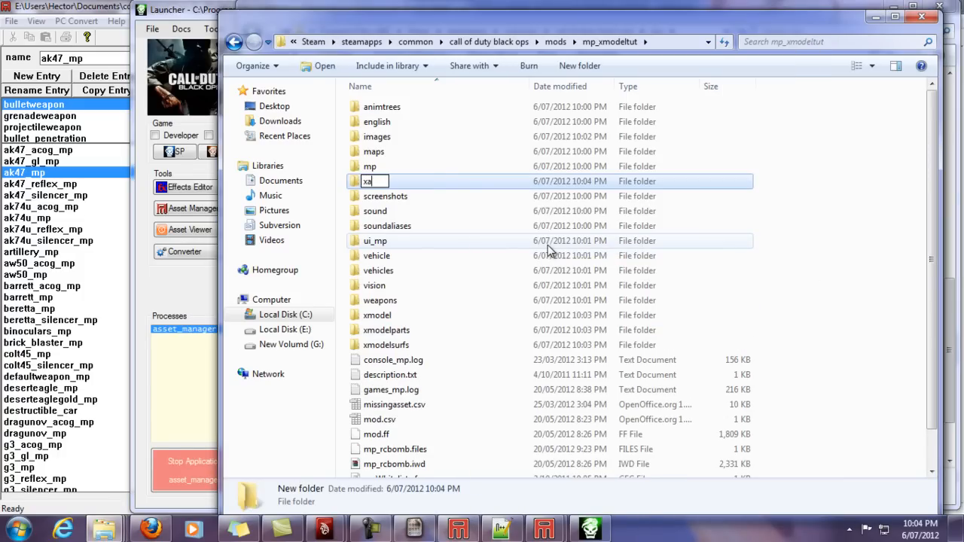
pyautogui.write('xanim')
pyautogui.press('Return')
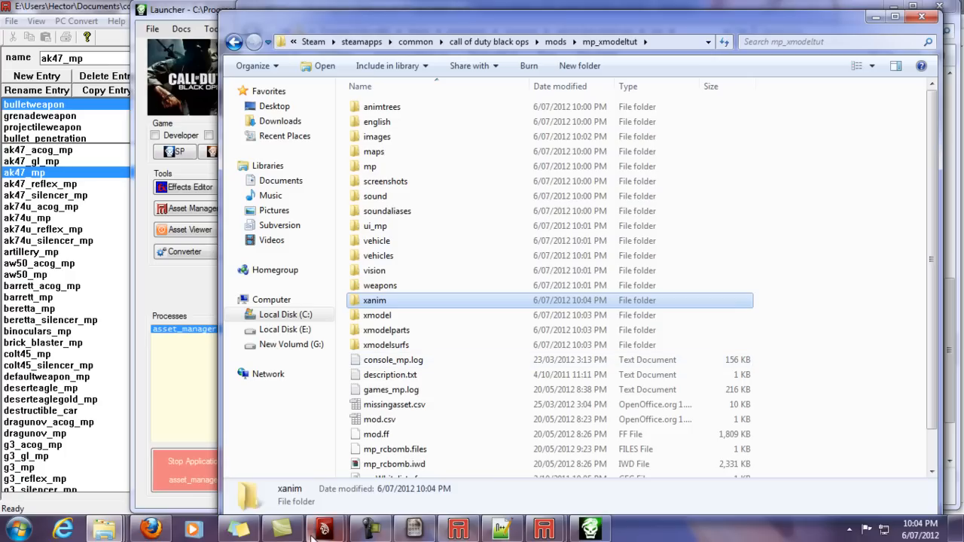
# - Open the akxanims folder on the desktop and copy all of its viewmodel animation files
pyautogui.press('super+d')
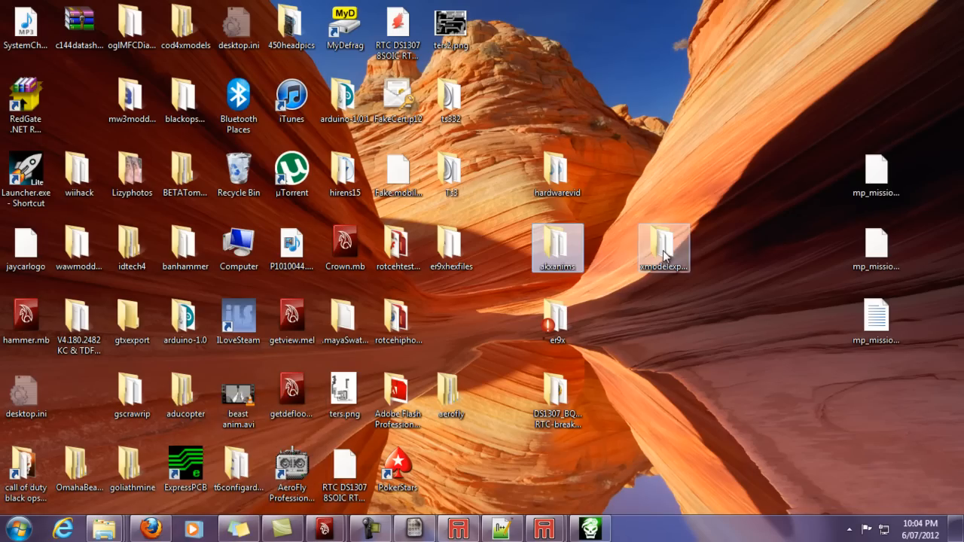
pyautogui.click(666, 251)
pyautogui.moveTo(666, 252)
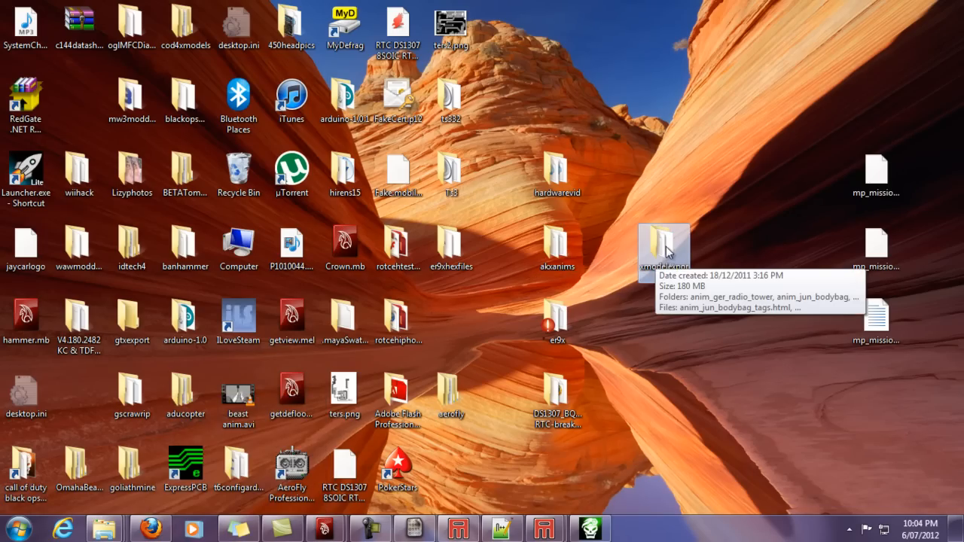
pyautogui.doubleClick(558, 243)
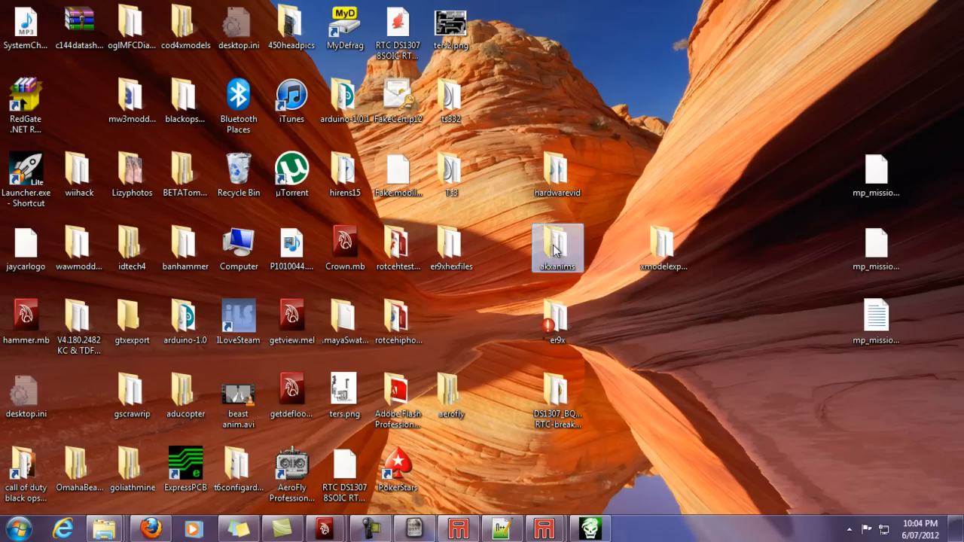
pyautogui.click(420, 358)
pyautogui.click(421, 368)
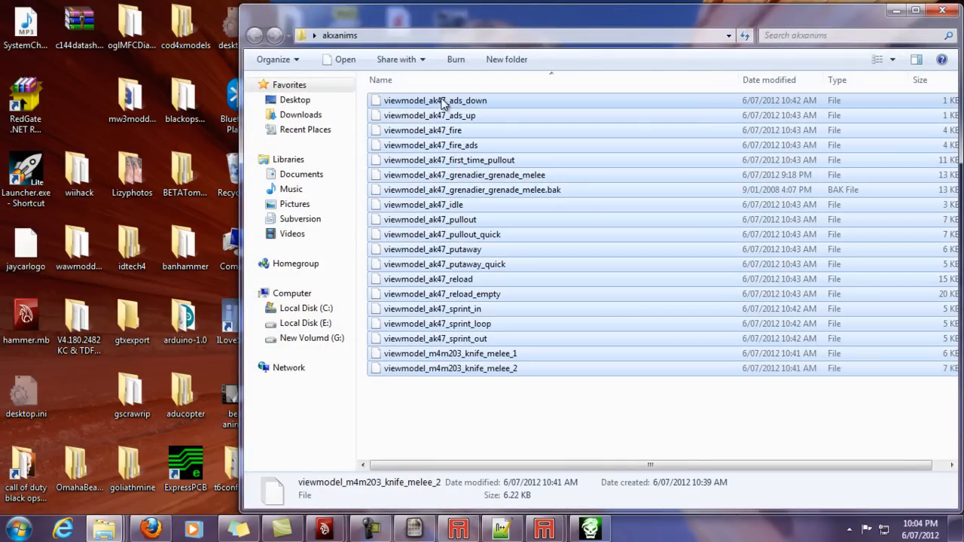
pyautogui.keyDown('shift'); pyautogui.click(444, 101); pyautogui.keyUp('shift')
pyautogui.rightClick(442, 99)
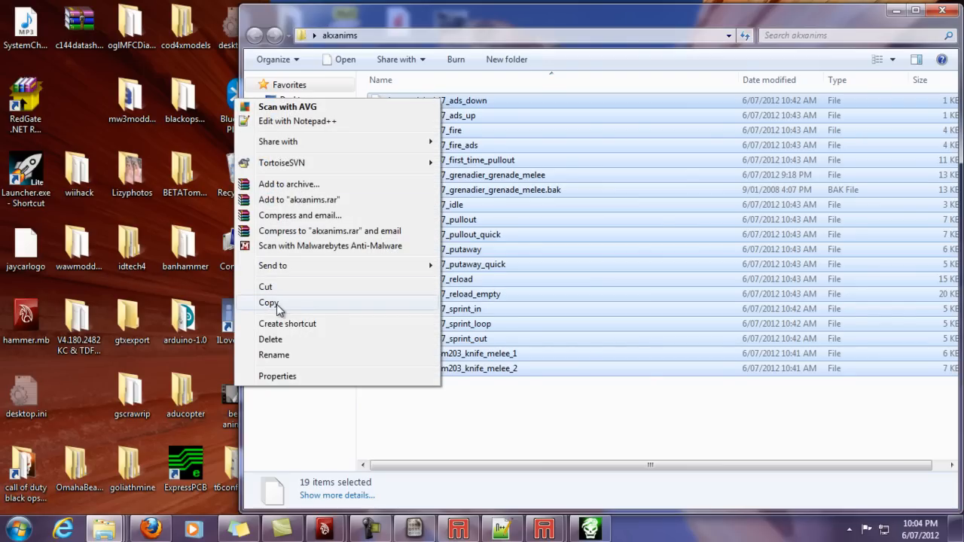
pyautogui.click(269, 303)
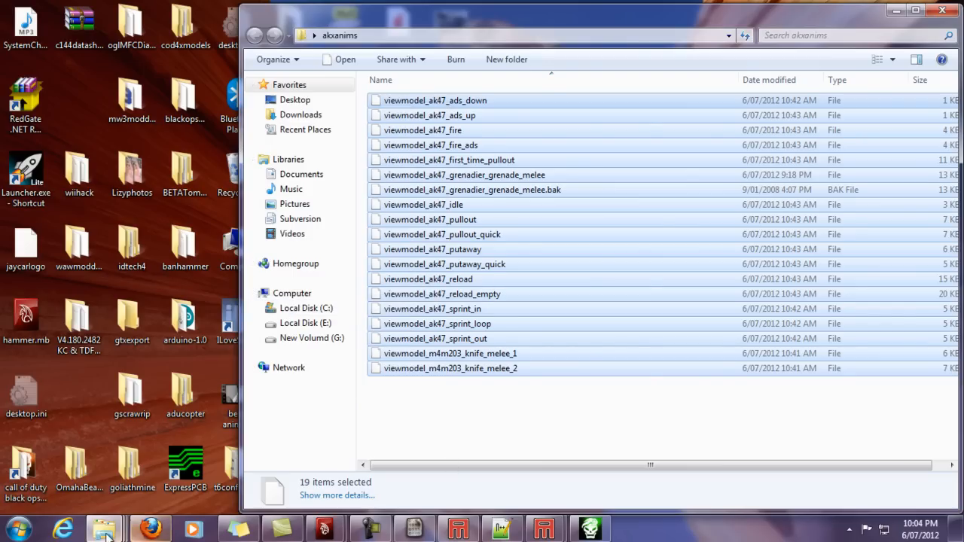
# - Paste the copied animation files into the mp_xmodeltut mod's new xanim folder
pyautogui.moveTo(107, 537)
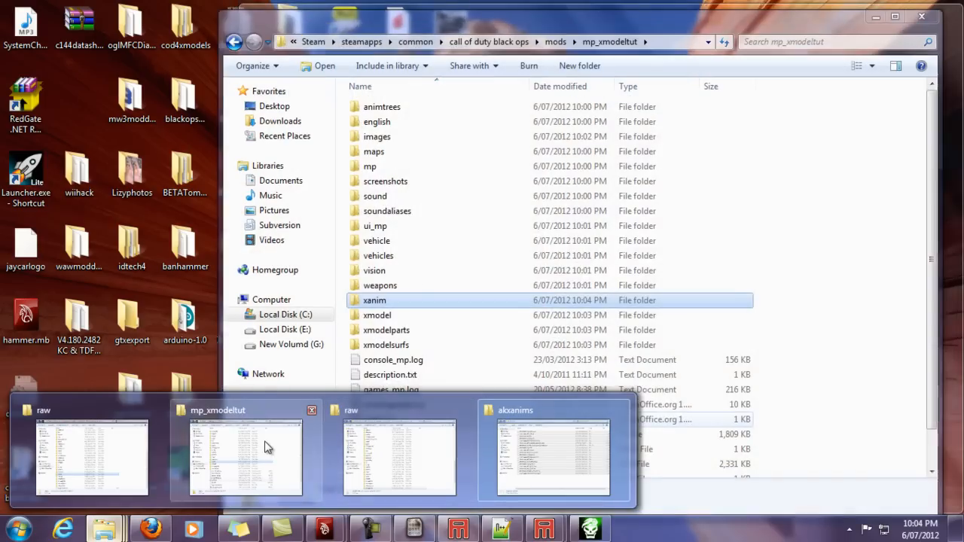
pyautogui.click(265, 445)
pyautogui.doubleClick(386, 300)
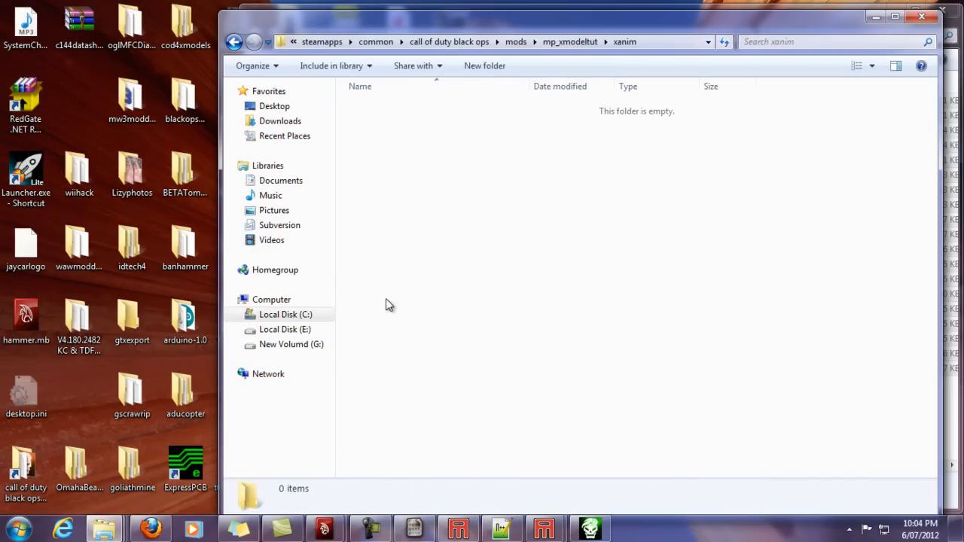
pyautogui.rightClick(438, 202)
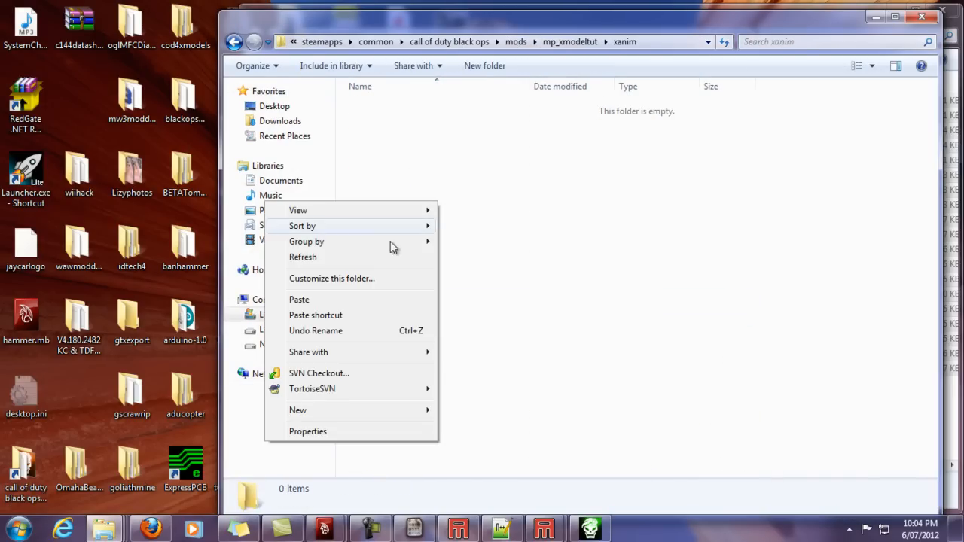
pyautogui.click(360, 299)
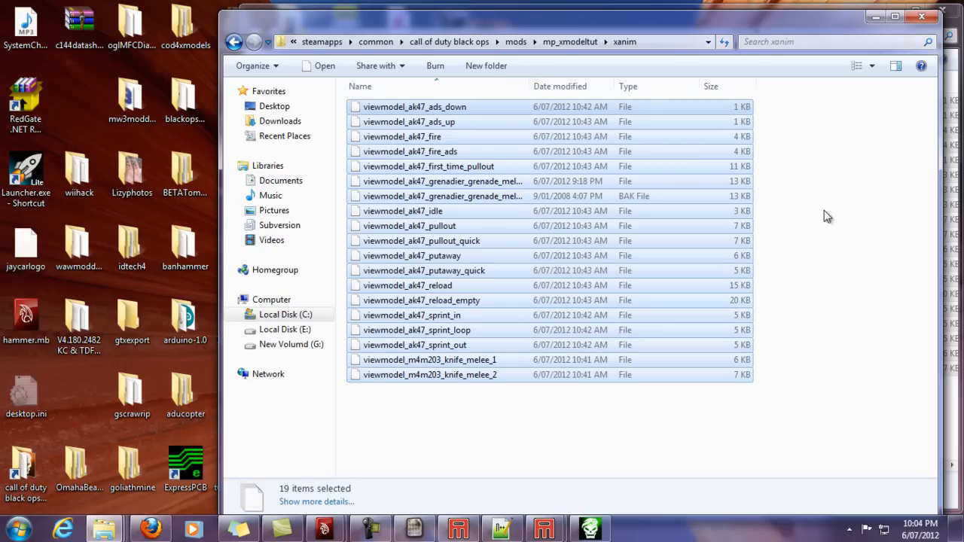
pyautogui.click(821, 228)
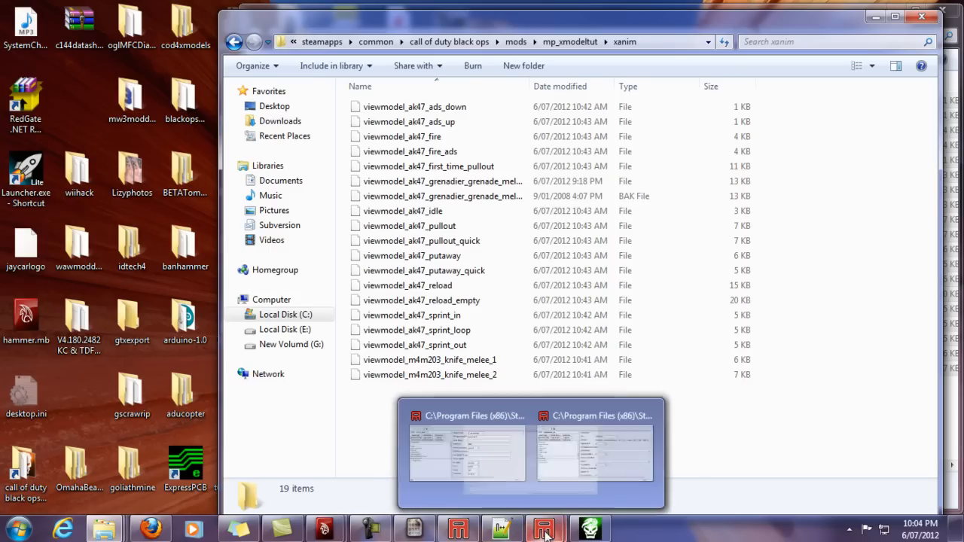
# - Switch to the Launcher's Mod Builder, copy the xanim,oma_idle line from the mp_omaking mod's zone source, and close that zone source
pyautogui.click(602, 532)
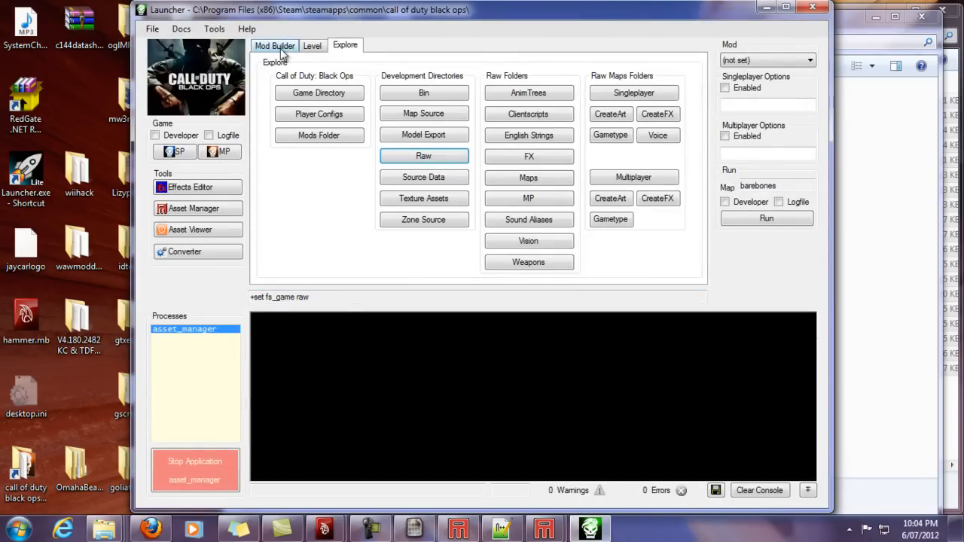
pyautogui.click(276, 47)
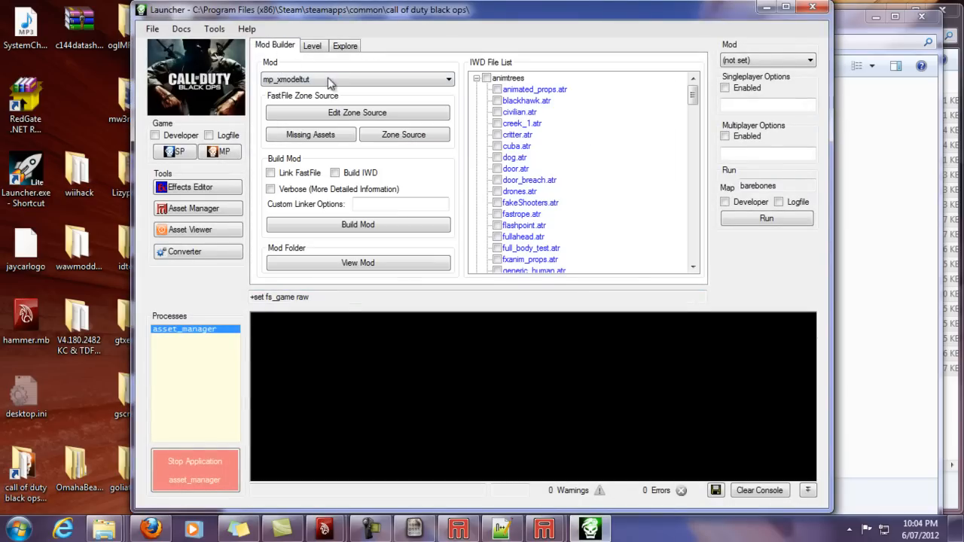
pyautogui.click(434, 83)
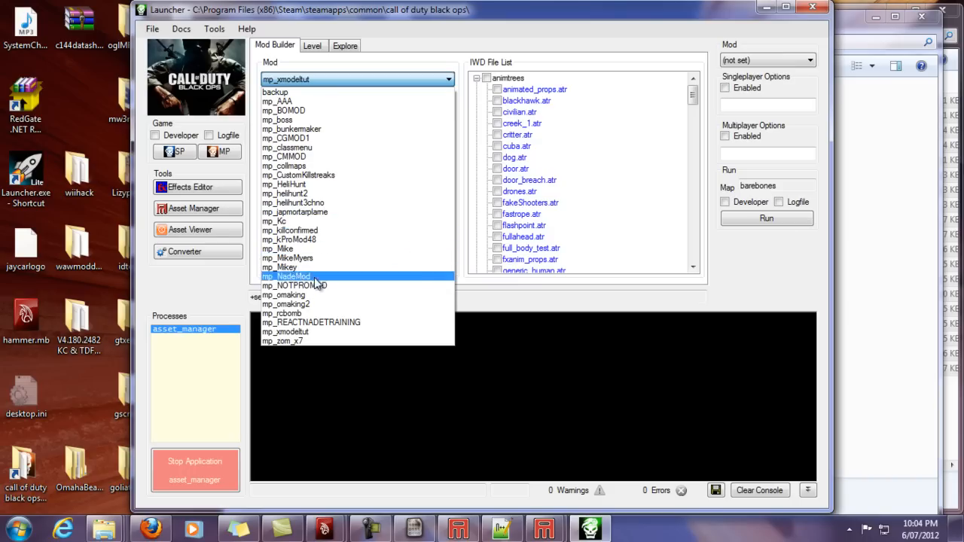
pyautogui.click(298, 295)
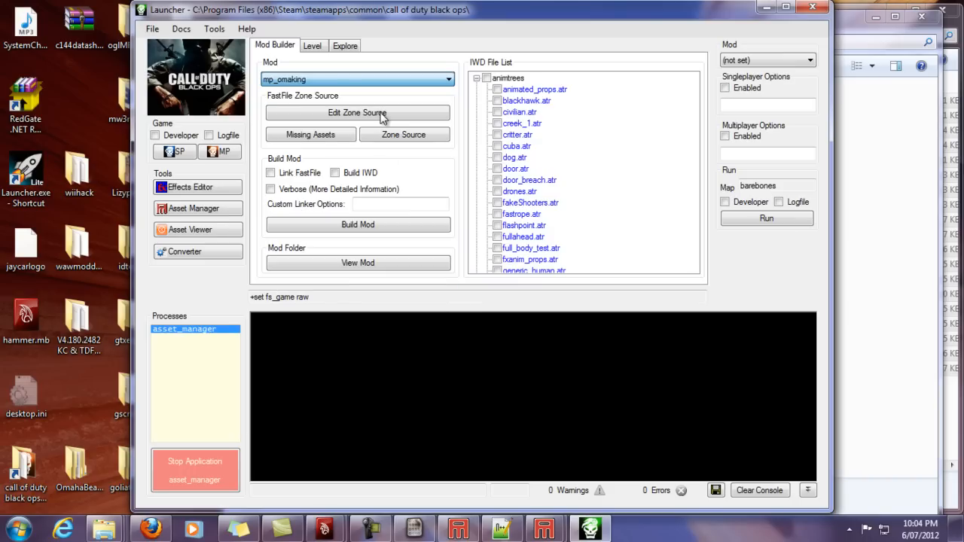
pyautogui.click(411, 106)
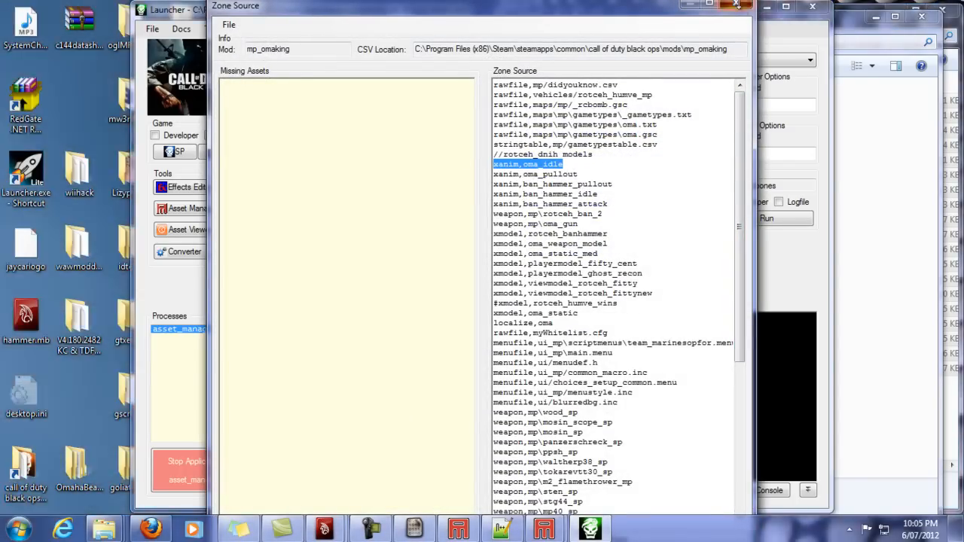
pyautogui.click(795, 6)
# - Select the mp_xmodeltut mod, open its zone source for editing and add the line xanim,oma_idle at the end
pyautogui.click(449, 80)
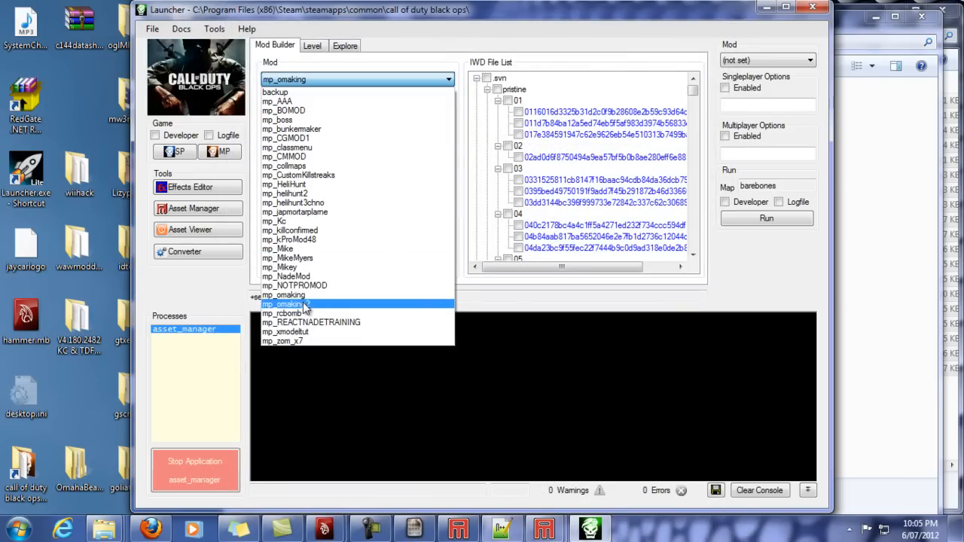
pyautogui.click(301, 331)
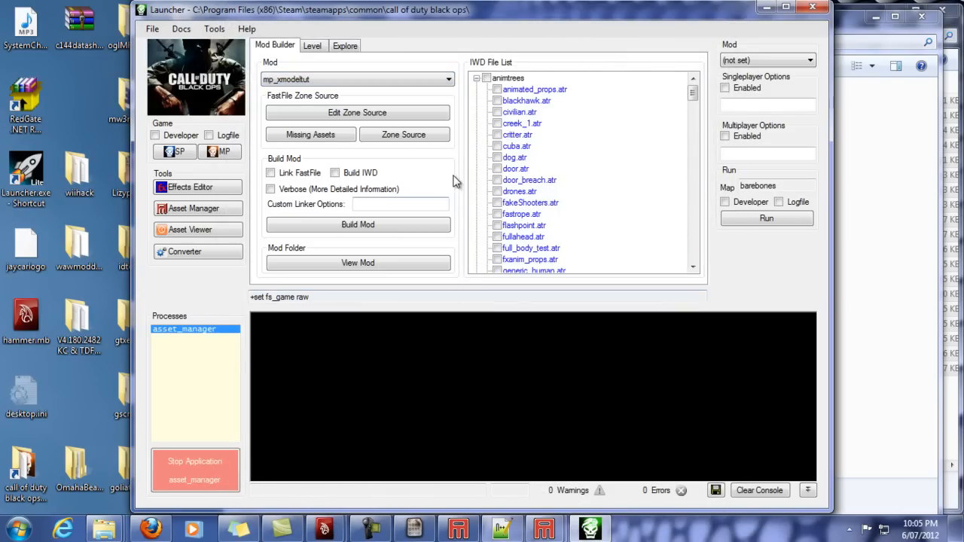
pyautogui.click(372, 113)
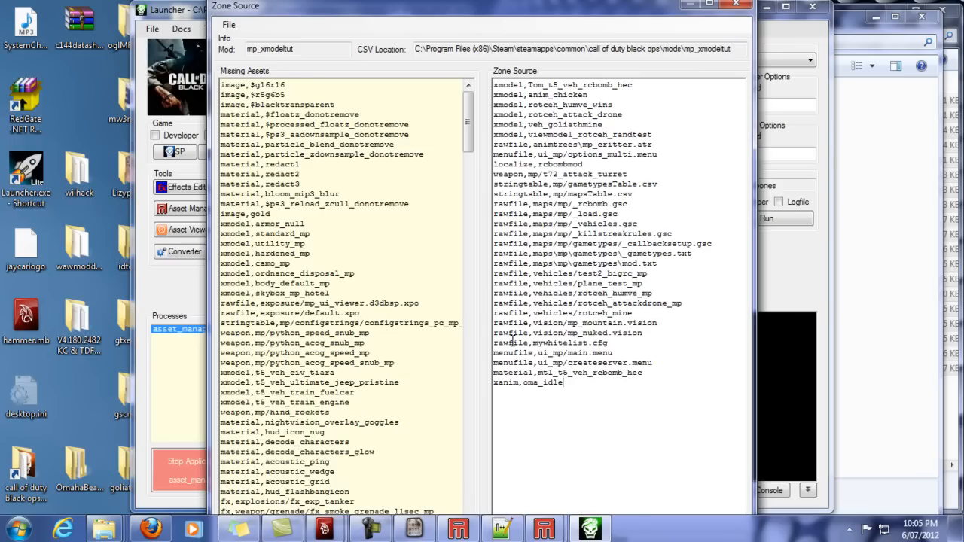
# - Copy the rotceh_ak47_mp weapon file from the game's raw weapons\mp folder
pyautogui.moveTo(104, 529)
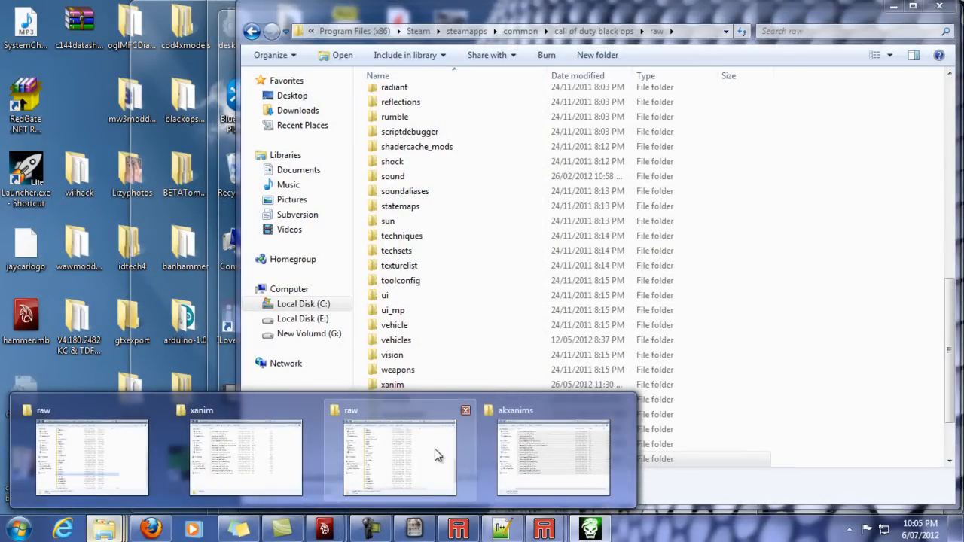
pyautogui.click(435, 449)
pyautogui.click(427, 340)
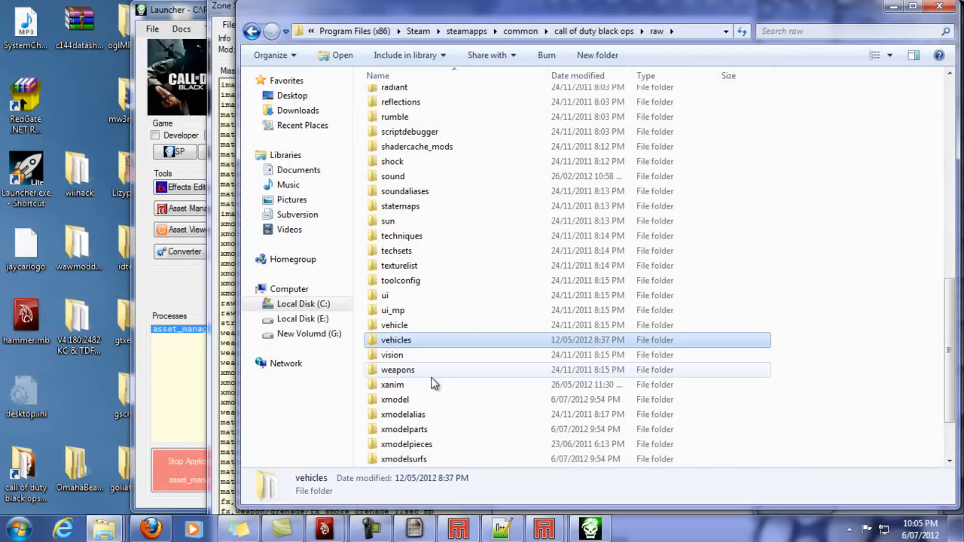
pyautogui.doubleClick(421, 371)
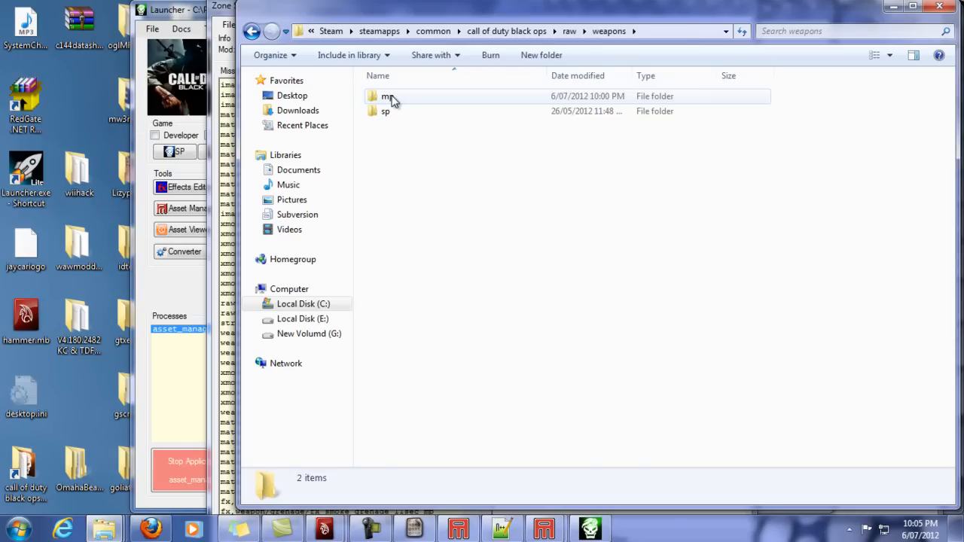
pyautogui.doubleClick(394, 98)
pyautogui.click(417, 101)
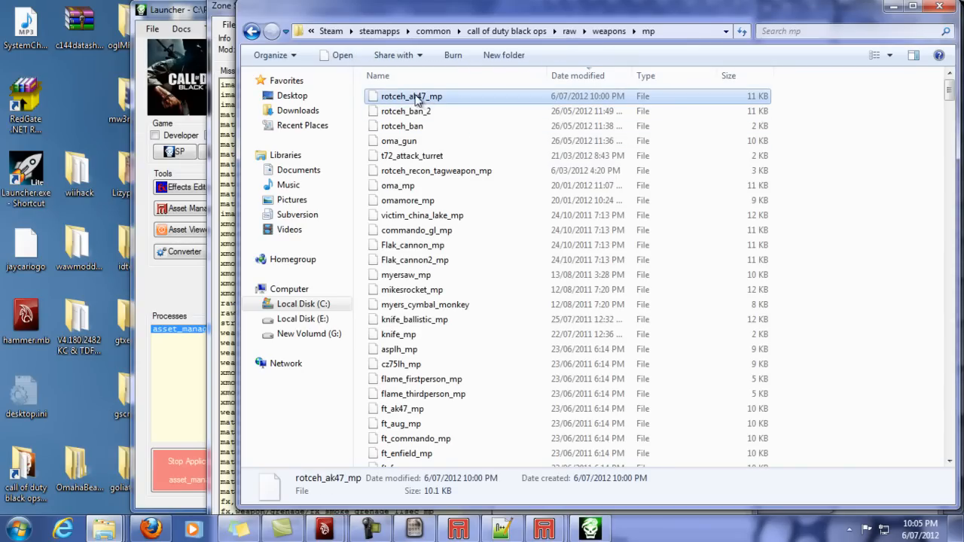
pyautogui.rightClick(431, 104)
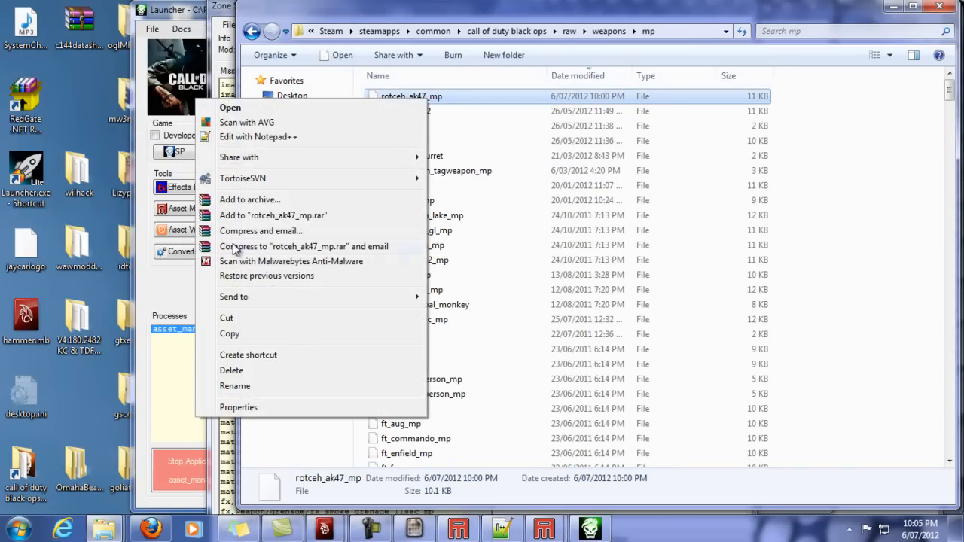
pyautogui.click(258, 337)
# - Paste the copied weapon file into the mp_xmodeltut mod's weapons\mp folder
pyautogui.moveTo(104, 529)
pyautogui.click(278, 462)
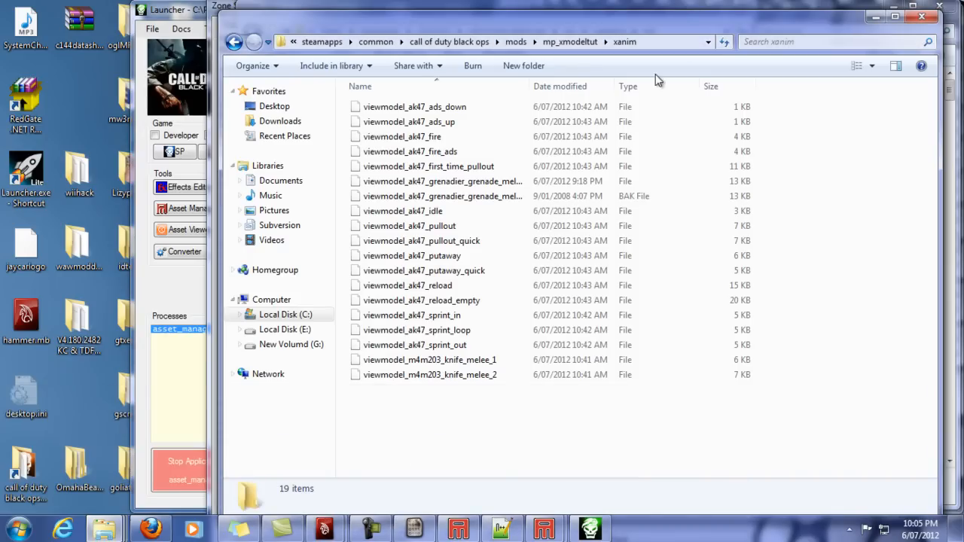
pyautogui.click(571, 42)
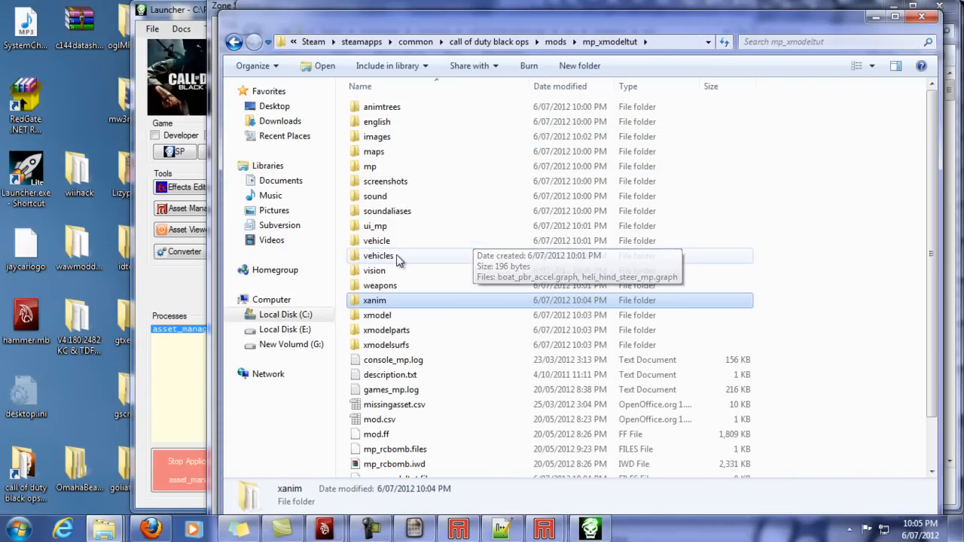
pyautogui.doubleClick(390, 292)
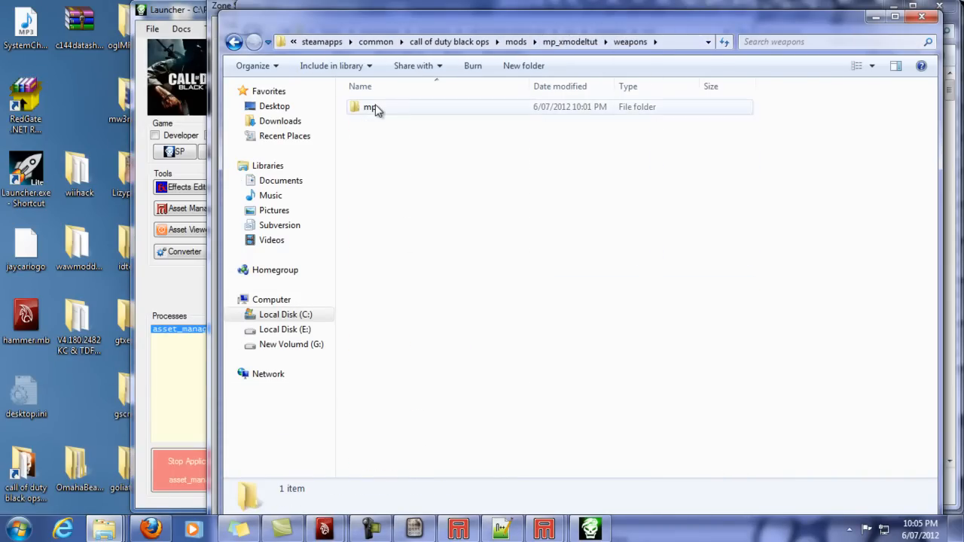
pyautogui.doubleClick(370, 106)
pyautogui.rightClick(413, 174)
pyautogui.click(300, 273)
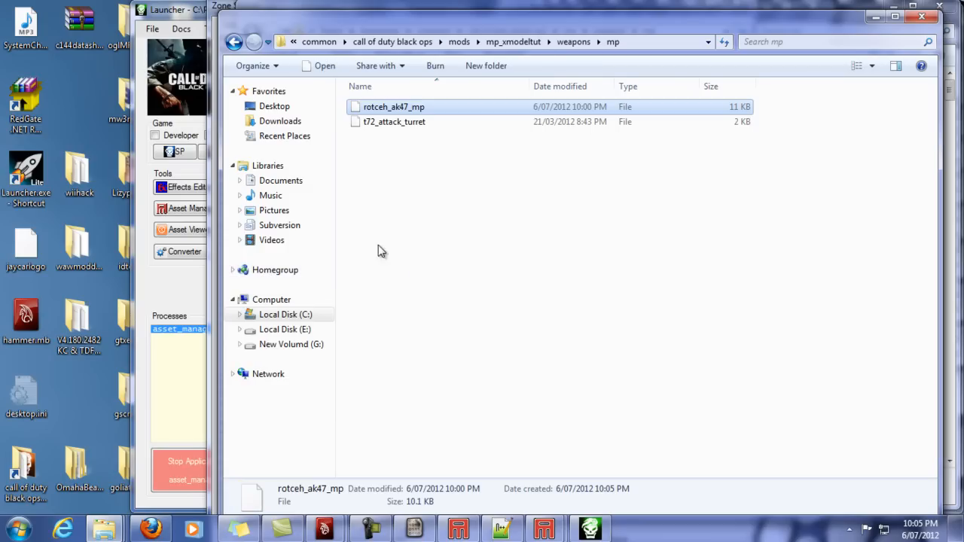
pyautogui.click(490, 181)
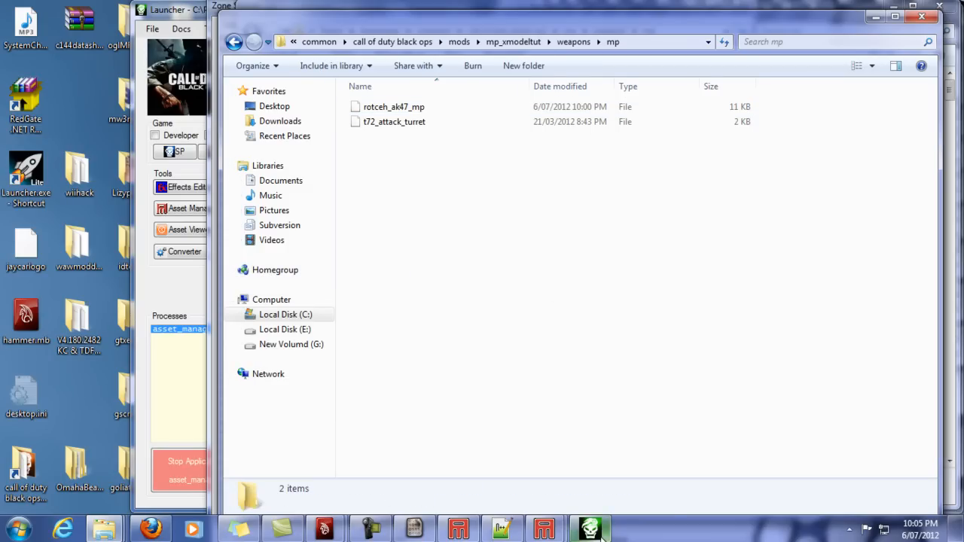
# - Return to the mp_xmodeltut zone source and remove the name oma_idle from its last line, keeping the xanim, prefix
pyautogui.moveTo(602, 537)
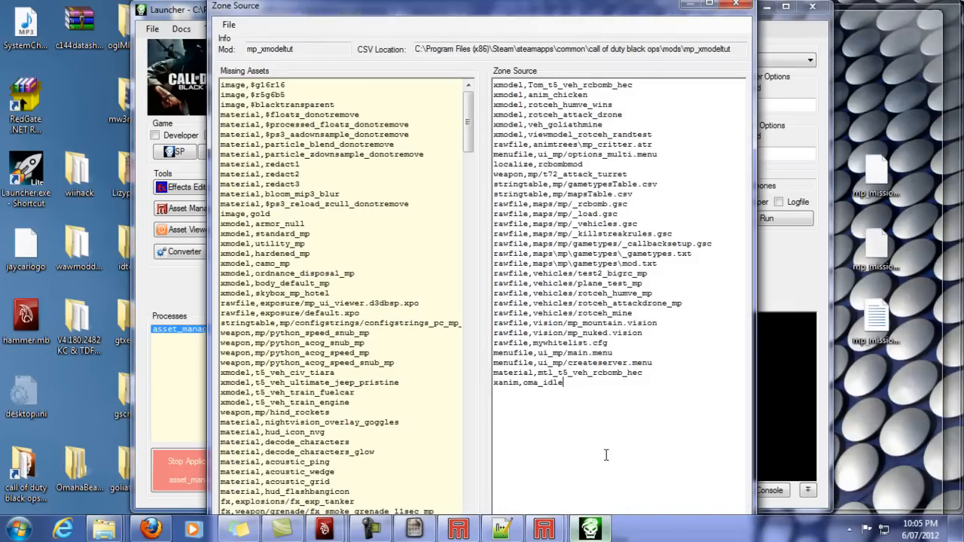
pyautogui.click(607, 457)
pyautogui.moveTo(571, 384); pyautogui.dragTo(524, 384)
pyautogui.press('BackSpace')
# - Copy the file name viewmodel_ak47_ads_down from the akxanims folder and paste it after xanim, in the zone source
pyautogui.moveTo(125, 518)
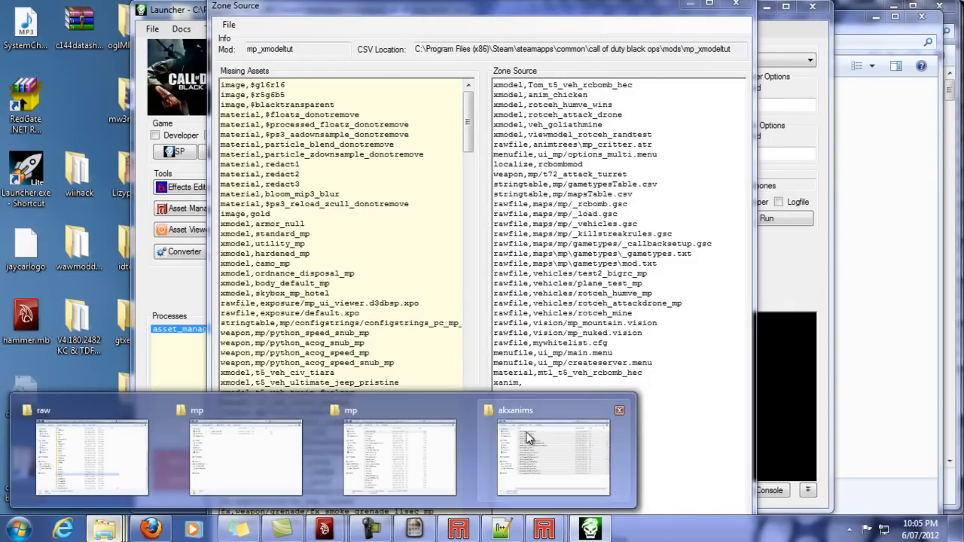
pyautogui.moveTo(527, 437)
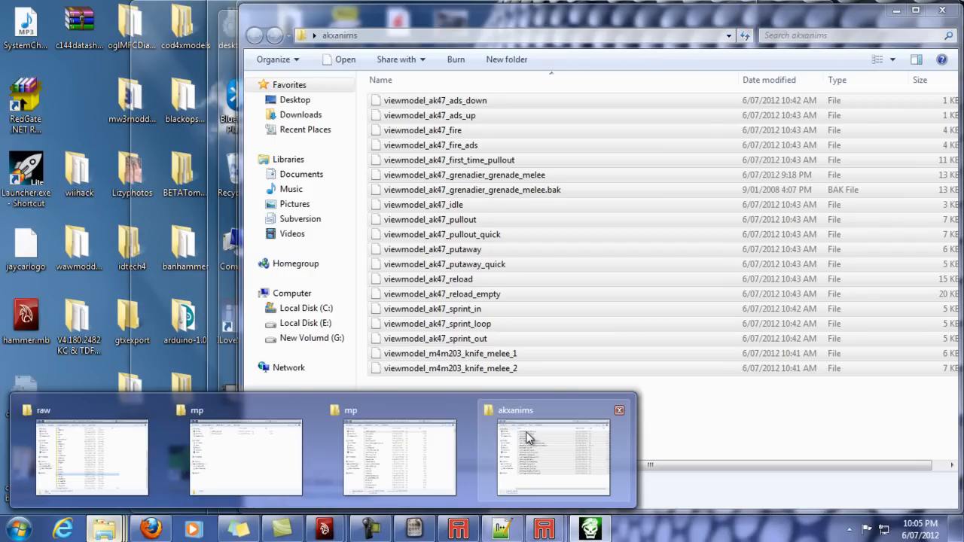
pyautogui.click(527, 437)
pyautogui.click(478, 107)
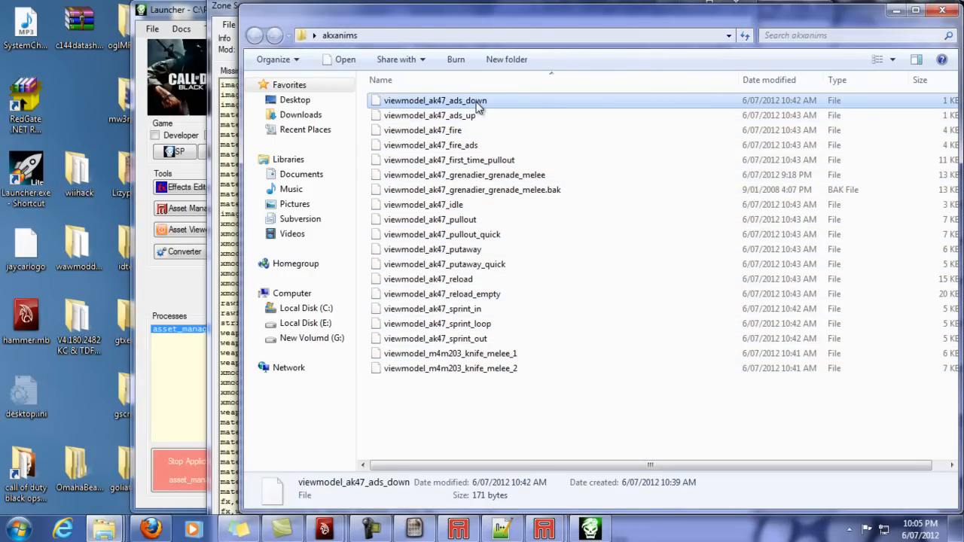
pyautogui.rightClick(478, 107)
pyautogui.click(288, 388)
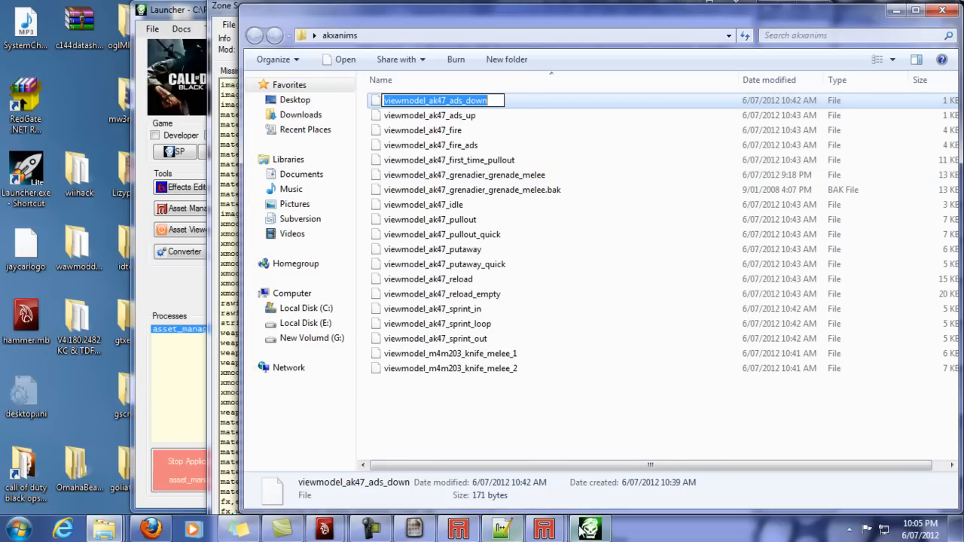
pyautogui.moveTo(589, 534)
pyautogui.click(590, 438)
pyautogui.hotkey('ctrl', 'v')
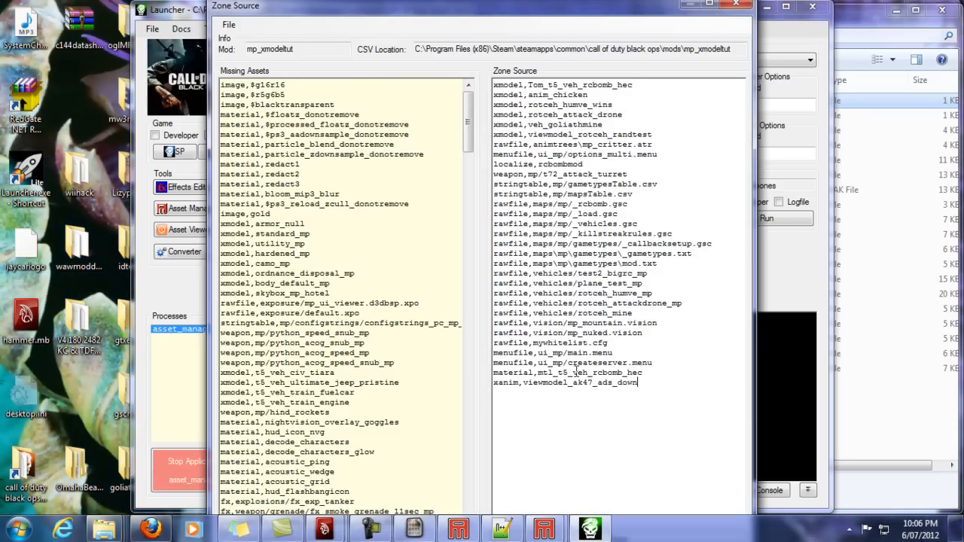
# - Add a run of lines containing only the xanim, prefix below the viewmodel_ak47_ads_down line in the zone source
pyautogui.moveTo(643, 382); pyautogui.dragTo(489, 384)
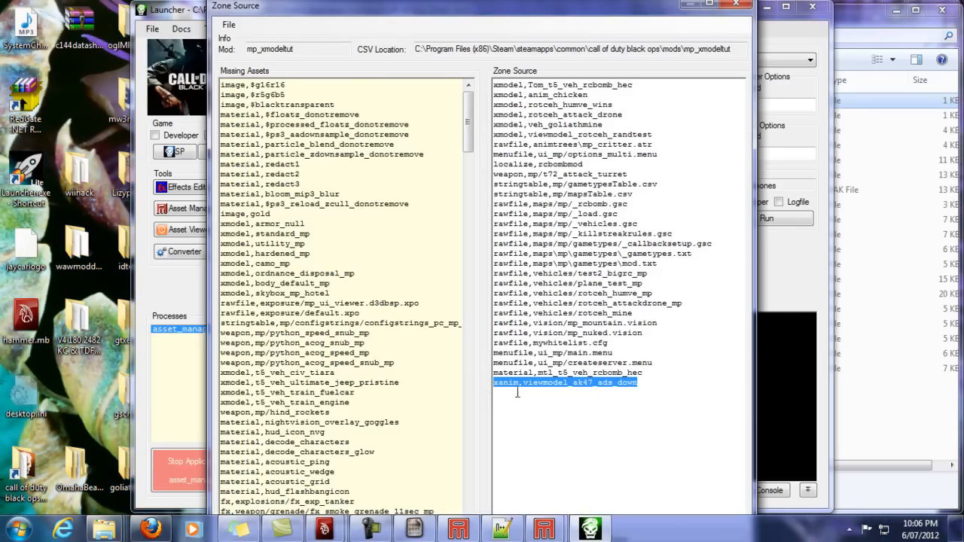
pyautogui.click(517, 384)
pyautogui.press('Return')
pyautogui.hotkey('ctrl', 'v')
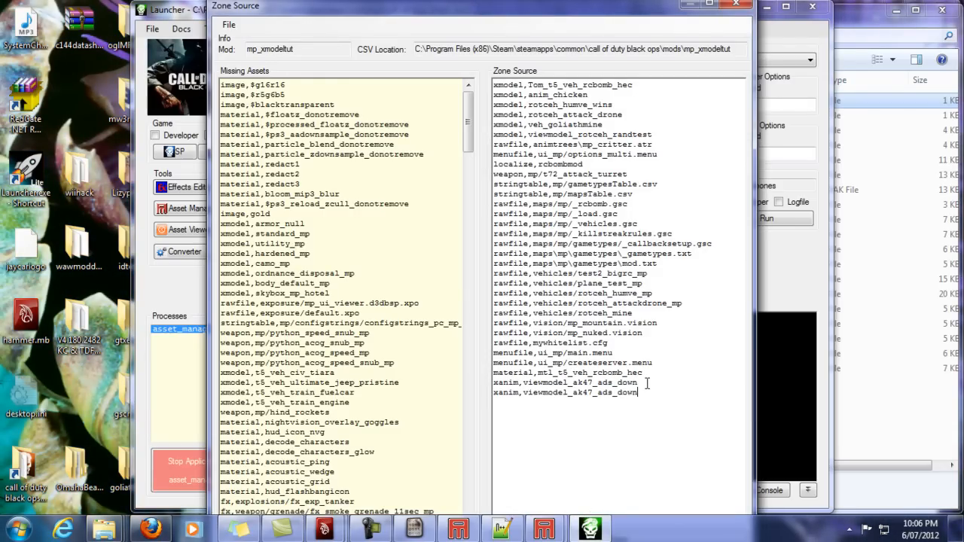
pyautogui.moveTo(640, 394); pyautogui.dragTo(555, 398)
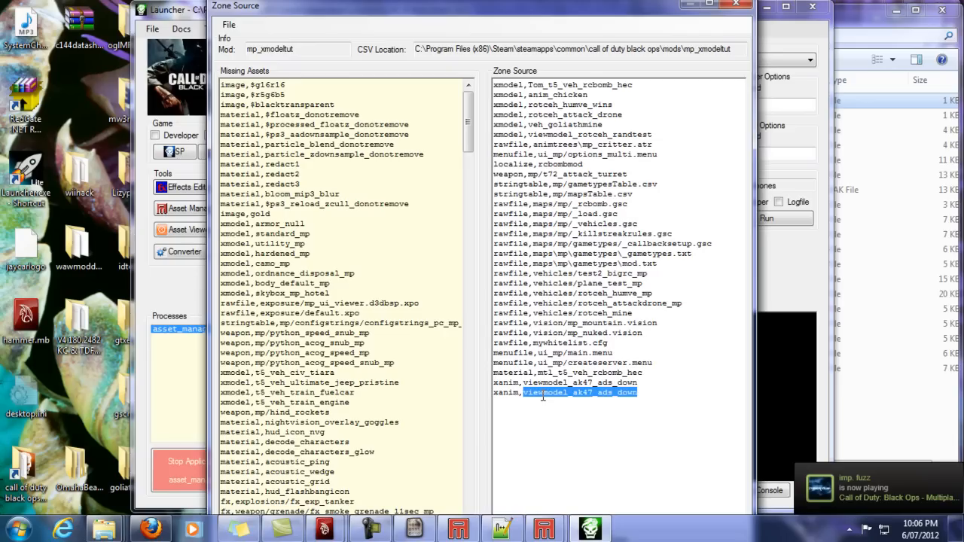
pyautogui.press('BackSpace')
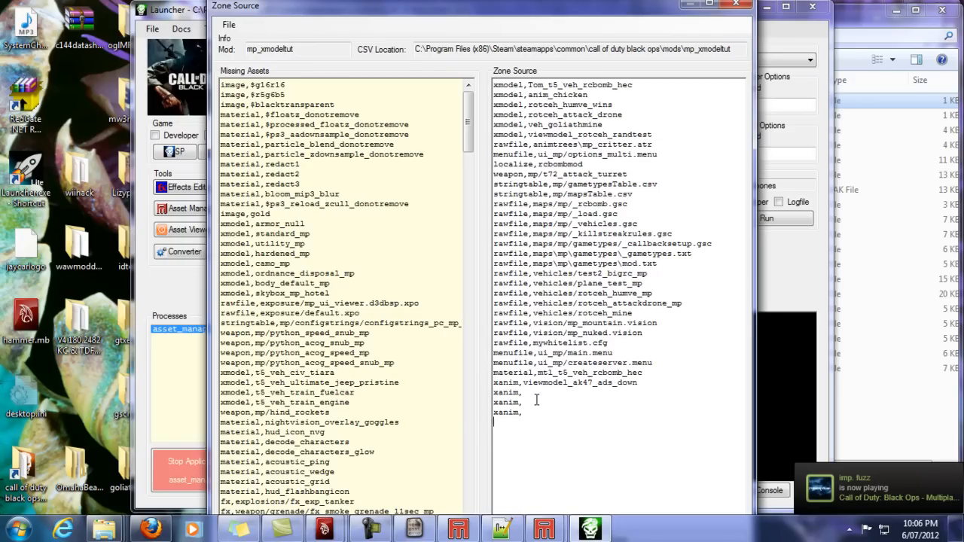
pyautogui.hotkey('ctrl', 'v')
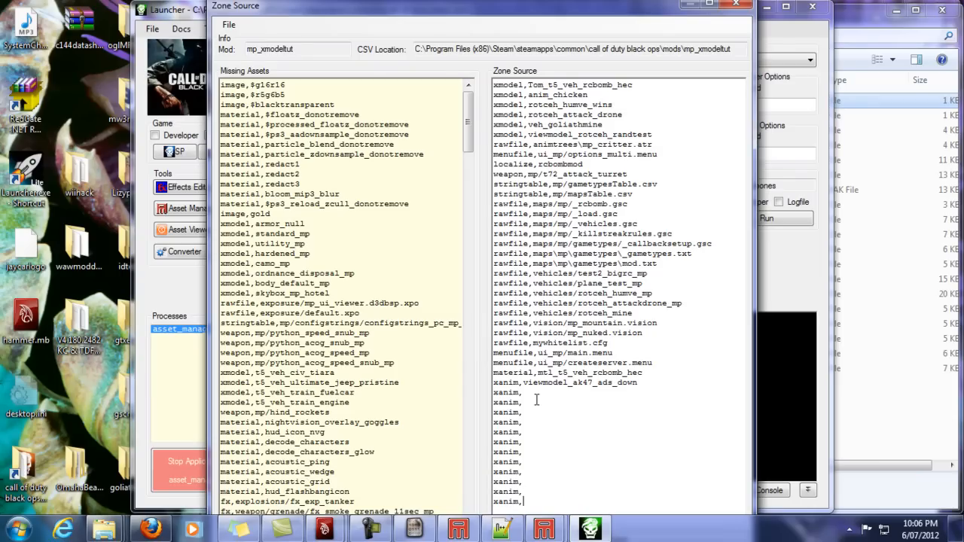
pyautogui.write('xanim,')
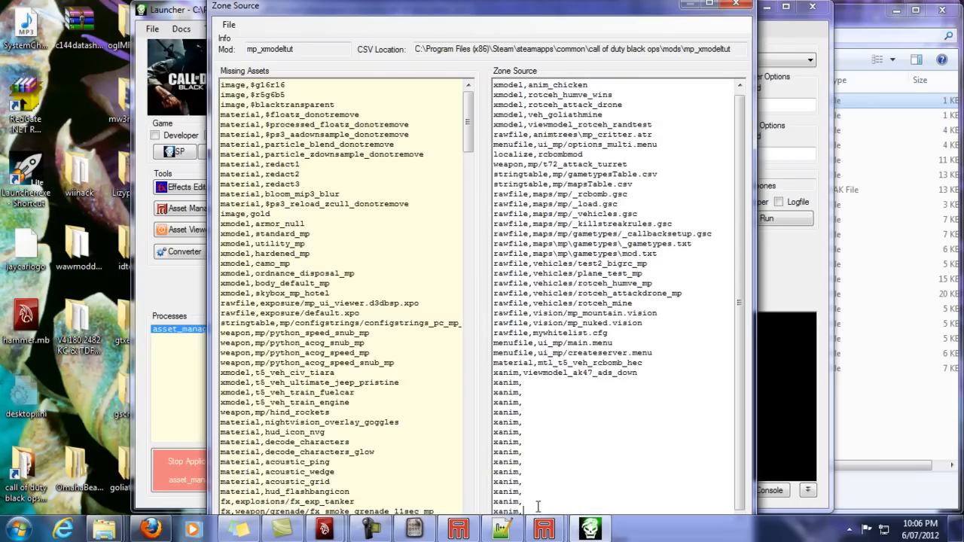
# - Copy the file name viewmodel_ak47_ads_up from akxanims and paste it into the first empty xanim line
pyautogui.click(837, 283)
pyautogui.rightClick(415, 115)
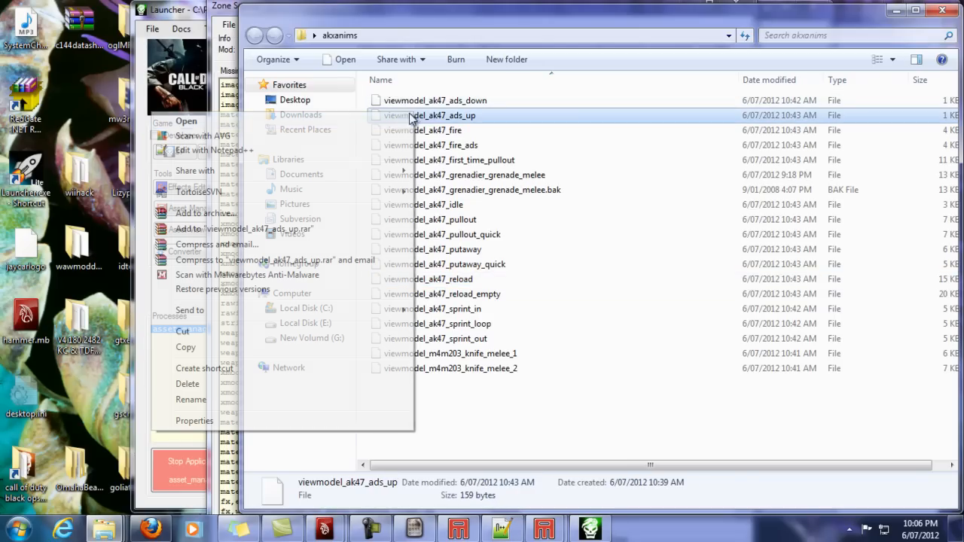
pyautogui.click(226, 399)
pyautogui.hotkey('ctrl', 'c')
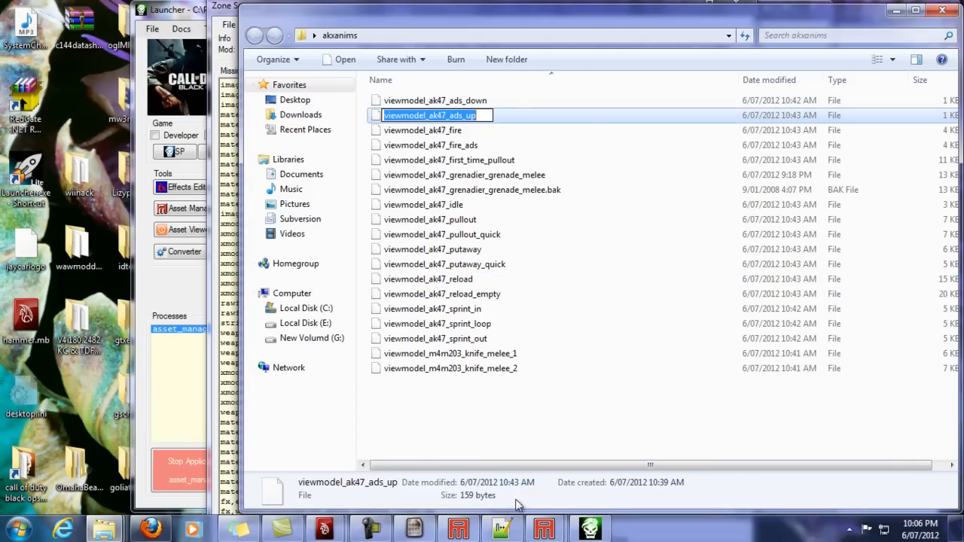
pyautogui.click(556, 530)
pyautogui.hotkey('ctrl', 'v')
# - Copy the file name viewmodel_ak47_fire from akxanims and paste it into the next empty xanim line of the zone source
pyautogui.click(862, 411)
pyautogui.click(419, 130)
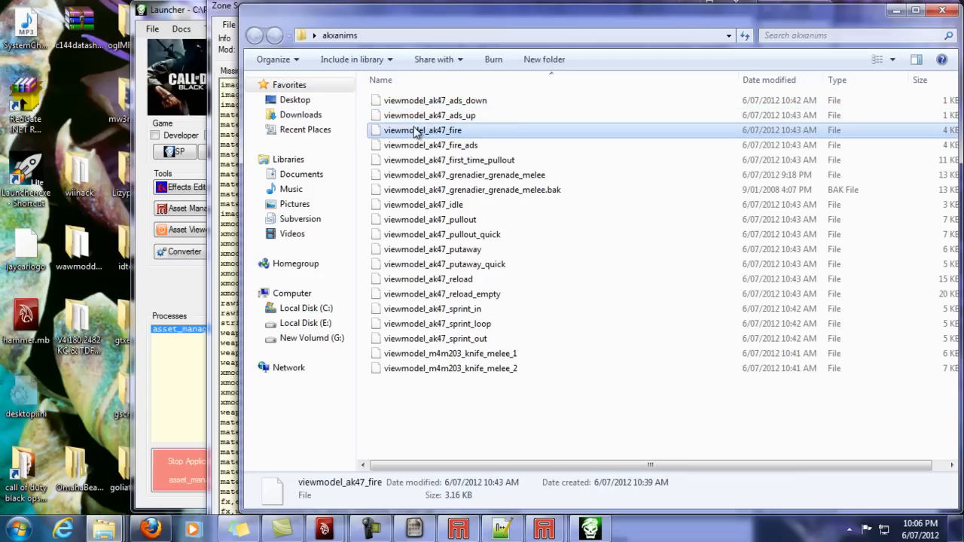
pyautogui.rightClick(419, 129)
pyautogui.click(262, 412)
pyautogui.hotkey('ctrl', 'c')
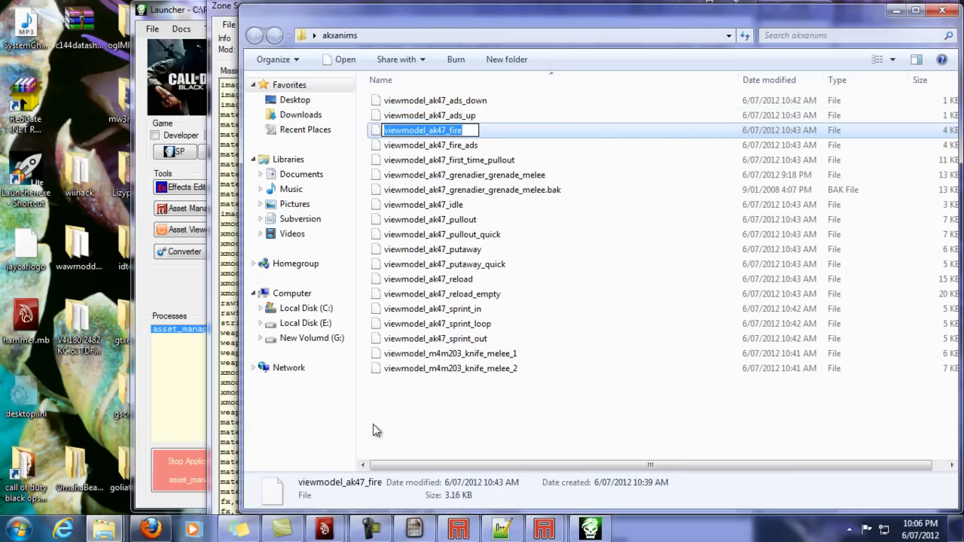
pyautogui.click(591, 530)
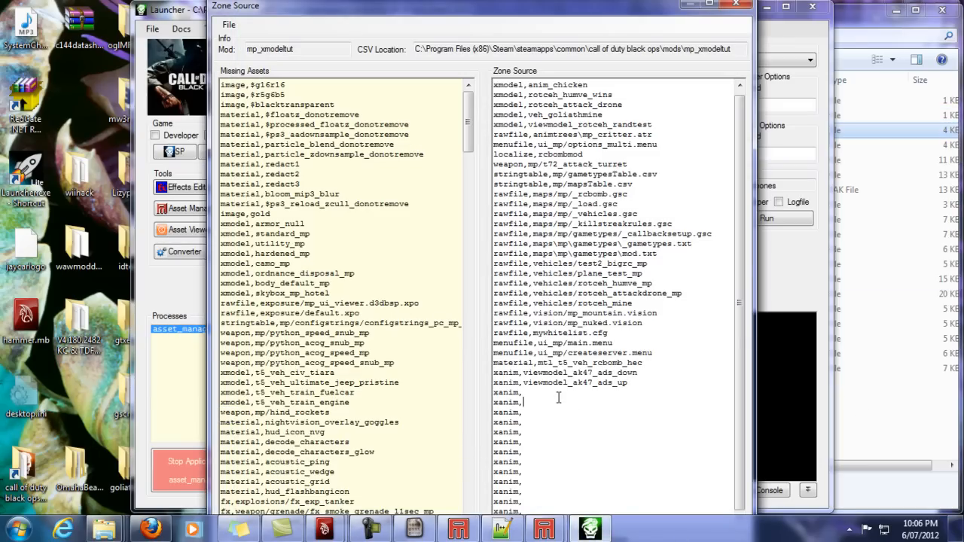
pyautogui.hotkey('ctrl', 'v')
# - Copy the file name viewmodel_ak47_fire_ads from akxanims and paste it into the xanim line below viewmodel_ak47_fire
pyautogui.click(894, 392)
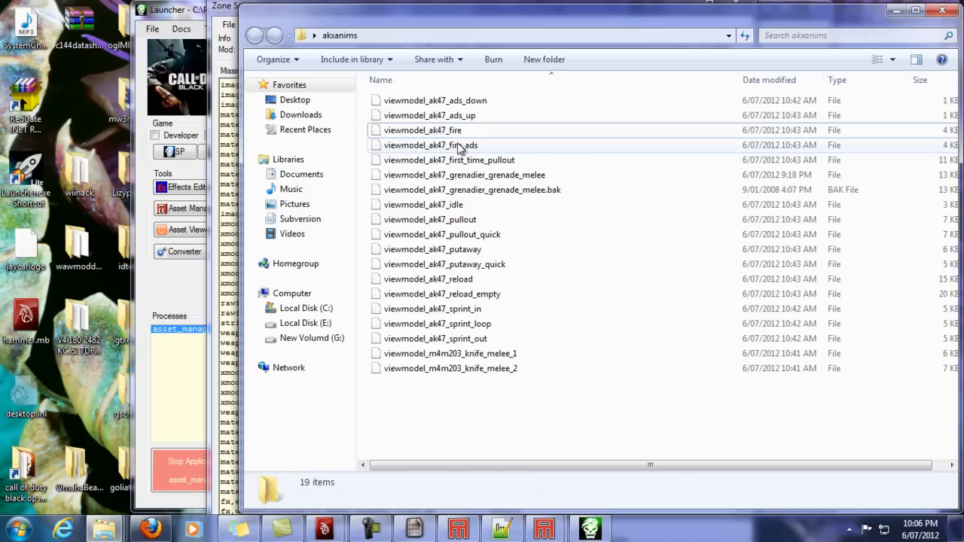
pyautogui.click(454, 147)
pyautogui.rightClick(454, 147)
pyautogui.click(243, 430)
pyautogui.hotkey('ctrl', 'c')
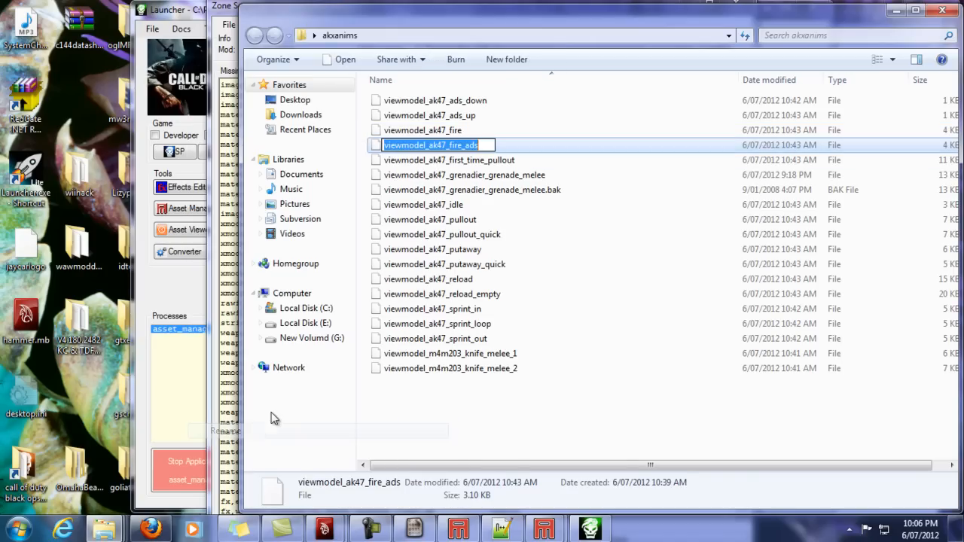
pyautogui.click(591, 529)
pyautogui.hotkey('ctrl', 'v')
# - Copy the file name viewmodel_ak47_first_time_pullout from akxanims and paste it into the xanim line below viewmodel_ak47_fire_ads
pyautogui.click(865, 439)
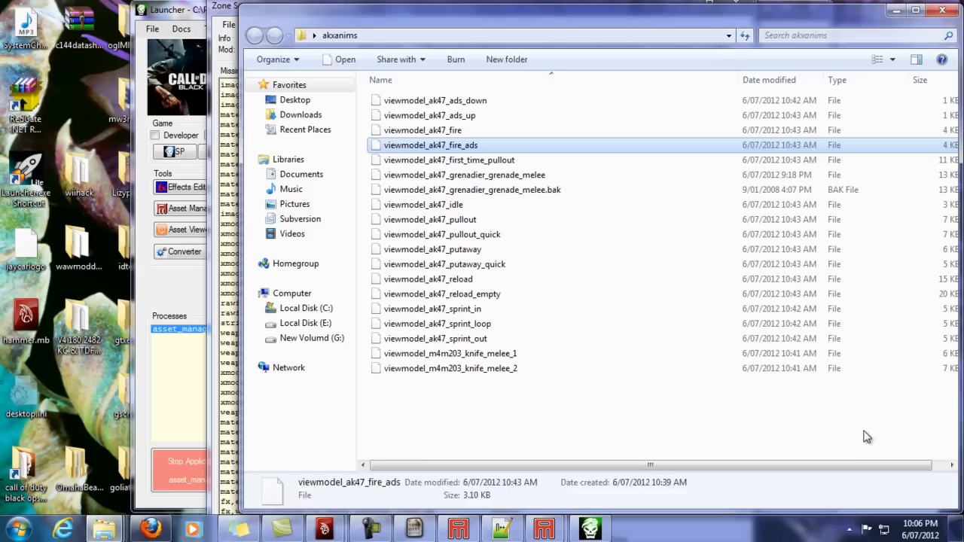
pyautogui.click(483, 161)
pyautogui.rightClick(482, 160)
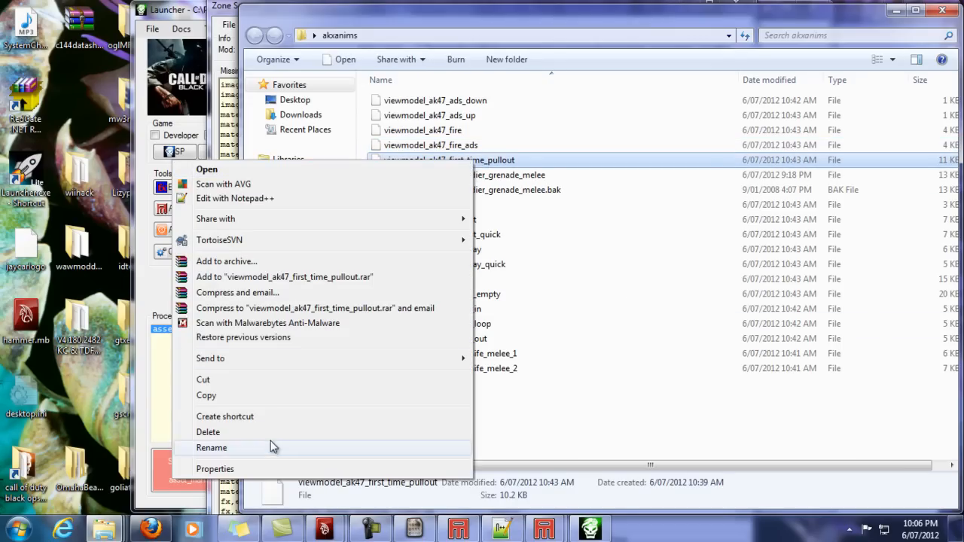
pyautogui.click(245, 448)
pyautogui.hotkey('ctrl', 'c')
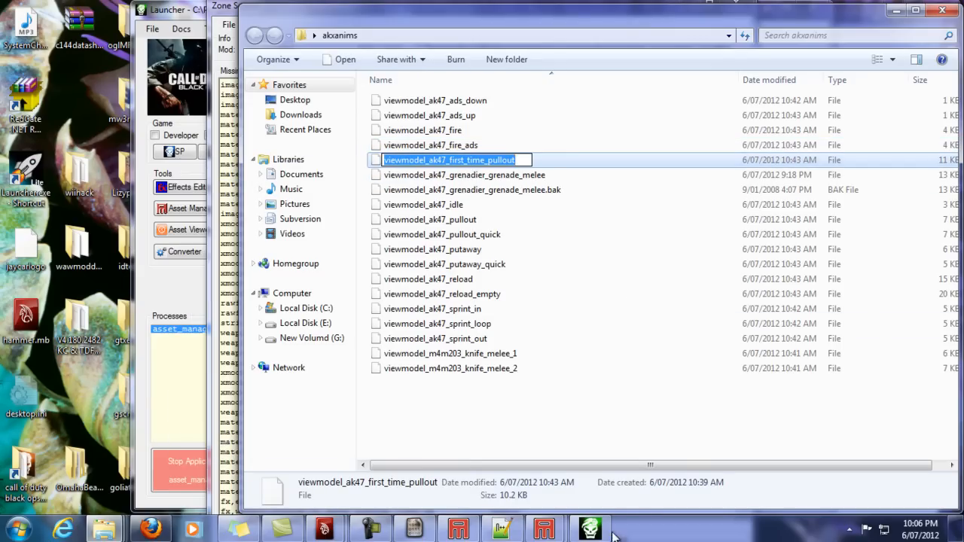
pyautogui.click(603, 529)
pyautogui.hotkey('ctrl', 'v')
# - Copy the file name viewmodel_ak47_grenadier_grenade_melee from akxanims and paste it into the xanim line below viewmodel_ak47_first_time_pullout
pyautogui.click(902, 449)
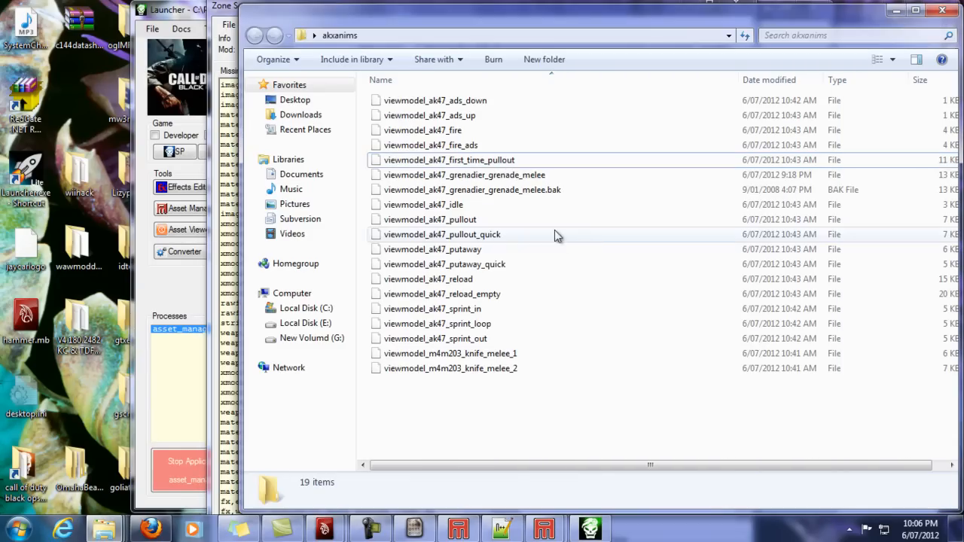
pyautogui.rightClick(499, 174)
pyautogui.click(251, 468)
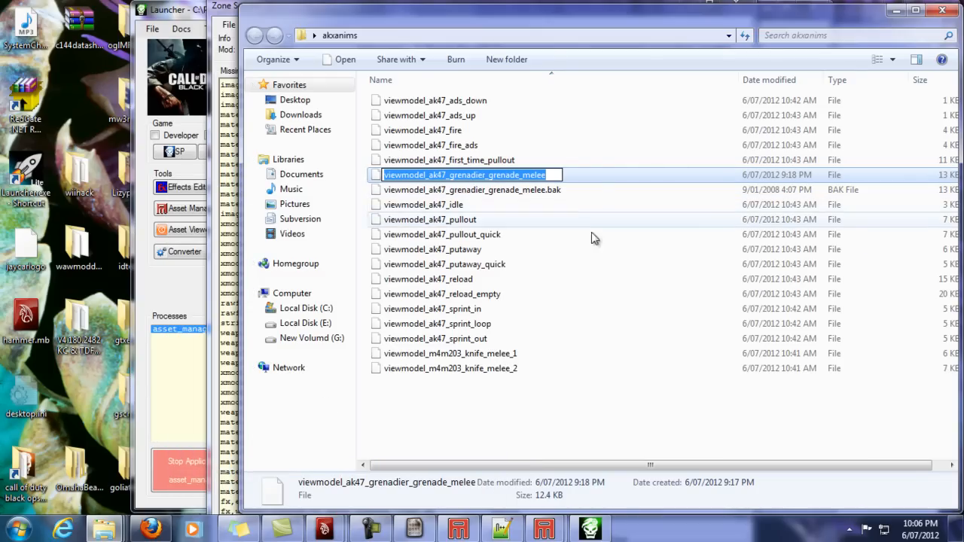
pyautogui.hotkey('alt', 'Tab')
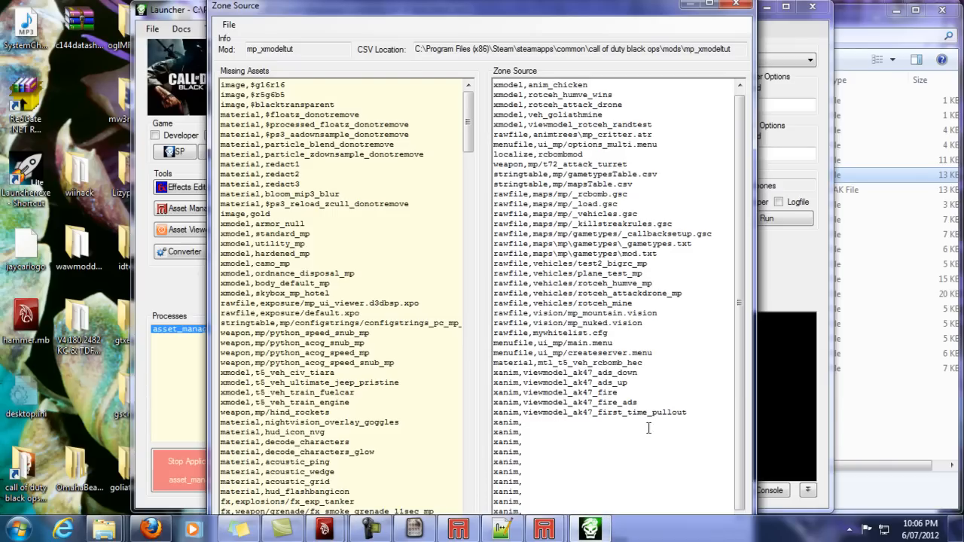
# - Copy the file name viewmodel_ak47_idle from akxanims and paste it into the xanim line below viewmodel_ak47_grenadier_grenade_melee
pyautogui.click(889, 433)
pyautogui.rightClick(449, 205)
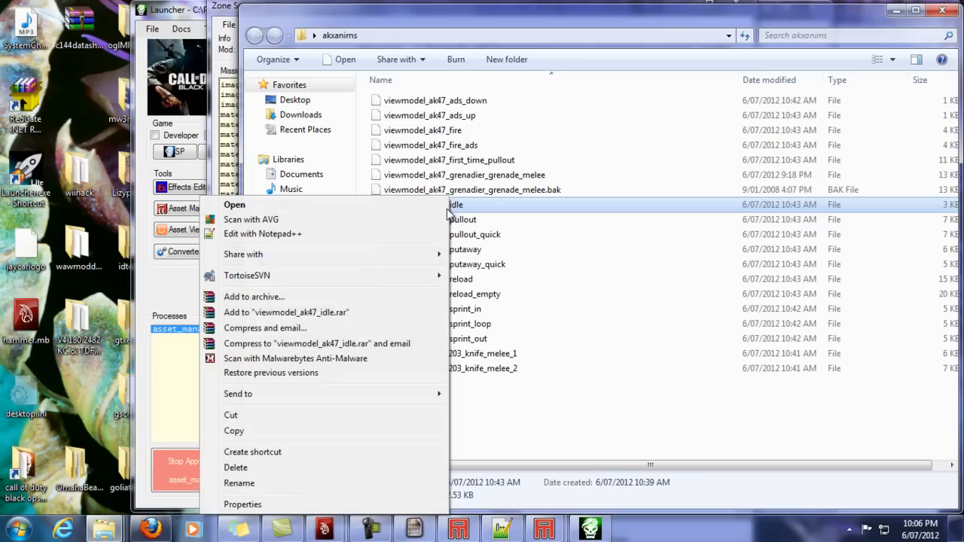
pyautogui.click(301, 483)
pyautogui.hotkey('ctrl', 'c')
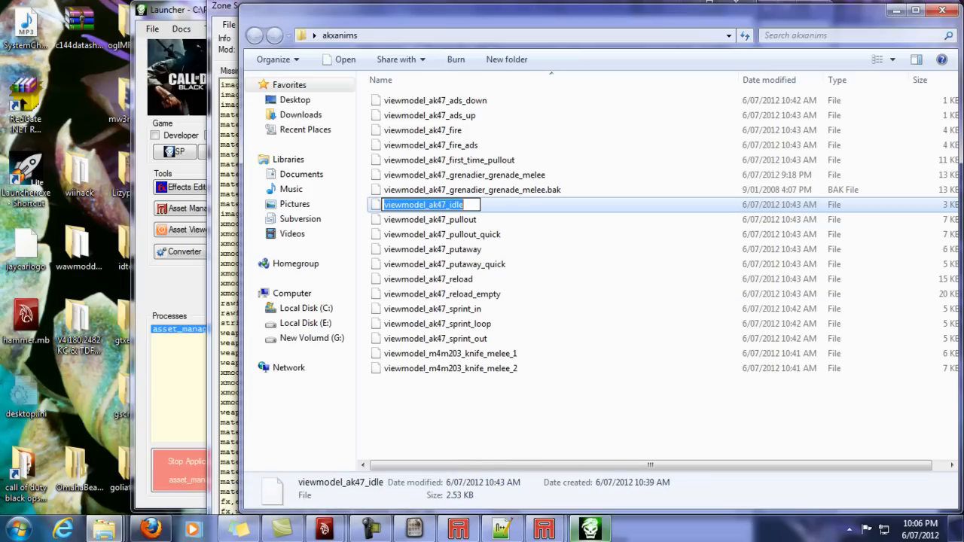
pyautogui.hotkey('alt', 'Tab')
pyautogui.hotkey('ctrl', 'v')
# - Copy the file name viewmodel_ak47_pullout from akxanims and paste it into the xanim line below viewmodel_ak47_idle
pyautogui.click(896, 450)
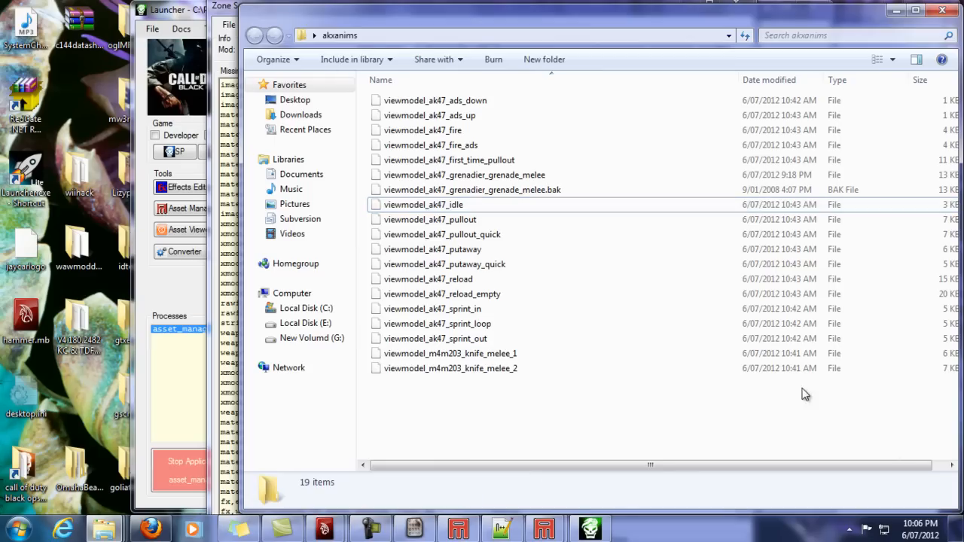
pyautogui.click(420, 226)
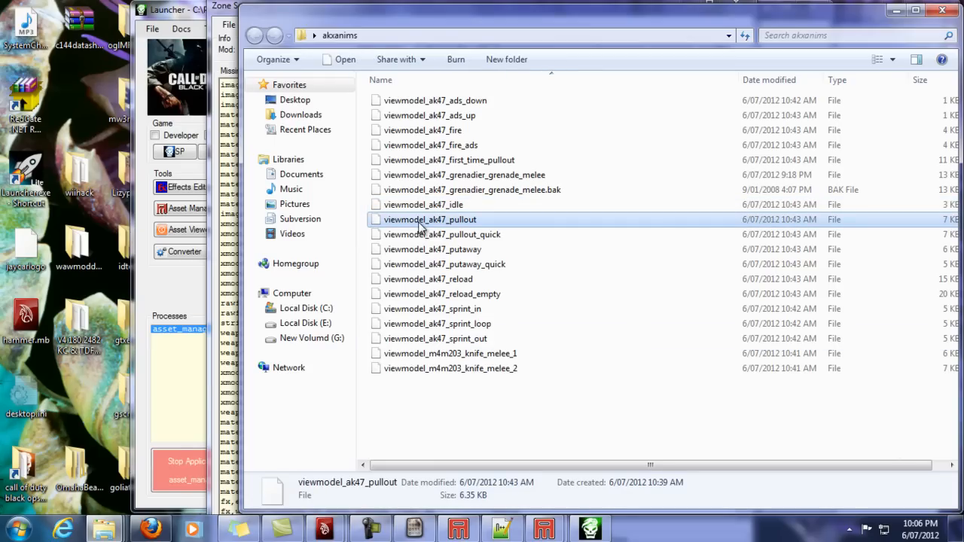
pyautogui.rightClick(419, 223)
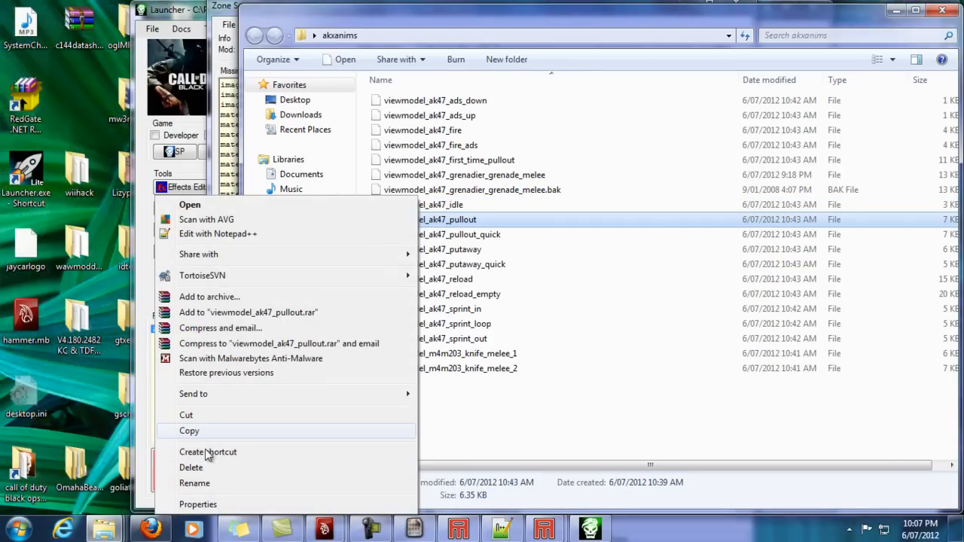
pyautogui.click(202, 485)
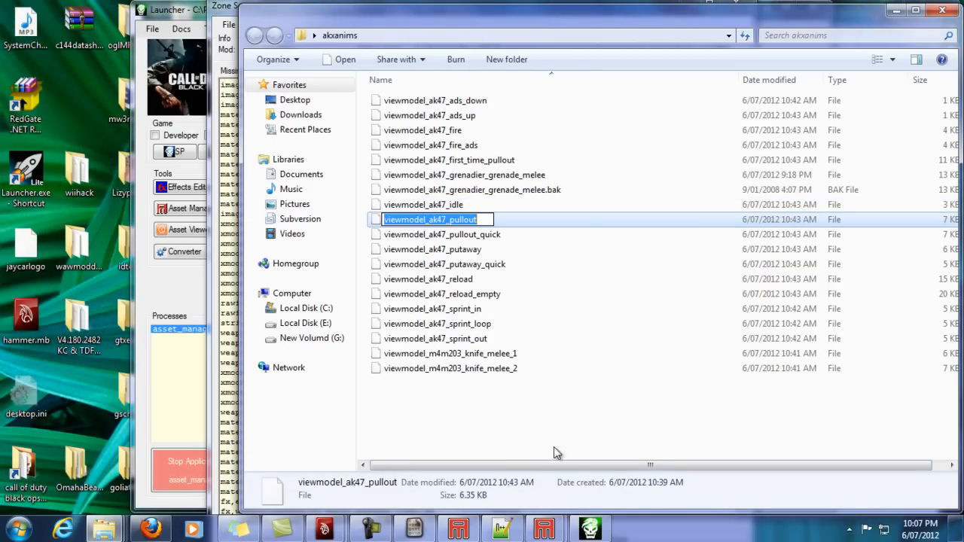
pyautogui.click(608, 532)
pyautogui.click(572, 444)
pyautogui.hotkey('ctrl', 'v')
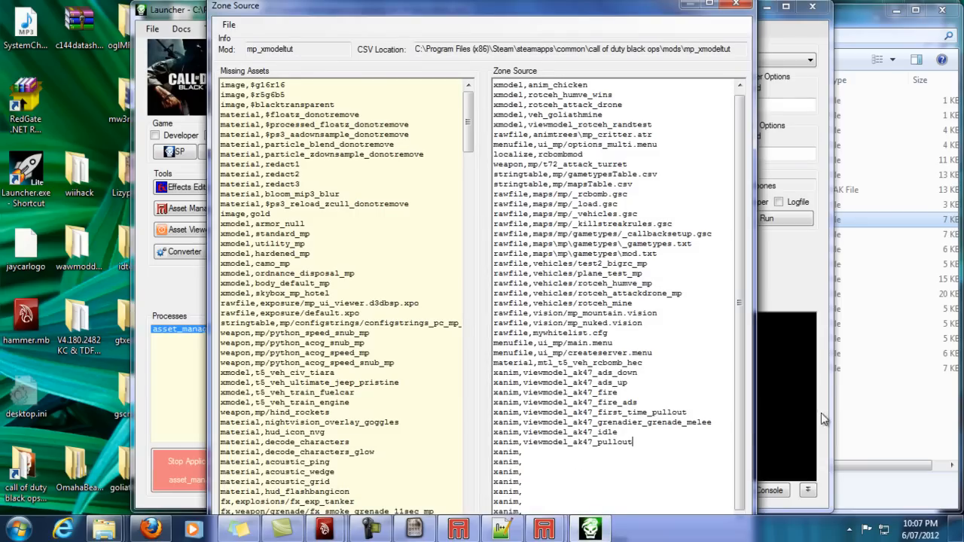
# - Copy the file name viewmodel_ak47_pullout_quick from akxanims and paste it into the xanim line below viewmodel_ak47_pullout
pyautogui.click(892, 227)
pyautogui.rightClick(486, 235)
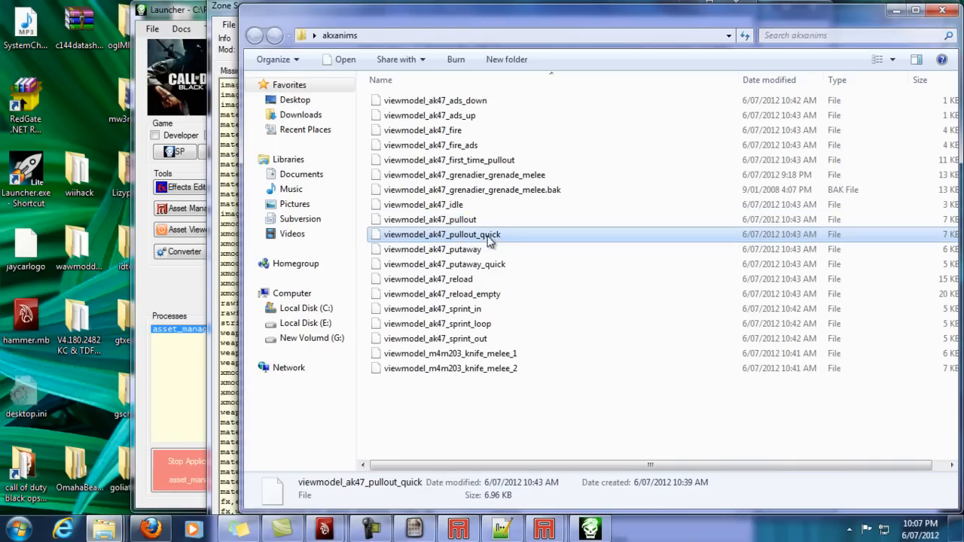
pyautogui.click(279, 487)
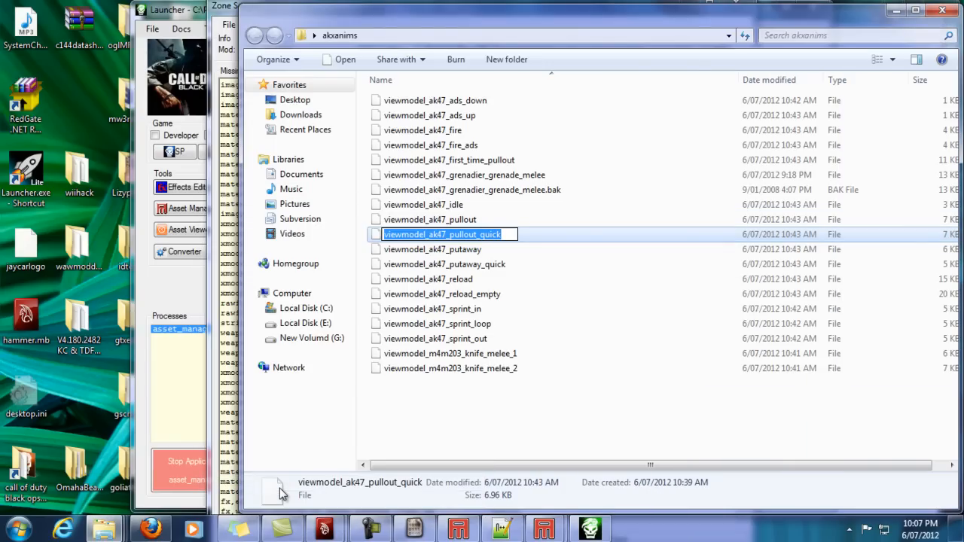
pyautogui.click(591, 530)
pyautogui.hotkey('ctrl', 'v')
# - Copy the file name viewmodel_ak47_putaway from akxanims and paste it into the xanim line below viewmodel_ak47_pullout_quick
pyautogui.click(908, 251)
pyautogui.rightClick(377, 259)
pyautogui.click(256, 480)
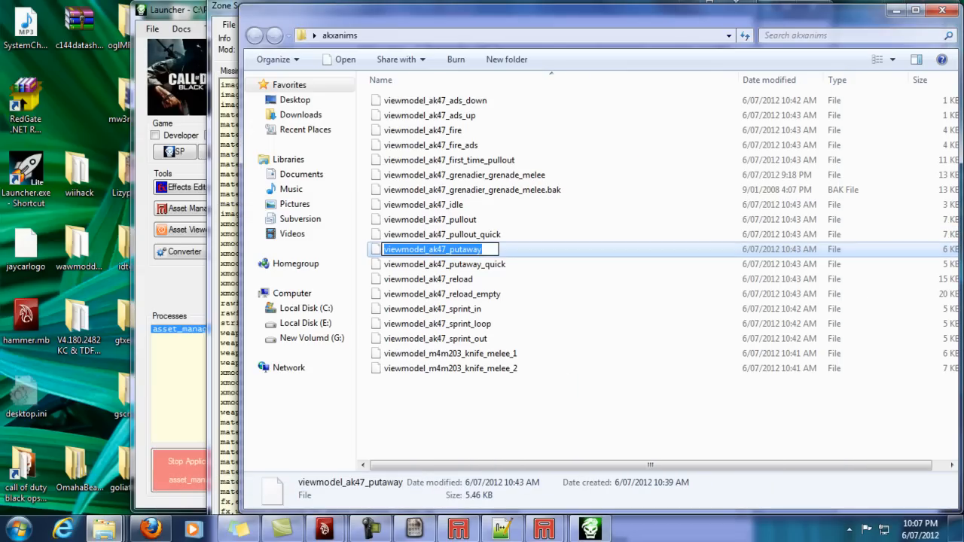
pyautogui.click(591, 529)
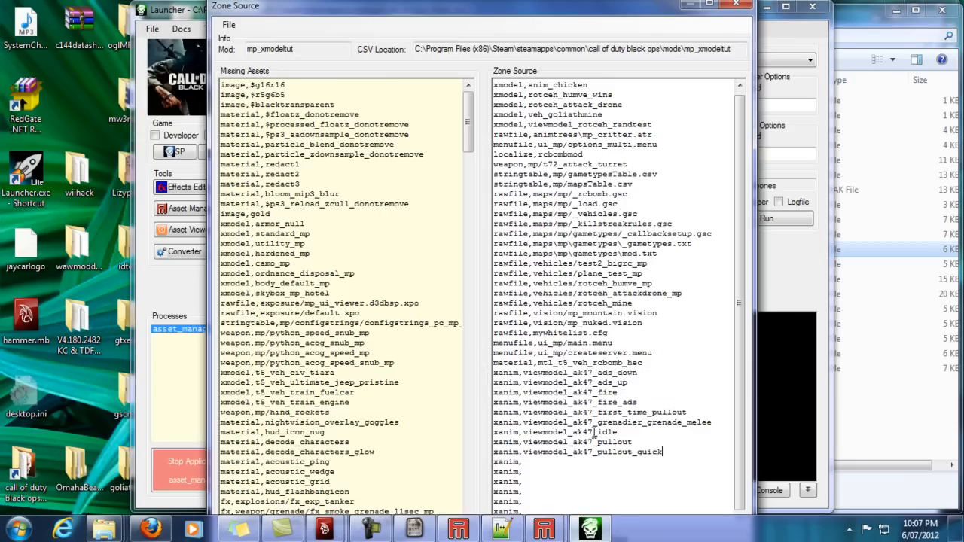
# - Copy the file name viewmodel_ak47_putaway_quick from akxanims and paste it into the xanim line below viewmodel_ak47_putaway
pyautogui.click(894, 403)
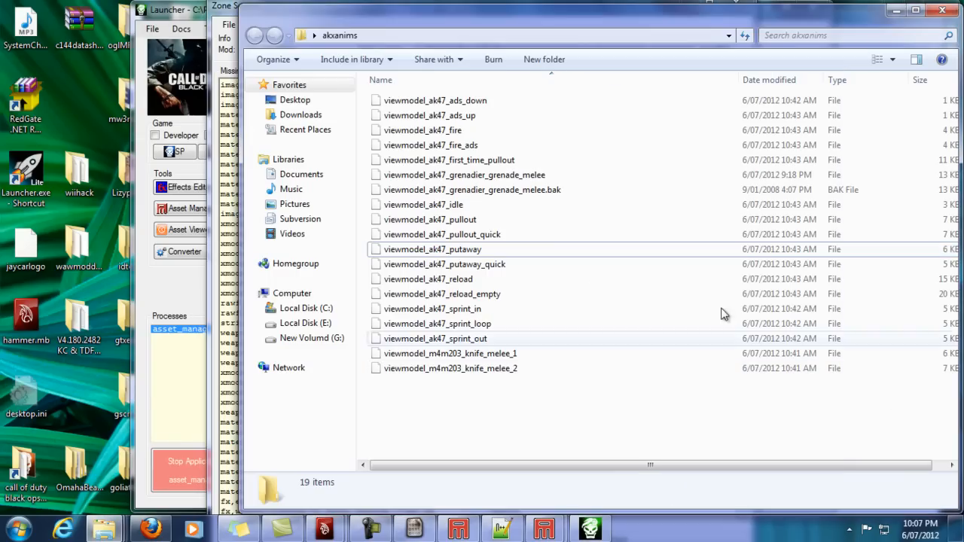
pyautogui.rightClick(455, 265)
pyautogui.click(263, 481)
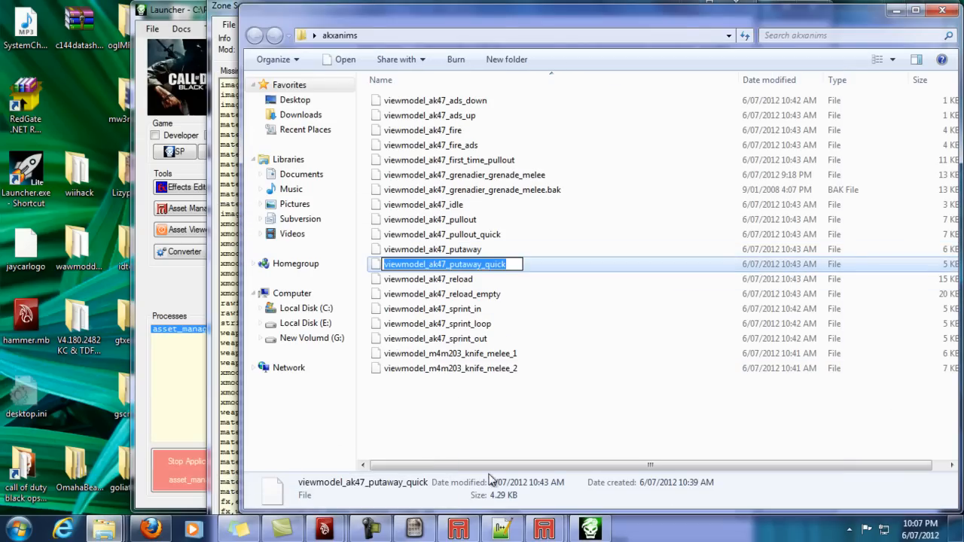
pyautogui.press('Return')
pyautogui.click(591, 530)
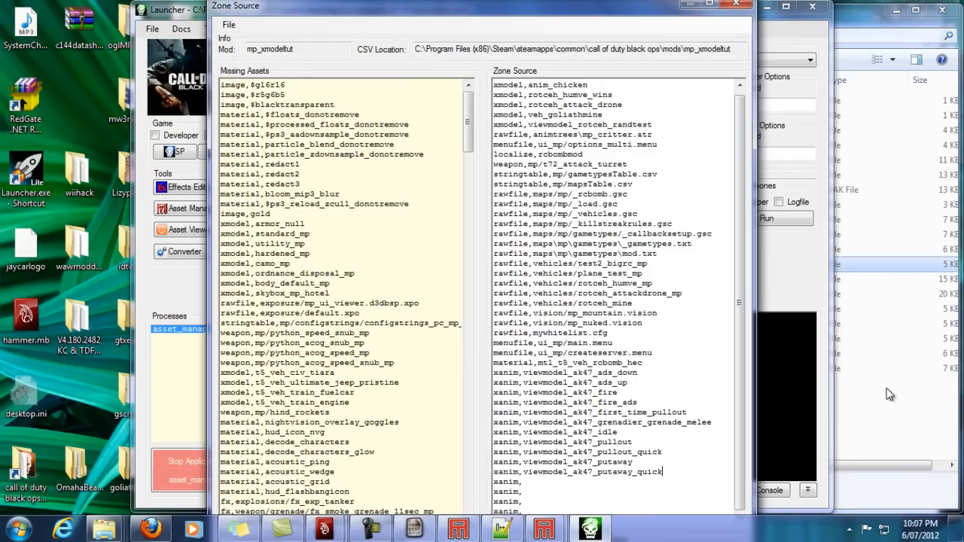
# - Copy the file name viewmodel_ak47_reload from akxanims and paste it into the xanim line below viewmodel_ak47_putaway_quick
pyautogui.click(892, 394)
pyautogui.rightClick(441, 279)
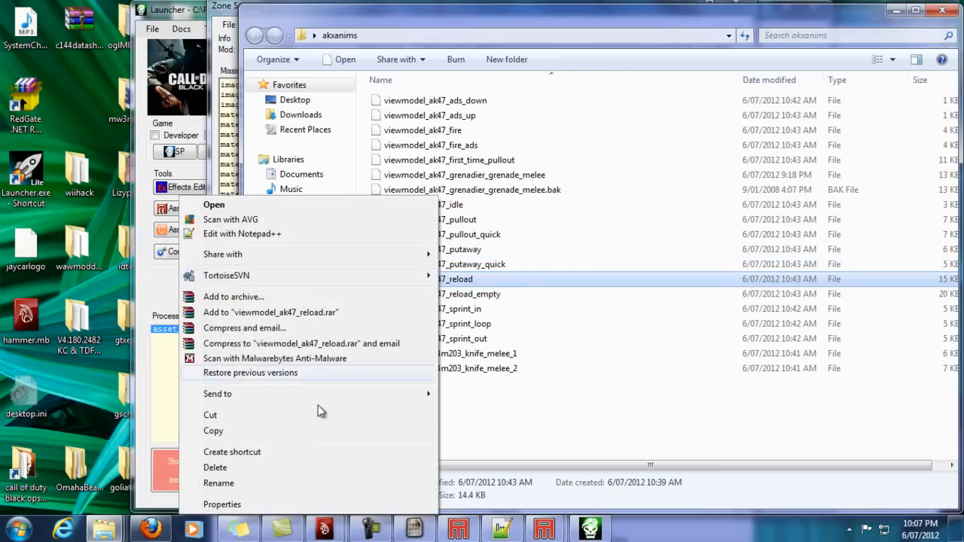
pyautogui.click(258, 483)
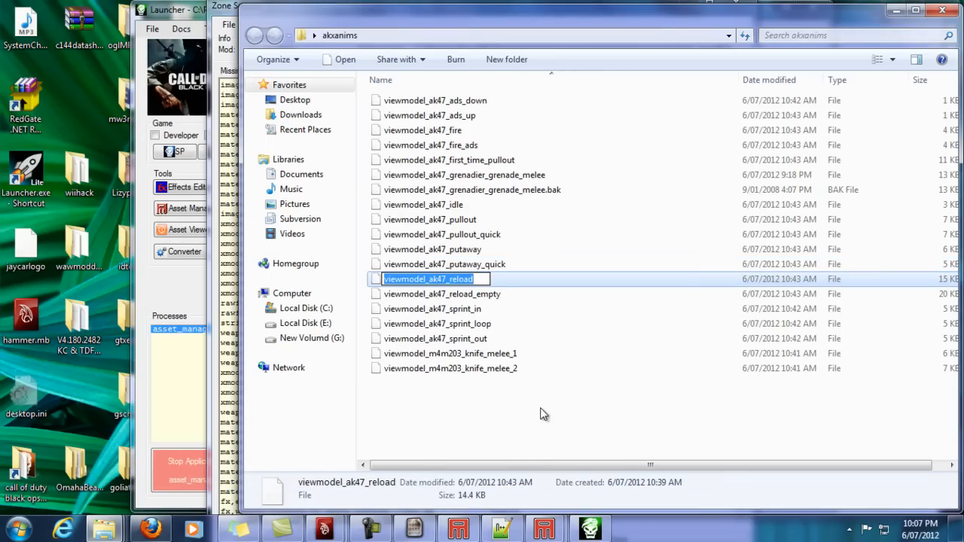
pyautogui.click(590, 530)
pyautogui.hotkey('ctrl', 'v')
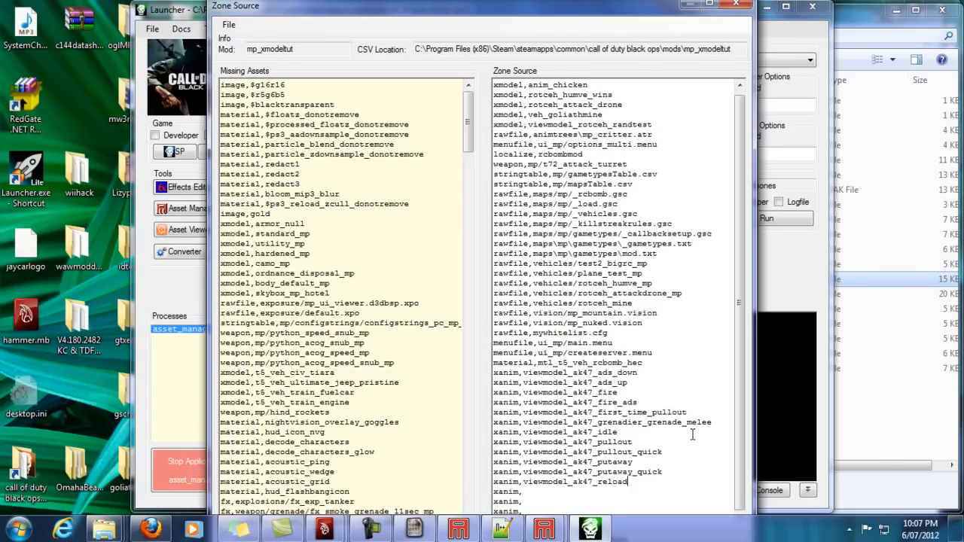
# - Copy the file name viewmodel_ak47_reload_empty from akxanims and paste it into the xanim line below viewmodel_ak47_reload
pyautogui.click(877, 431)
pyautogui.rightClick(444, 295)
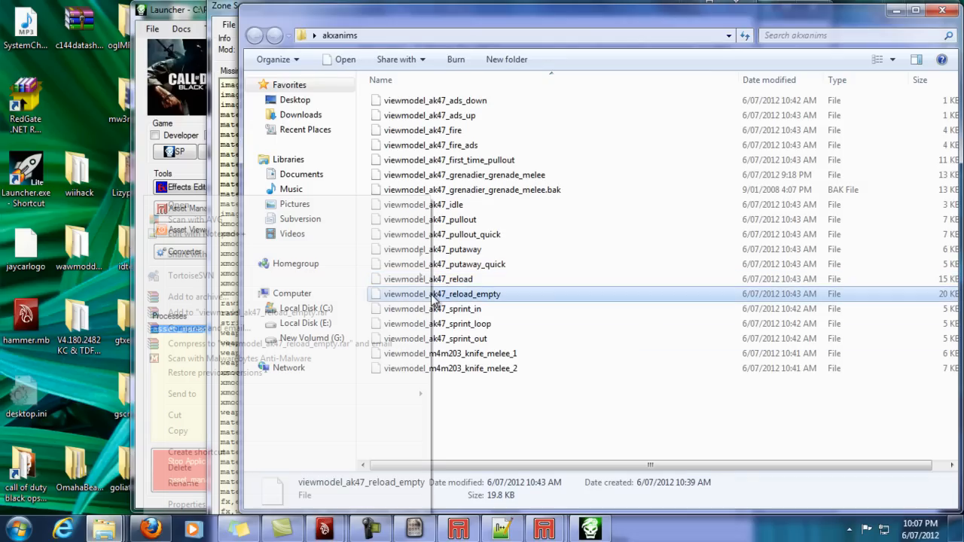
pyautogui.click(299, 483)
pyautogui.hotkey('ctrl', 'c')
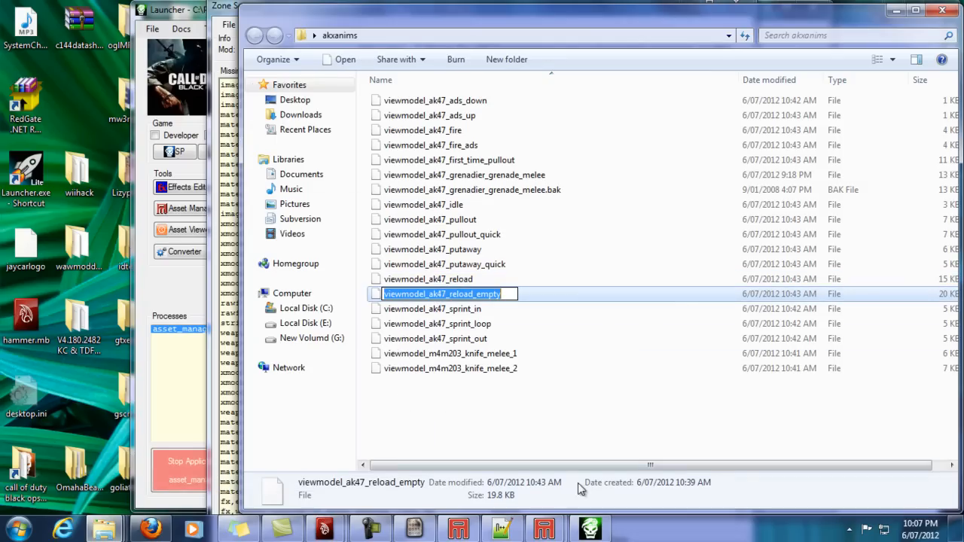
pyautogui.click(587, 529)
pyautogui.click(587, 529)
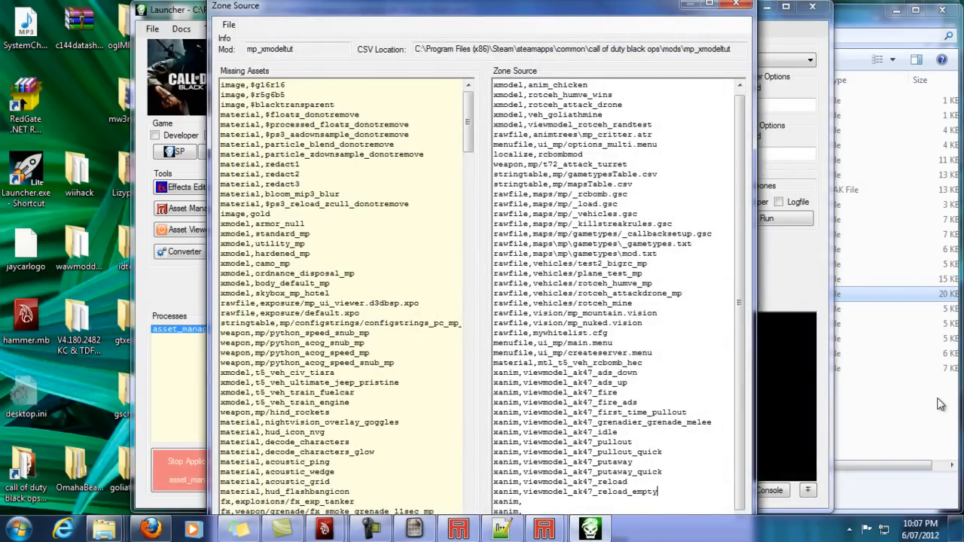
# - Try to copy the file name viewmodel_ak47_sprint_in from akxanims into the xanim line below viewmodel_ak47_reload_empty
pyautogui.click(894, 407)
pyautogui.click(417, 315)
pyautogui.rightClick(417, 315)
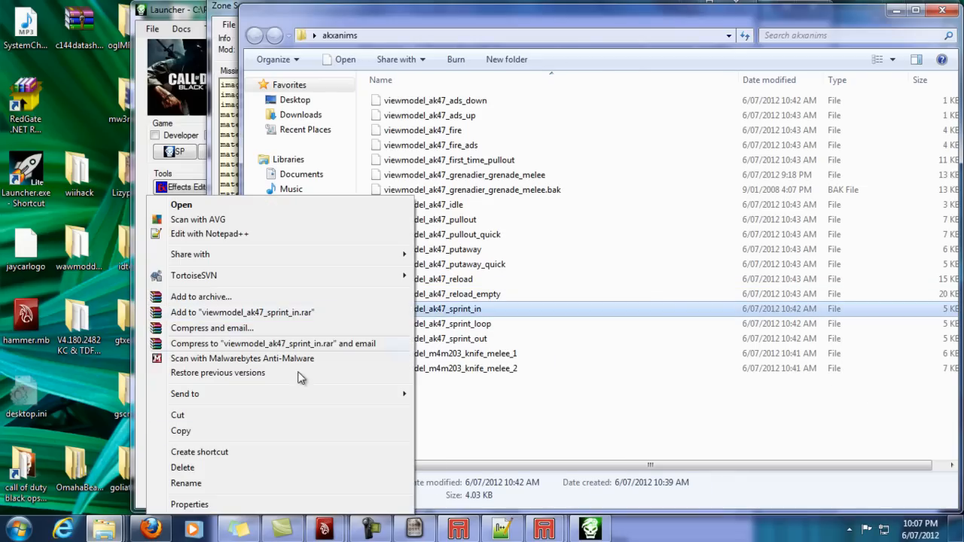
pyautogui.click(184, 484)
pyautogui.click(591, 530)
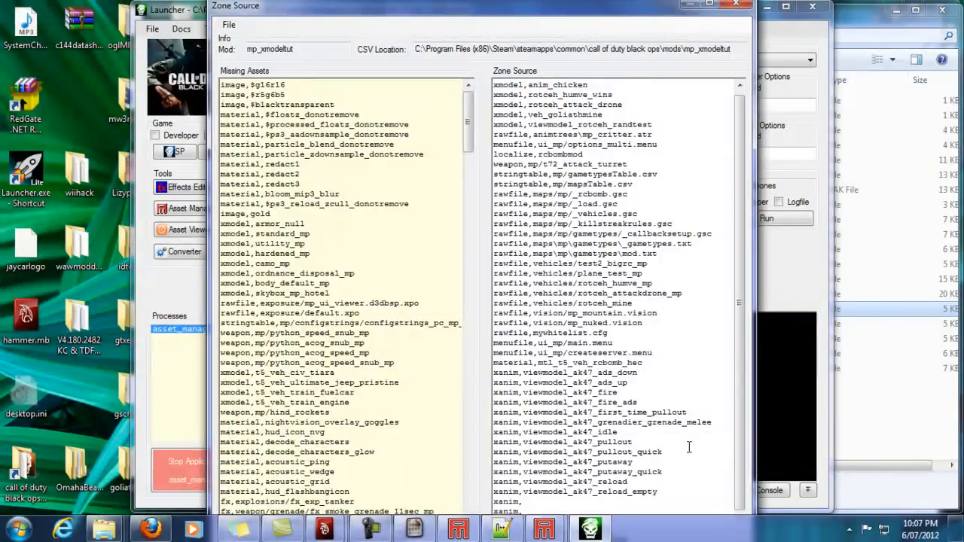
pyautogui.scroll(1, 728, 429)
pyautogui.moveTo(711, 13); pyautogui.dragTo(709, 9)
pyautogui.moveTo(617, 14); pyautogui.dragTo(615, 3)
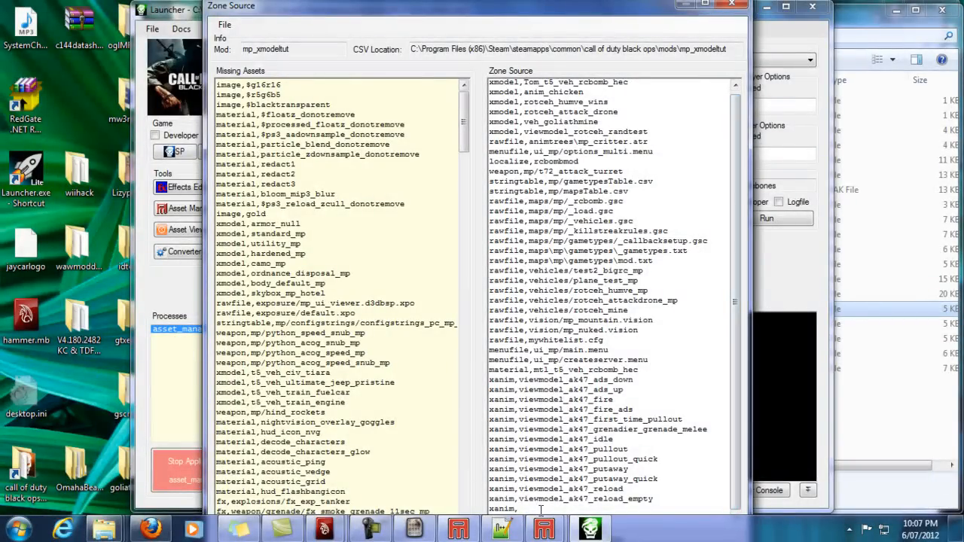
pyautogui.hotkey('ctrl', 'v')
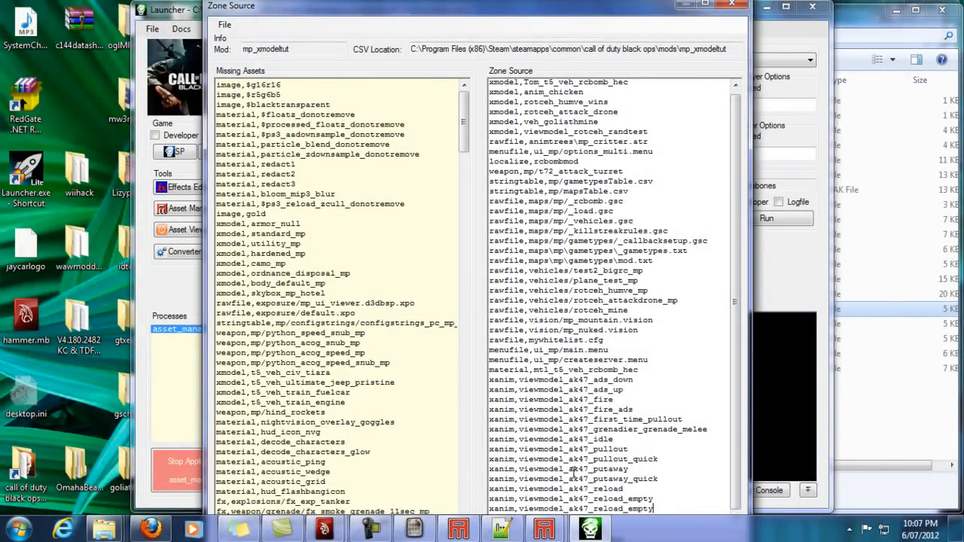
# - Maximize the Zone Source window and save the zone source of mp_xmodeltut
pyautogui.click(704, 6)
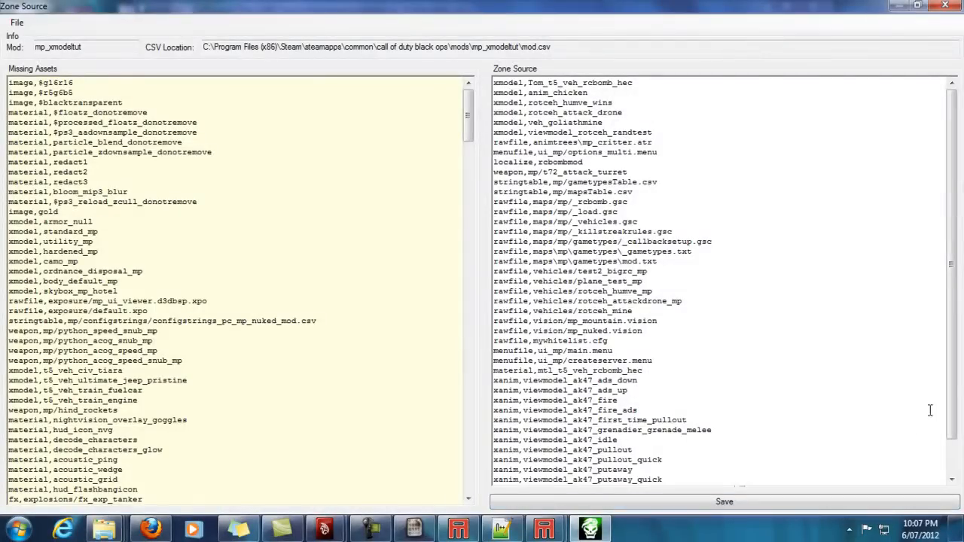
pyautogui.scroll(-2, 956, 379)
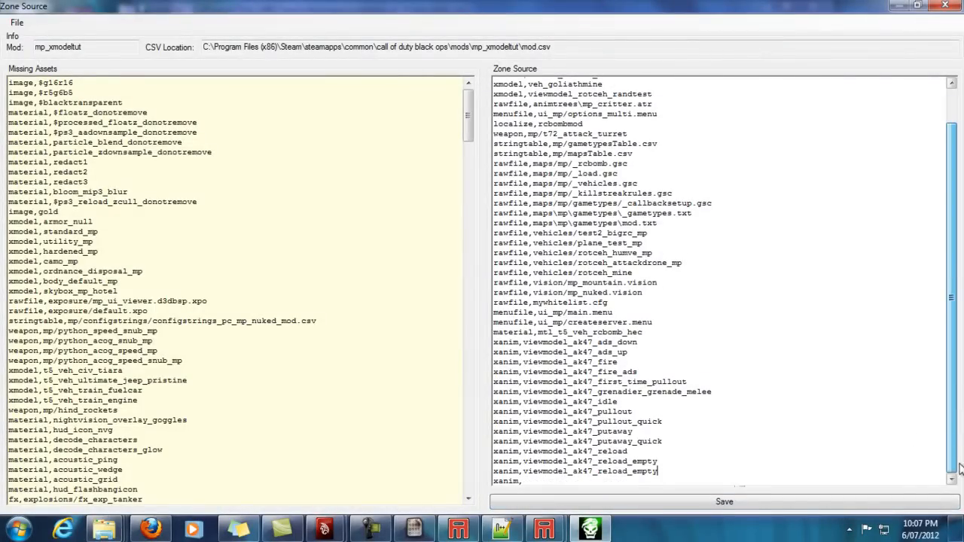
pyautogui.click(645, 503)
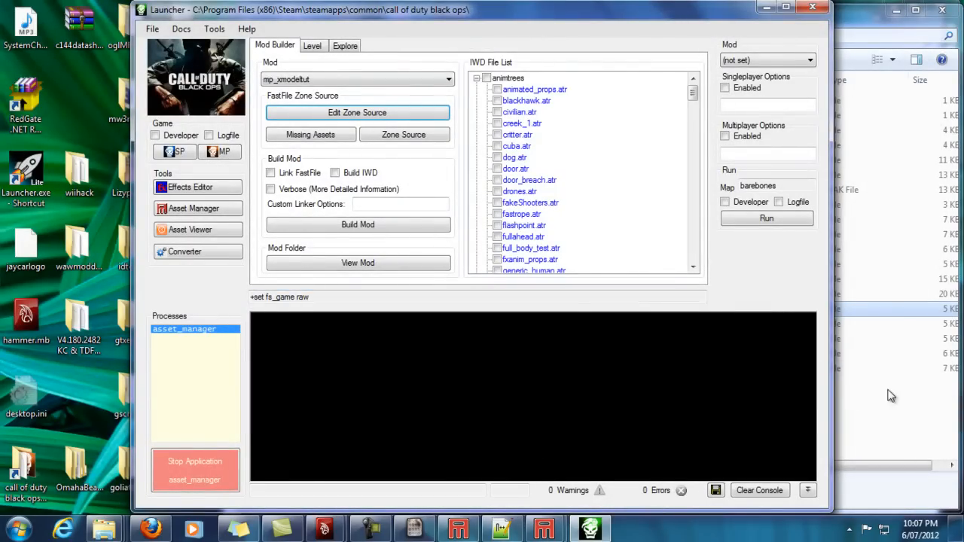
# - Reopen the mp_xmodeltut zone source for editing and maximize its window to reach the last xanim lines
pyautogui.click(362, 113)
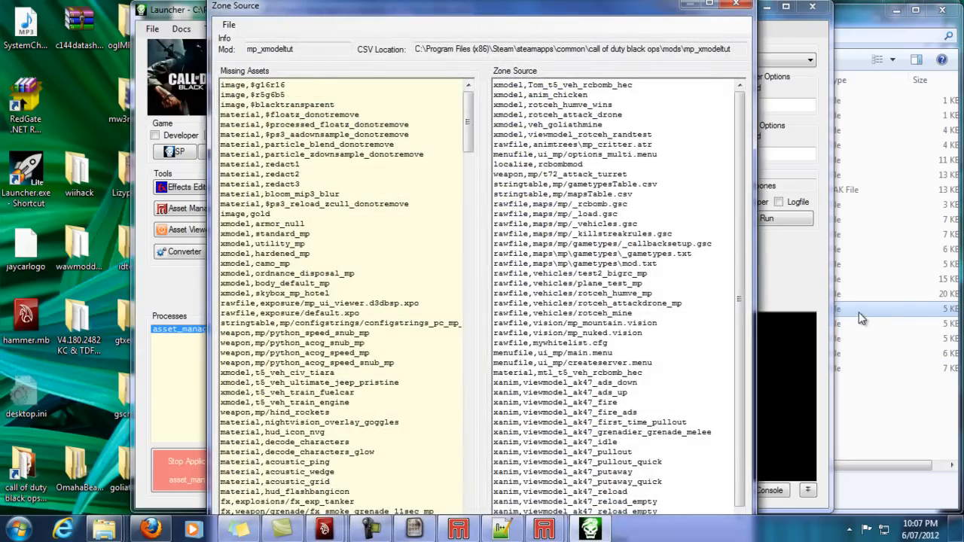
pyautogui.moveTo(740, 286); pyautogui.dragTo(744, 327)
pyautogui.scroll(-4, 754, 341)
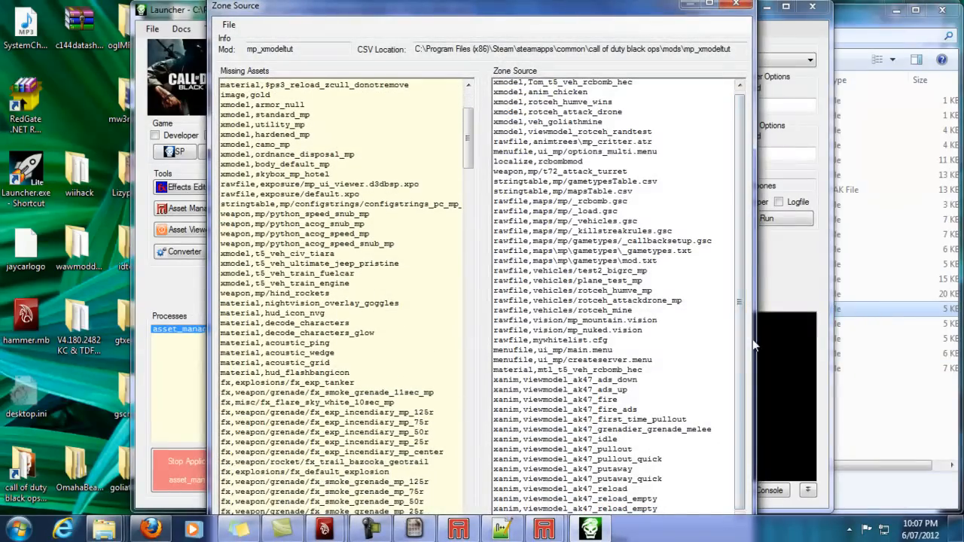
pyautogui.click(883, 324)
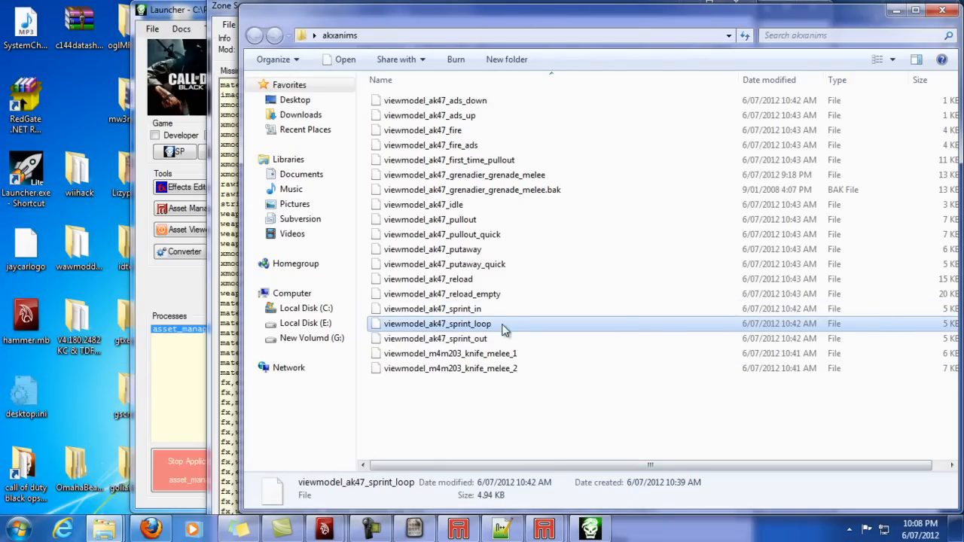
pyautogui.click(532, 310)
pyautogui.click(599, 529)
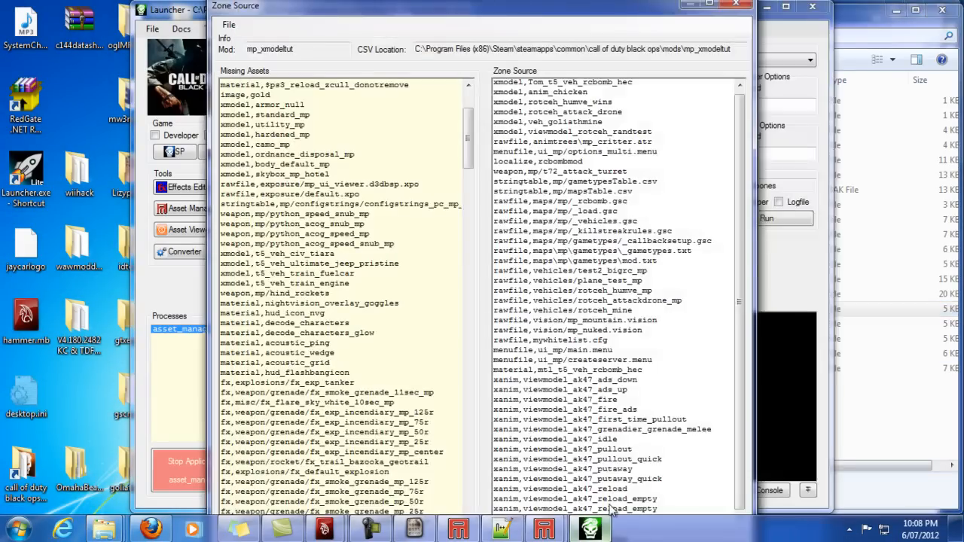
pyautogui.click(710, 7)
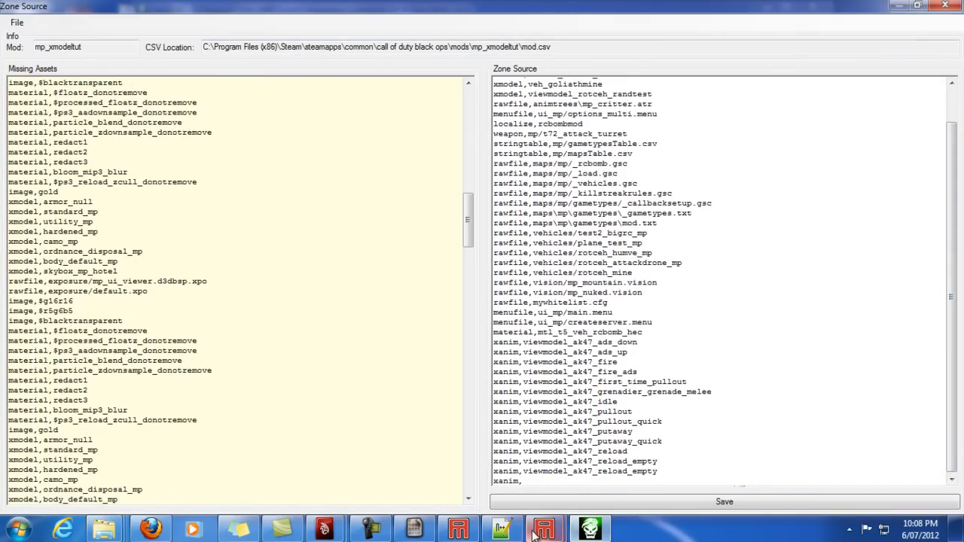
pyautogui.moveTo(104, 529)
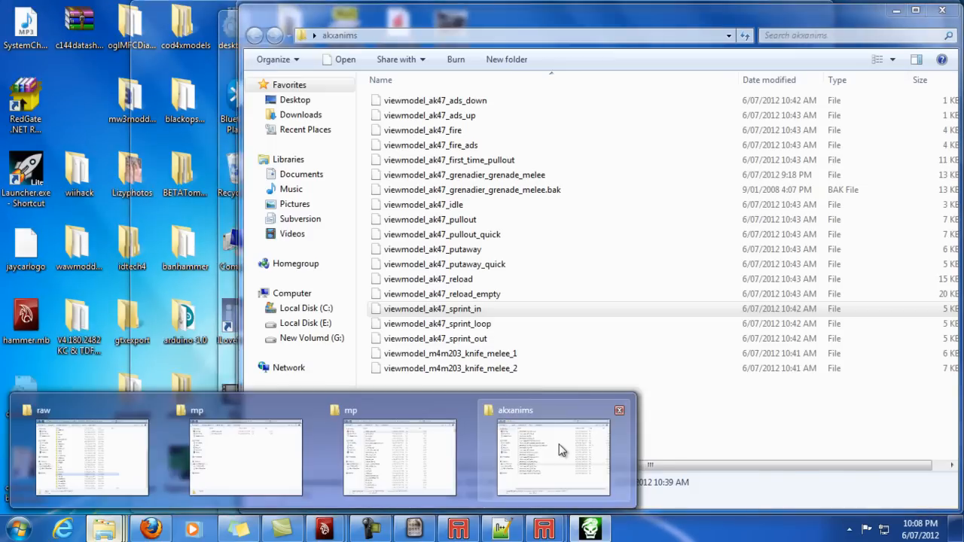
pyautogui.click(561, 450)
pyautogui.rightClick(468, 317)
pyautogui.click(308, 483)
pyautogui.hotkey('ctrl', 'v')
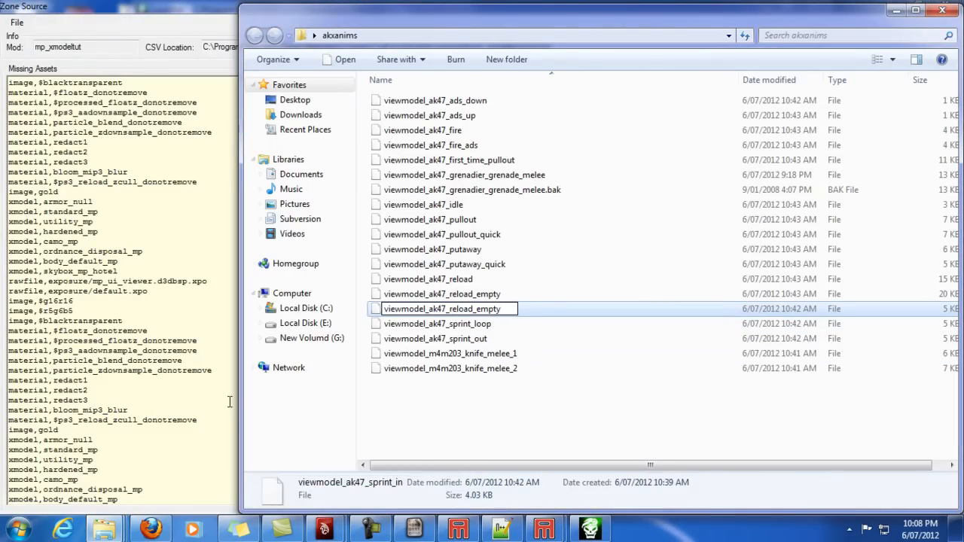
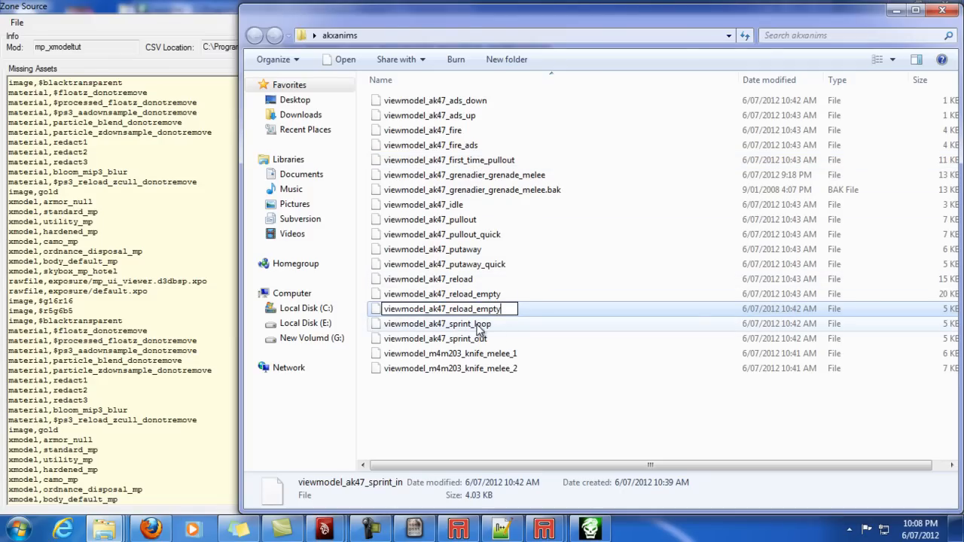
pyautogui.hotkey('ctrl', 'a')
pyautogui.press('BackSpace')
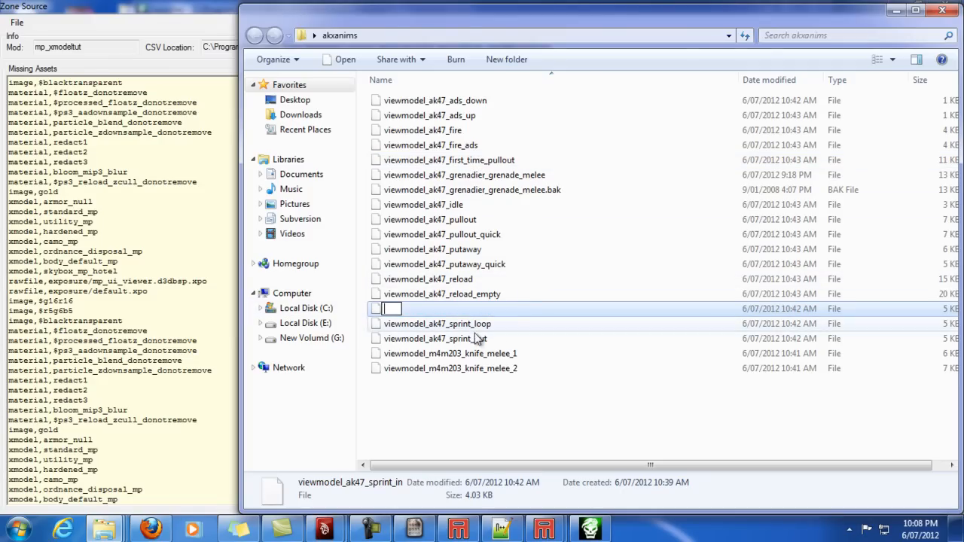
pyautogui.click(467, 407)
# - Copy the file name viewmodel_ak47_sprint_in from akxanims and paste it into the last xanim line of the zone source
pyautogui.click(475, 311)
pyautogui.rightClick(475, 311)
pyautogui.click(302, 480)
pyautogui.hotkey('ctrl', 'c')
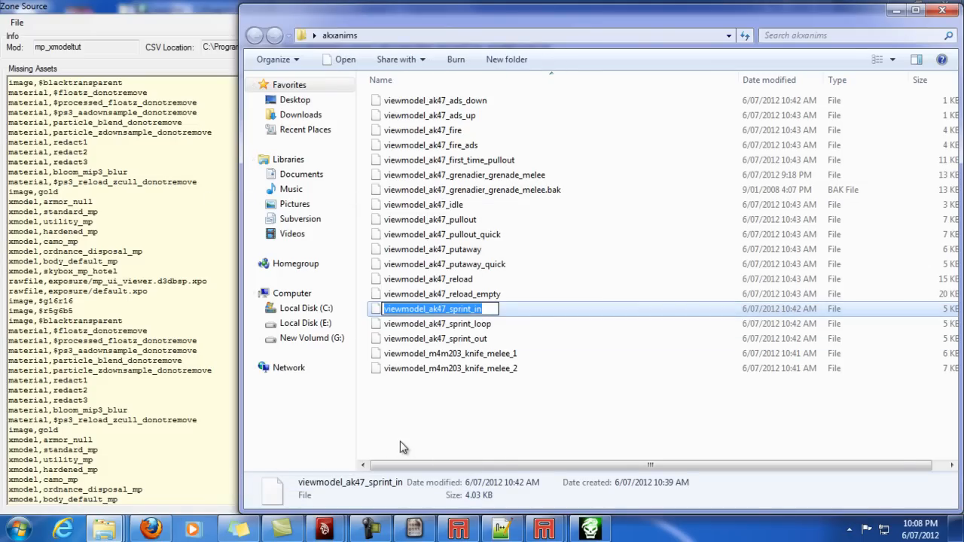
pyautogui.click(596, 530)
pyautogui.hotkey('ctrl', 'v')
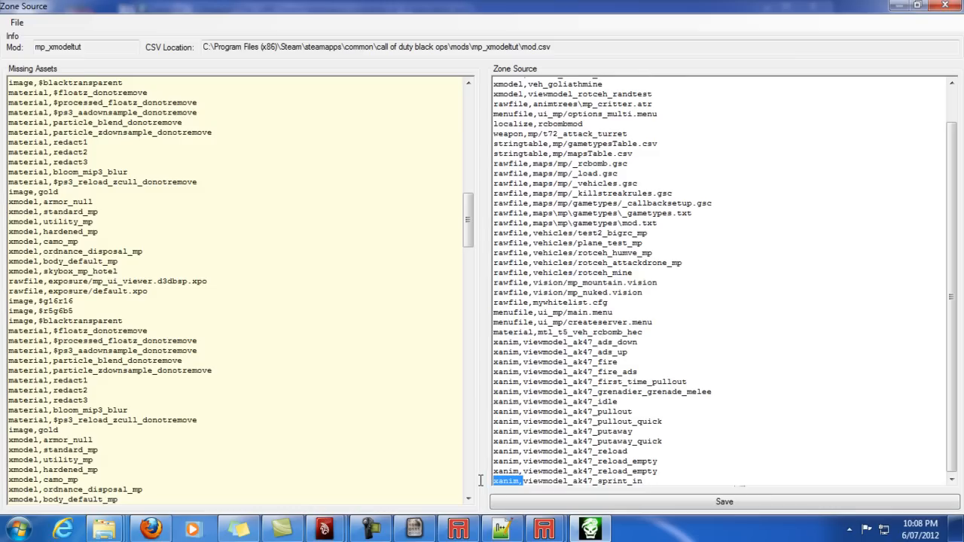
# - Add three more lines with the prefix "xanim," below viewmodel_ak47_sprint_in in the zone source
pyautogui.press('Return')
pyautogui.write('xanim,')
pyautogui.press('Return')
pyautogui.write('xanim,')
pyautogui.press('Return')
pyautogui.write('xanim,')
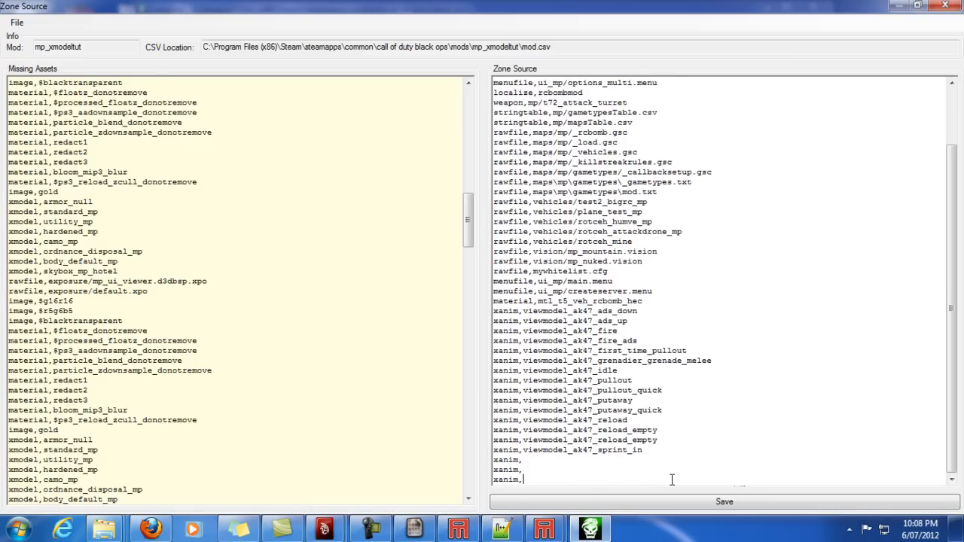
# - Copy the file name viewmodel_ak47_sprint_loop from akxanims and paste it into the xanim line below viewmodel_ak47_sprint_in
pyautogui.moveTo(104, 530)
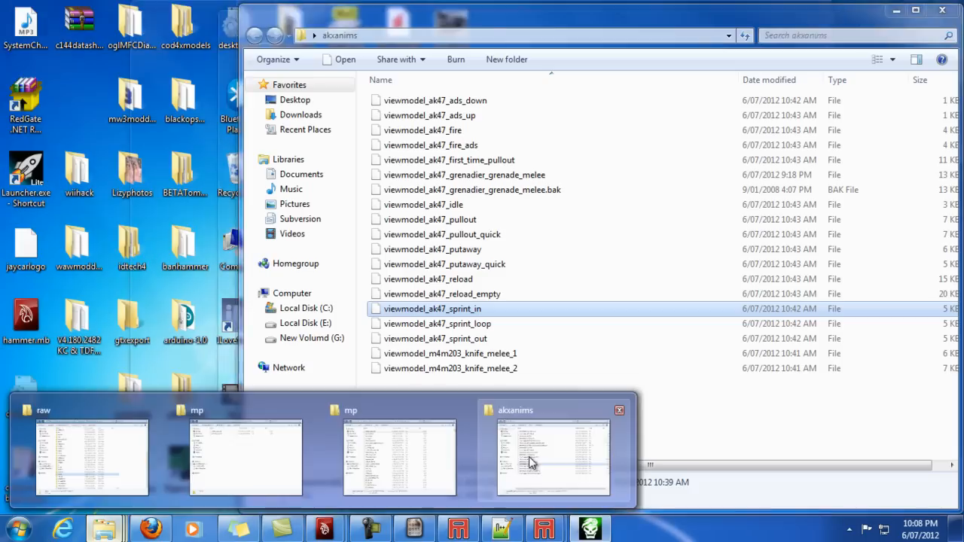
pyautogui.click(531, 462)
pyautogui.click(413, 324)
pyautogui.rightClick(413, 324)
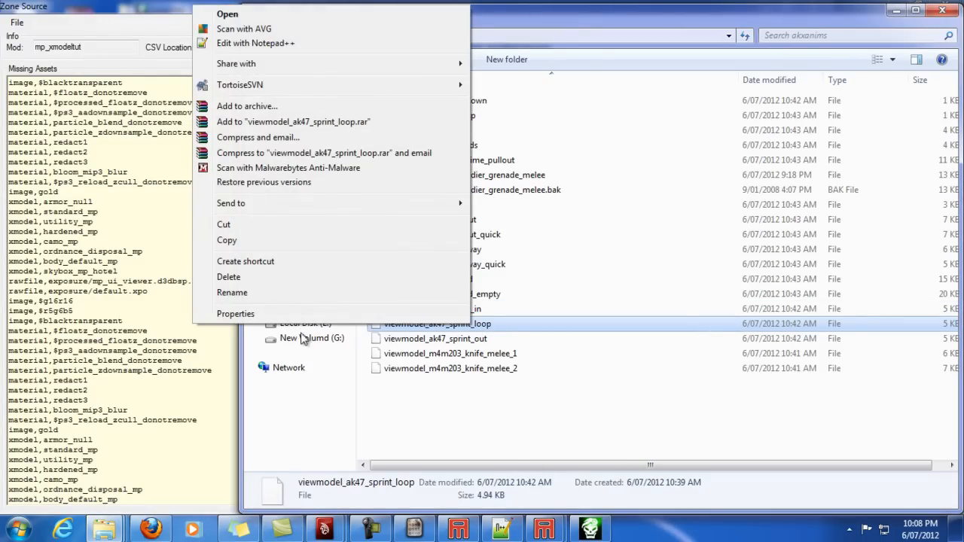
pyautogui.click(232, 293)
pyautogui.hotkey('ctrl', 'c')
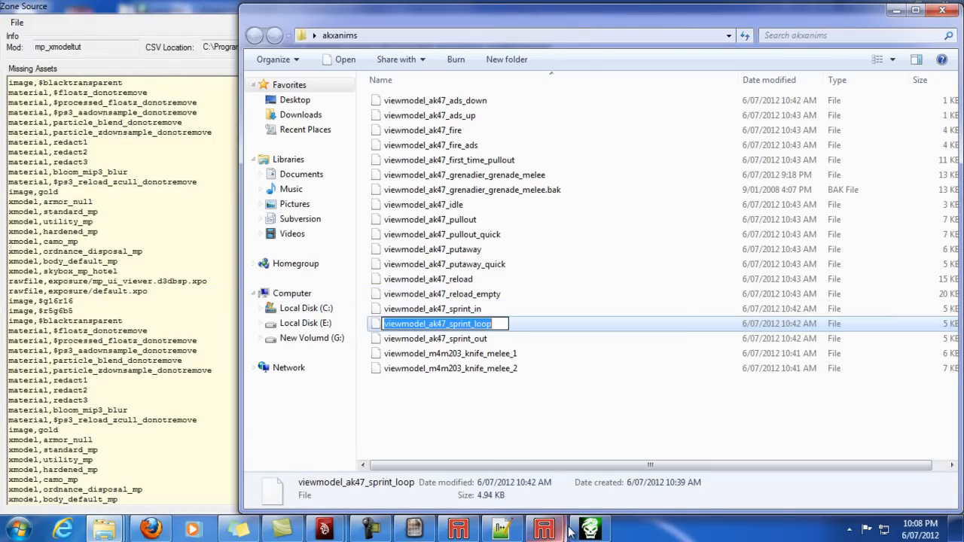
pyautogui.click(590, 529)
pyautogui.hotkey('ctrl', 'v')
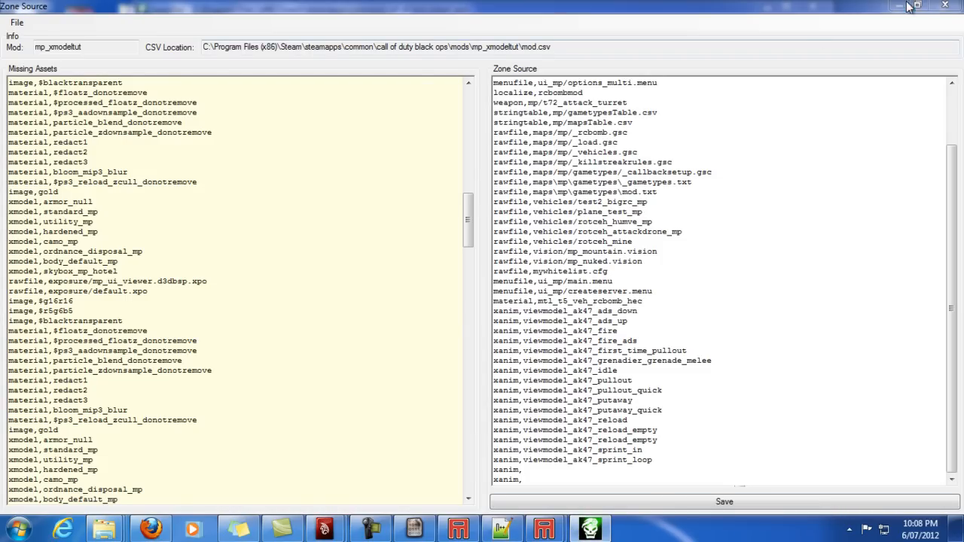
# - Copy the file name viewmodel_ak47_sprint_out from akxanims and paste it into the xanim line below viewmodel_ak47_sprint_loop
pyautogui.click(535, 439)
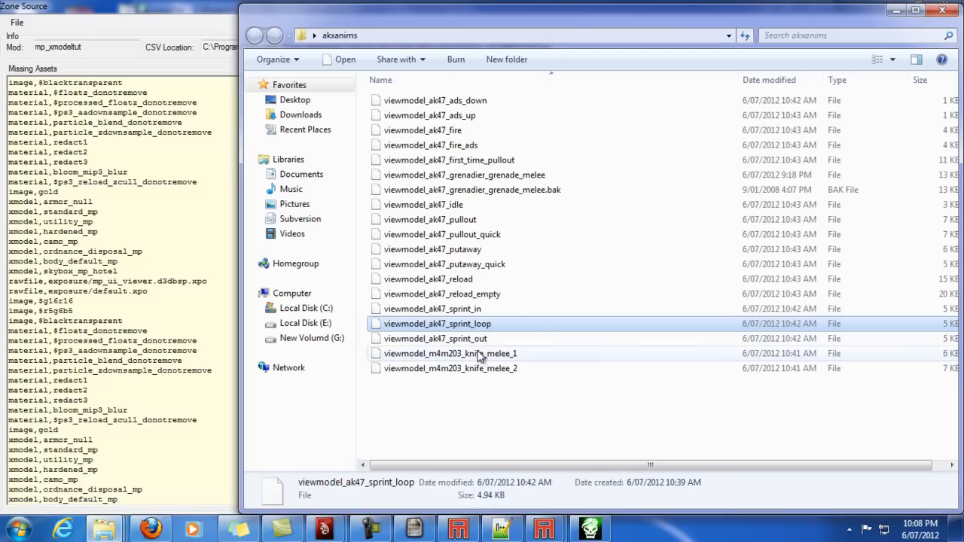
pyautogui.rightClick(474, 340)
pyautogui.click(341, 309)
pyautogui.hotkey('ctrl', 'c')
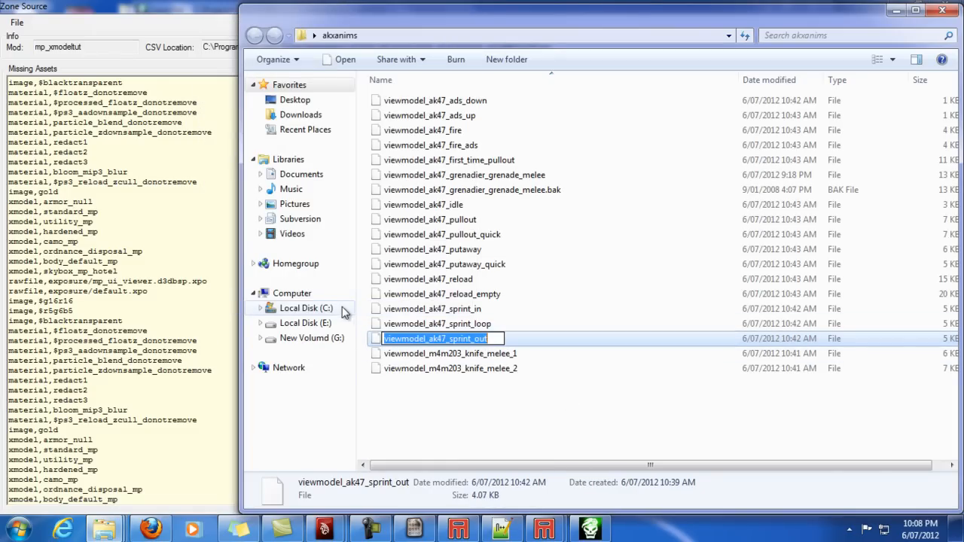
pyautogui.click(181, 233)
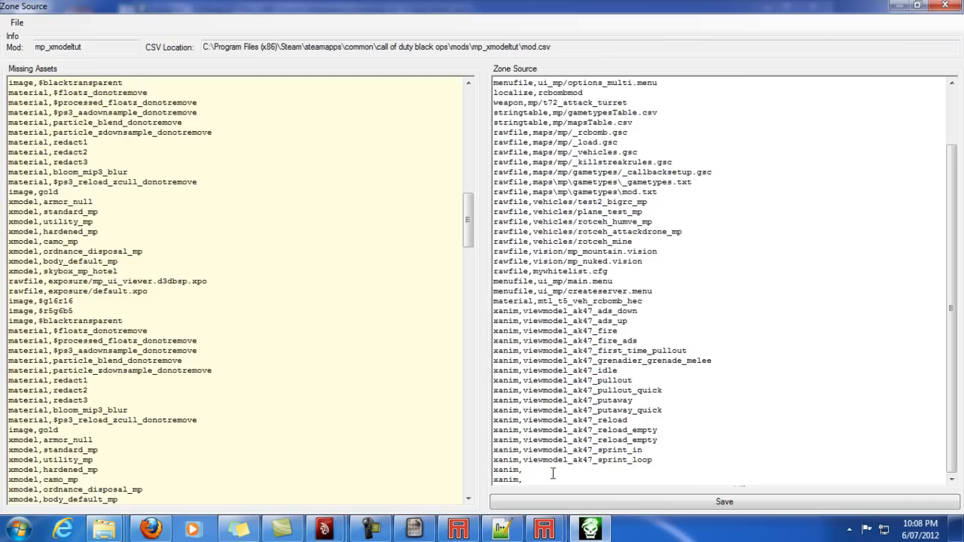
pyautogui.hotkey('ctrl', 'v')
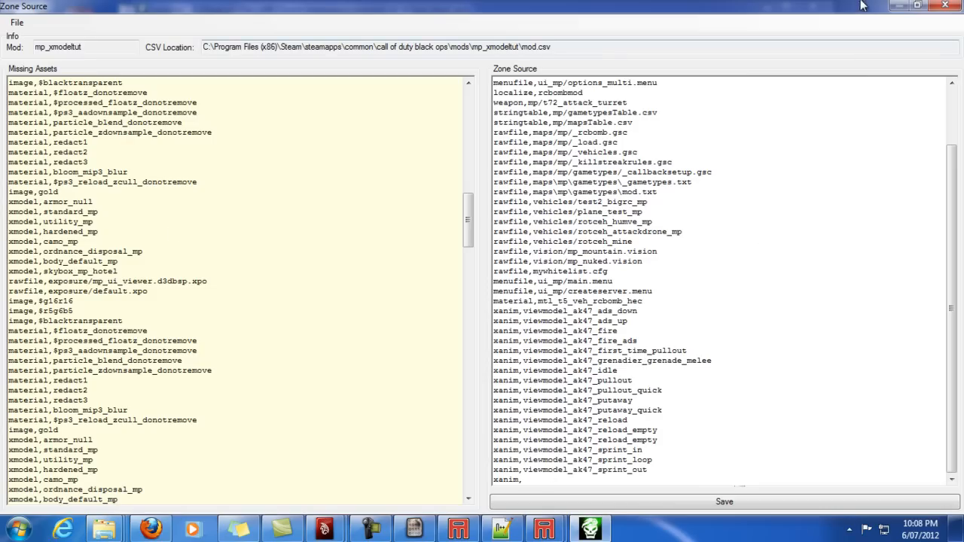
# - Check the xanims, including the melee ones, assigned to rotceh_ak47_mp and to the Call of Duty 4 ak47_mp weapon in the asset managers
pyautogui.click(919, 6)
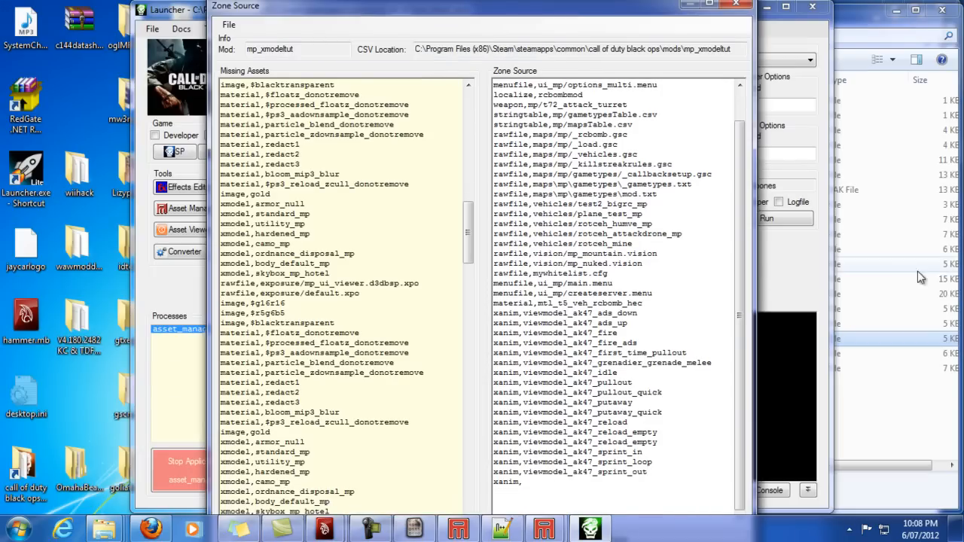
pyautogui.click(807, 264)
pyautogui.click(499, 357)
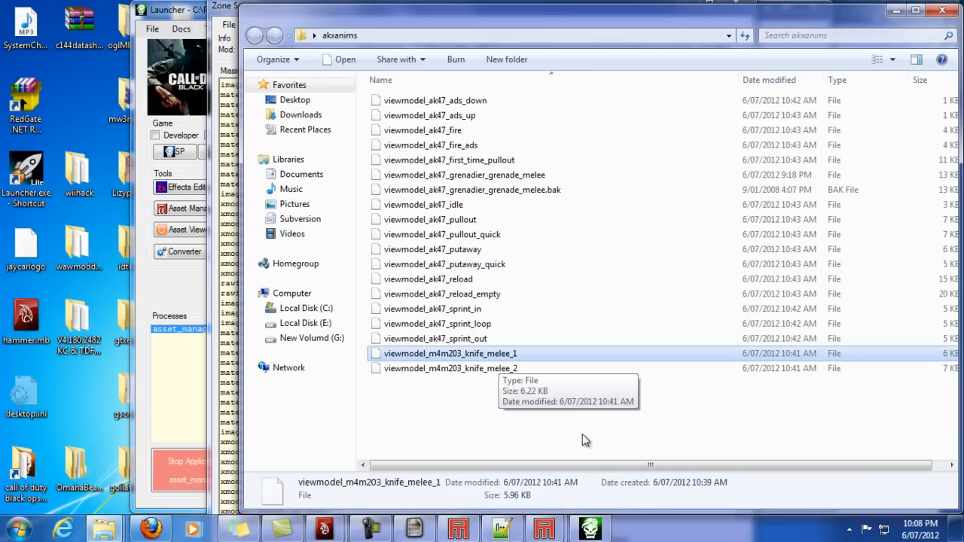
pyautogui.moveTo(544, 528)
pyautogui.click(452, 464)
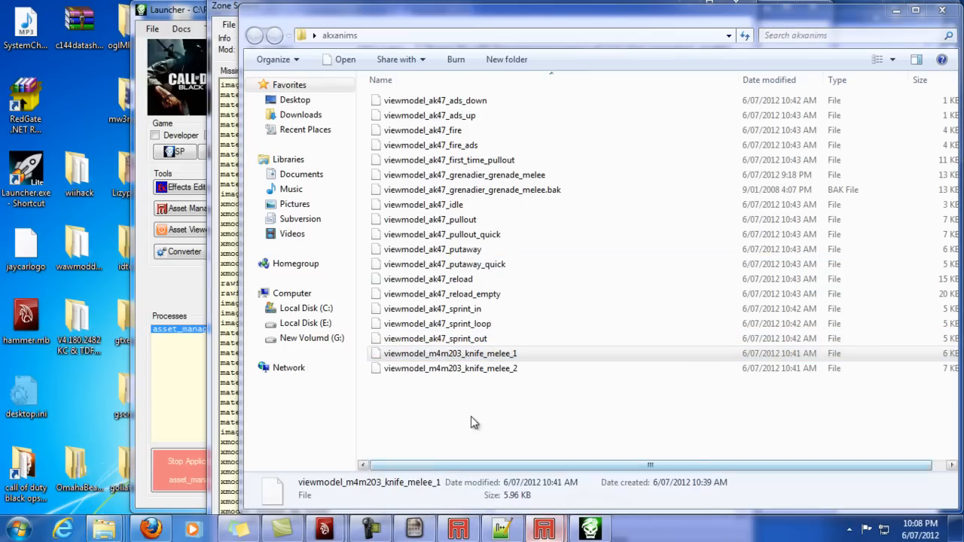
pyautogui.moveTo(873, 137); pyautogui.dragTo(880, 316)
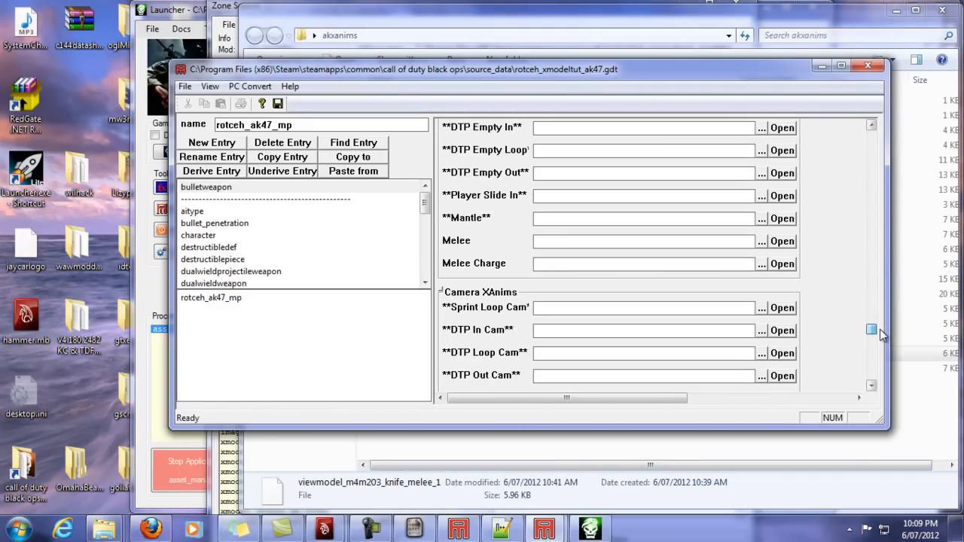
pyautogui.scroll(3, 881, 335)
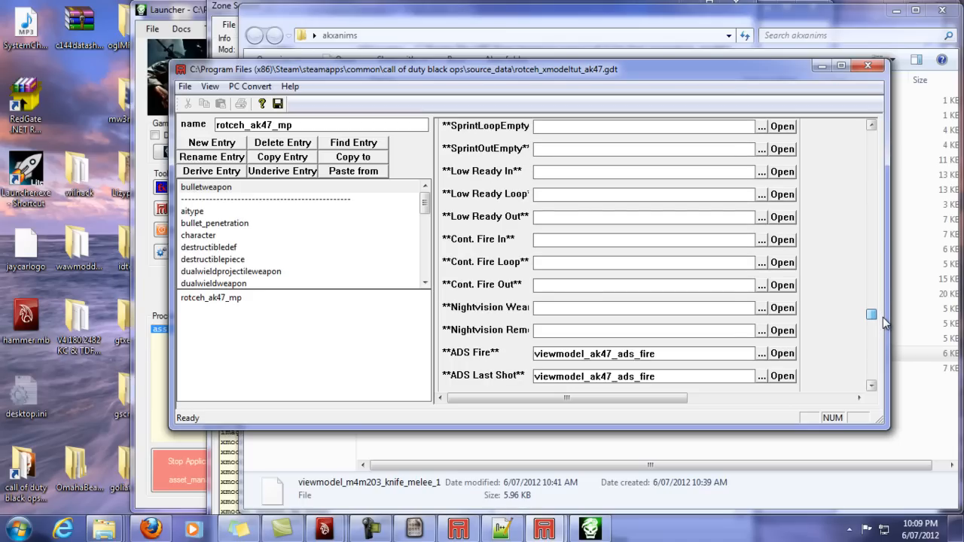
pyautogui.scroll(3, 884, 317)
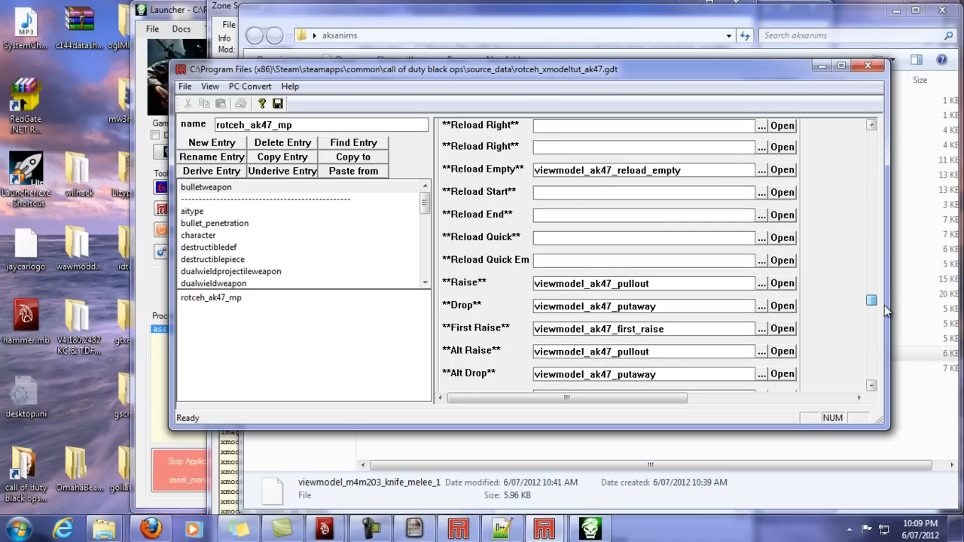
pyautogui.scroll(3, 884, 305)
pyautogui.scroll(1, 887, 293)
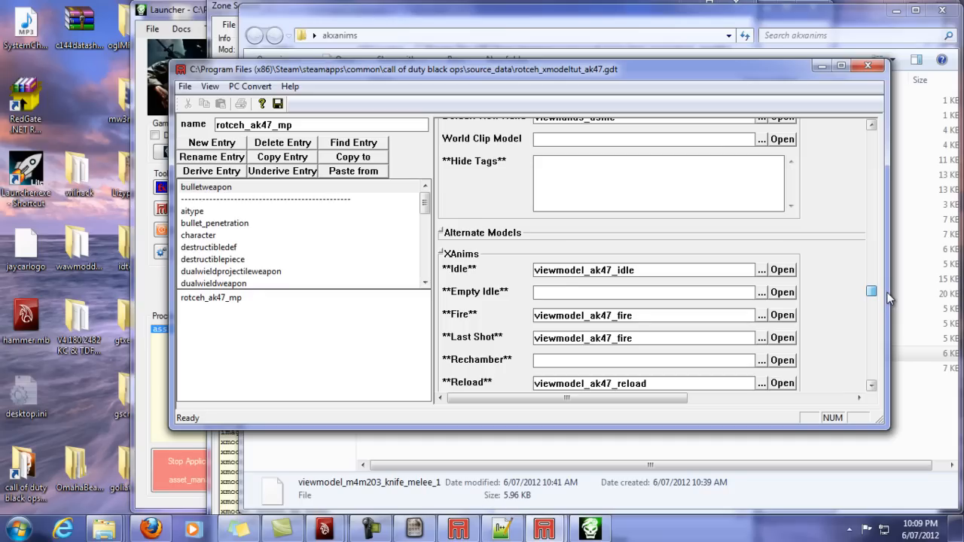
pyautogui.scroll(1, 888, 291)
pyautogui.moveTo(889, 289); pyautogui.dragTo(886, 261)
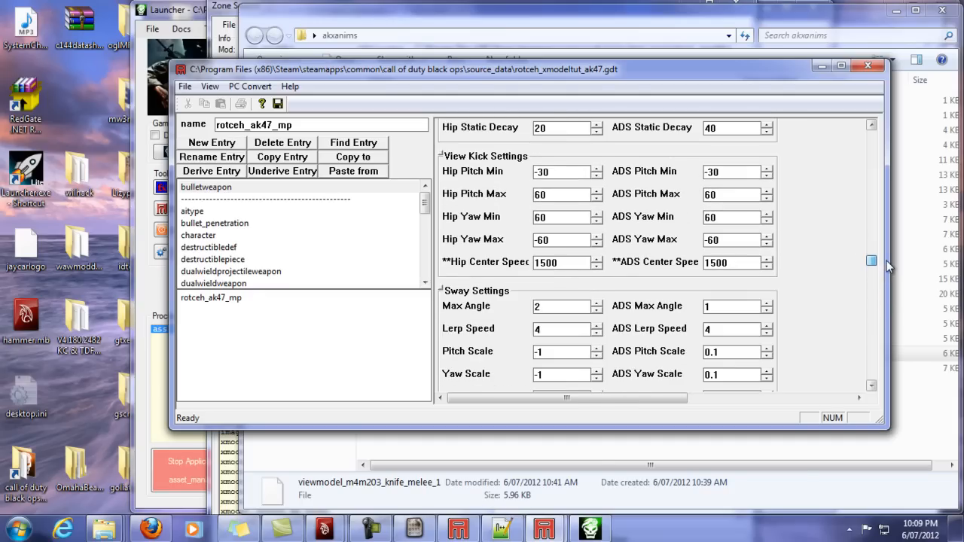
pyautogui.click(457, 529)
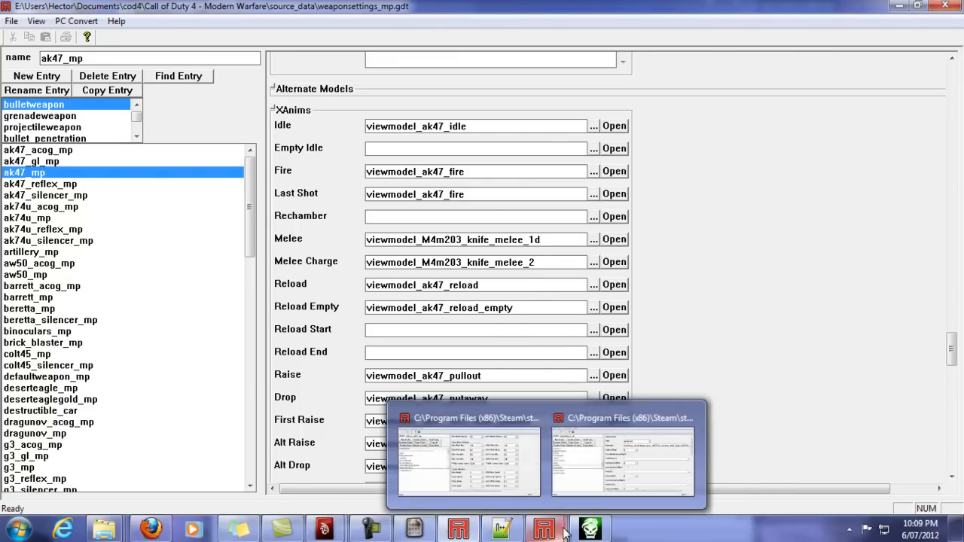
# - Switch back to the zone source and delete the leftover empty "xanim," line below viewmodel_ak47_sprint_out
pyautogui.click(590, 531)
pyautogui.moveTo(535, 486); pyautogui.dragTo(469, 486)
pyautogui.press('BackSpace')
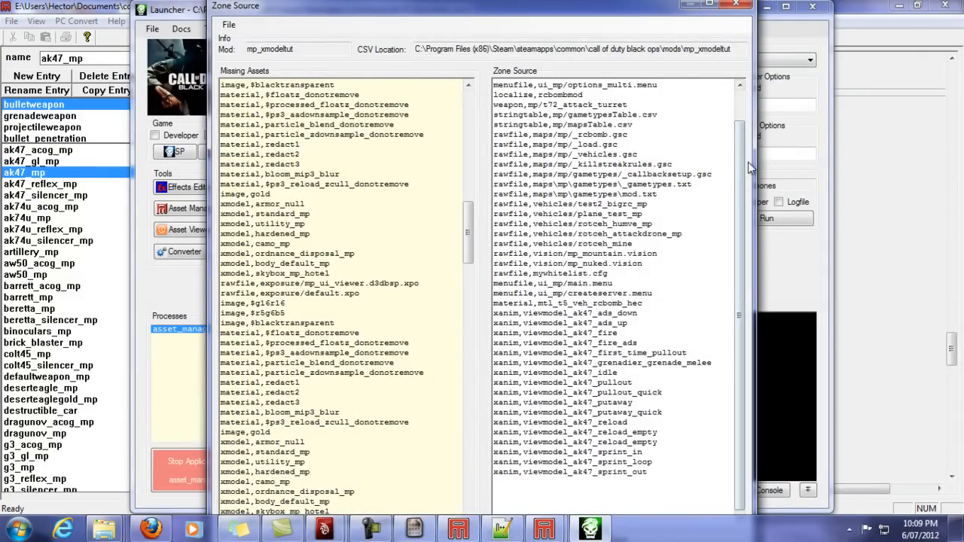
# - Copy the prefix "xmodel," from the anim_chicken line and insert two such lines below material,mtl_t5_veh_rcbomb_hec
pyautogui.scroll(3, 740, 120)
pyautogui.moveTo(528, 94); pyautogui.dragTo(447, 91)
pyautogui.hotkey('ctrl', 'c')
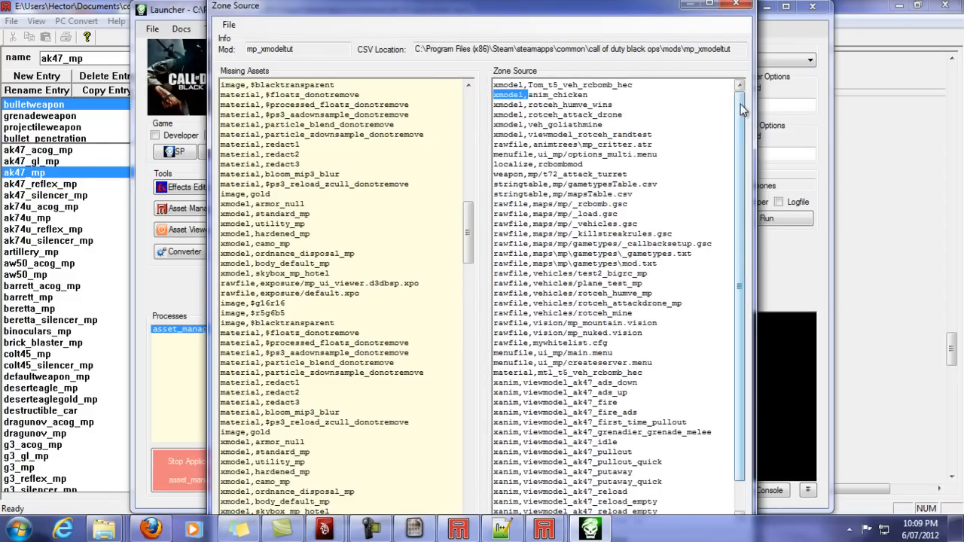
pyautogui.scroll(-1, 741, 110)
pyautogui.click(709, 4)
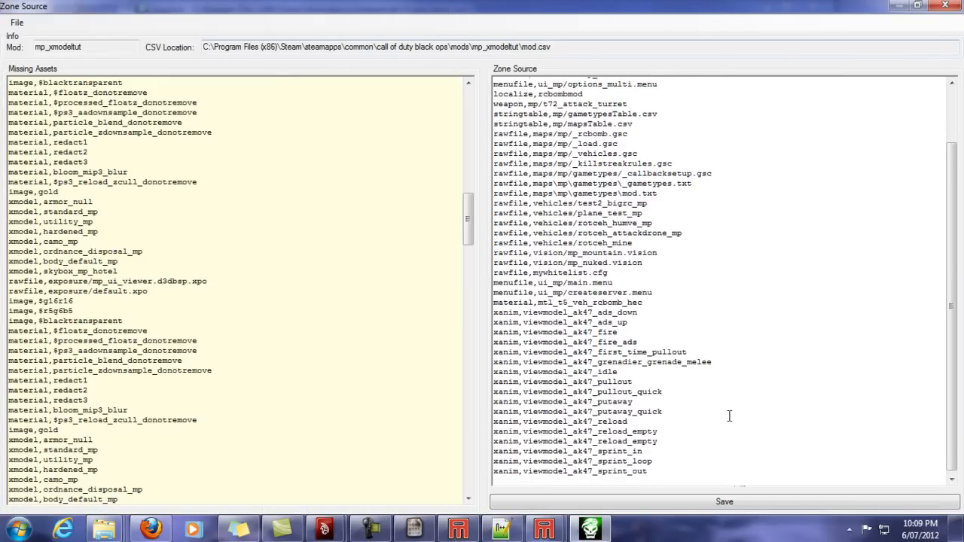
pyautogui.scroll(3, 686, 324)
pyautogui.scroll(-1, 686, 346)
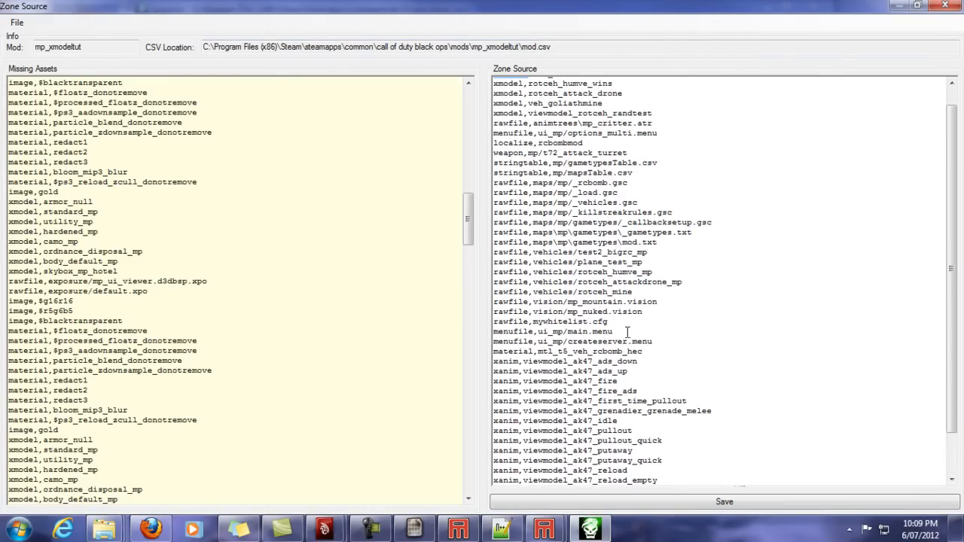
pyautogui.click(664, 350)
pyautogui.press('Return')
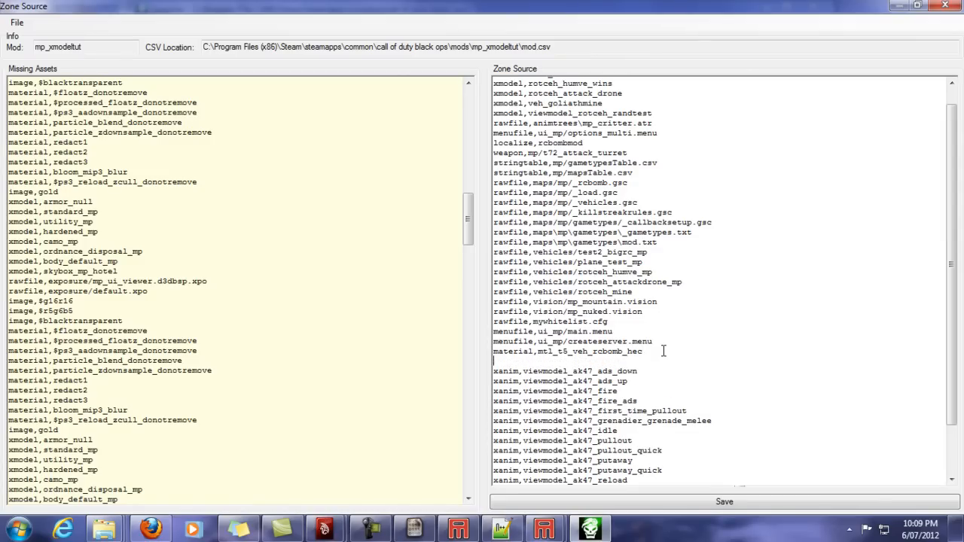
pyautogui.press('Return')
pyautogui.hotkey('ctrl', 'v')
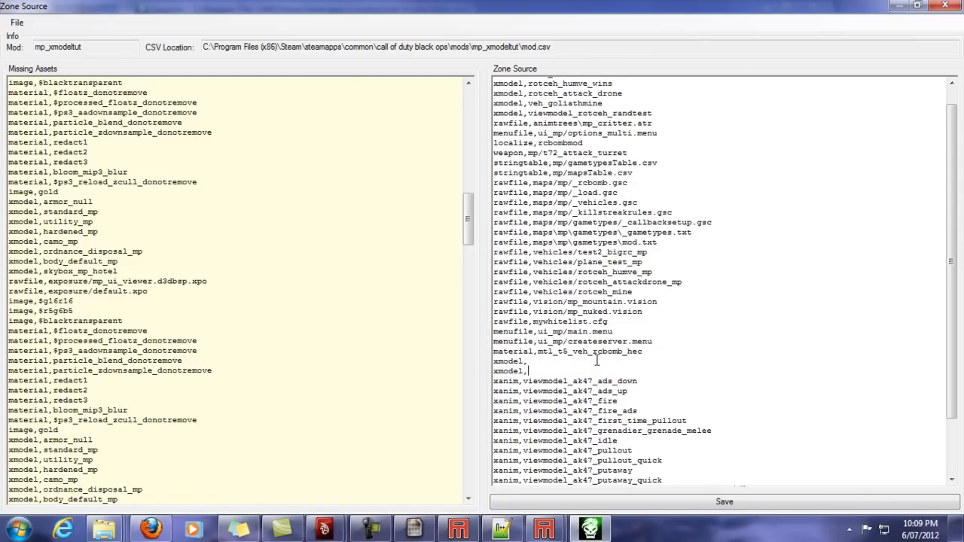
# - Copy the file name rotceh_ak47_mp from the mod's weapons\mp folder and paste it on a new line below the empty xmodel lines
pyautogui.moveTo(104, 530)
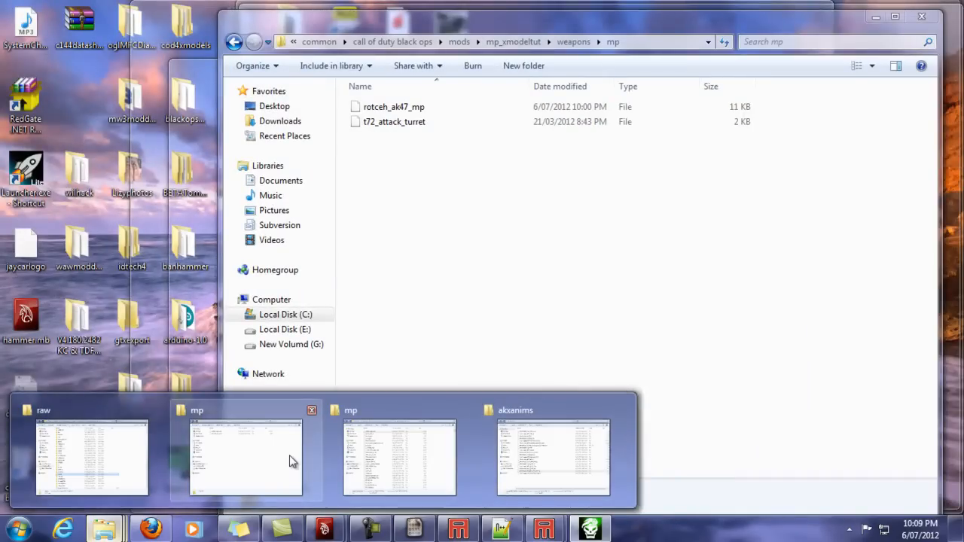
pyautogui.click(290, 455)
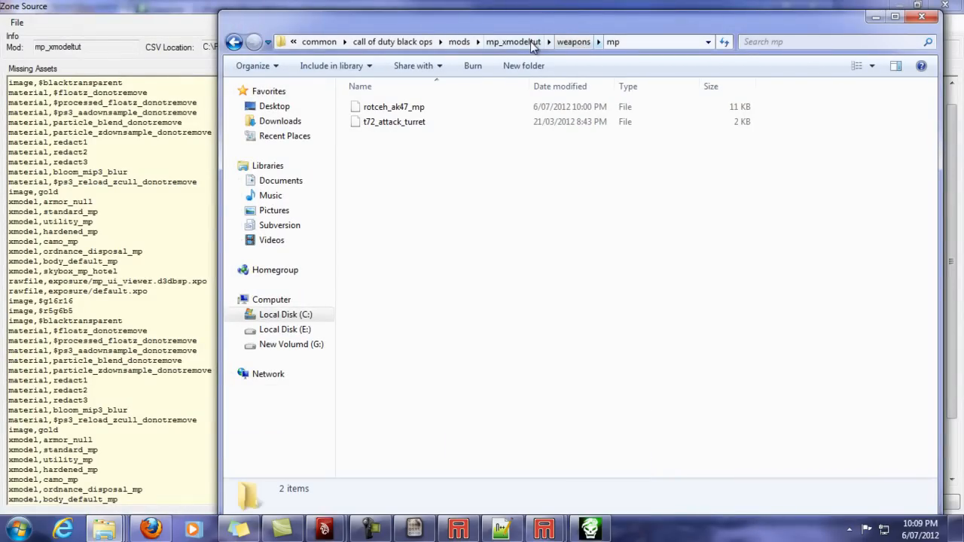
pyautogui.click(414, 109)
pyautogui.rightClick(414, 109)
pyautogui.click(254, 399)
pyautogui.hotkey('ctrl', 'c')
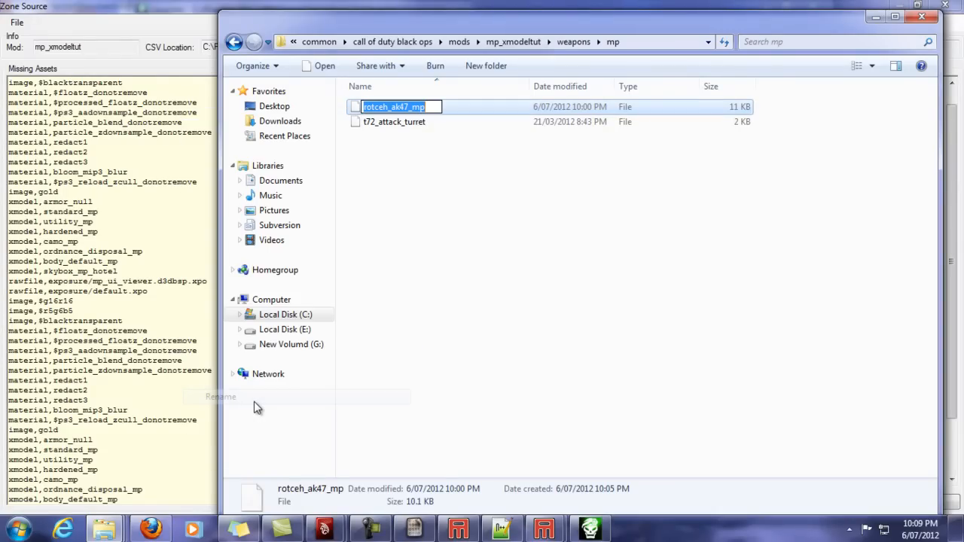
pyautogui.press('Return')
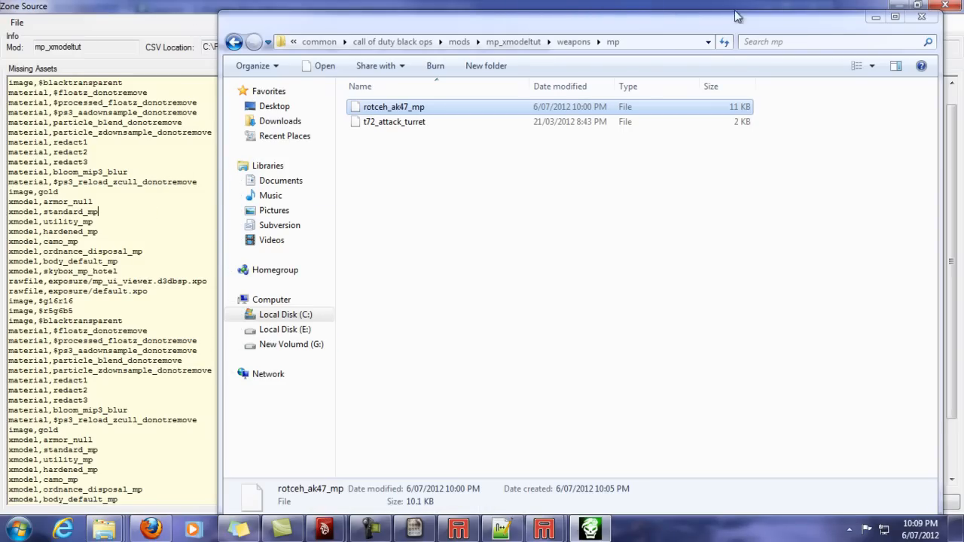
pyautogui.click(875, 17)
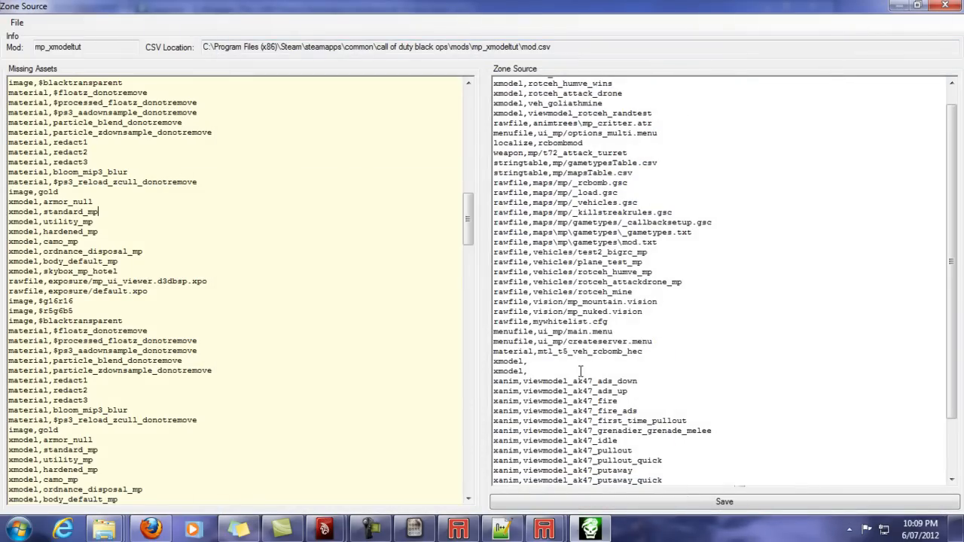
pyautogui.press('Return')
pyautogui.hotkey('ctrl', 'v')
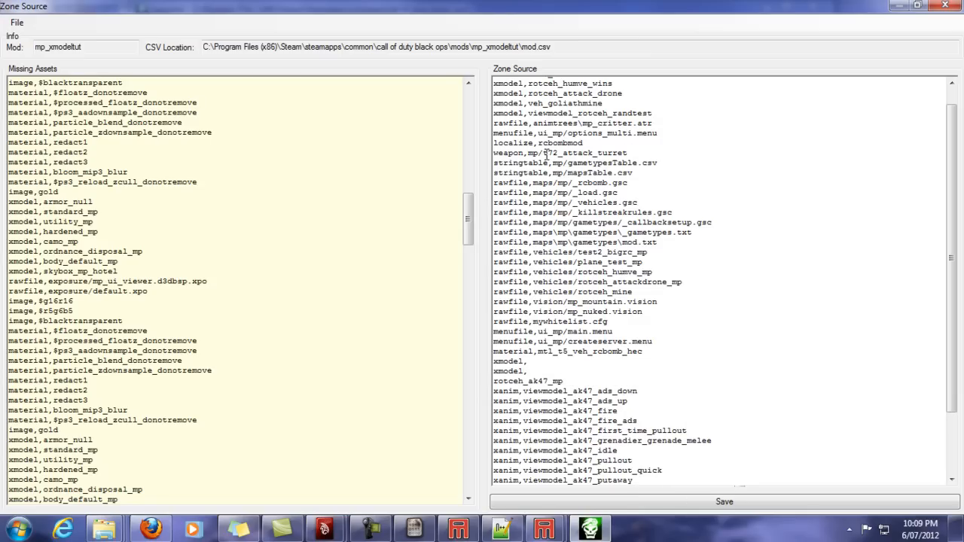
pyautogui.moveTo(544, 153); pyautogui.dragTo(461, 155)
pyautogui.hotkey('ctrl', 'c')
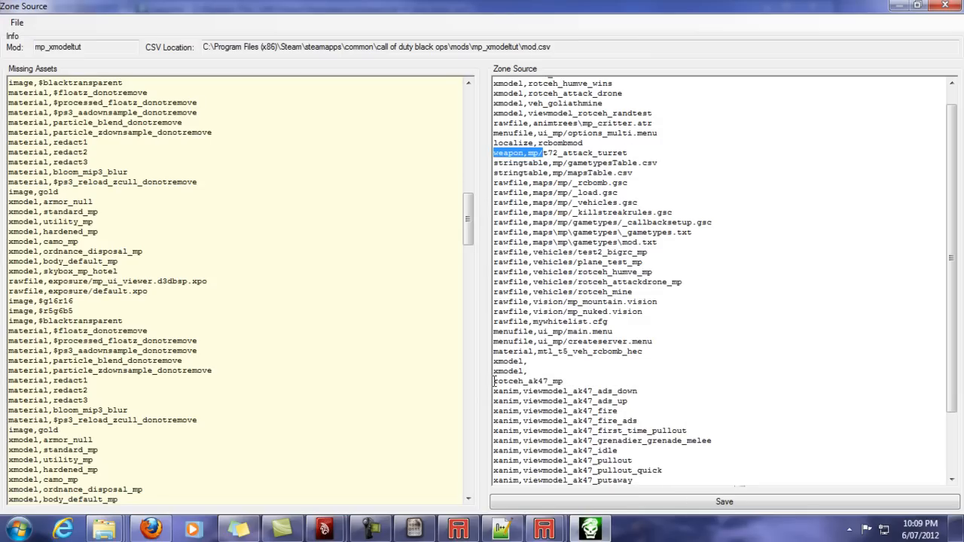
pyautogui.moveTo(494, 381); pyautogui.dragTo(494, 391)
pyautogui.hotkey('ctrl', 'v')
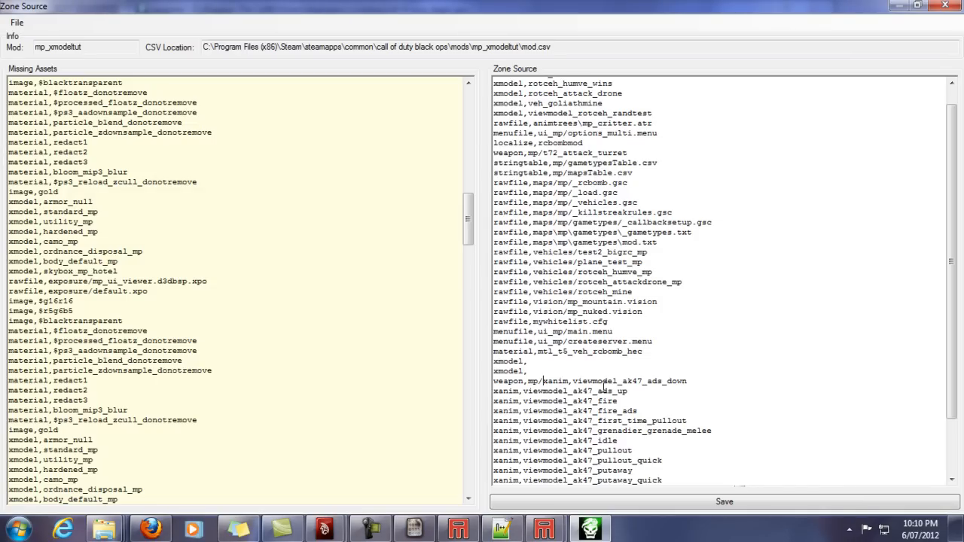
pyautogui.hotkey('ctrl', 'z')
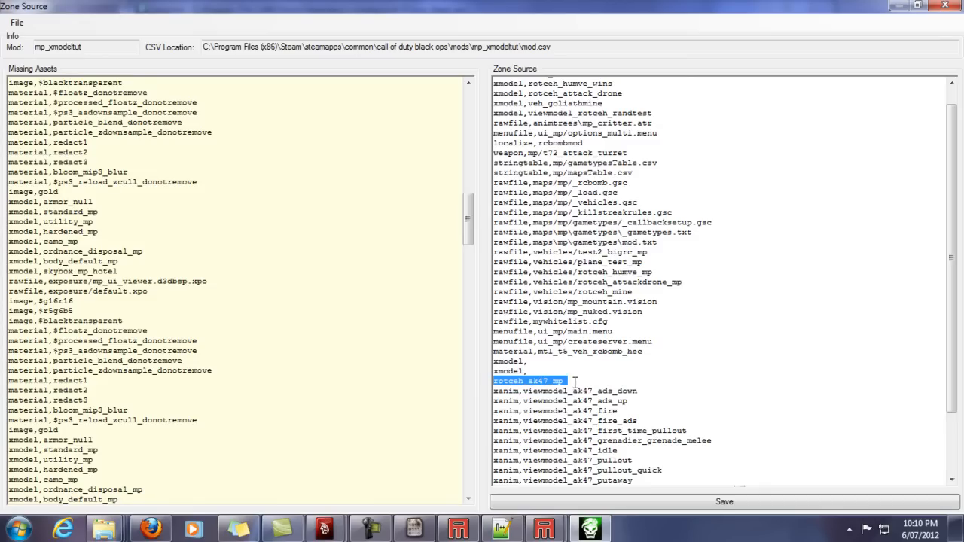
pyautogui.click(575, 382)
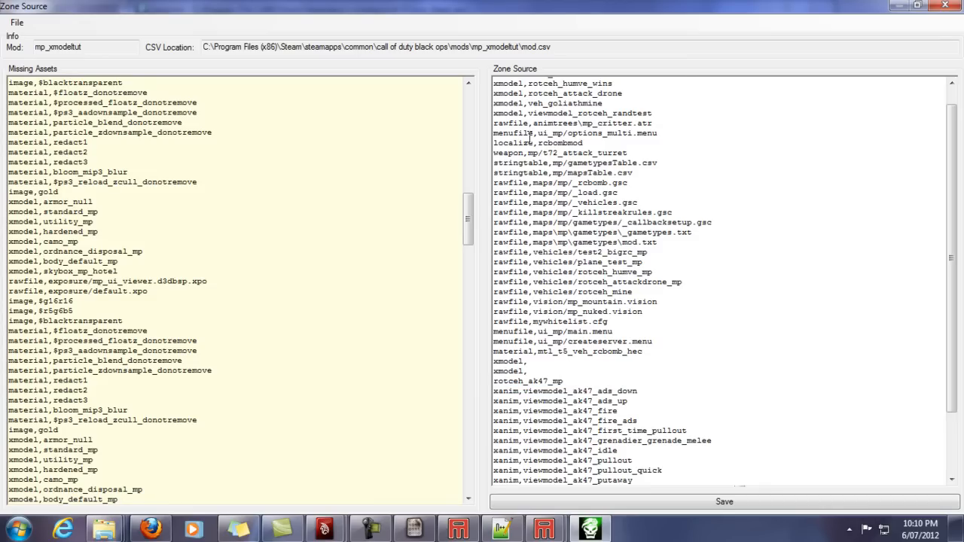
# - Copy the prefix "weapon,mp/" from the t72_attack_turret line and insert it before rotceh_ak47_mp
pyautogui.moveTo(538, 153); pyautogui.dragTo(482, 160)
pyautogui.hotkey('ctrl', 'c')
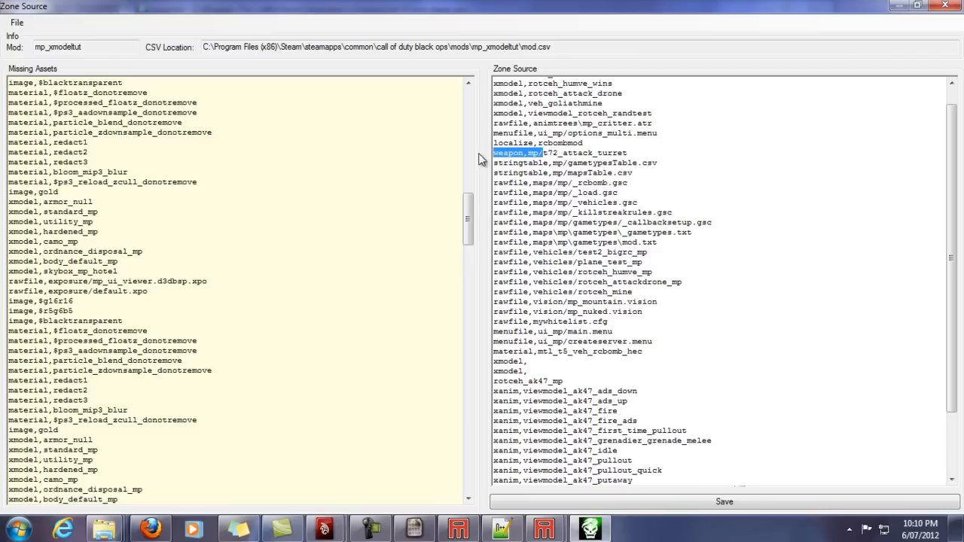
pyautogui.doubleClick(495, 382)
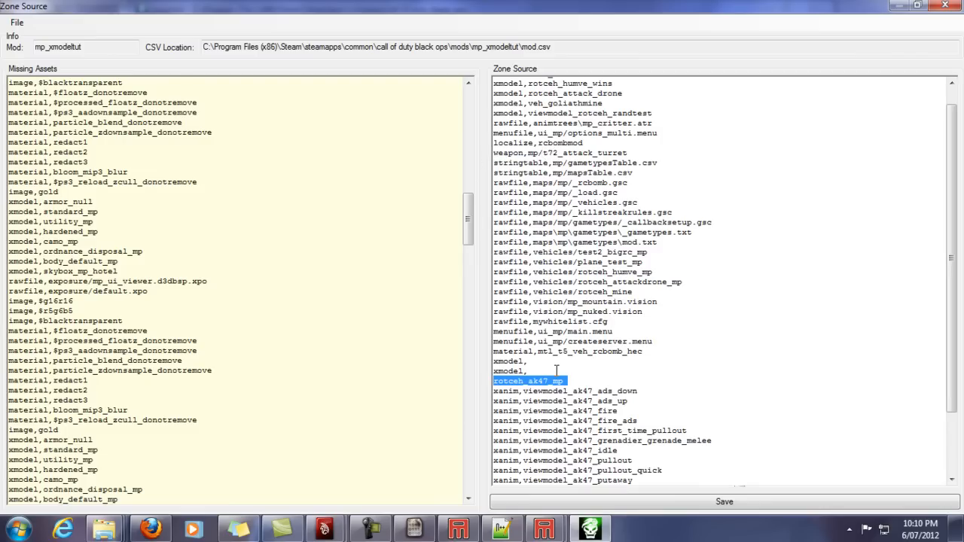
pyautogui.press('Home')
pyautogui.hotkey('ctrl', 'v')
# - Copy the file name viewrotceh_ak from the xmodel folder of the mp_xmodeltut mod
pyautogui.moveTo(104, 529)
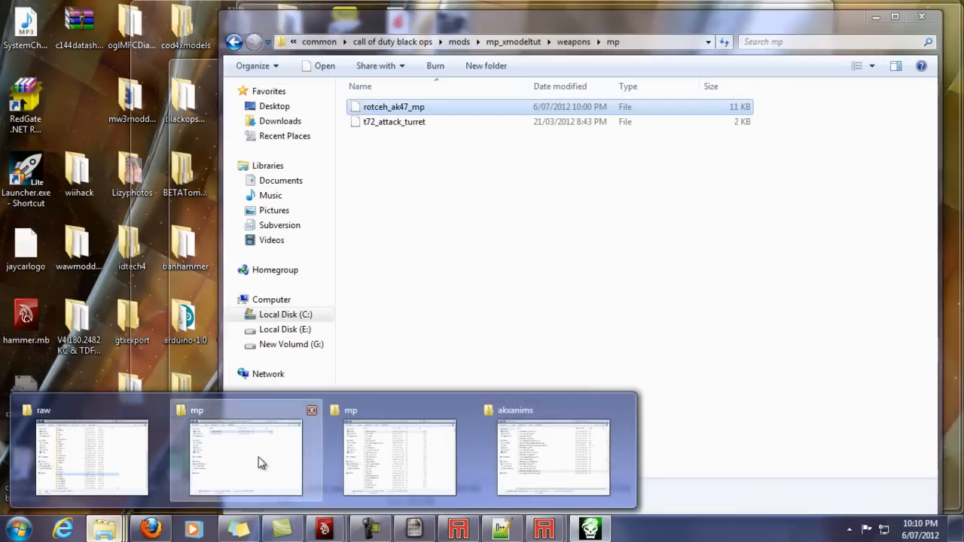
pyautogui.click(258, 462)
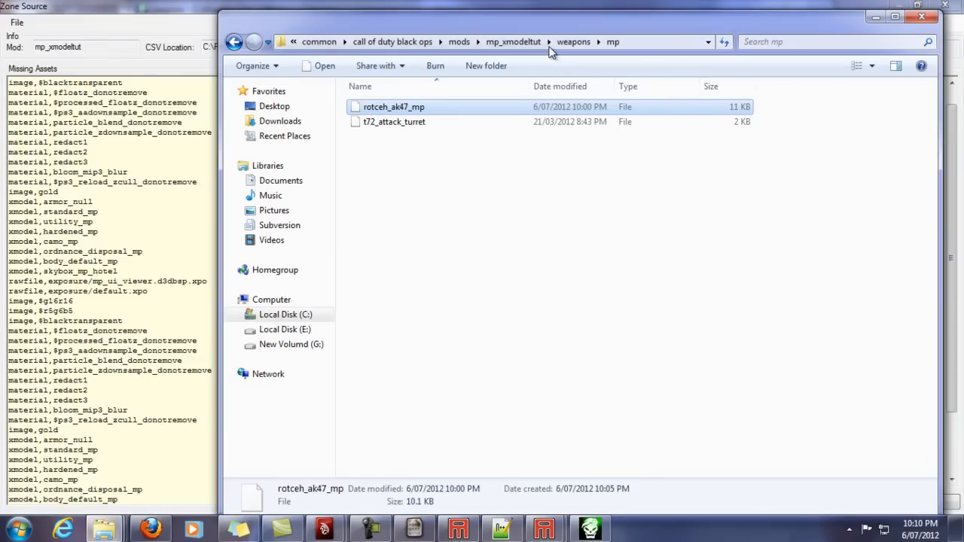
pyautogui.click(530, 41)
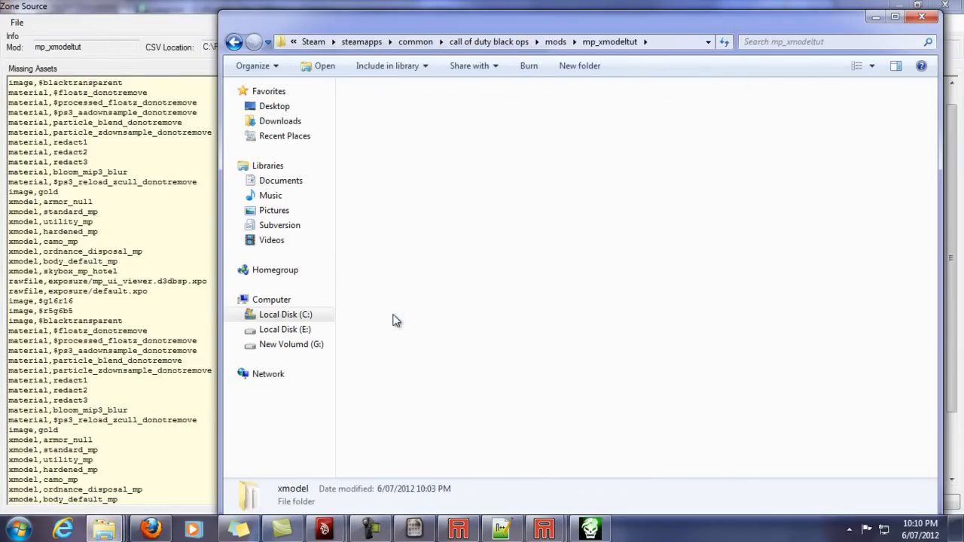
pyautogui.rightClick(412, 211)
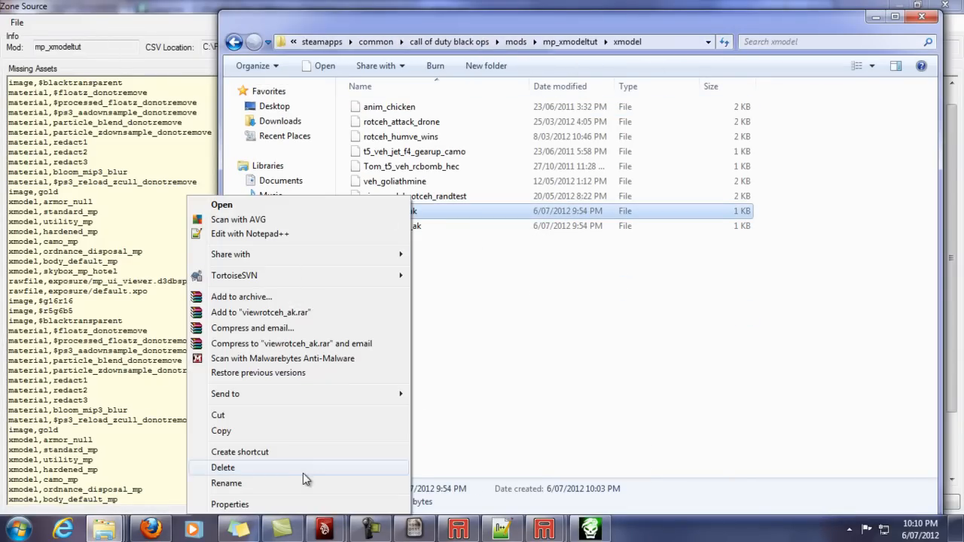
pyautogui.click(265, 484)
pyautogui.hotkey('ctrl', 'c')
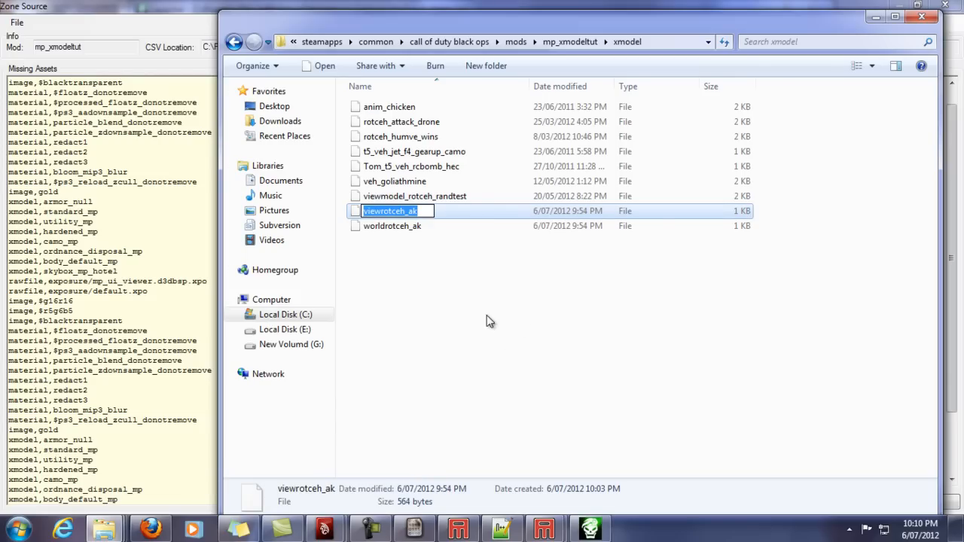
# - Complete the two empty xmodel lines in the zone source as worldrotceh_ak and viewrotceh_ak, and save the zone source
pyautogui.click(556, 531)
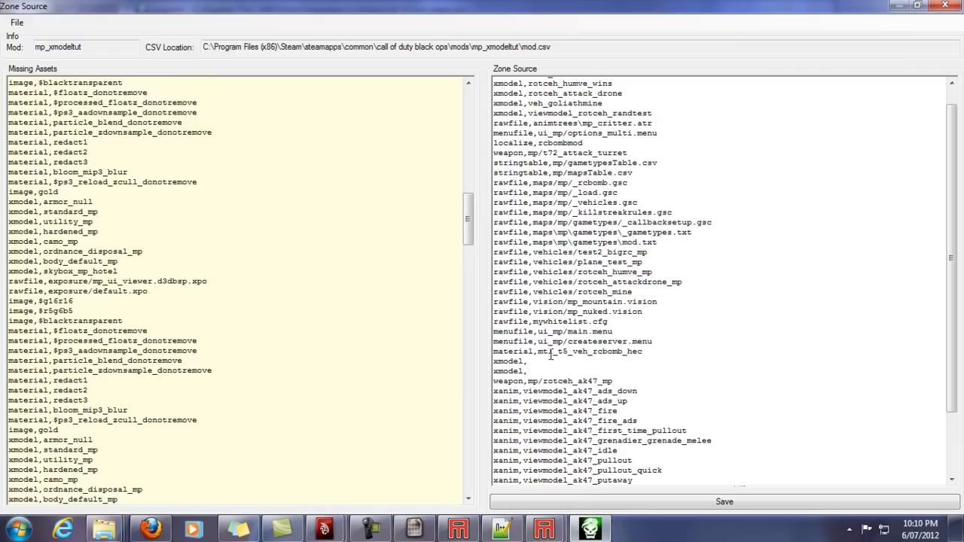
pyautogui.hotkey('ctrl', 'v')
pyautogui.hotkey('ctrl', 'v')
pyautogui.moveTo(550, 363); pyautogui.dragTo(529, 362)
pyautogui.write('world')
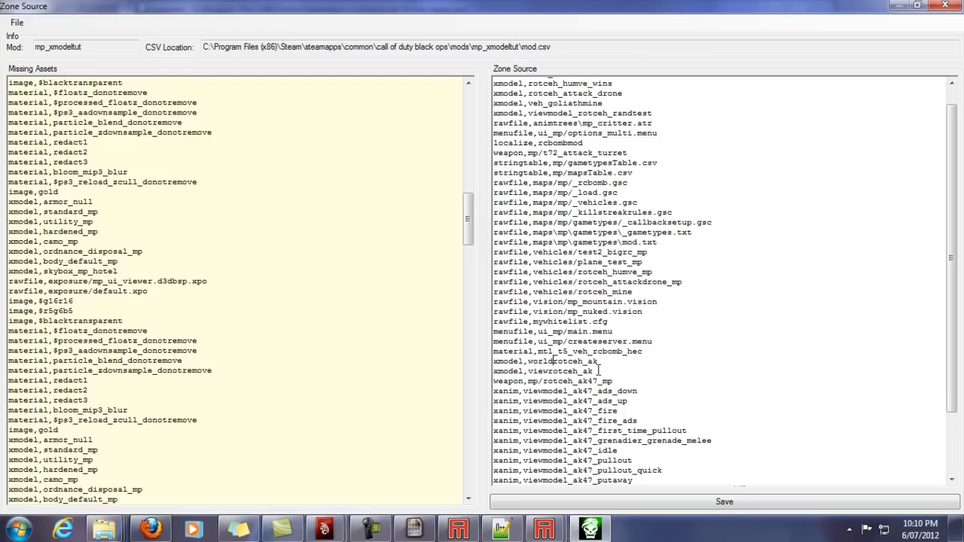
pyautogui.click(722, 503)
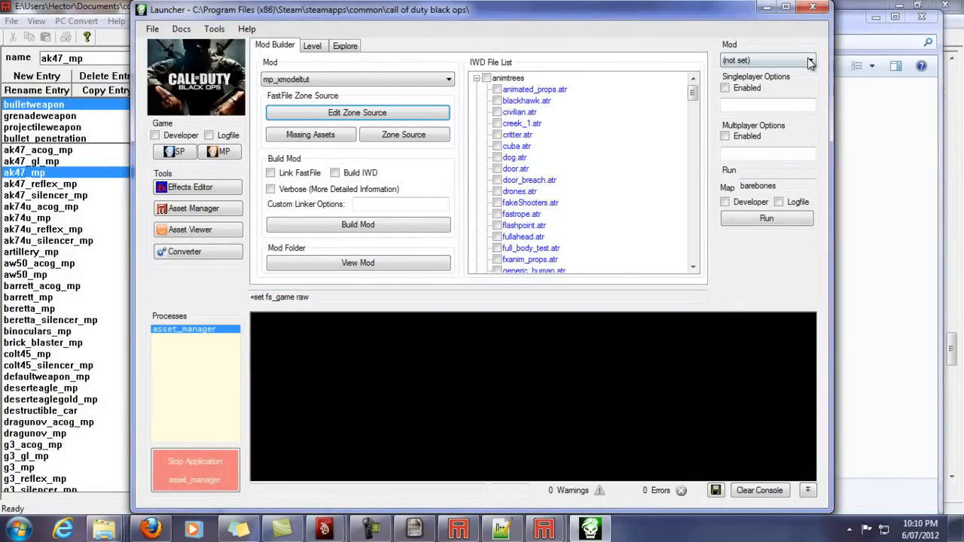
pyautogui.click(857, 34)
pyautogui.click(478, 293)
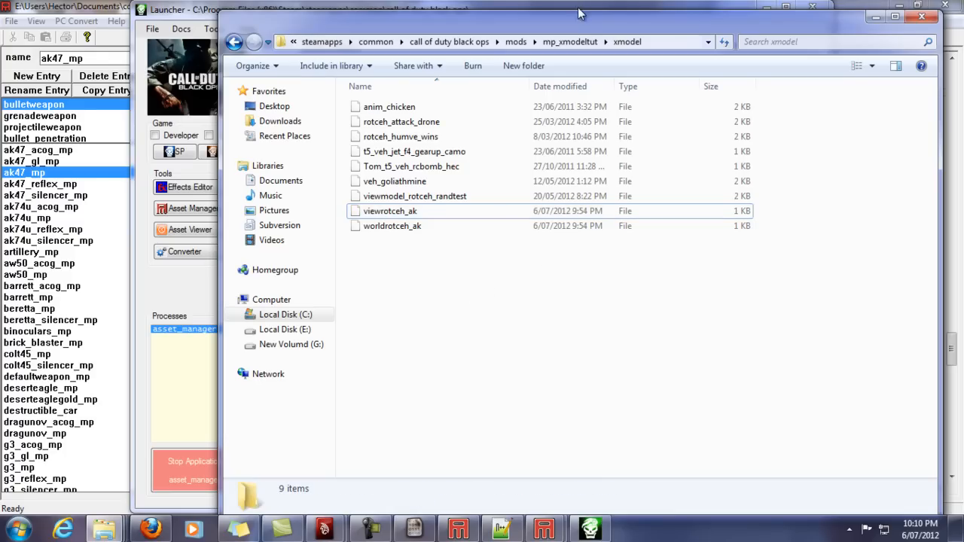
pyautogui.moveTo(467, 25); pyautogui.dragTo(540, 190)
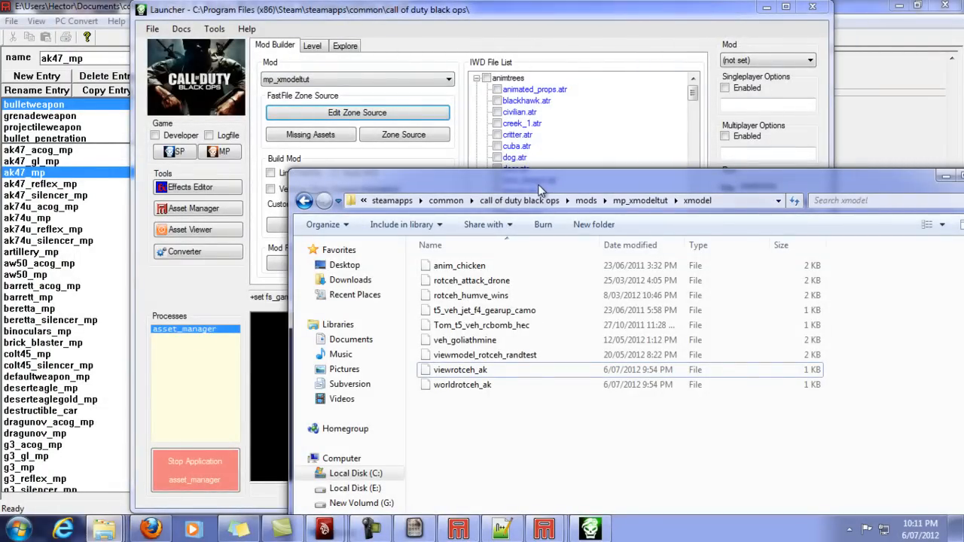
# - Copy the hide tags tag_reflex_sight, tag_acog and tag_ak47_mount from the Call of Duty 4 ak47_mp weapon into the Hide Tags of rotceh_ak47_mp
pyautogui.click(457, 531)
pyautogui.moveTo(952, 353); pyautogui.dragTo(962, 324)
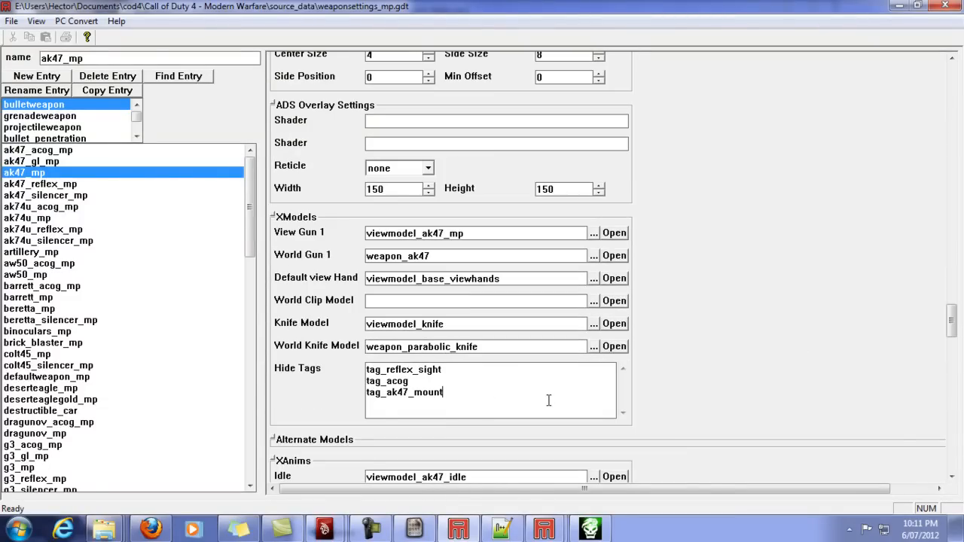
pyautogui.moveTo(487, 391); pyautogui.dragTo(332, 364)
pyautogui.hotkey('ctrl', 'c')
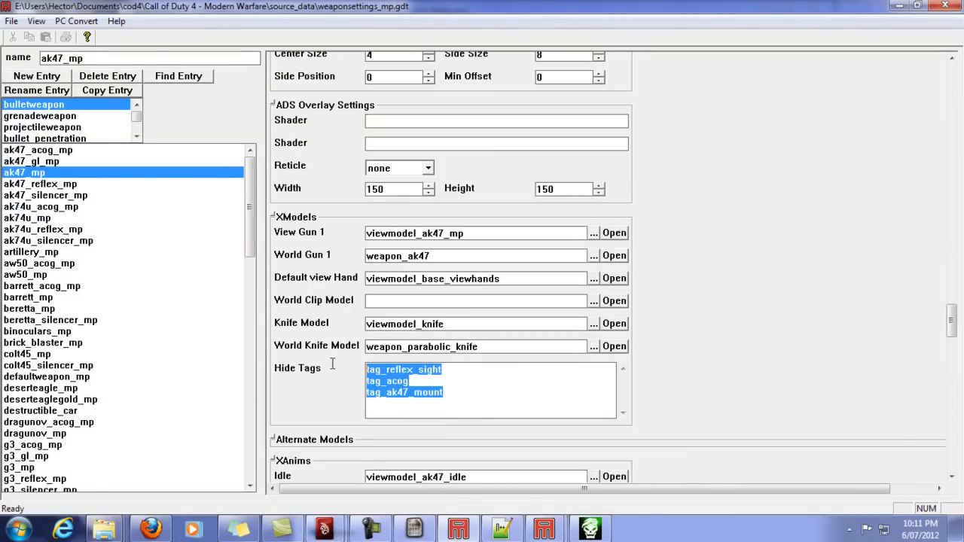
pyautogui.click(544, 530)
pyautogui.click(618, 452)
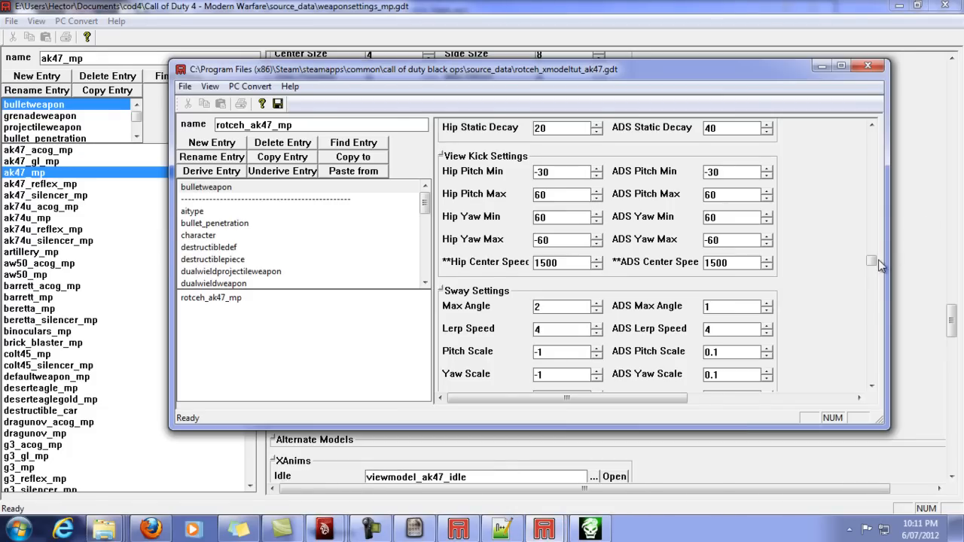
pyautogui.moveTo(873, 260); pyautogui.dragTo(874, 289)
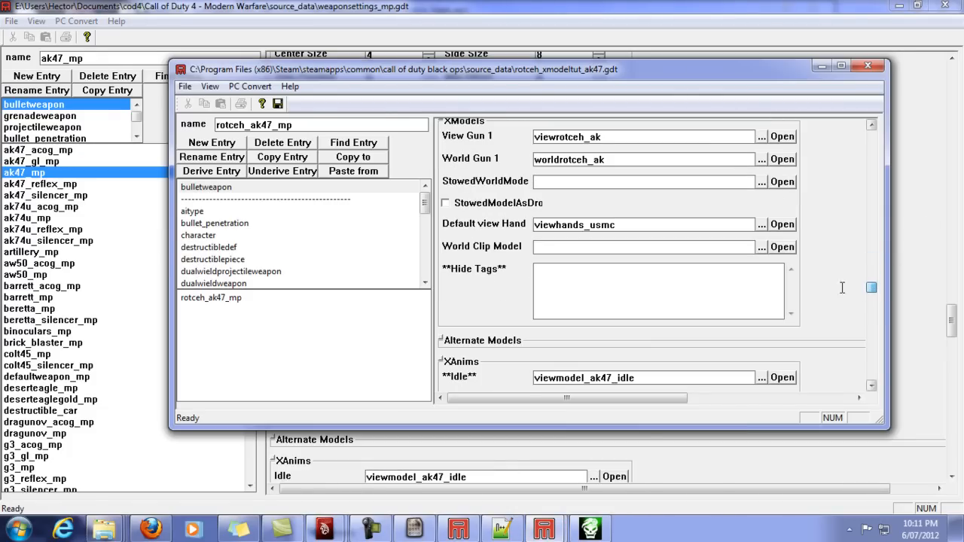
pyautogui.click(625, 287)
pyautogui.hotkey('ctrl', 'v')
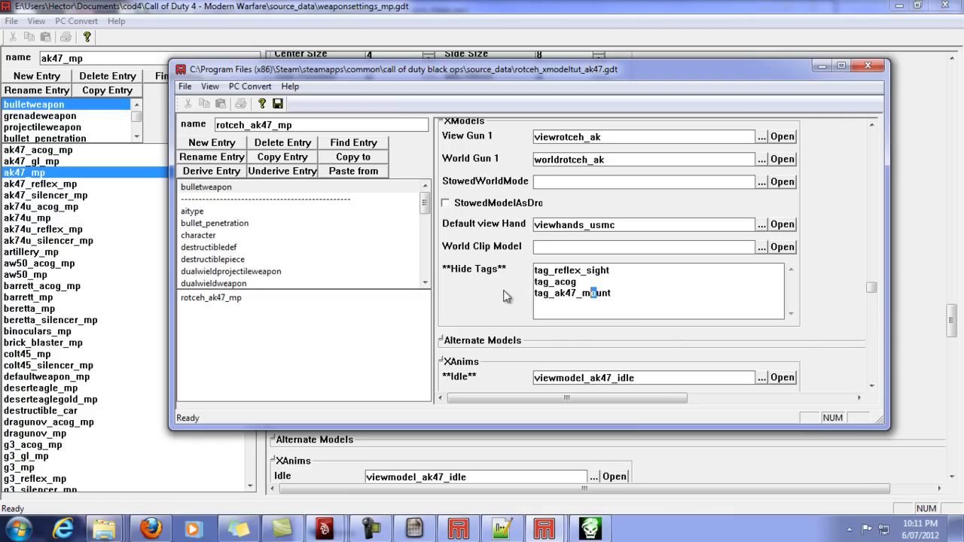
# - Save rotceh_xmodeltut_ak47.gdt and convert the rotceh_ak47_mp weapon entry again
pyautogui.click(226, 298)
pyautogui.click(185, 86)
pyautogui.click(96, 141)
pyautogui.click(250, 86)
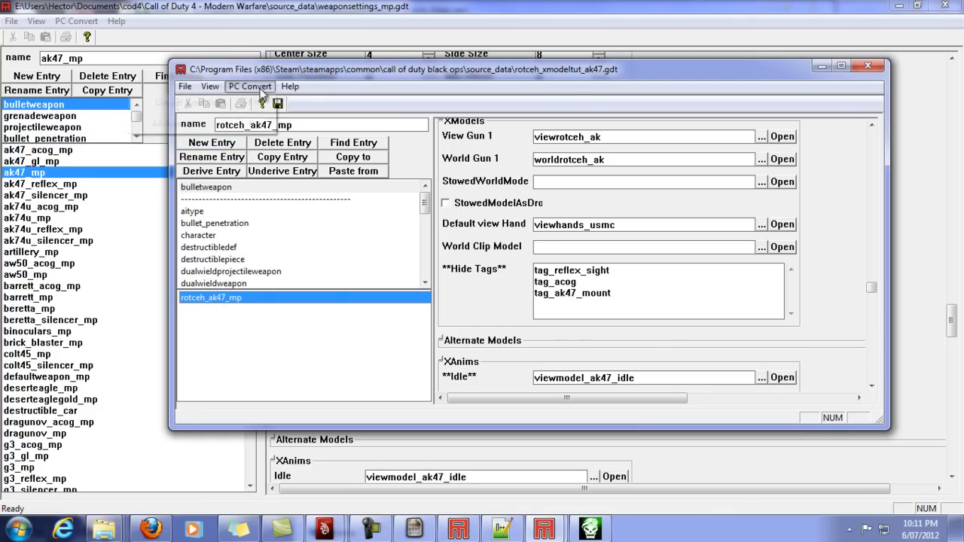
pyautogui.click(226, 102)
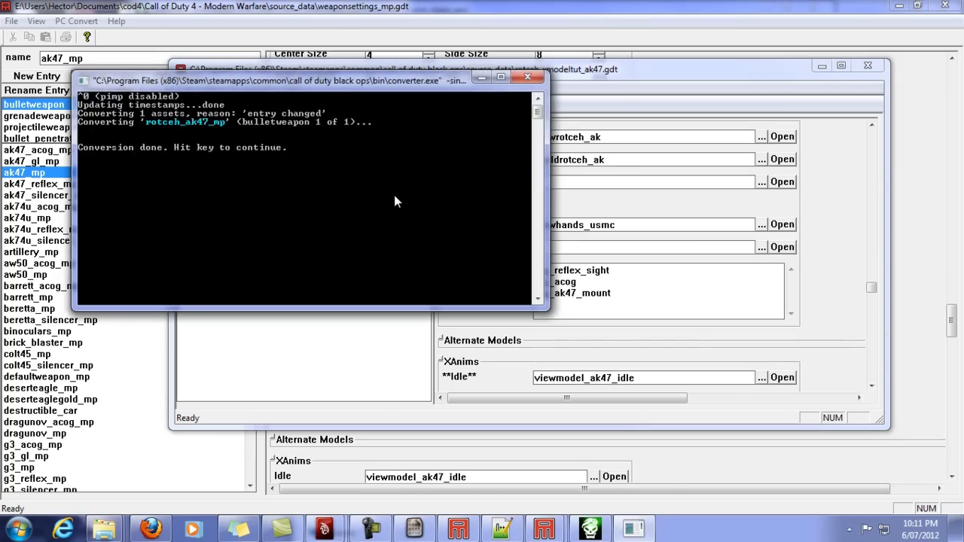
pyautogui.press('Return')
# - Copy the newly converted rotceh_ak47_mp file from the raw\weapons\mp folder
pyautogui.moveTo(104, 530)
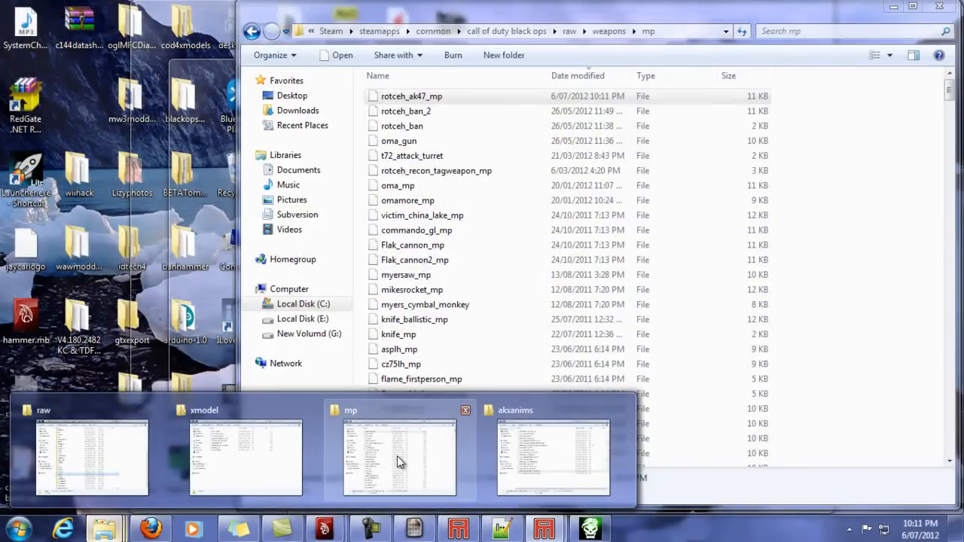
pyautogui.click(400, 458)
pyautogui.click(417, 114)
pyautogui.click(423, 99)
pyautogui.rightClick(424, 99)
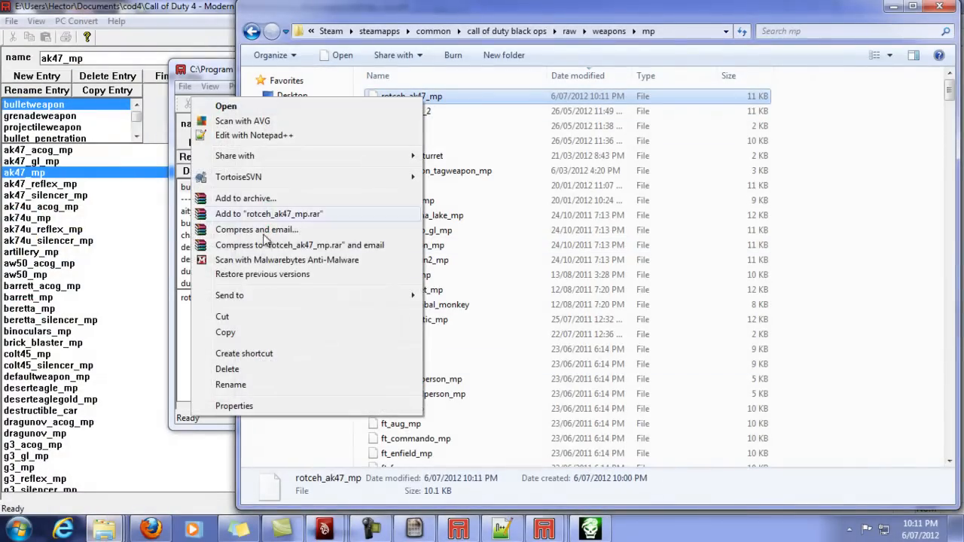
pyautogui.click(237, 333)
# - Paste the copied rotceh_ak47_mp file into the mod's mp_xmodeltut\weapons\mp folder, replacing the older version
pyautogui.click(109, 534)
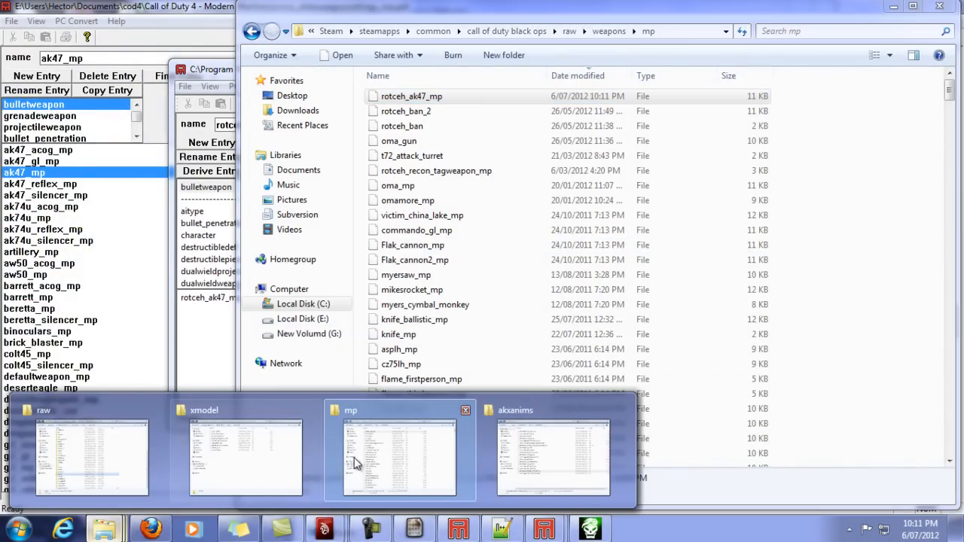
pyautogui.click(254, 461)
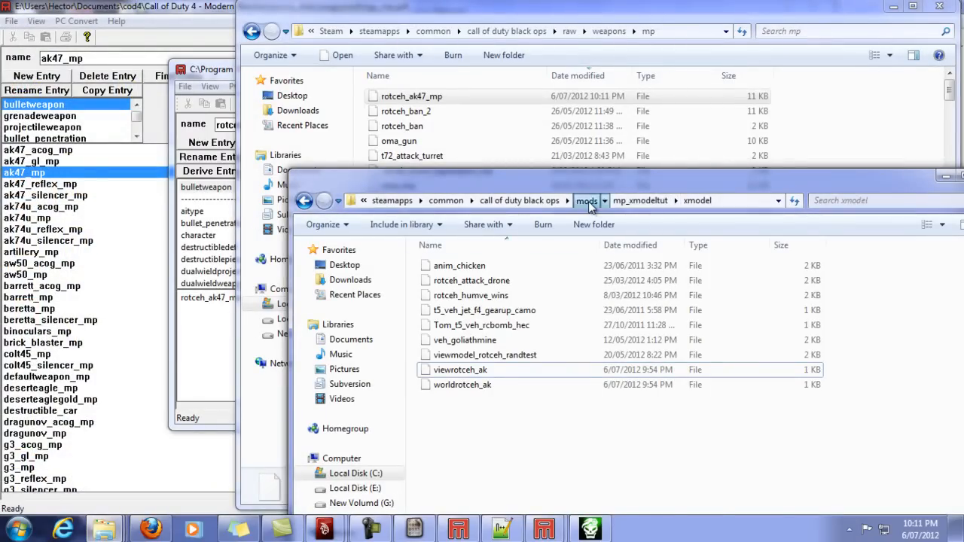
pyautogui.click(586, 201)
pyautogui.scroll(-1, 529, 397)
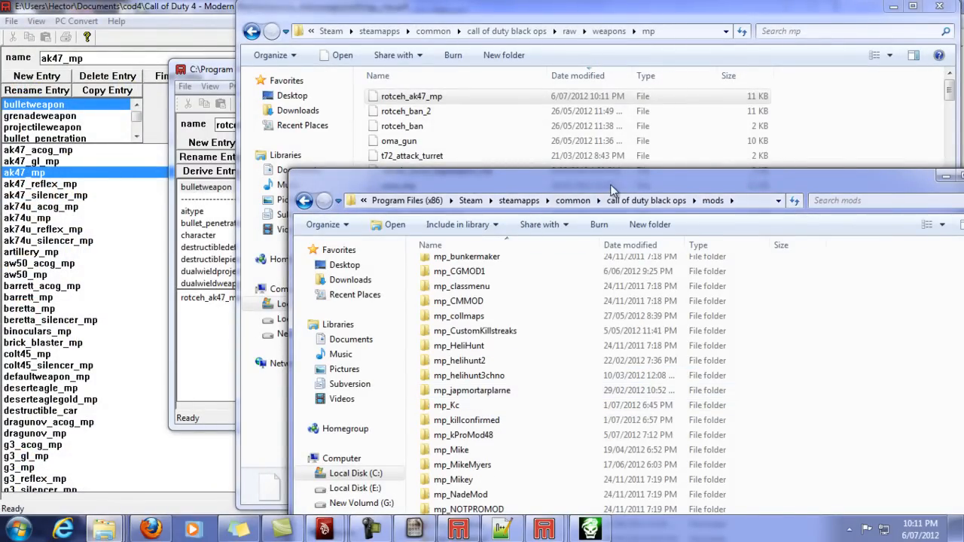
pyautogui.moveTo(497, 178); pyautogui.dragTo(458, 52)
pyautogui.doubleClick(452, 444)
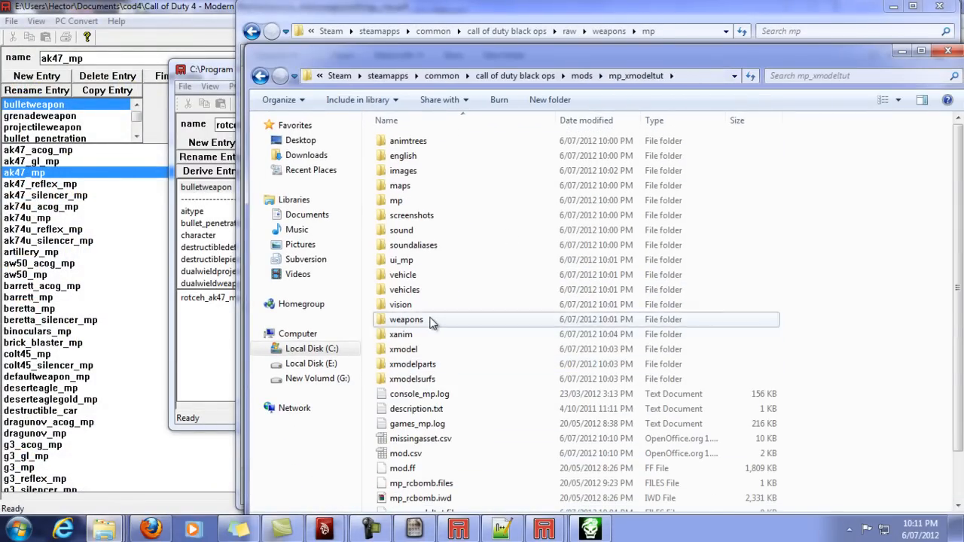
pyautogui.doubleClick(422, 320)
pyautogui.doubleClick(417, 143)
pyautogui.rightClick(426, 208)
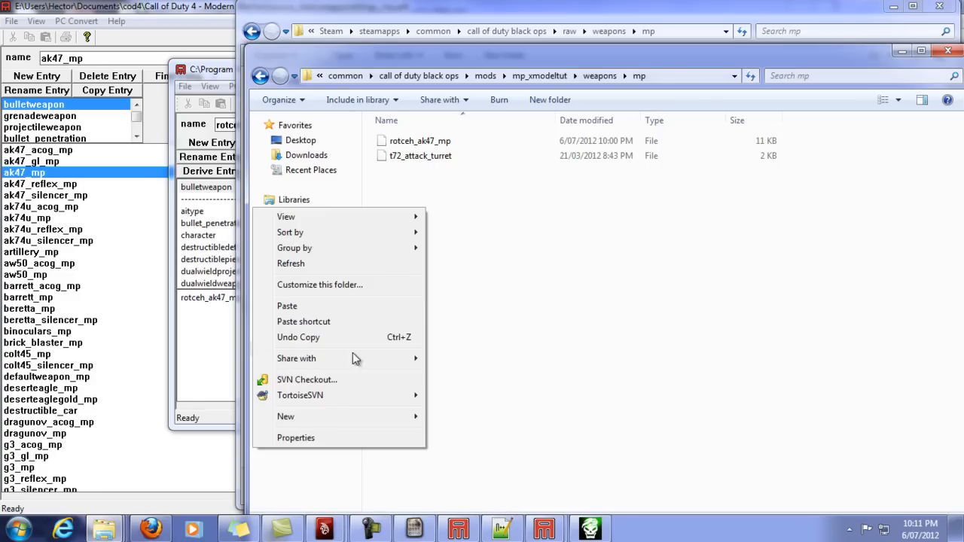
pyautogui.click(336, 306)
pyautogui.click(435, 163)
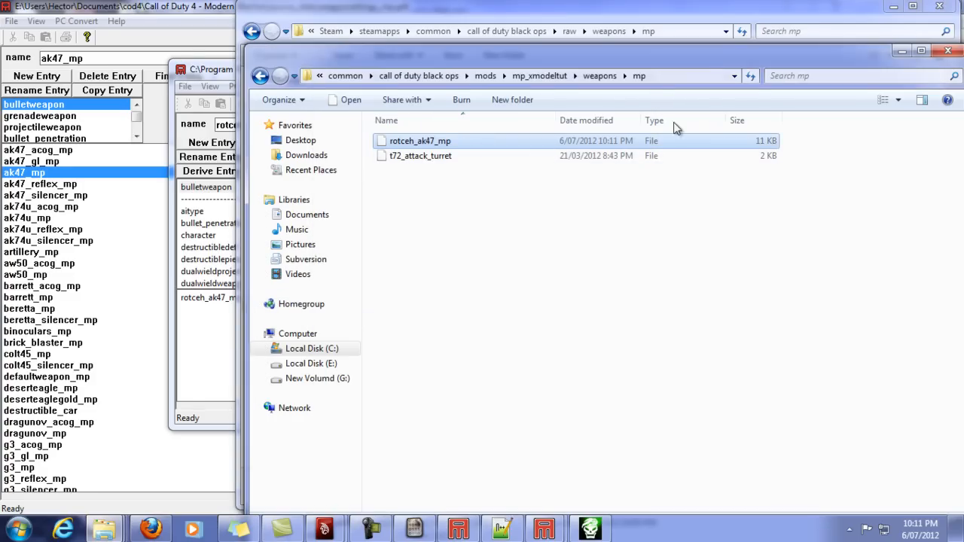
# - Copy the file name rotceh_ak47_mp from the weapon file in the raw\weapons\mp folder without renaming it
pyautogui.click(901, 57)
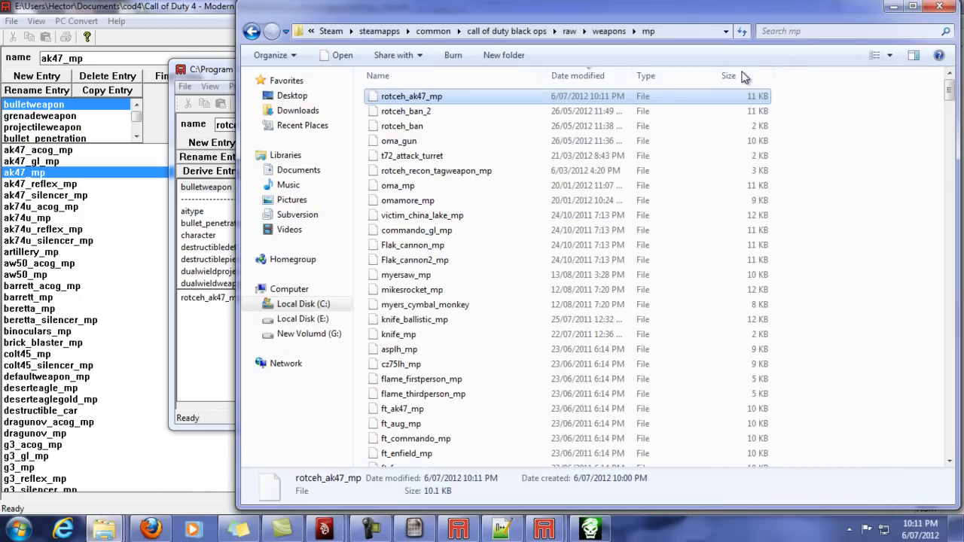
pyautogui.click(437, 96)
pyautogui.press('Escape')
pyautogui.press('Down')
pyautogui.press('Down')
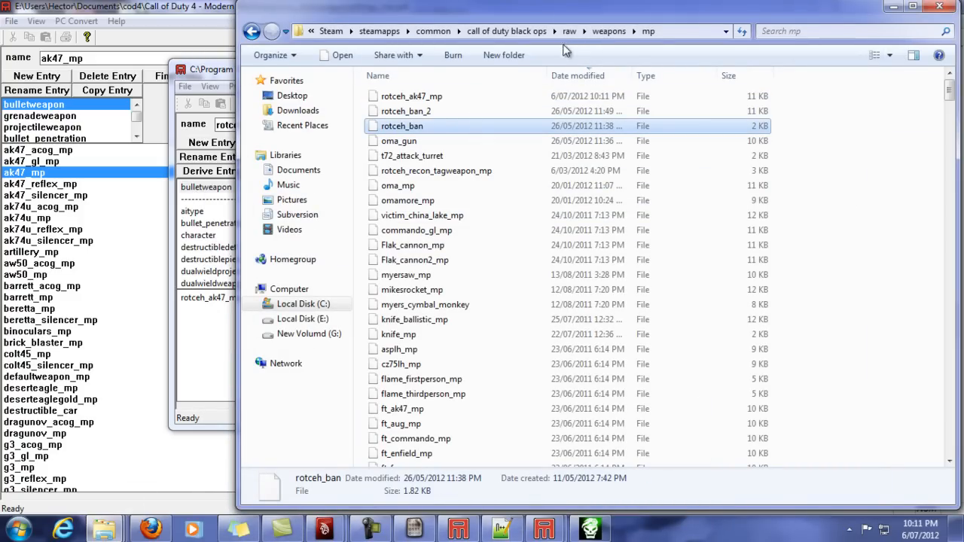
pyautogui.click(437, 97)
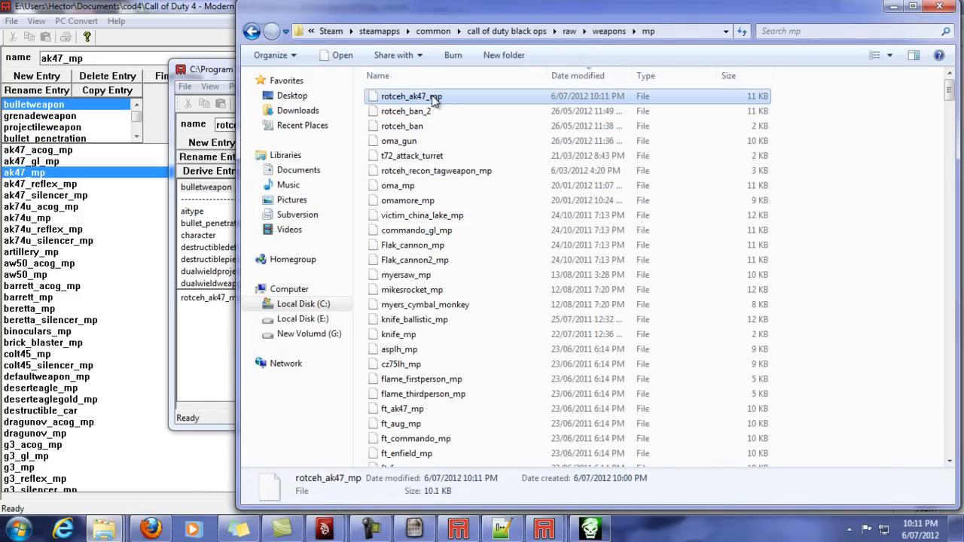
pyautogui.rightClick(433, 98)
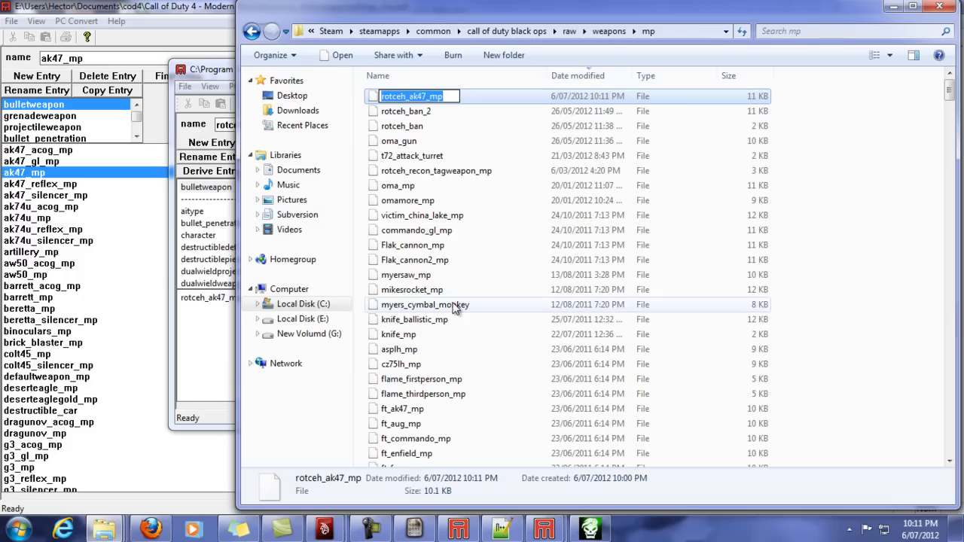
pyautogui.click(558, 186)
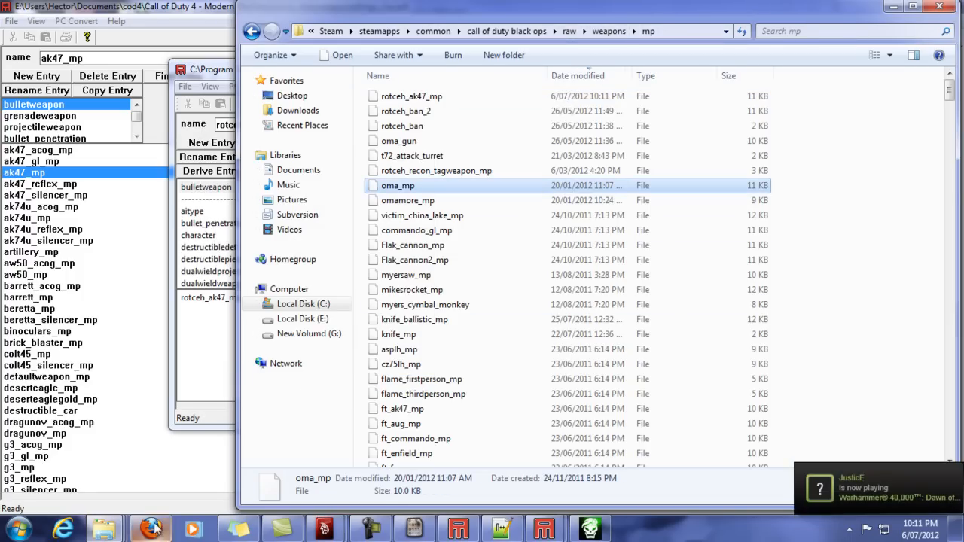
# - Open mod.gsc from the mod's maps\mp\gametypes folder in Notepad++
pyautogui.moveTo(104, 530)
pyautogui.click(243, 463)
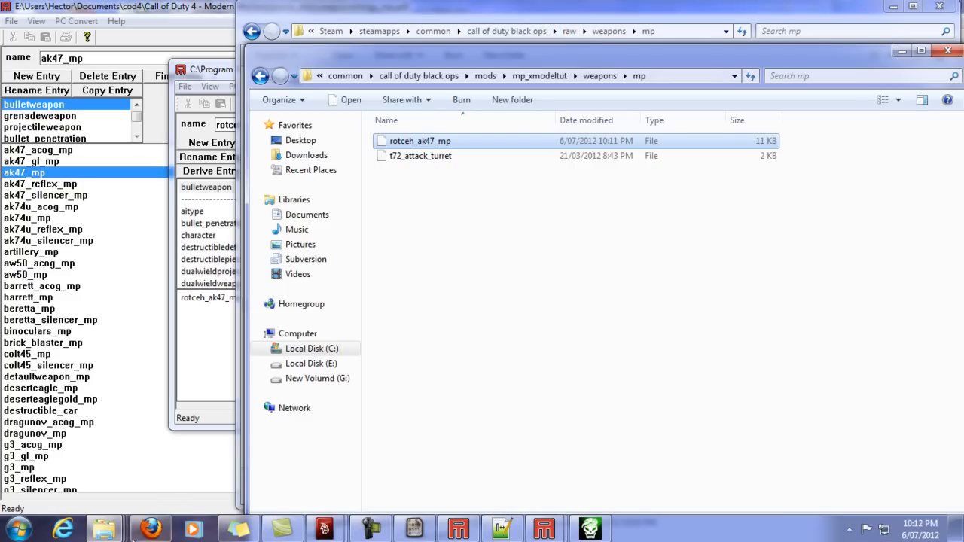
pyautogui.click(104, 529)
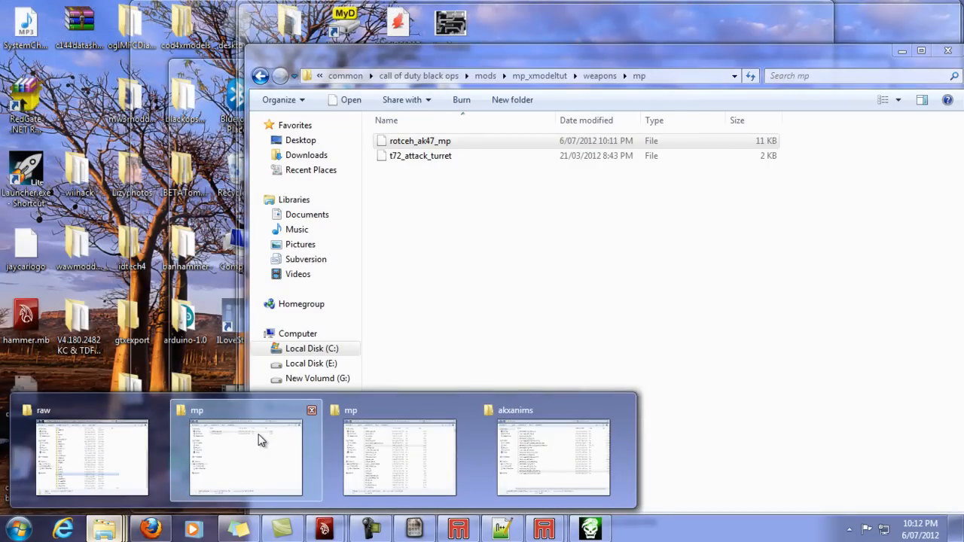
pyautogui.click(259, 440)
pyautogui.click(540, 75)
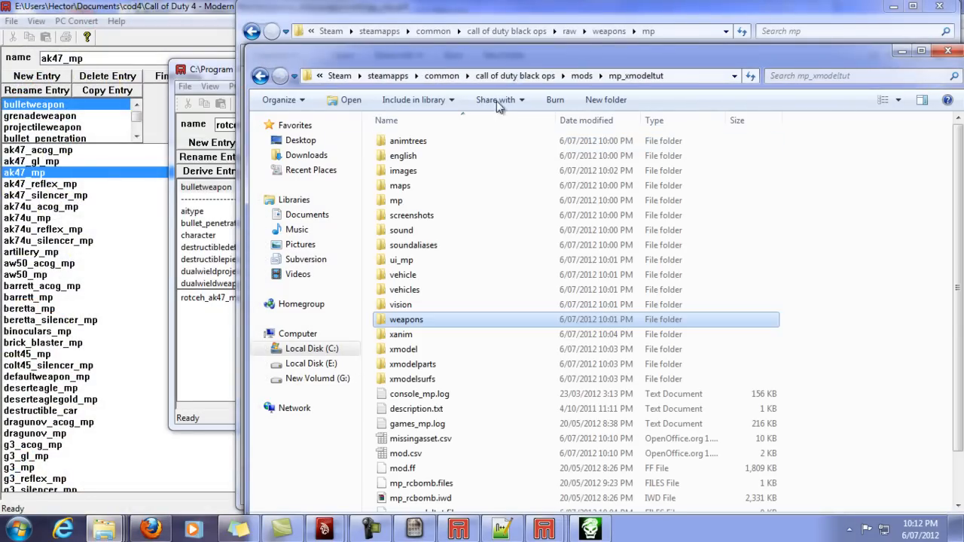
pyautogui.doubleClick(422, 187)
pyautogui.doubleClick(399, 142)
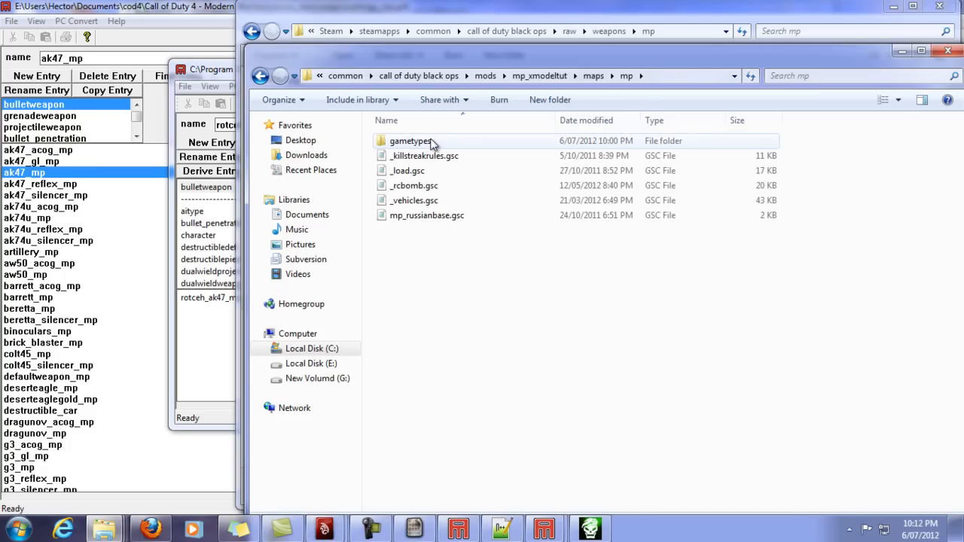
pyautogui.doubleClick(425, 142)
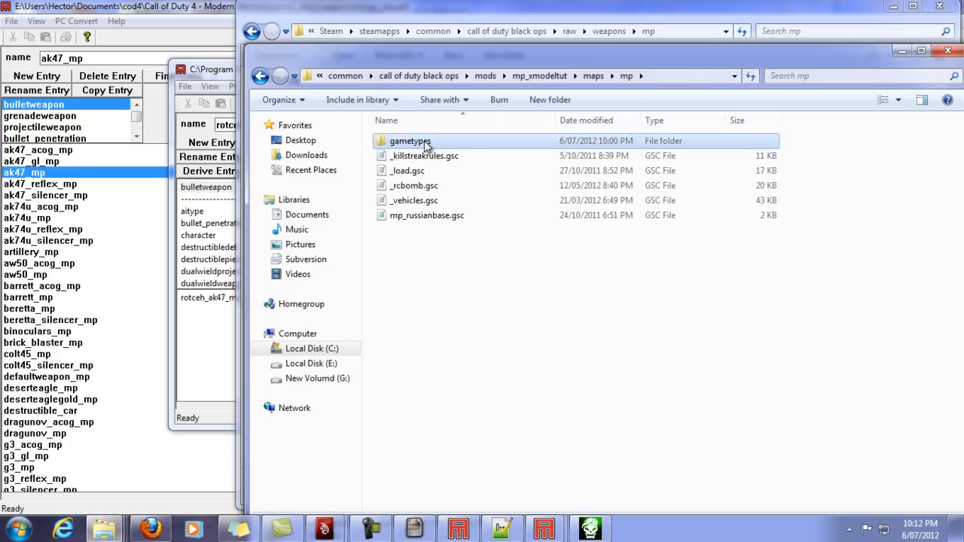
pyautogui.rightClick(400, 170)
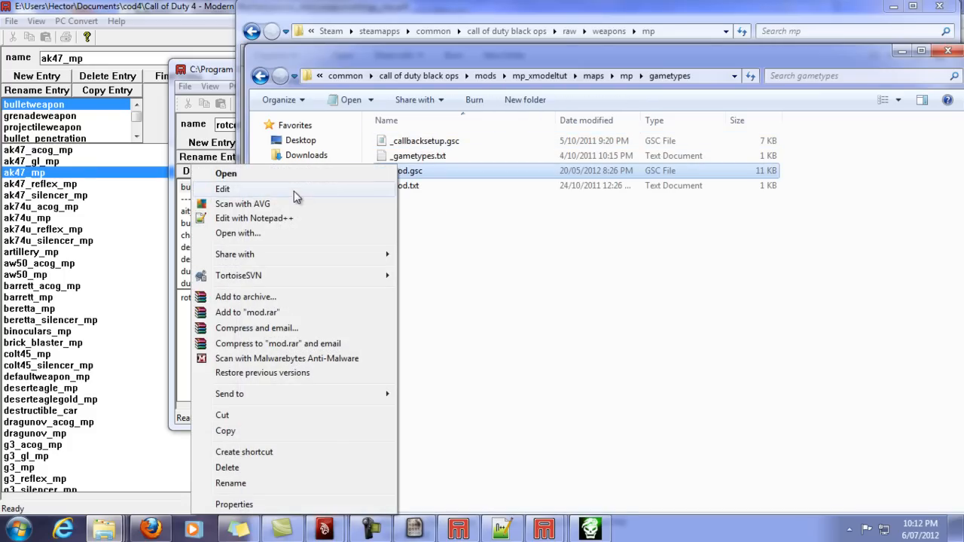
pyautogui.click(291, 219)
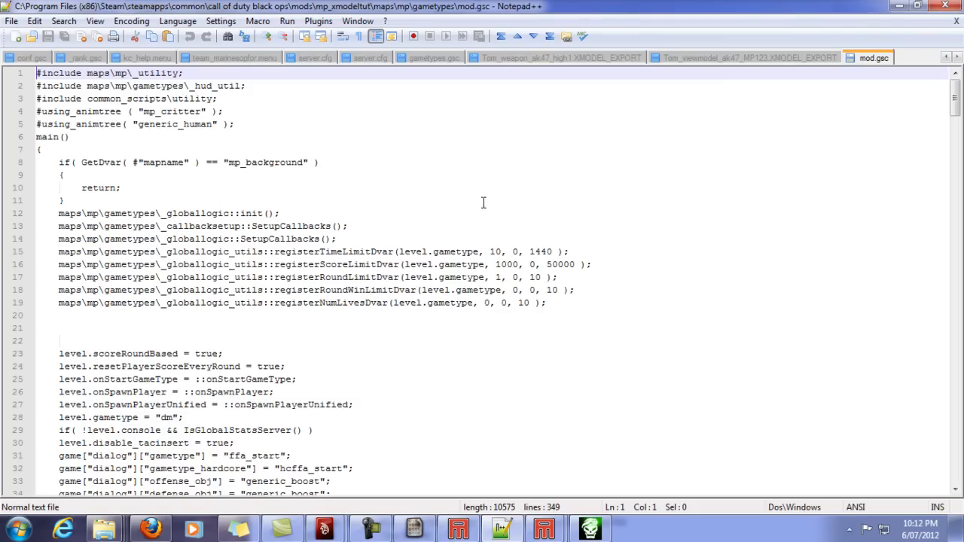
# - Insert the name rotceh_ak47_mp on the empty line below the PrecacheVehicle call in mod.gsc
pyautogui.scroll(-5, 314, 204)
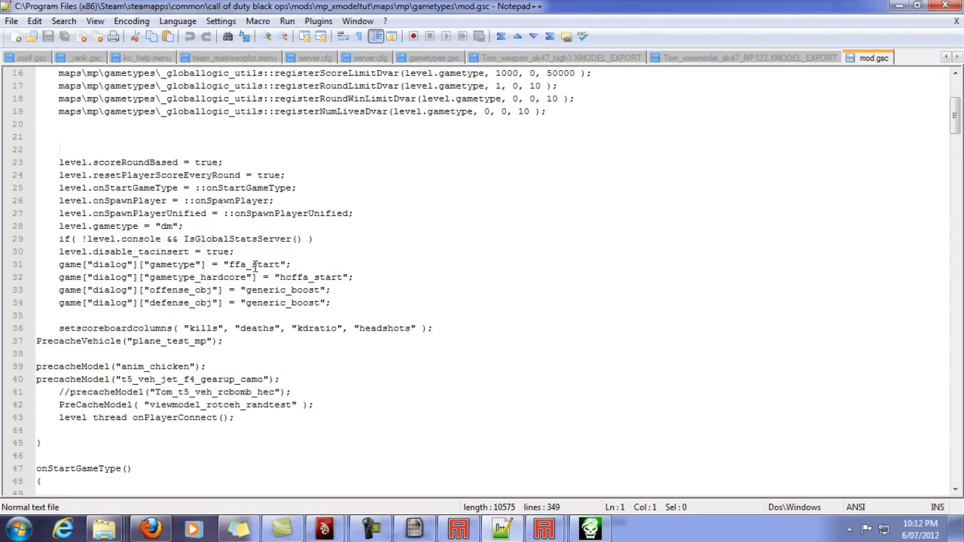
pyautogui.click(211, 355)
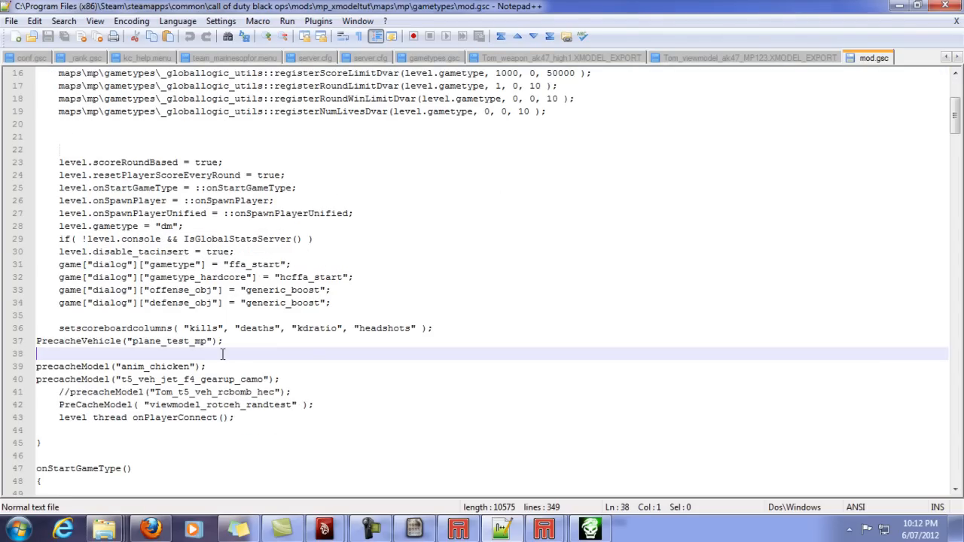
pyautogui.write('rotceh_ak47_mp')
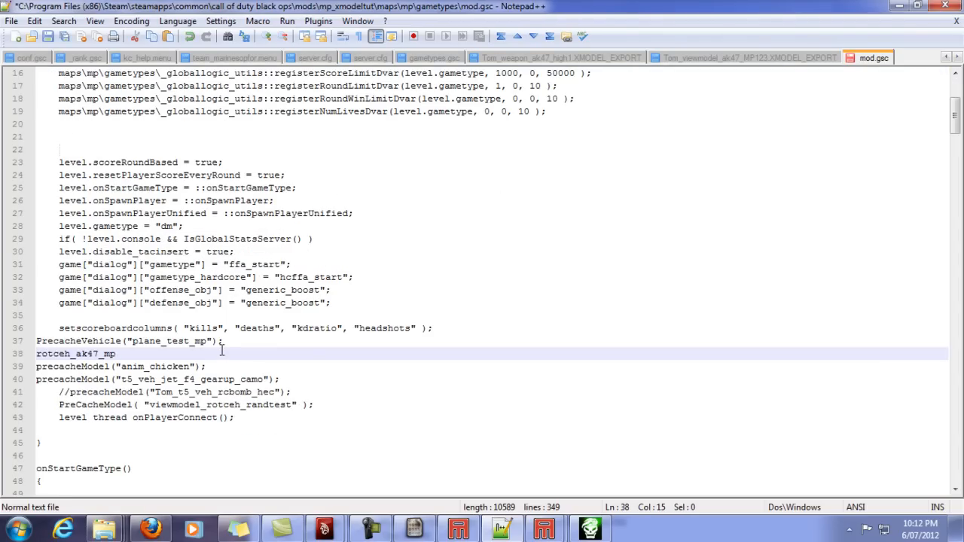
# - Turn the rotceh_ak47_mp line into a precacheweapon statement with the weapon name in quotes and a semicolon at the end
pyautogui.scroll(-1, 222, 351)
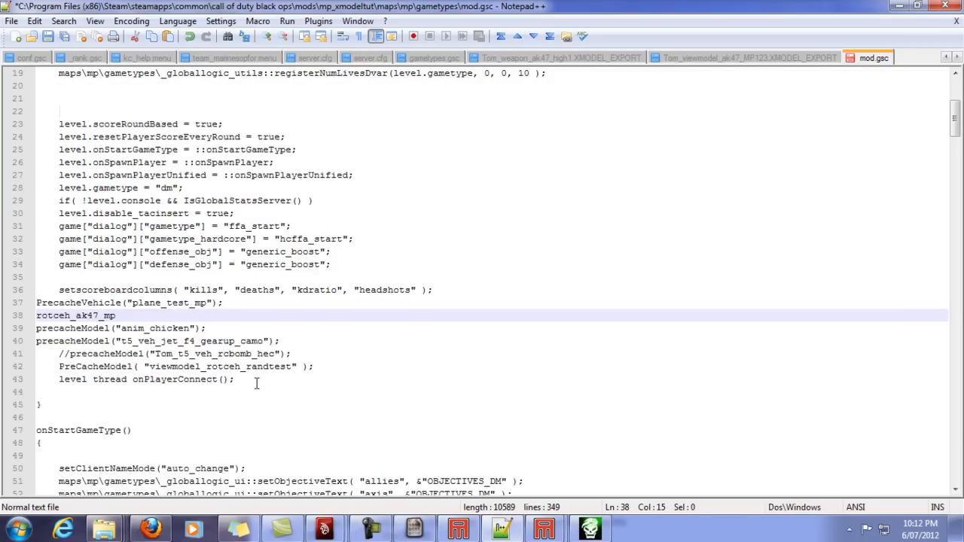
pyautogui.click(110, 341)
pyautogui.moveTo(110, 341); pyautogui.dragTo(37, 341)
pyautogui.hotkey('ctrl', 'c')
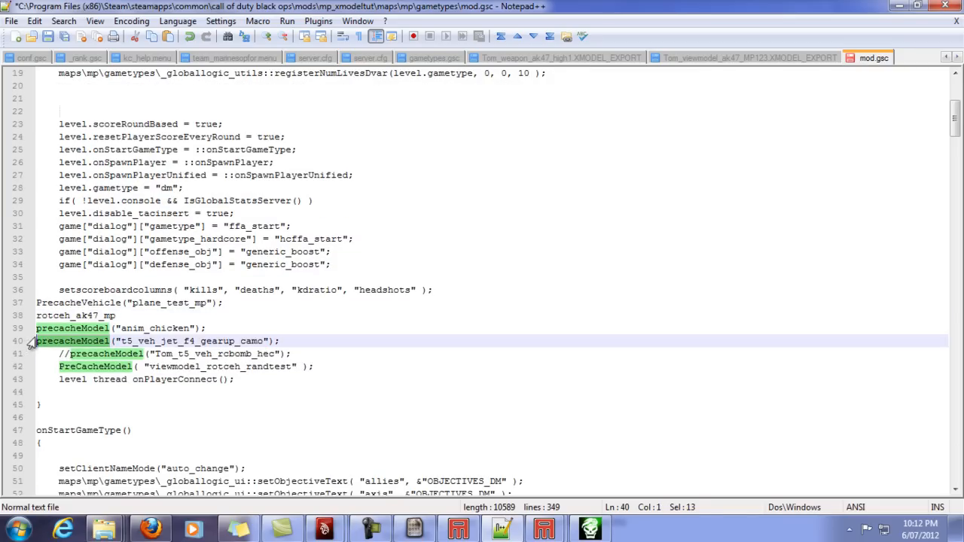
pyautogui.click(37, 315)
pyautogui.hotkey('ctrl', 'v')
pyautogui.moveTo(110, 315); pyautogui.dragTo(82, 317)
pyautogui.write('Weapon')
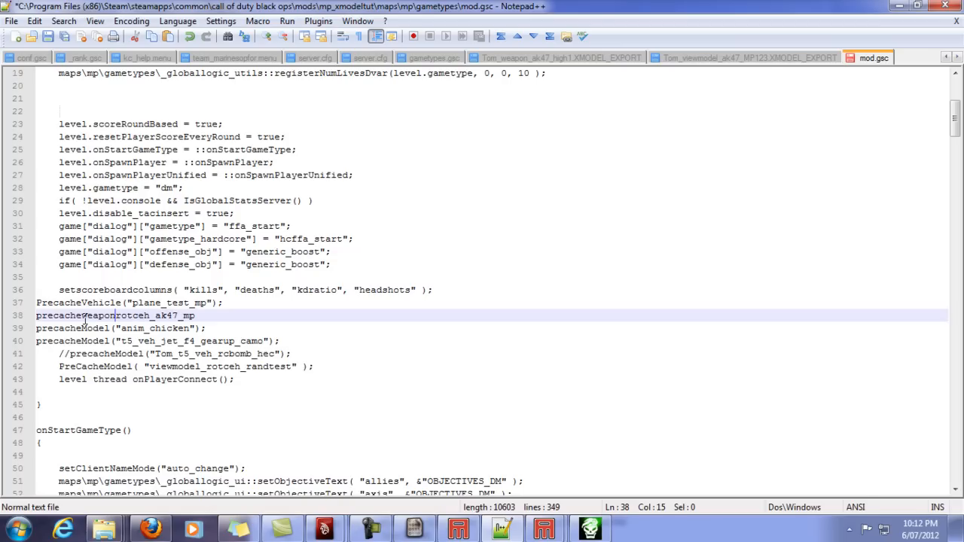
pyautogui.write('(')
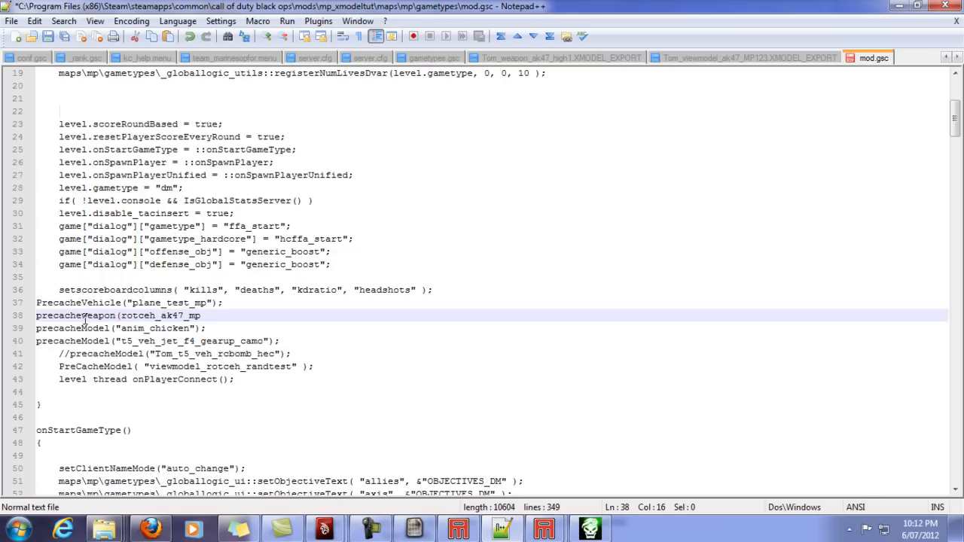
pyautogui.write('"')
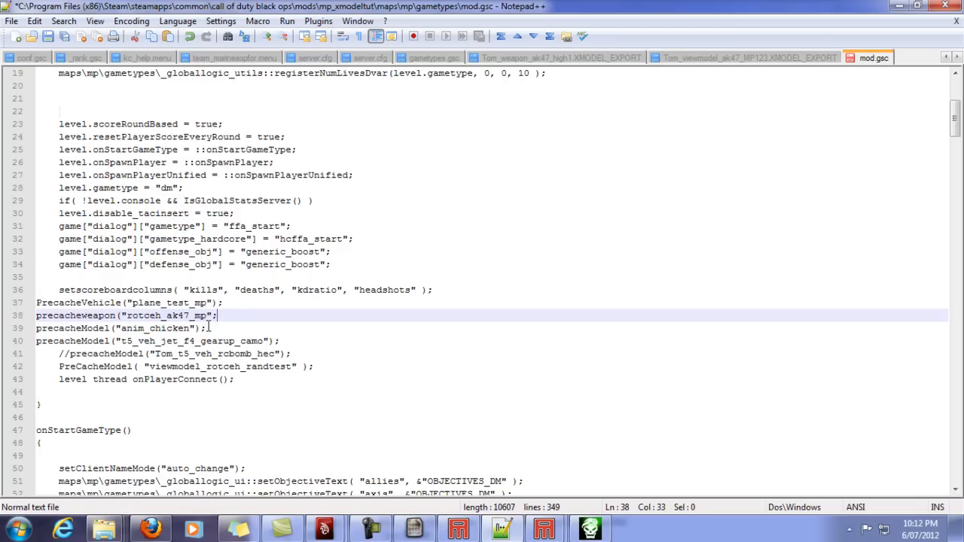
# - Add two copies of the precacheModel("anim_chicken"); line directly below the precacheweapon line
pyautogui.press('Return')
pyautogui.moveTo(206, 340); pyautogui.dragTo(31, 342)
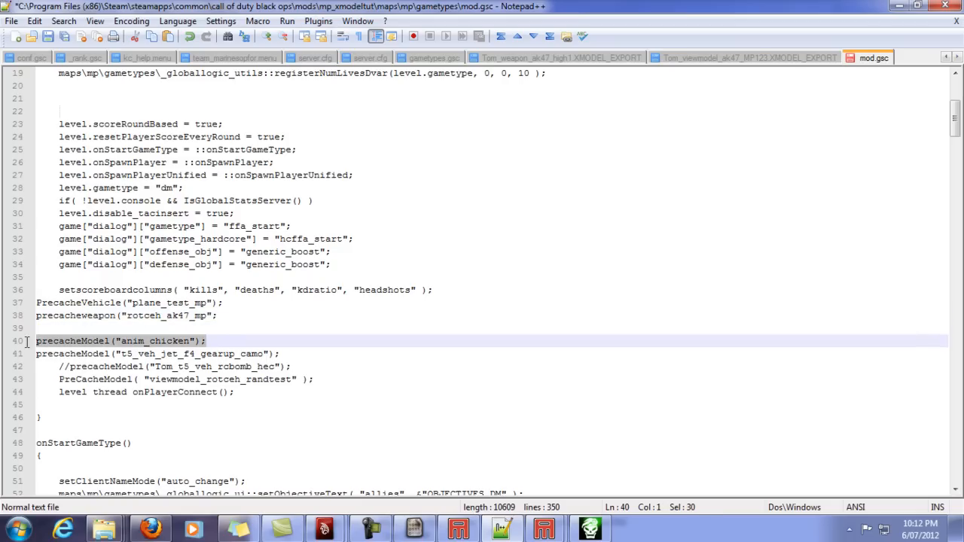
pyautogui.hotkey('ctrl', 'c')
pyautogui.click(88, 329)
pyautogui.hotkey('ctrl', 'v')
pyautogui.press('Return')
pyautogui.hotkey('ctrl', 'v')
# - Change the model names in the first two precacheModel lines to worldrotceh_ak and viewrotceh_ak
pyautogui.moveTo(190, 328); pyautogui.dragTo(120, 332)
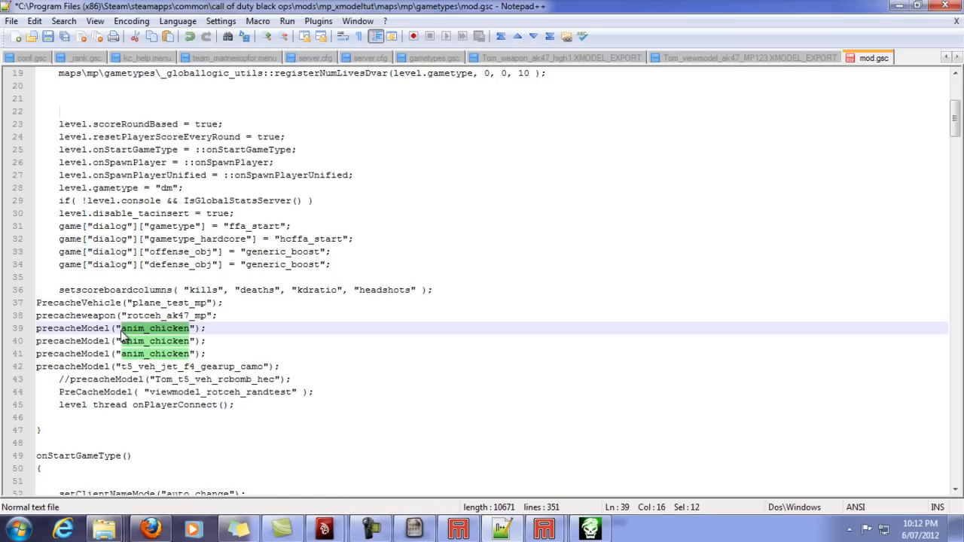
pyautogui.write('porldrotceh')
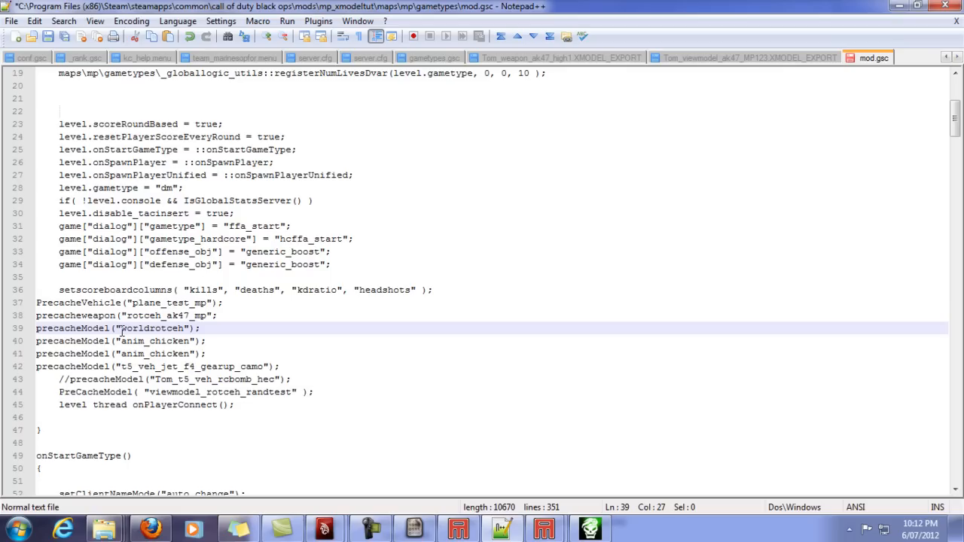
pyautogui.write('_ak')
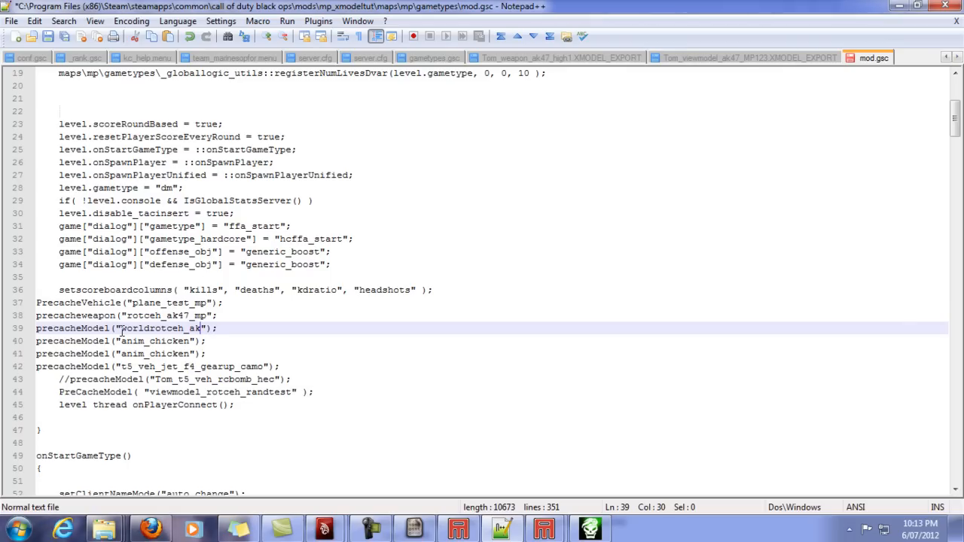
pyautogui.doubleClick(200, 328)
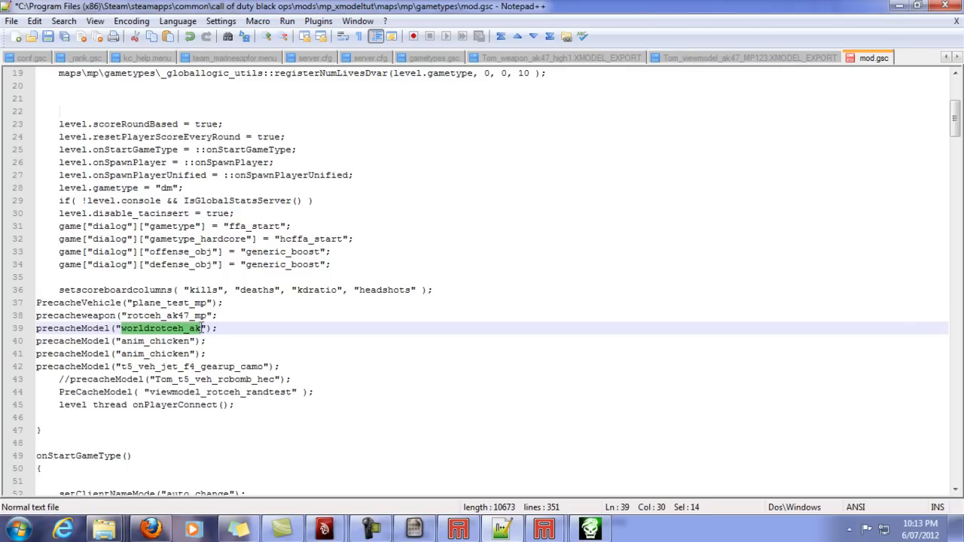
pyautogui.moveTo(190, 341); pyautogui.dragTo(124, 343)
pyautogui.doubleClick(122, 342)
pyautogui.hotkey('ctrl', 'v')
pyautogui.write('view')
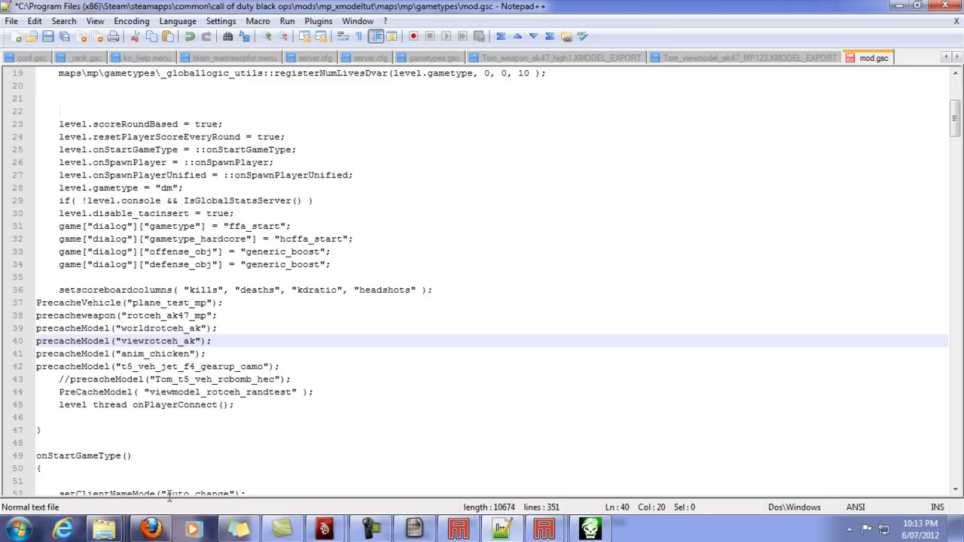
pyautogui.moveTo(104, 530)
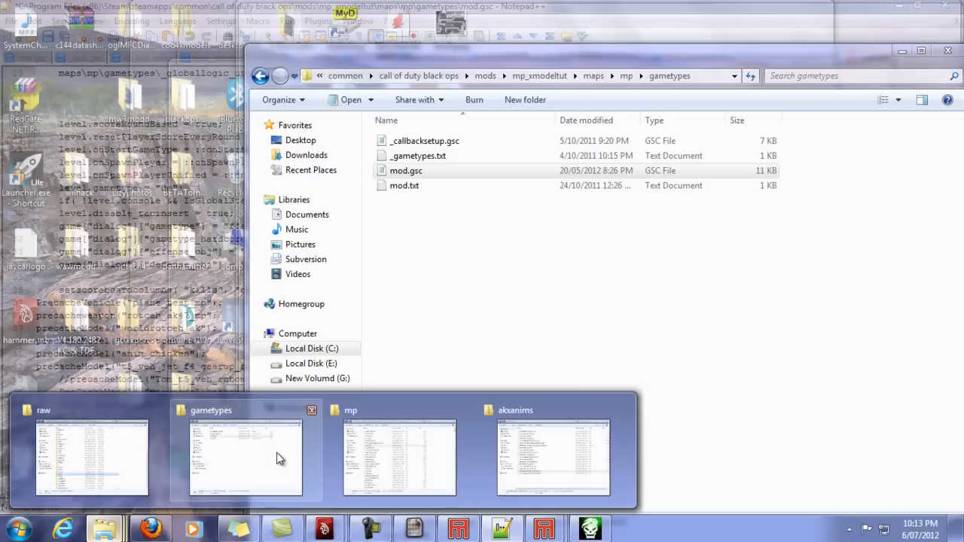
pyautogui.moveTo(537, 504)
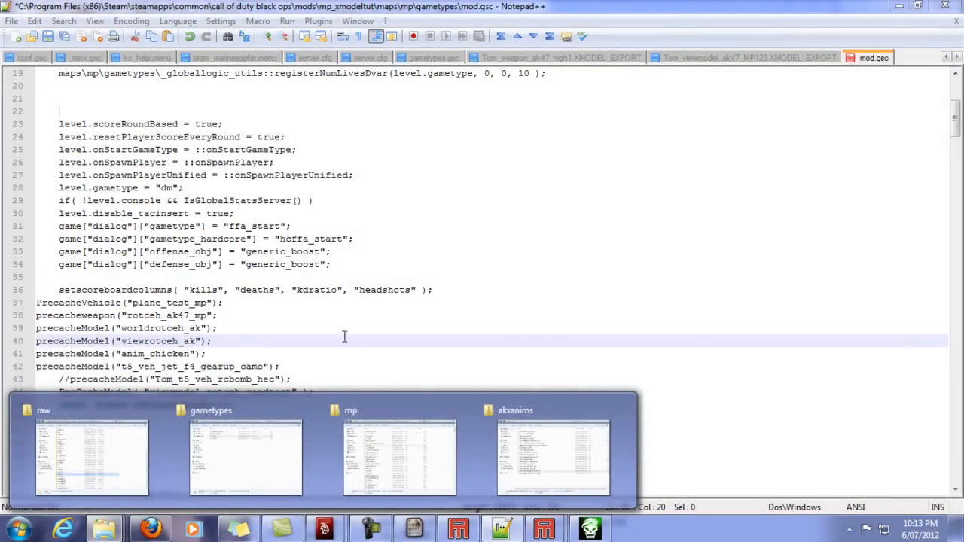
pyautogui.click(237, 324)
pyautogui.click(226, 340)
pyautogui.click(232, 333)
pyautogui.click(211, 352)
pyautogui.click(223, 340)
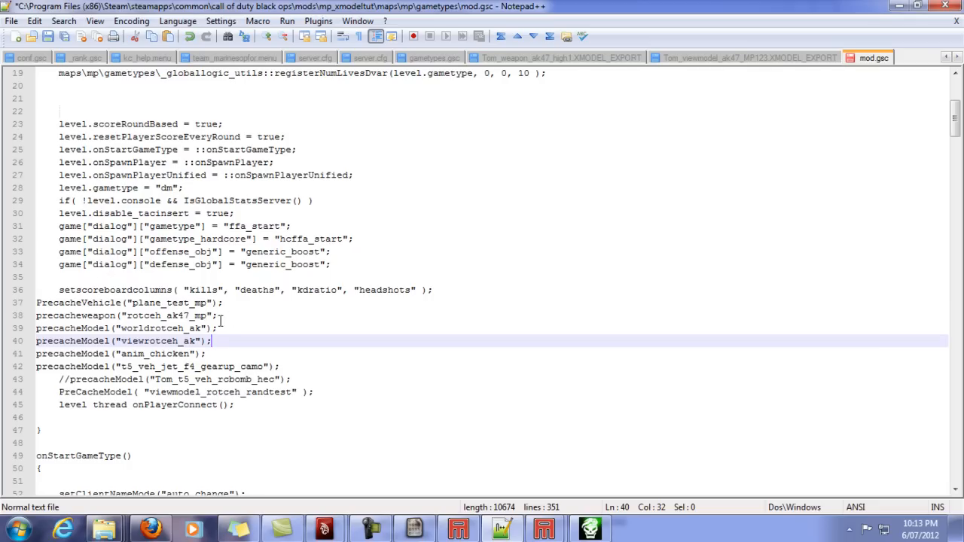
# - Copy the weapon name from the precacheweapon line and add blank lines below the anim_chicken setModel call in onPlayerSpawned
pyautogui.moveTo(206, 315); pyautogui.dragTo(127, 320)
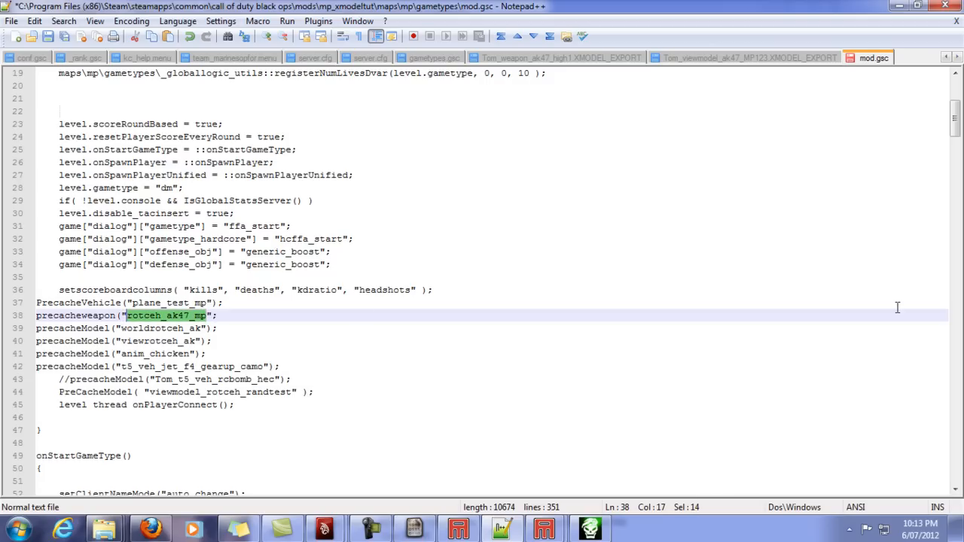
pyautogui.moveTo(955, 113); pyautogui.dragTo(957, 356)
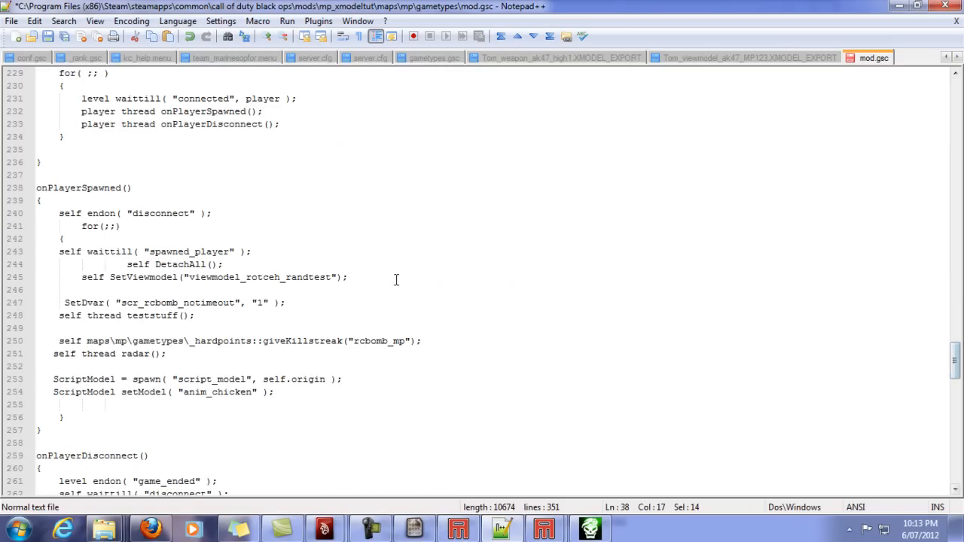
pyautogui.click(218, 359)
pyautogui.scroll(-1, 301, 330)
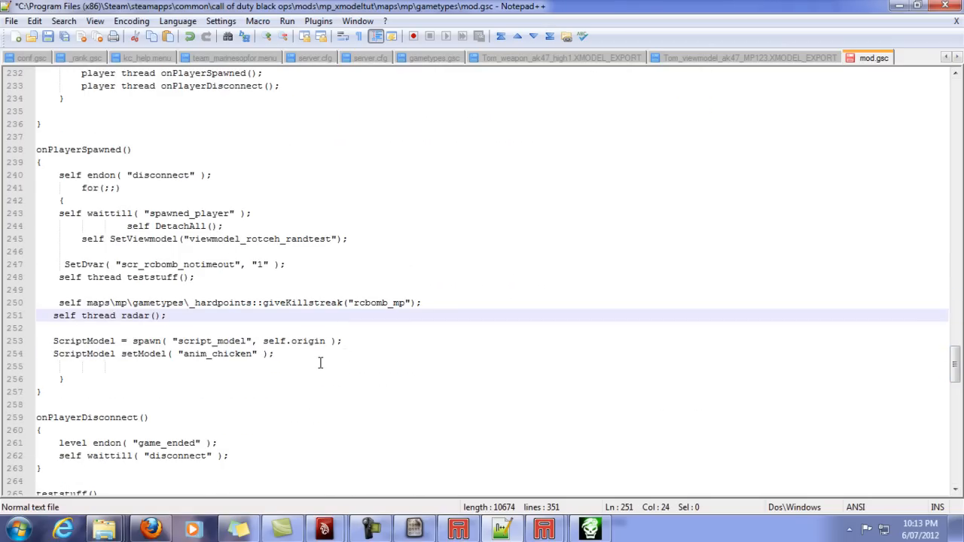
pyautogui.click(321, 354)
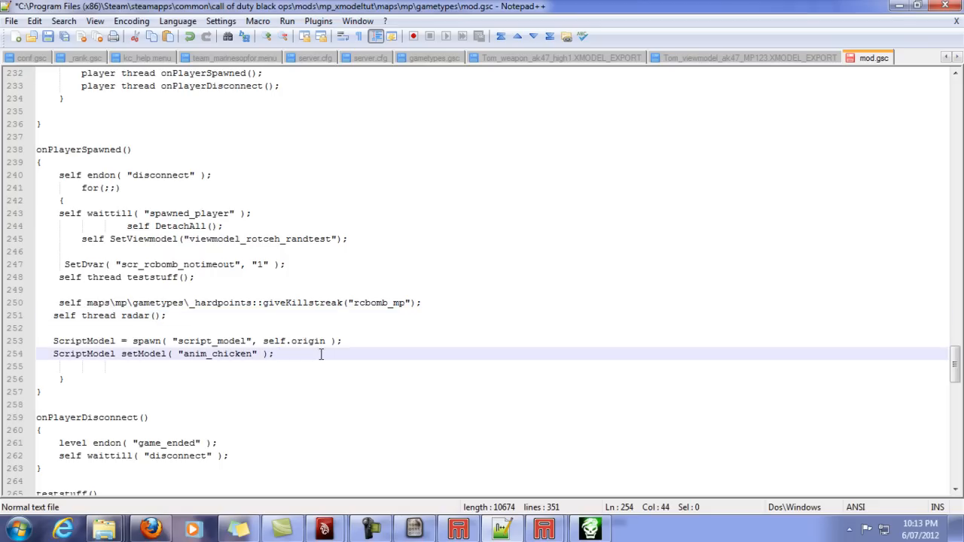
pyautogui.press('Return')
pyautogui.press('Return')
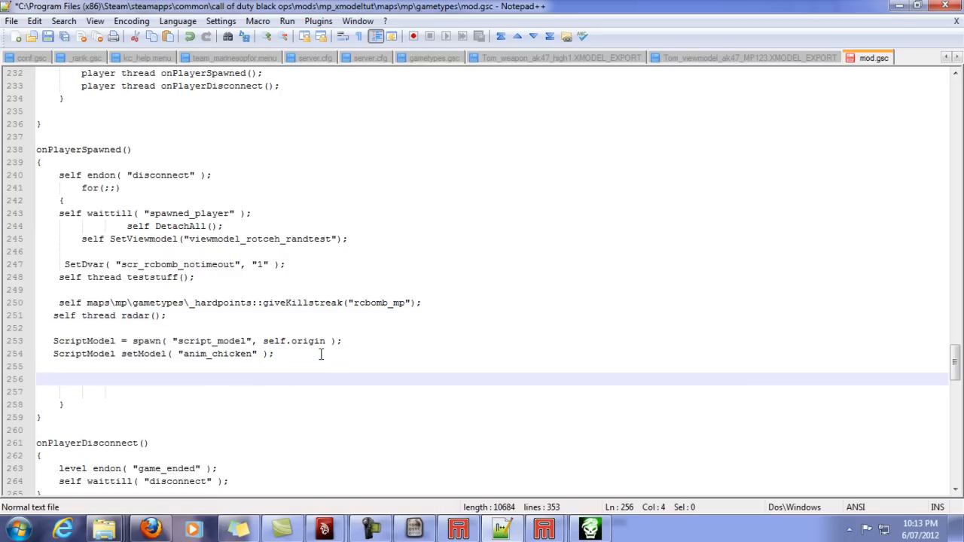
# - Write self giveweapon("rotceh_ak47_mp"); on the new line in onPlayerSpawned and save mod.gsc
pyautogui.write('self giveweapon')
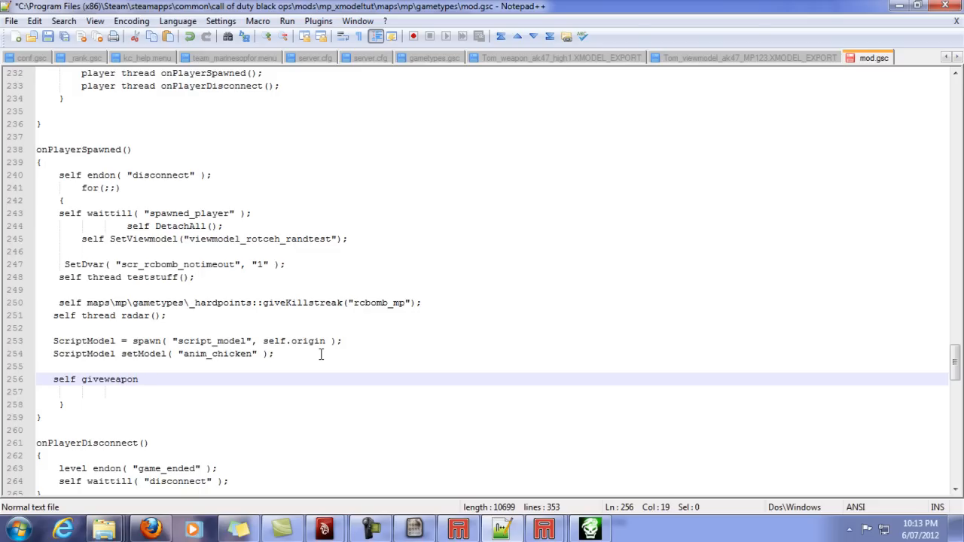
pyautogui.write('(')
pyautogui.write('rotceh_ak47_mp')
pyautogui.press('BackSpace')
pyautogui.press('BackSpace')
pyautogui.press('BackSpace')
pyautogui.press('BackSpace')
pyautogui.press('BackSpace')
pyautogui.press('BackSpace')
pyautogui.press('BackSpace')
pyautogui.press('BackSpace')
pyautogui.press('BackSpace')
pyautogui.press('BackSpace')
pyautogui.press('BackSpace')
pyautogui.press('BackSpace')
pyautogui.press('BackSpace')
pyautogui.press('BackSpace')
pyautogui.write('"')
pyautogui.hotkey('ctrl', 'v')
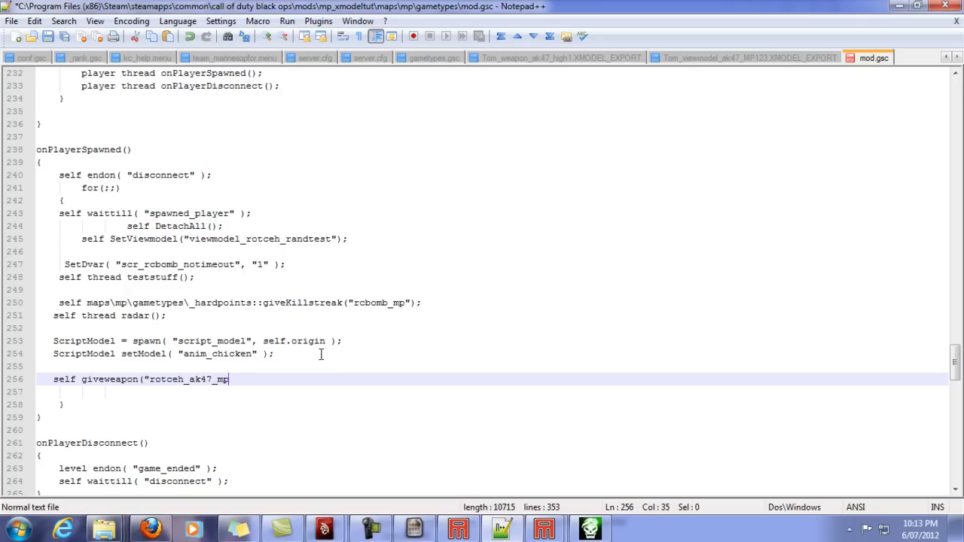
pyautogui.write('");')
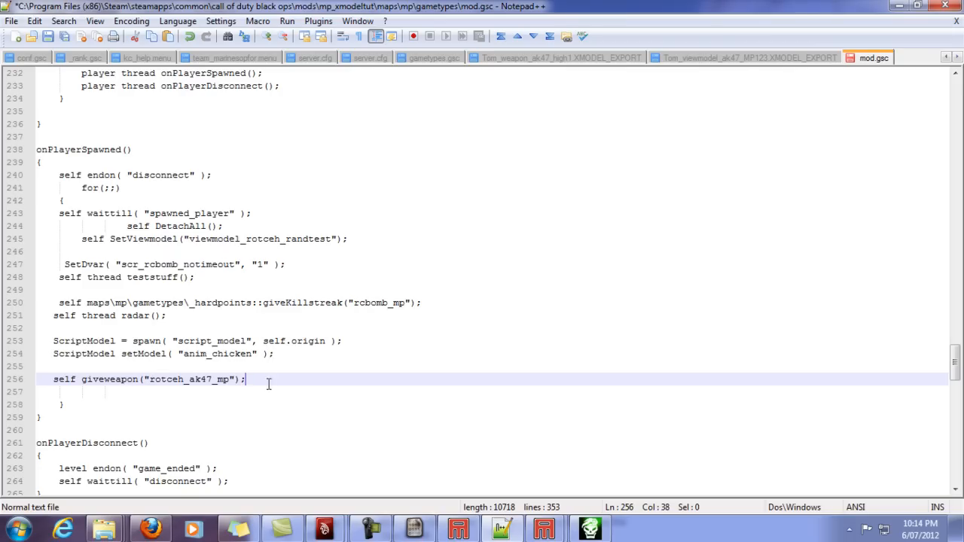
pyautogui.click(12, 21)
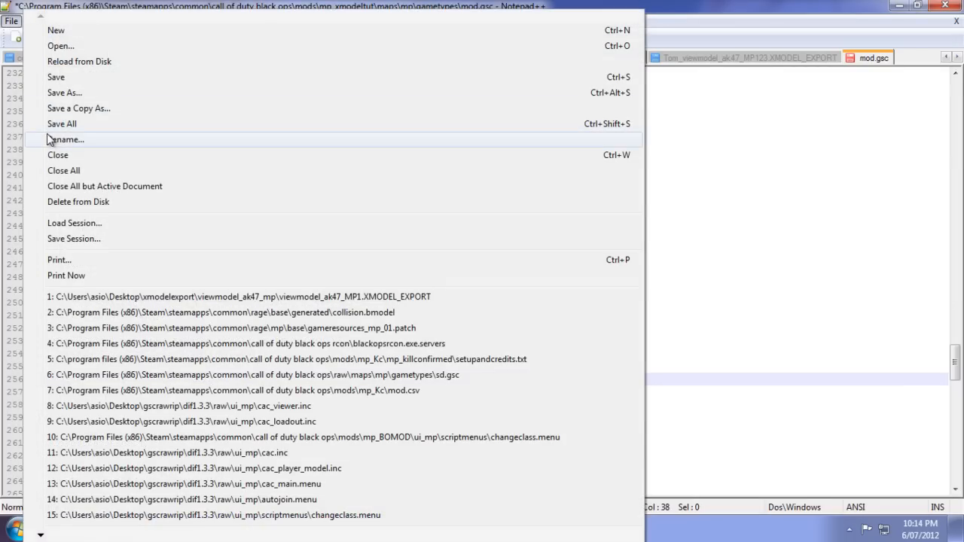
pyautogui.click(72, 79)
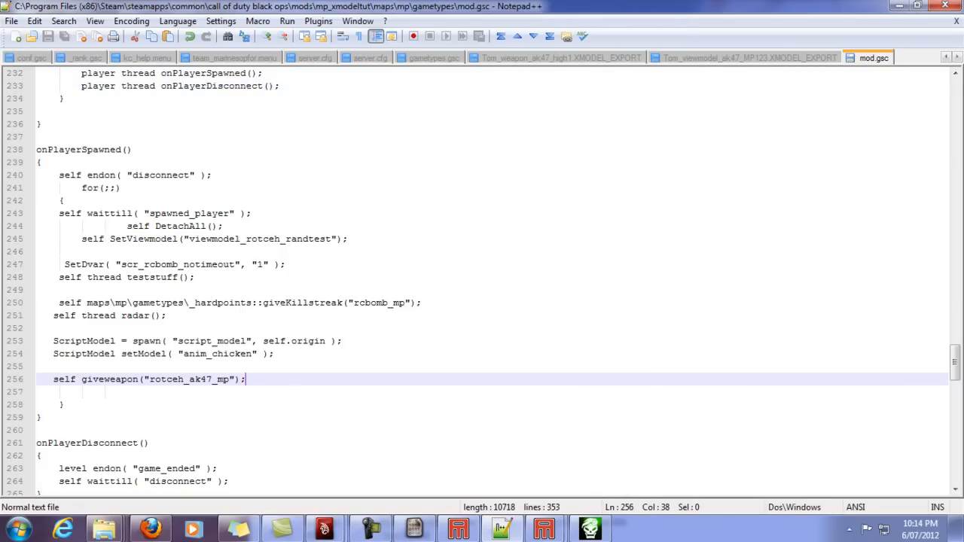
# - Switch to the Black Ops Launcher and enable Link FastFile, Build IWD and Verbose for the mp_xmodeltut build
pyautogui.click(593, 532)
pyautogui.click(295, 171)
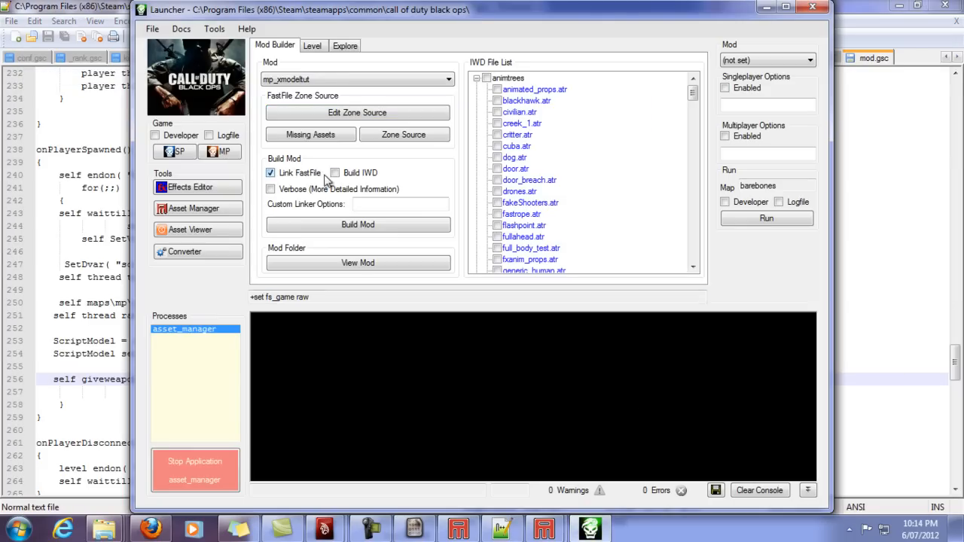
pyautogui.click(335, 173)
pyautogui.click(272, 189)
# - Include generic_human.atr and all files in the images folder in the IWD file list, and build the mod
pyautogui.moveTo(693, 91)
pyautogui.mouseDown()
pyautogui.moveTo(699, 129)
pyautogui.moveTo(697, 95)
pyautogui.moveTo(703, 107)
pyautogui.mouseUp()
pyautogui.click(497, 135)
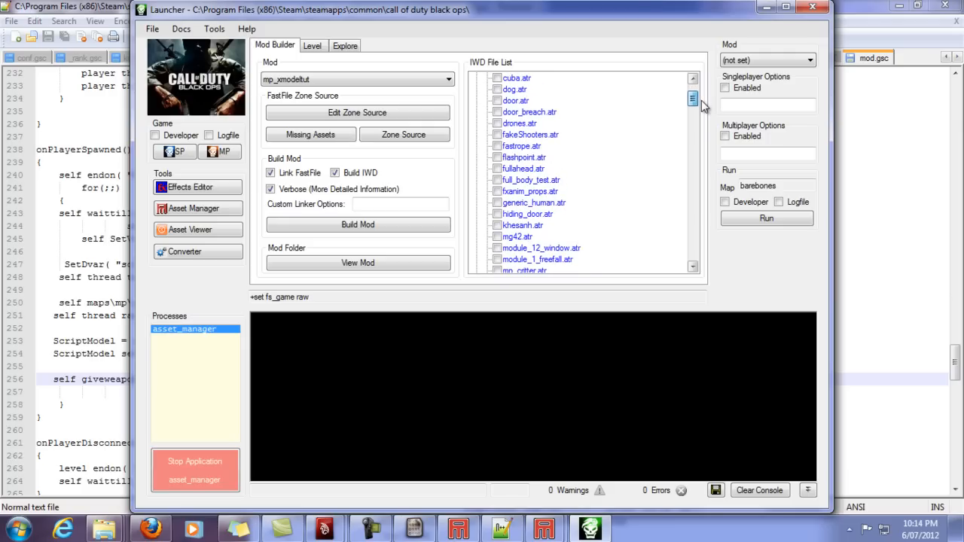
pyautogui.click(498, 203)
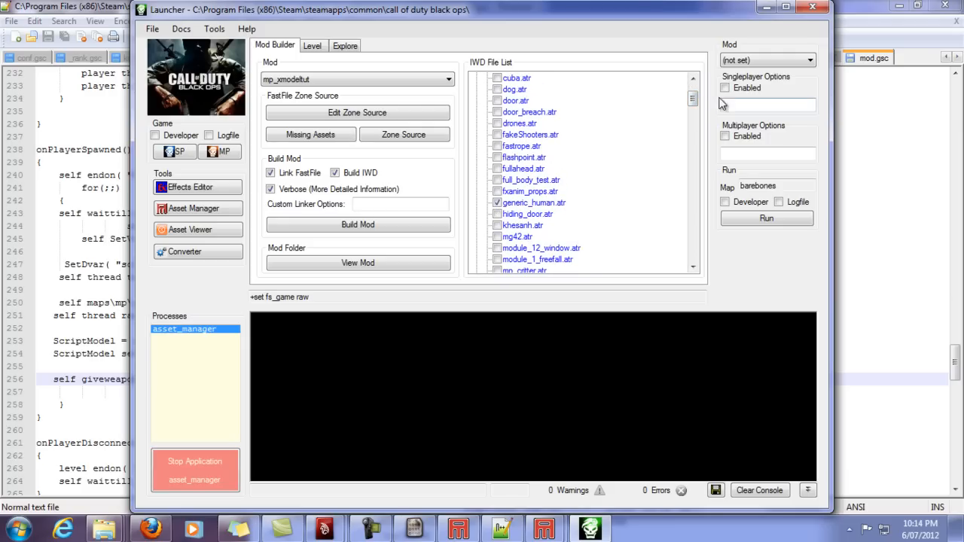
pyautogui.moveTo(693, 106); pyautogui.dragTo(693, 82)
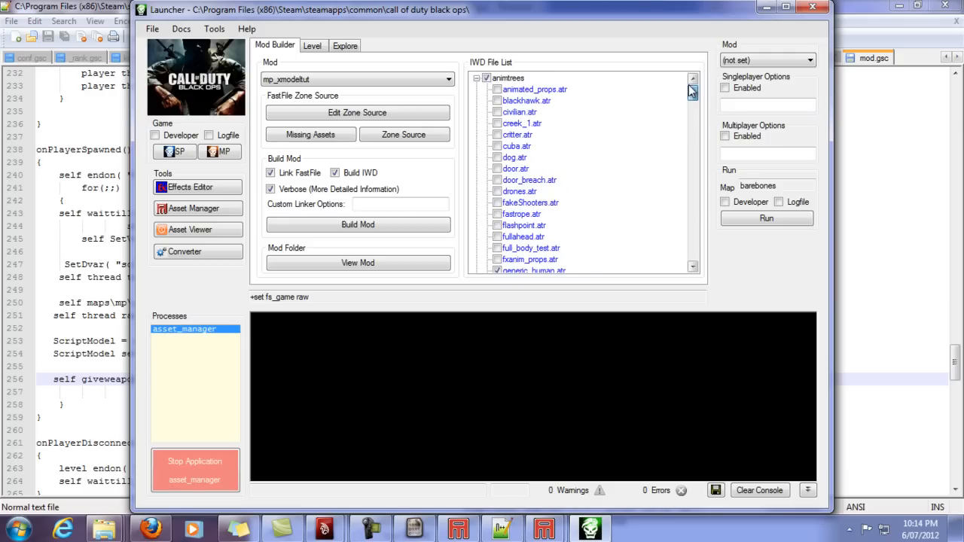
pyautogui.click(476, 78)
pyautogui.click(487, 123)
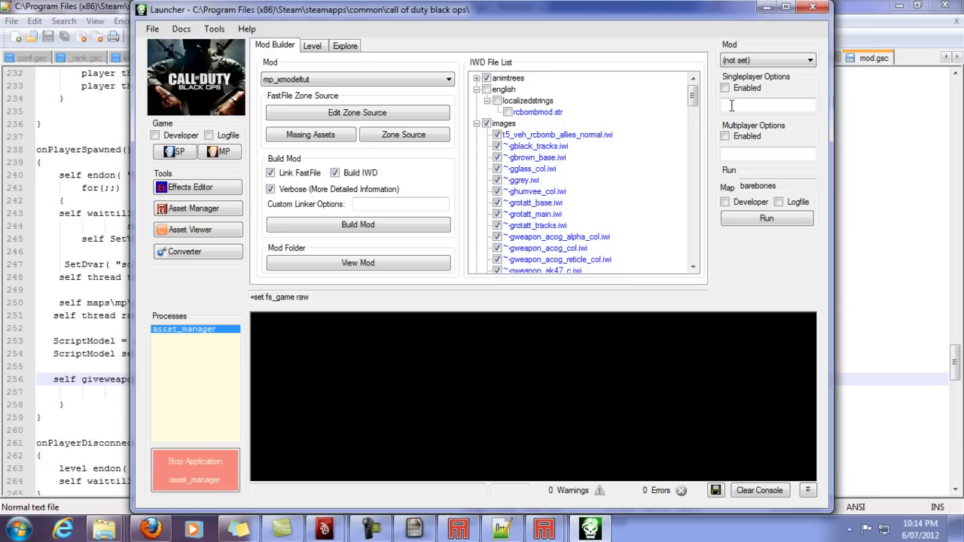
pyautogui.moveTo(694, 104); pyautogui.dragTo(694, 256)
pyautogui.click(361, 225)
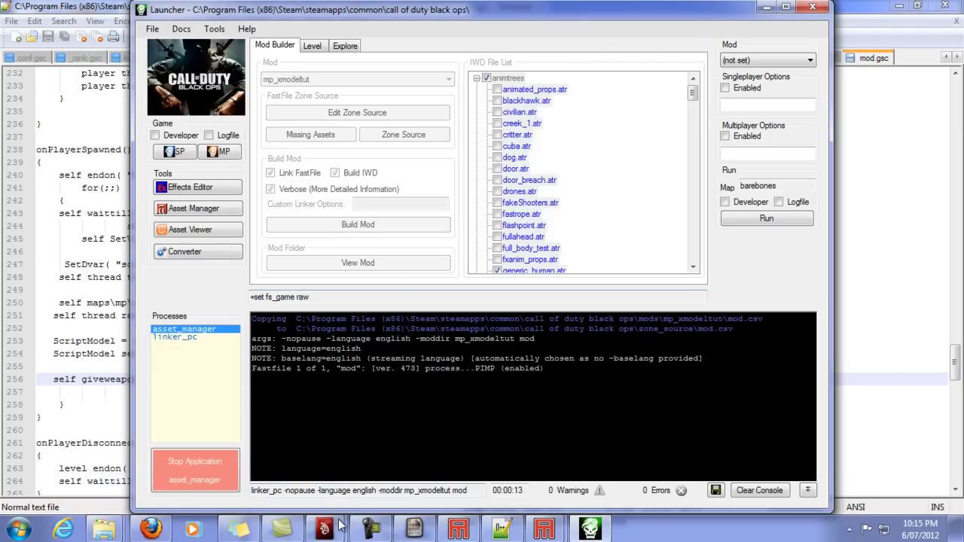
# - Close Maya and Notepad++ while the mod build is running
pyautogui.moveTo(324, 529)
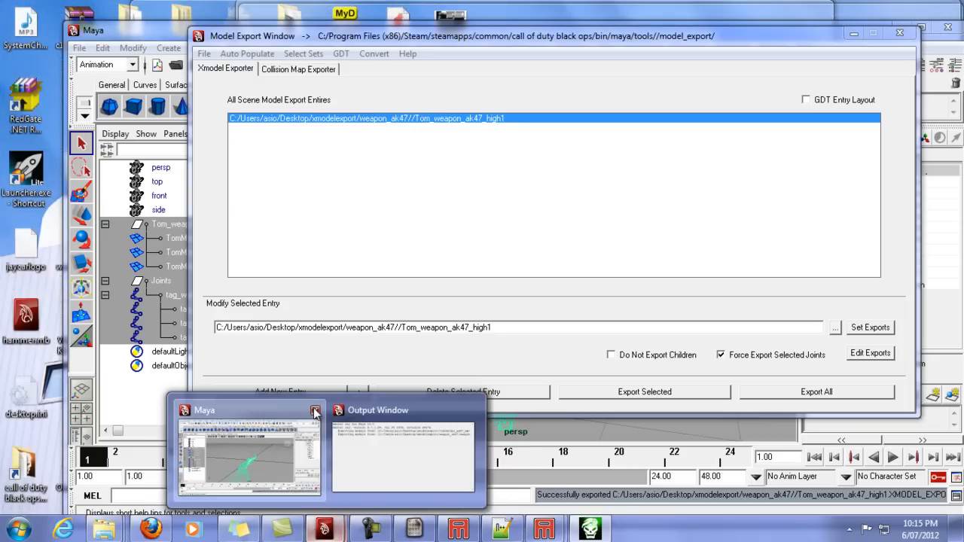
pyautogui.click(315, 411)
pyautogui.click(571, 243)
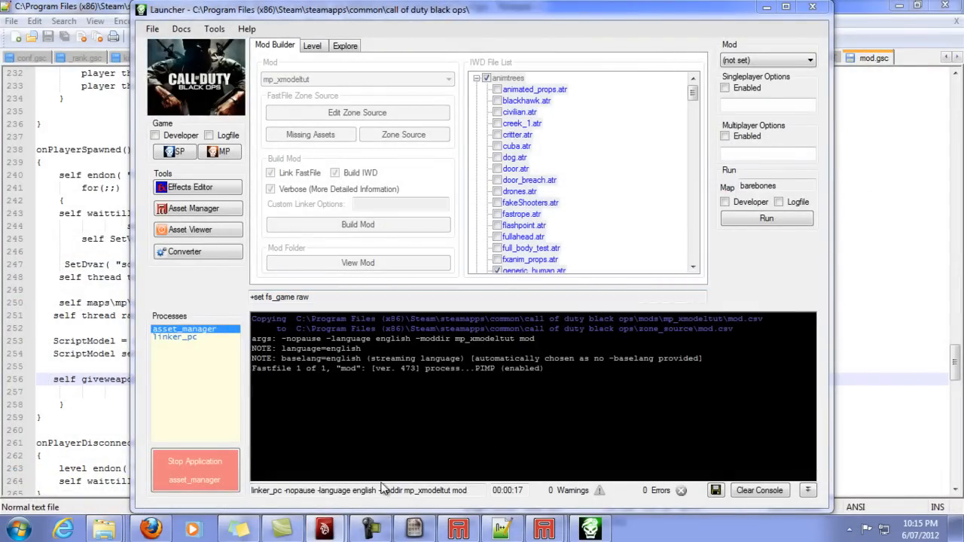
pyautogui.moveTo(328, 531)
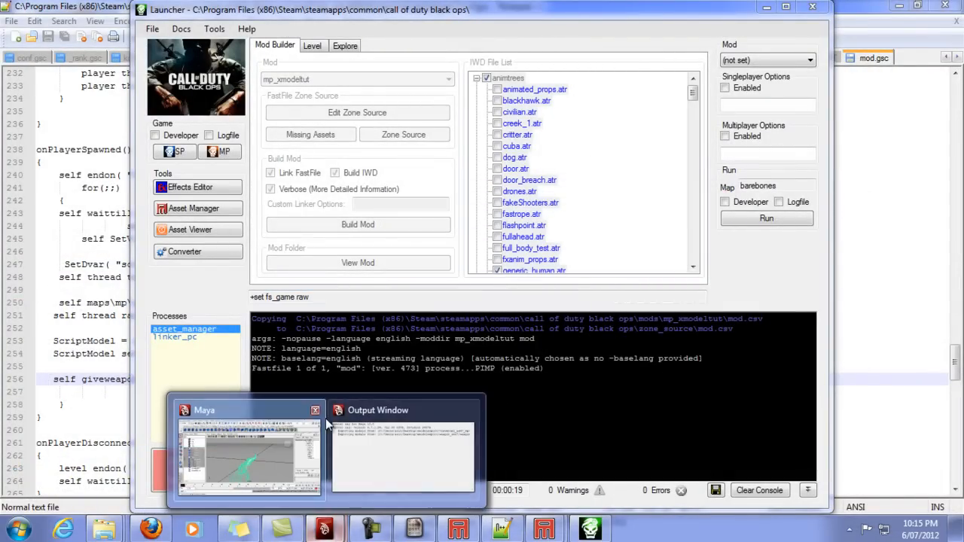
pyautogui.click(371, 531)
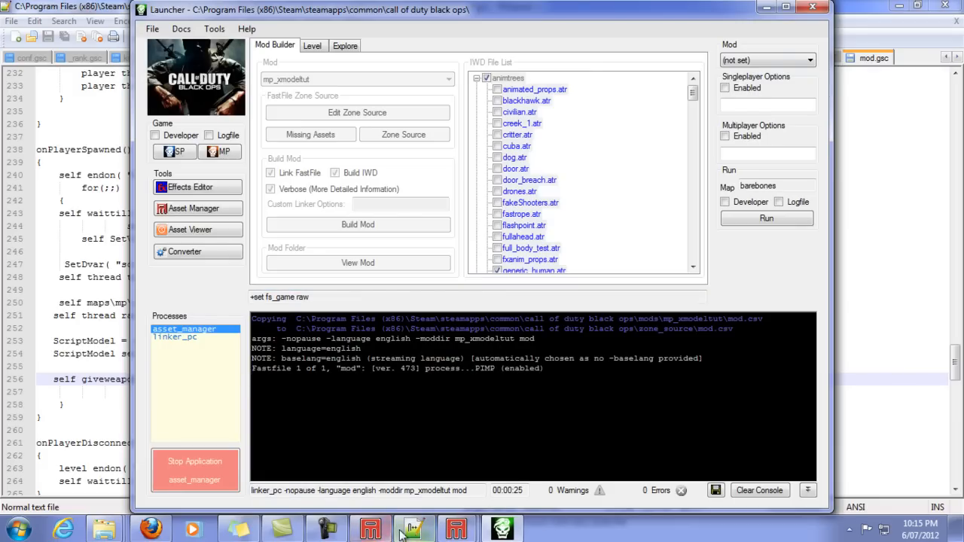
pyautogui.click(413, 529)
pyautogui.click(945, 6)
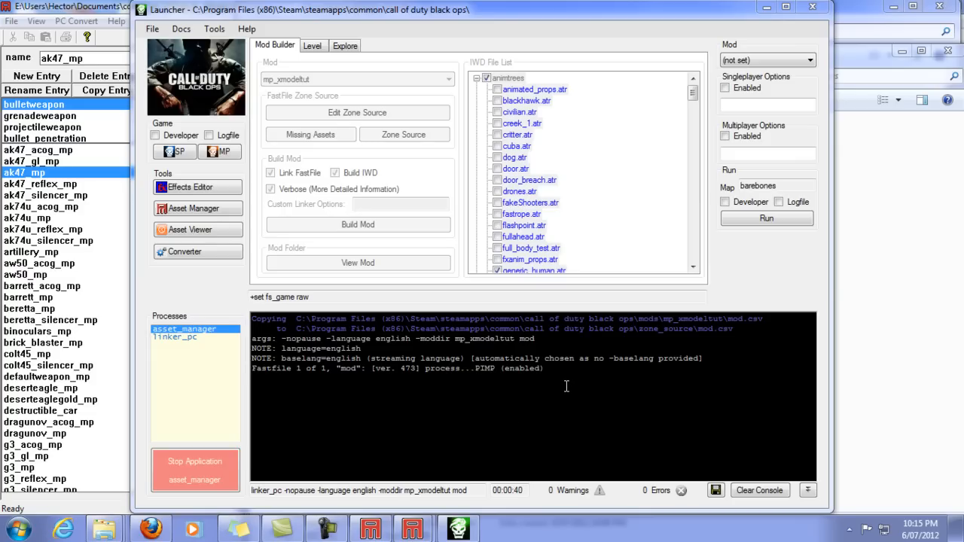
# - Switch to Firefox and look over the tom-bmx.com donate page, including its fundraising goal and Donate option
pyautogui.click(151, 530)
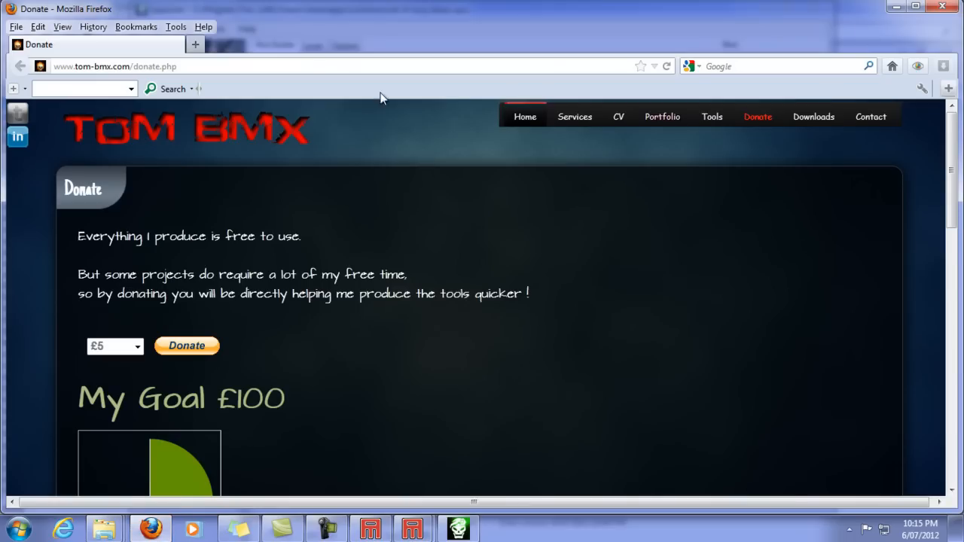
pyautogui.click(74, 67)
pyautogui.moveTo(953, 188); pyautogui.dragTo(953, 269)
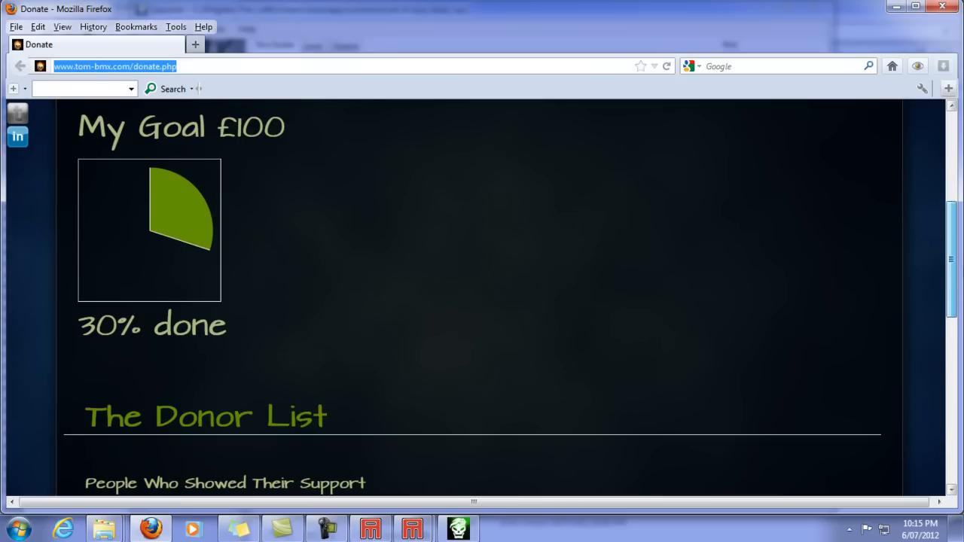
pyautogui.moveTo(279, 127); pyautogui.dragTo(220, 125)
pyautogui.moveTo(953, 274); pyautogui.dragTo(905, 192)
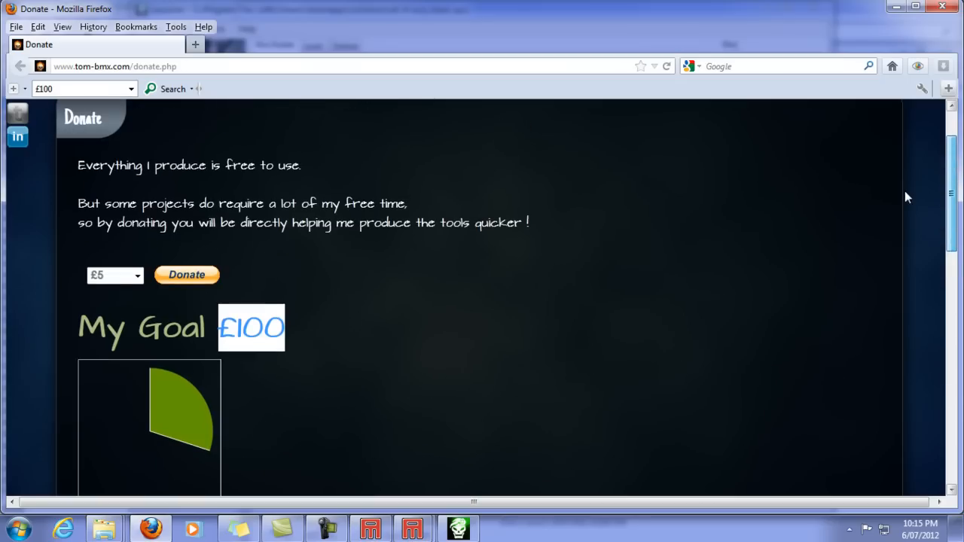
pyautogui.click(187, 275)
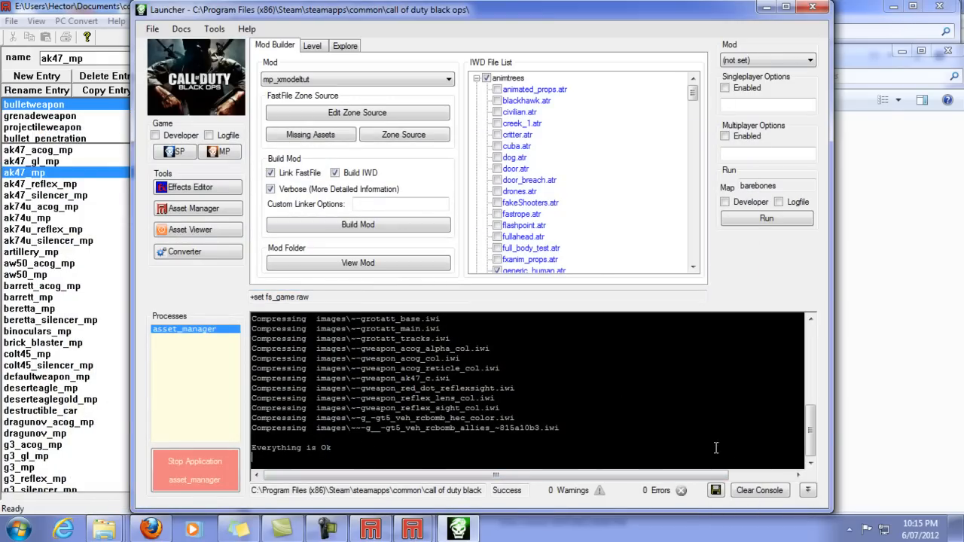
# - Check the end of the build output in the Launcher console and bring up Steam from the hidden tray icons
pyautogui.moveTo(811, 430)
pyautogui.mouseDown()
pyautogui.moveTo(812, 380)
pyautogui.moveTo(810, 431)
pyautogui.mouseUp()
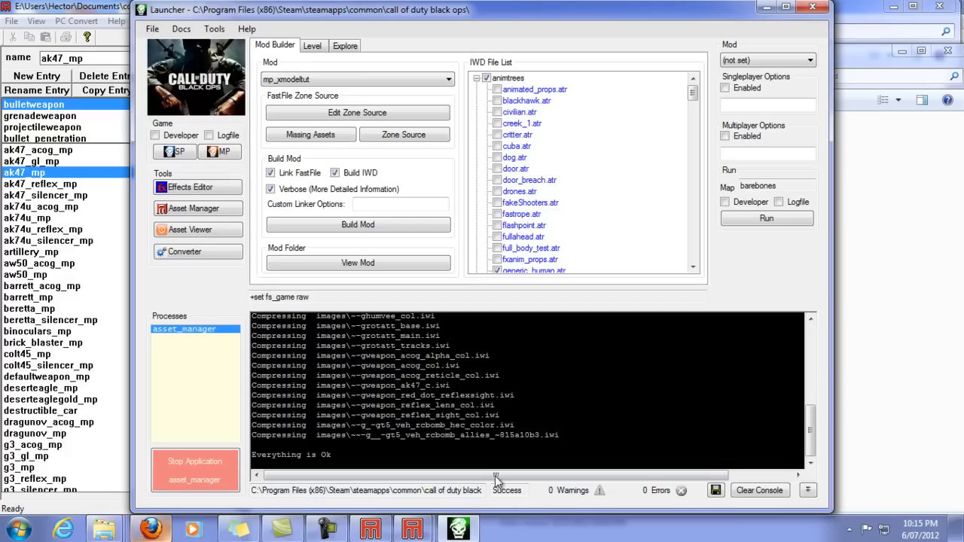
pyautogui.click(849, 529)
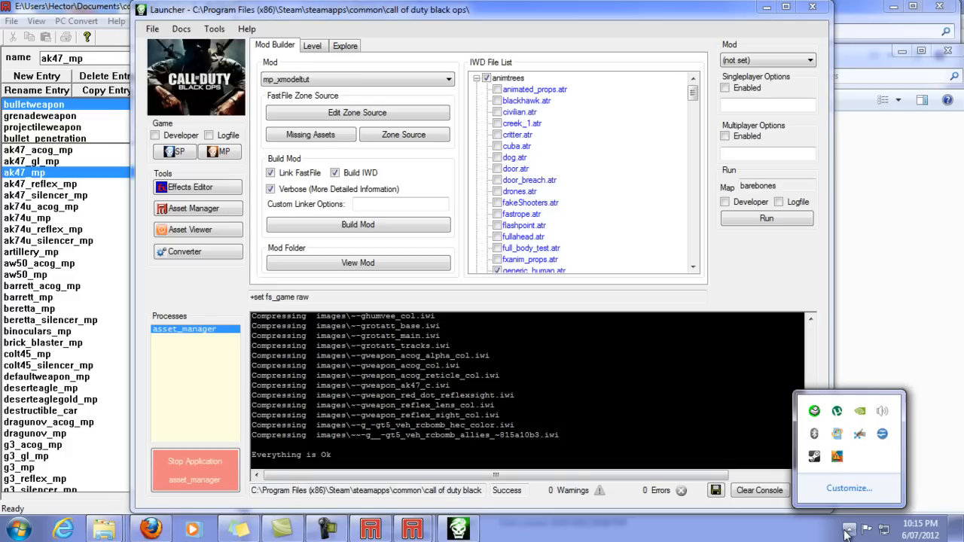
pyautogui.click(815, 461)
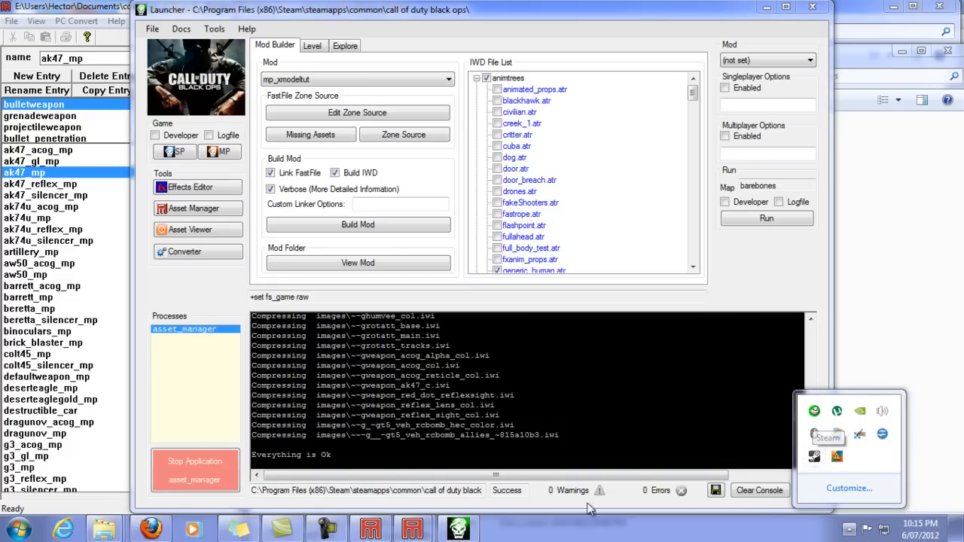